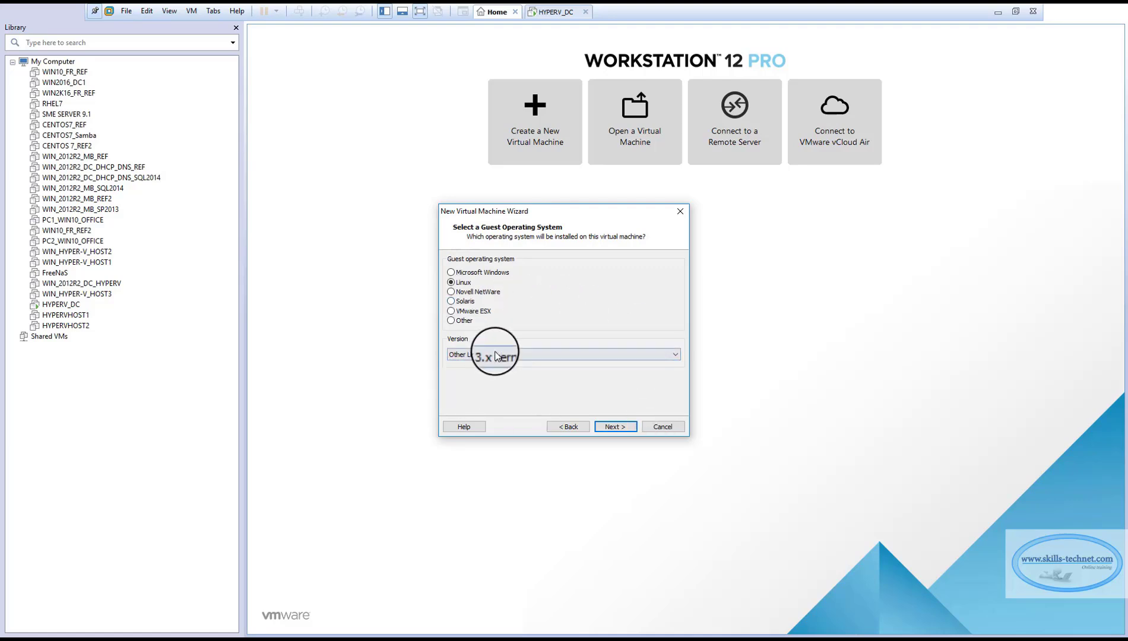
Accept Linux with the Other Linux 3.x kernel version as guest system and name the virtual machine FreeNASHYPERV.
left_click(621, 426)
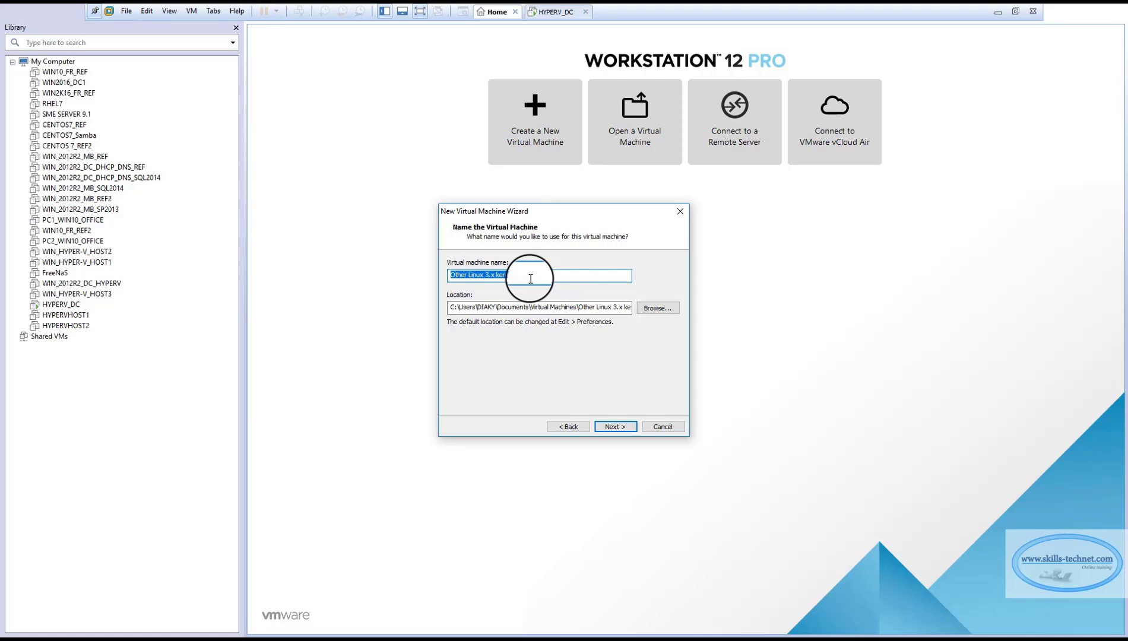
type("FreeNASh")
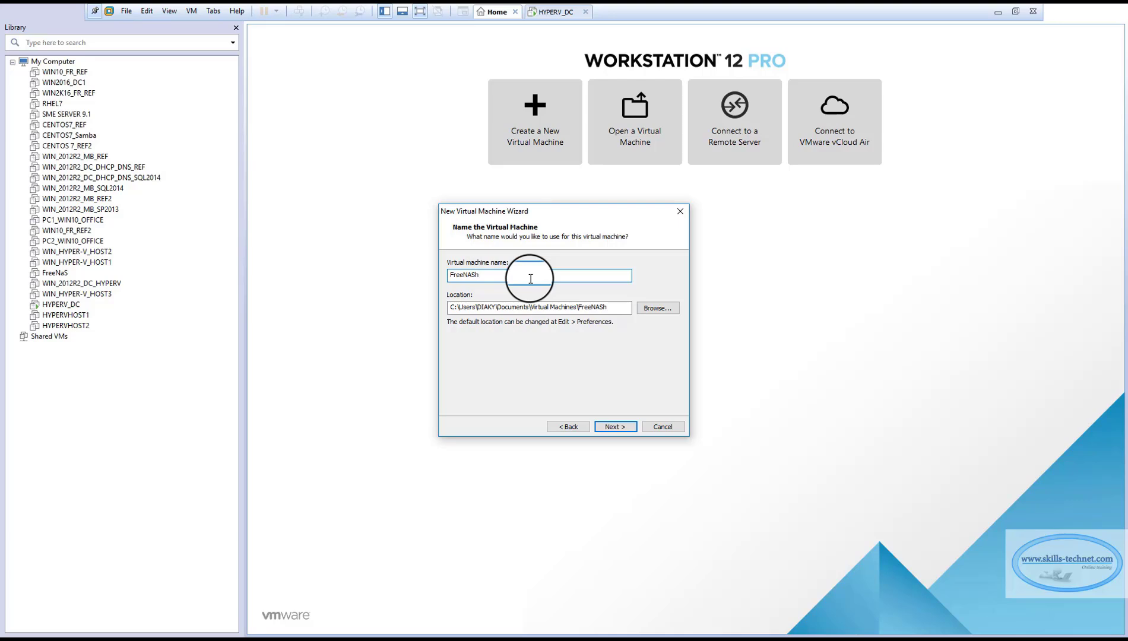
type("HYPERV")
Set the virtual machine's location to the existing folder F:\VMS\FREENAS and continue to the disk settings.
left_click(656, 308)
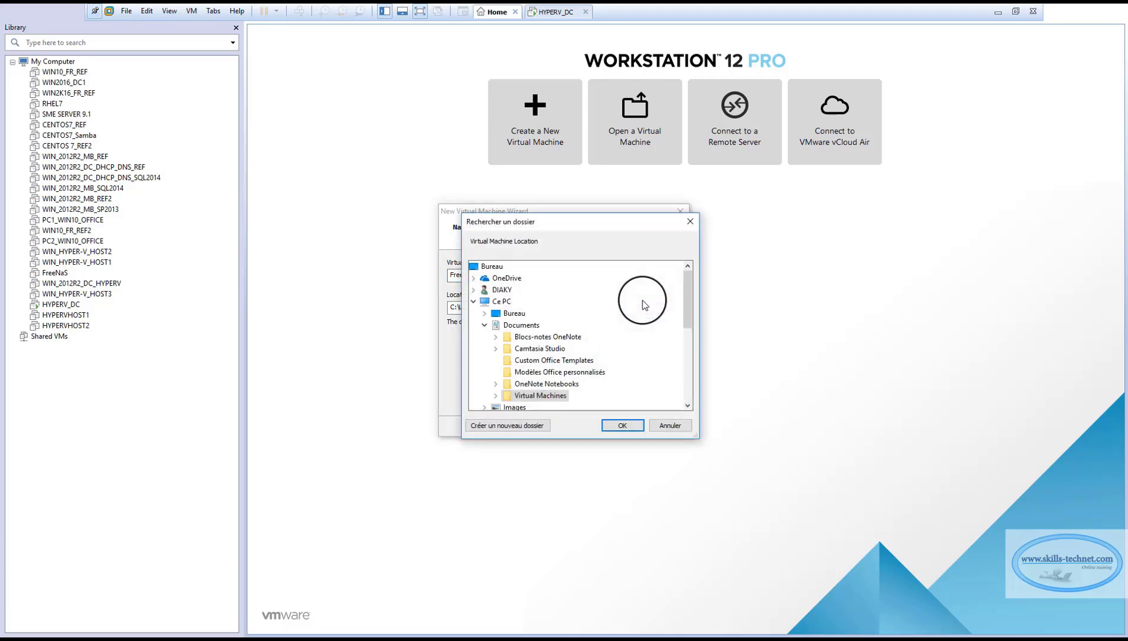
left_click_drag(688, 292, 685, 339)
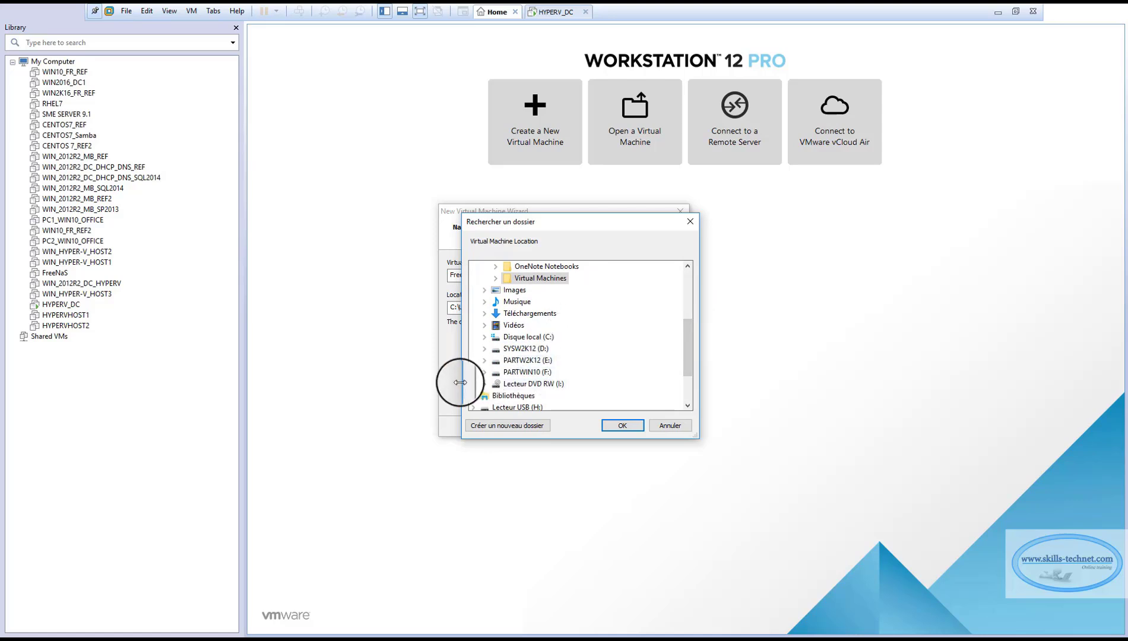
left_click(484, 375)
scroll(534, 335, "down", 3)
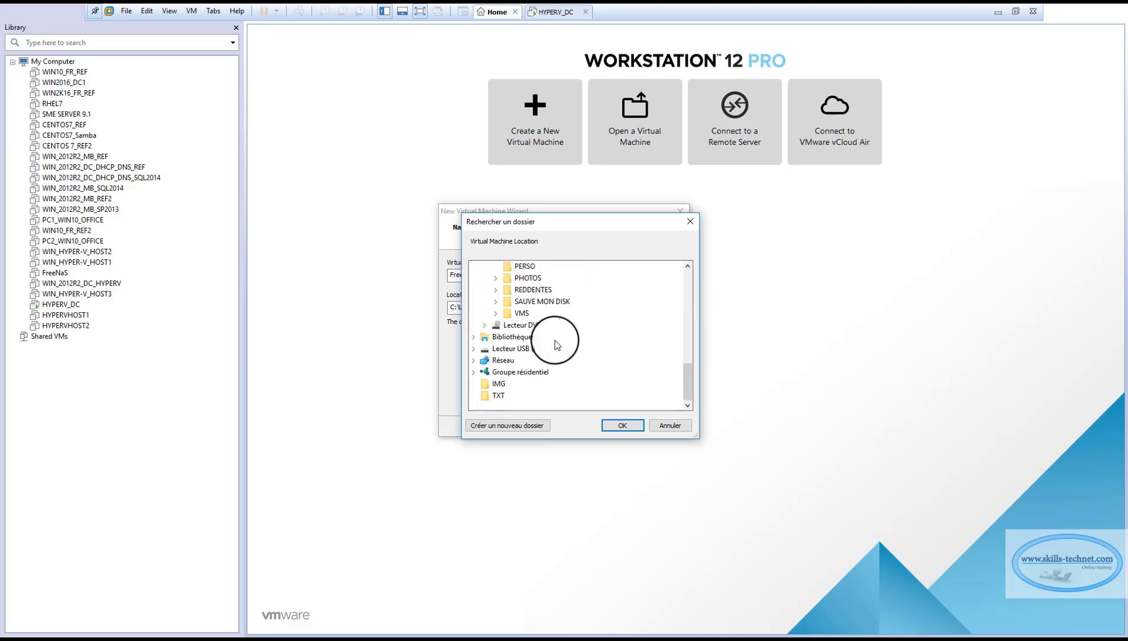
left_click(496, 313)
scroll(581, 331, "down", 1)
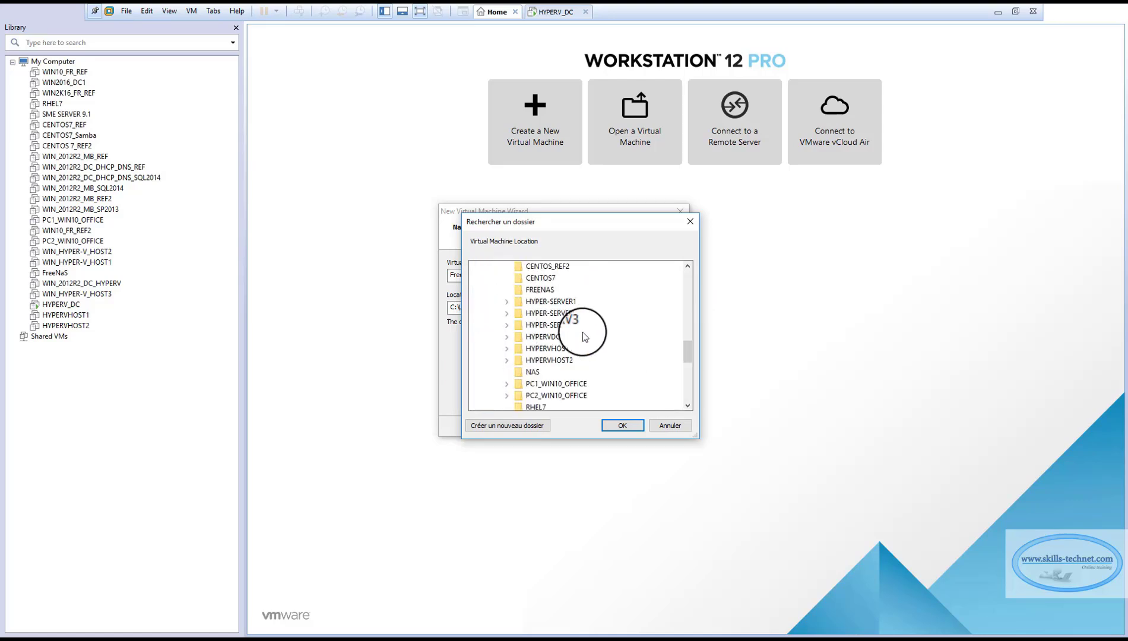
left_click(592, 290)
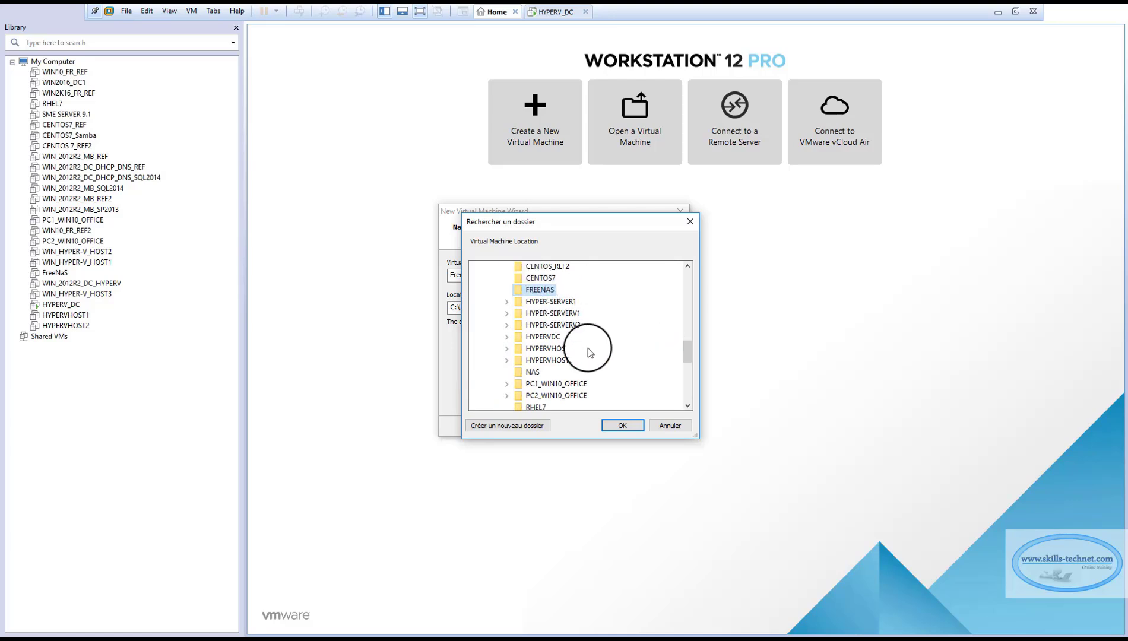
left_click(618, 425)
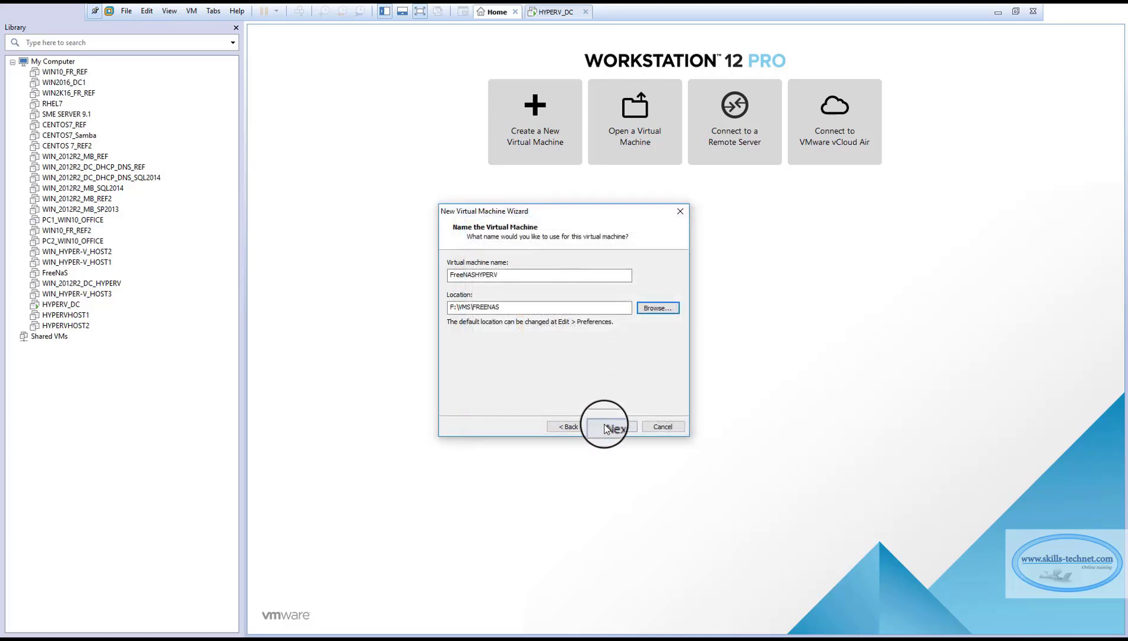
left_click(616, 425)
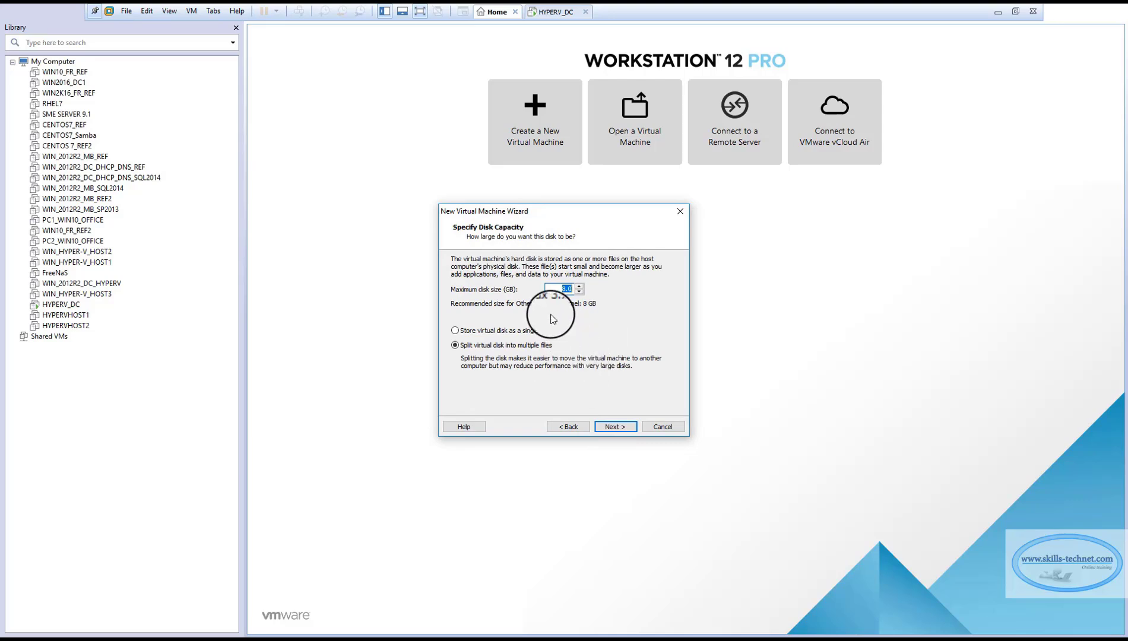
Keep the maximum disk size at 8 GB and store the virtual disk as a single file.
left_click(565, 289)
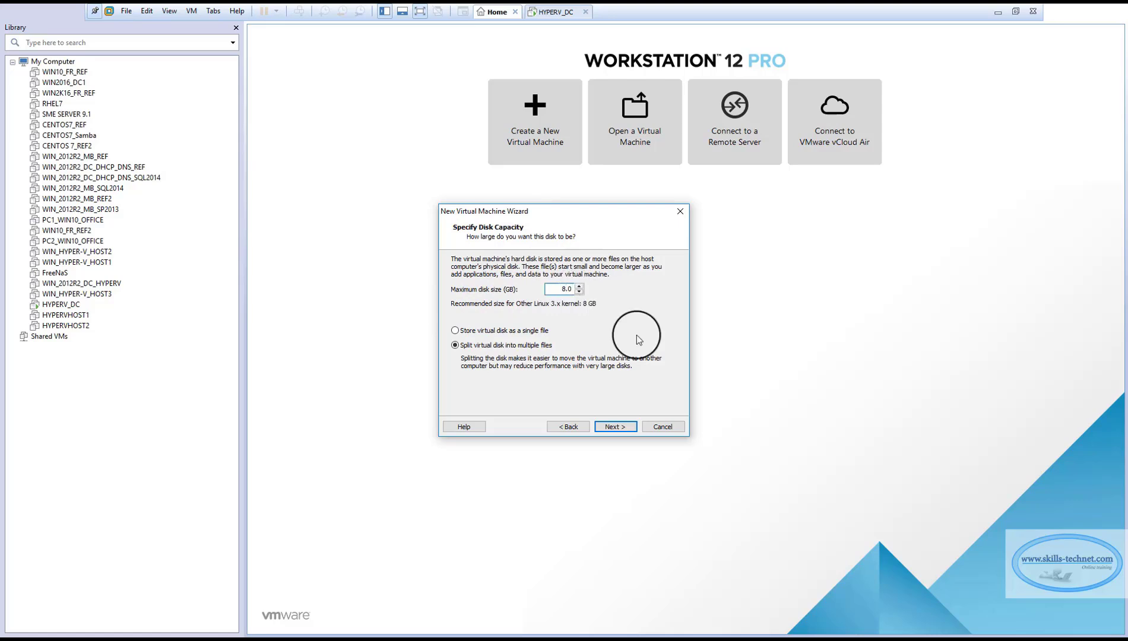
left_click(464, 333)
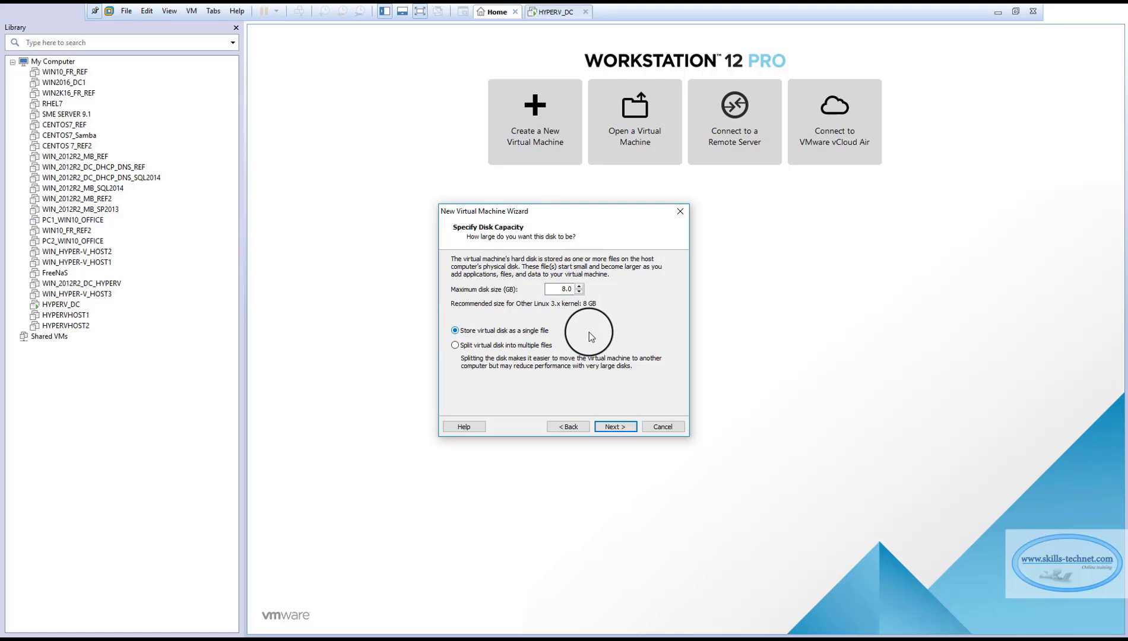
left_click(624, 429)
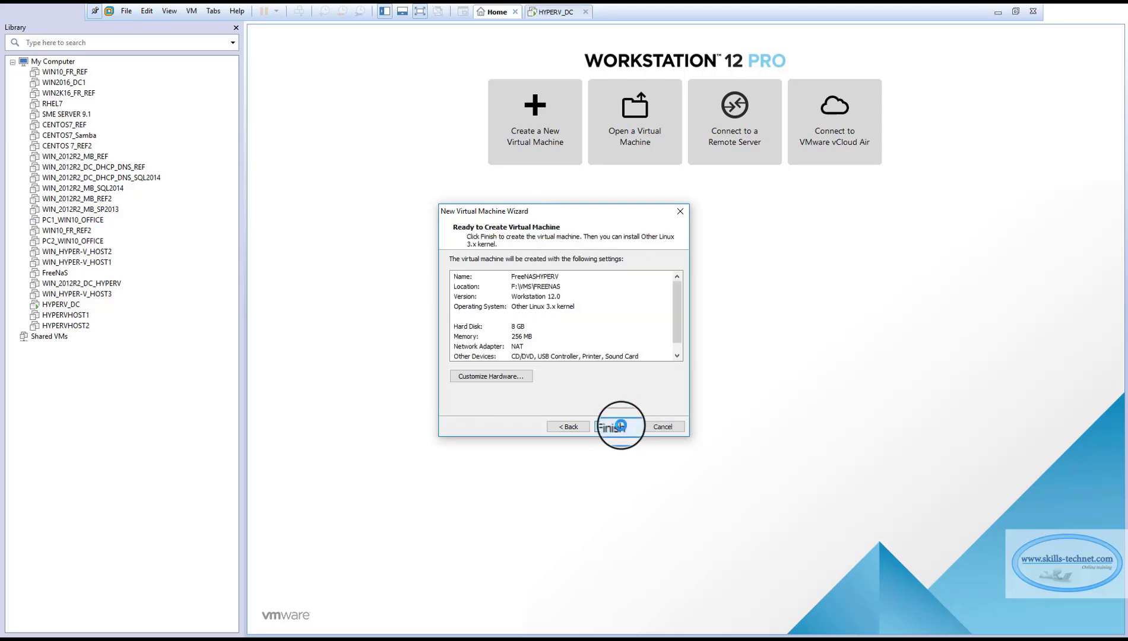
Customize the new virtual machine's hardware by setting its memory to 1024 MB.
left_click(489, 377)
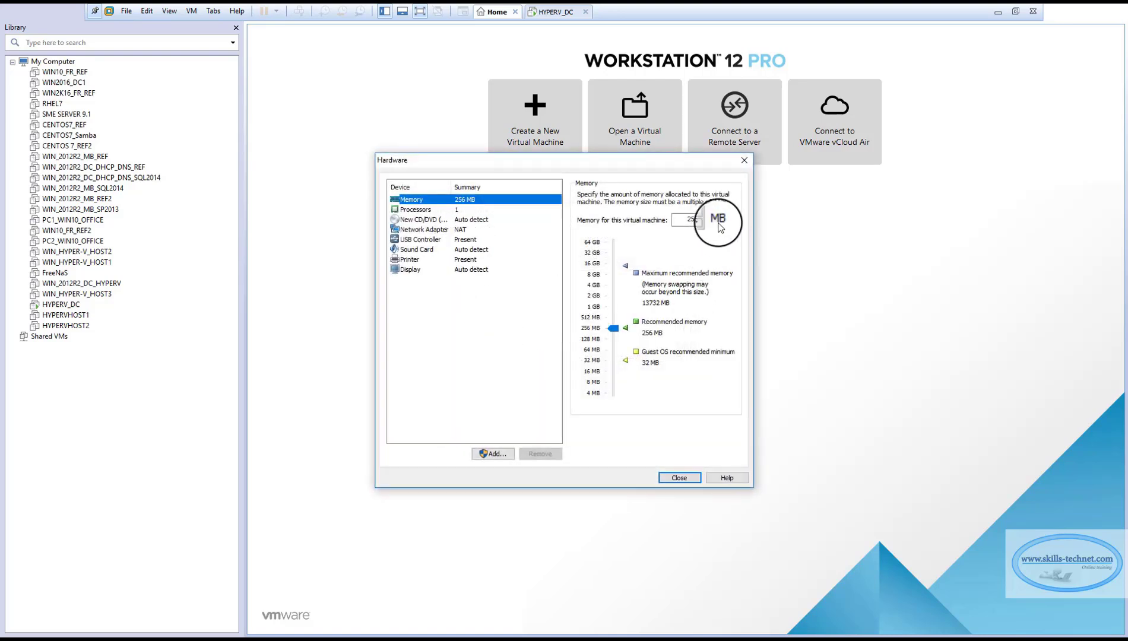
double_click(688, 220)
type("1024")
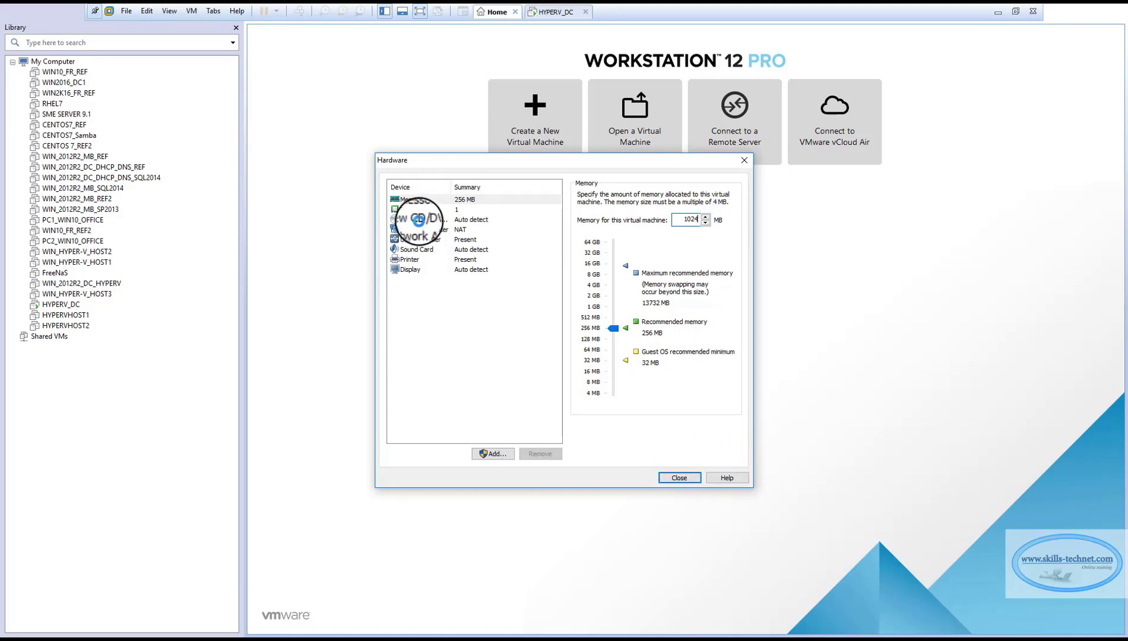
Make the CD/DVD drive use the FreeNAS ISO image file from F:\LOGICIELS\FREE NAS.
left_click(420, 220)
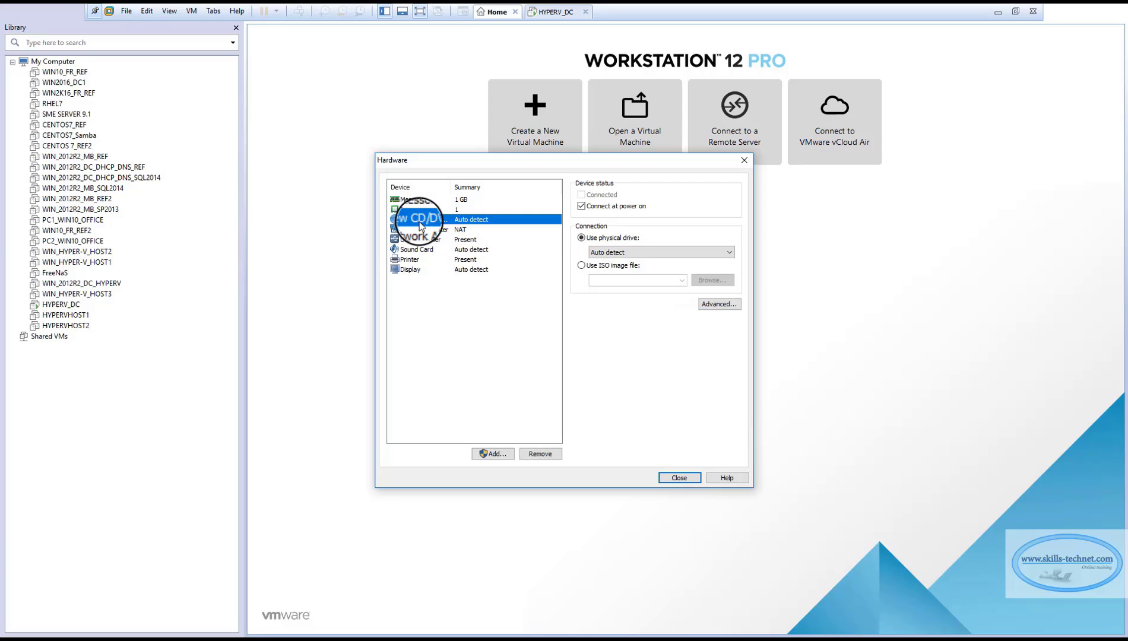
left_click(582, 266)
left_click(716, 283)
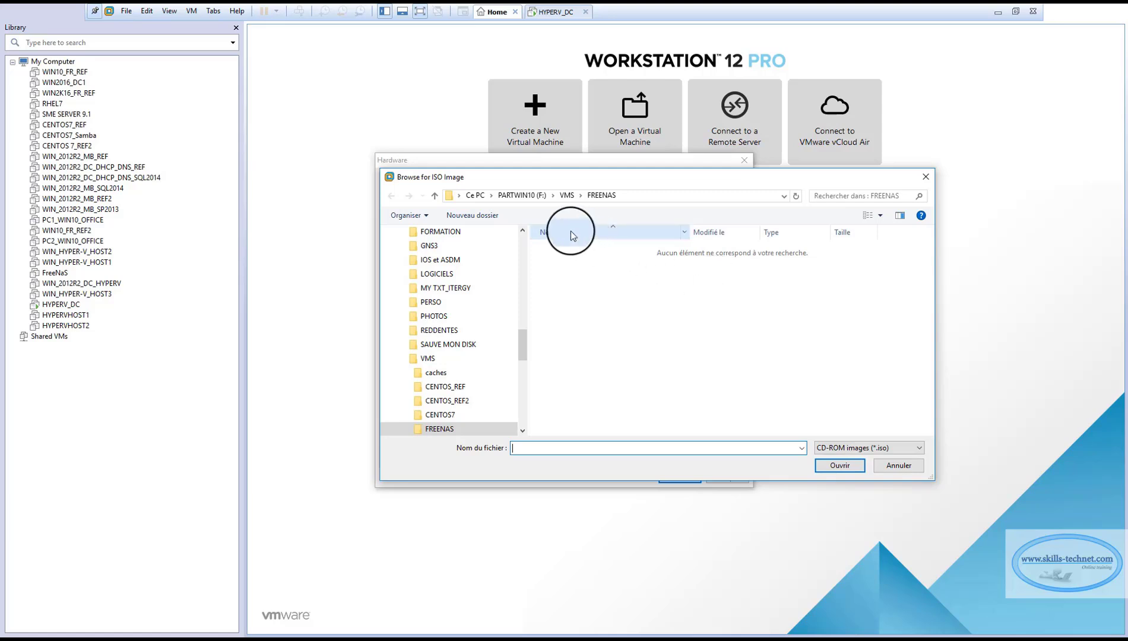
left_click(522, 196)
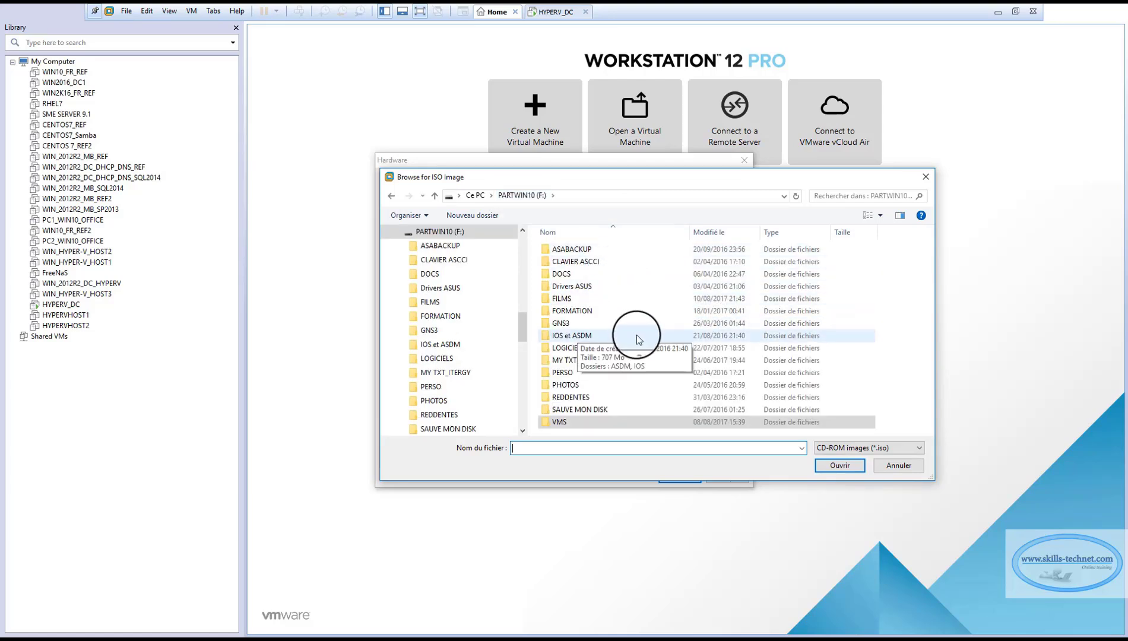
double_click(580, 352)
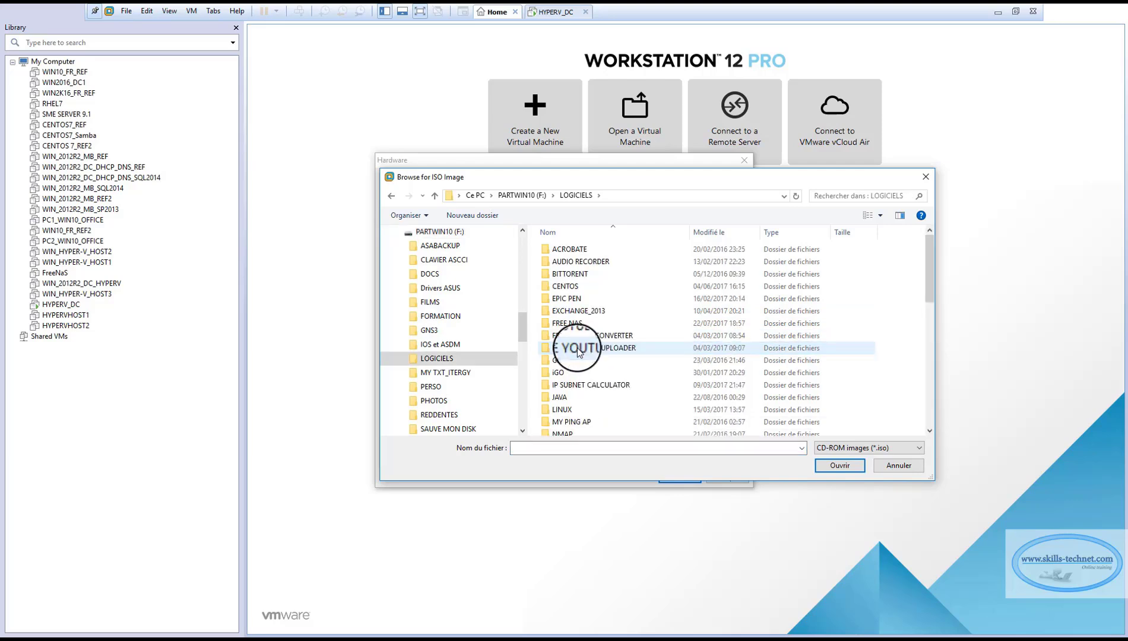
double_click(569, 323)
double_click(566, 249)
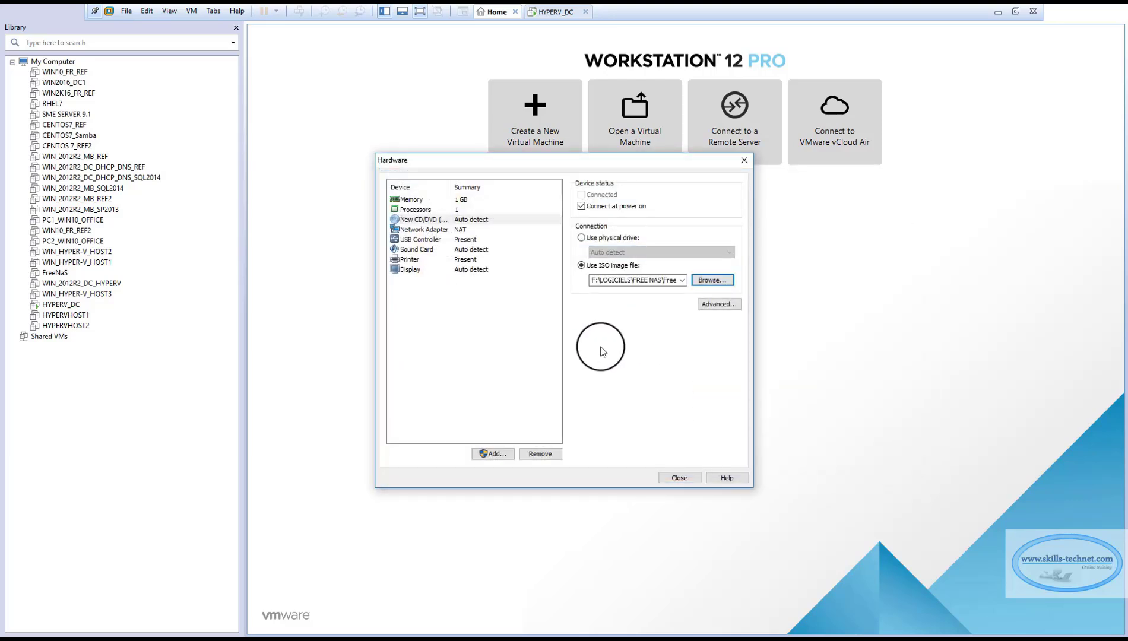
Finish creating the FreeNASHYPERV virtual machine with the customized hardware and power it on.
left_click(671, 478)
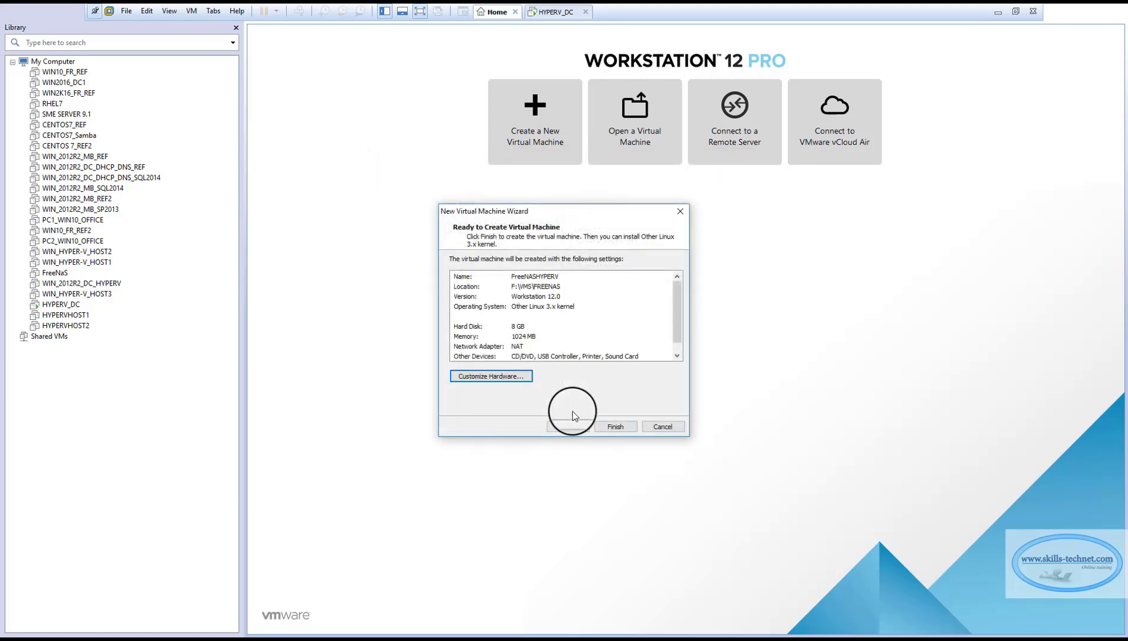
left_click(616, 427)
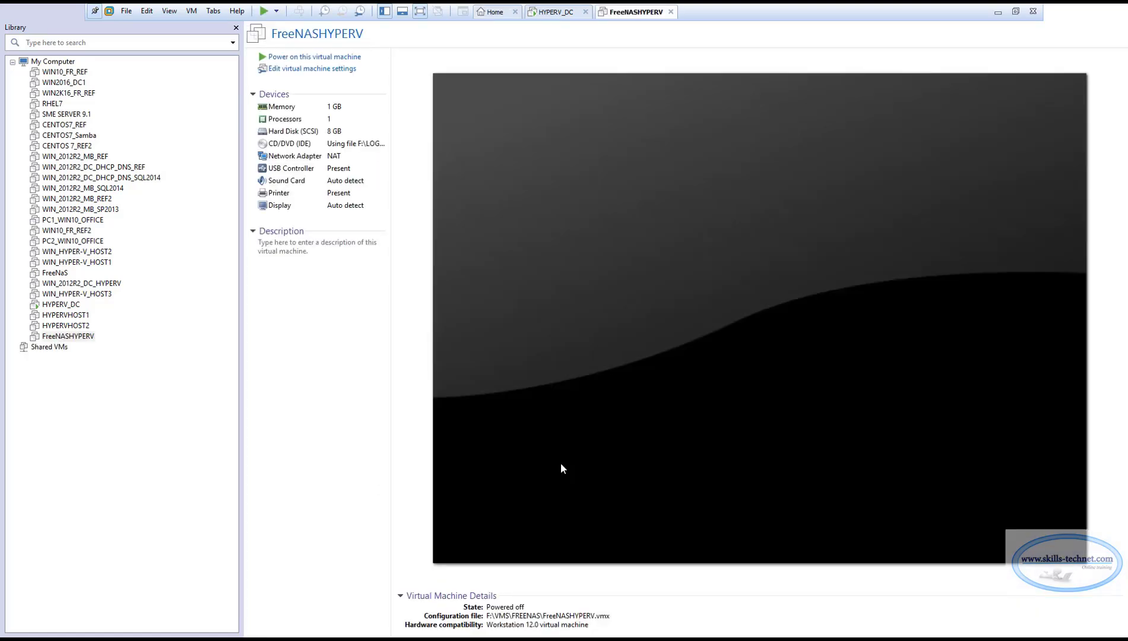
left_click(73, 336)
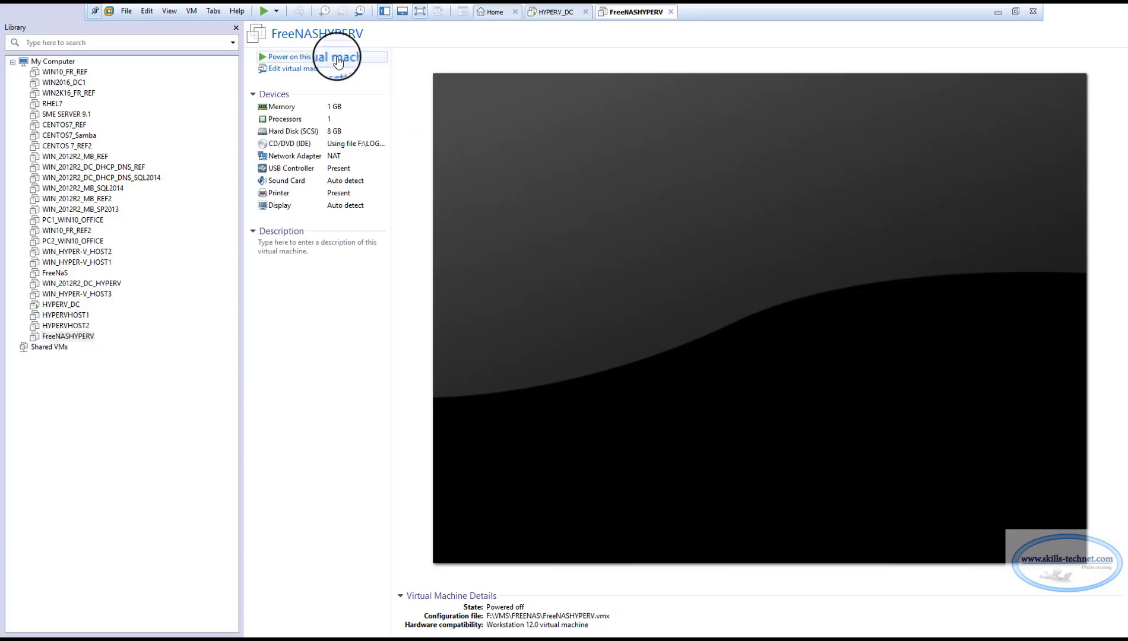
left_click(338, 61)
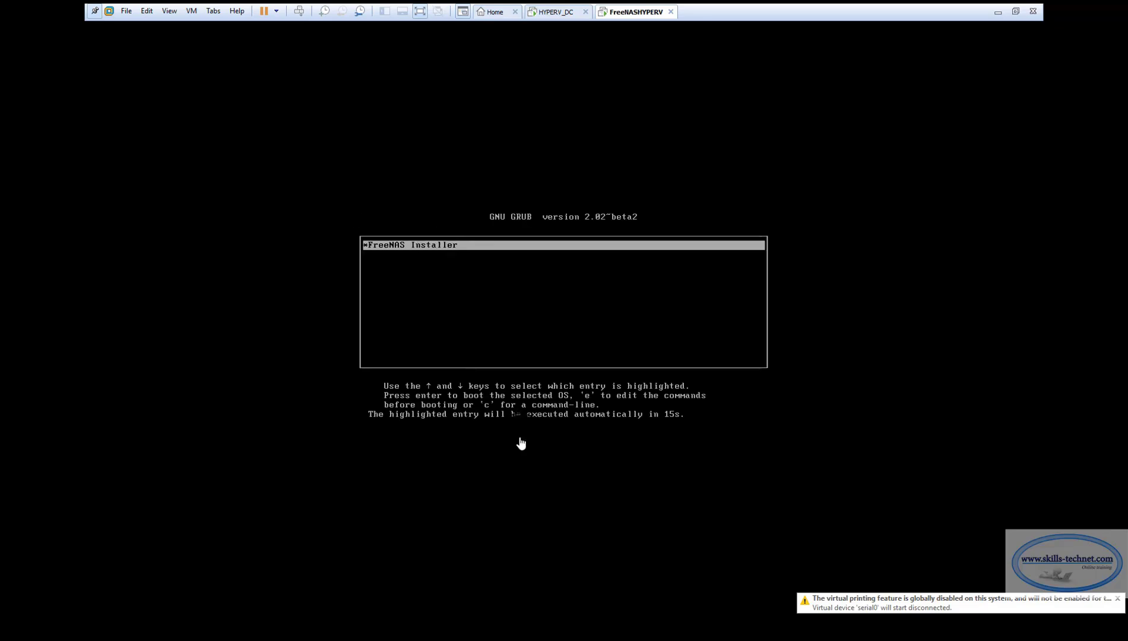
Boot the FreeNAS Installer and proceed with Install/Upgrade onto the 8.0 GiB da0 drive.
left_click(488, 455)
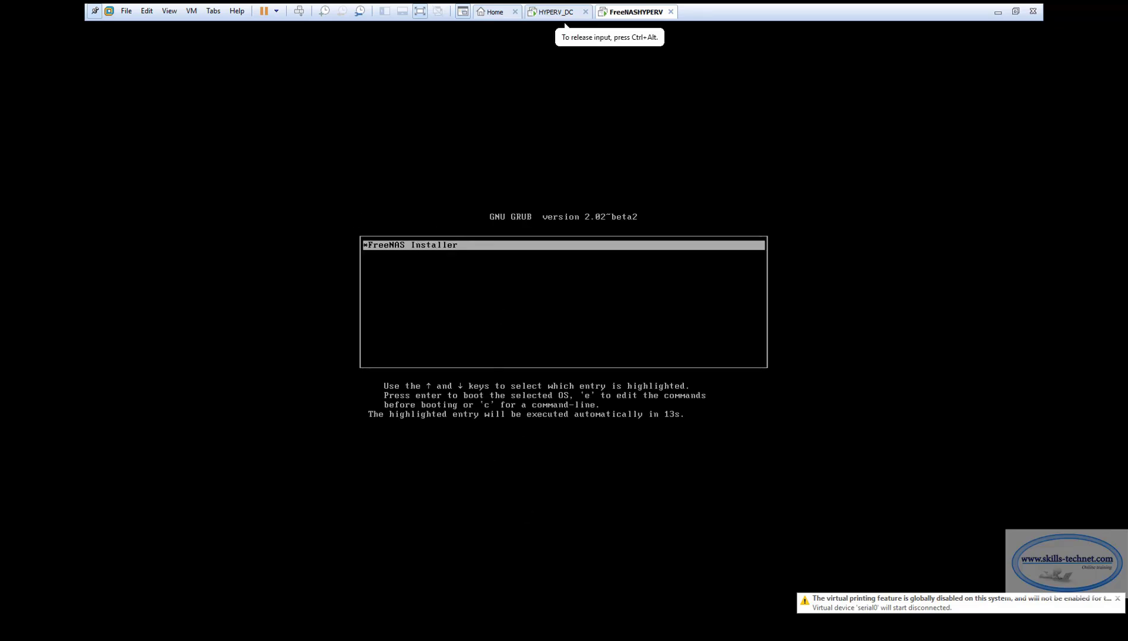
key("Return")
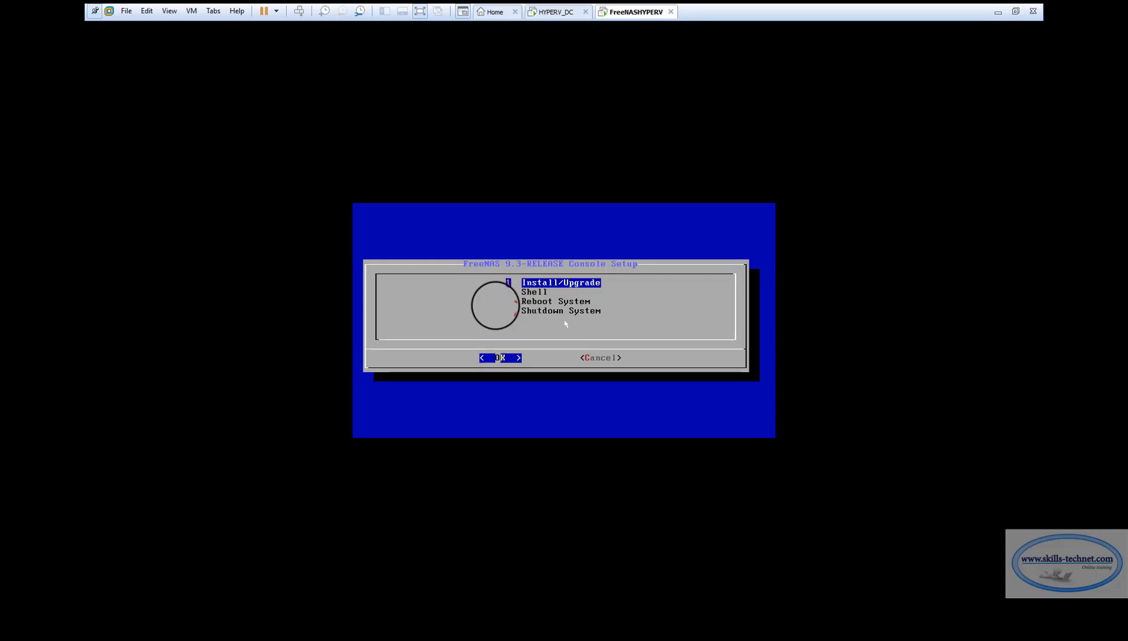
key("Return")
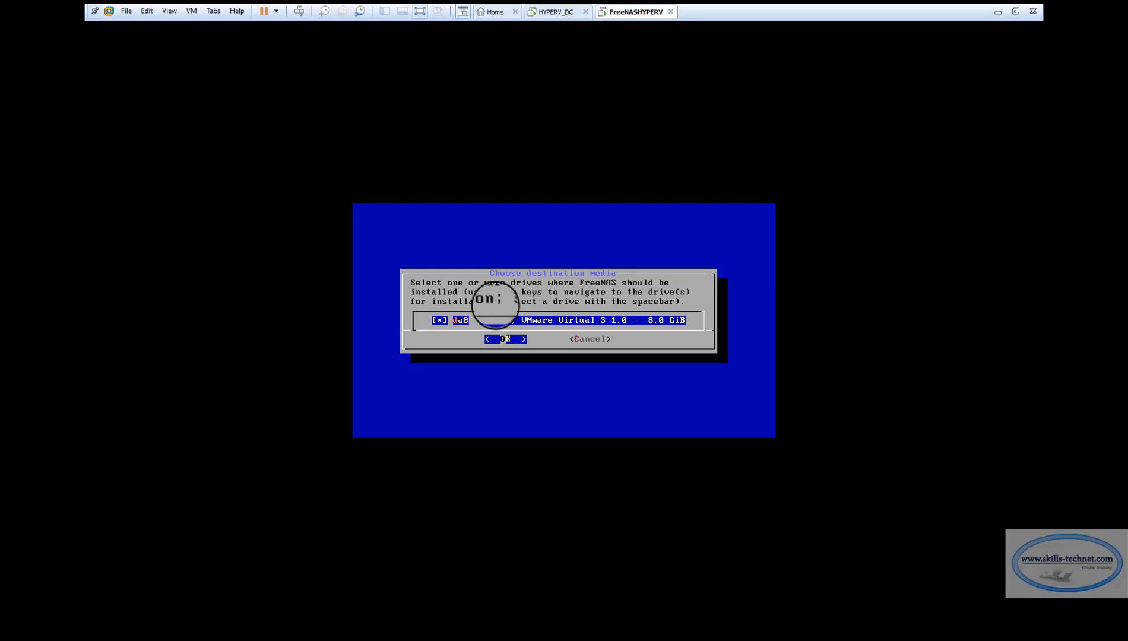
key("Return")
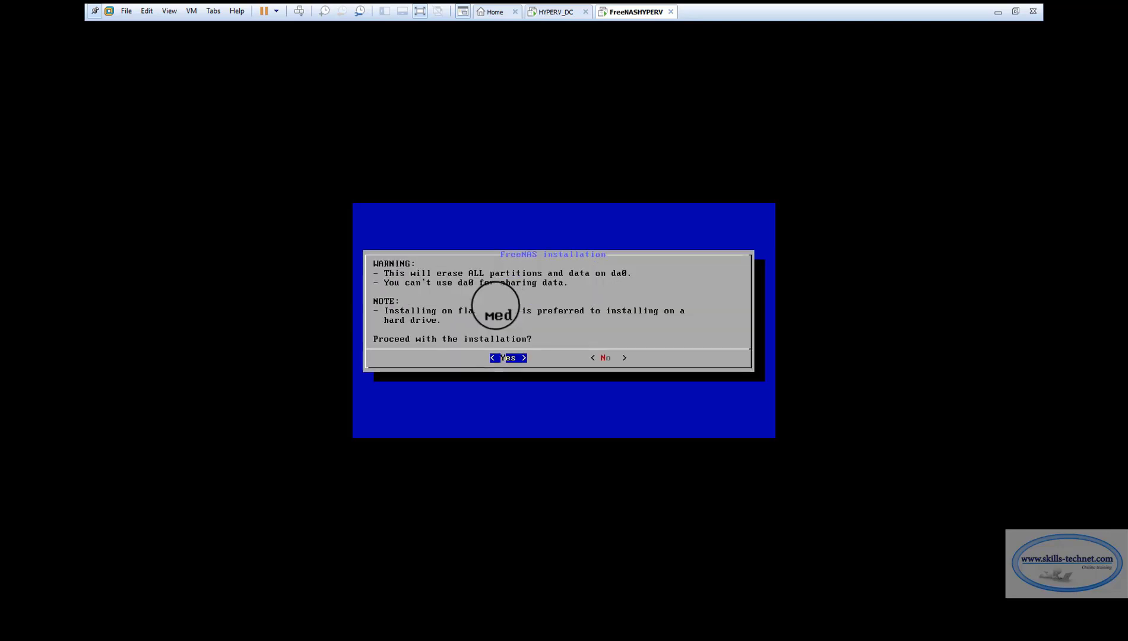
key("Return")
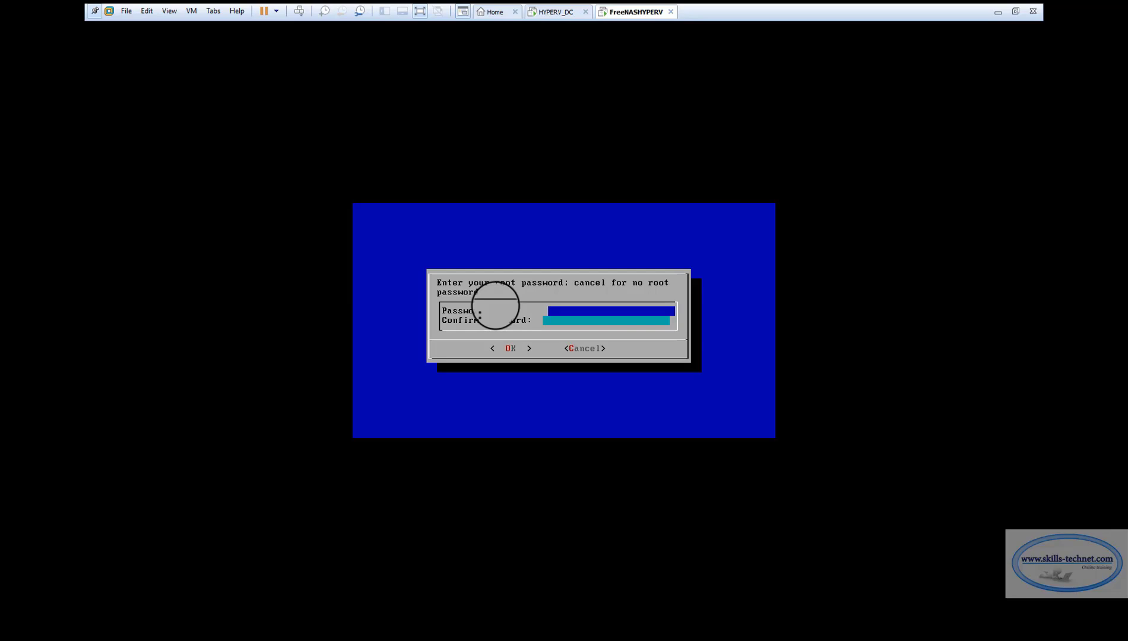
Enter and confirm the root password for the FreeNAS installation.
type("****")
key("Tab")
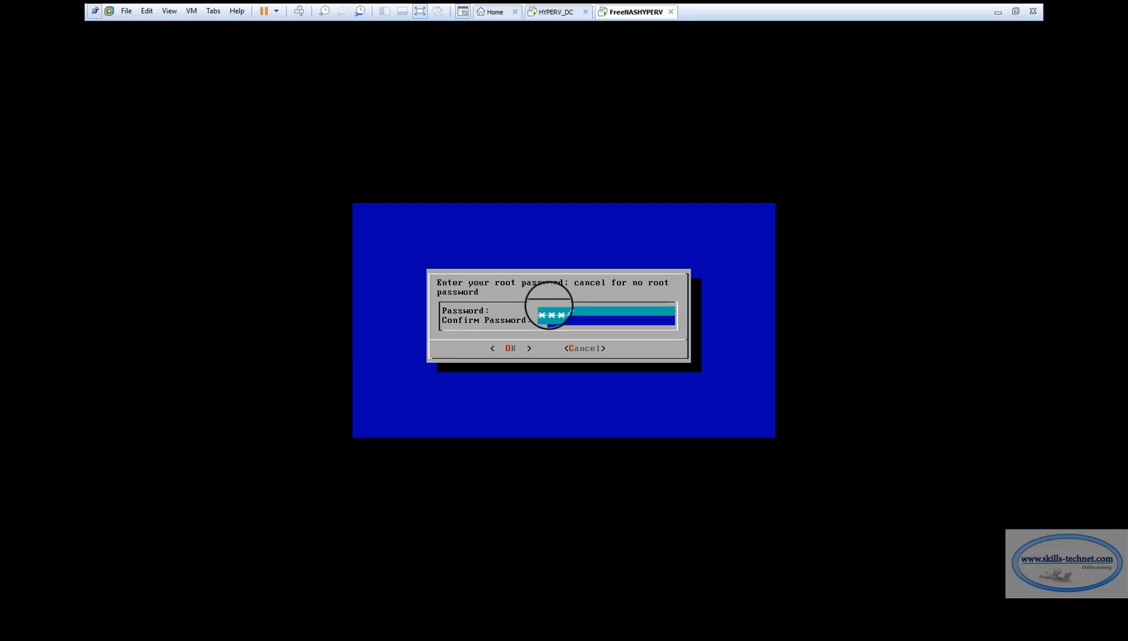
type("****")
key("Tab")
key("Return")
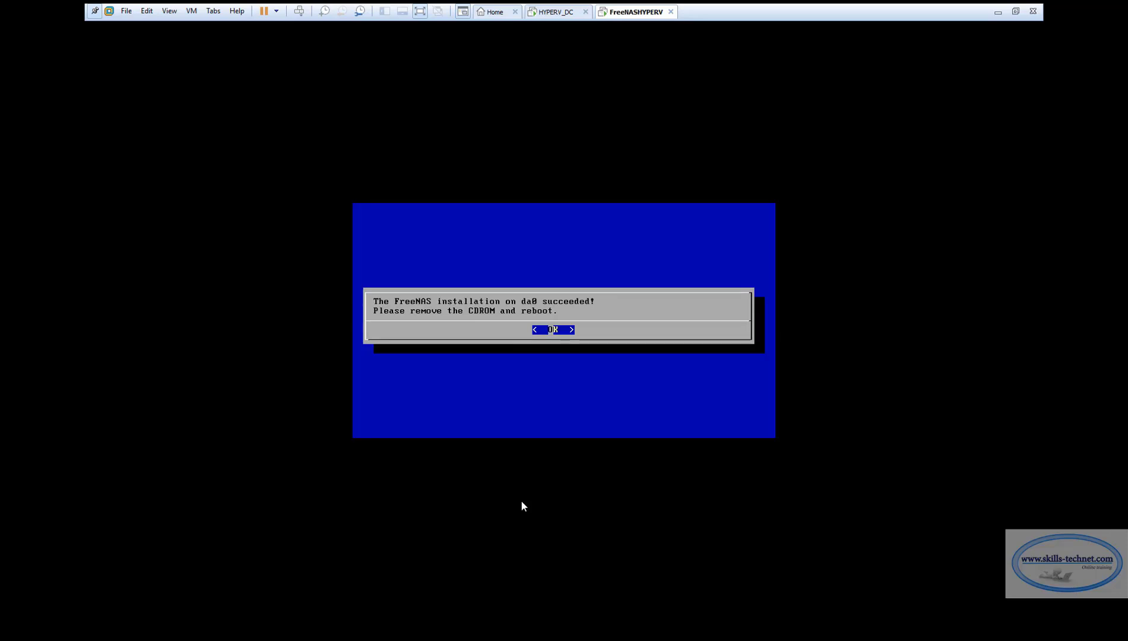
Dismiss the installation notice, then reboot the system from the console setup into the default FreeNAS boot entry.
left_click(623, 215)
left_click(640, 265)
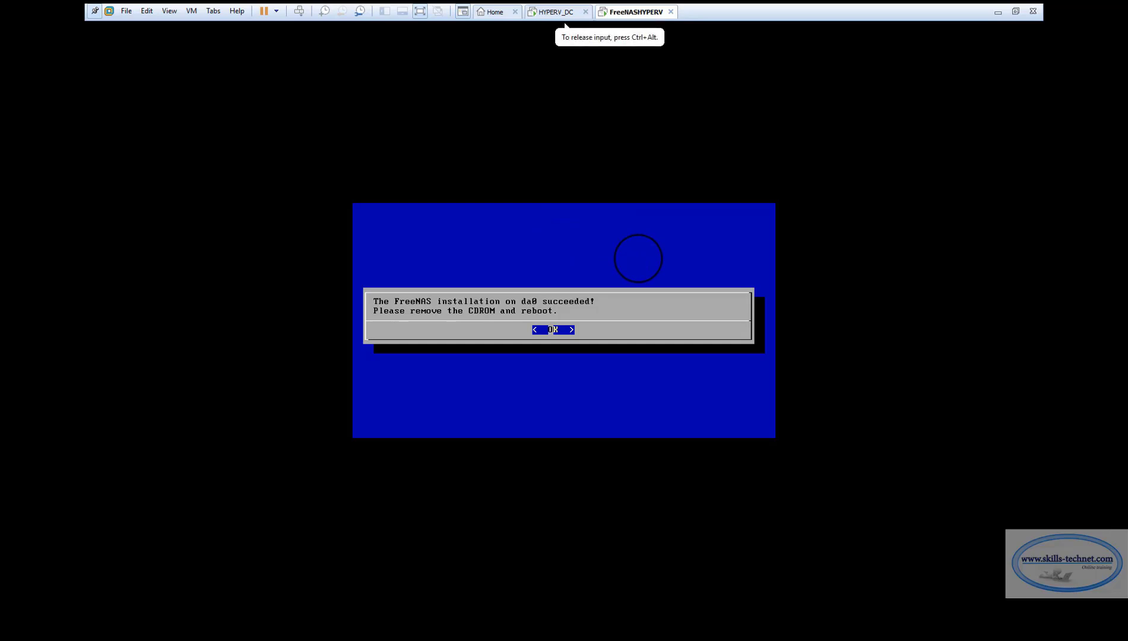
key("Return")
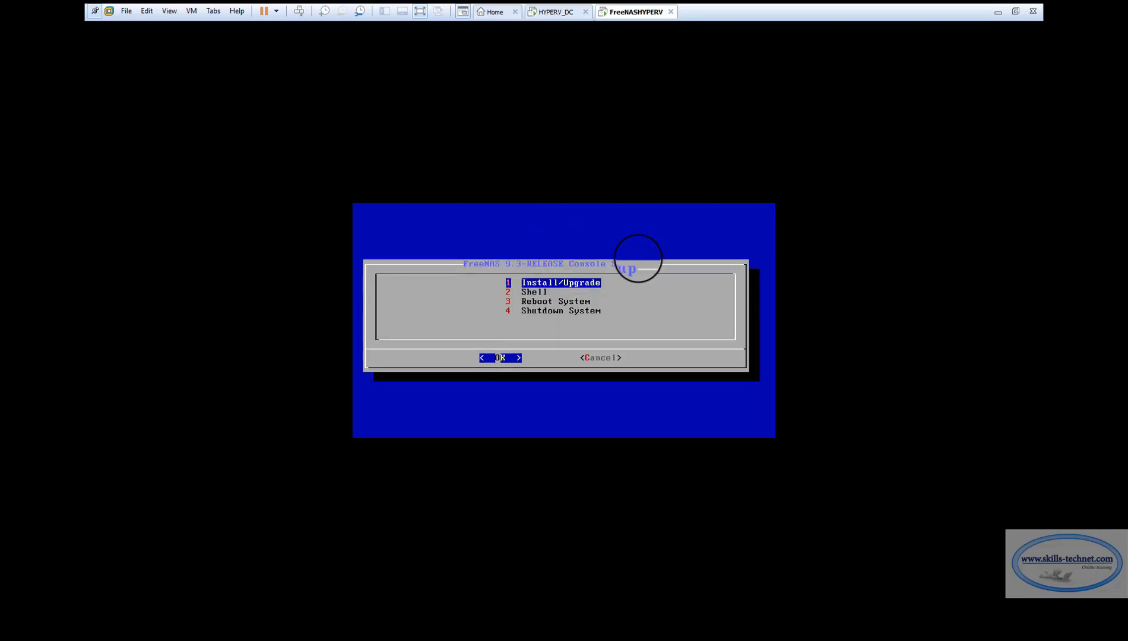
key("Down")
key("Down")
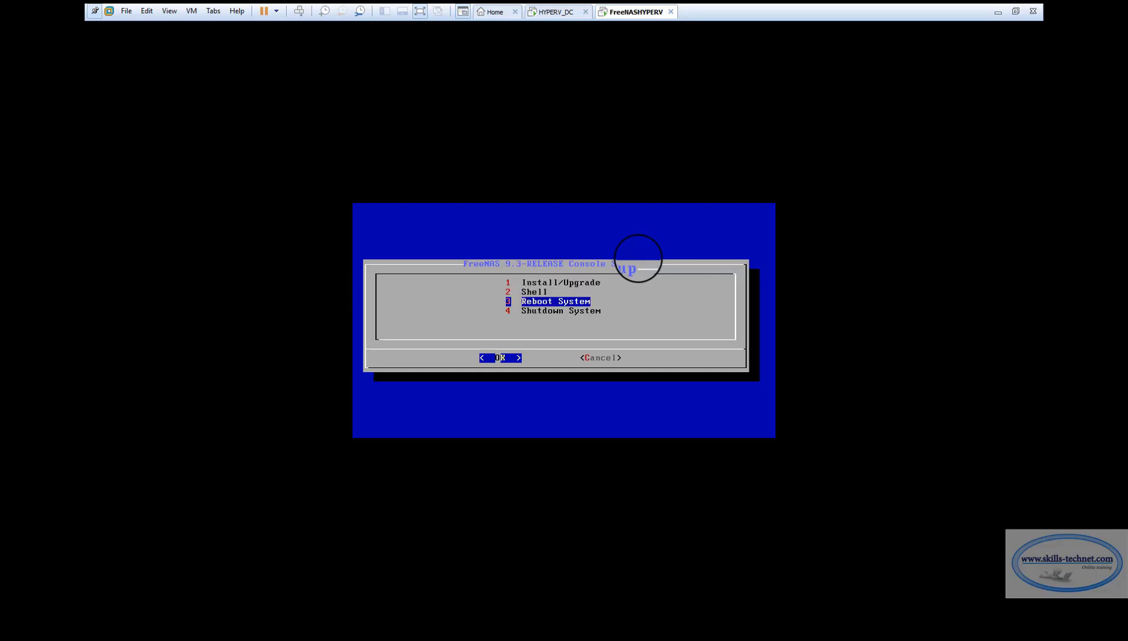
key("Tab")
key("Tab")
key("Tab")
key("Tab")
key("Return")
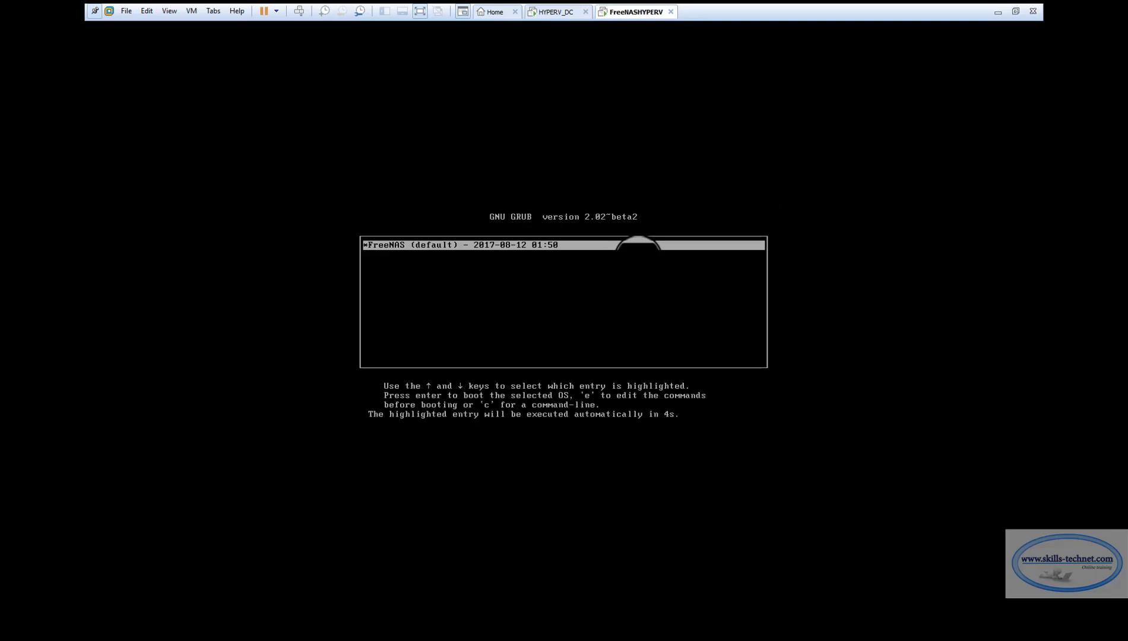
key("Return")
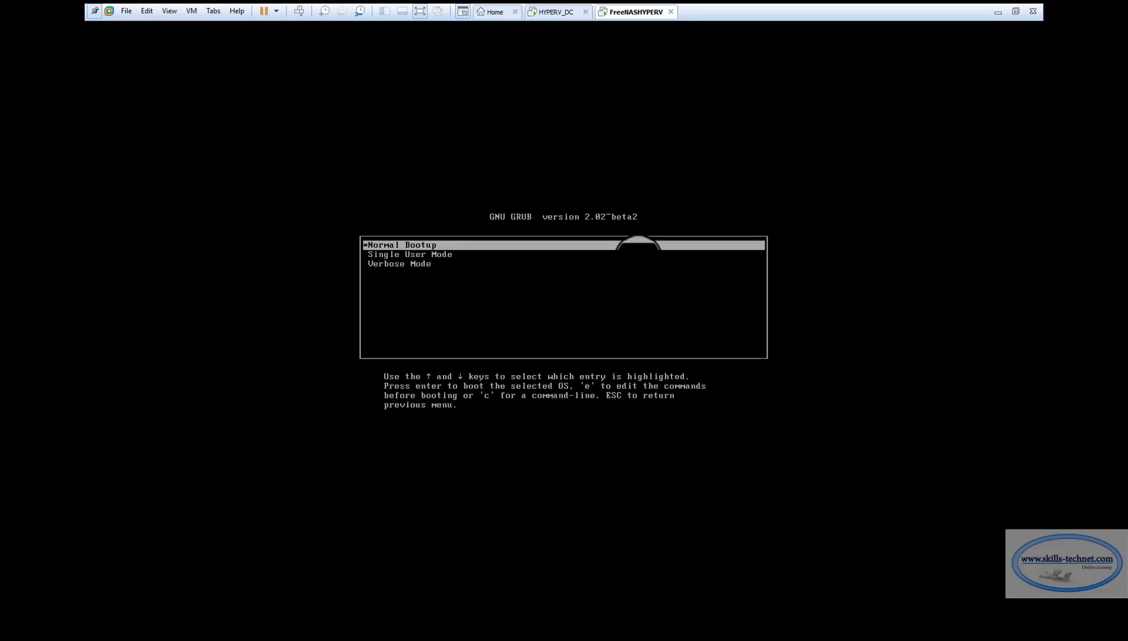
Start FreeNAS with Normal Bootup, then check the HYPERV_DC virtual machine and return to FreeNASHYPERV.
key("Return")
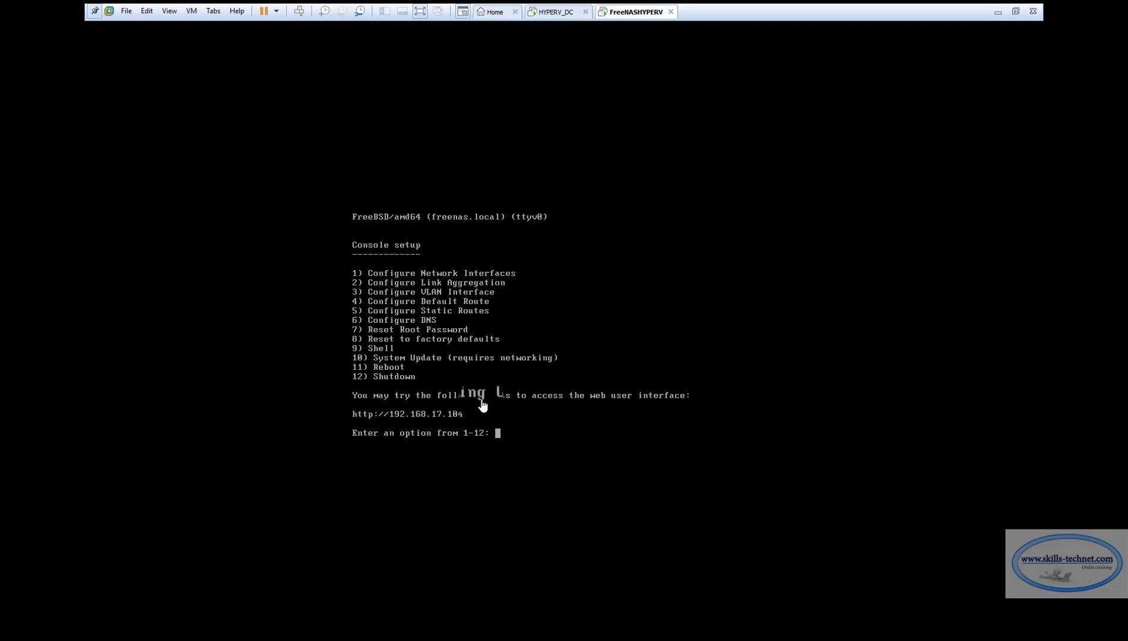
left_click(559, 16)
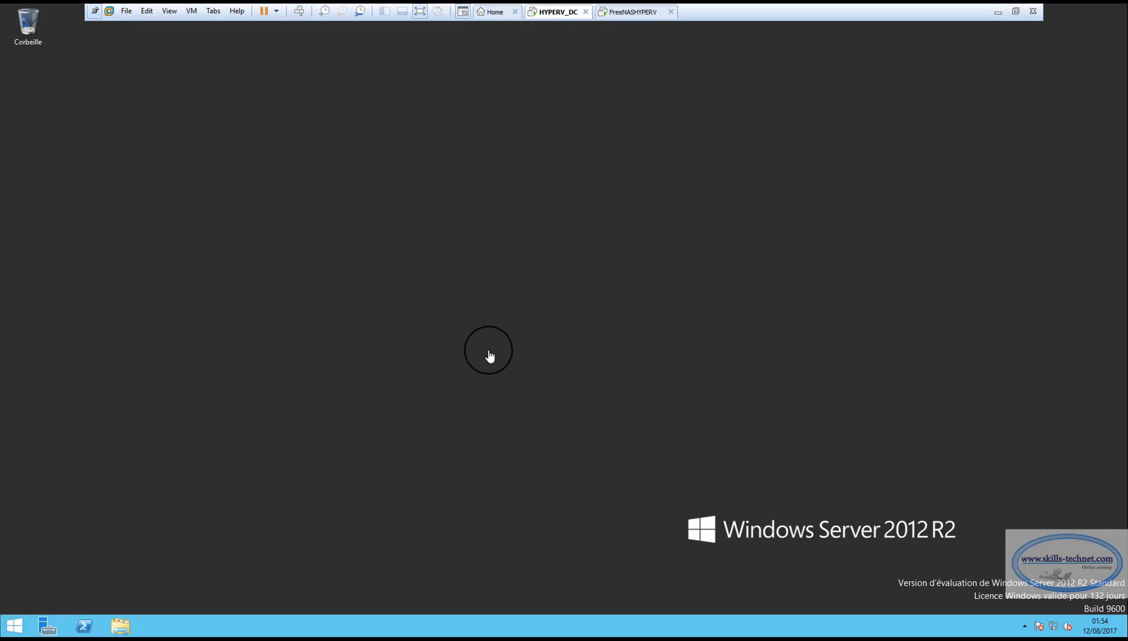
left_click(646, 17)
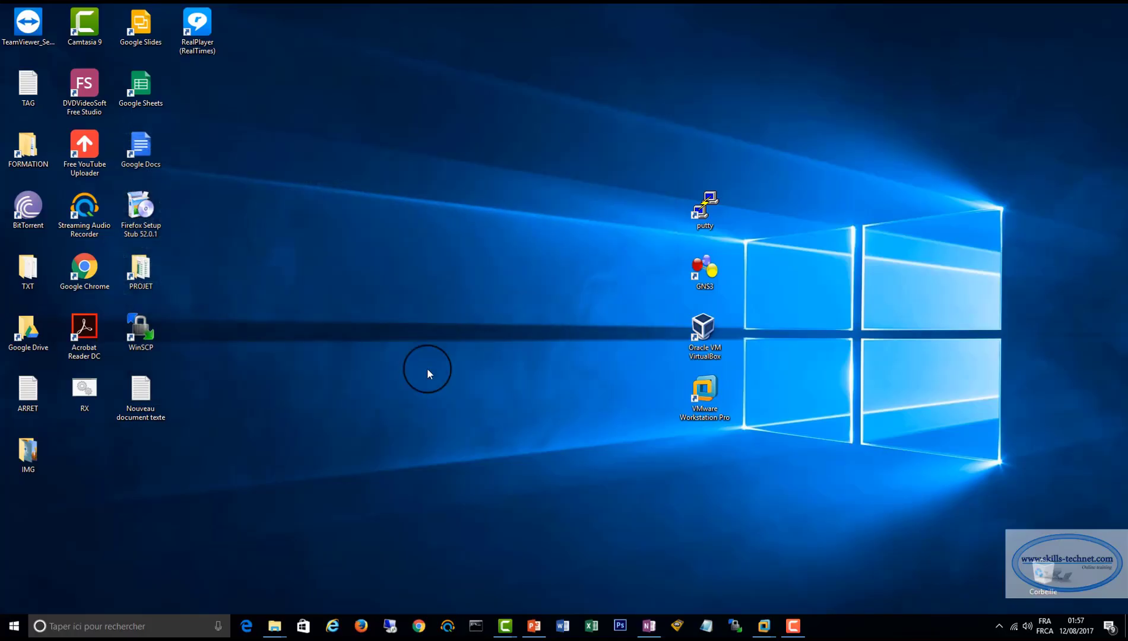
Switch to Internet Explorer on the host and open the FreeNAS web interface at 192.168.17.104.
left_click(333, 627)
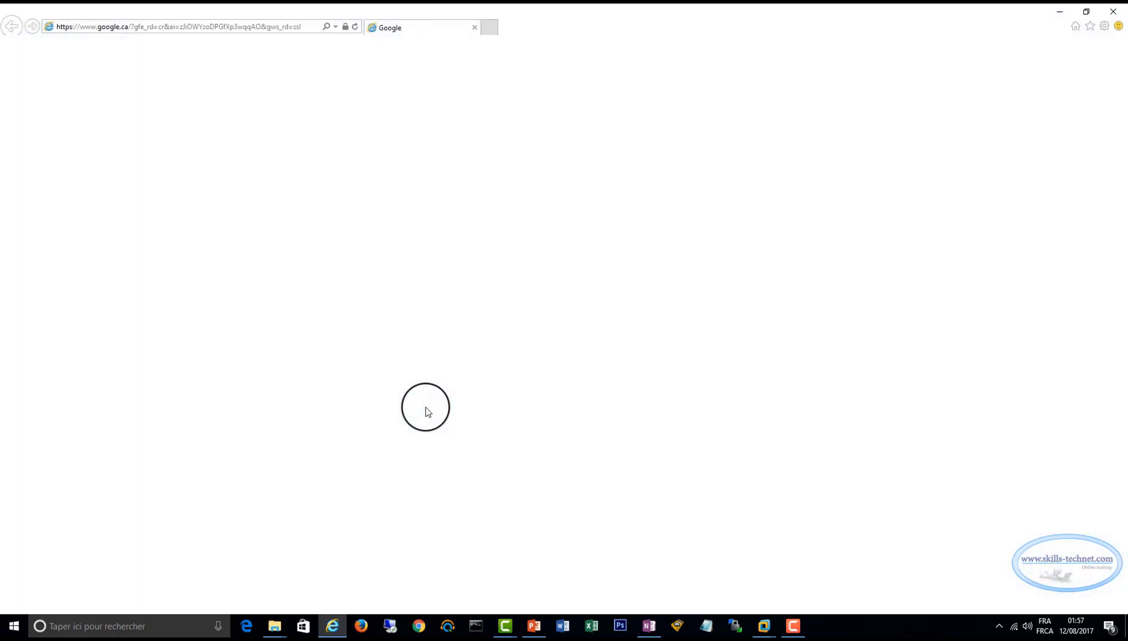
left_click(291, 28)
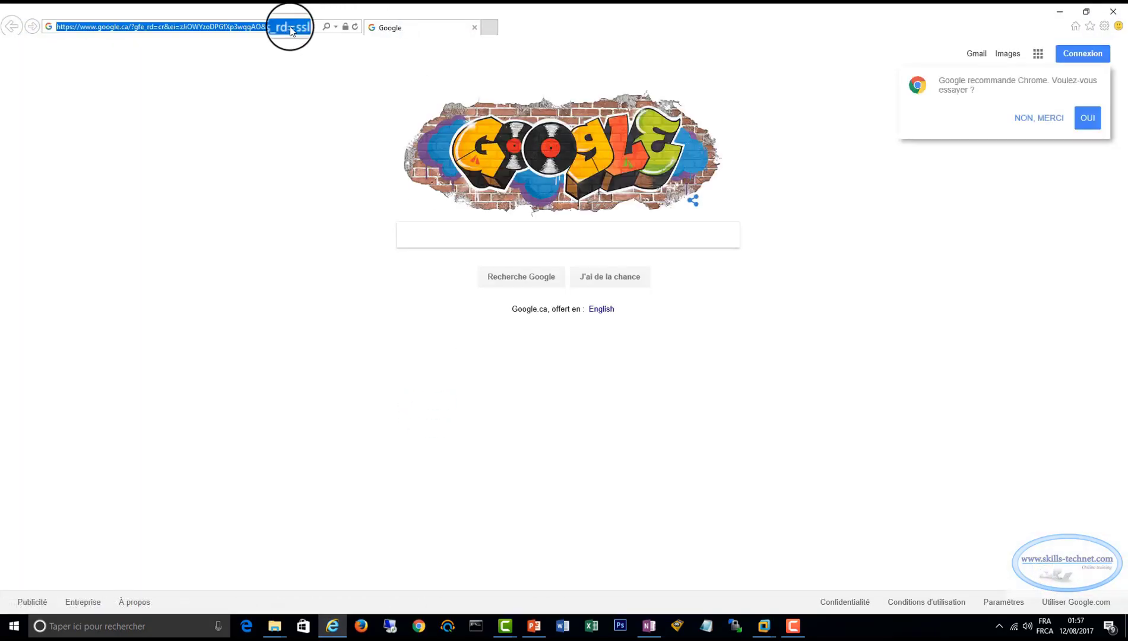
type("192.168.17.104")
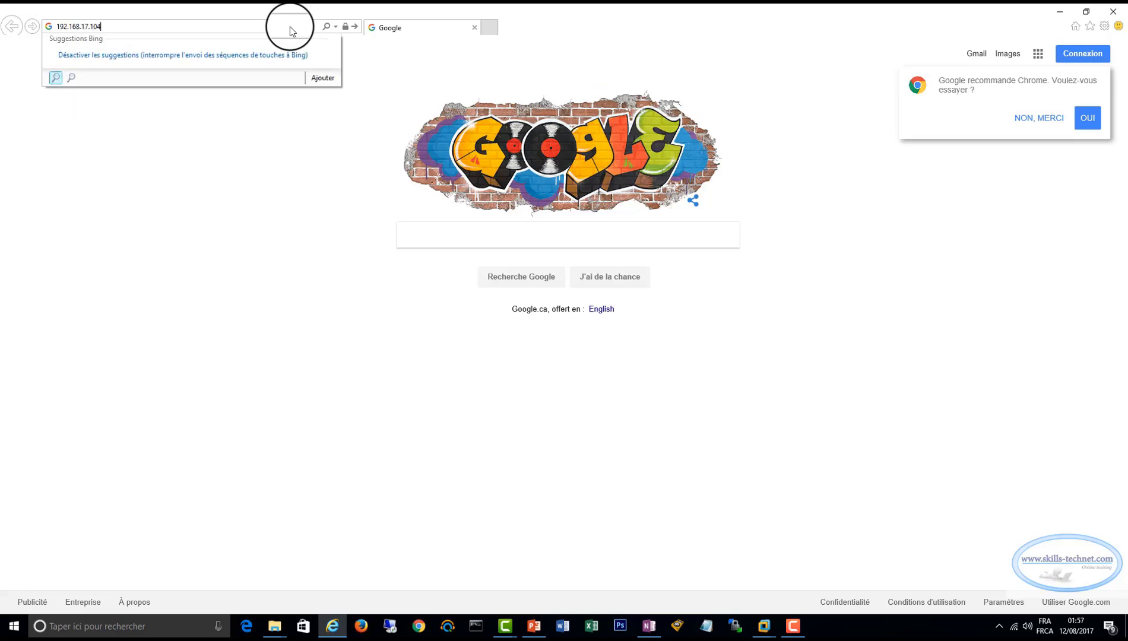
key("Return")
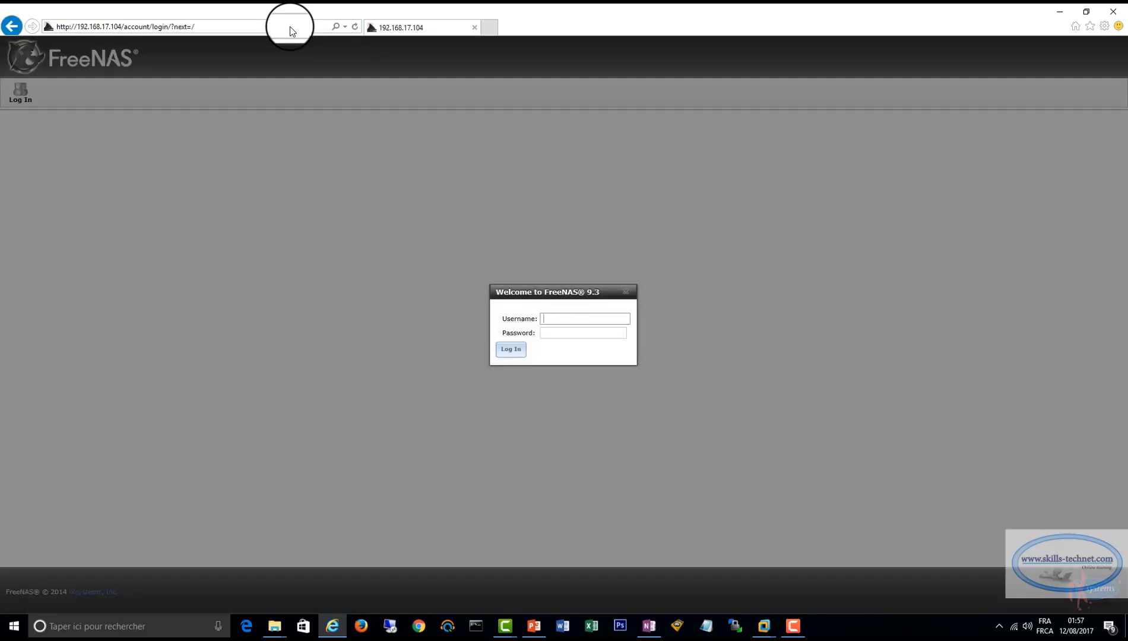
Log in to the FreeNAS web interface as root with the account password.
type("root")
key("Tab")
type("******")
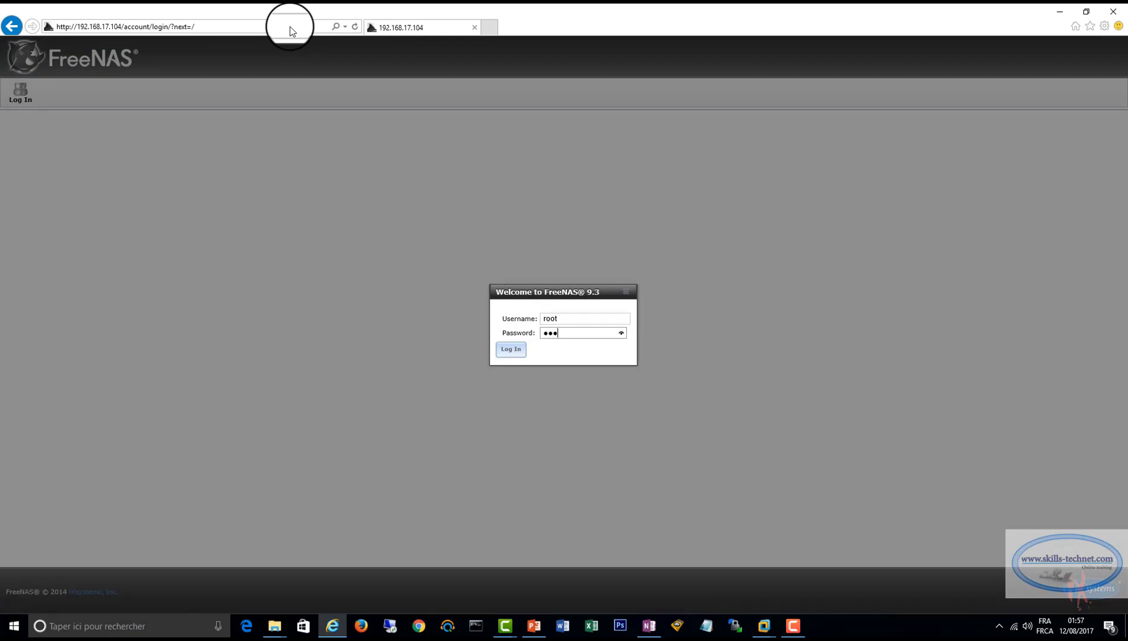
key("Return")
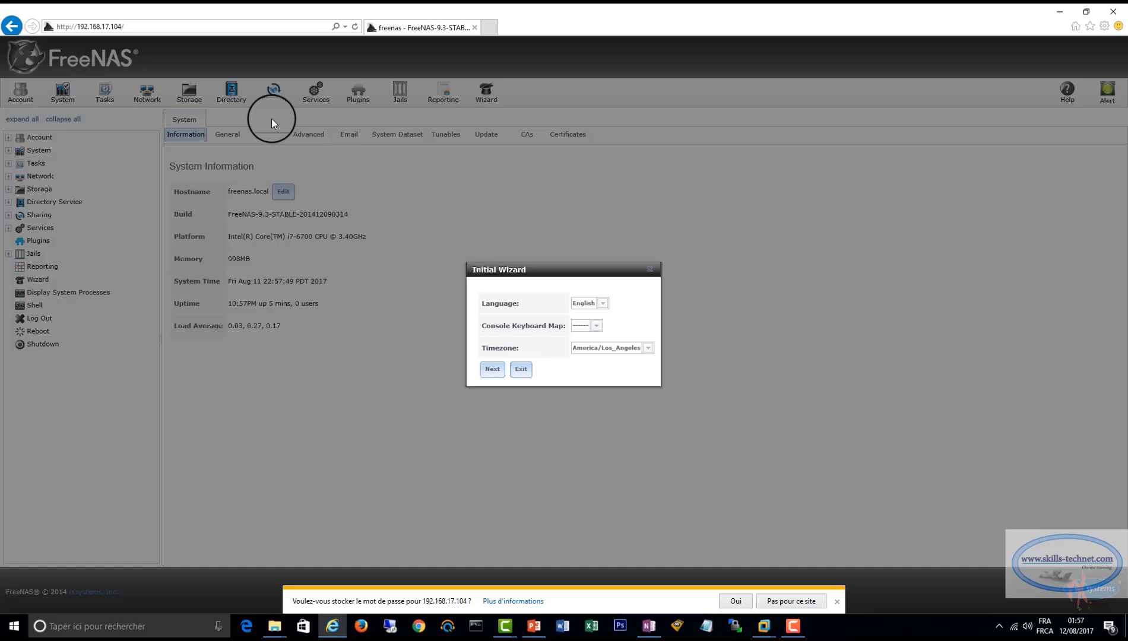
left_click(596, 325)
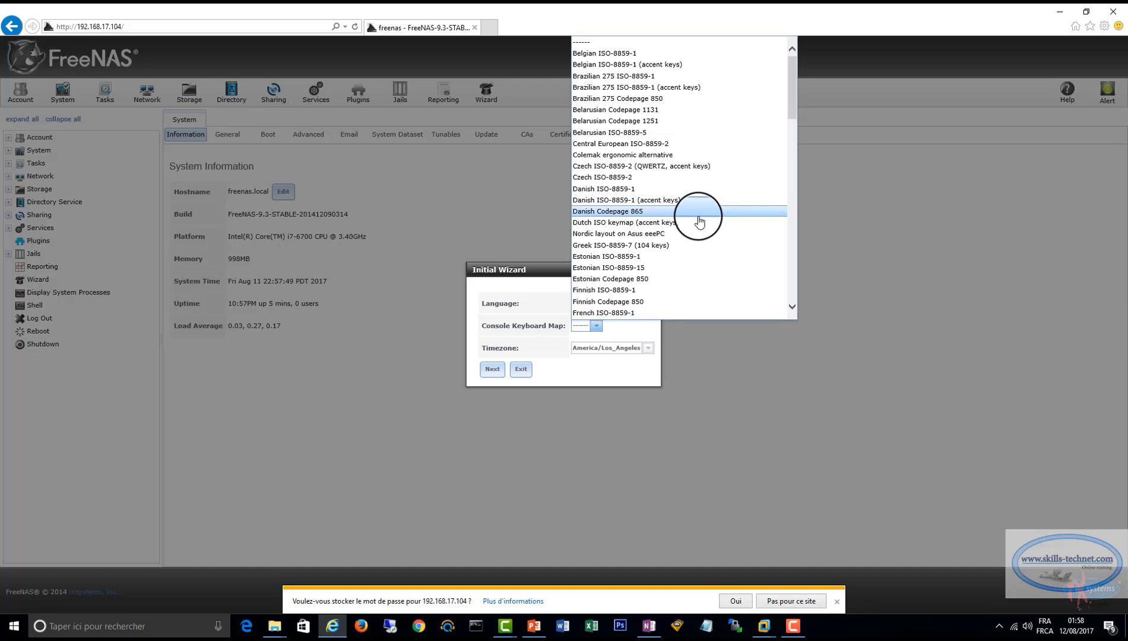
scroll(699, 222, "down", 15)
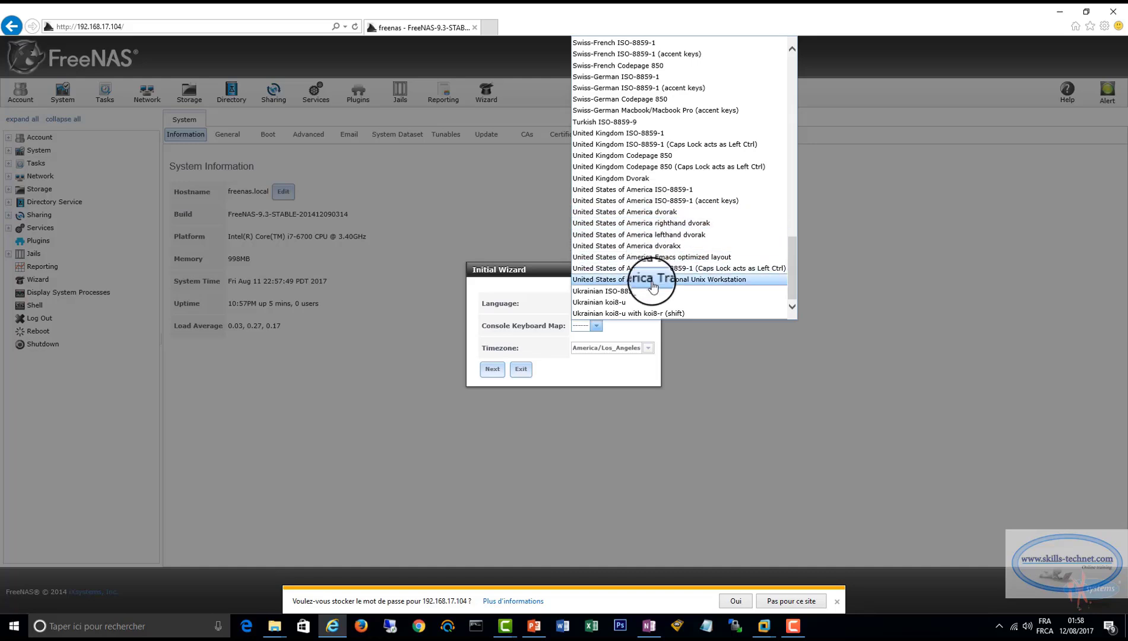
scroll(653, 280, "up", 3)
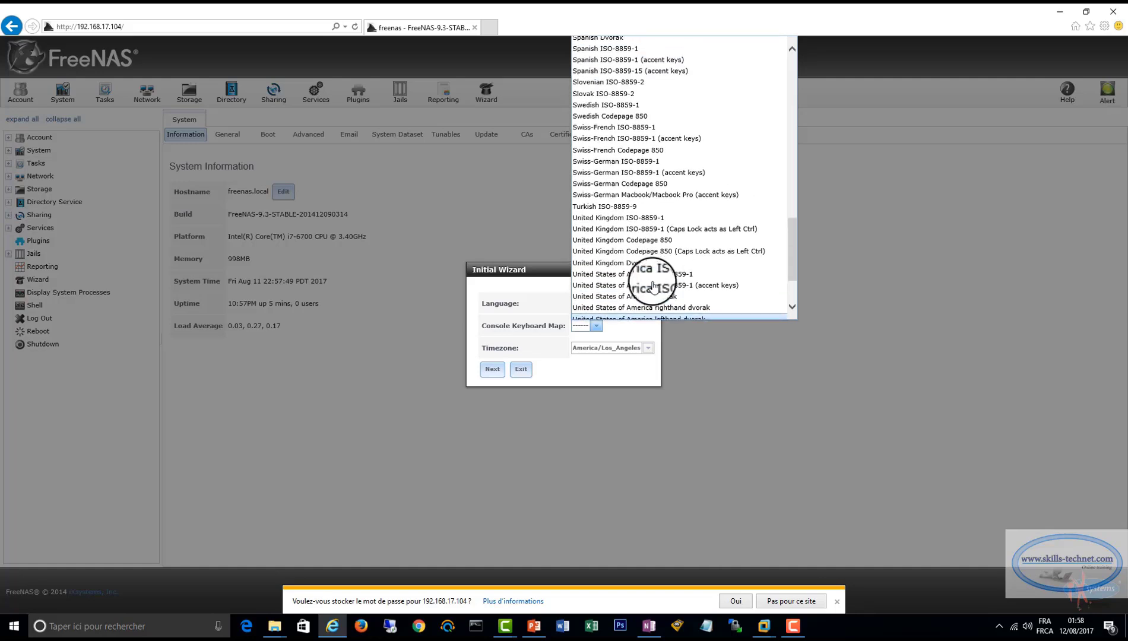
scroll(654, 286, "up", 3)
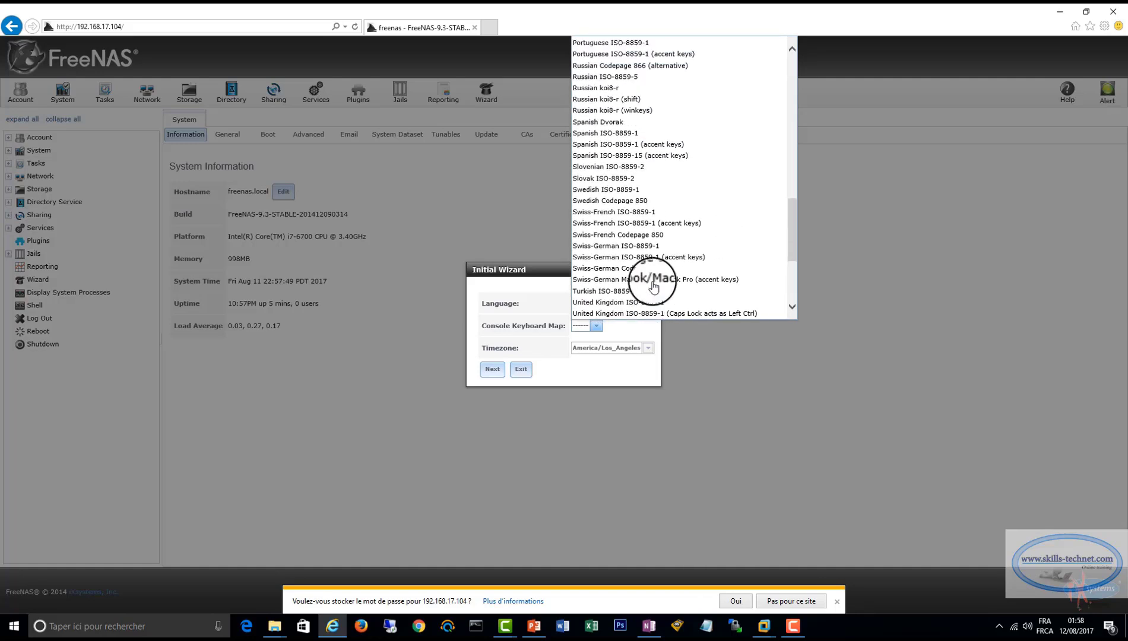
scroll(653, 285, "down", 6)
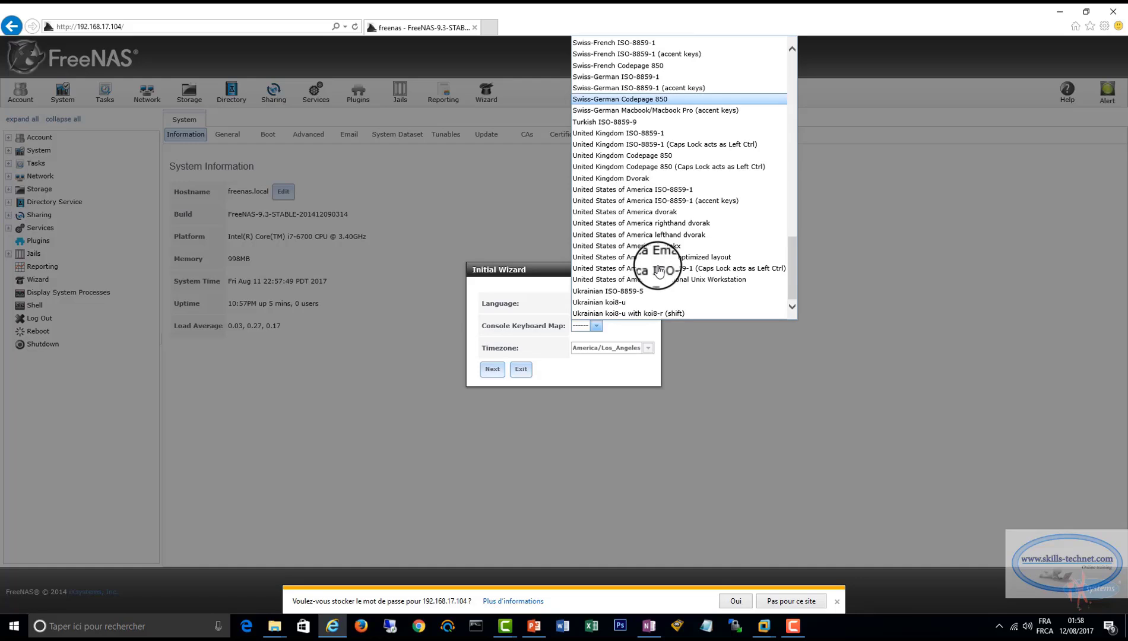
left_click(640, 246)
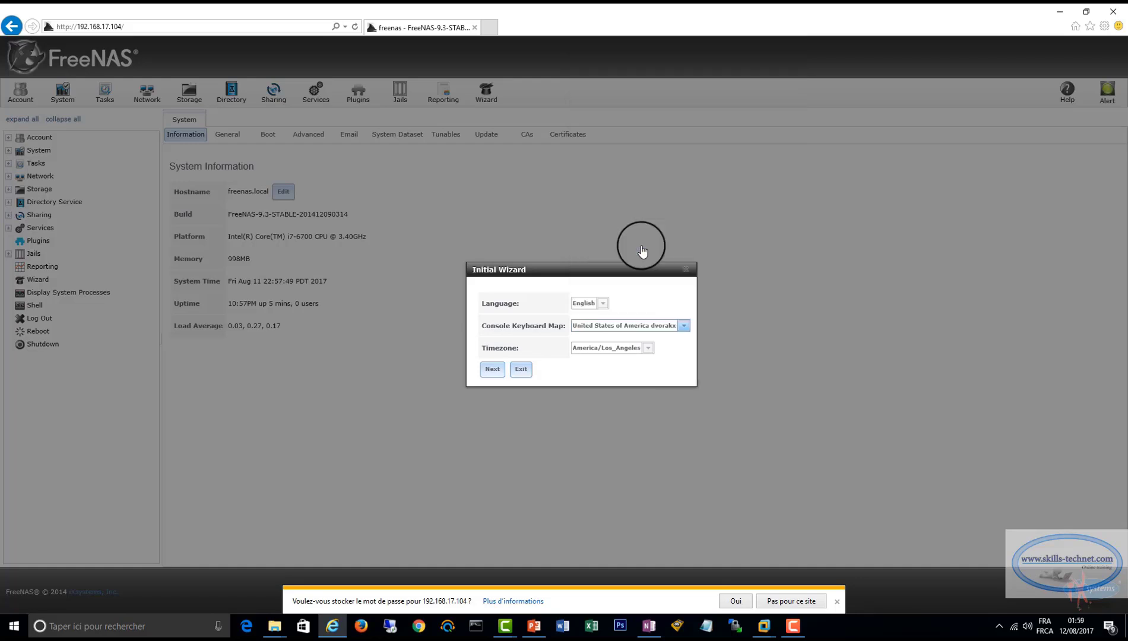
Exit the Initial Wizard and change the system hostname to FREENAS.skills.local.
left_click(522, 374)
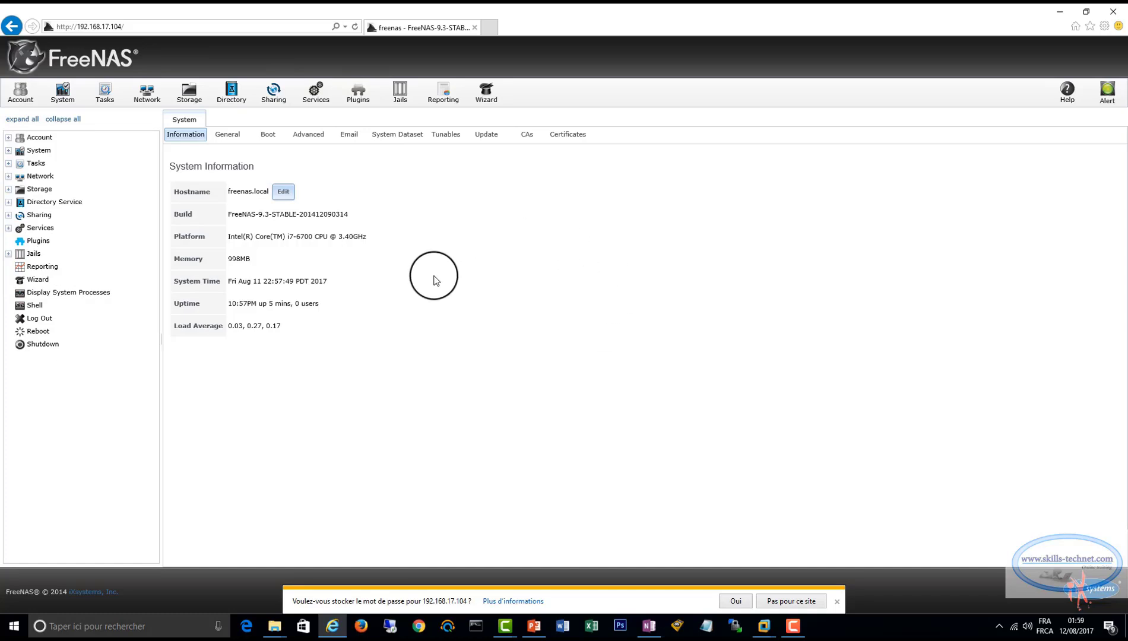
left_click(283, 191)
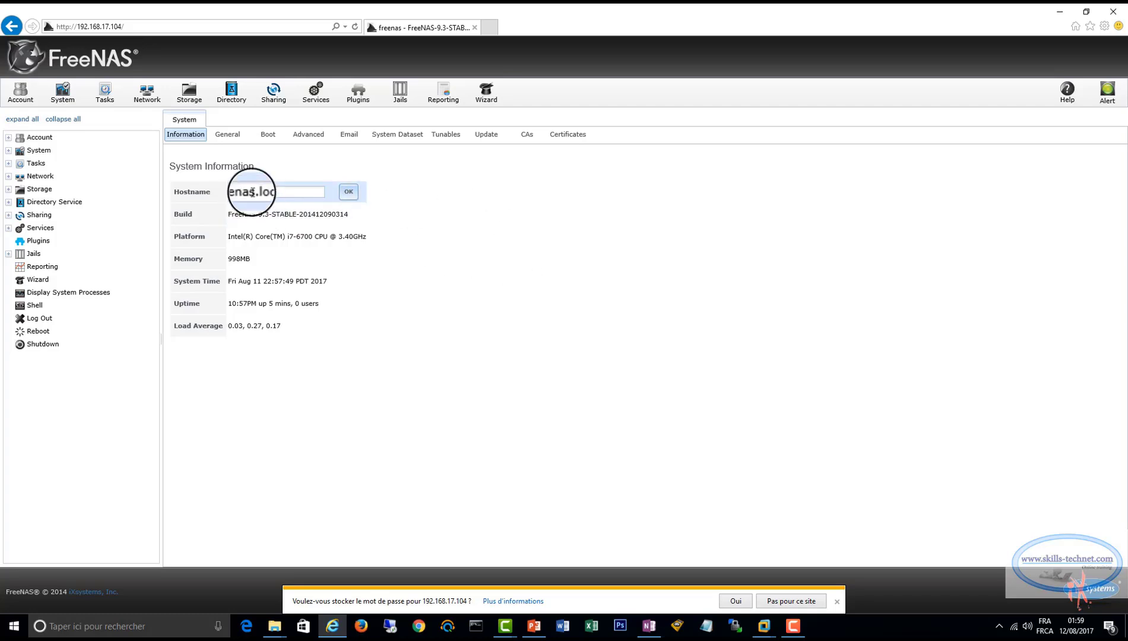
left_click_drag(253, 191, 221, 186)
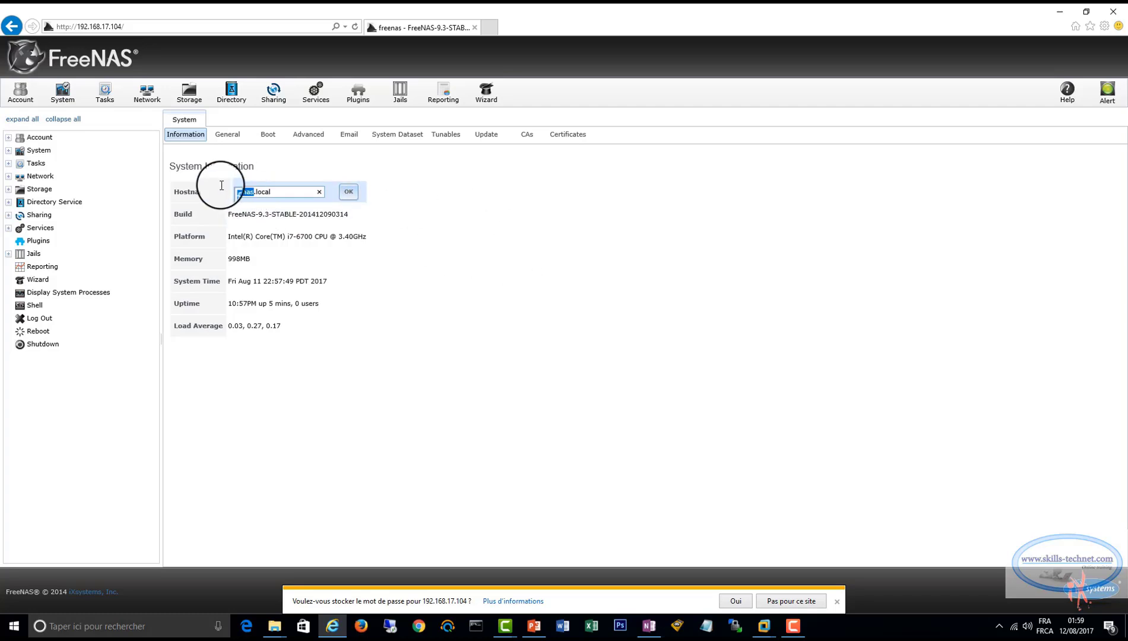
type("FREENAS.SK")
key("BackSpace")
key("BackSpace")
type("skills")
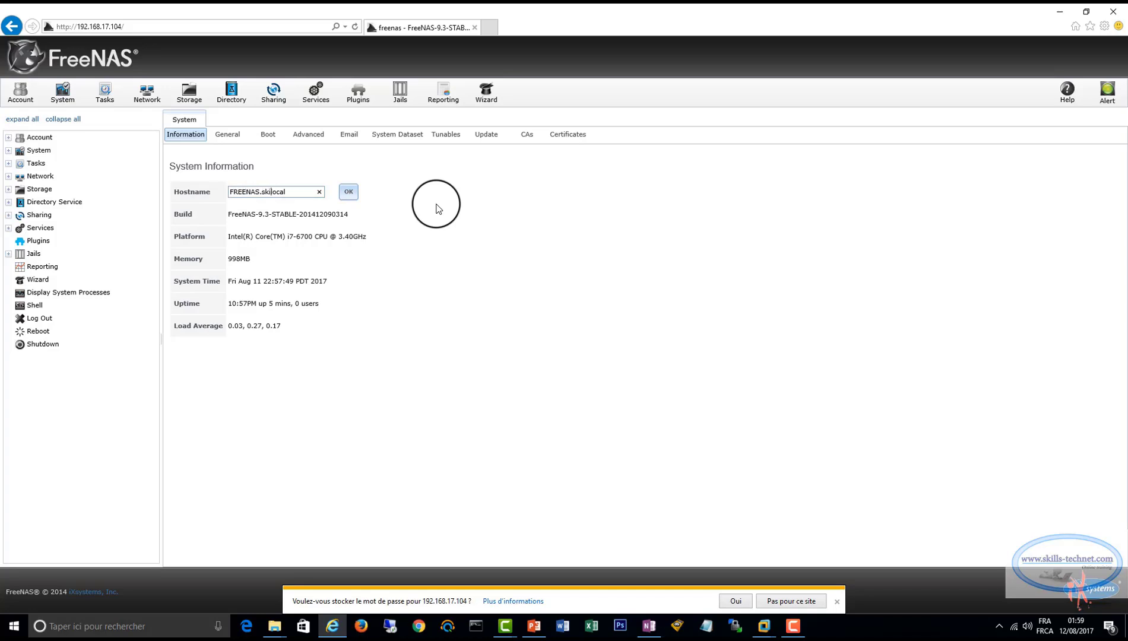
type(".l")
left_click(348, 192)
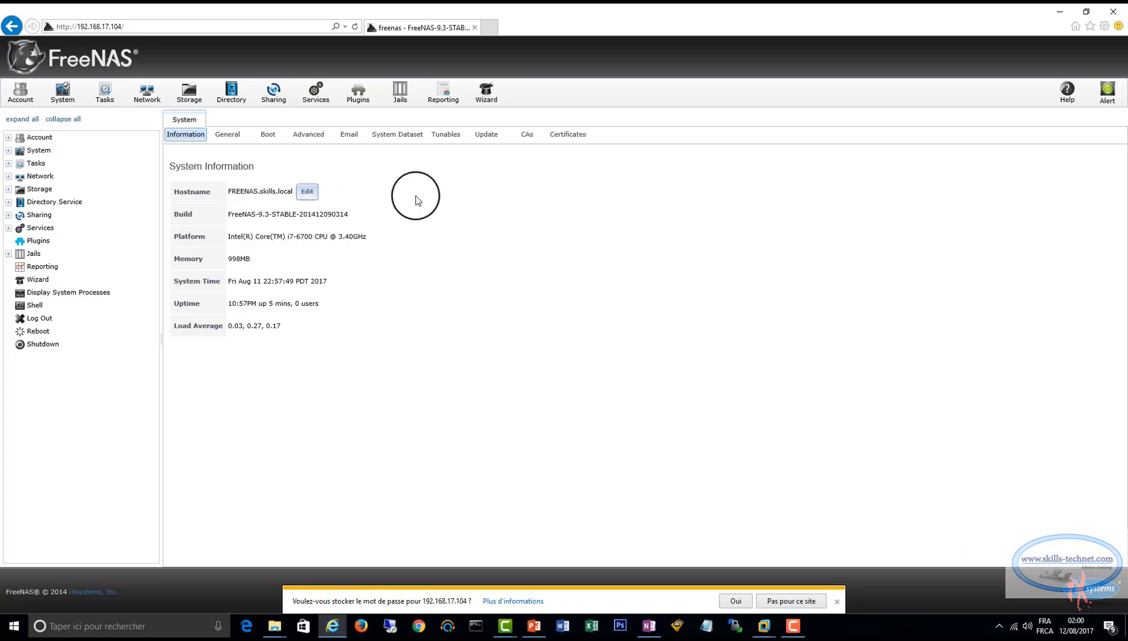
Set Nameserver 1 to 192.168.17.10 in the network's global configuration and save it.
left_click(37, 151)
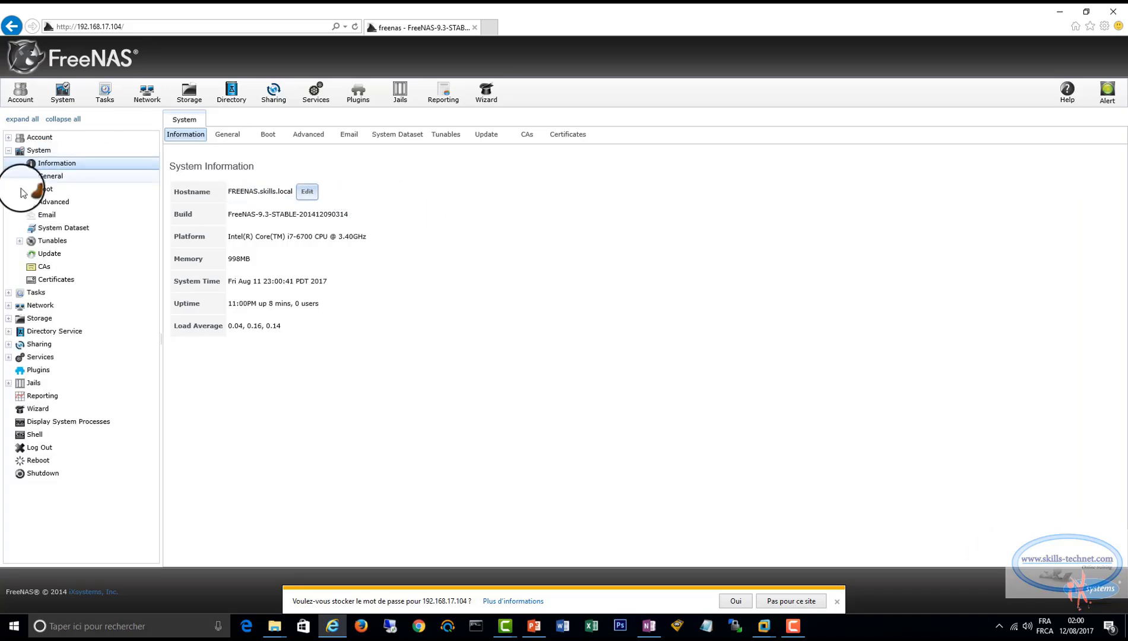
left_click(30, 305)
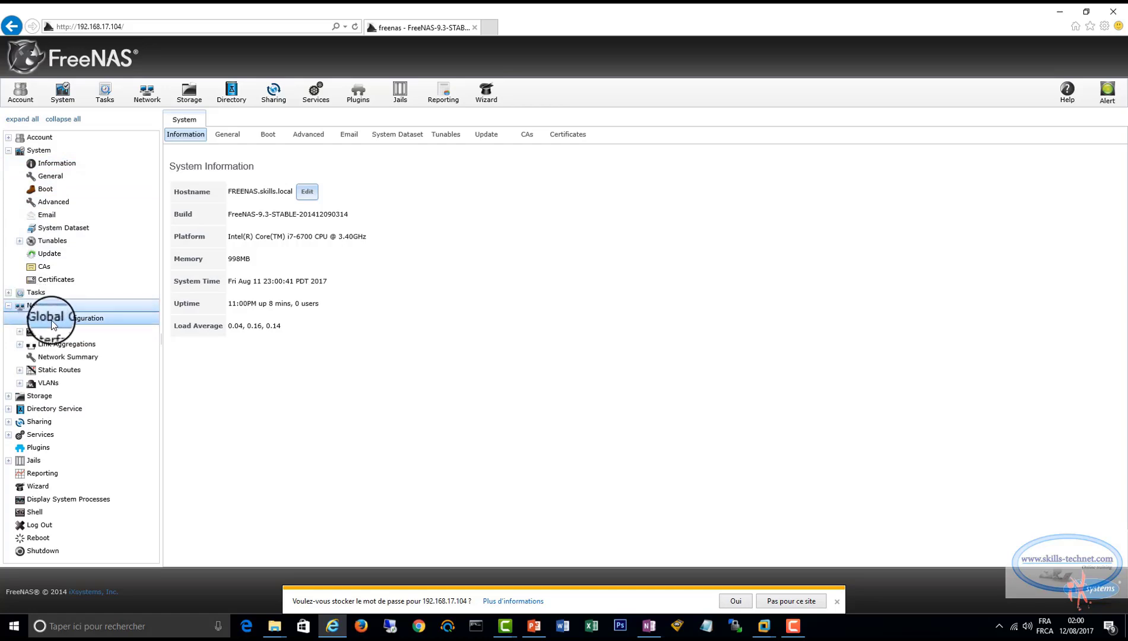
left_click(54, 319)
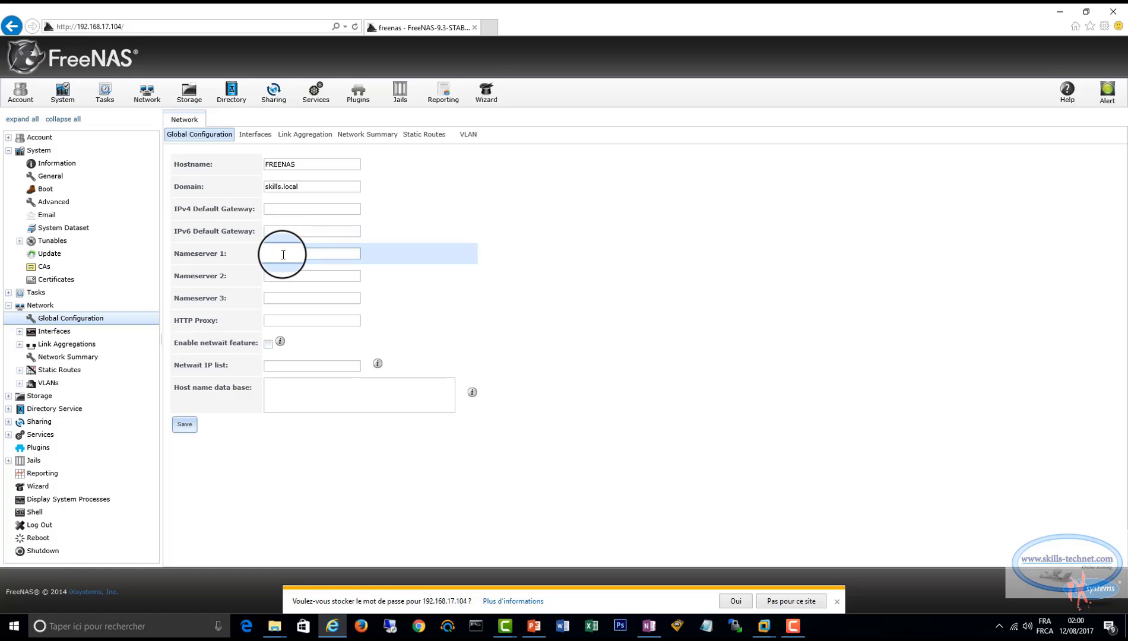
type("92.168.17.10")
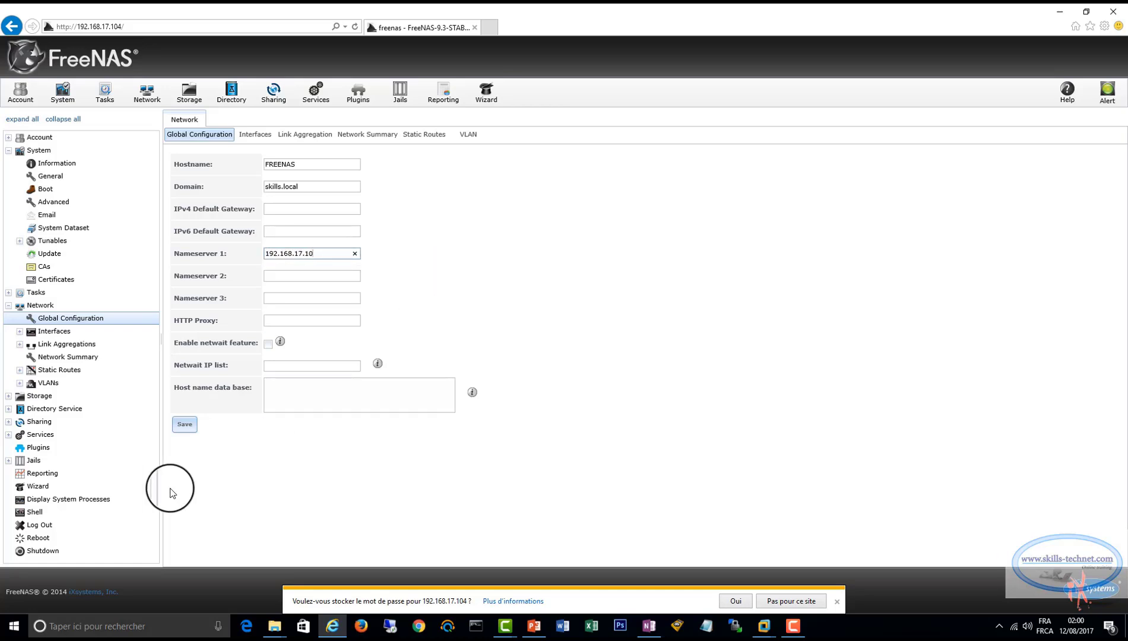
left_click(184, 425)
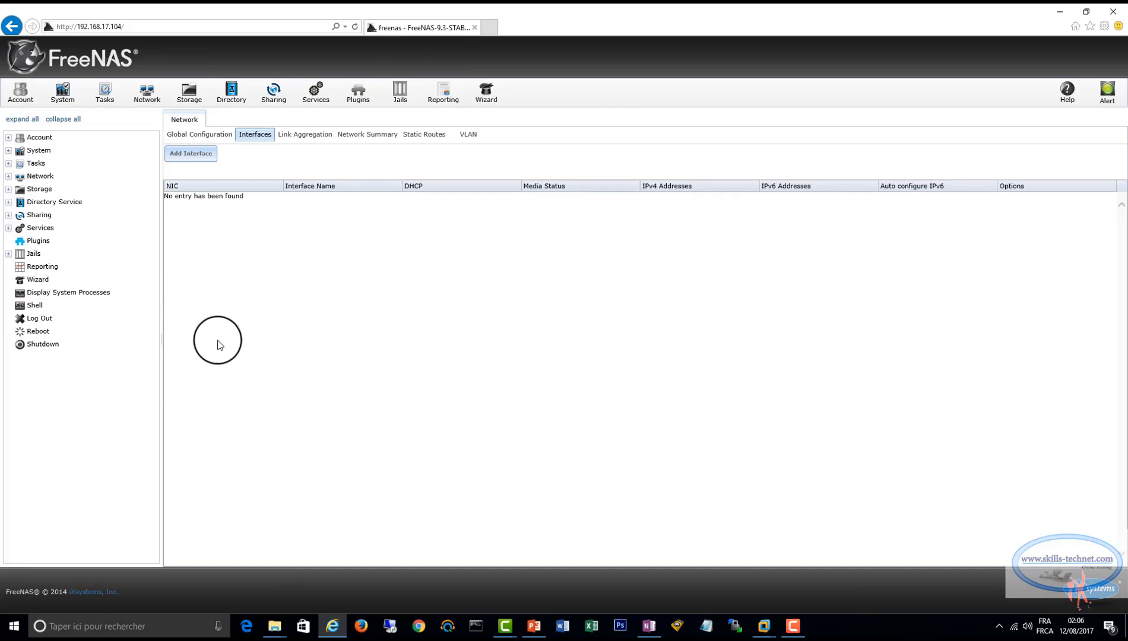
Start adding a network interface for NIC le0 and name it RX.
left_click(8, 176)
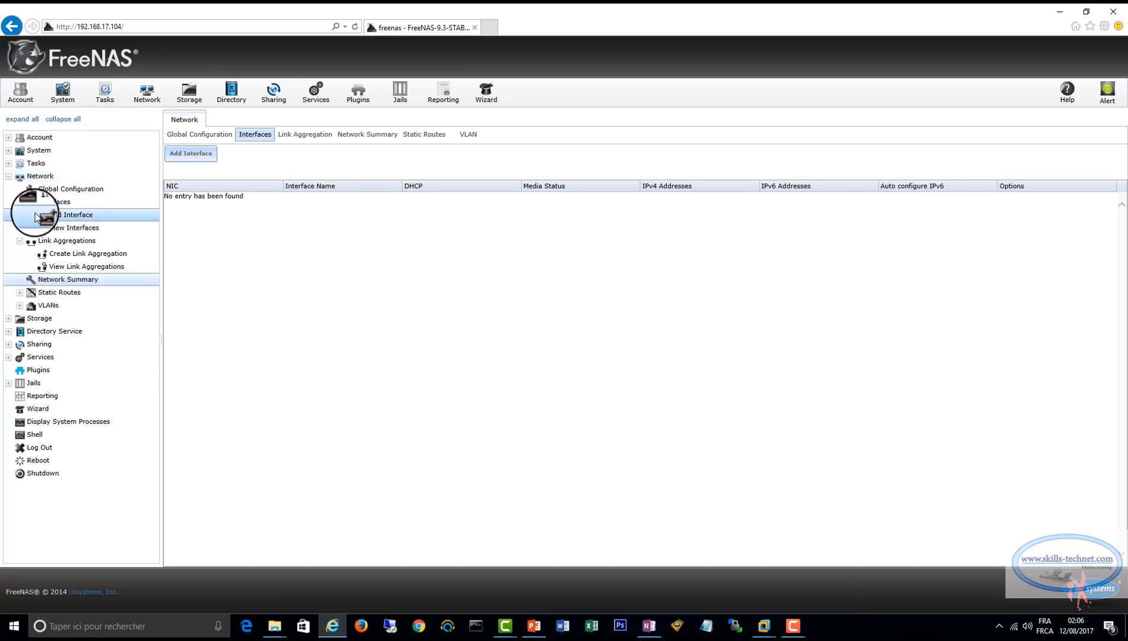
left_click(10, 176)
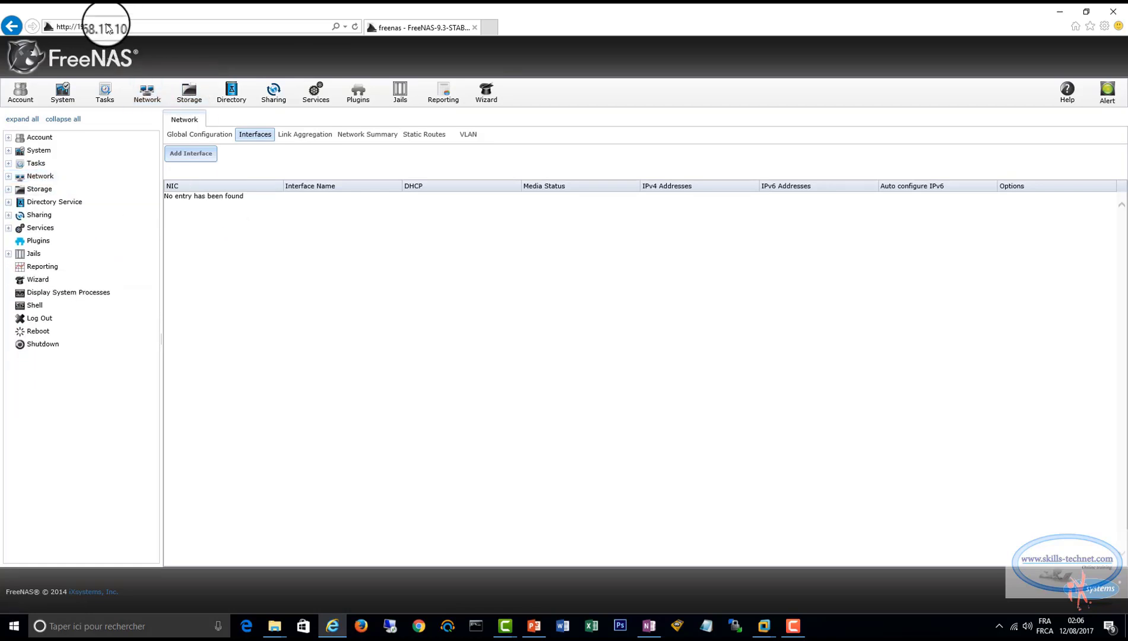
left_click(181, 152)
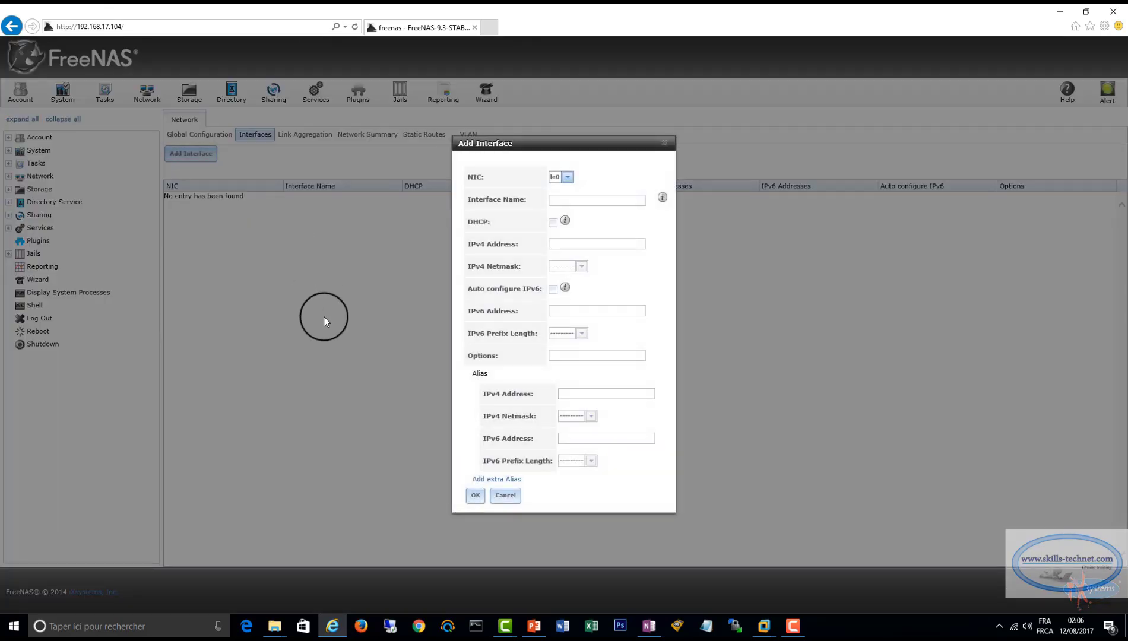
left_click(560, 201)
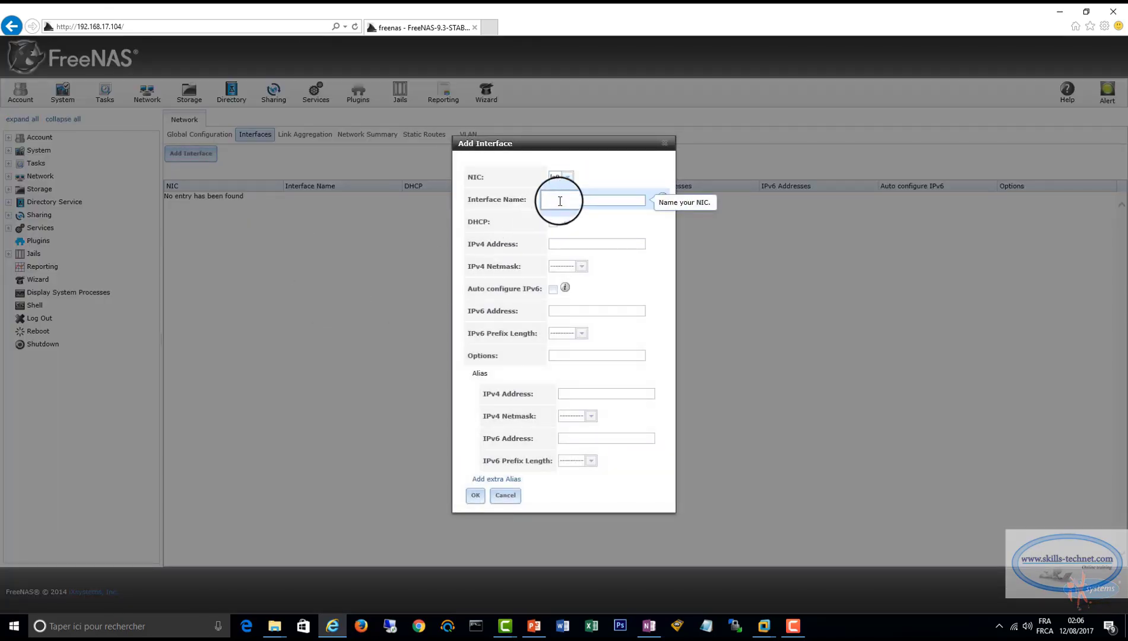
type("RX")
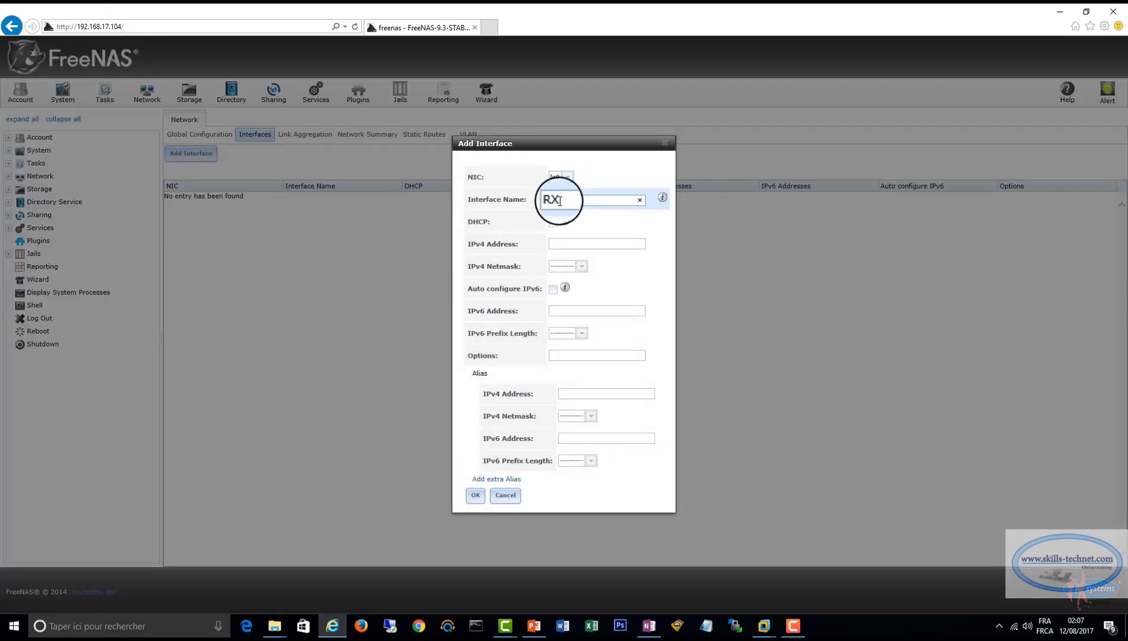
double_click(560, 201)
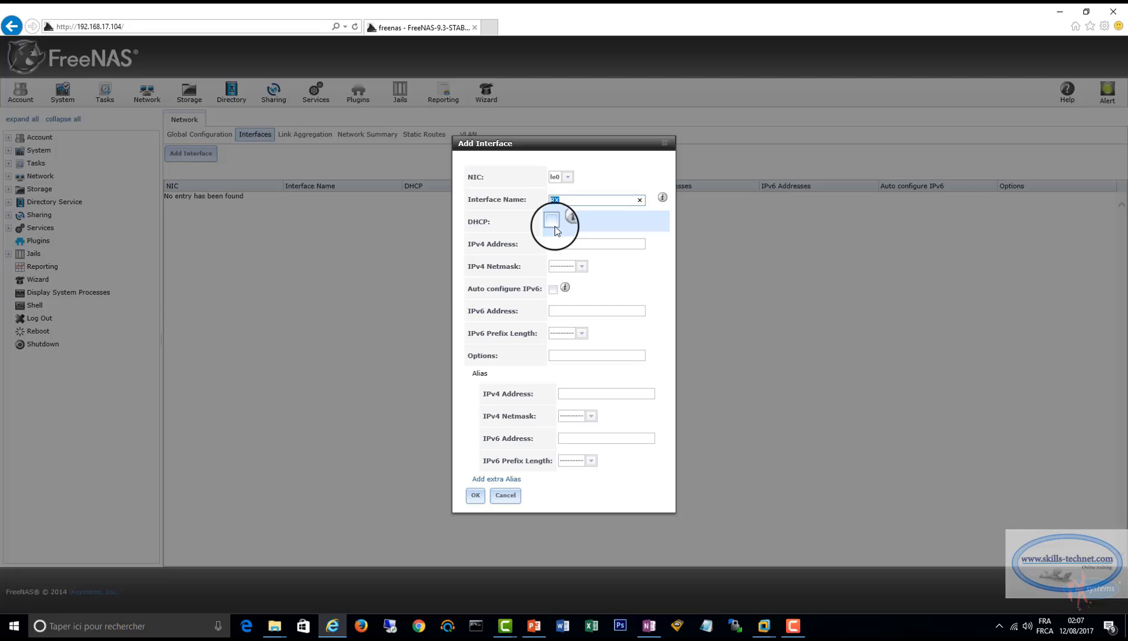
Give the RX interface the IPv4 address 192.168.17.20 with netmask /24 (255.255.255.0), then save it and accept the network interruption.
left_click(566, 247)
type("192.168")
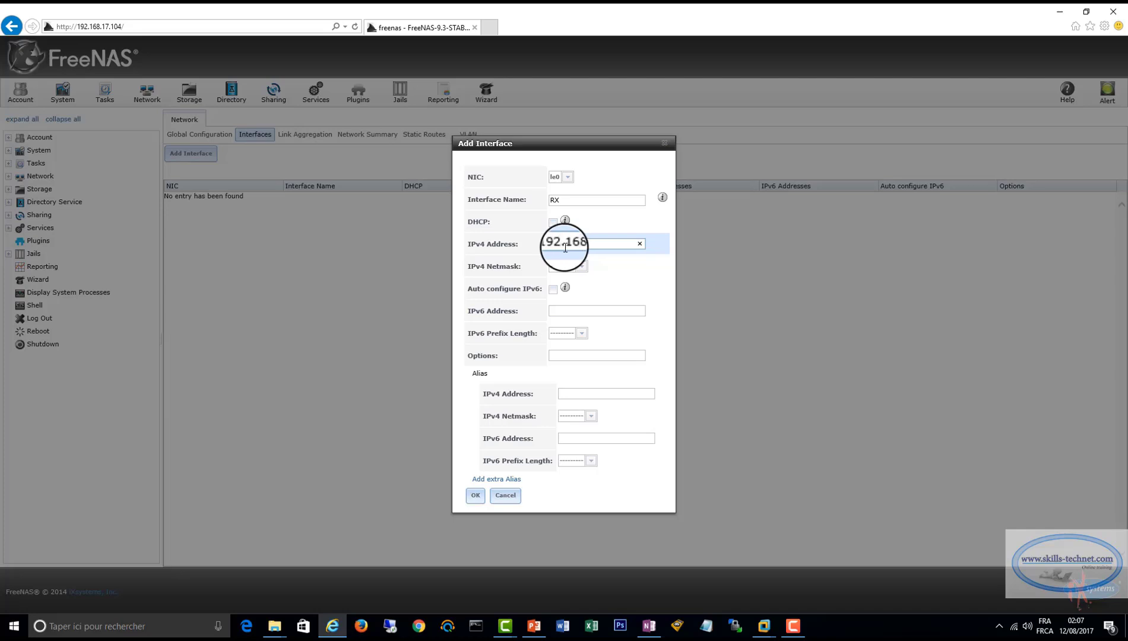
type(".17.20")
left_click(583, 269)
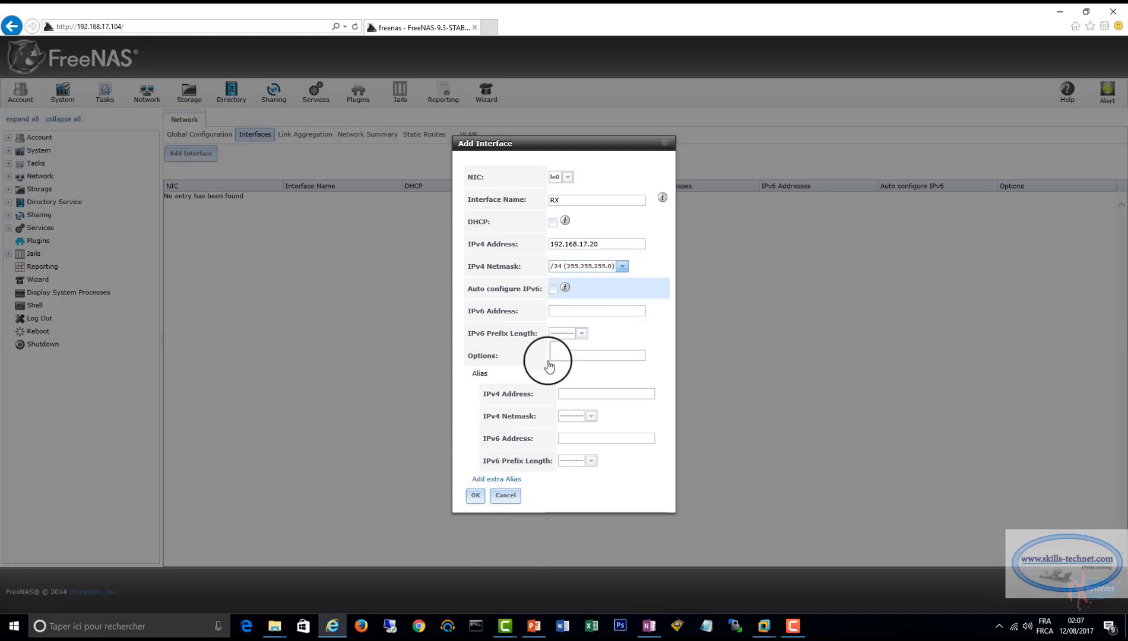
left_click(476, 496)
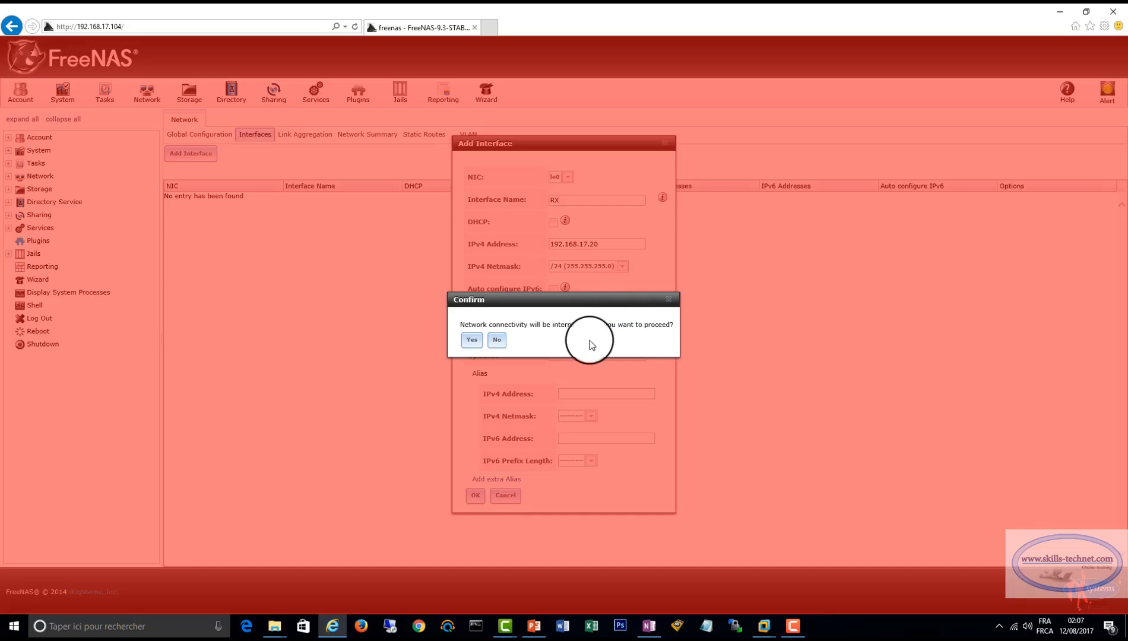
left_click(471, 342)
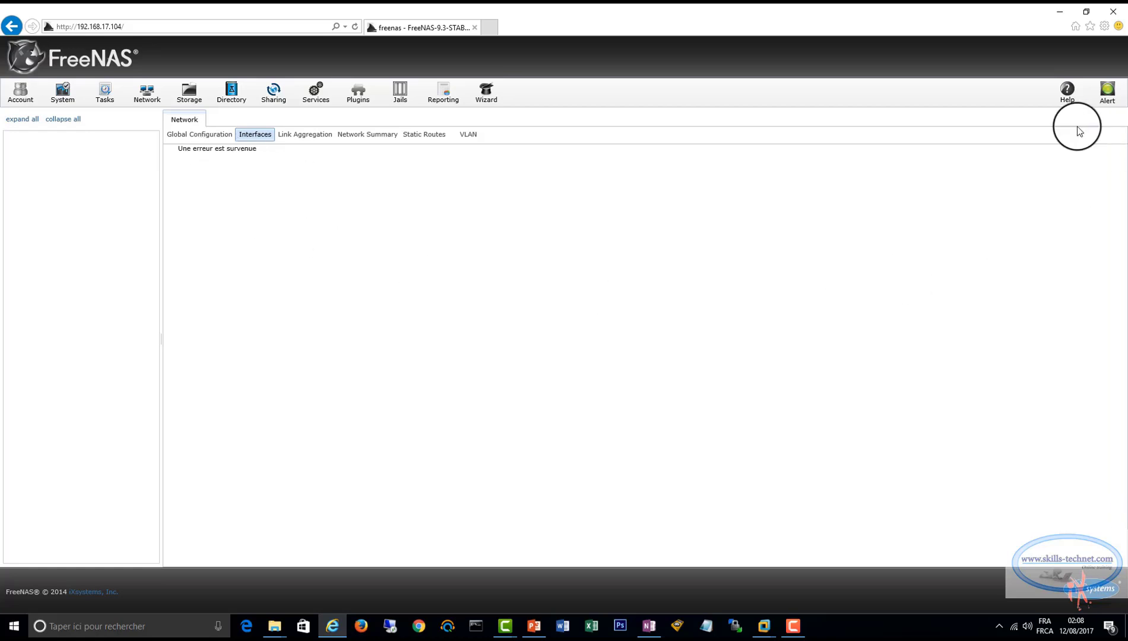
Close the disconnected FreeNAS page and load the web interface at its new address 192.168.17.20 in a fresh browser window.
left_click(1114, 11)
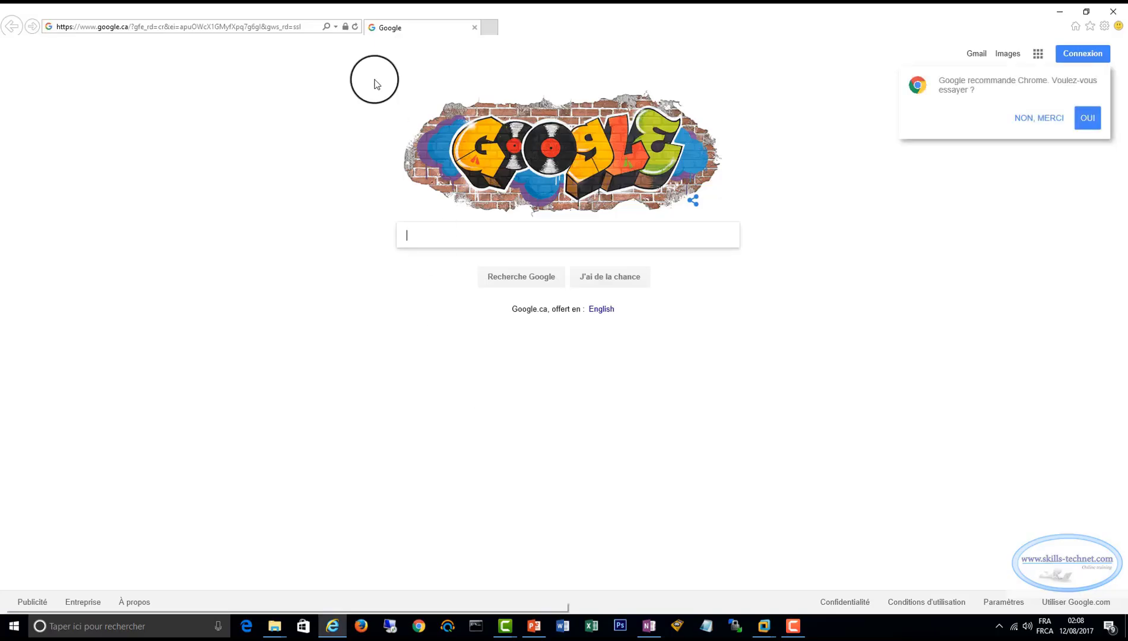
left_click(305, 26)
type("192.168")
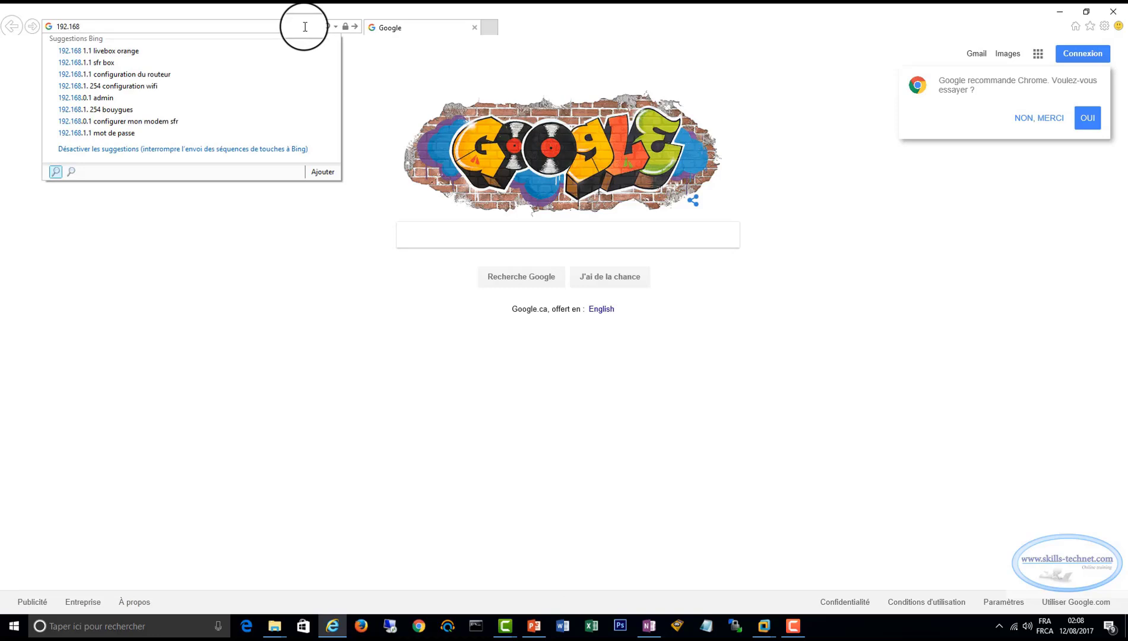
type(".168")
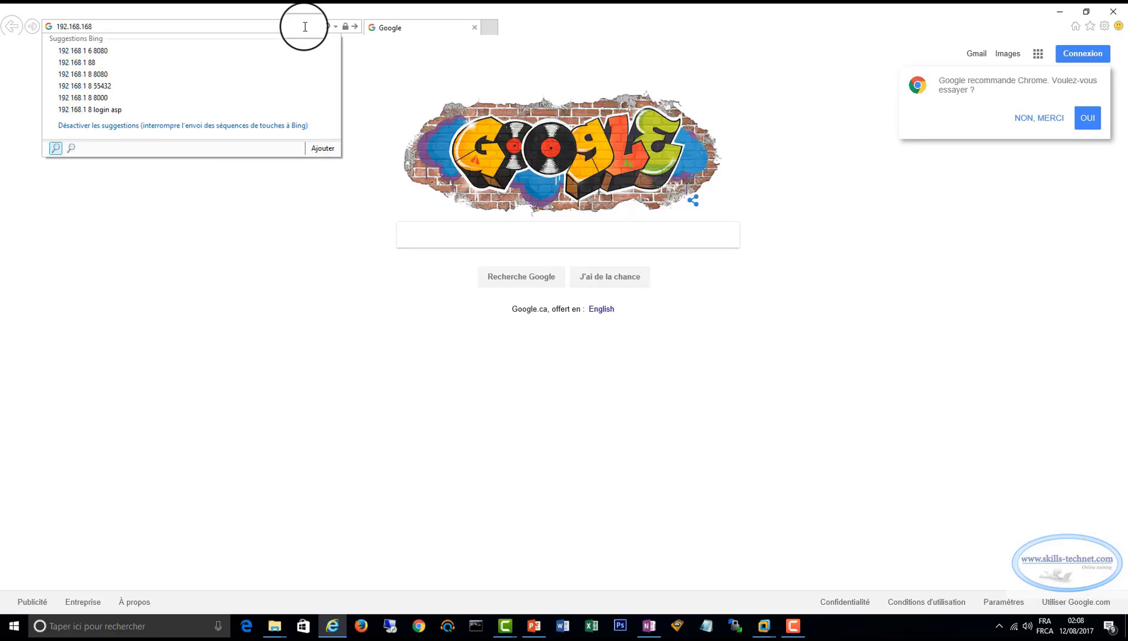
key("BackSpace")
key("BackSpace")
key("BackSpace")
type("17.20")
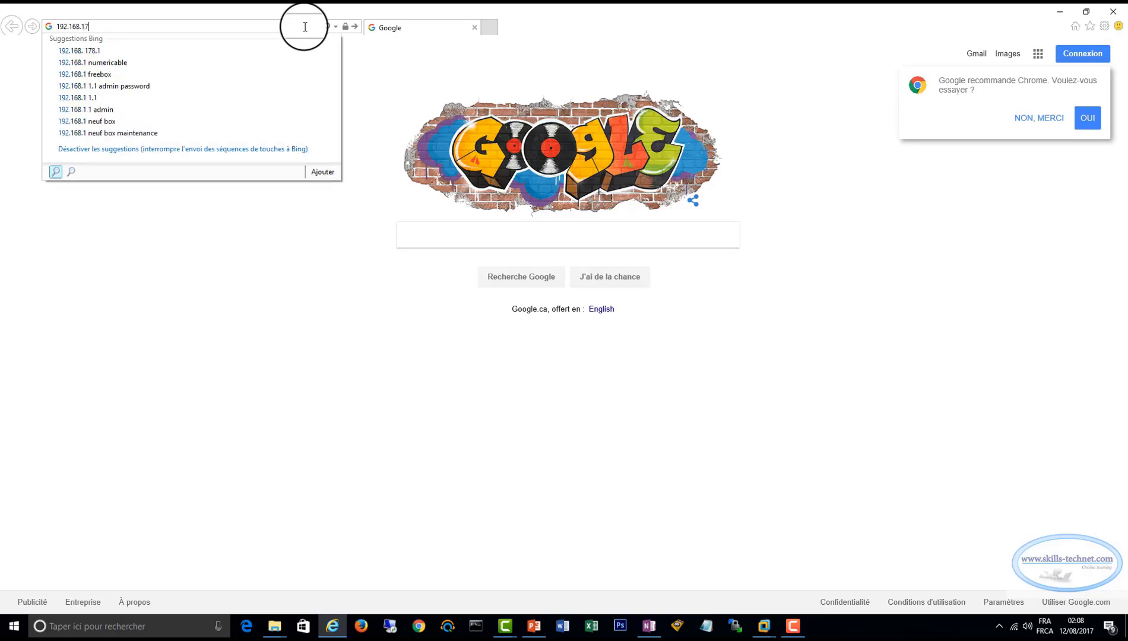
key("Return")
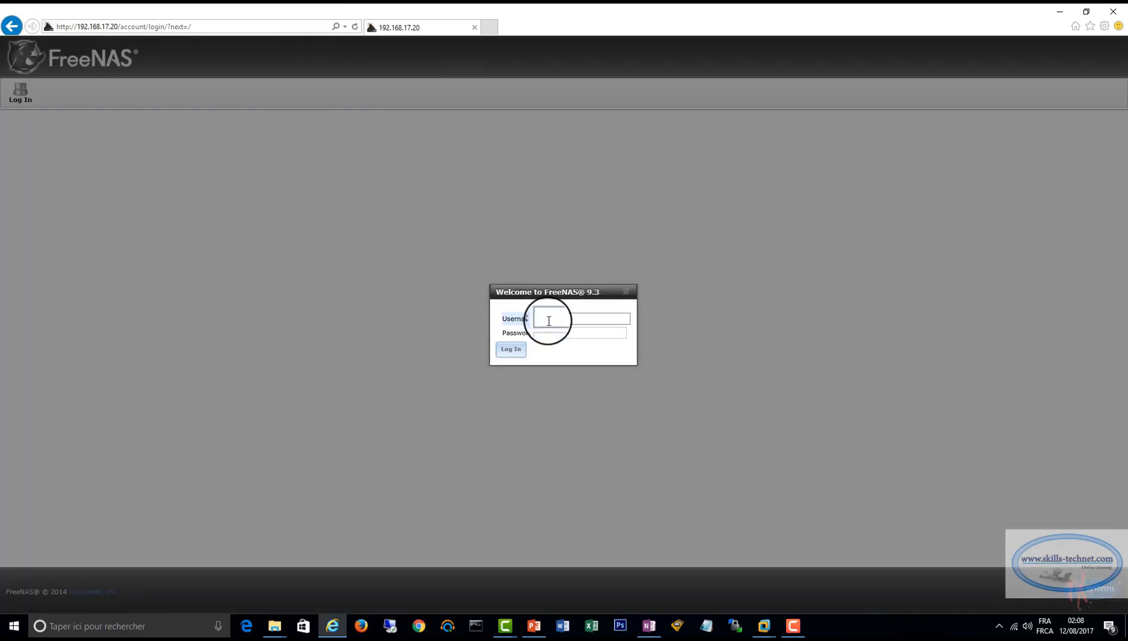
Log in to the FreeNAS web interface as root with the account password.
type("root")
left_click(572, 334)
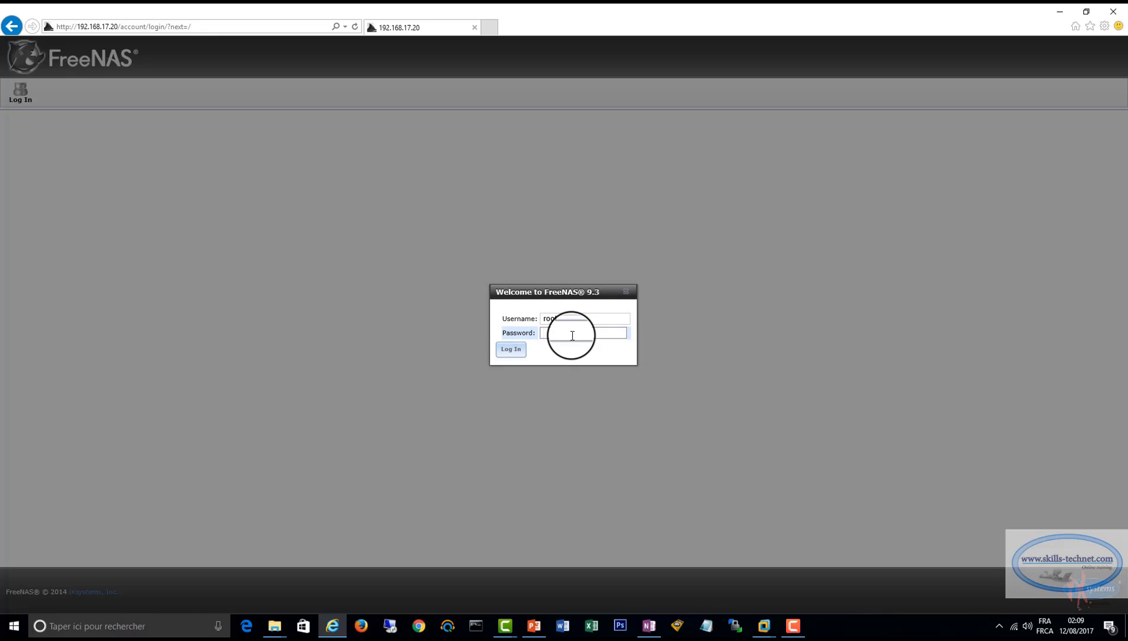
type("12345")
key("Return")
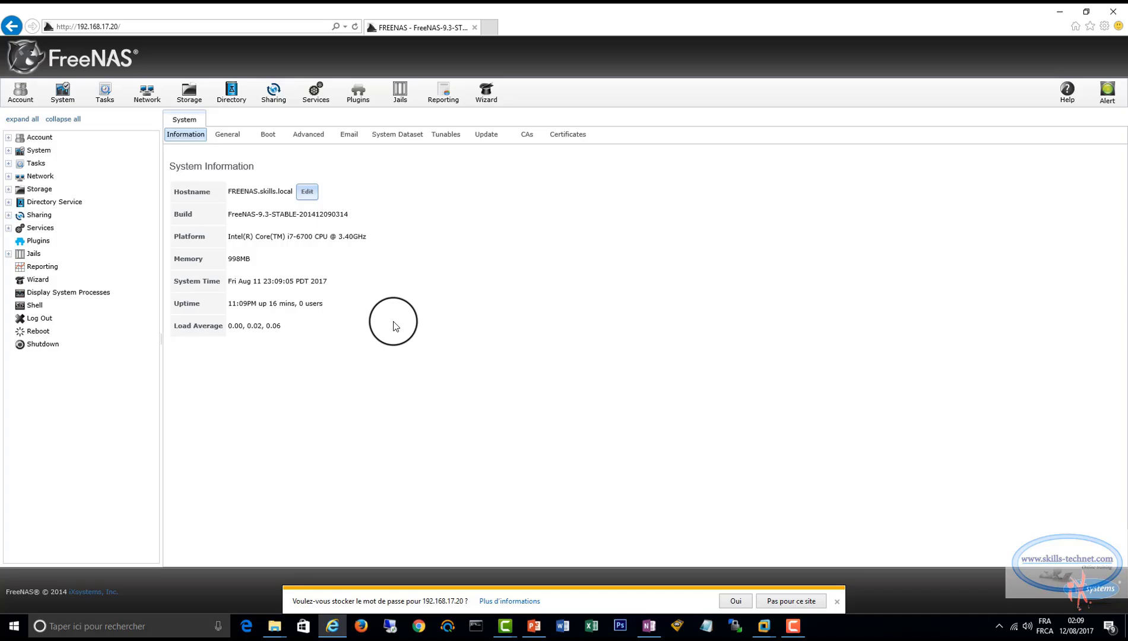
Shut down the FreeNAS system from its web interface, confirm the shutdown and close the browser.
left_click(43, 345)
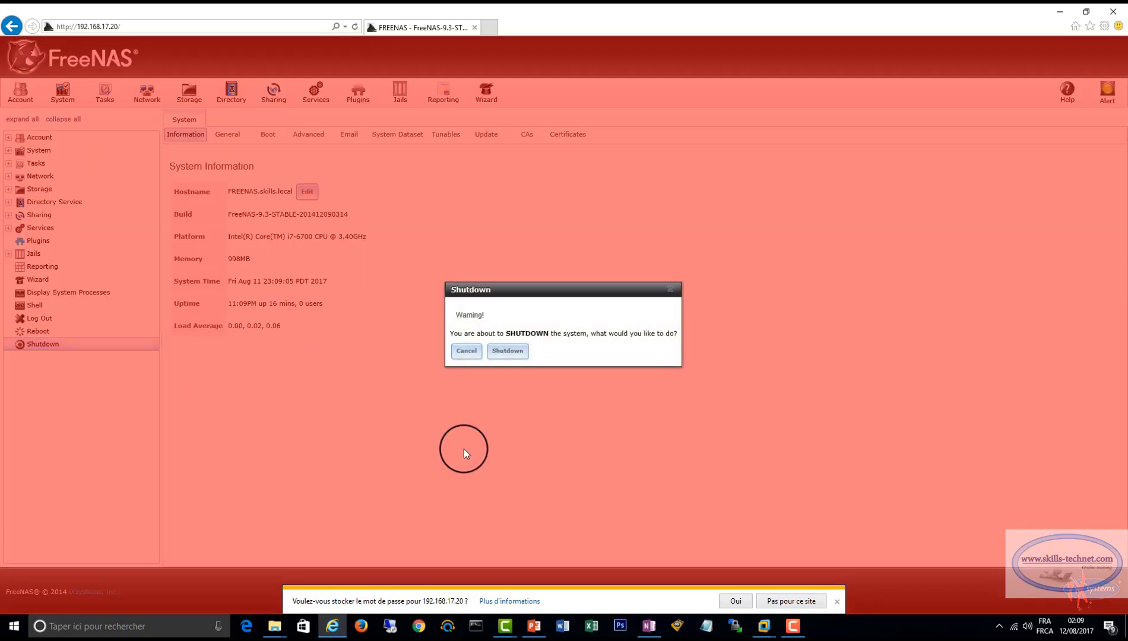
left_click(507, 351)
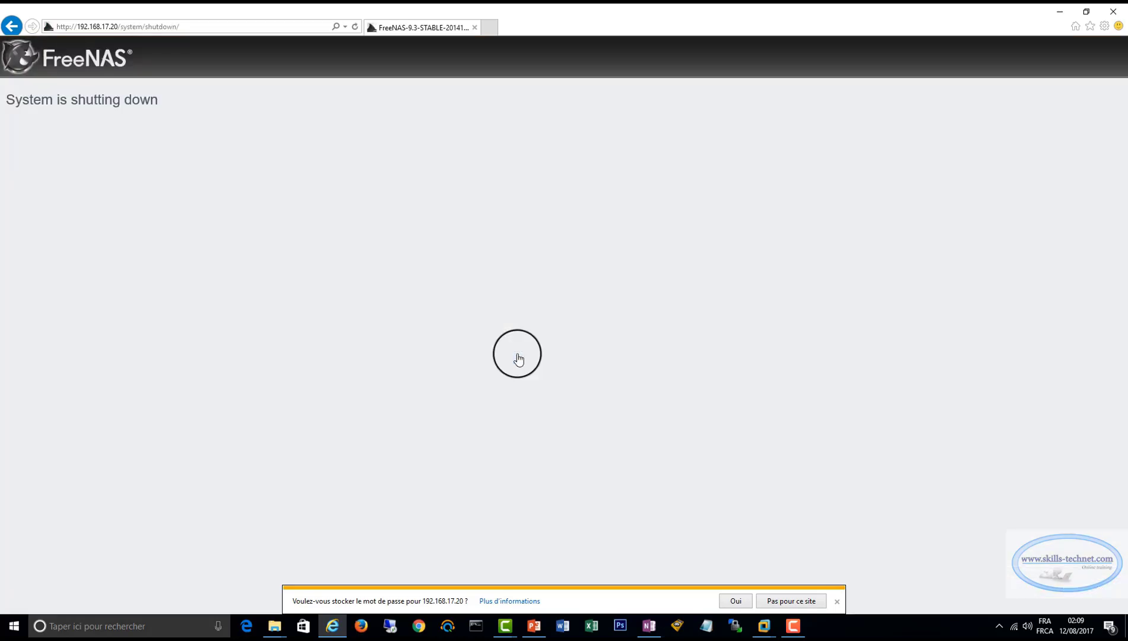
left_click(1113, 11)
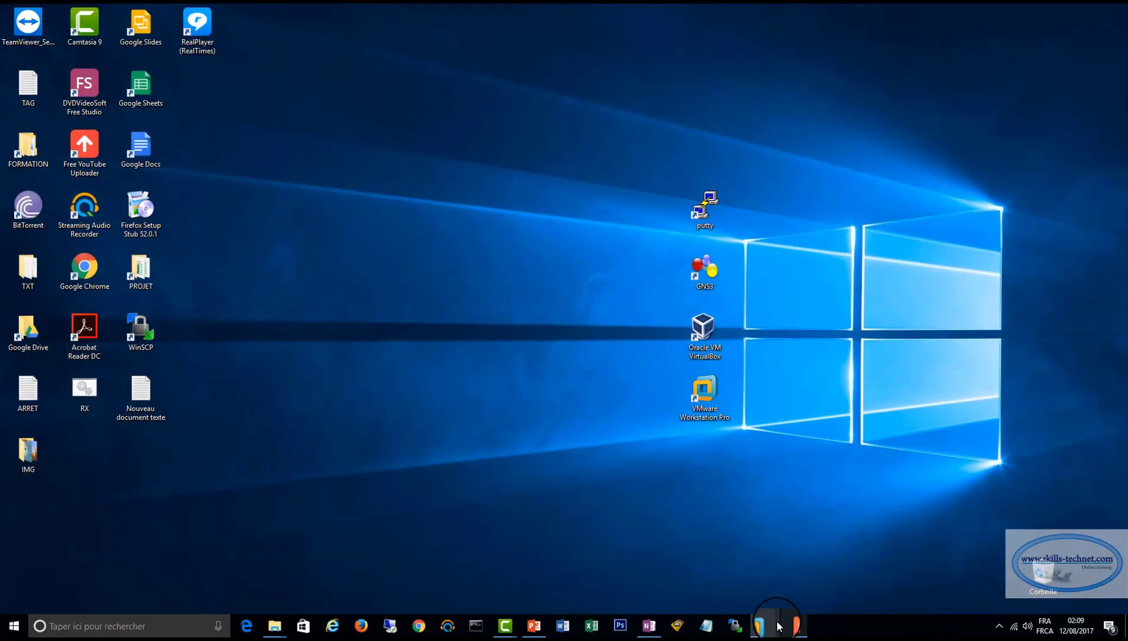
Switch to VMware Workstation and open the settings of the FreeNASHYPERV virtual machine.
mouse_move(766, 626)
left_click(758, 545)
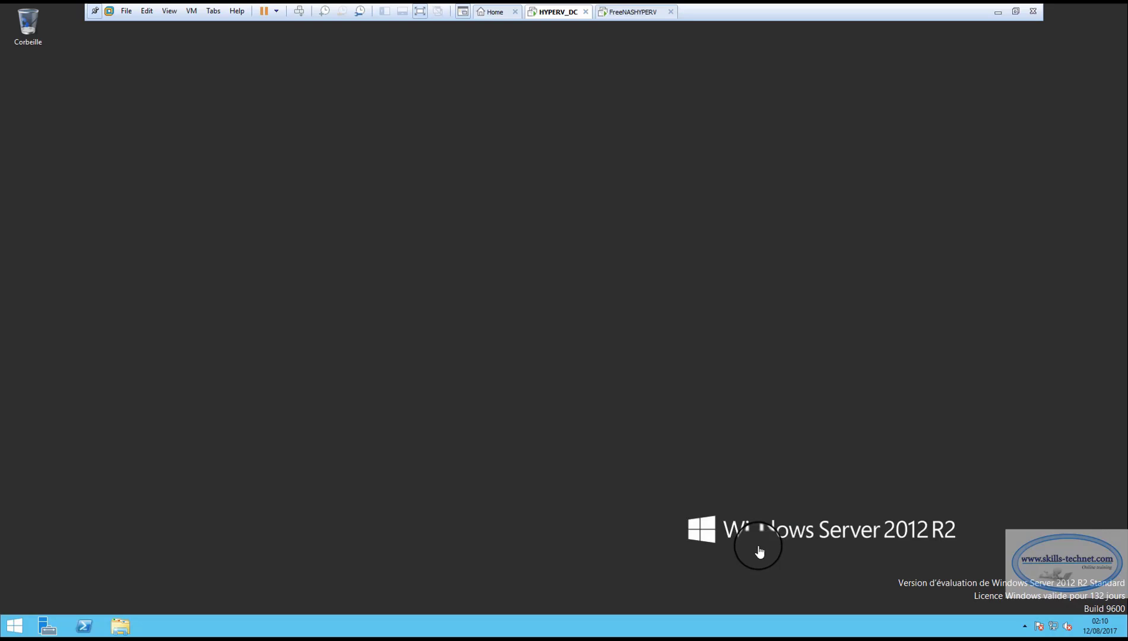
left_click(491, 11)
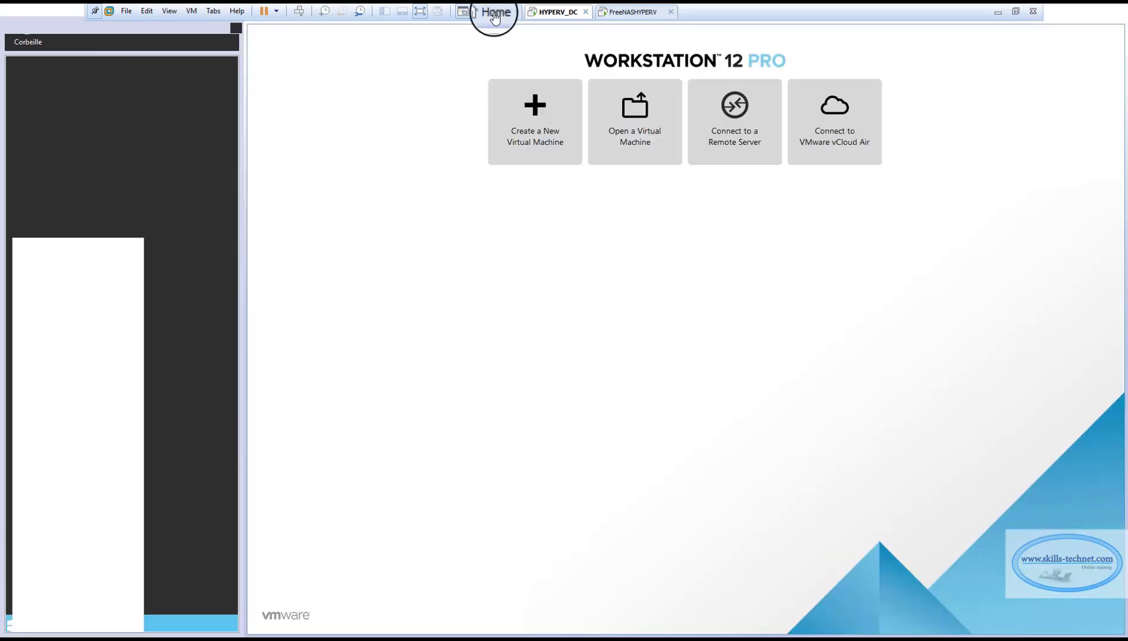
left_click(68, 337)
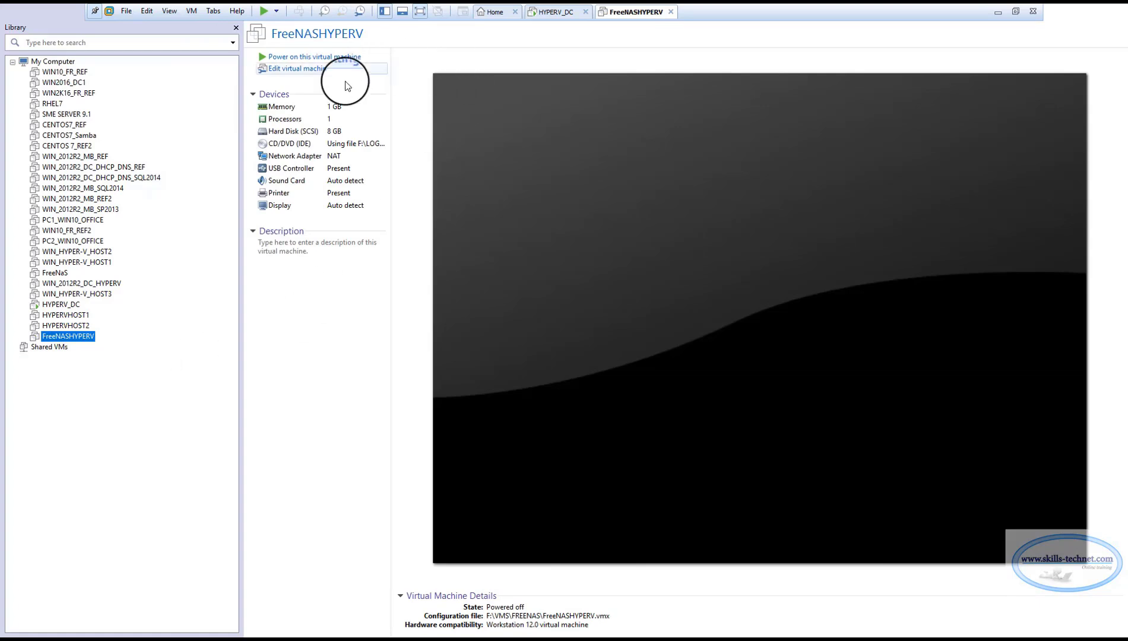
left_click(307, 71)
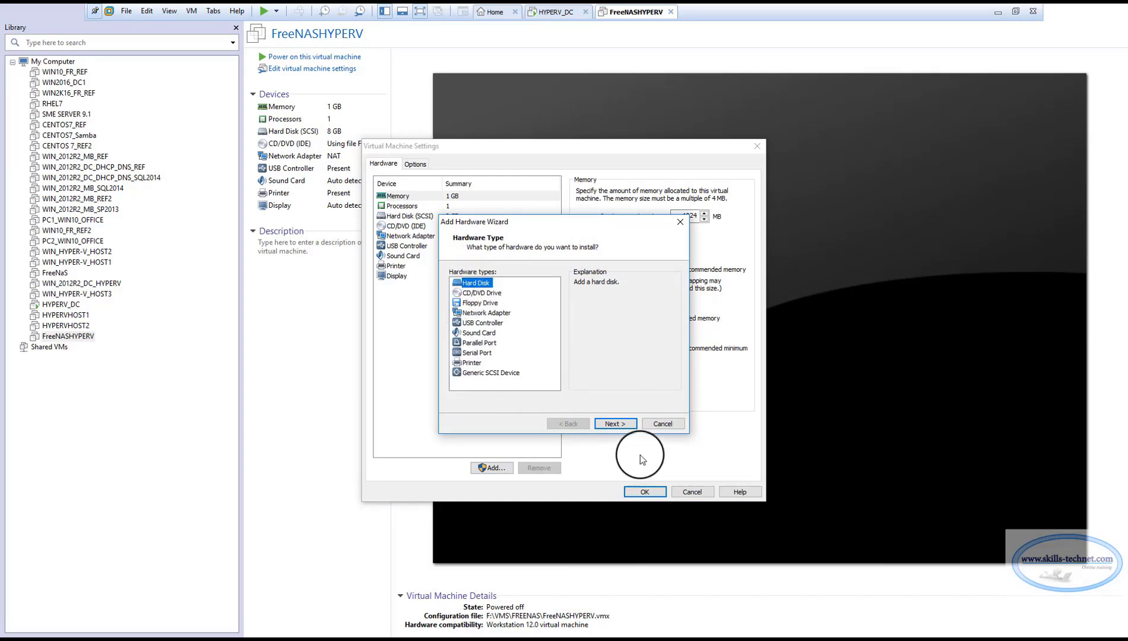
Add a new 150 GB SCSI virtual hard disk stored as a single file, keeping the file name FreeNASHYPERV-0.vmdk.
left_click(617, 424)
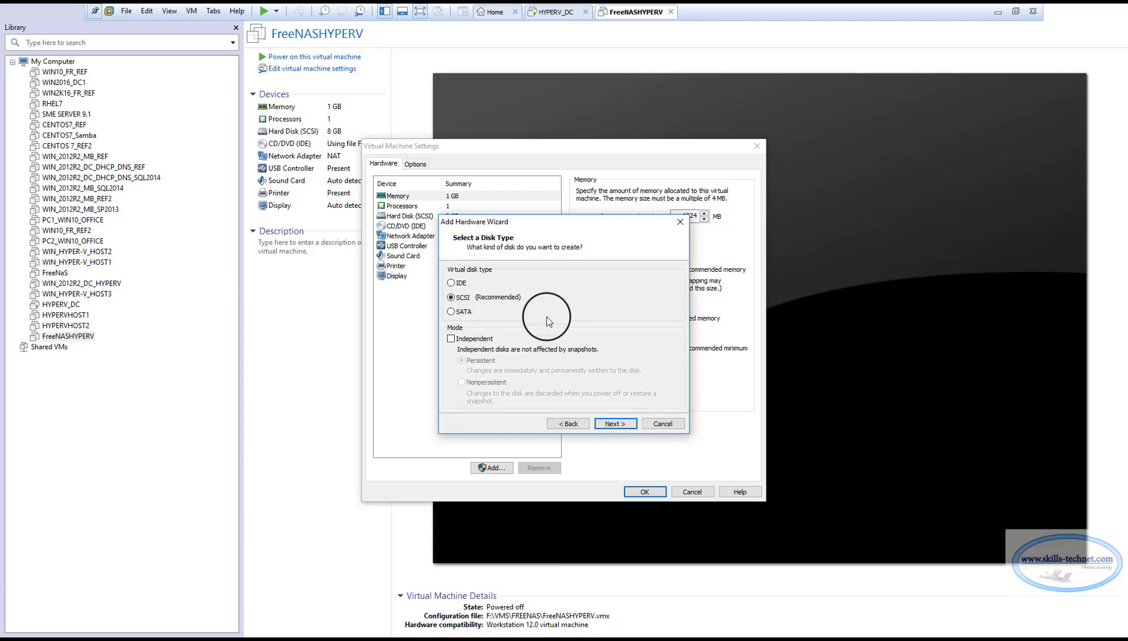
left_click(613, 423)
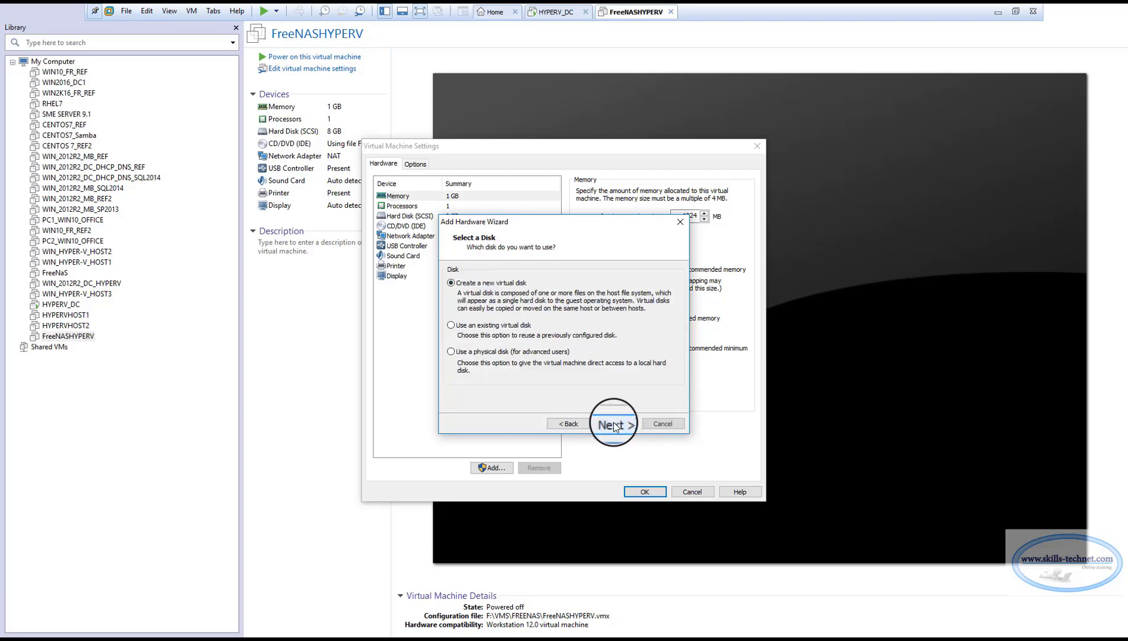
left_click(614, 423)
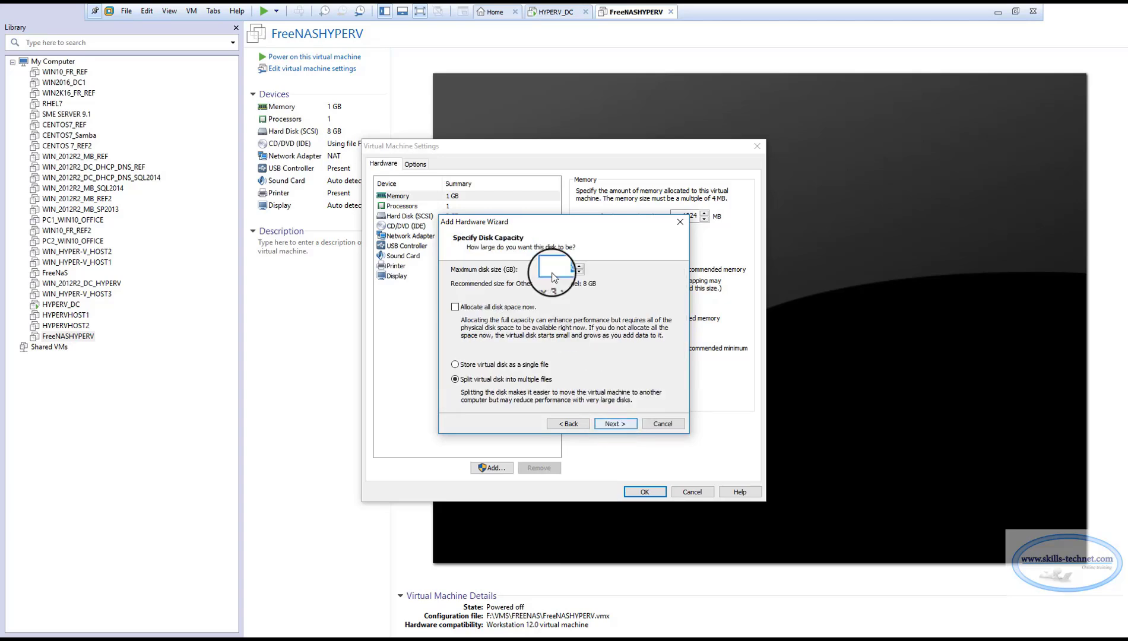
left_click(568, 269)
left_click_drag(567, 269, 555, 268)
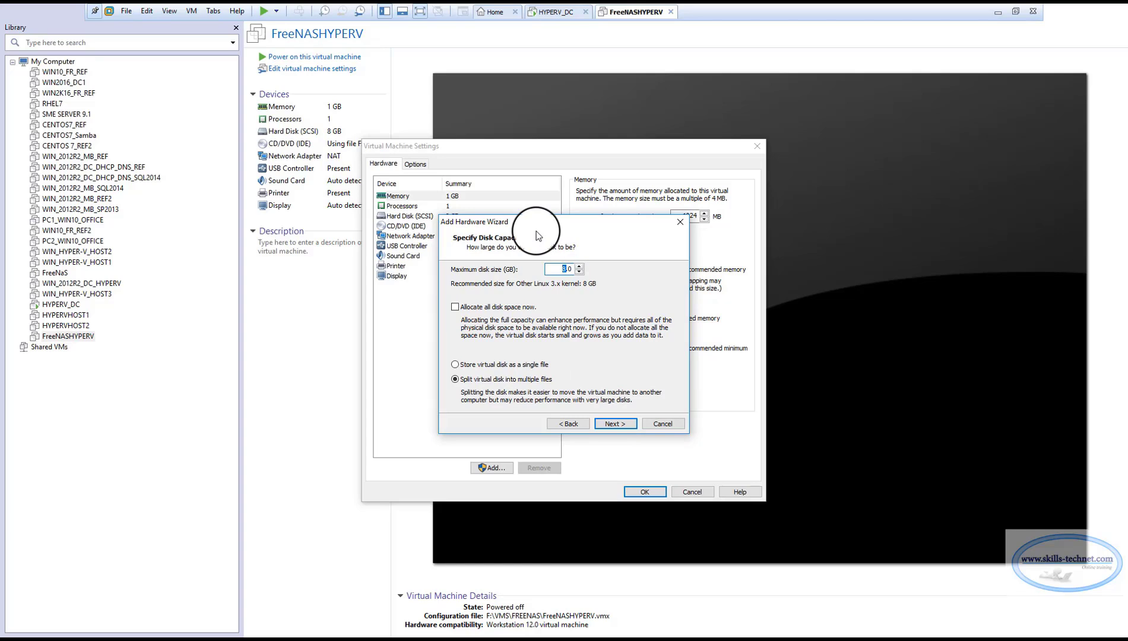
type("150")
left_click(455, 365)
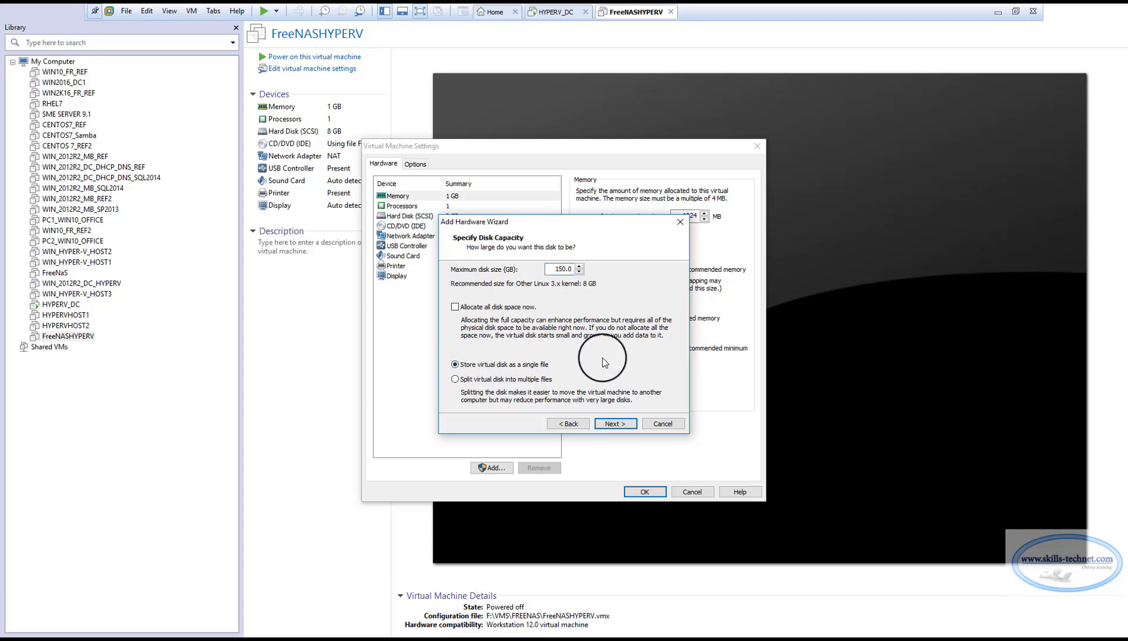
left_click(618, 425)
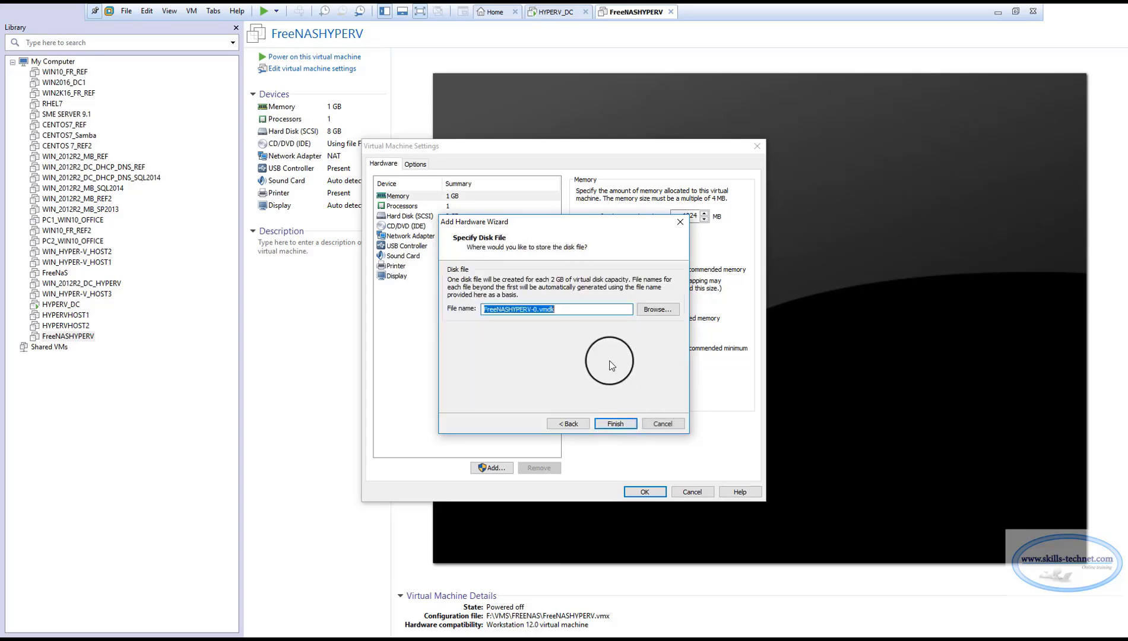
left_click(615, 423)
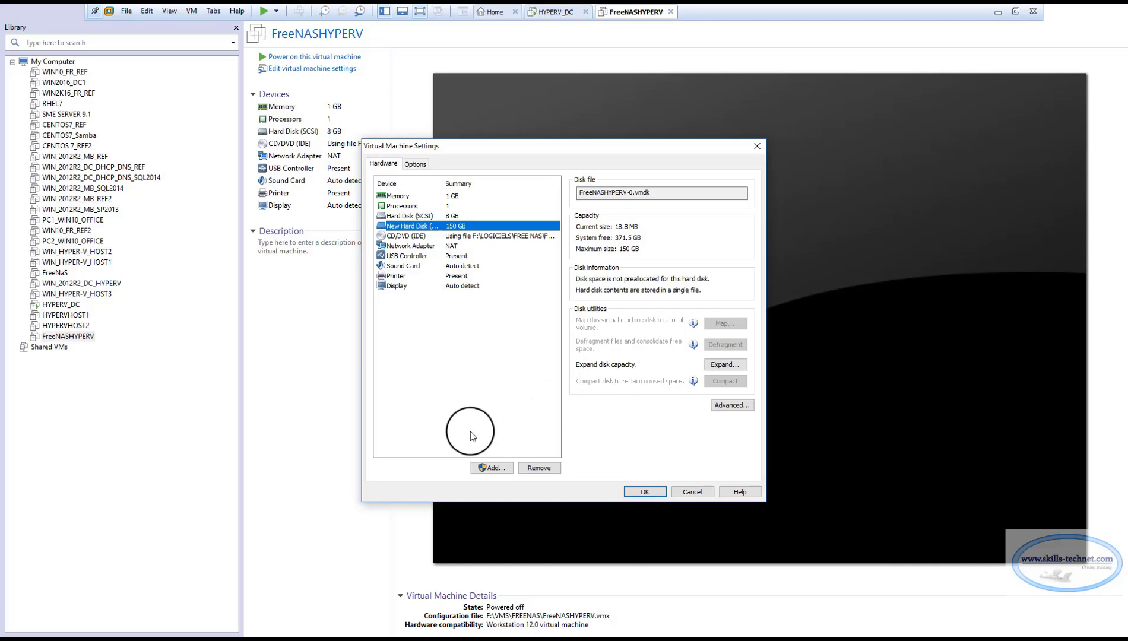
Add another new 150 GB SCSI virtual disk stored as a single file, FreeNASHYPERV-1.vmdk, and widen the hardware list's Device column.
left_click(490, 468)
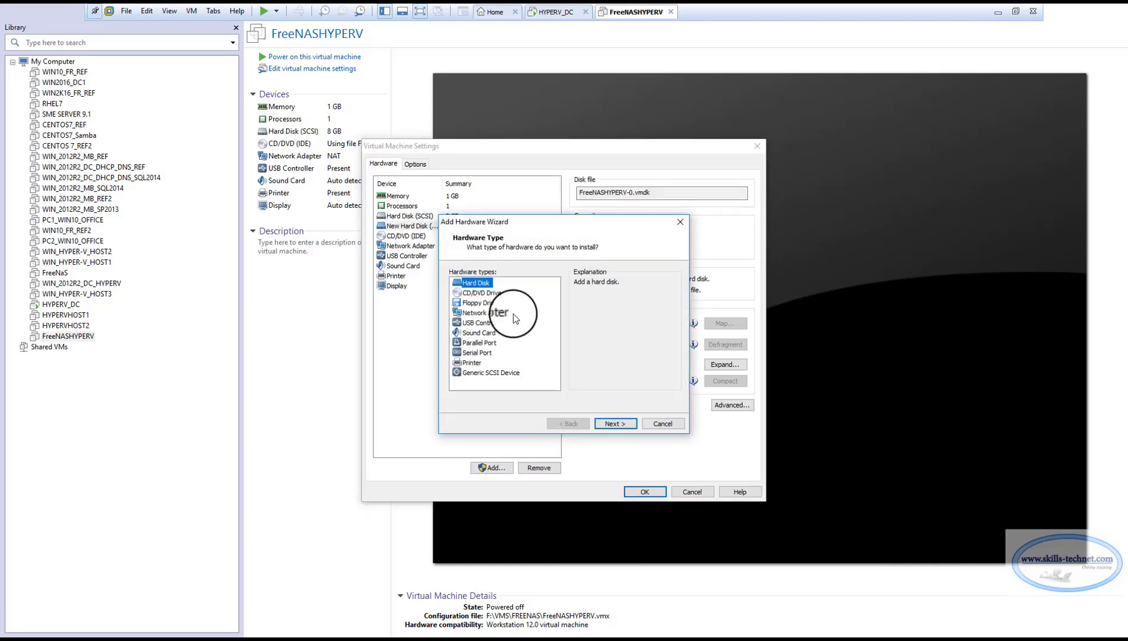
left_click(615, 423)
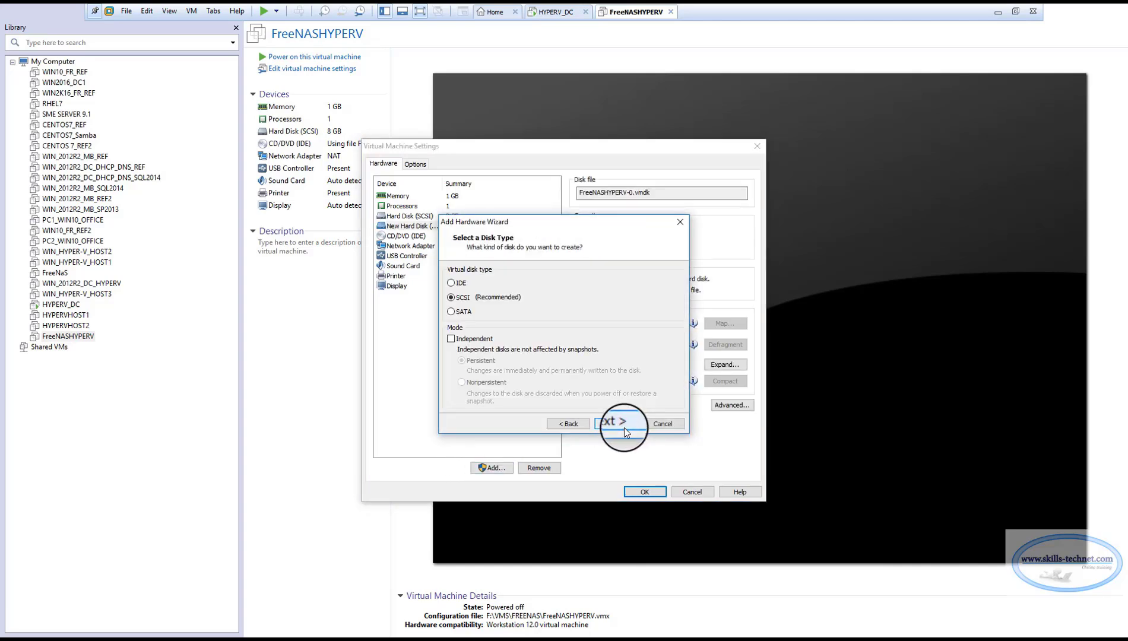
left_click(615, 424)
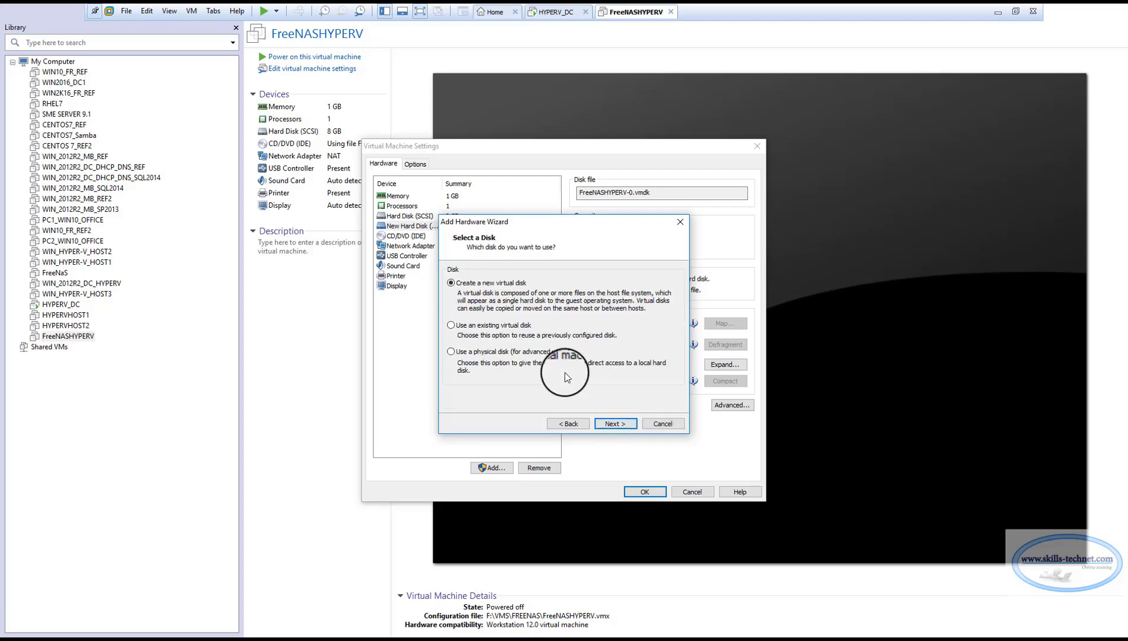
left_click(615, 423)
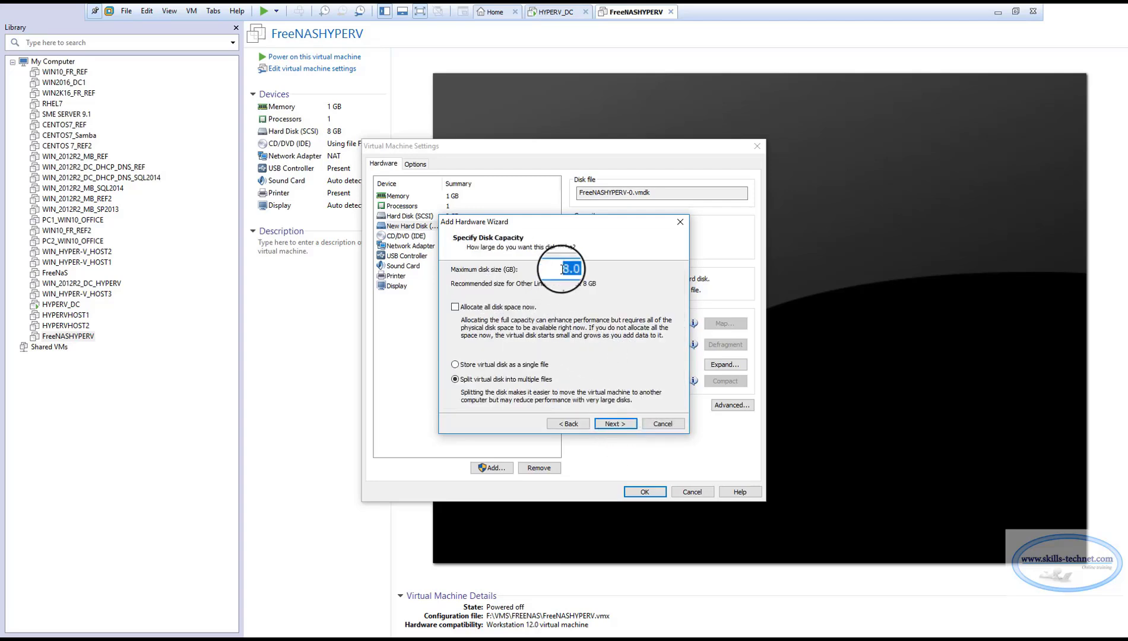
key("BackSpace")
type("150")
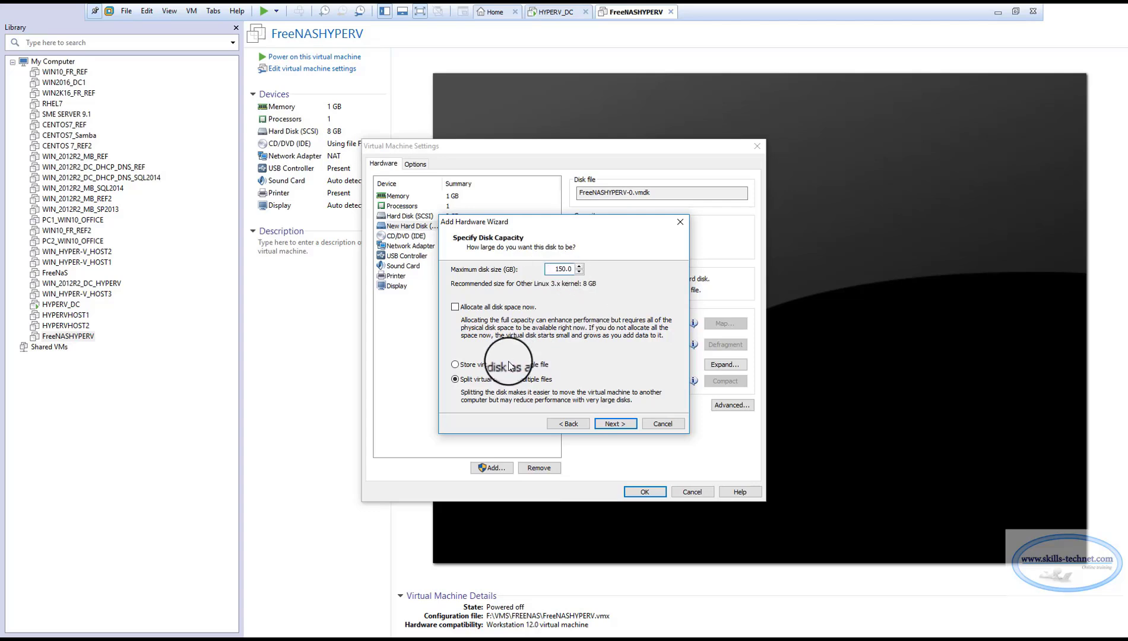
left_click(615, 424)
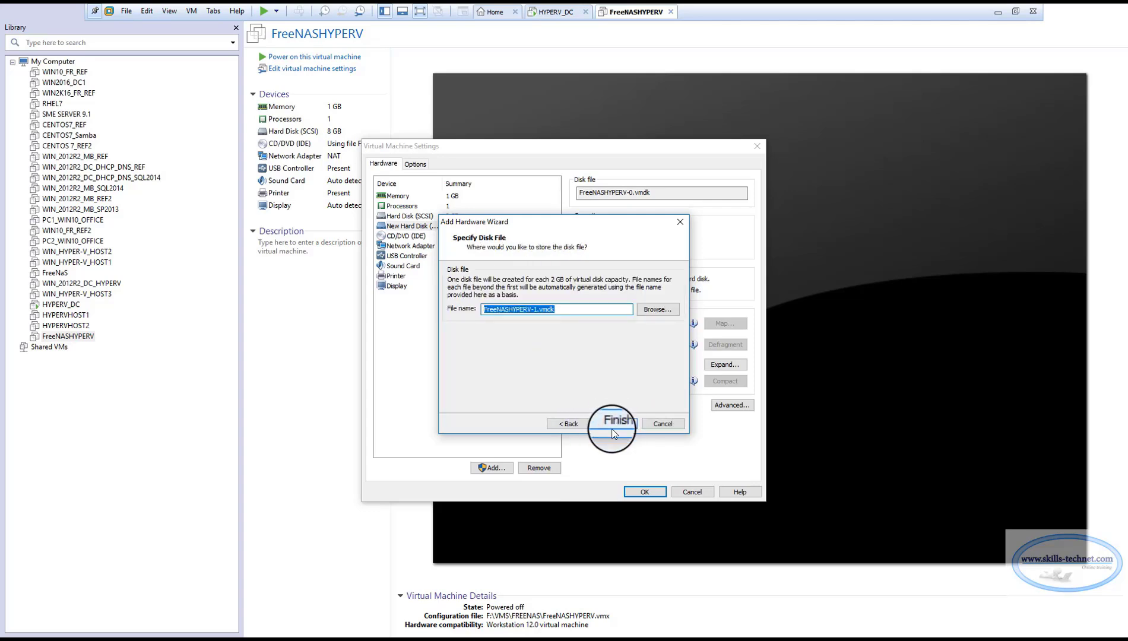
left_click(614, 423)
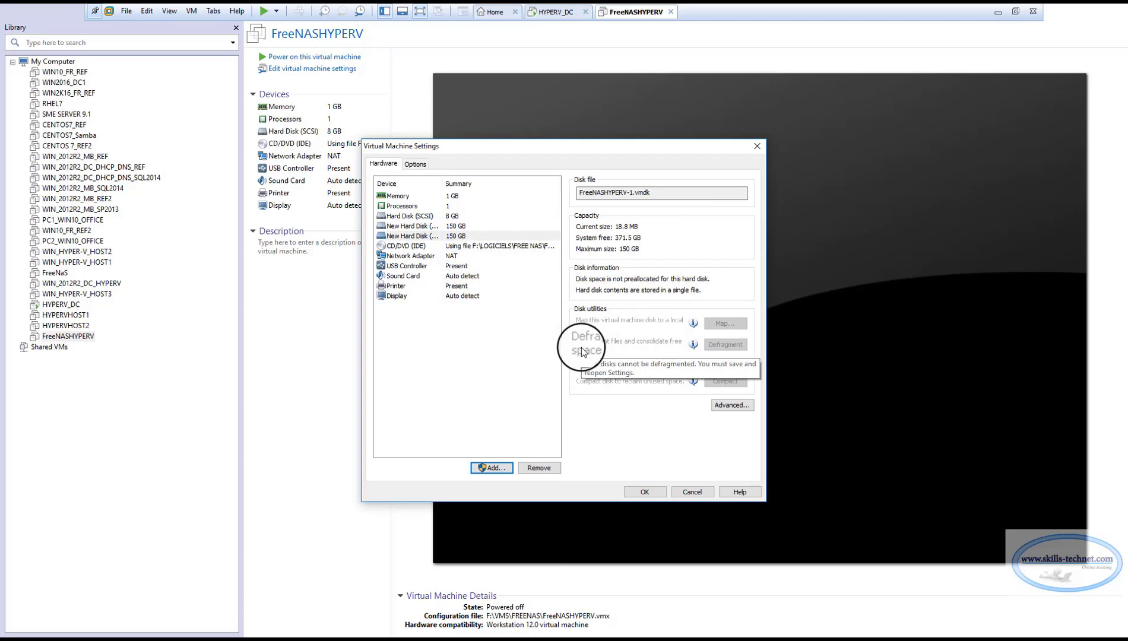
left_click_drag(443, 183, 461, 181)
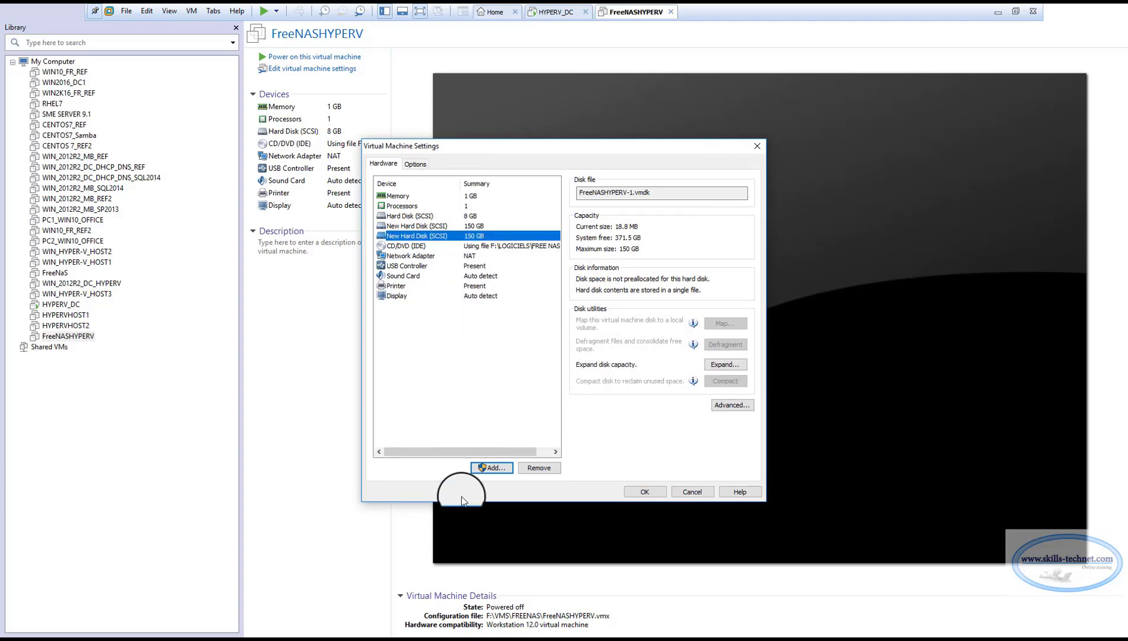
Add a new 8 GB SCSI virtual disk stored as a single file, FreeNASHYPERV-2.vmdk, and save the virtual machine settings.
left_click(492, 468)
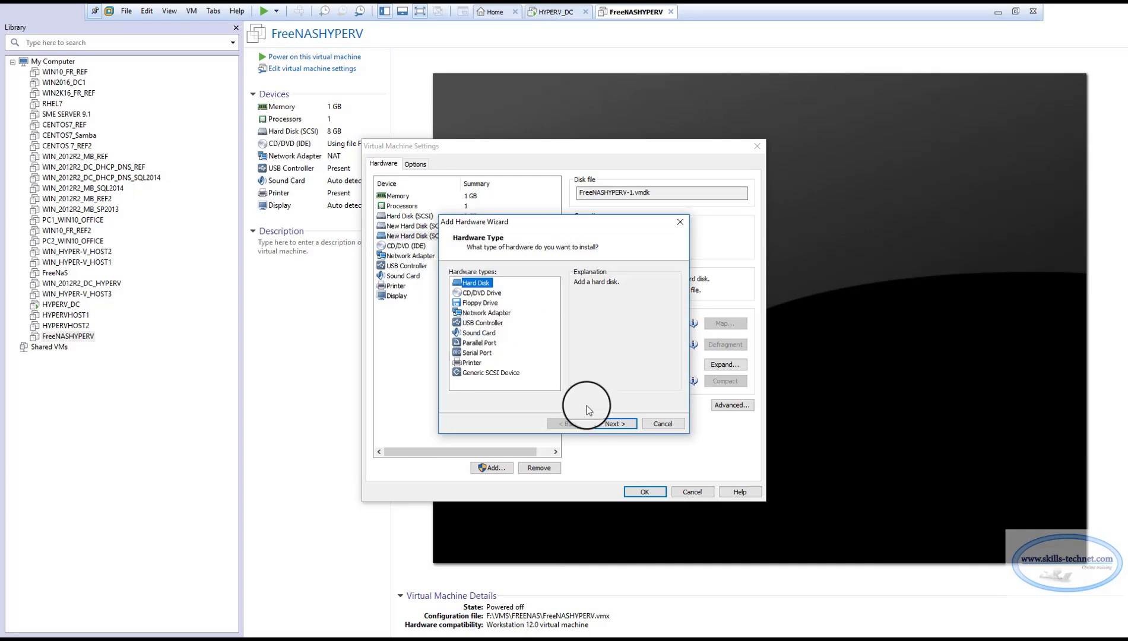
left_click(620, 424)
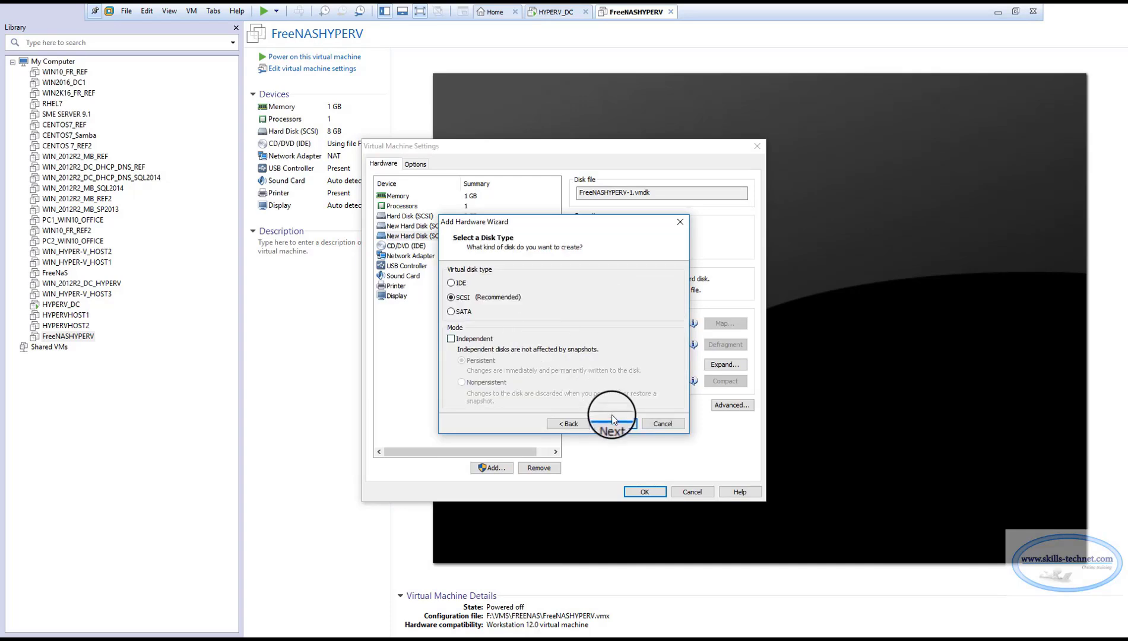
left_click(617, 425)
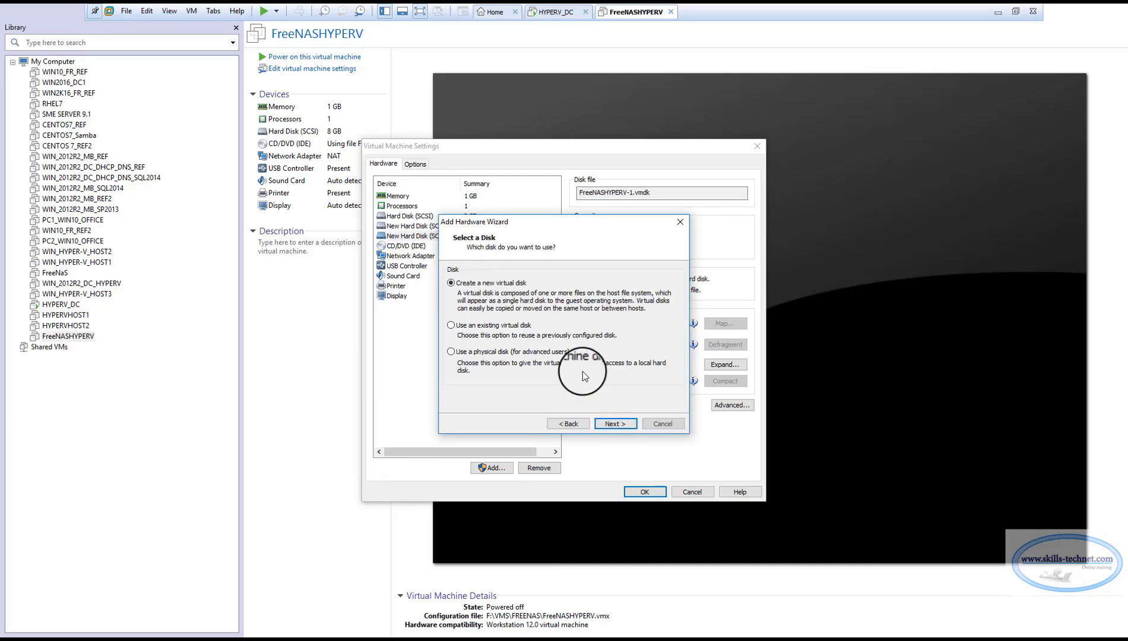
left_click(620, 425)
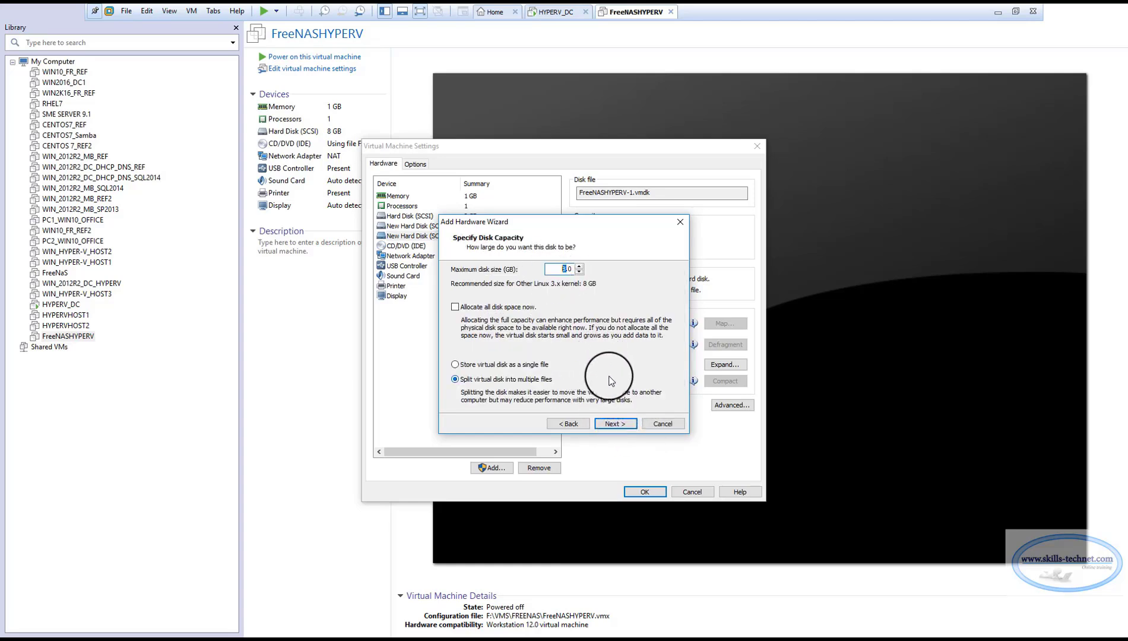
left_click(466, 364)
left_click(613, 420)
left_click(613, 420)
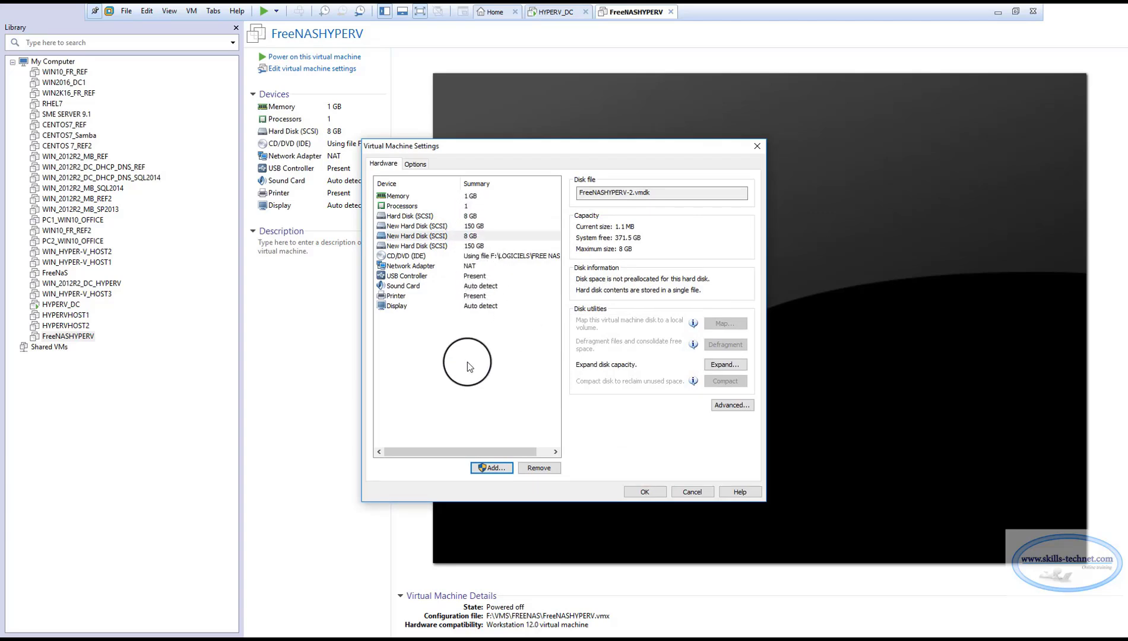
left_click(645, 492)
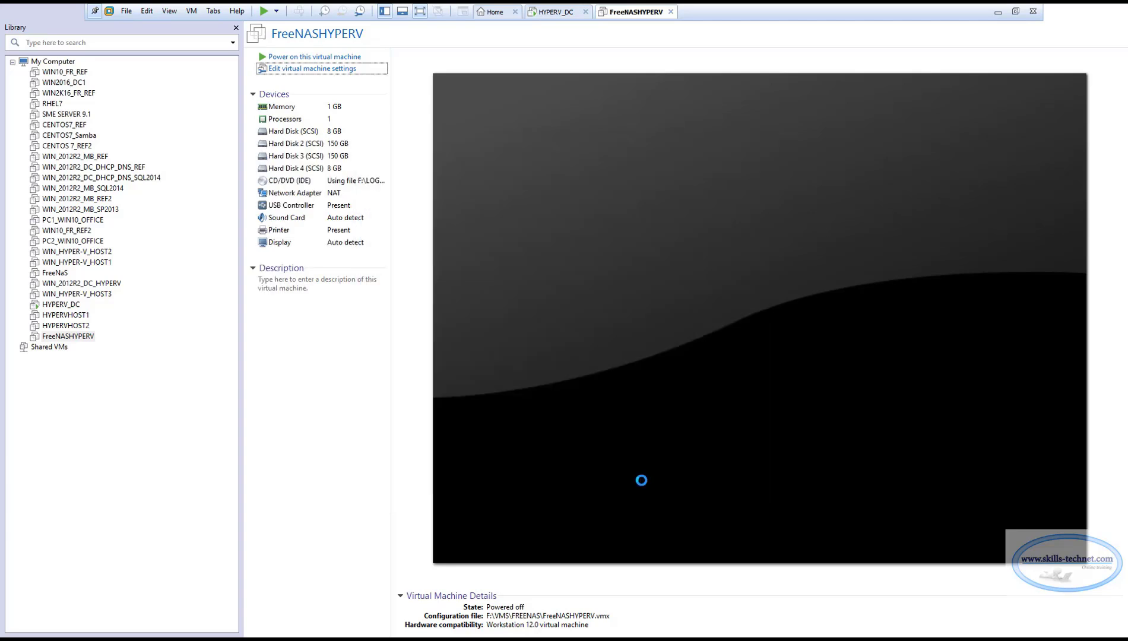
Power on the FreeNASHYPERV virtual machine, wait for its console menu, and switch to Internet Explorer.
left_click(319, 60)
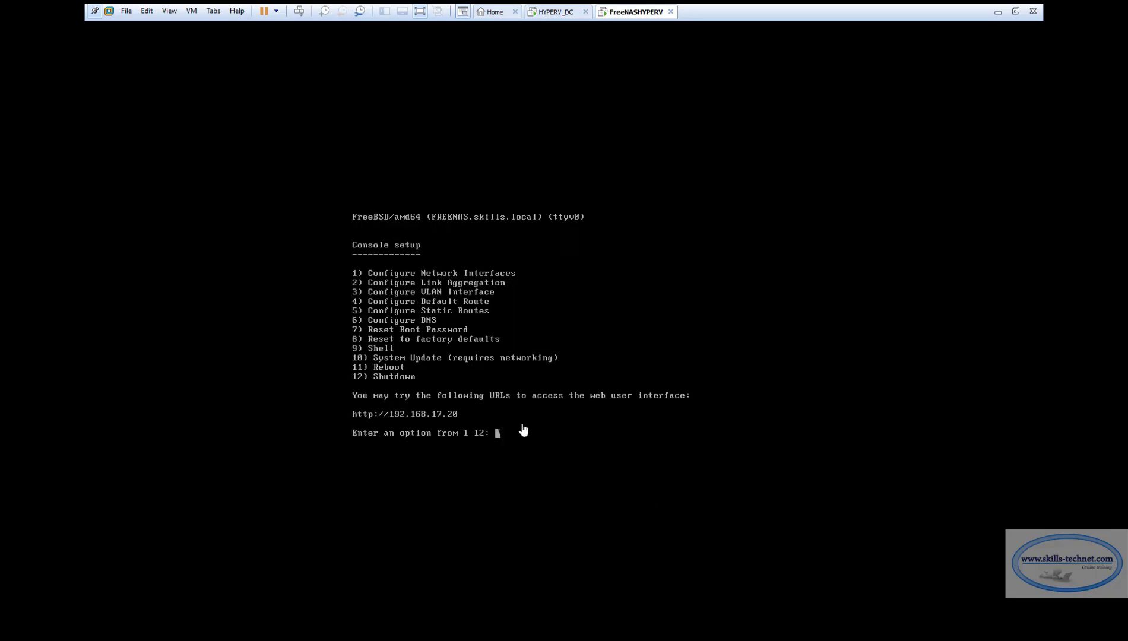
left_click(1005, 13)
left_click(330, 633)
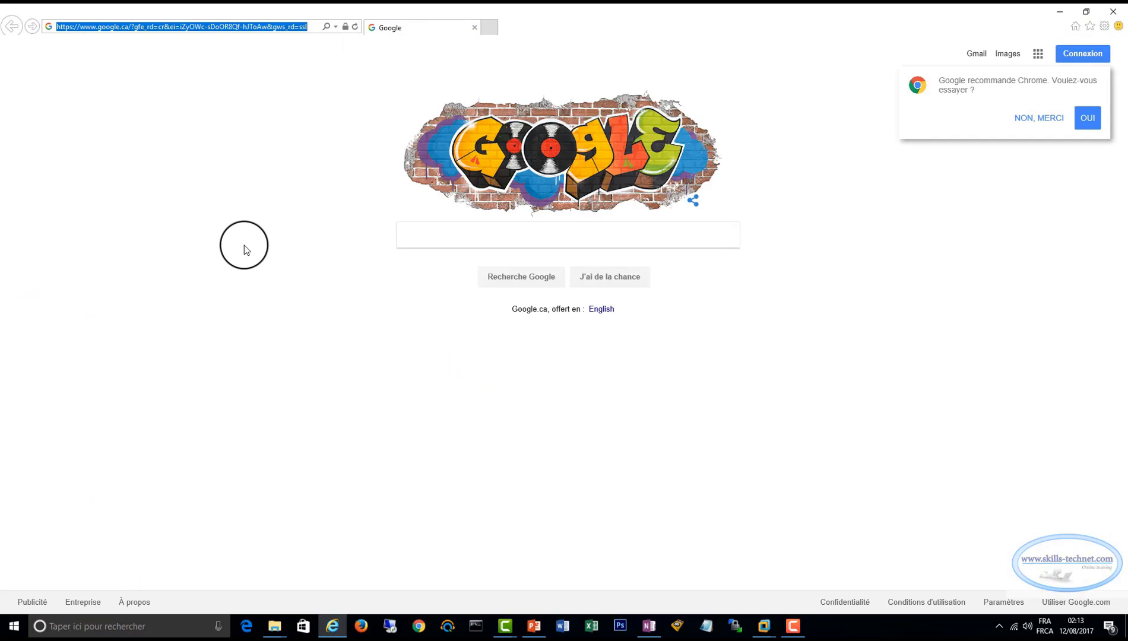
Open 192.168.17.20 in the browser and log in to FreeNAS with the username and password.
type("192")
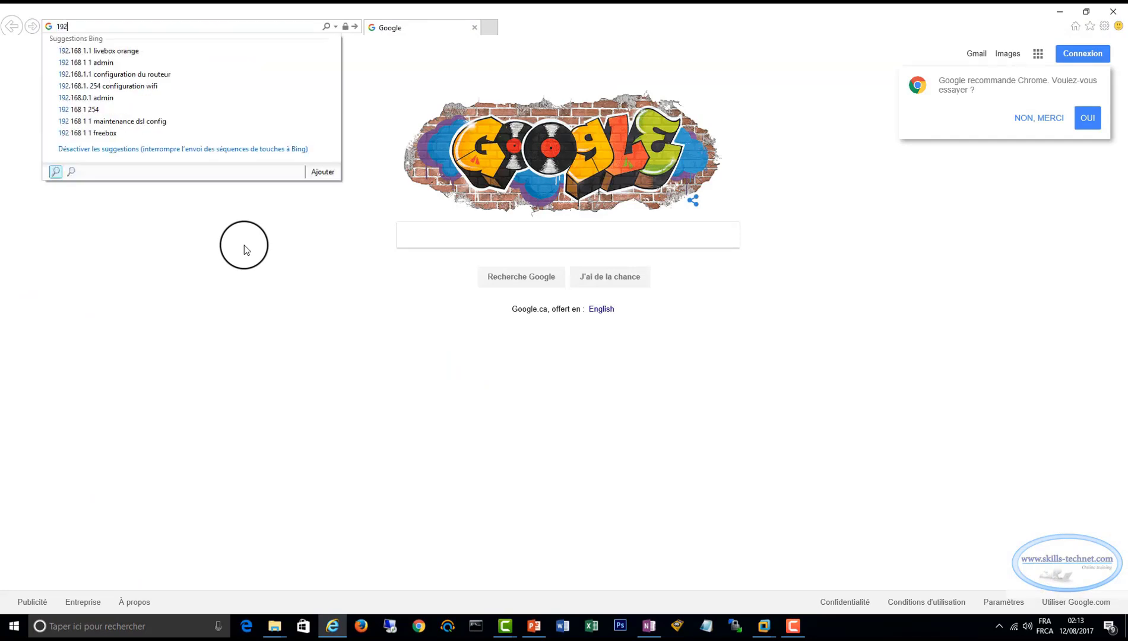
type(".168.17.20")
key("Return")
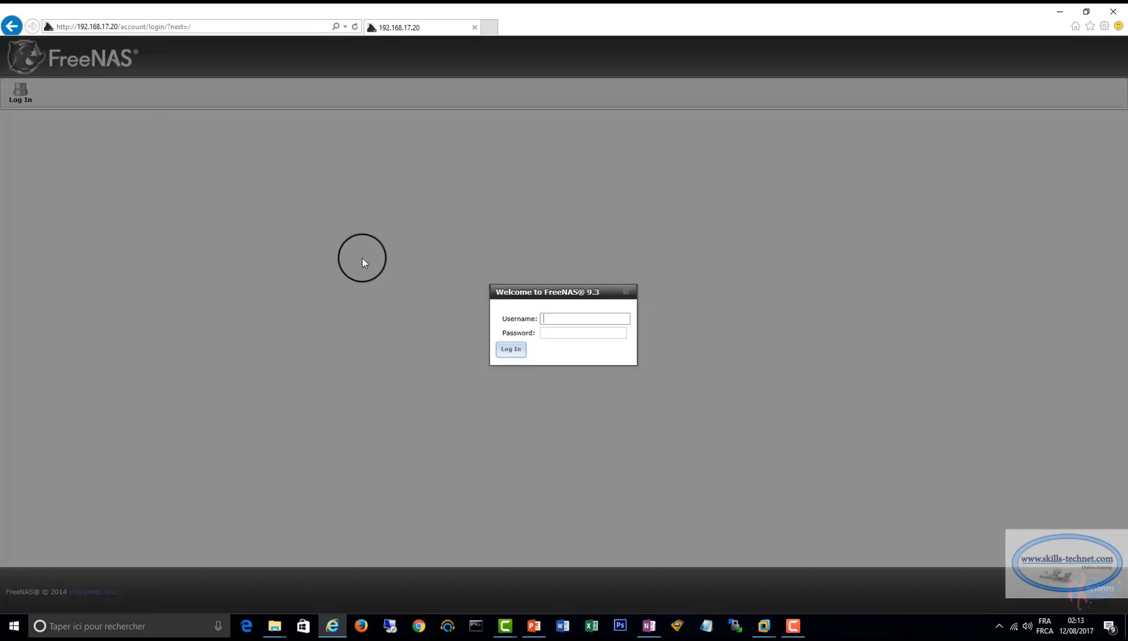
type("r")
type("●●●●●●")
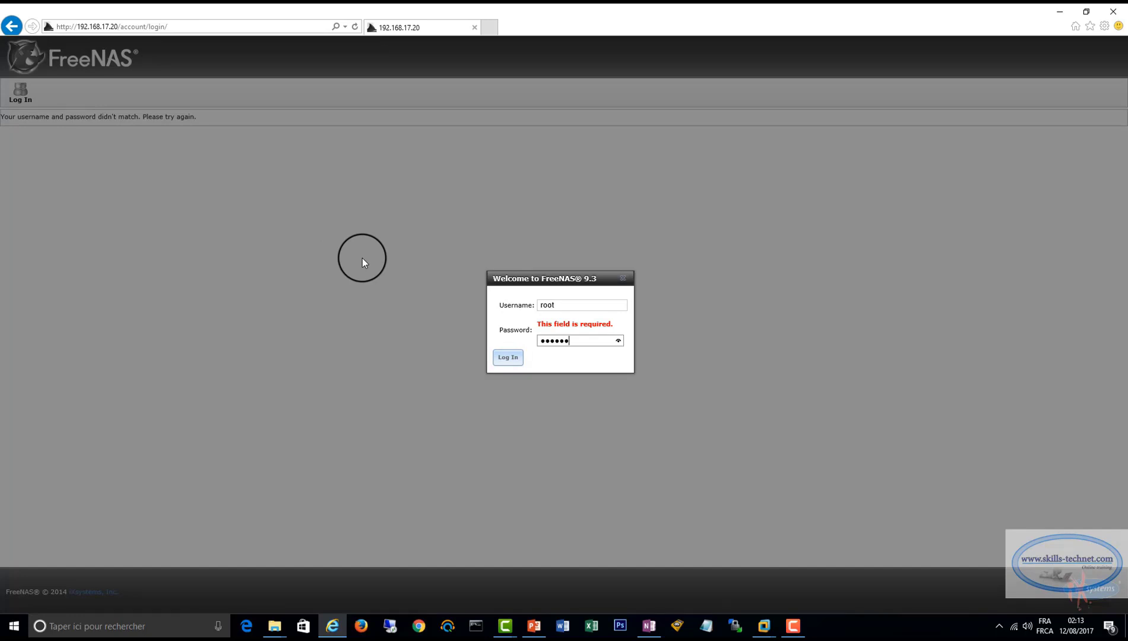
key("Return")
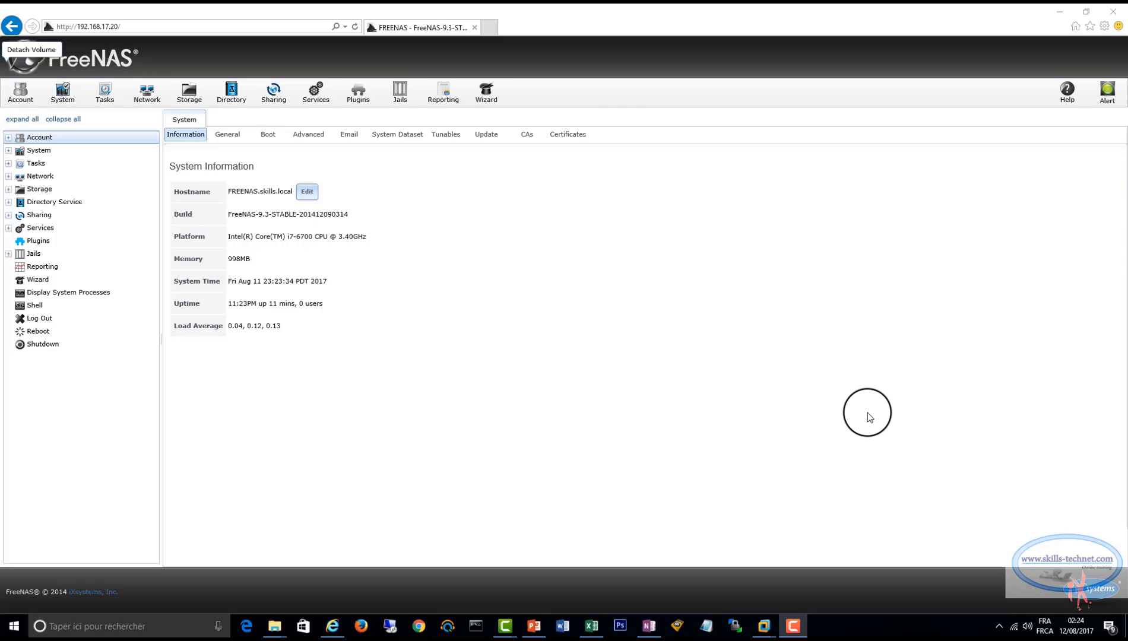
Examine the names and sizes of the available storage disks and return to the volumes list.
left_click(189, 94)
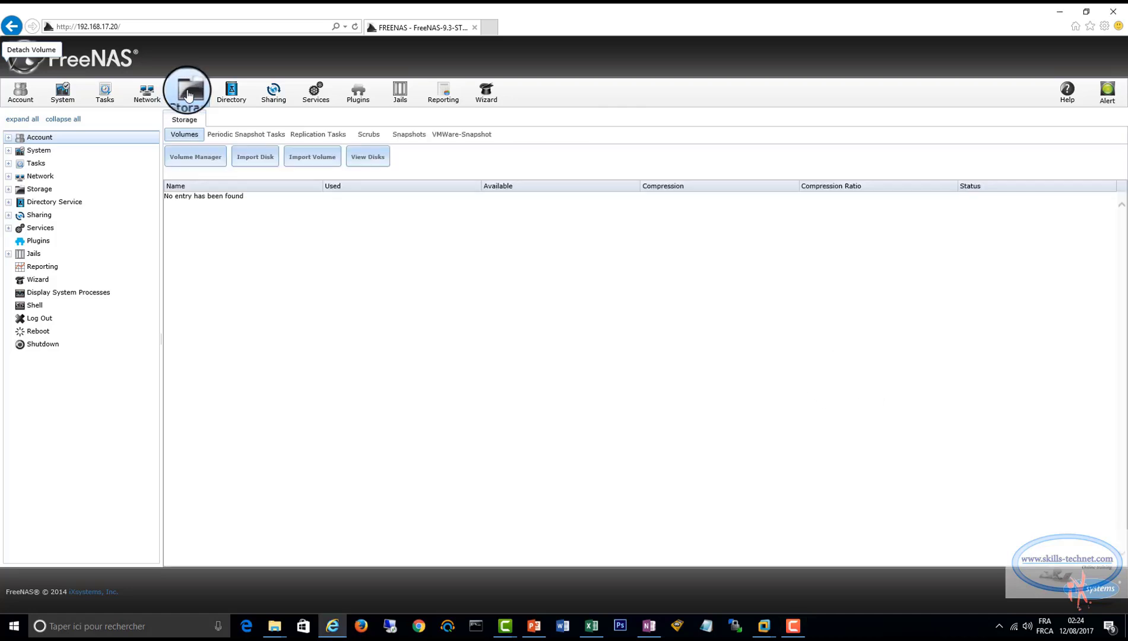
left_click(373, 158)
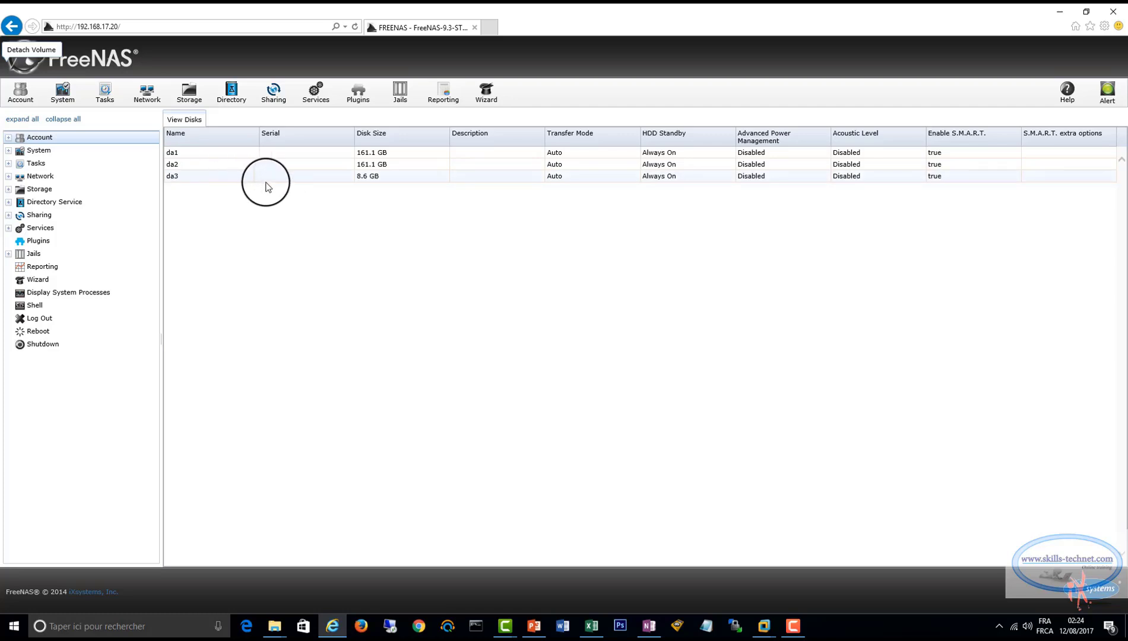
left_click(193, 95)
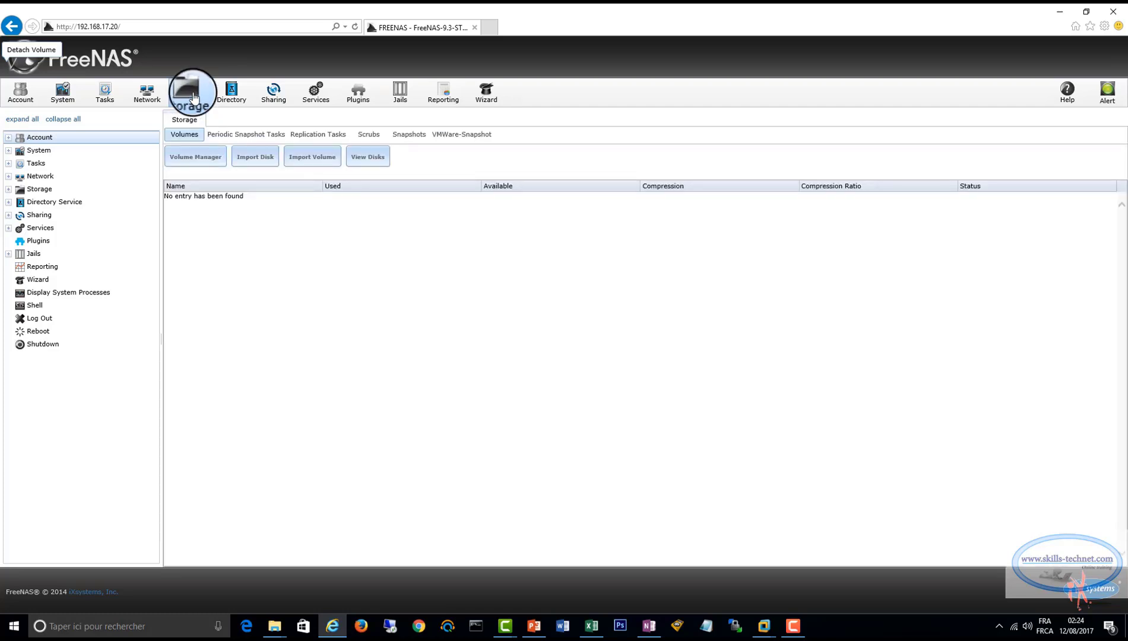
Create a volume named Quorum through manual setup, using the 8.6 GB disk da3 as its only member.
left_click(195, 157)
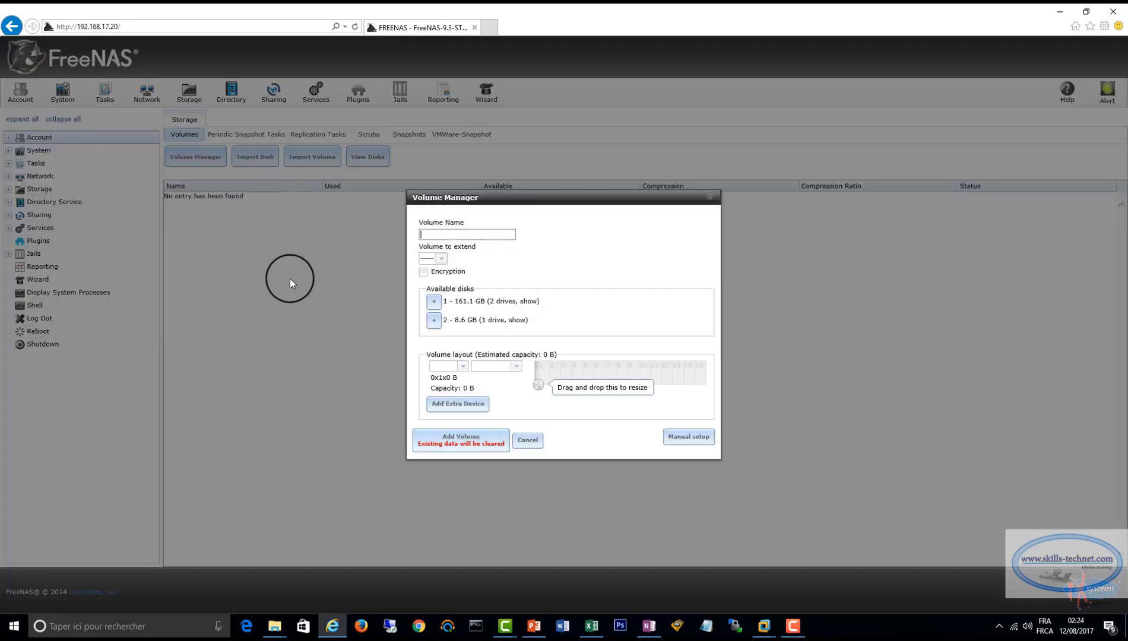
left_click(689, 437)
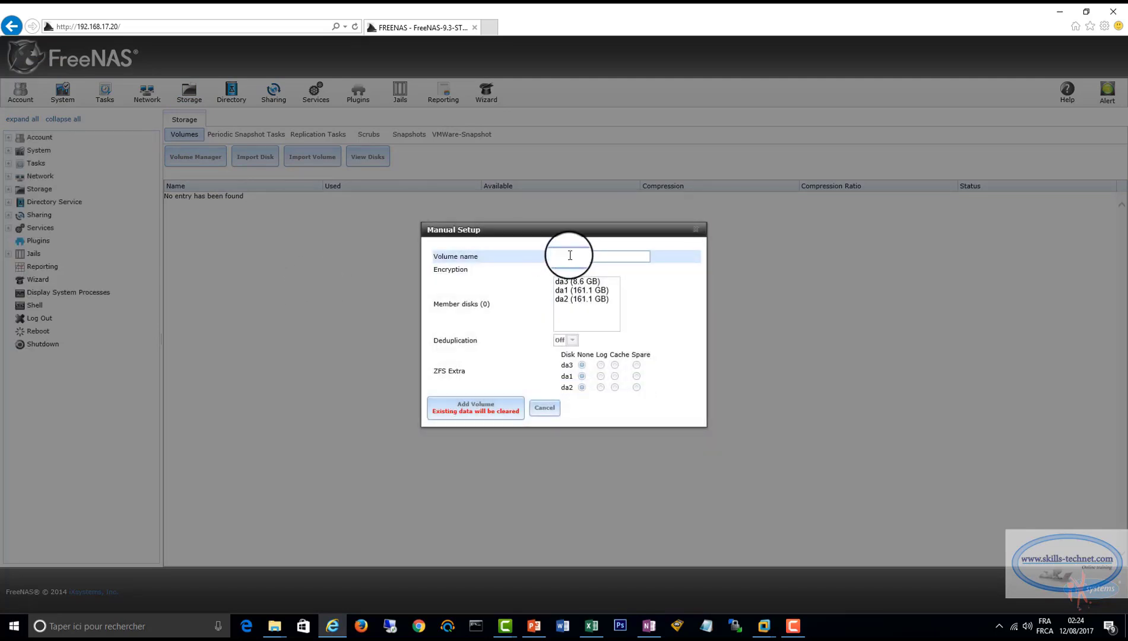
type("Quorum")
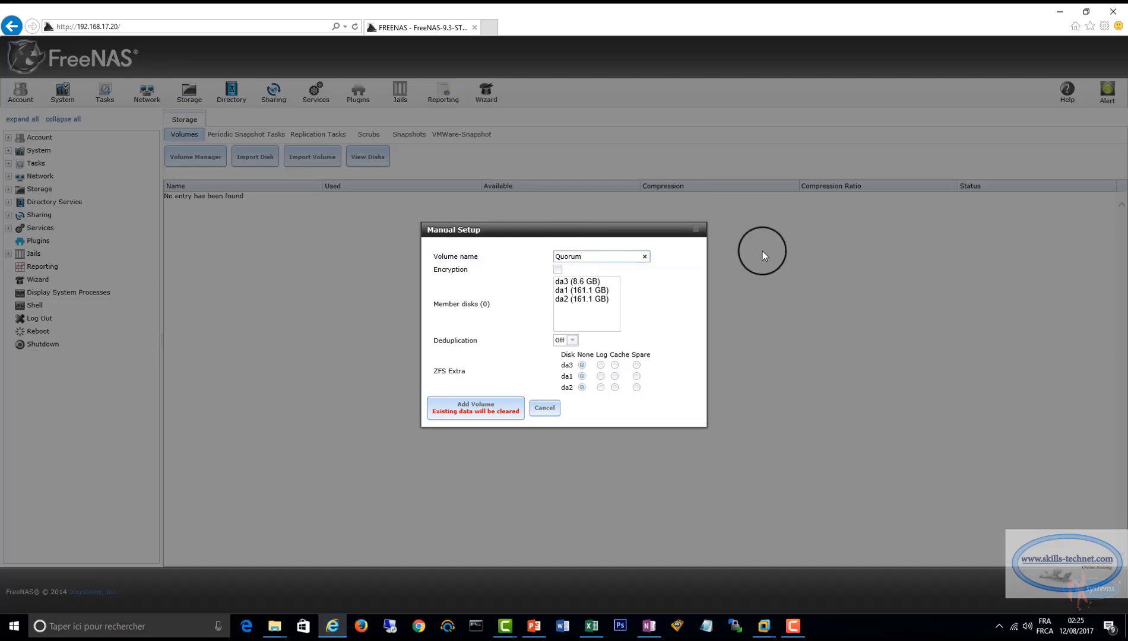
left_click(574, 282)
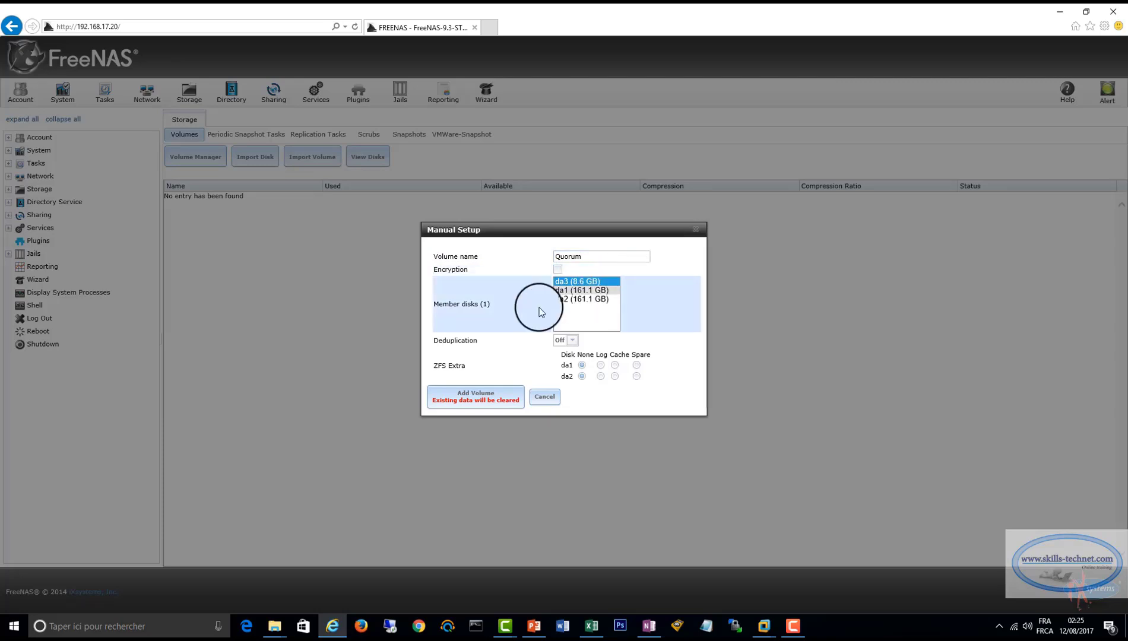
left_click(477, 396)
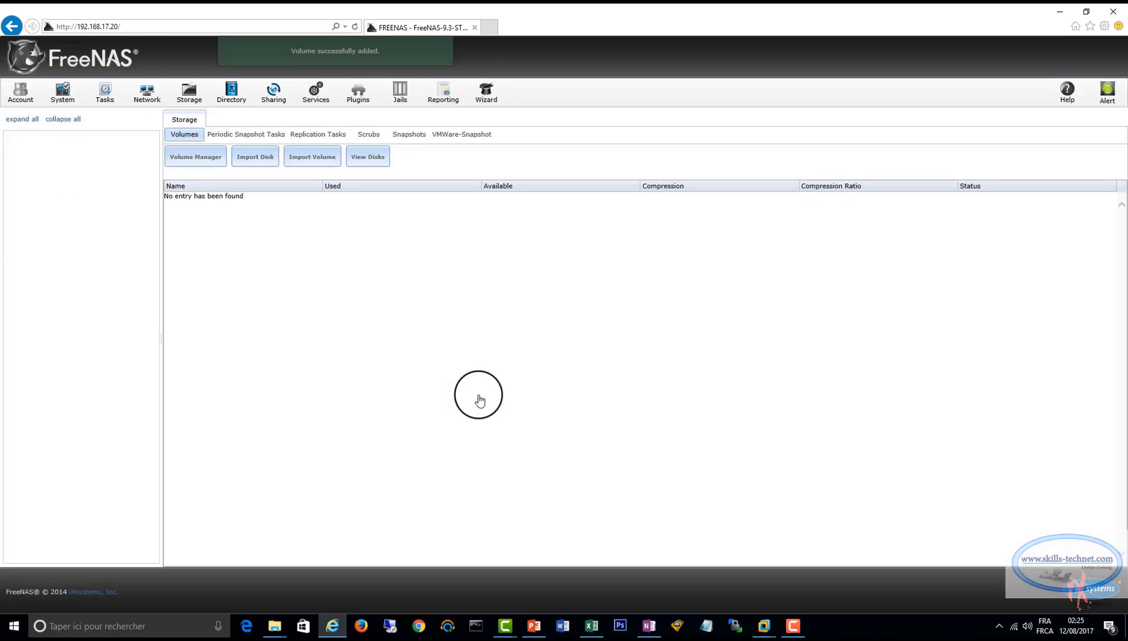
Examine the Quorum volume and its dataset in the storage list.
left_click(188, 95)
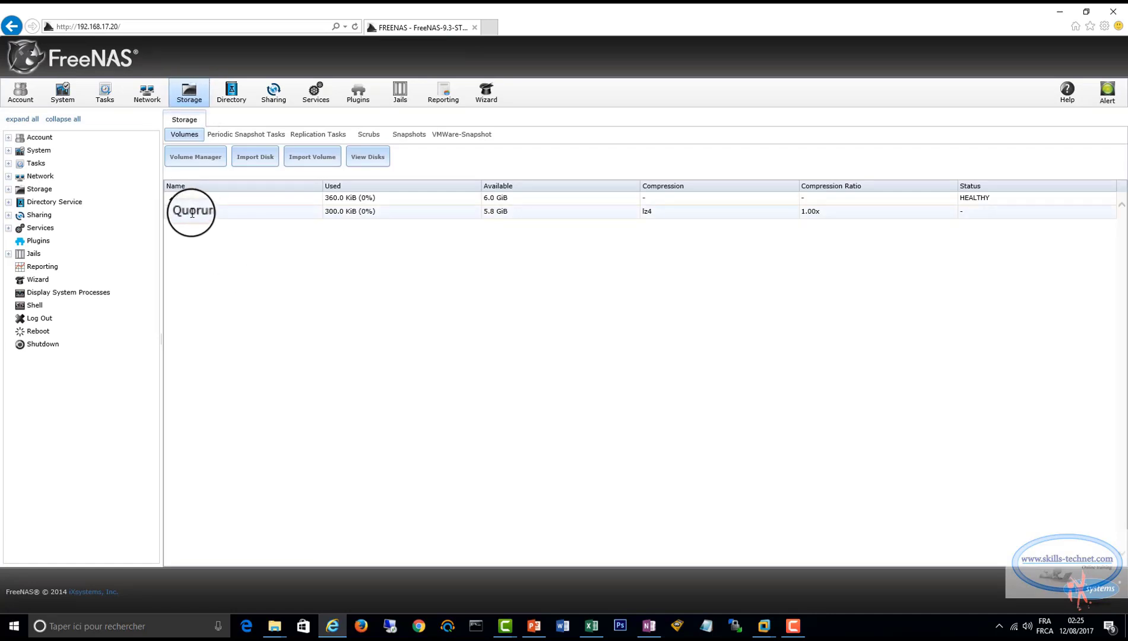
left_click(199, 201)
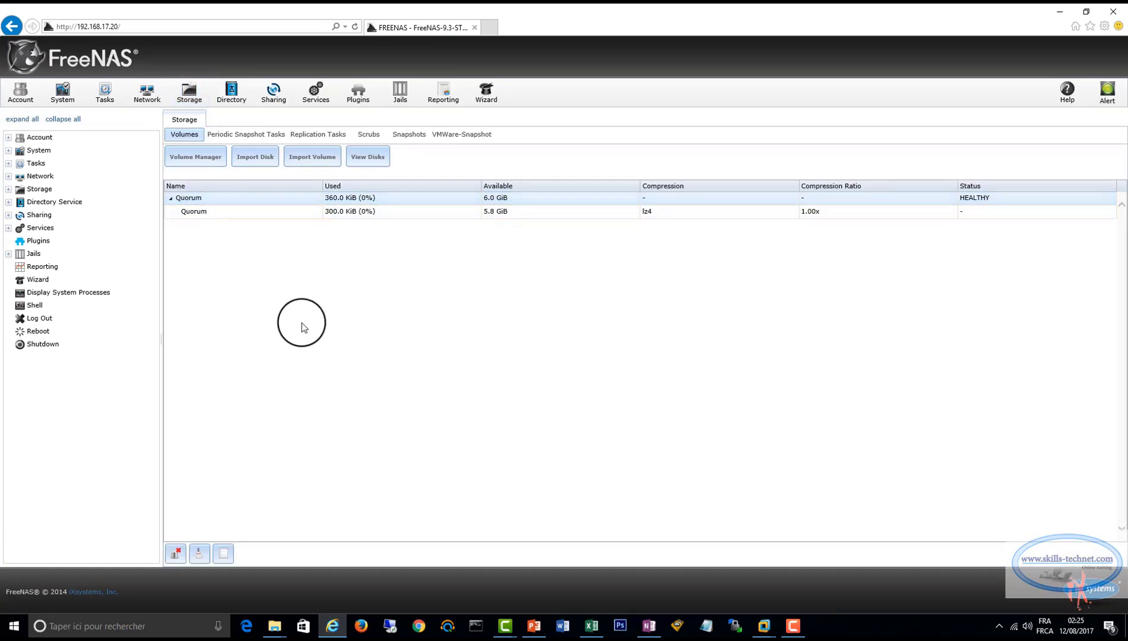
left_click(238, 211)
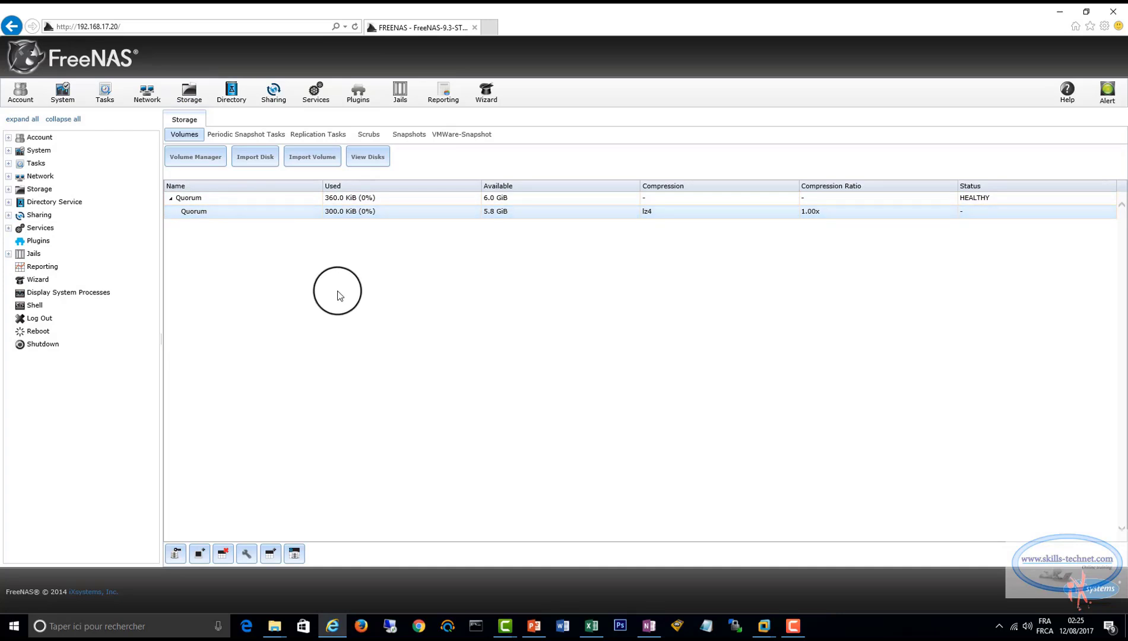
Create a volume named DATA1 through manual setup, using the 161.1 GB disk da1 as its only member.
left_click(193, 157)
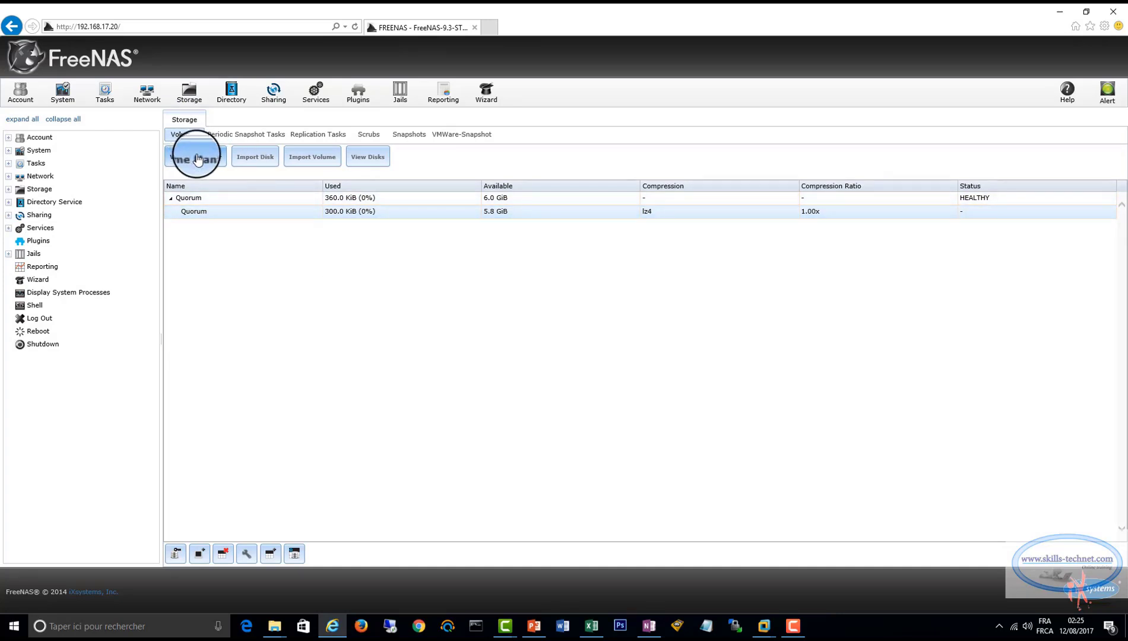
left_click(688, 428)
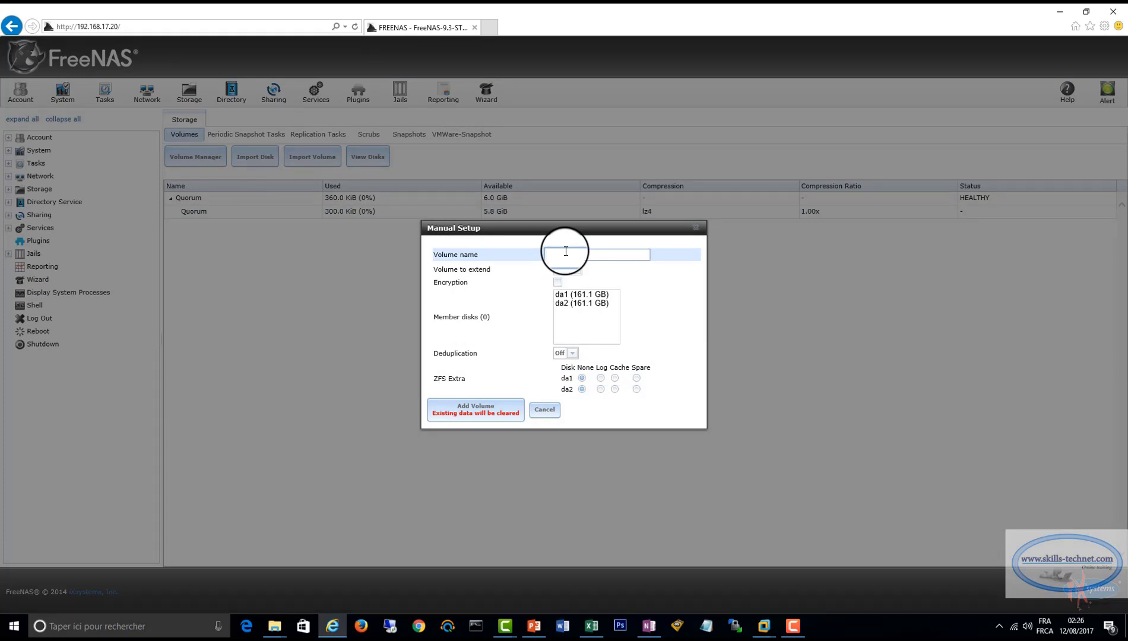
type("d")
key("BackSpace")
type("DATA1")
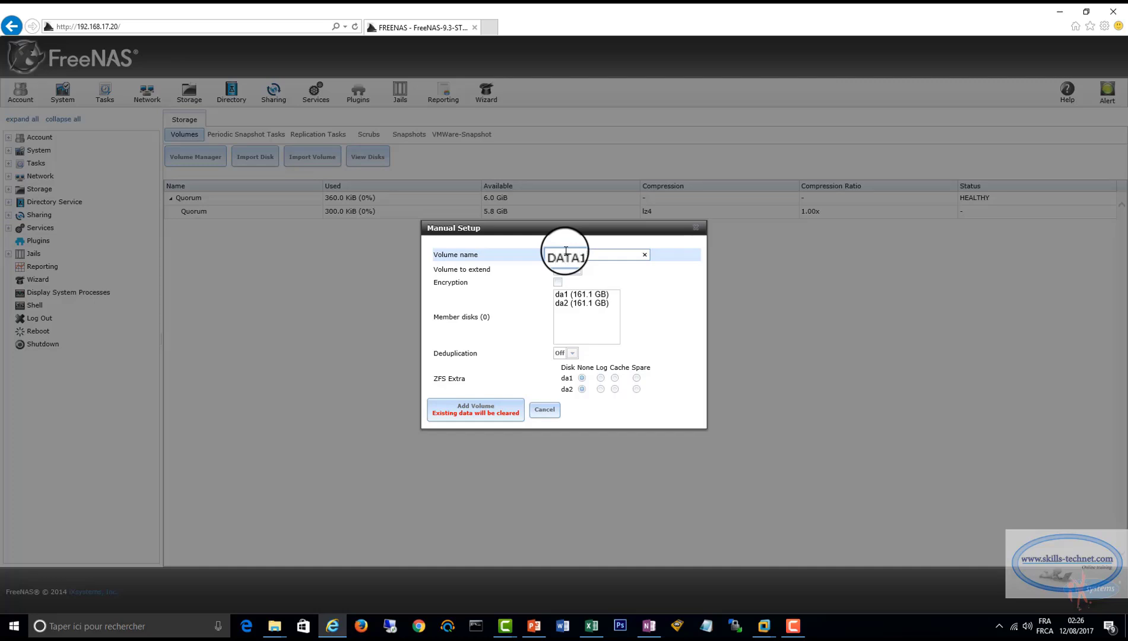
left_click(567, 295)
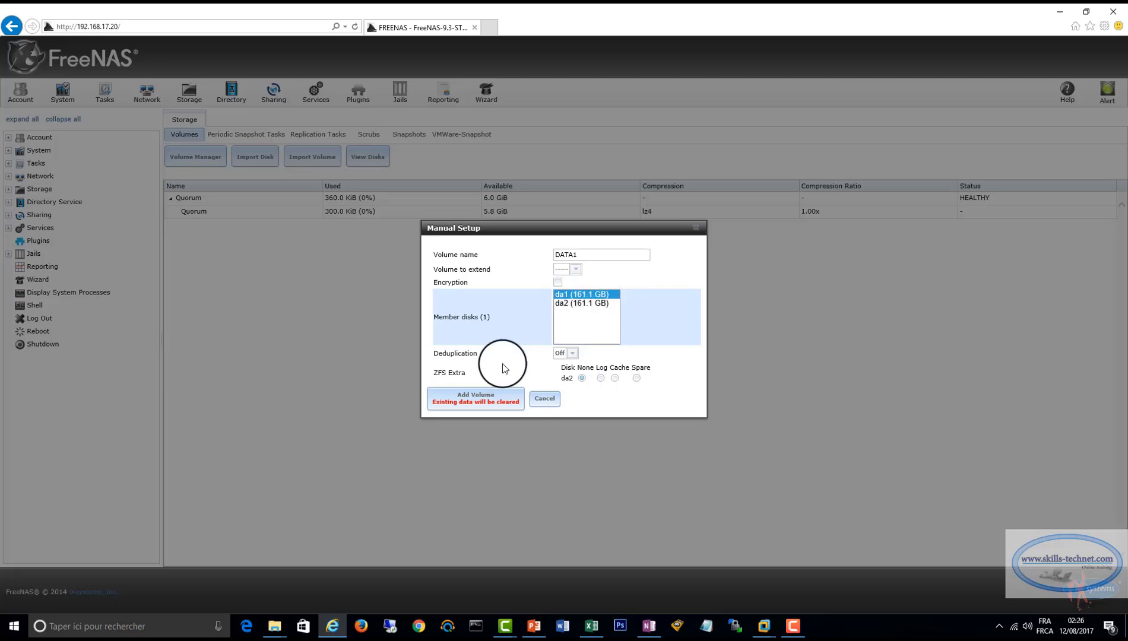
left_click(476, 398)
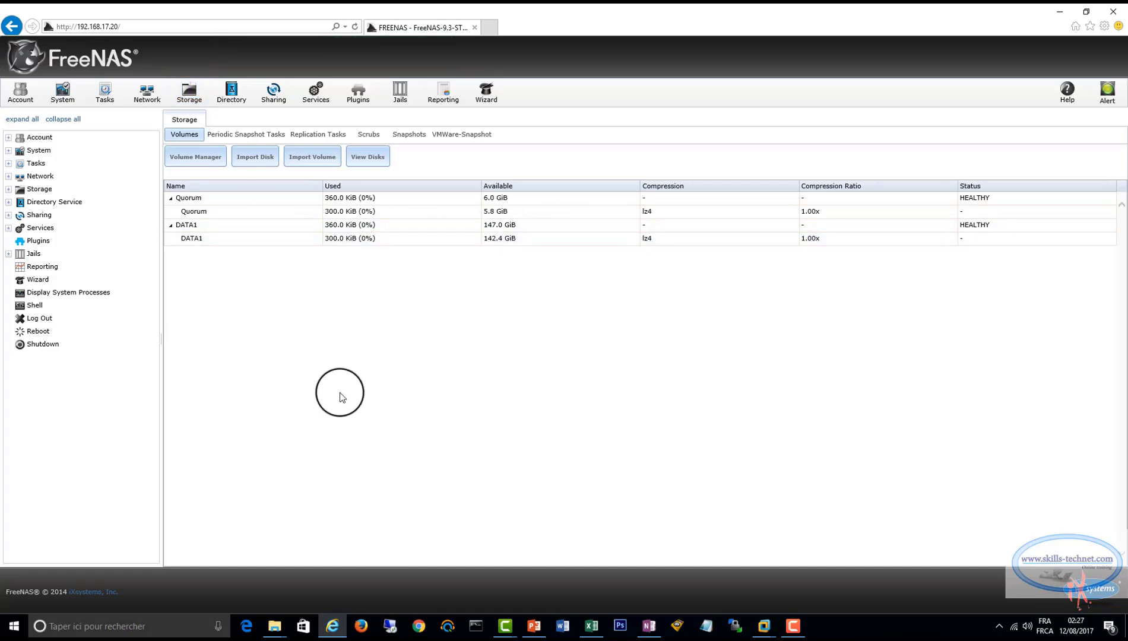
Create a volume named DATA2 through manual setup on the 161.1 GB disk da2 and reload the storage list.
left_click(195, 156)
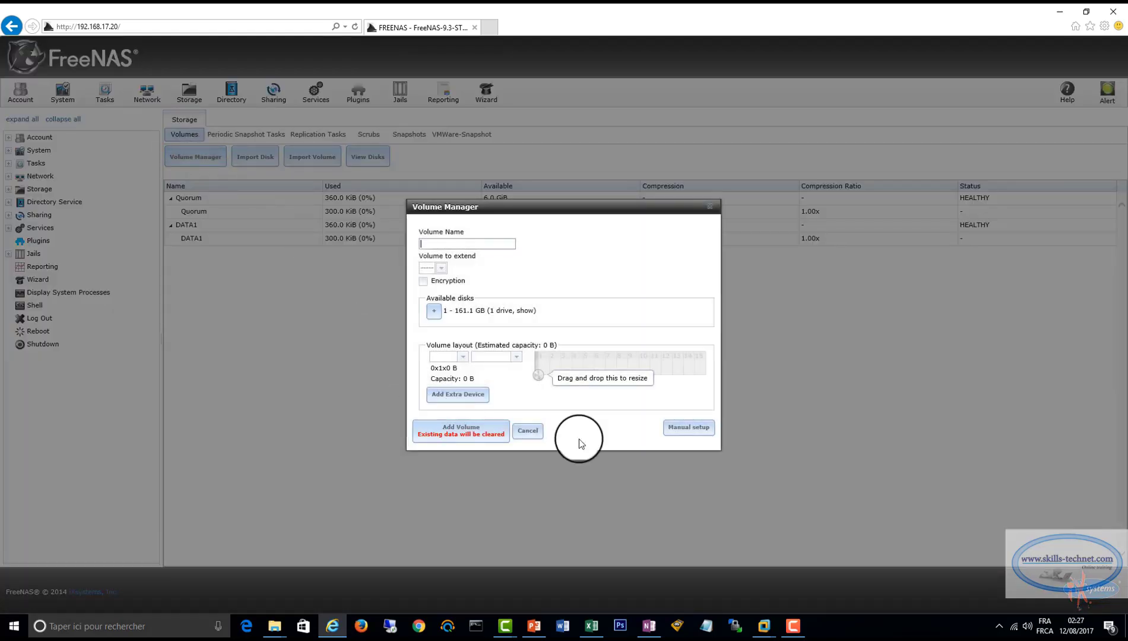
left_click(688, 427)
type("DATA2")
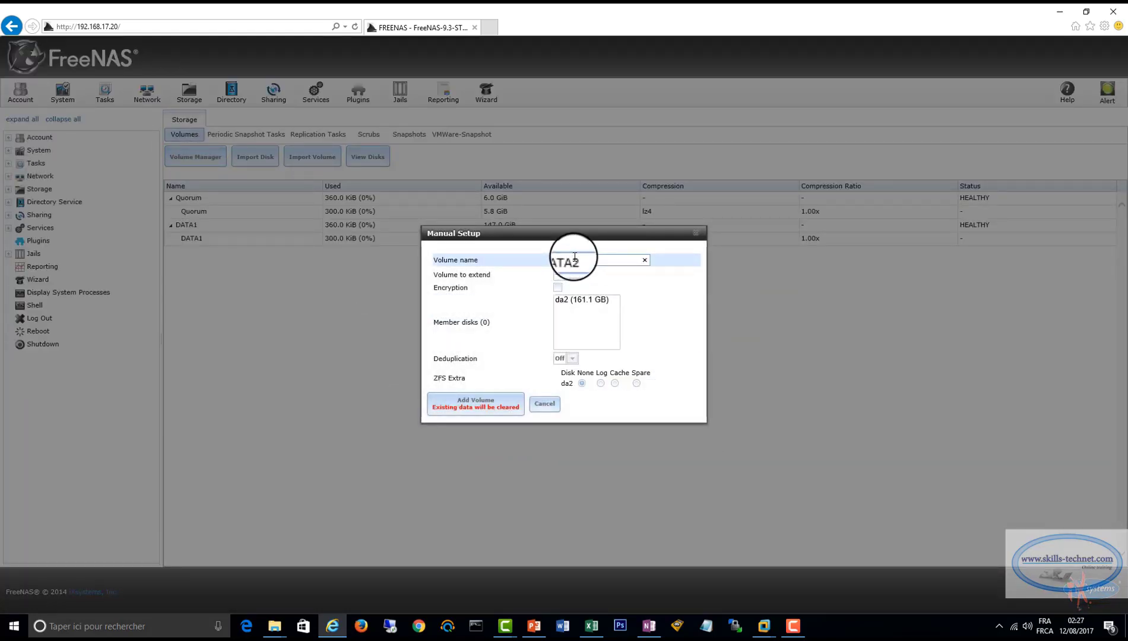
left_click(575, 300)
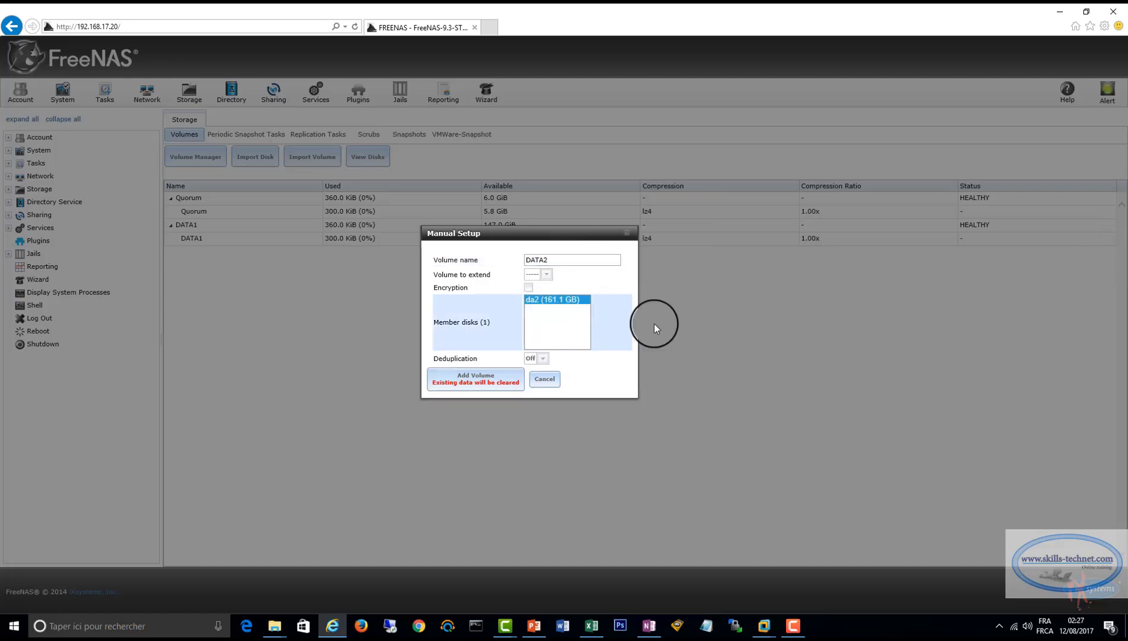
left_click(478, 381)
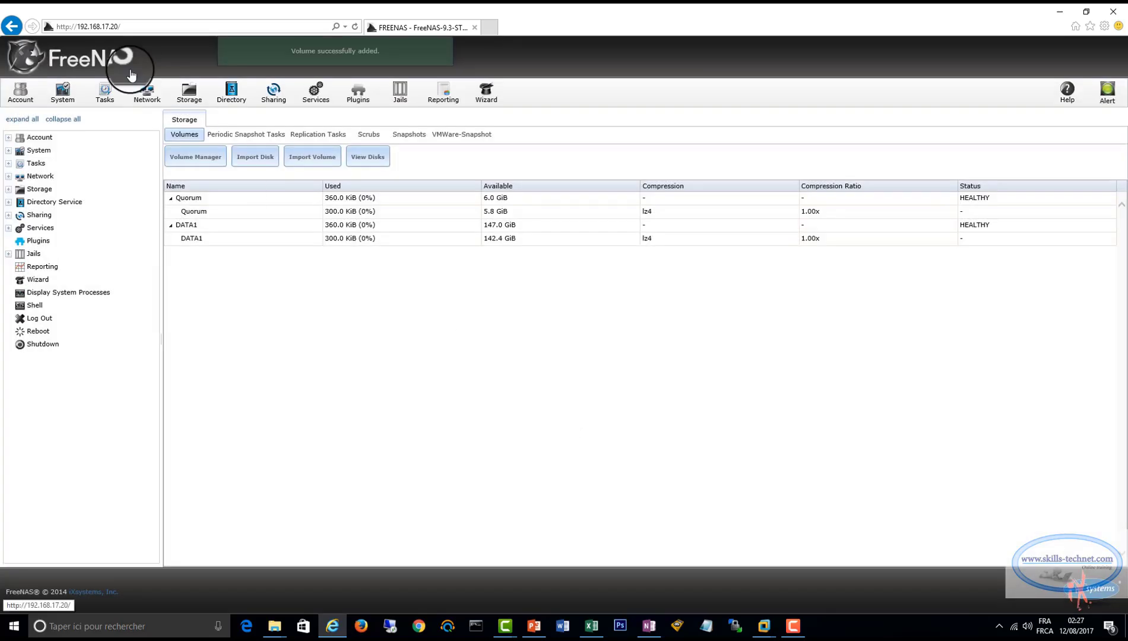
left_click(190, 94)
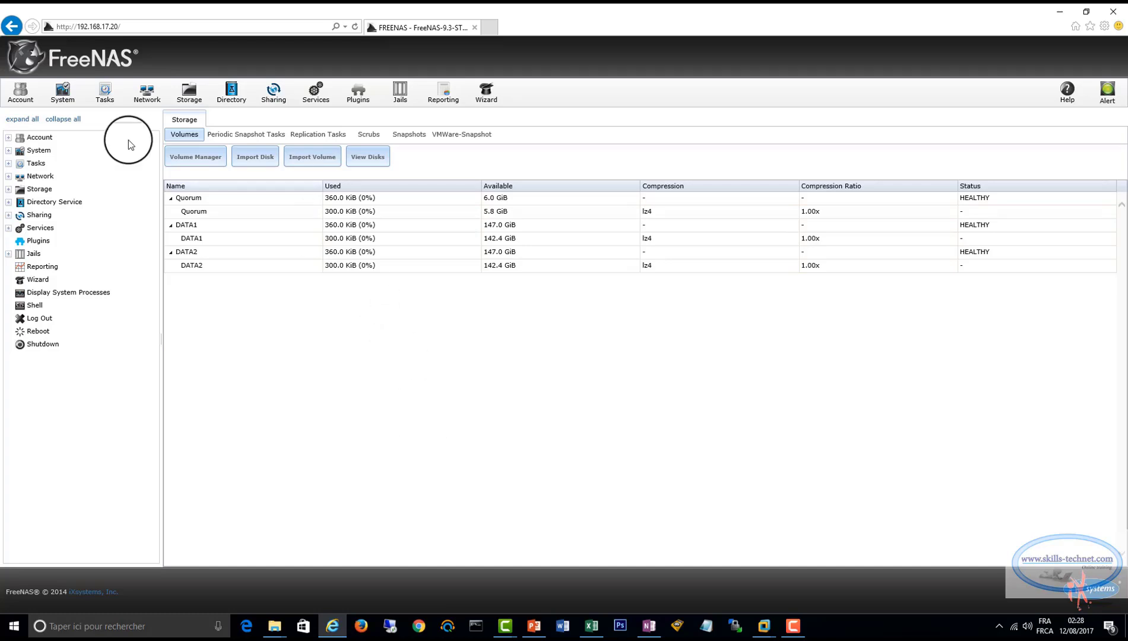
Change the permission type of the /mnt/Quorum volume to Windows.
left_click(8, 190)
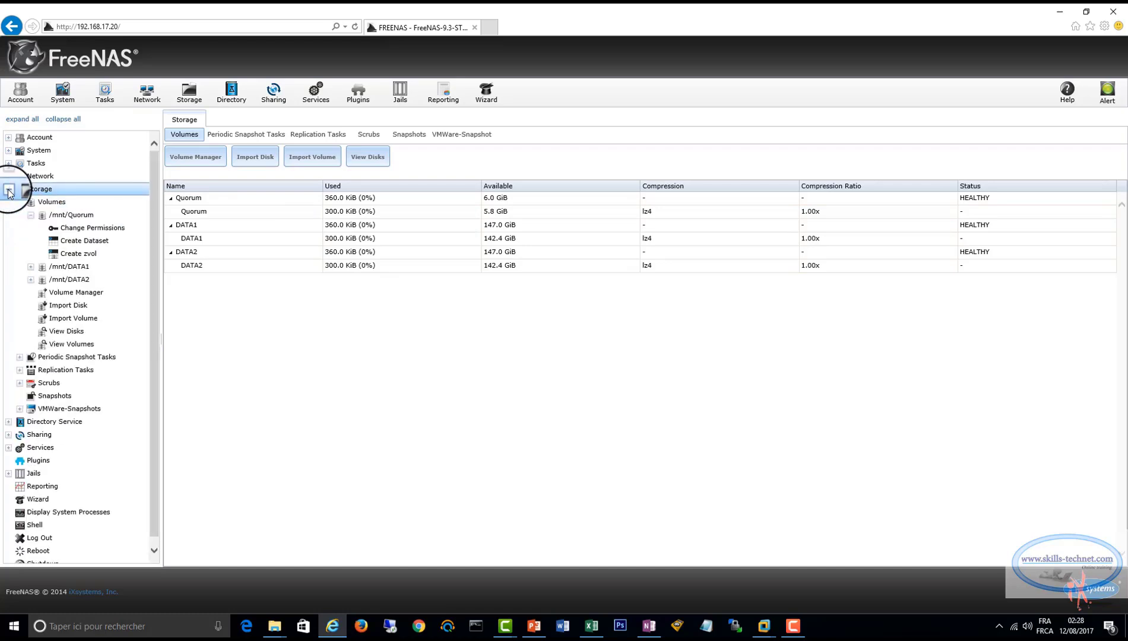
left_click(20, 203)
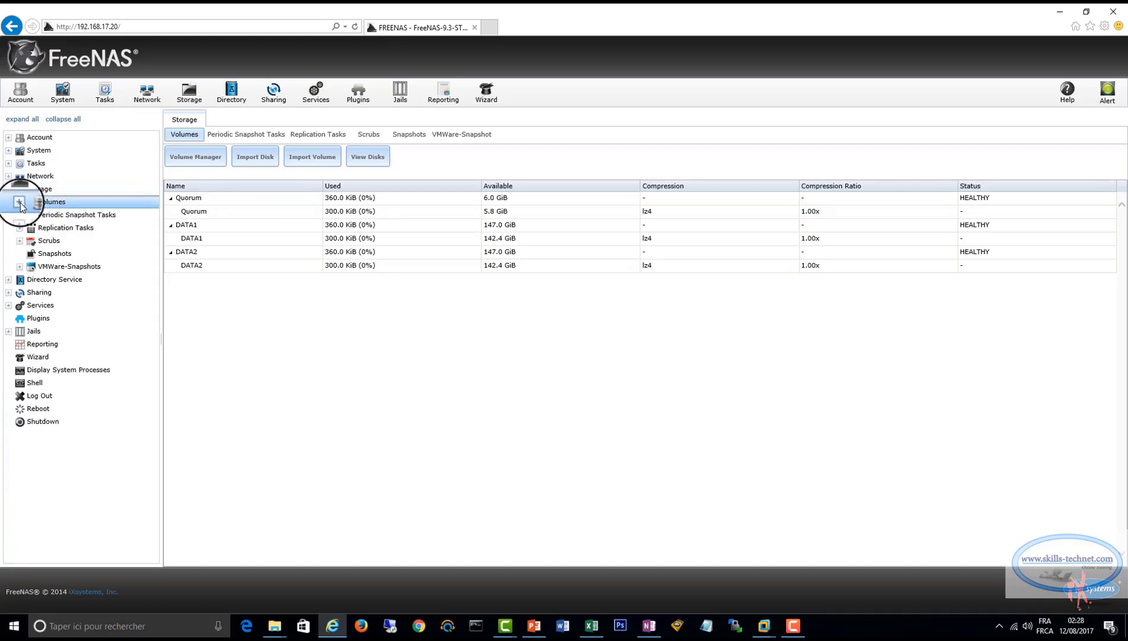
left_click(20, 204)
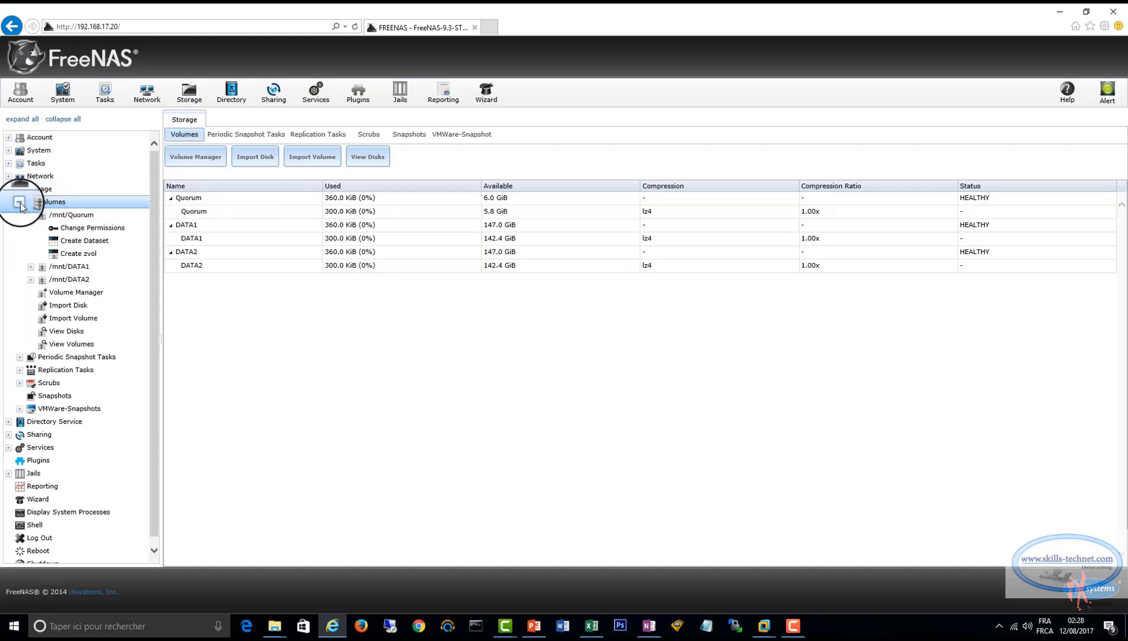
left_click(86, 228)
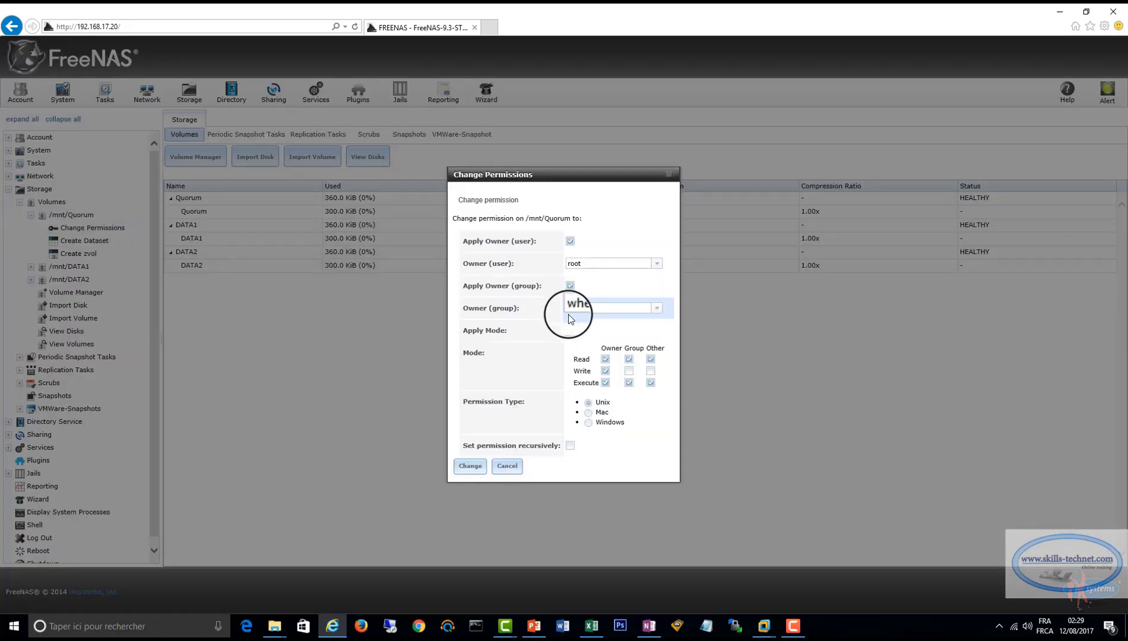
left_click(589, 423)
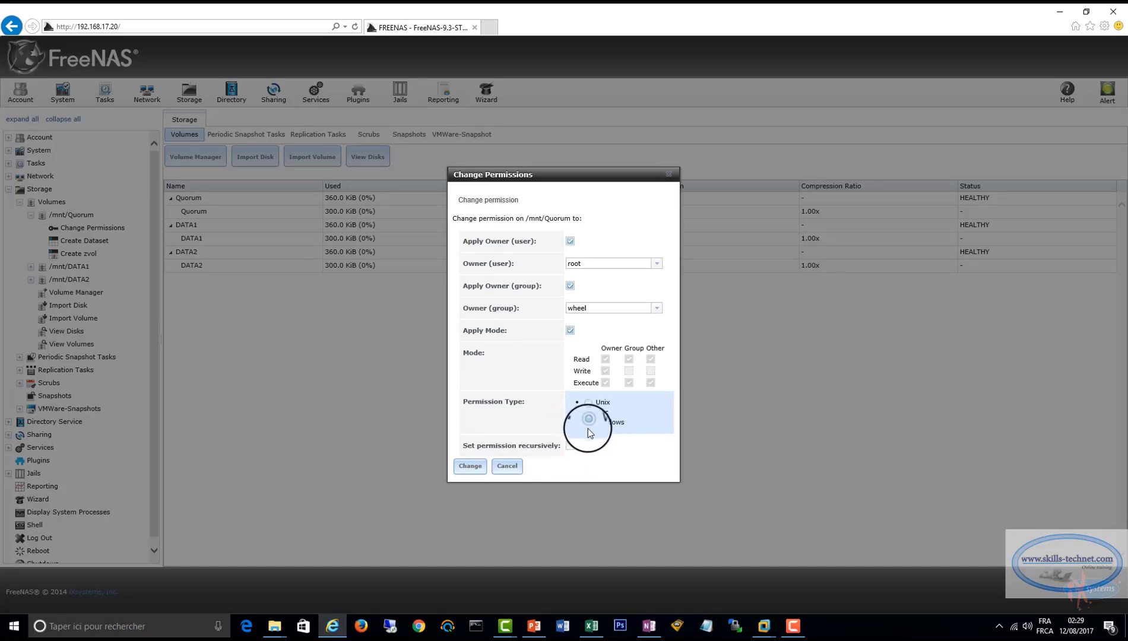
left_click(469, 469)
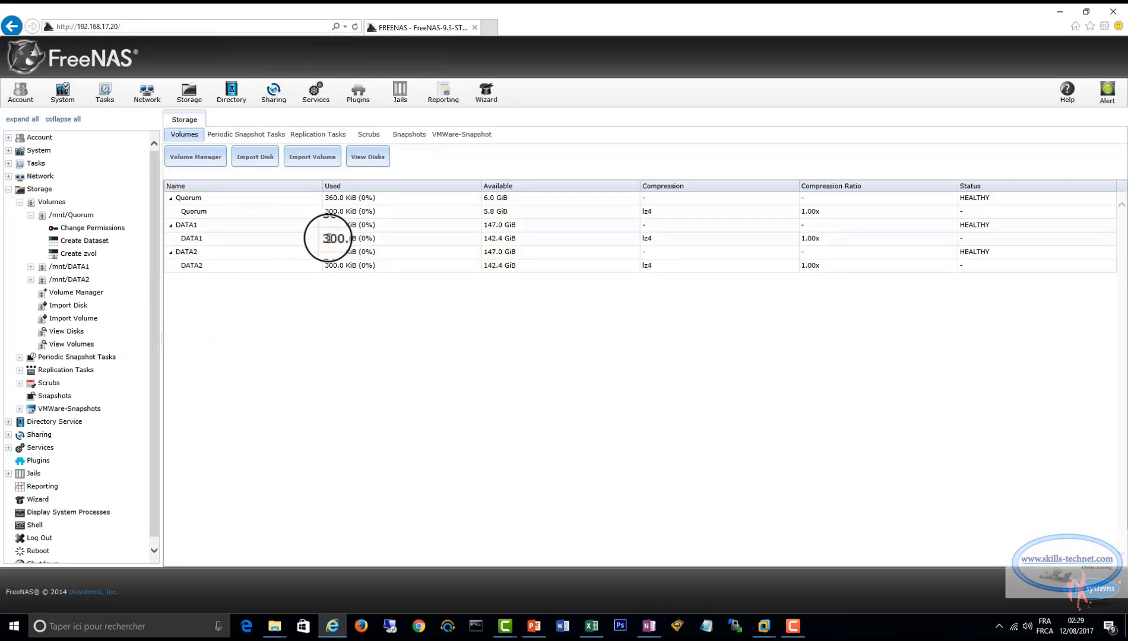
Change the permission type of the /mnt/DATA1 volume to Windows.
left_click(31, 267)
left_click(82, 281)
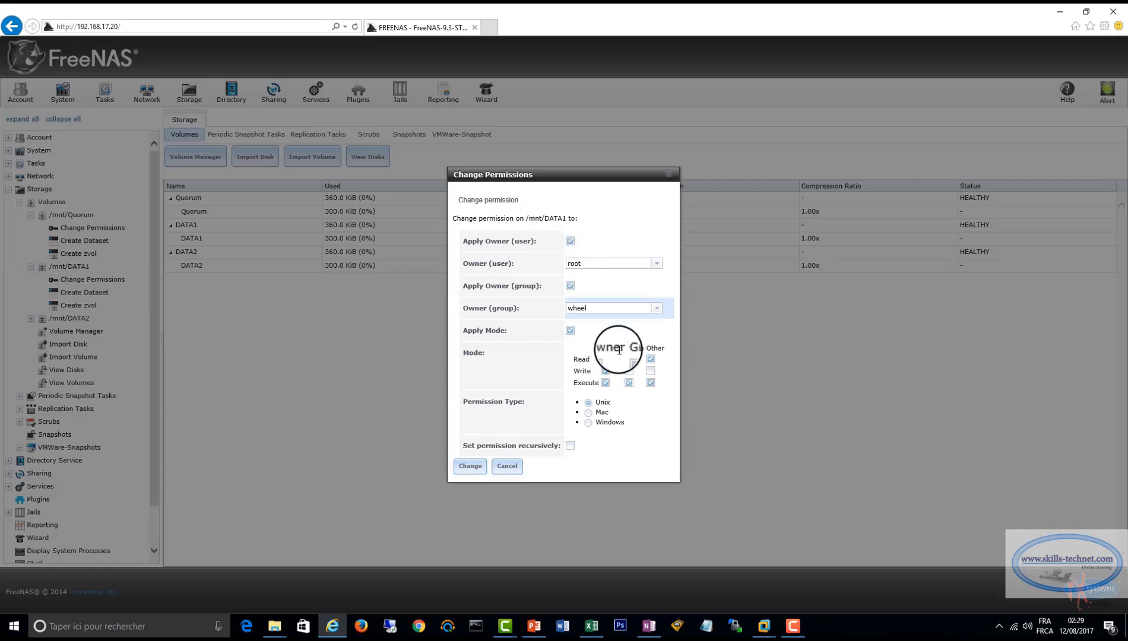
left_click(588, 423)
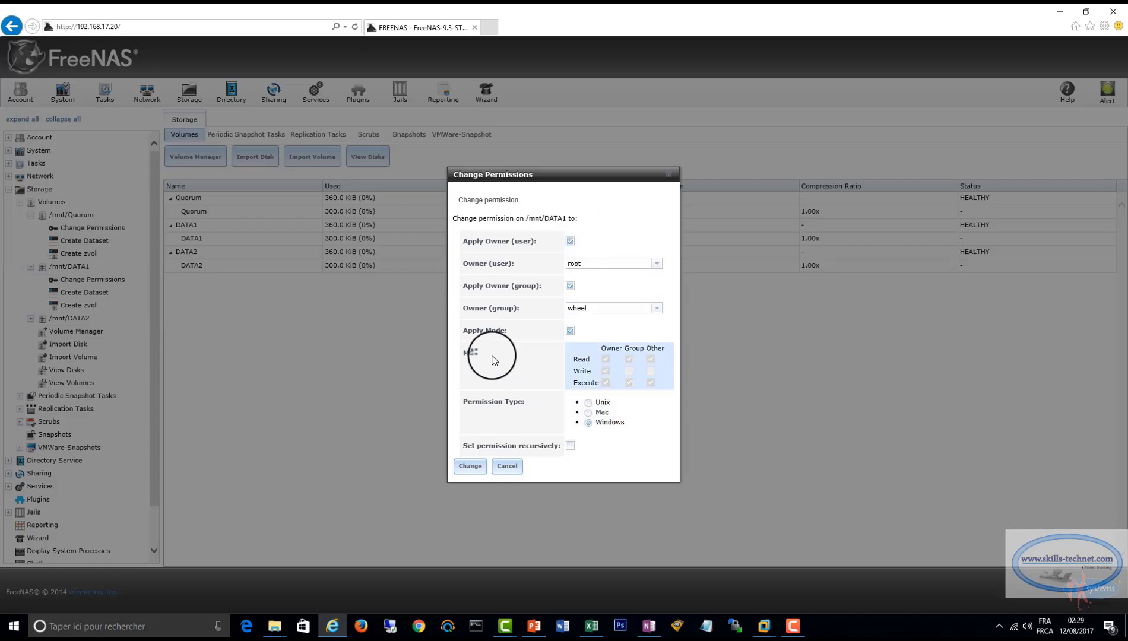
left_click(469, 466)
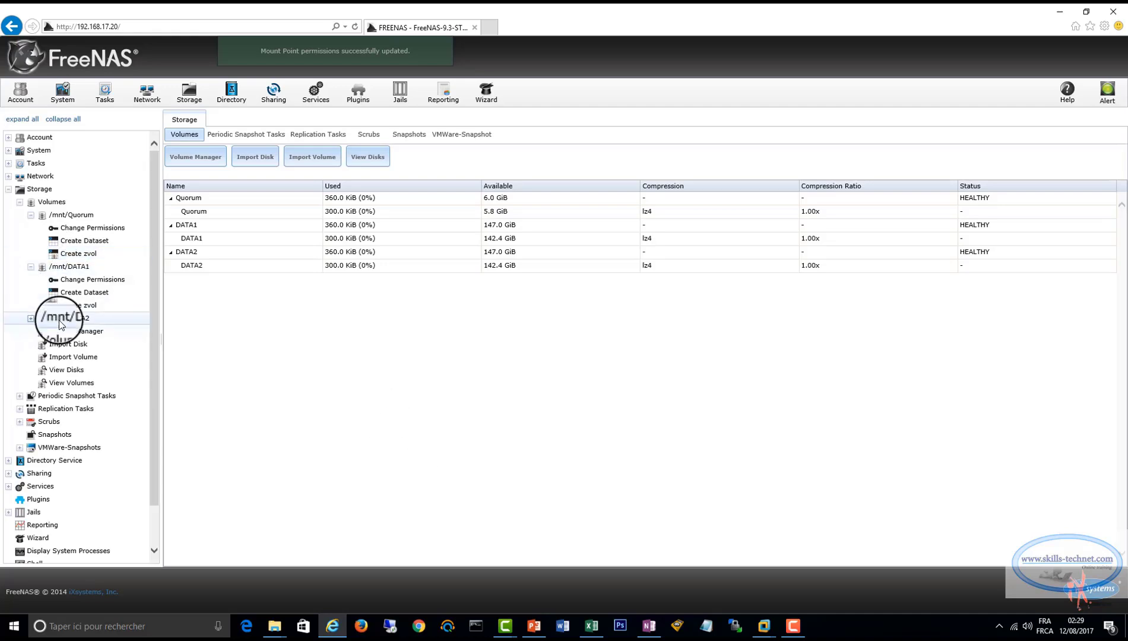
Change the permission type of the /mnt/DATA2 volume to Windows.
left_click(66, 321)
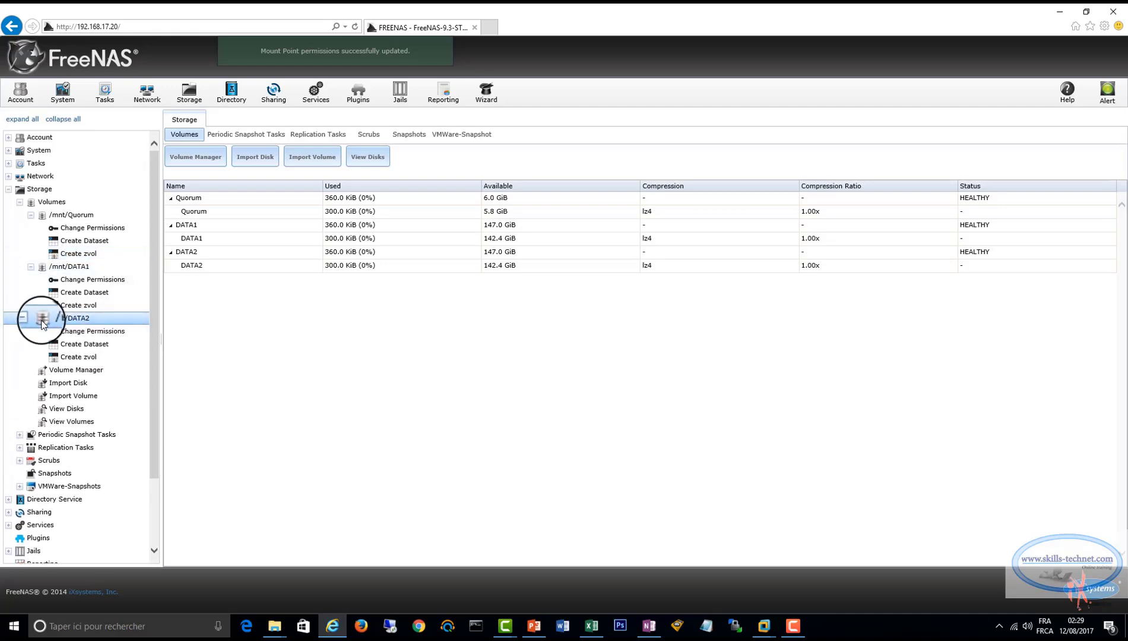
left_click(86, 331)
left_click(588, 423)
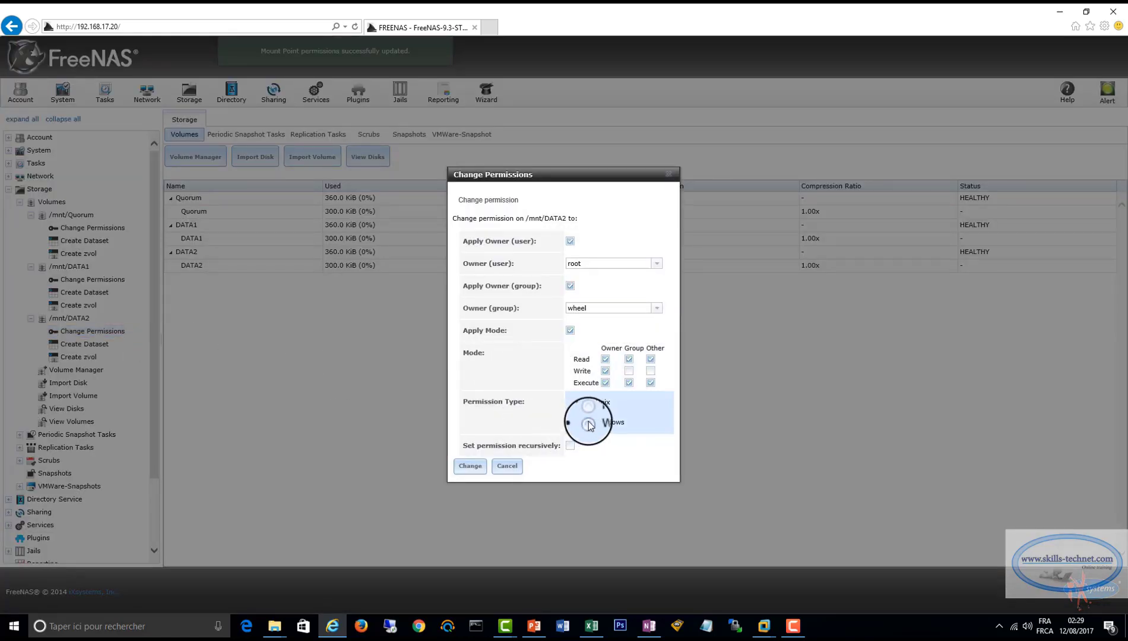
left_click(469, 466)
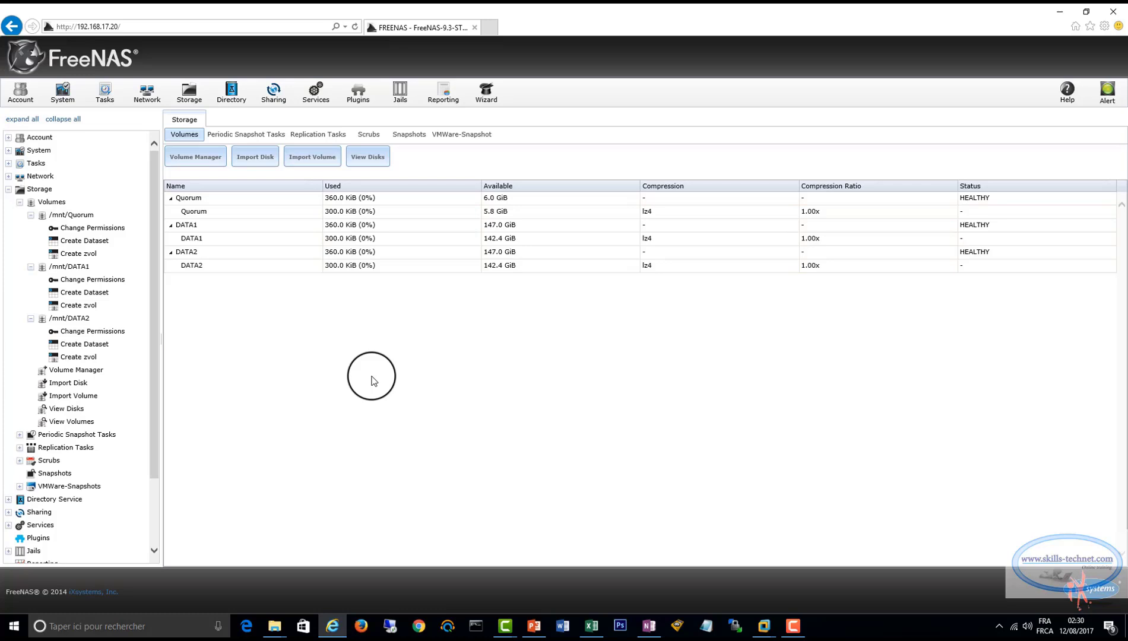
Add an iSCSI portal with the comment Storage1, using the default IP address 0.0.0.0 and port 3260.
left_click(8, 189)
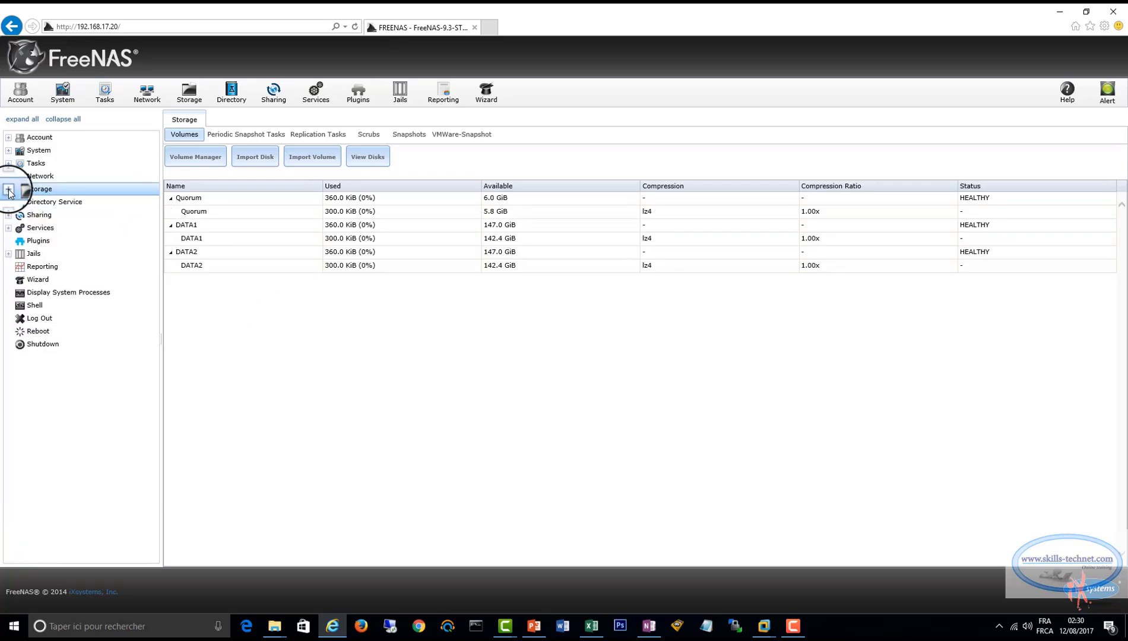
left_click(9, 228)
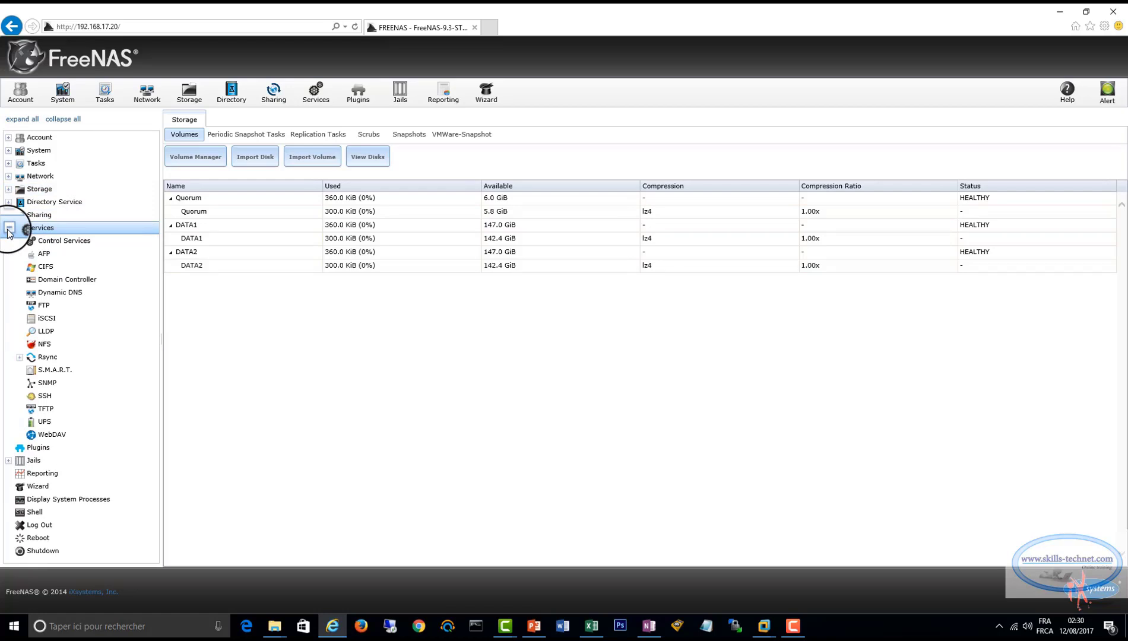
left_click(43, 319)
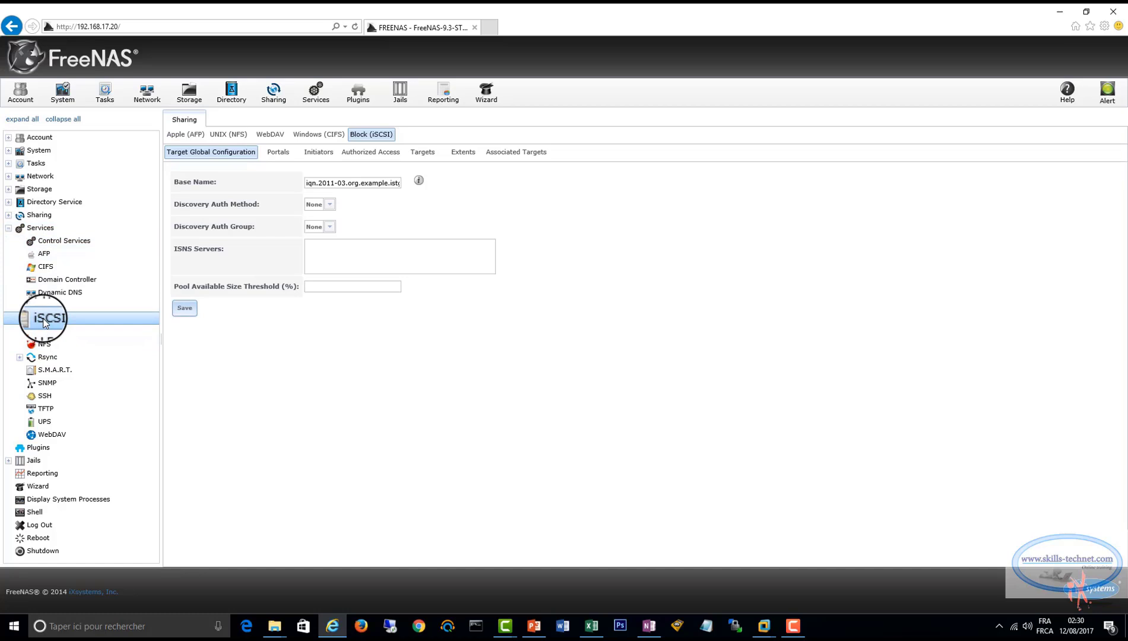
left_click(278, 153)
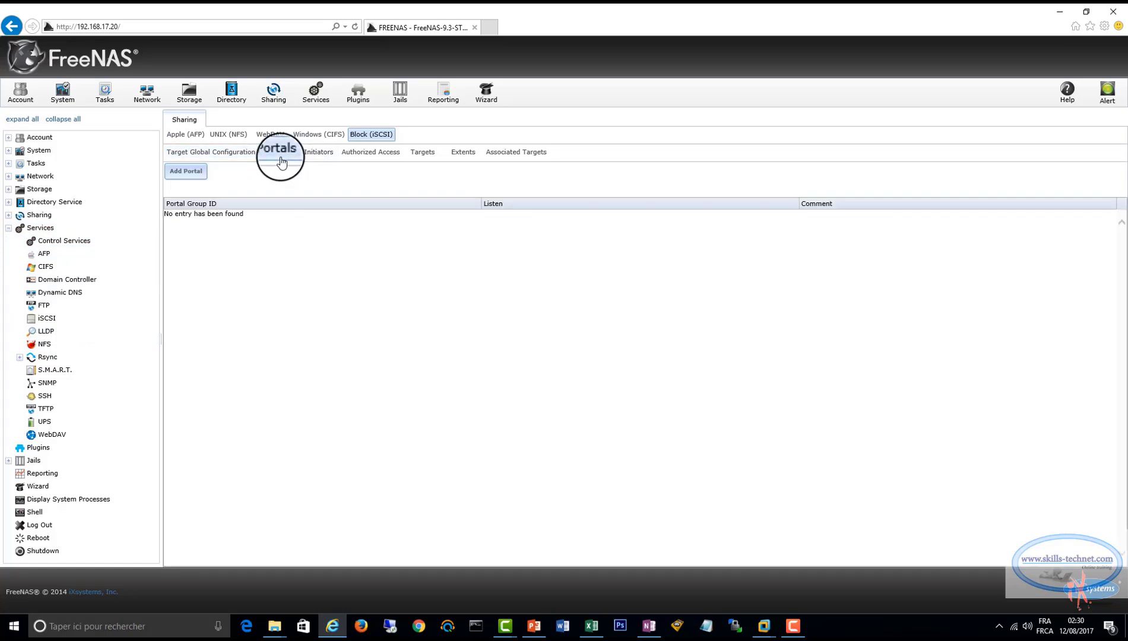
left_click(186, 171)
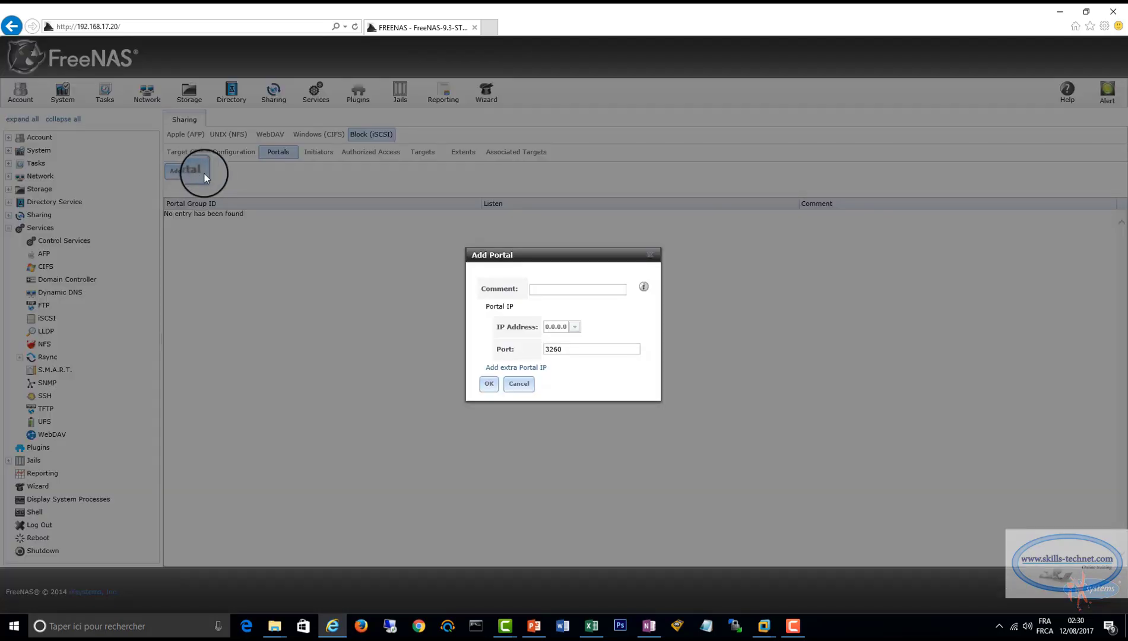
left_click(540, 291)
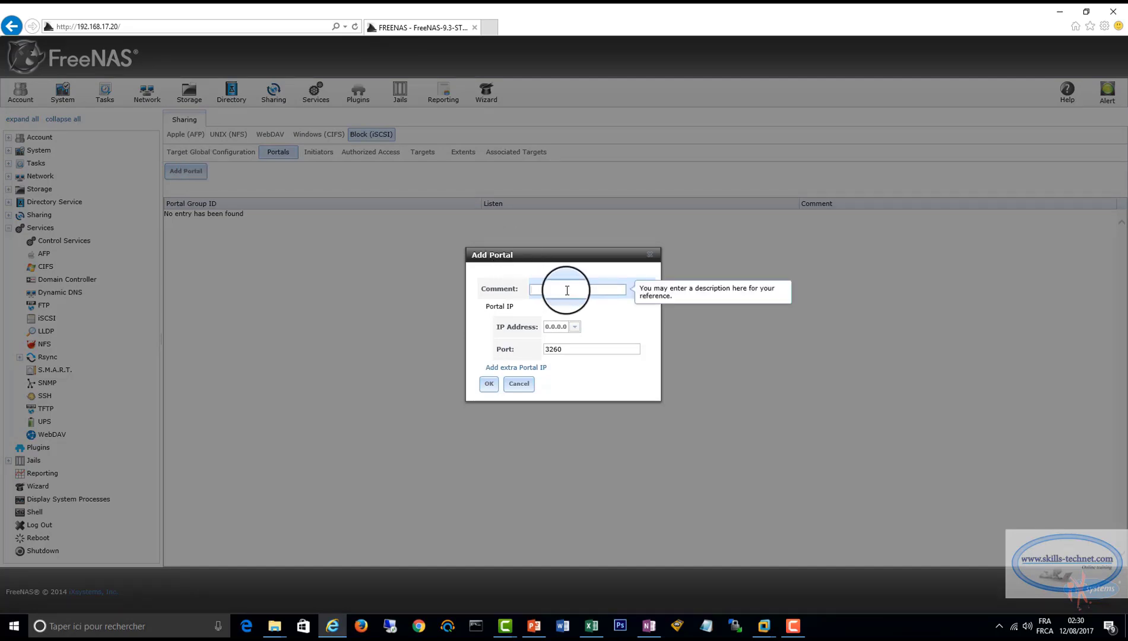
type("s")
key("BackSpace")
type("Stoe1")
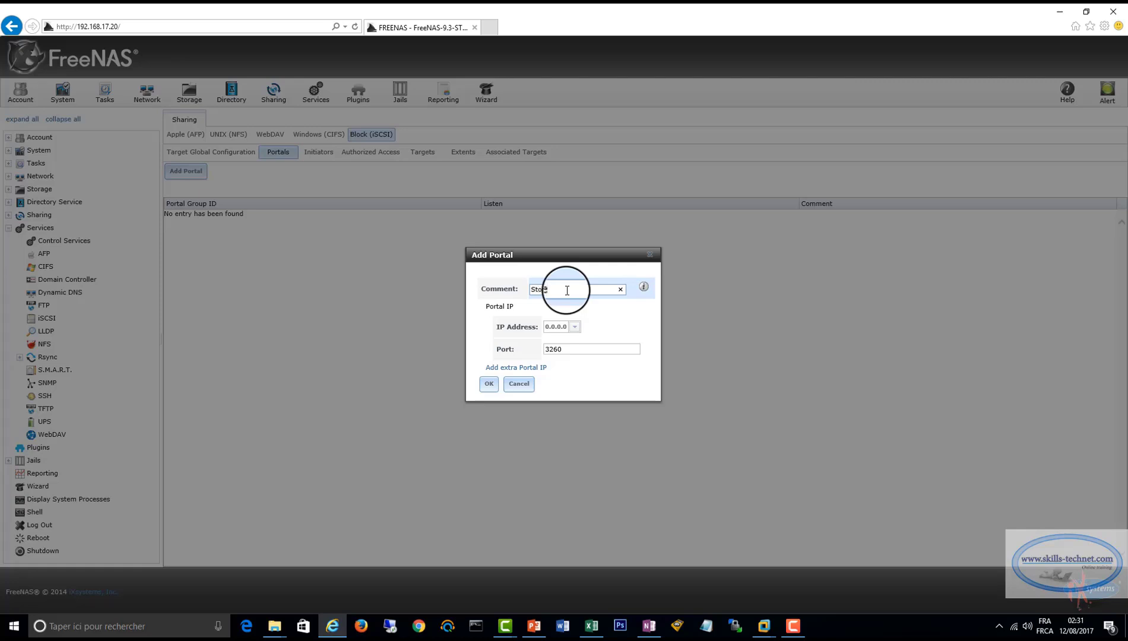
left_click(489, 384)
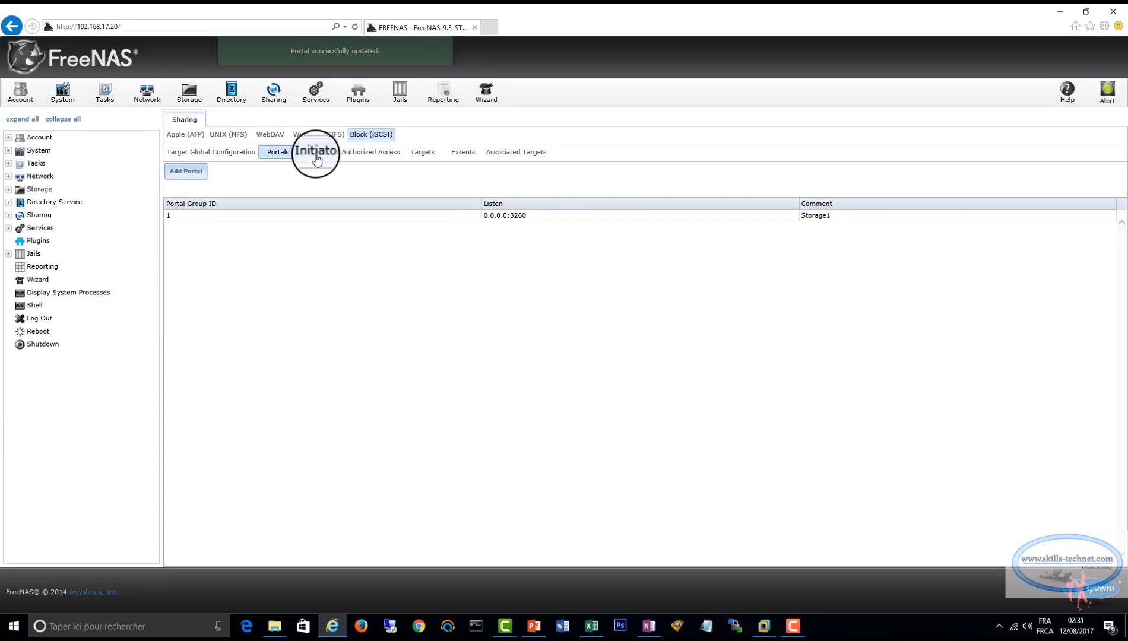
Add an iSCSI initiator group with both initiators and authorized network set to ALL.
left_click(316, 156)
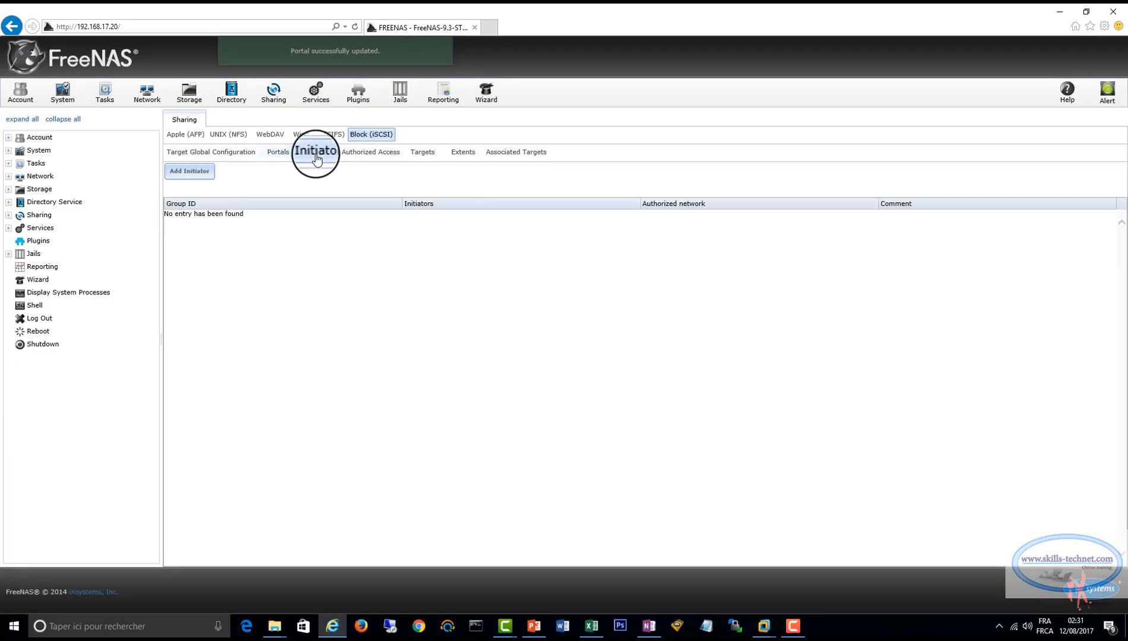
left_click(201, 172)
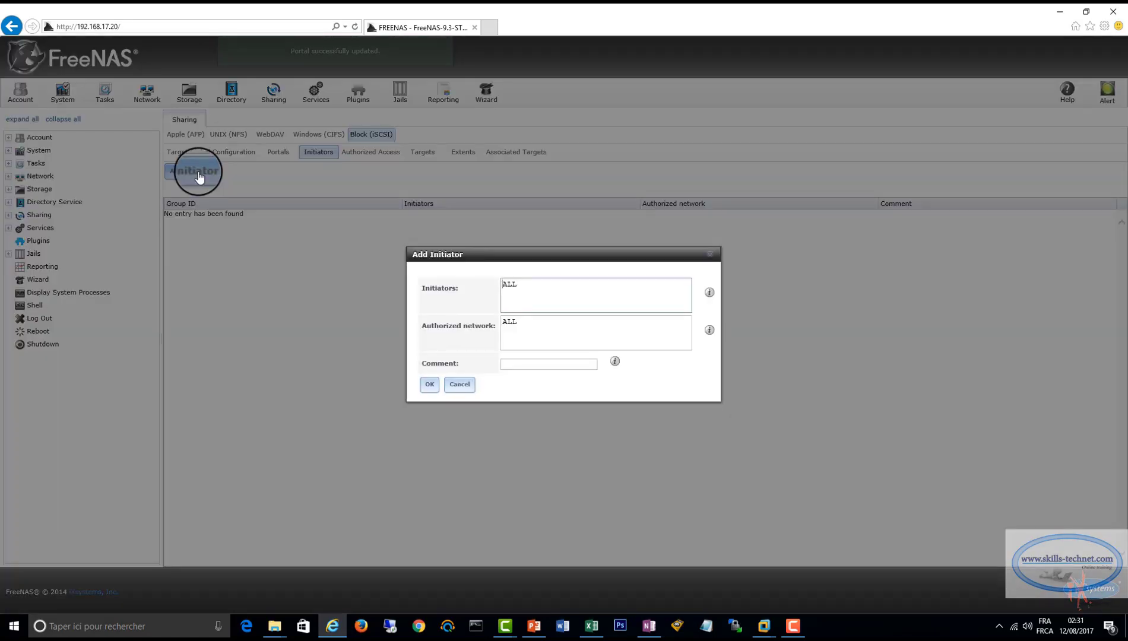
left_click(429, 384)
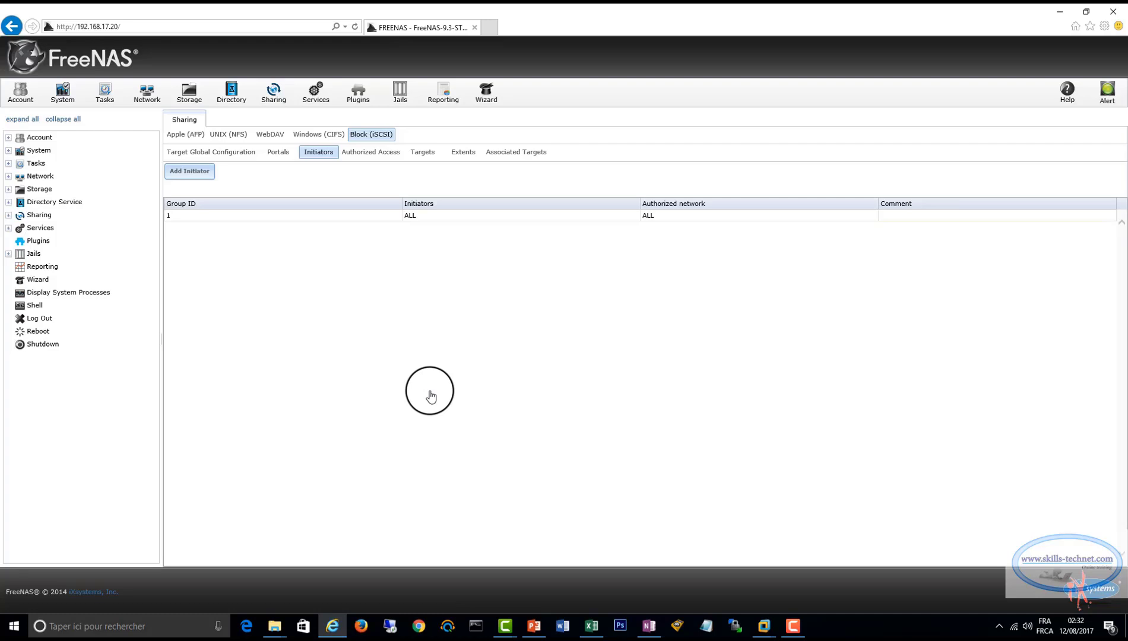
Start a new iSCSI extent of type File and name it Quorum.
left_click(461, 156)
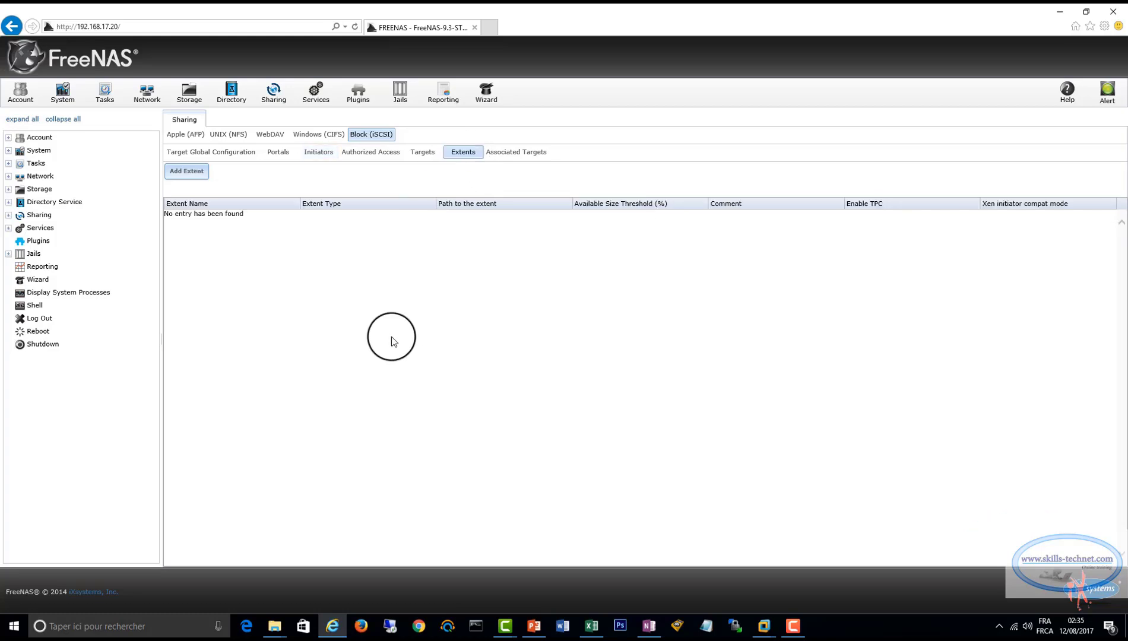
left_click(199, 172)
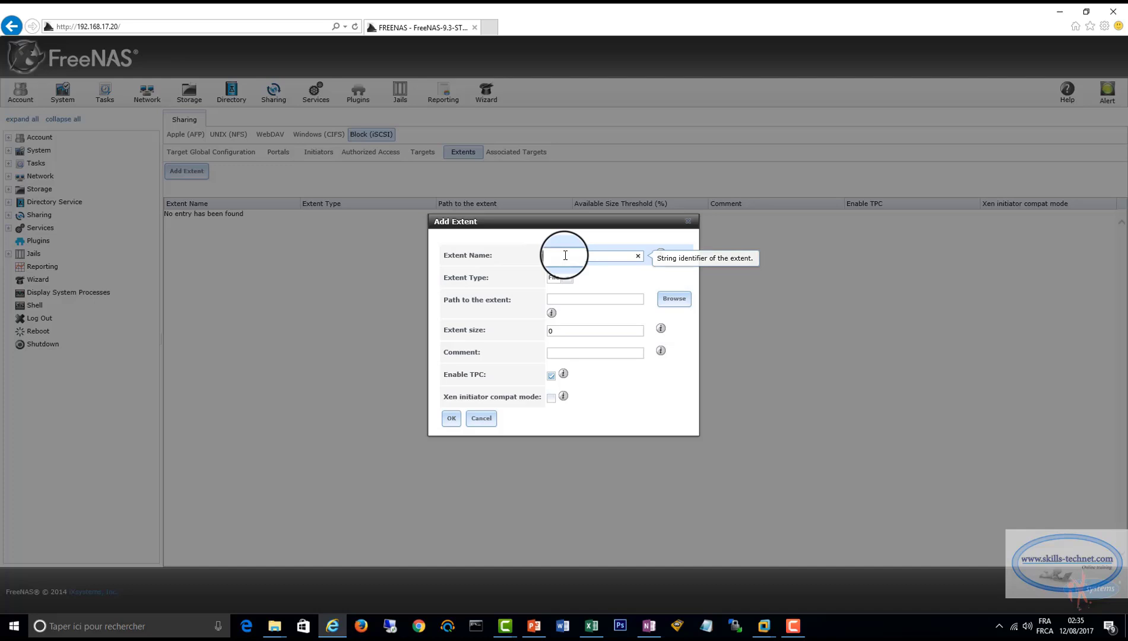
type("Quoru")
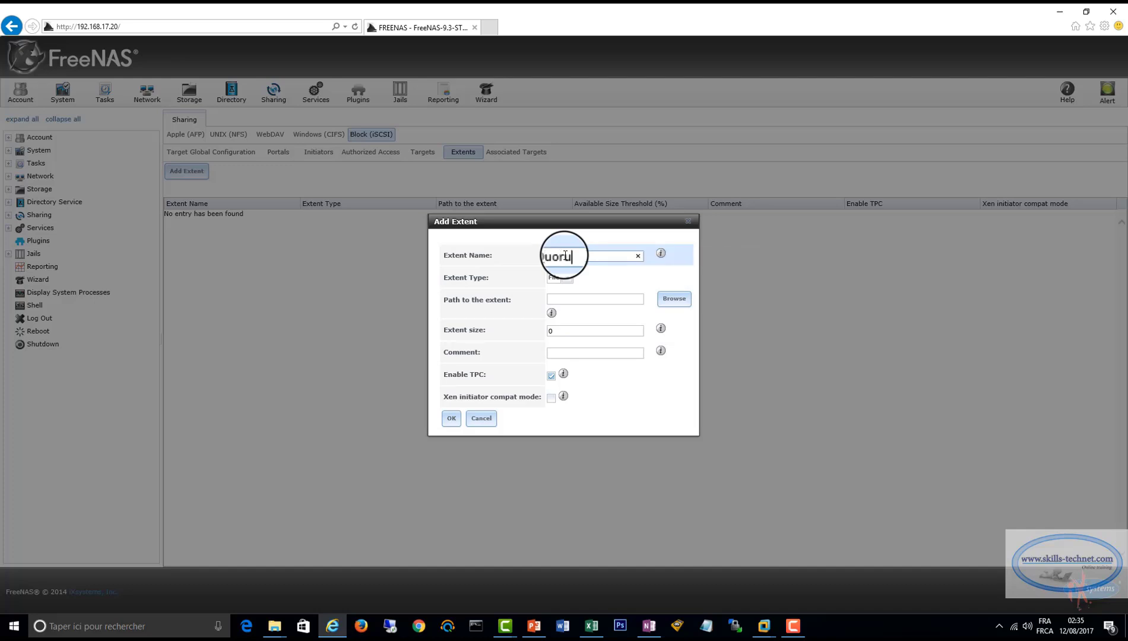
type("m")
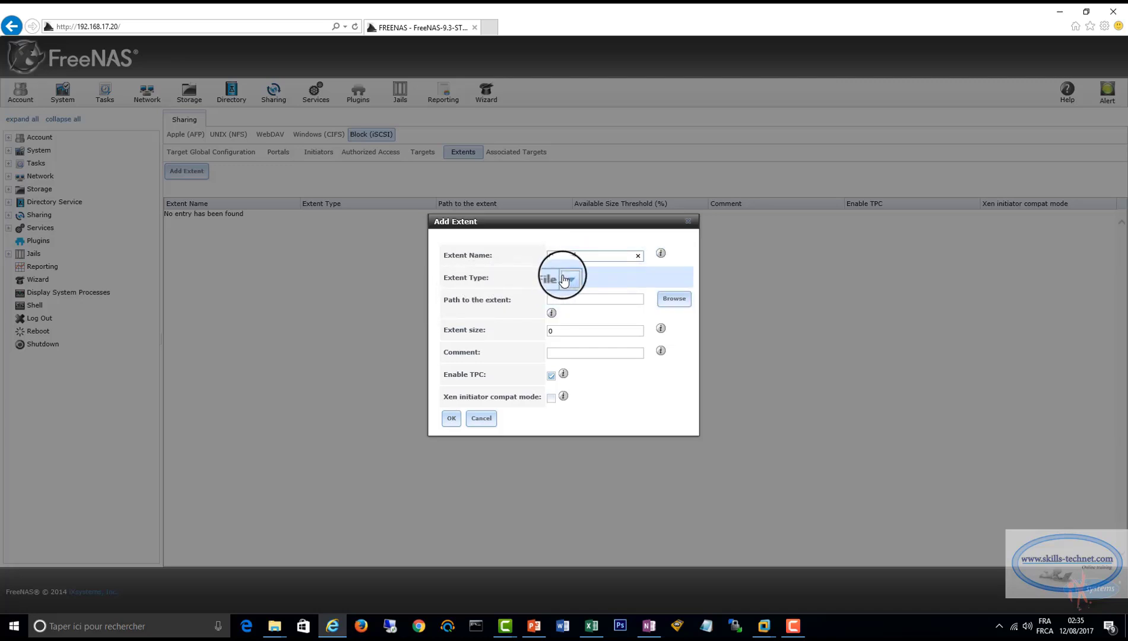
Set the Quorum extent's path to /mnt/Quorum/Quorum, starting from the Quorum volume folder.
left_click(674, 299)
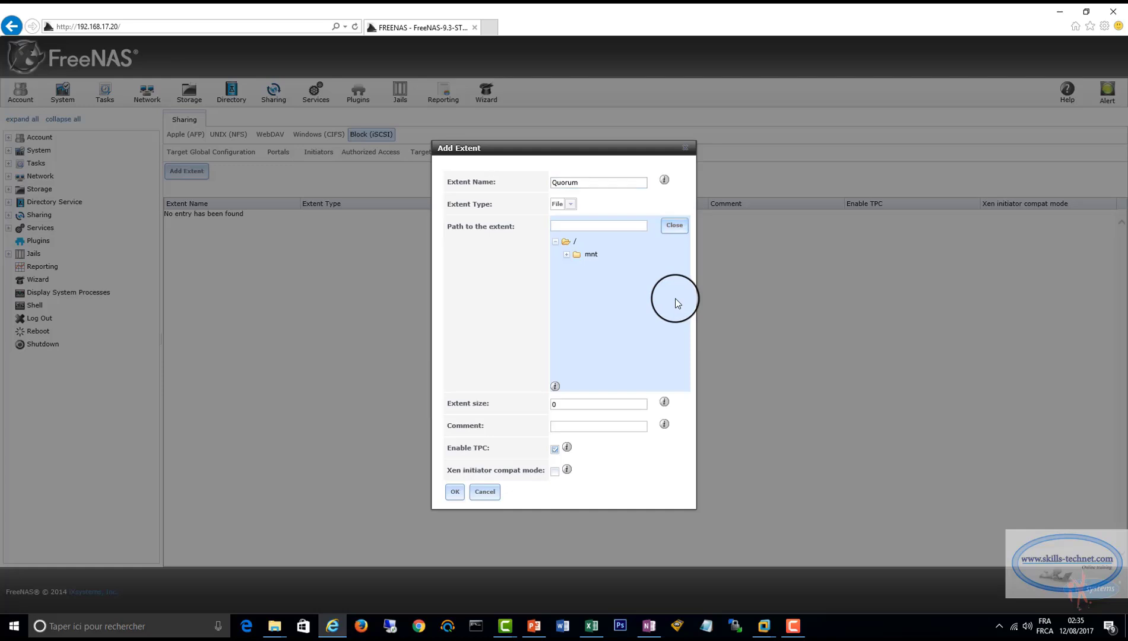
left_click(567, 255)
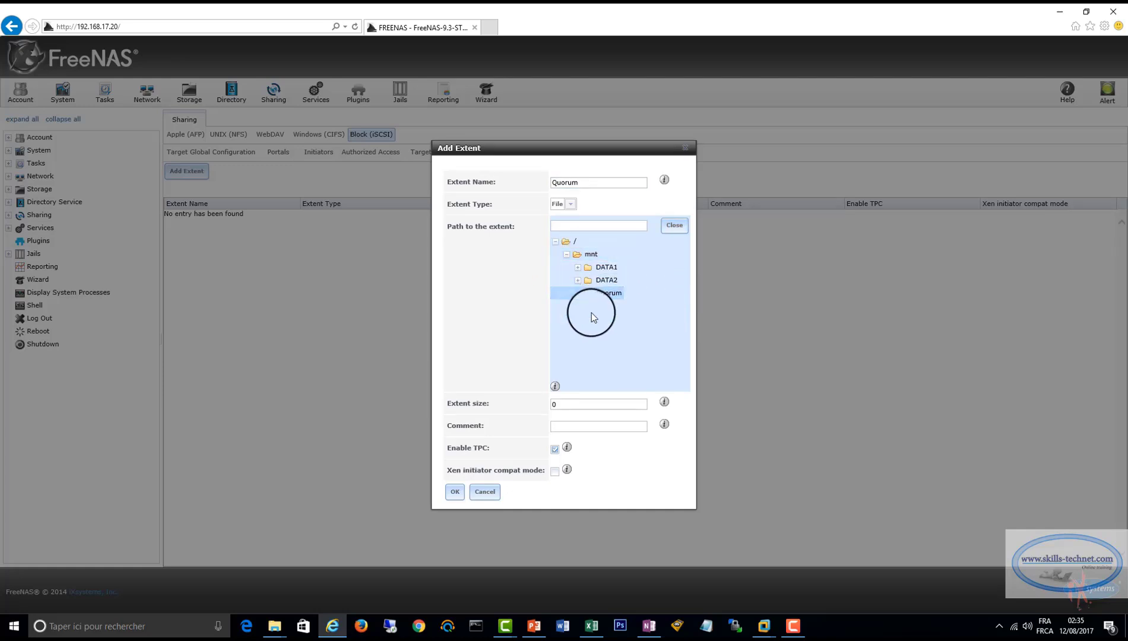
left_click(620, 293)
left_click(607, 224)
type("/Q")
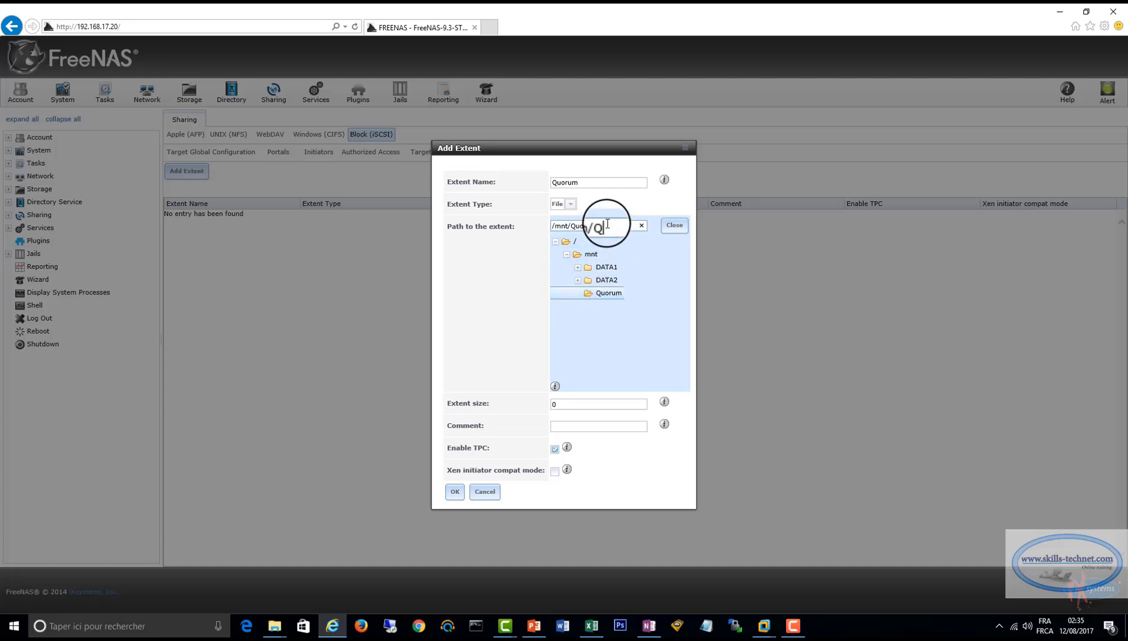
type("uoru")
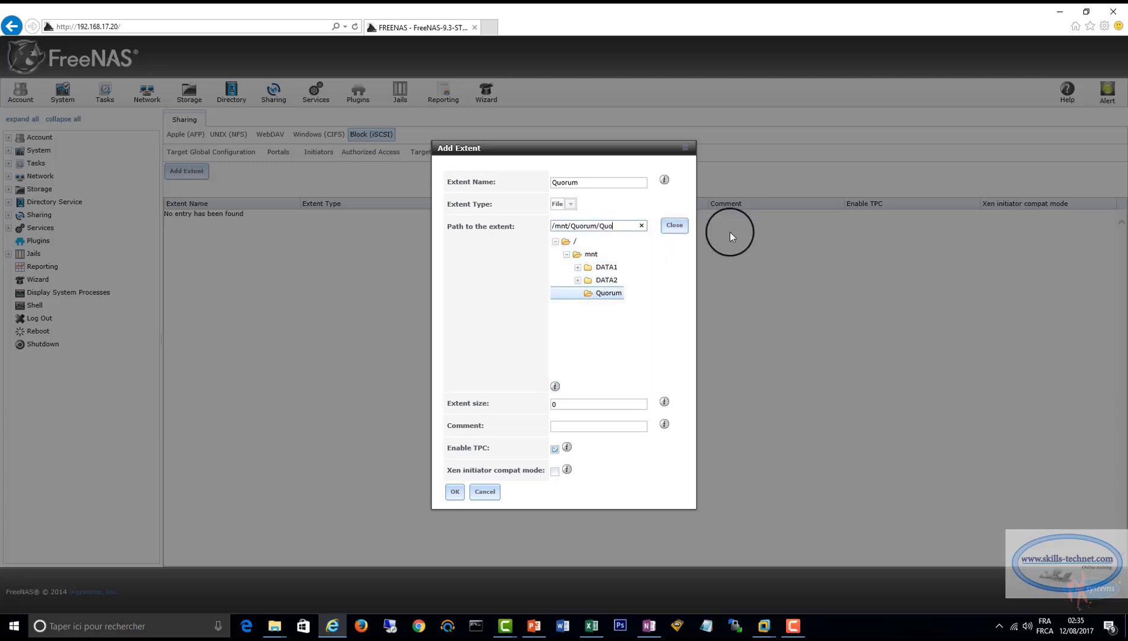
type("m")
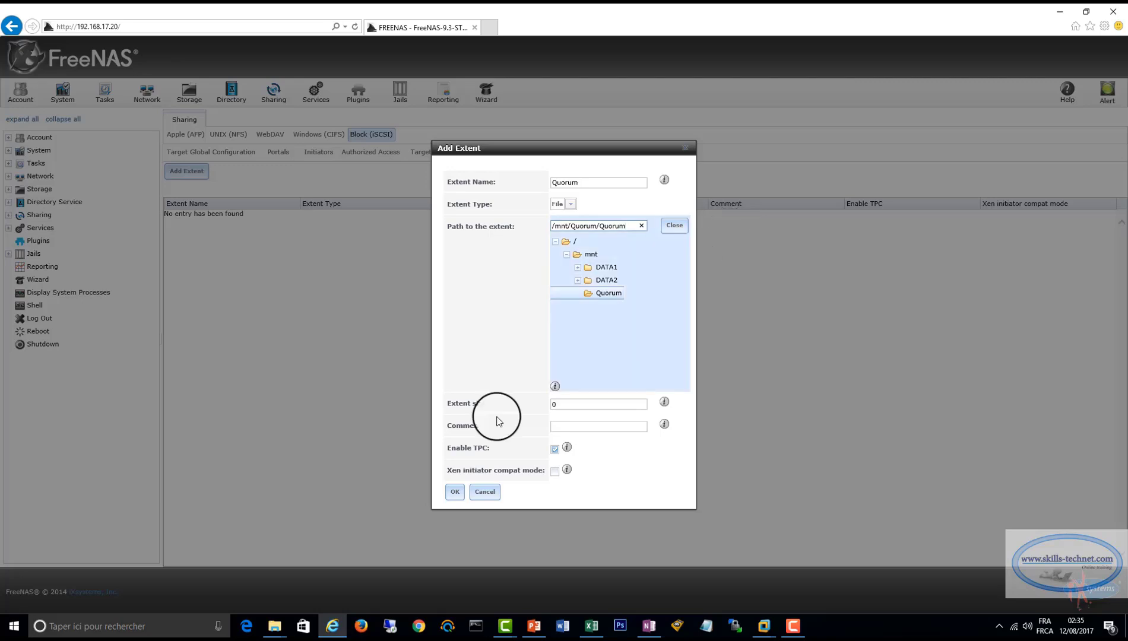
Set the Quorum extent's size to 5GB and save the extent.
left_click(562, 403)
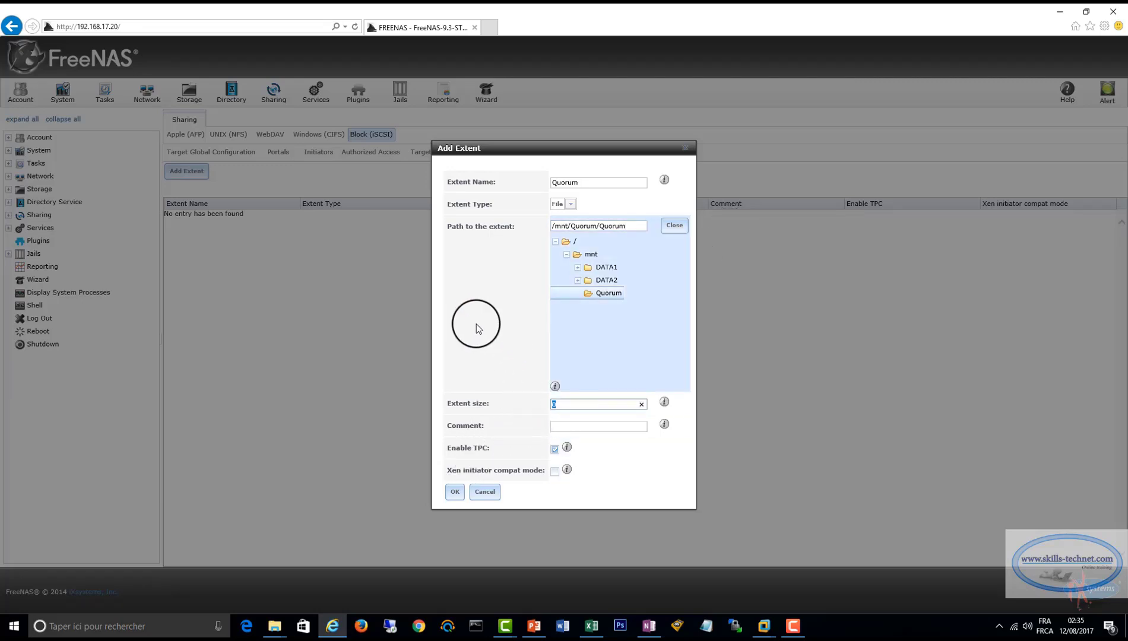
type("5GB")
left_click(455, 492)
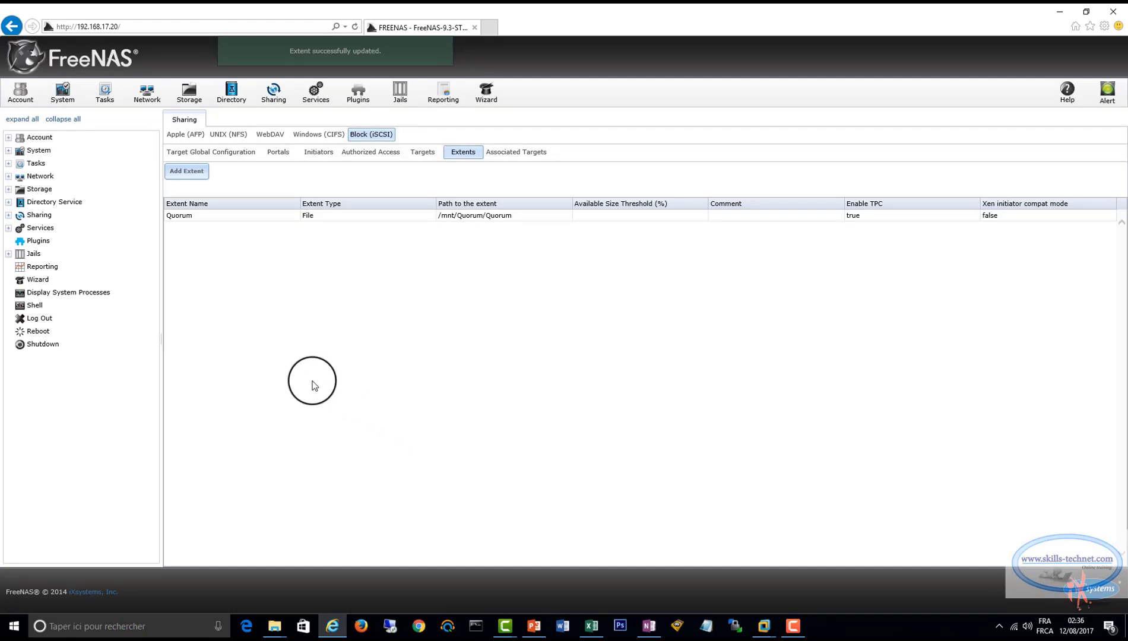
Start a second file extent named DATA1 with the path /mnt/DATA1/DATA1.
left_click(187, 171)
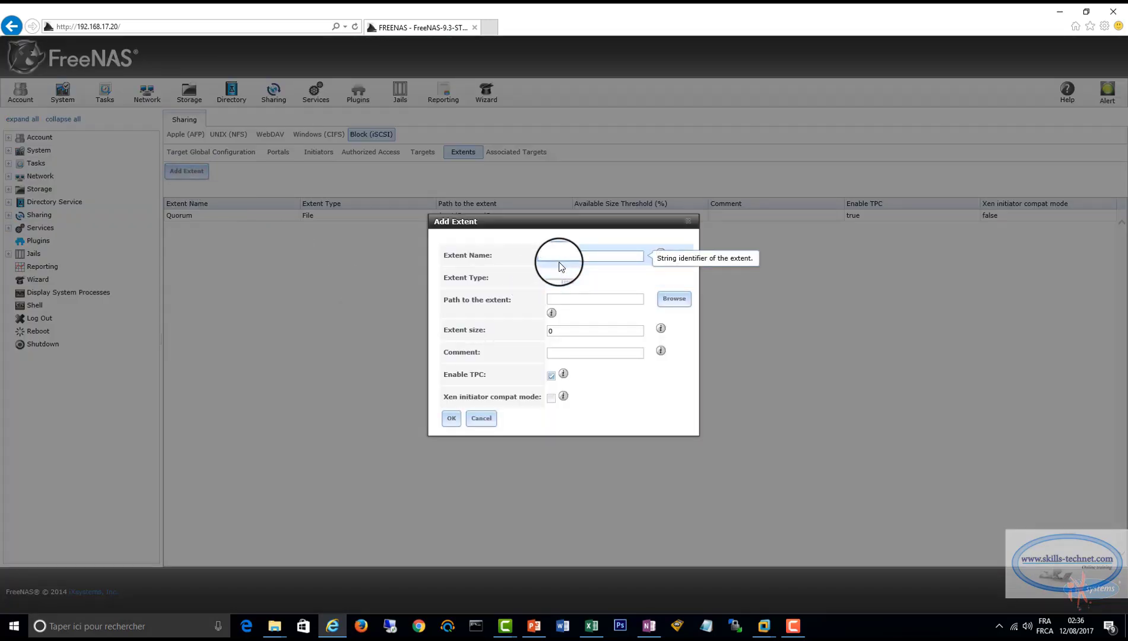
type("DATA1")
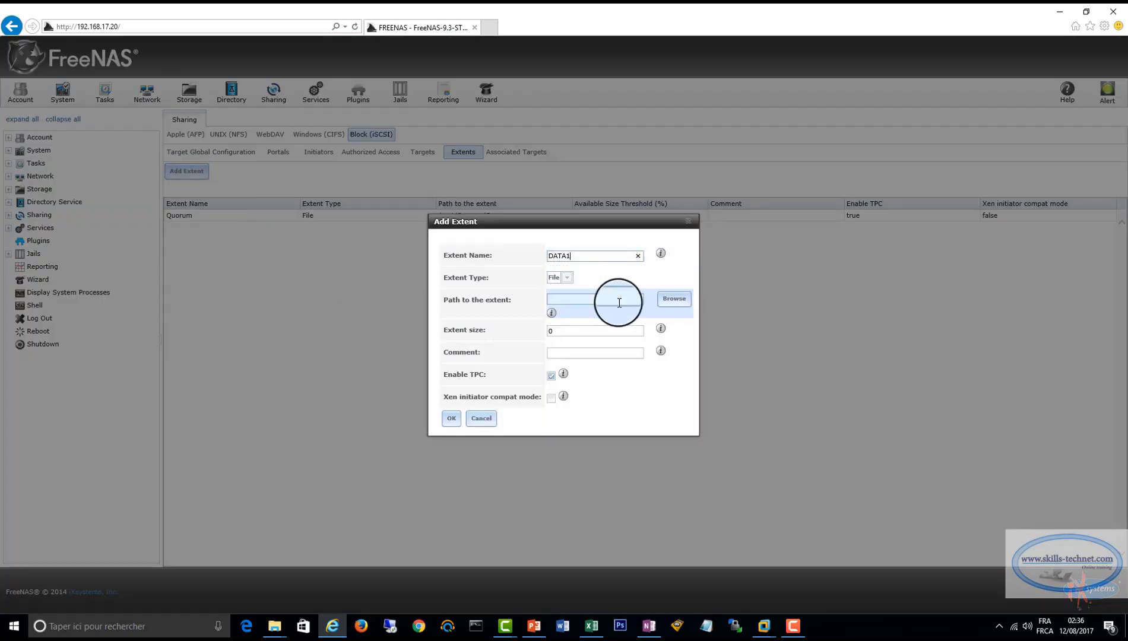
left_click(674, 299)
left_click(567, 254)
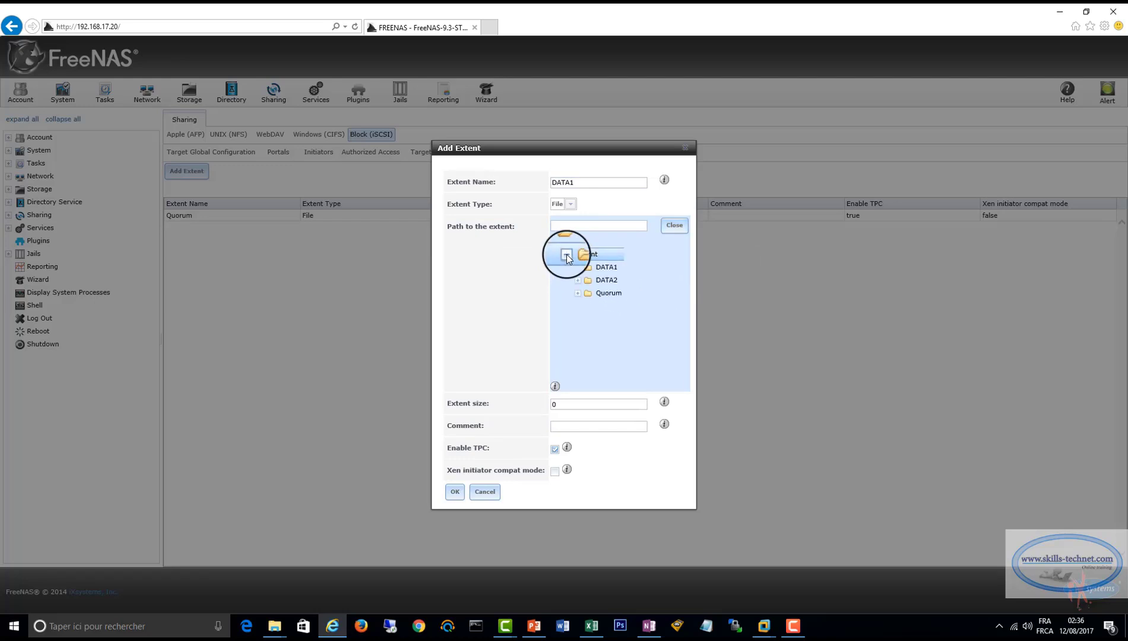
left_click(601, 270)
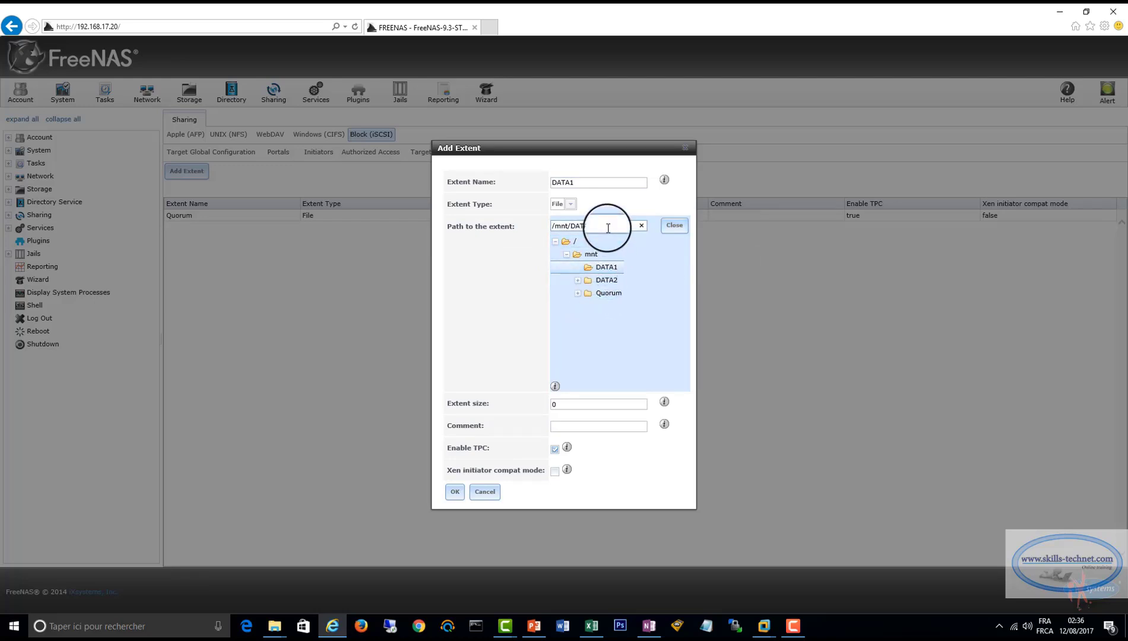
type("DATA1")
Set the DATA1 extent's size to 142GB and save the extent.
left_click(549, 404)
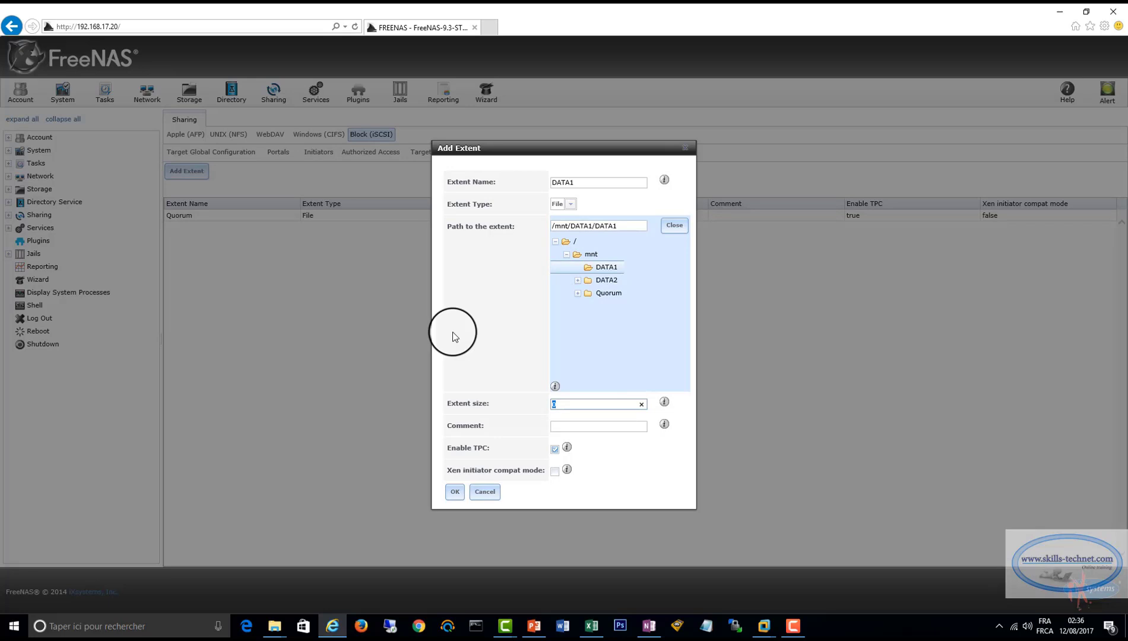
type("142GB")
left_click(455, 492)
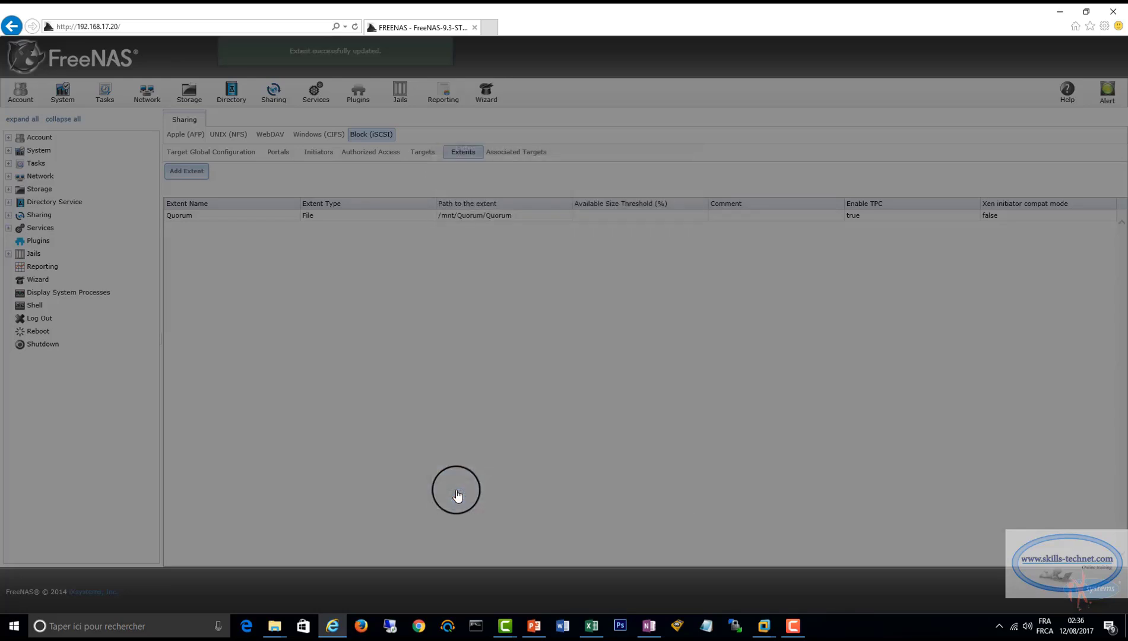
Start a third file extent named DATA2 with the path /mnt/DATA2/DATA2.
left_click(181, 173)
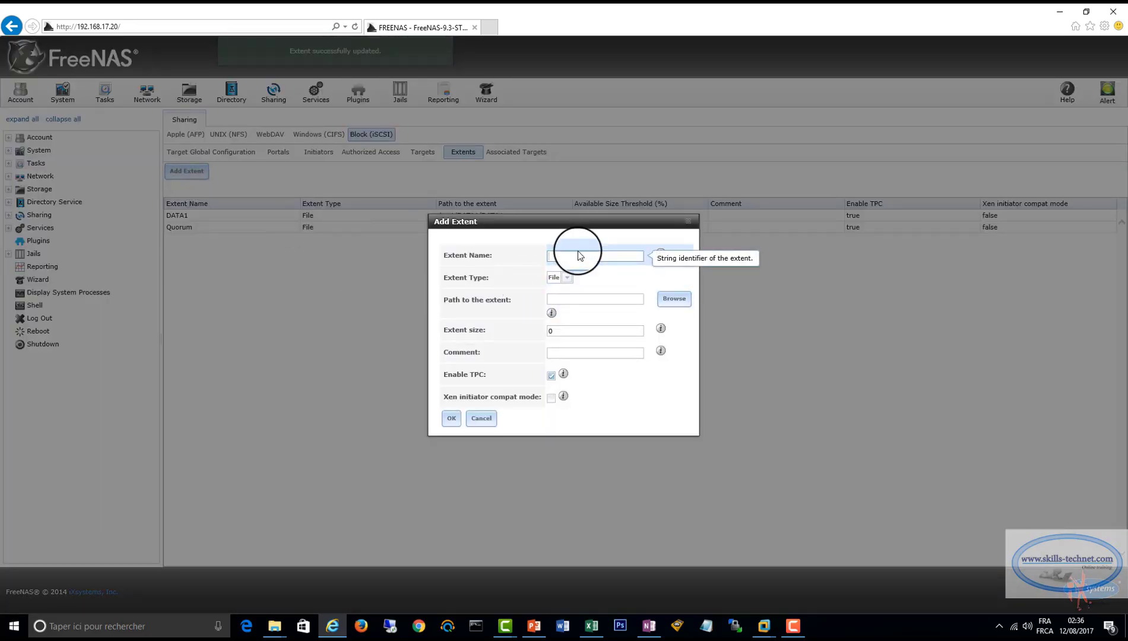
type("DATA2")
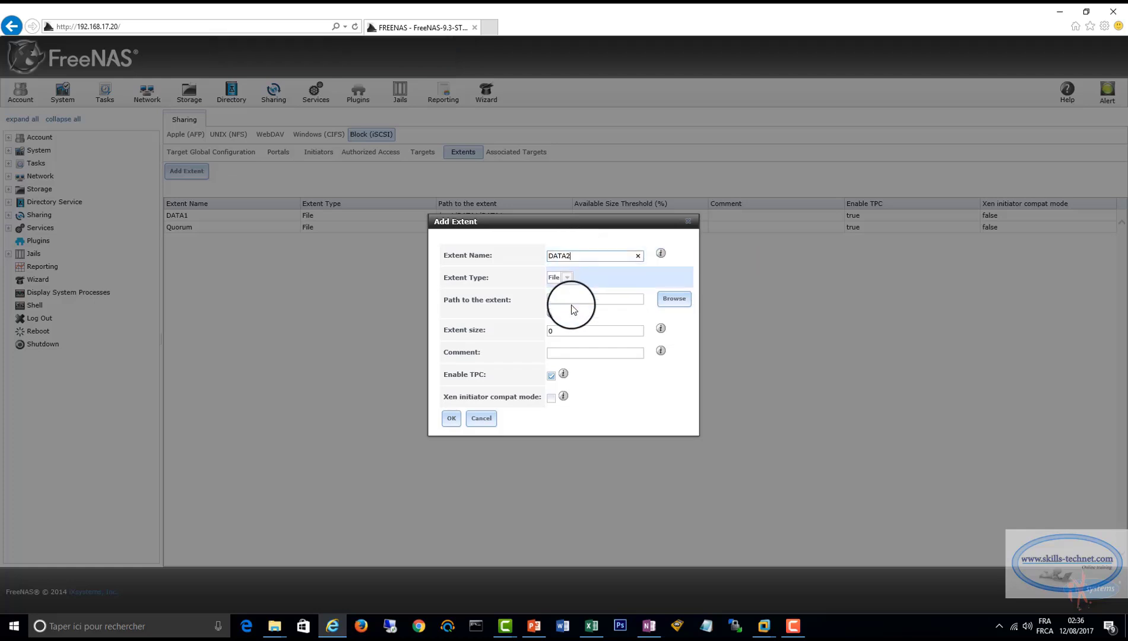
left_click(672, 298)
left_click(566, 251)
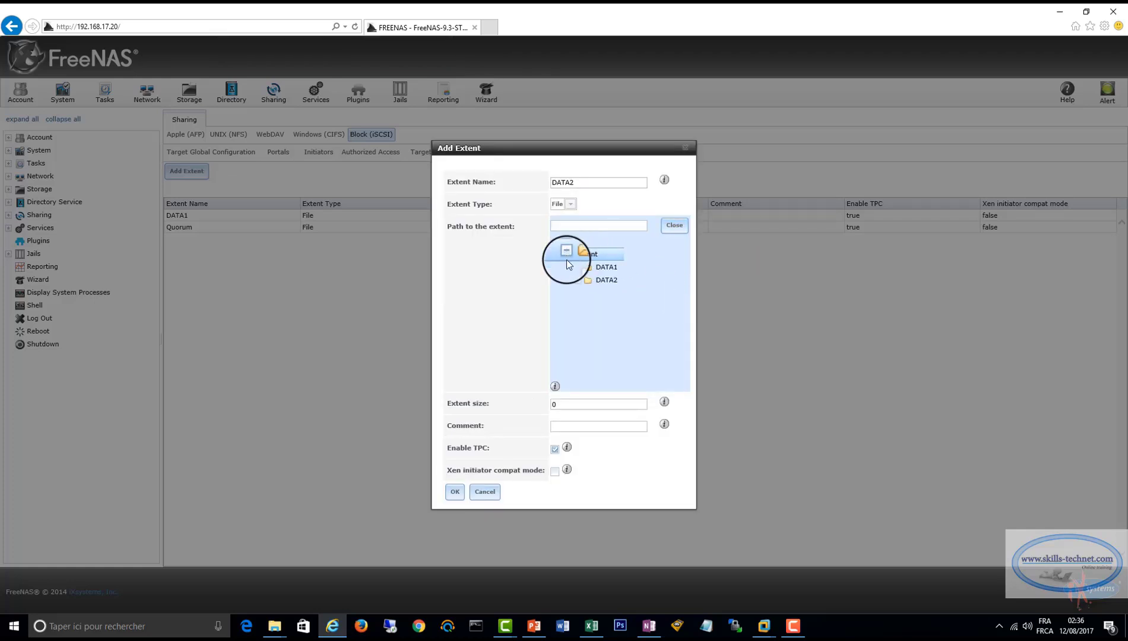
left_click(606, 280)
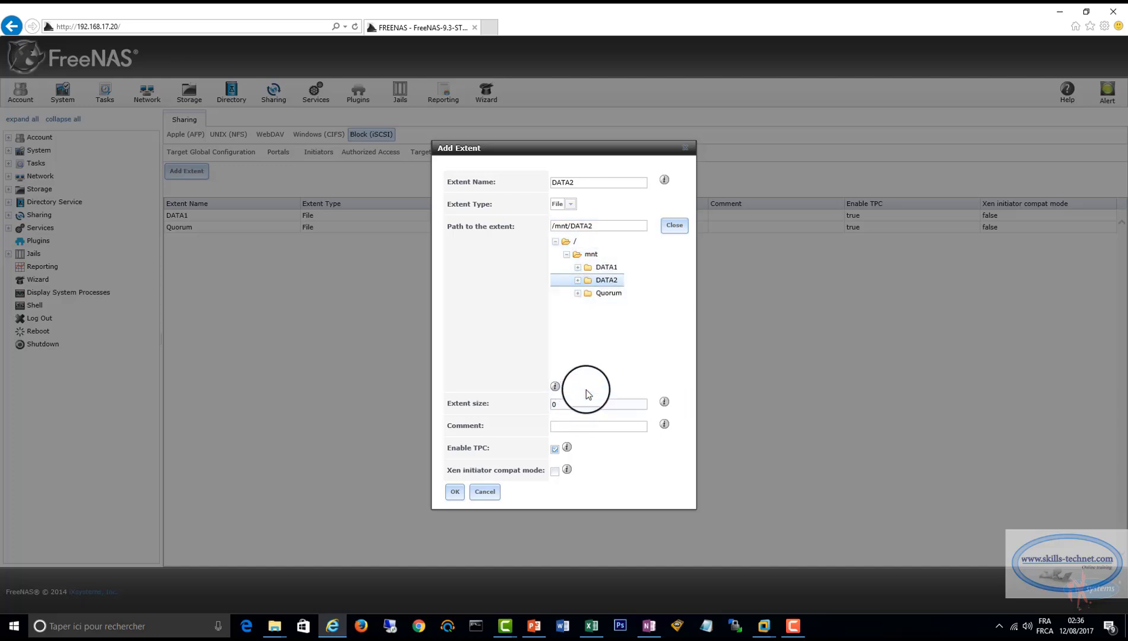
left_click(608, 227)
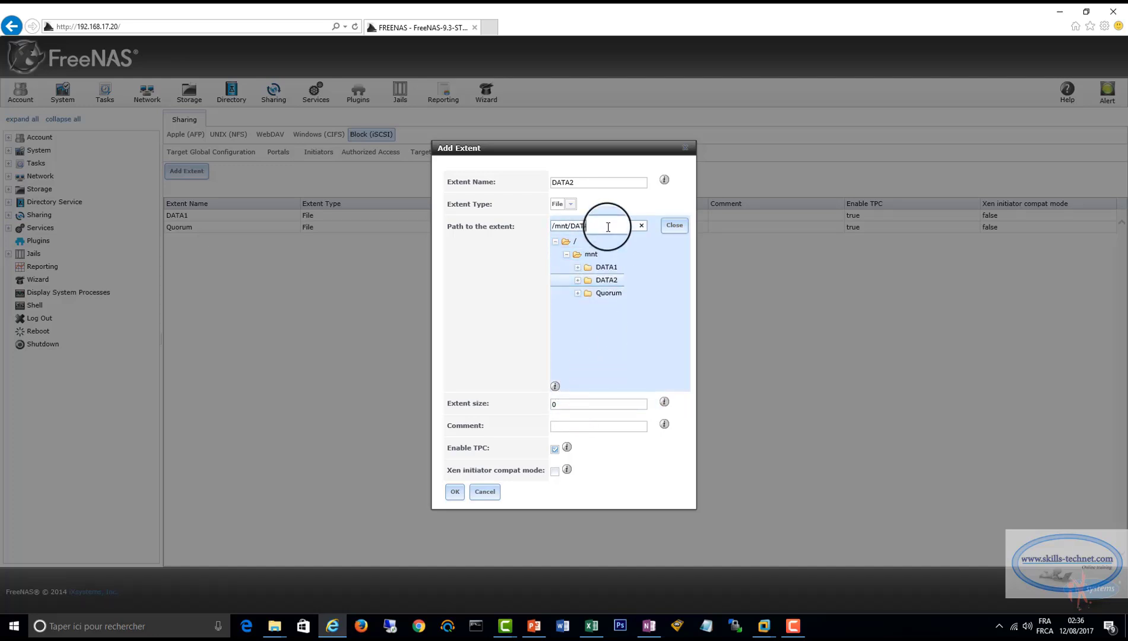
type("DATA2/DATA2")
Set the DATA2 extent's size to 142GB and save the extent.
left_click(569, 406)
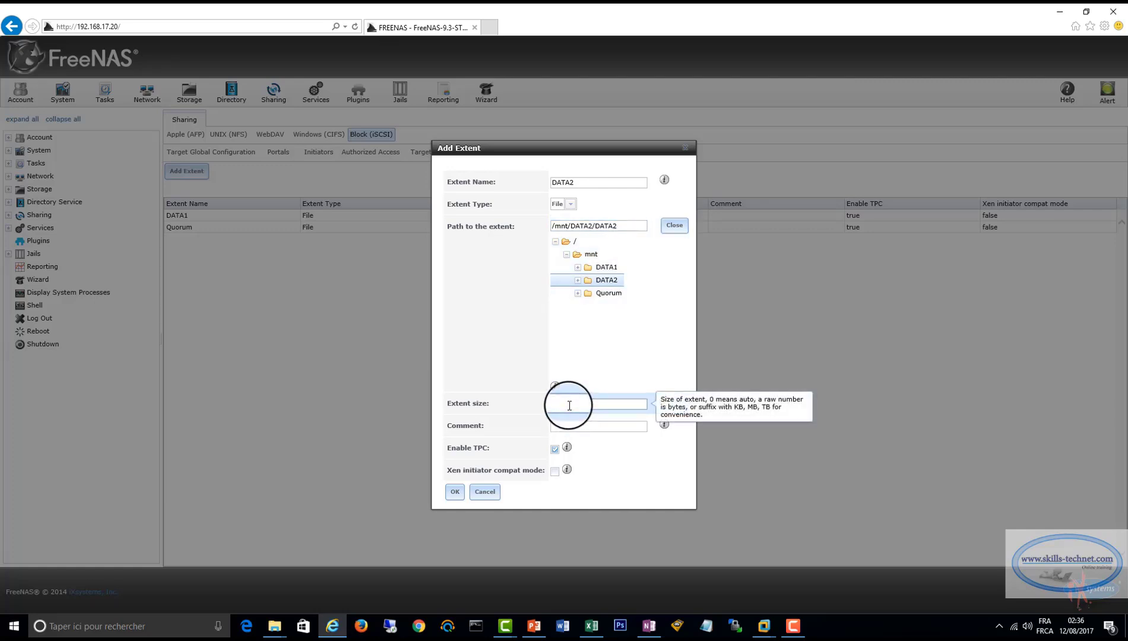
type("42G")
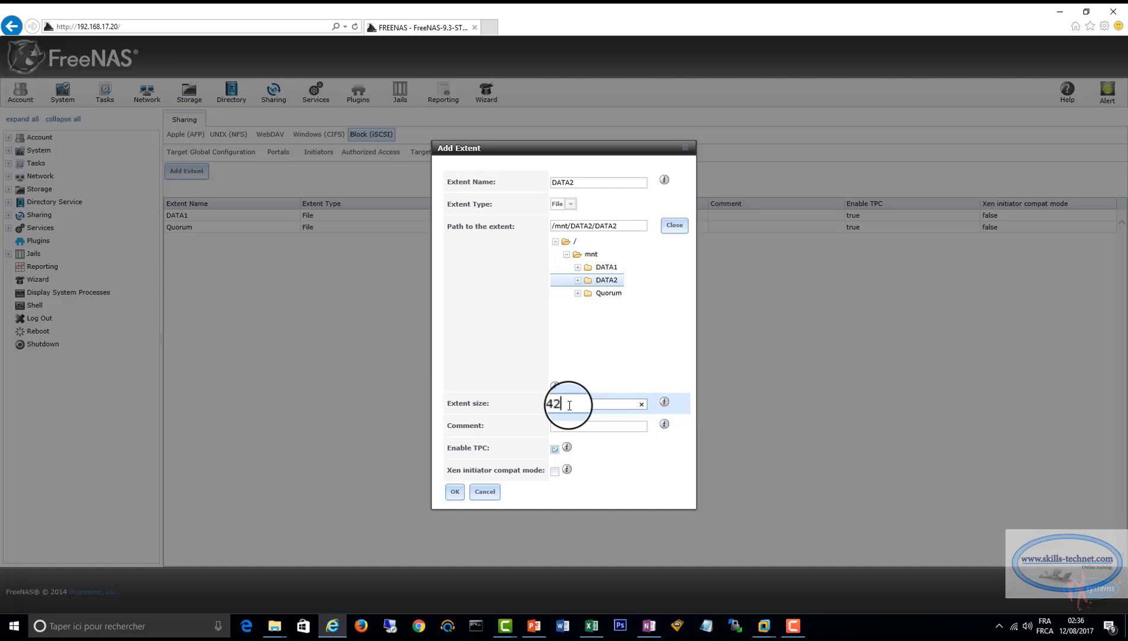
type("B")
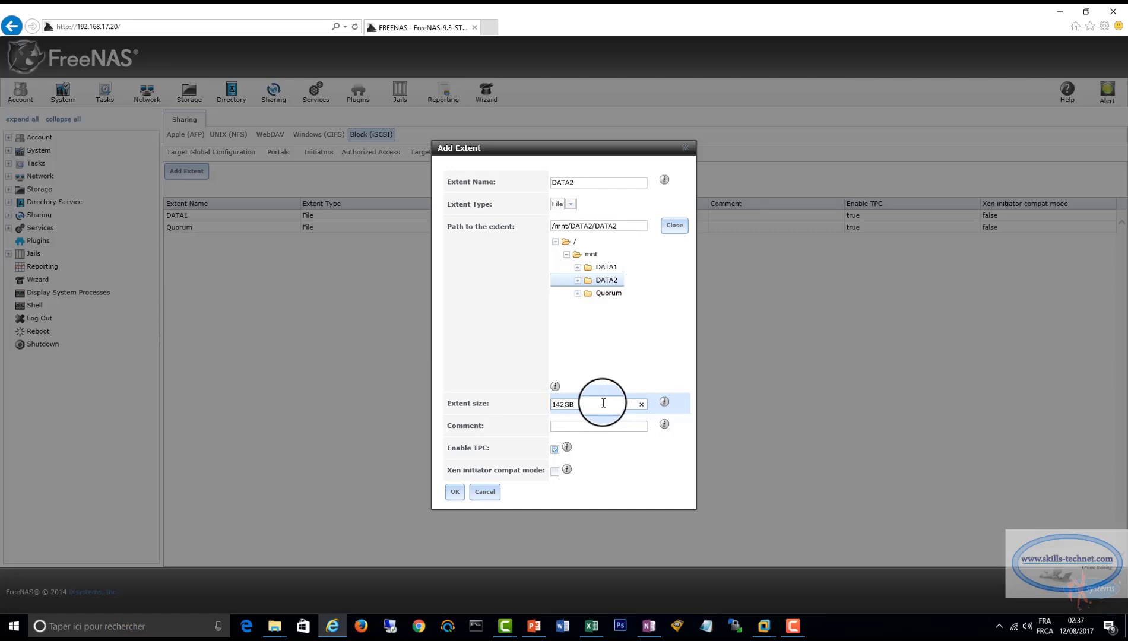
left_click(454, 492)
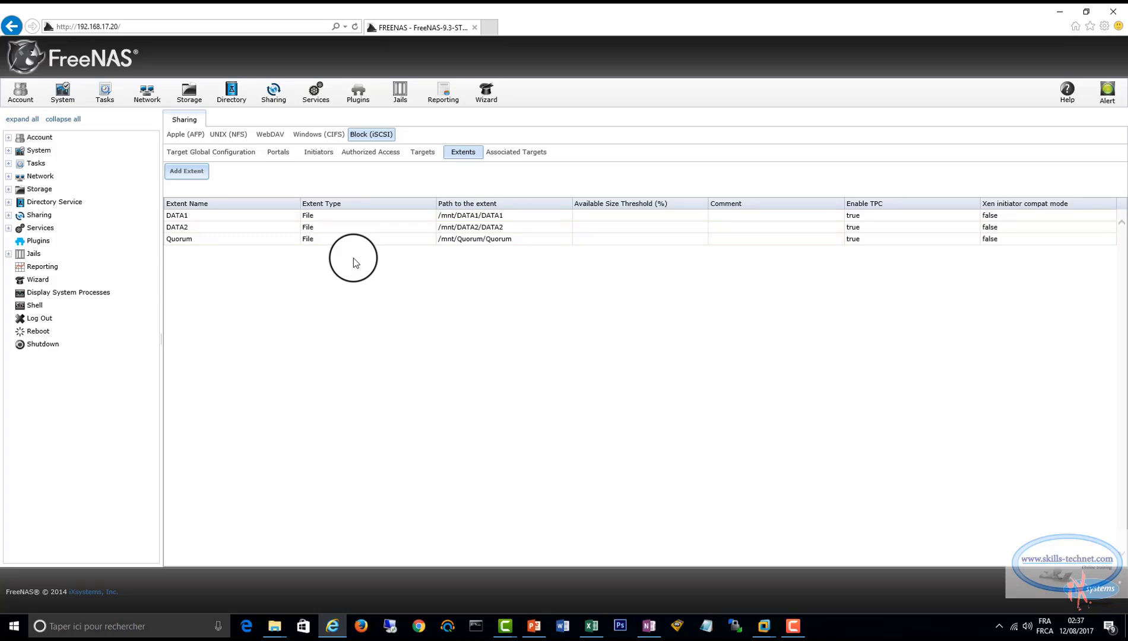
Start a new iSCSI target named Quorum.
left_click(421, 152)
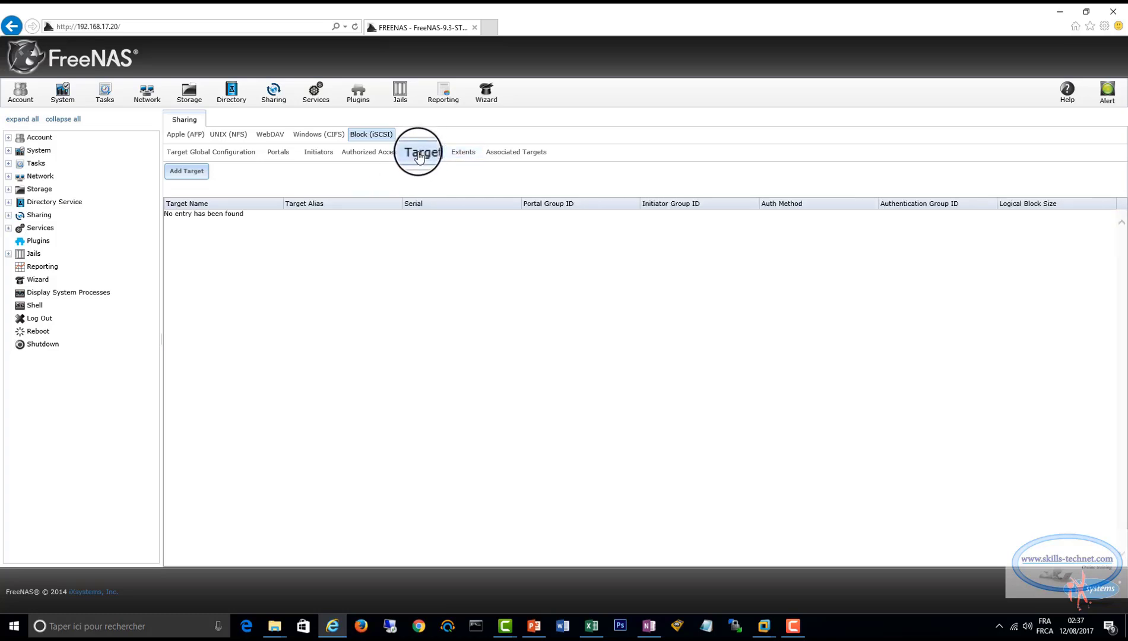
left_click(178, 172)
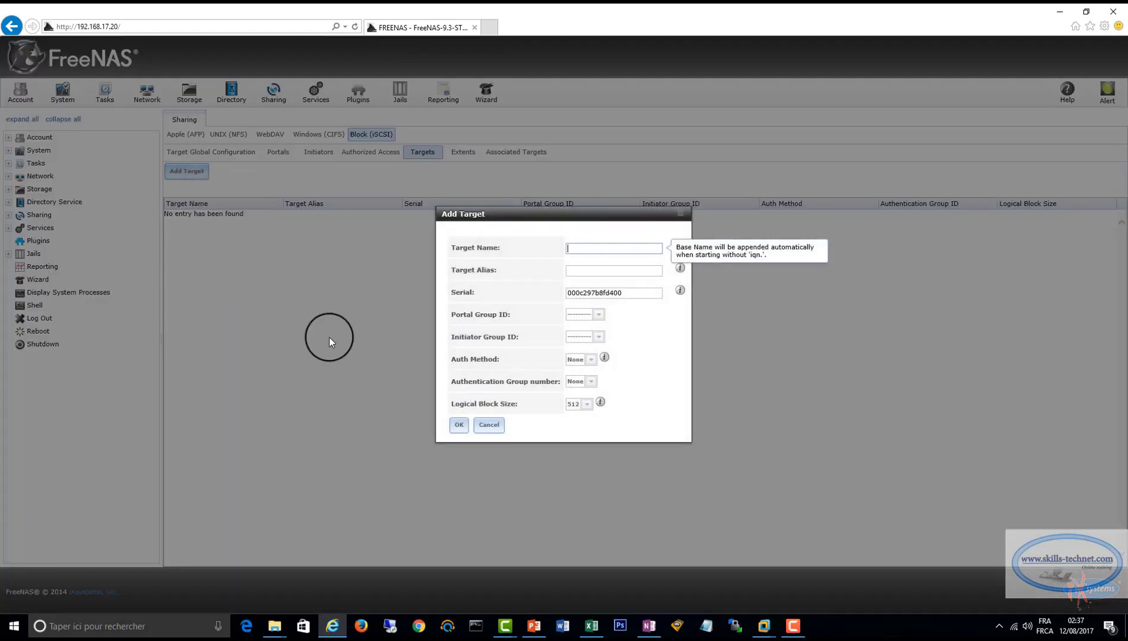
left_click(581, 245)
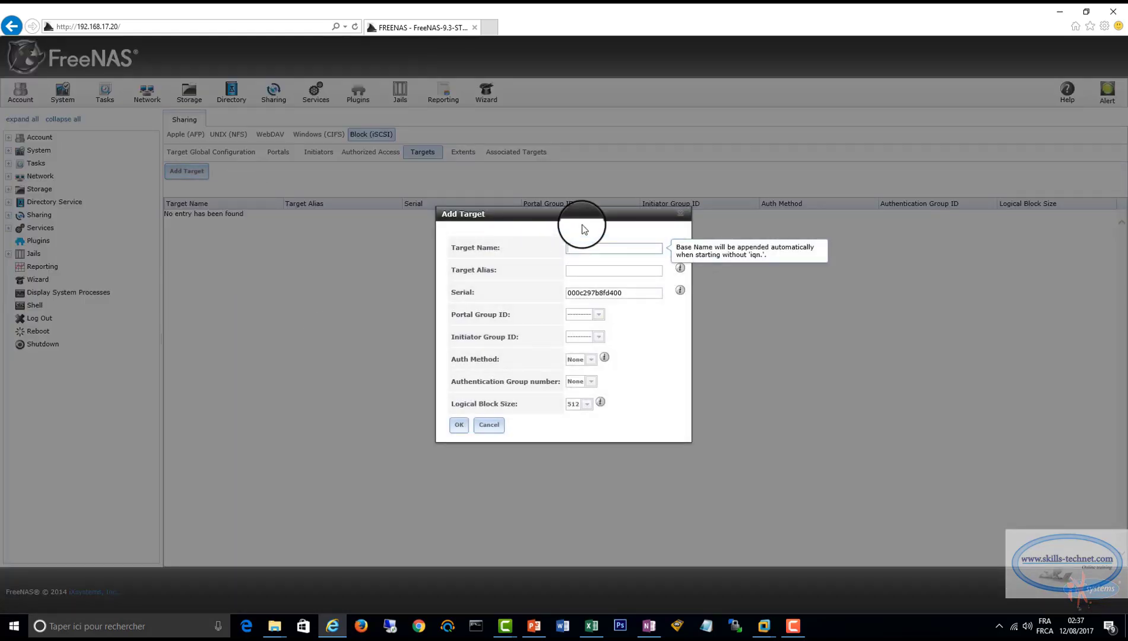
type("q")
key("BackSpace")
type("Quoru")
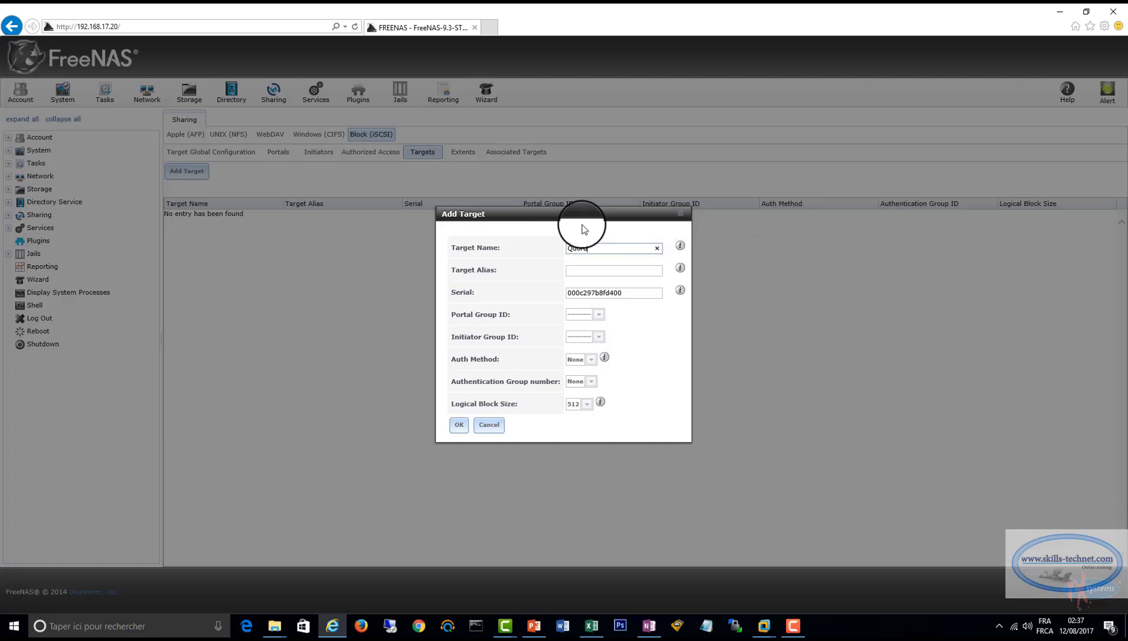
type("m")
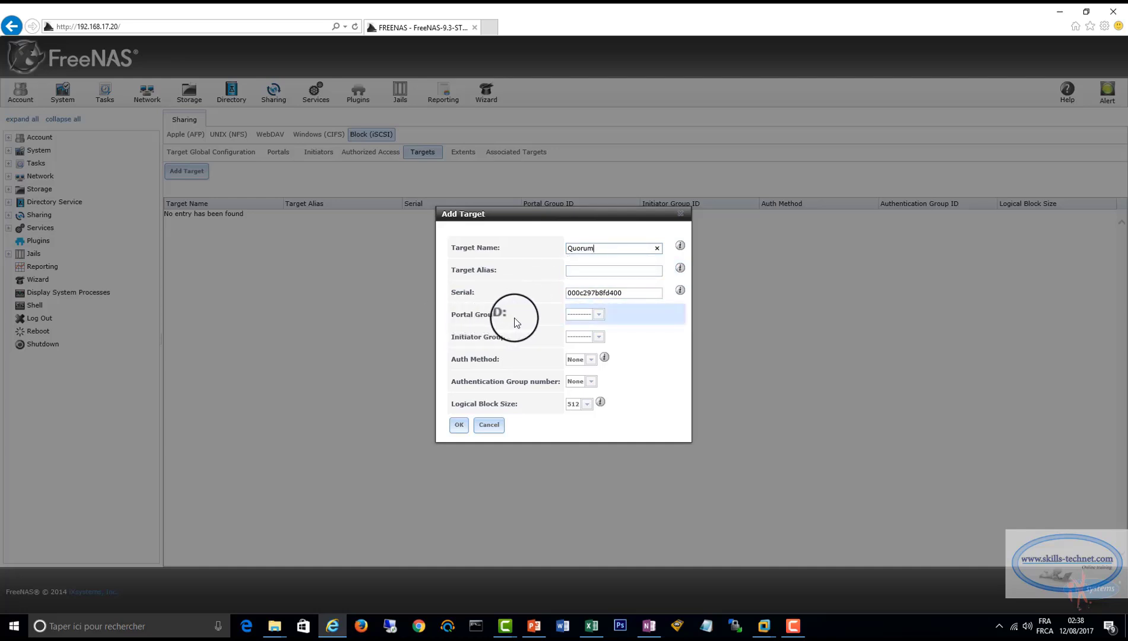
Assign portal group 1 (Storage1) and initiator group 1 to the Quorum target and save it.
left_click(599, 315)
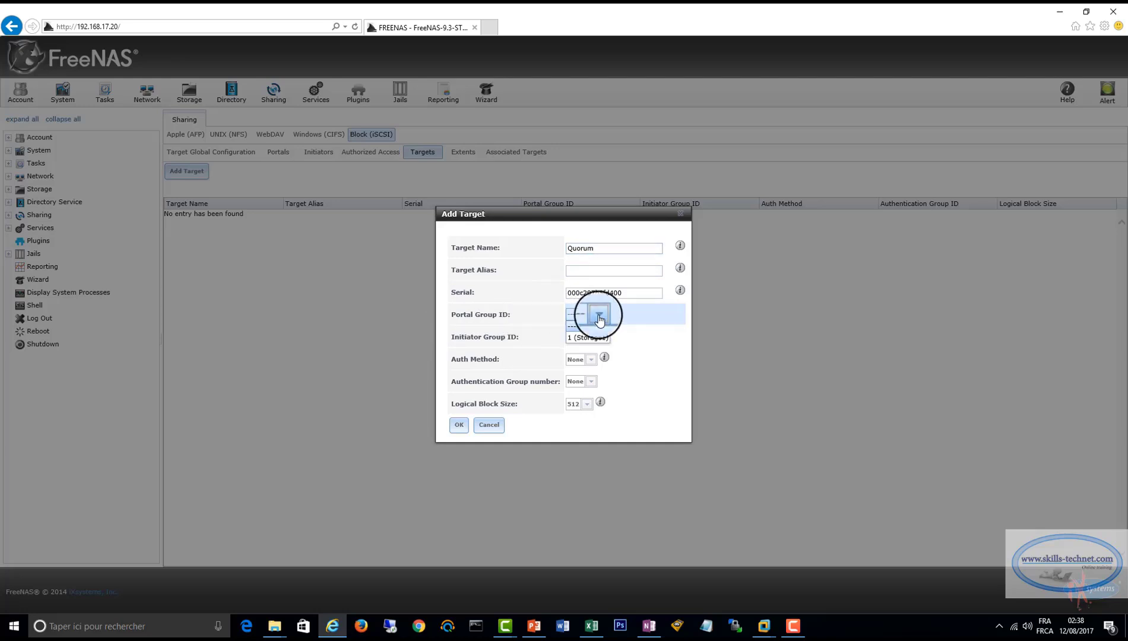
left_click(588, 337)
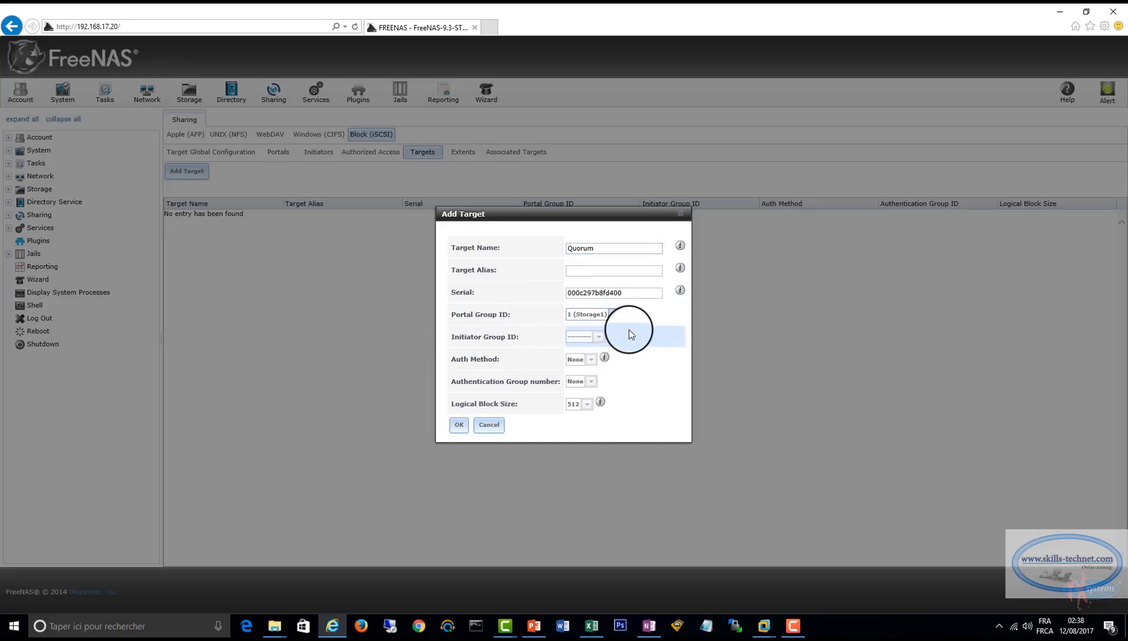
left_click(599, 341)
left_click(595, 354)
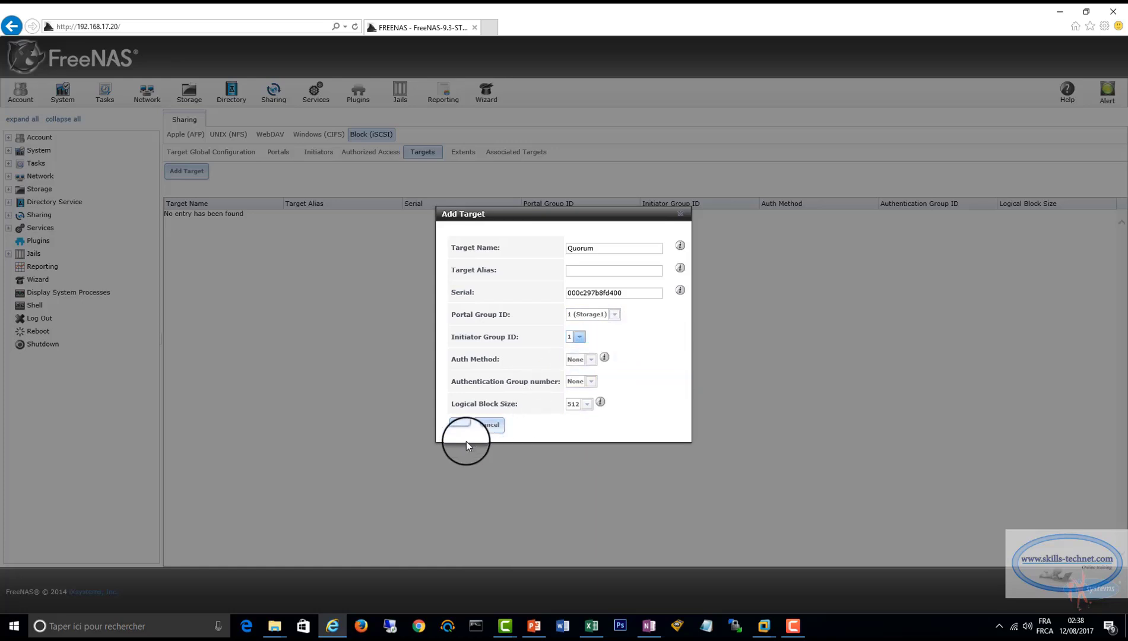
left_click(459, 425)
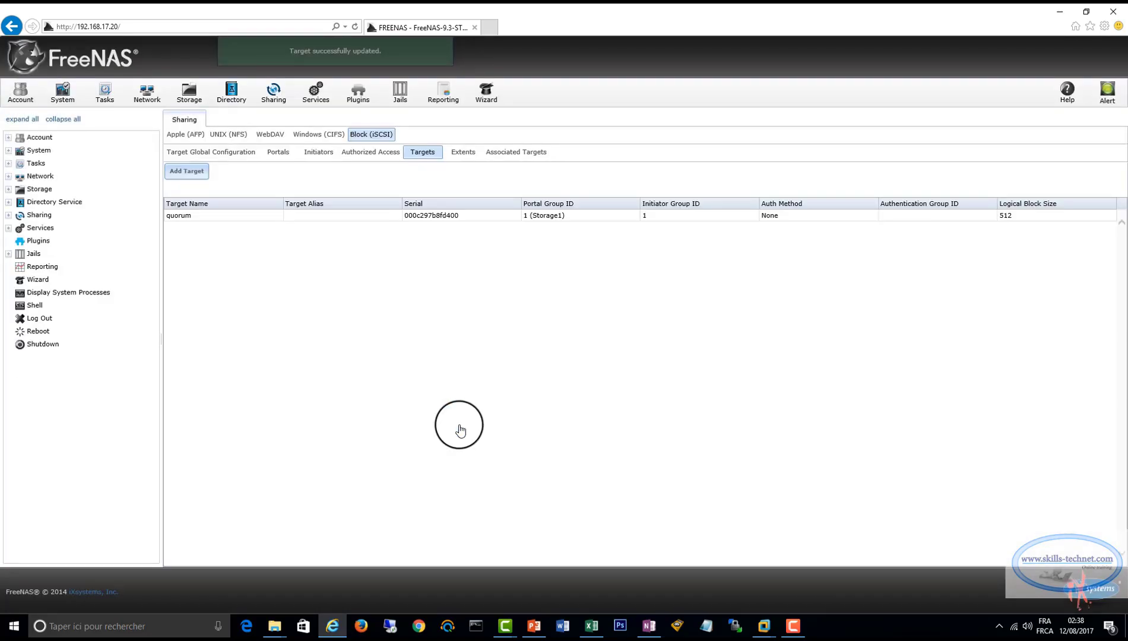
Add a target named DATA1 with portal group 1 (Storage1) and initiator group 1.
left_click(186, 171)
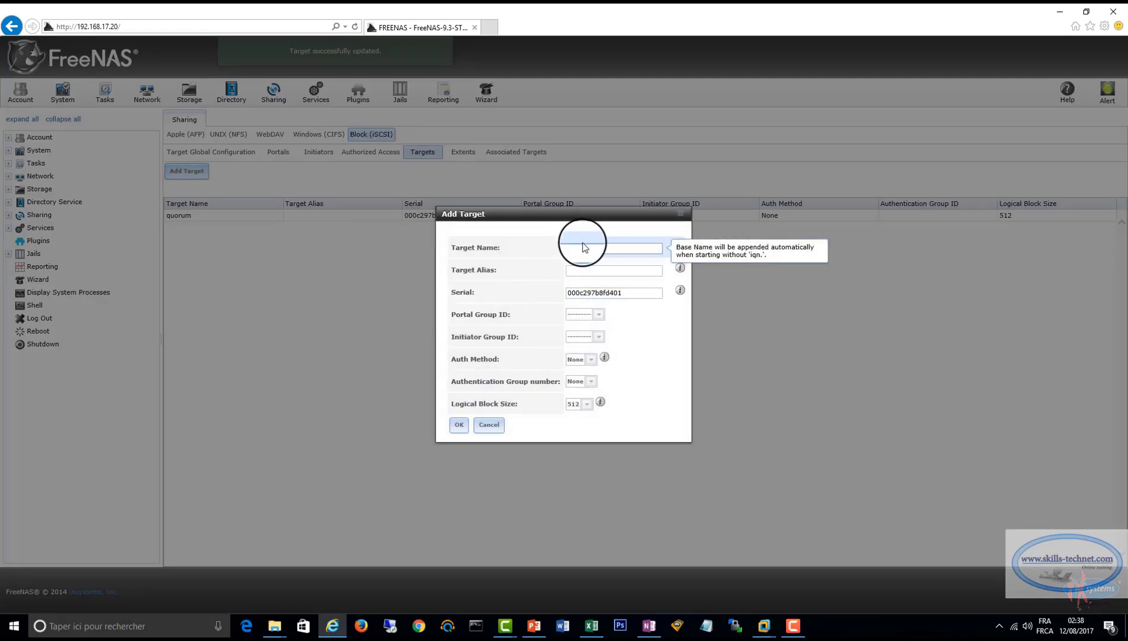
type("DATA1")
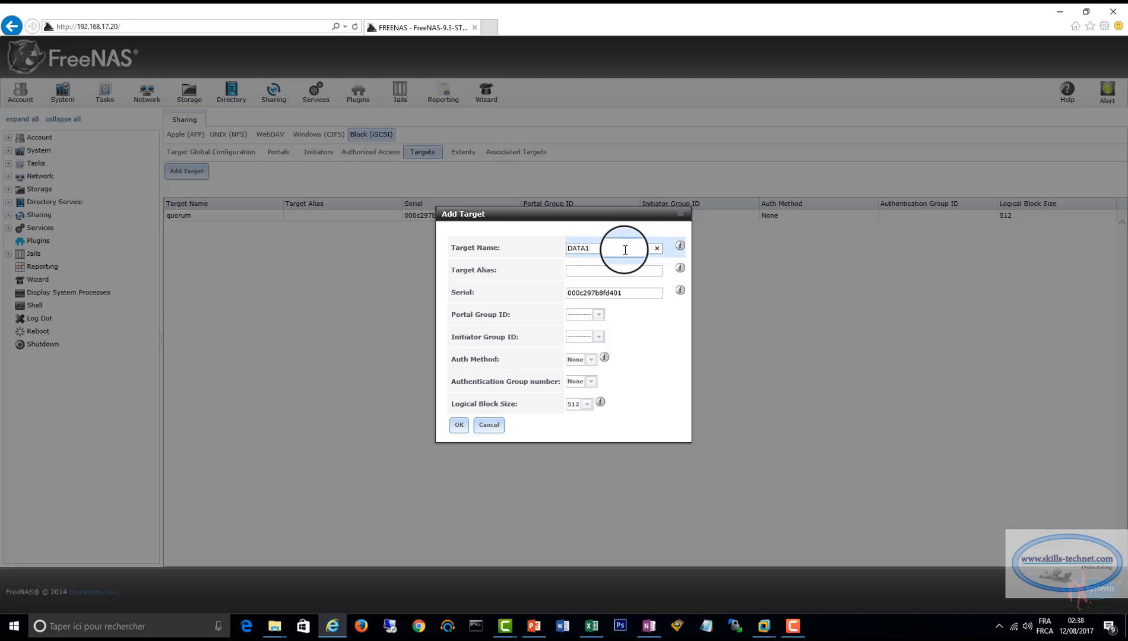
left_click(598, 323)
left_click(599, 336)
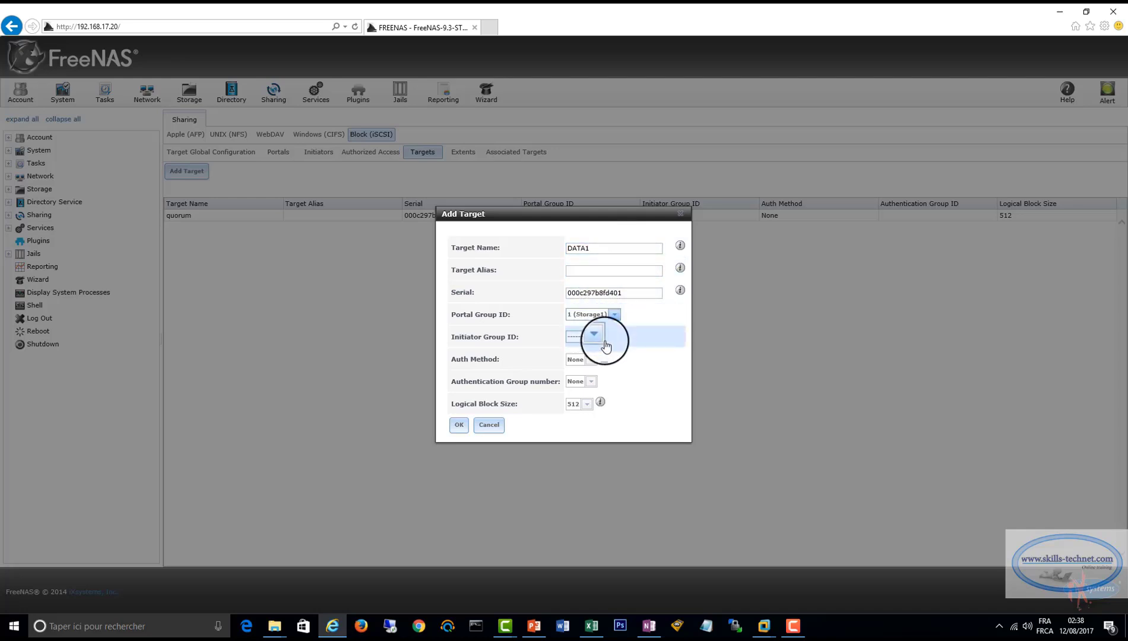
left_click(604, 342)
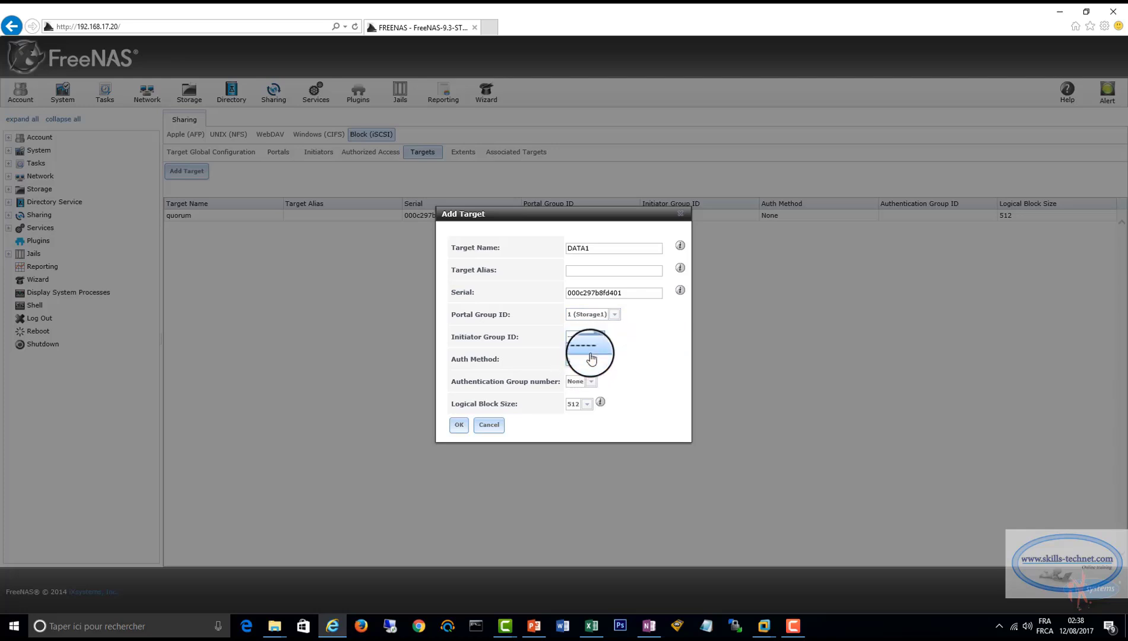
left_click(591, 357)
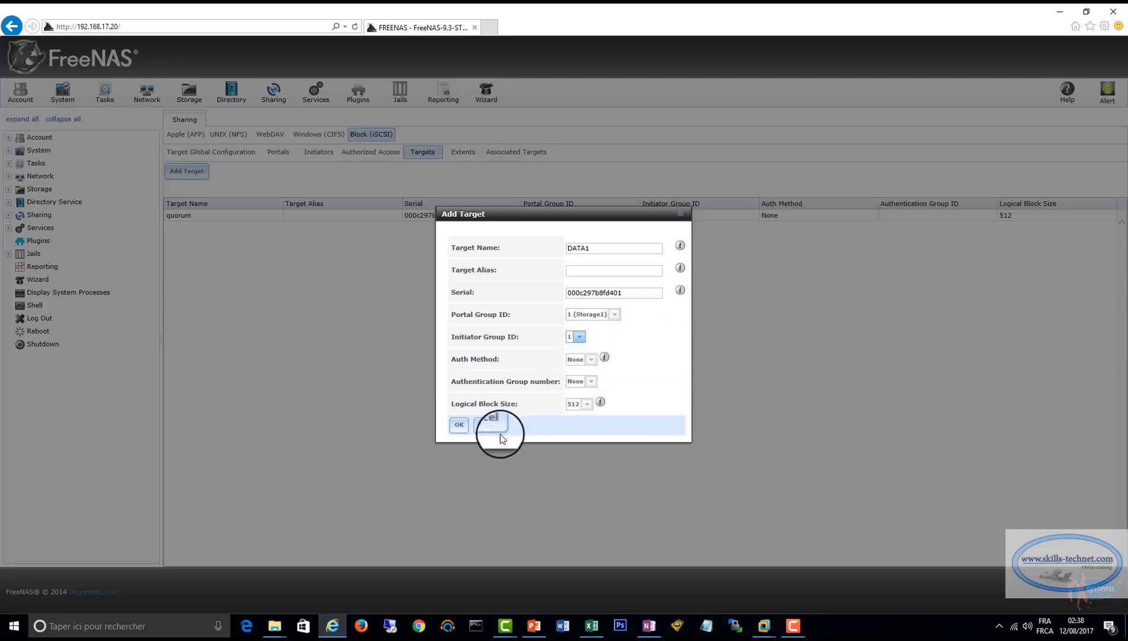
left_click(458, 426)
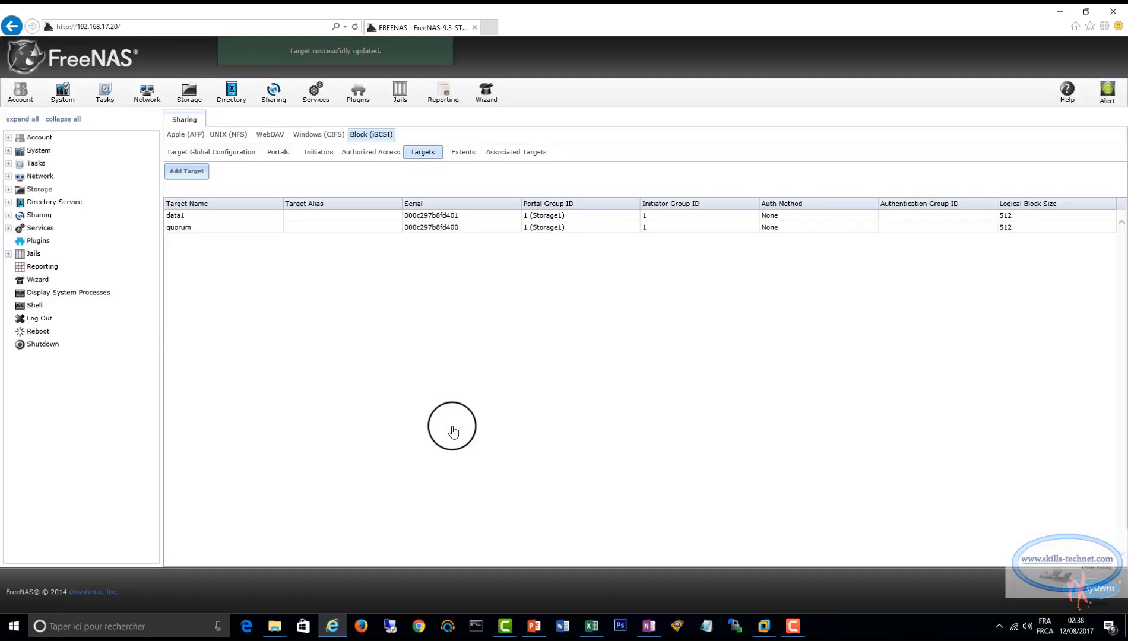
Add a target named DATA2 with portal group 1 (Storage1) and initiator group 1.
left_click(188, 171)
left_click(568, 247)
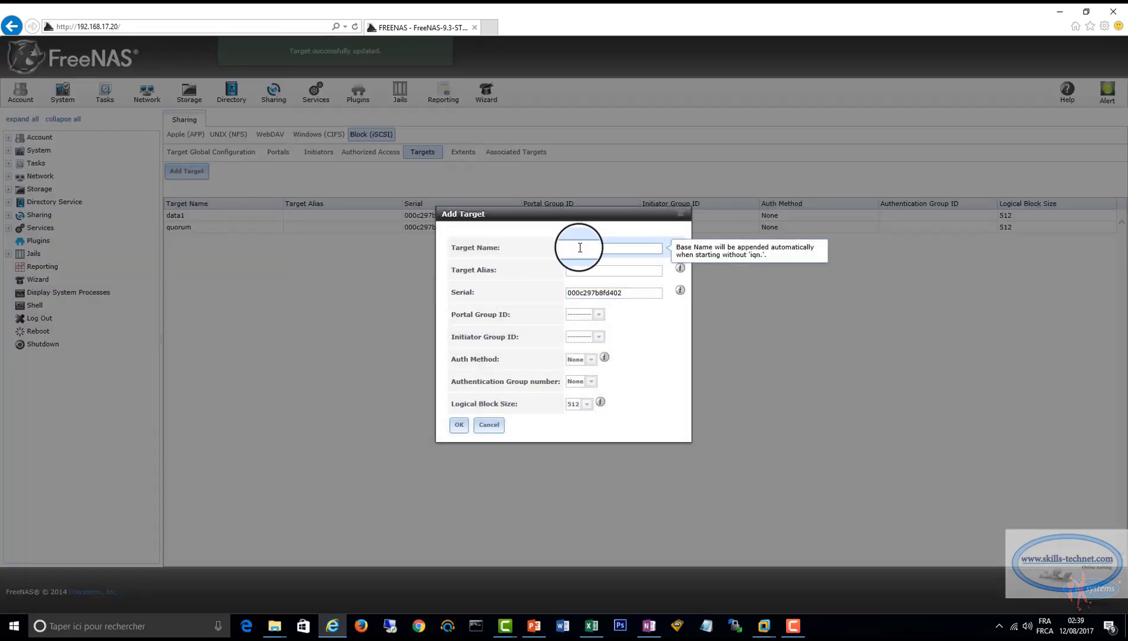
type("DA")
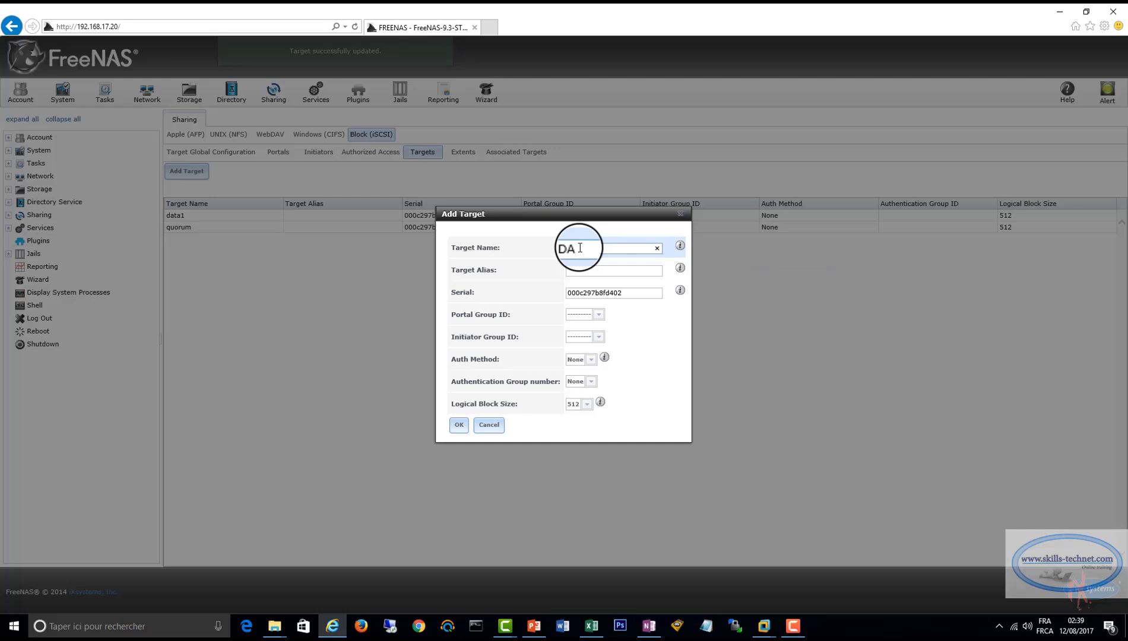
type("TA2")
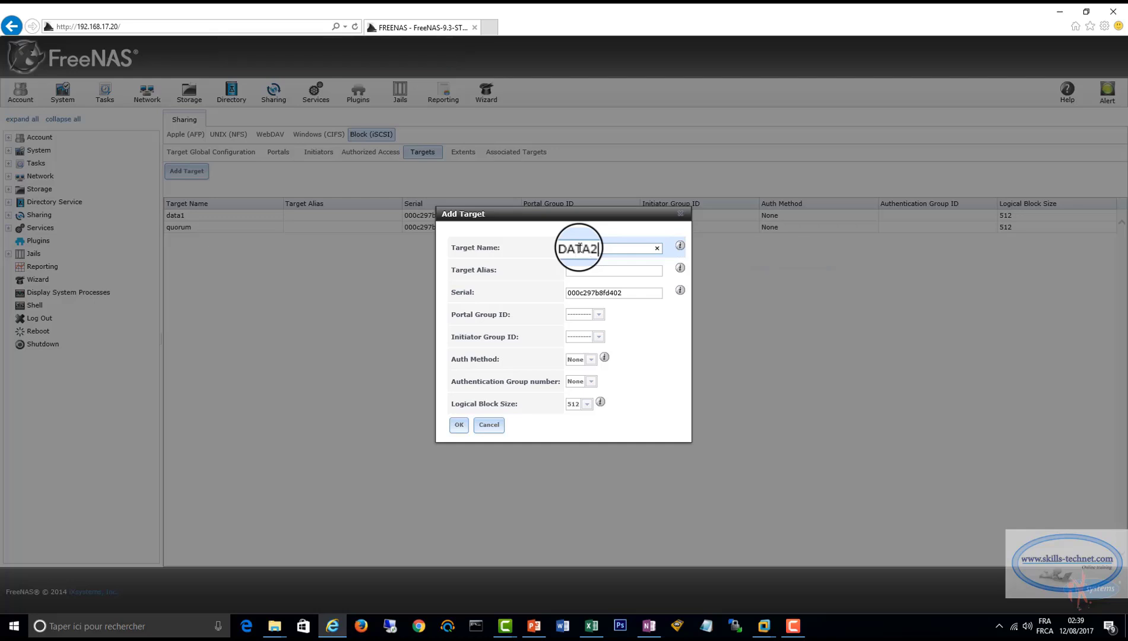
left_click(589, 315)
left_click(588, 343)
left_click(588, 336)
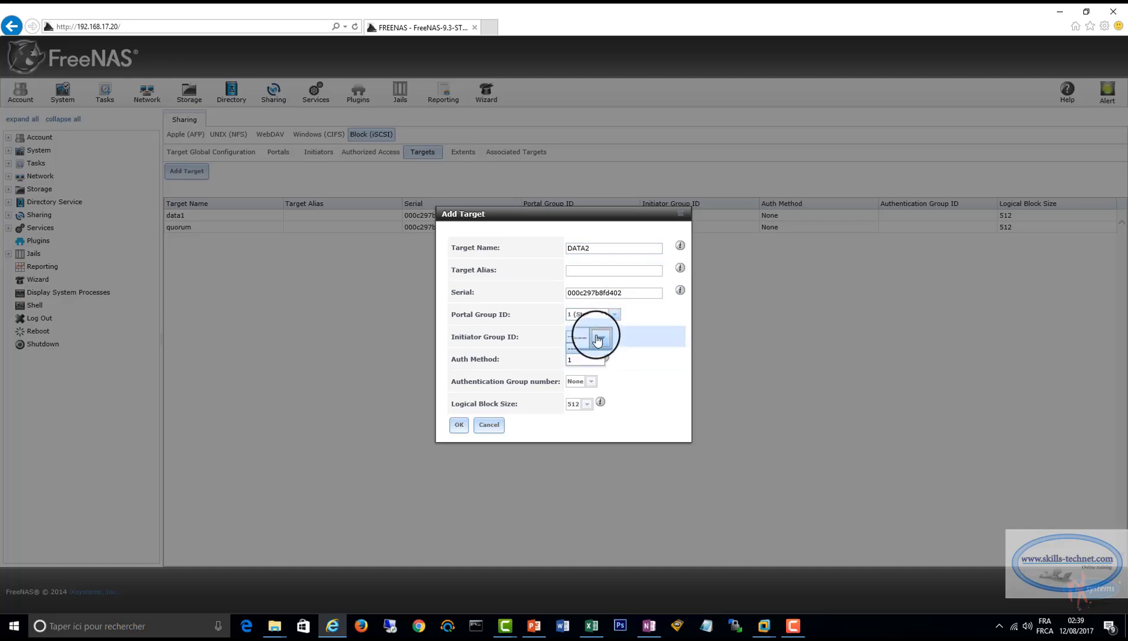
left_click(601, 347)
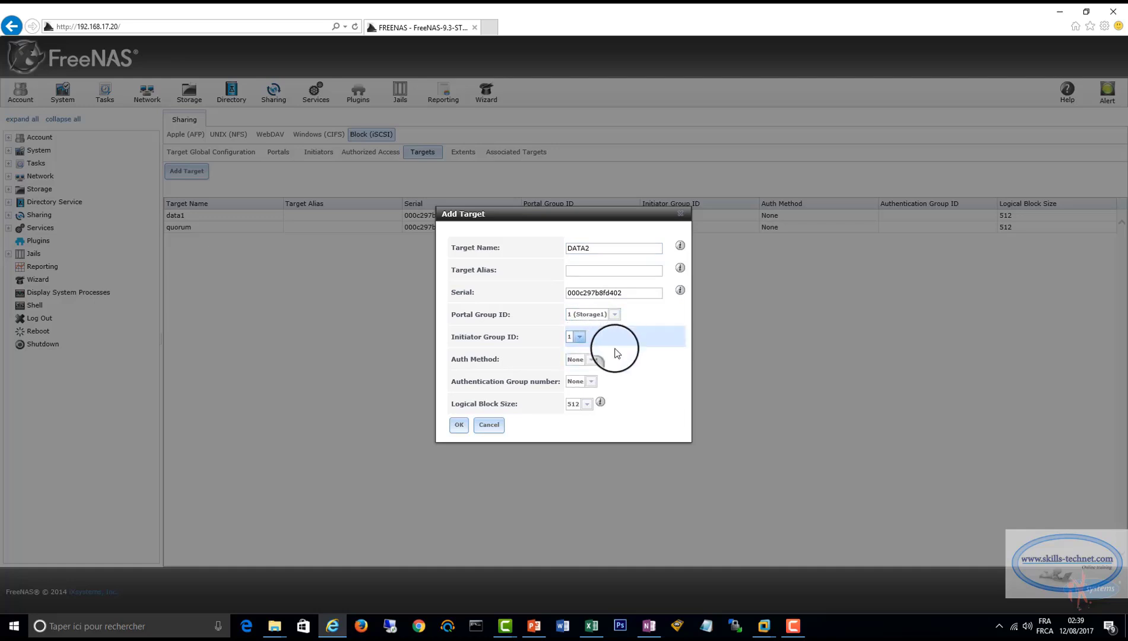
left_click(459, 427)
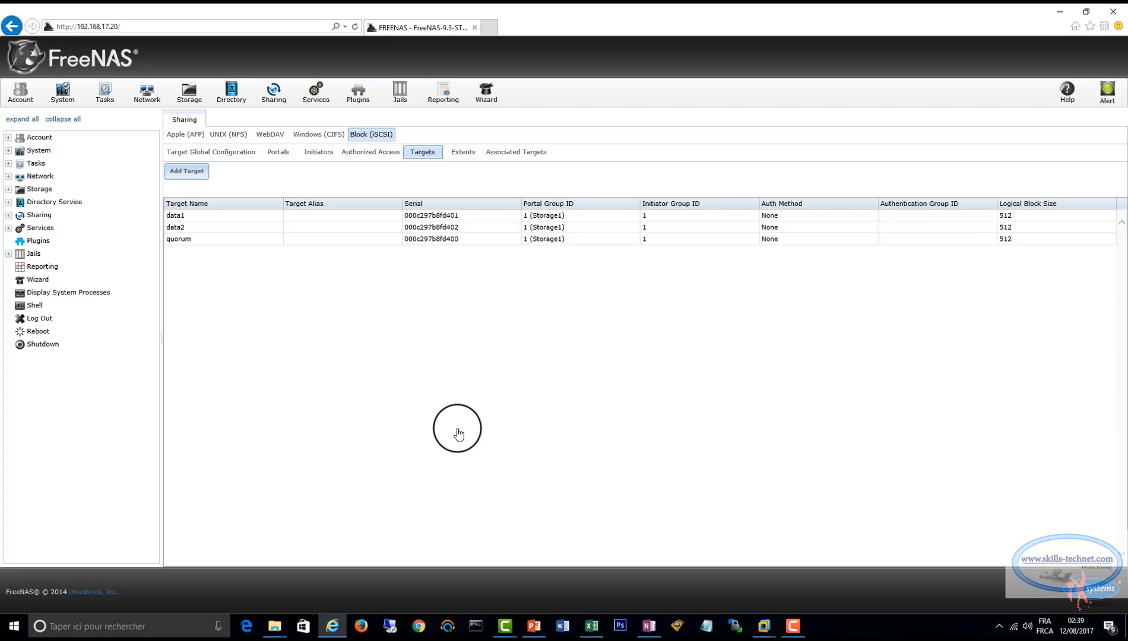
Associate the quorum target with the Quorum extent, keeping the LUN ID on Auto.
left_click(513, 156)
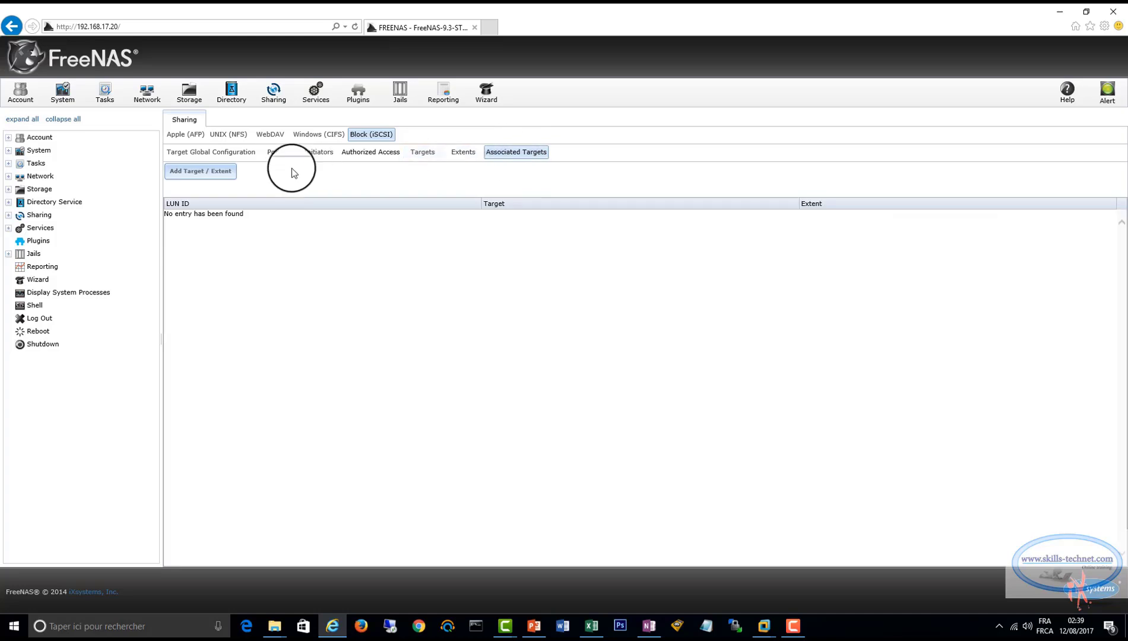
left_click(200, 172)
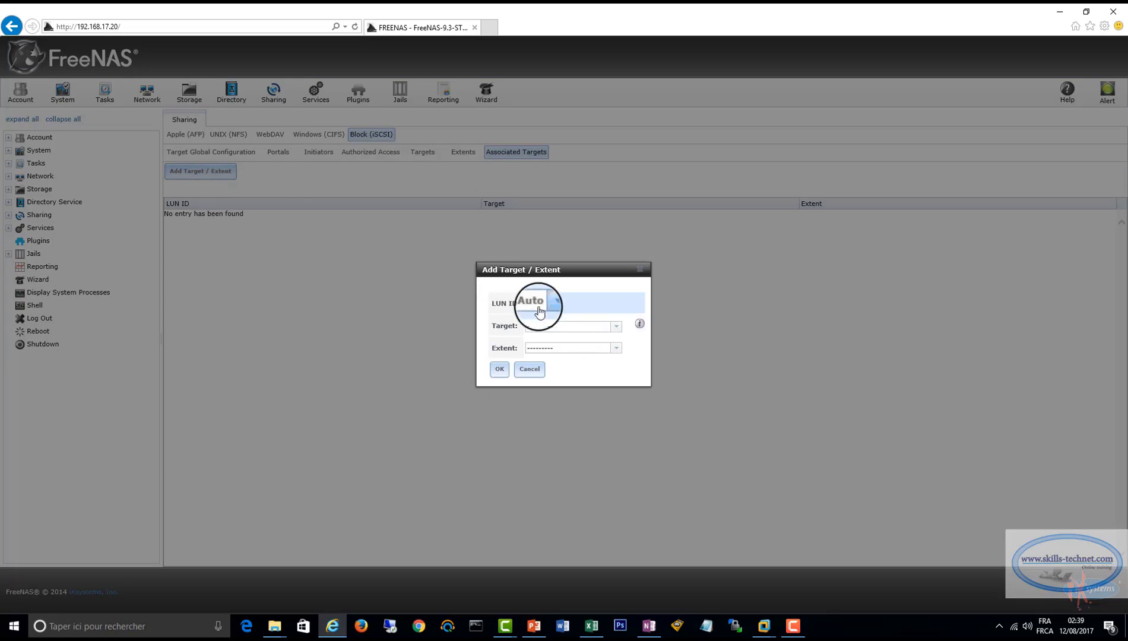
left_click(617, 329)
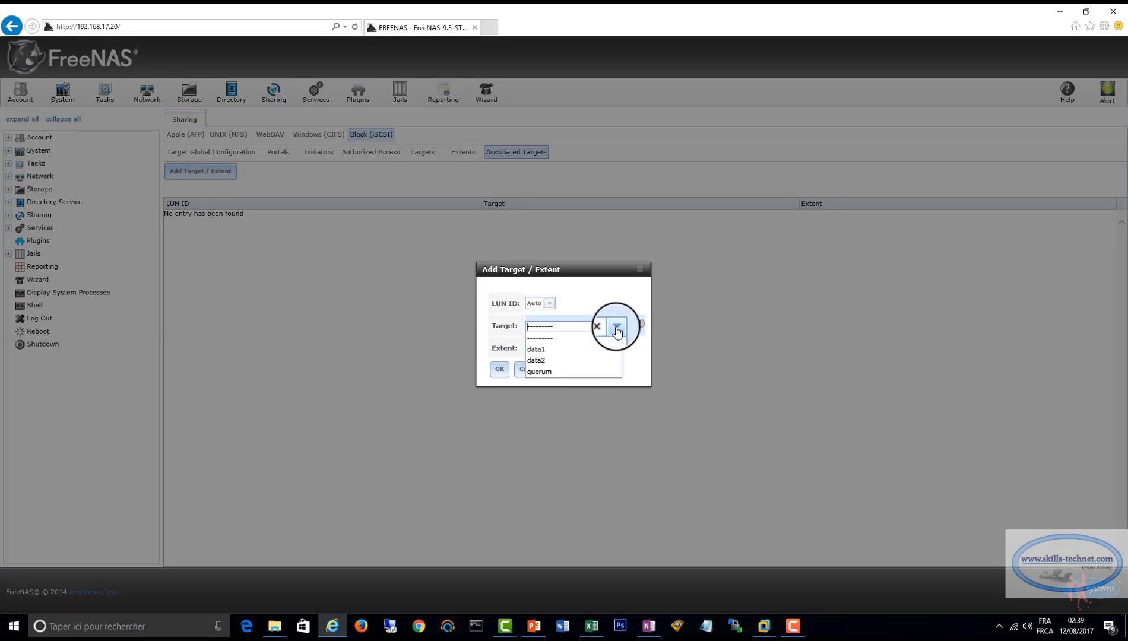
left_click(538, 372)
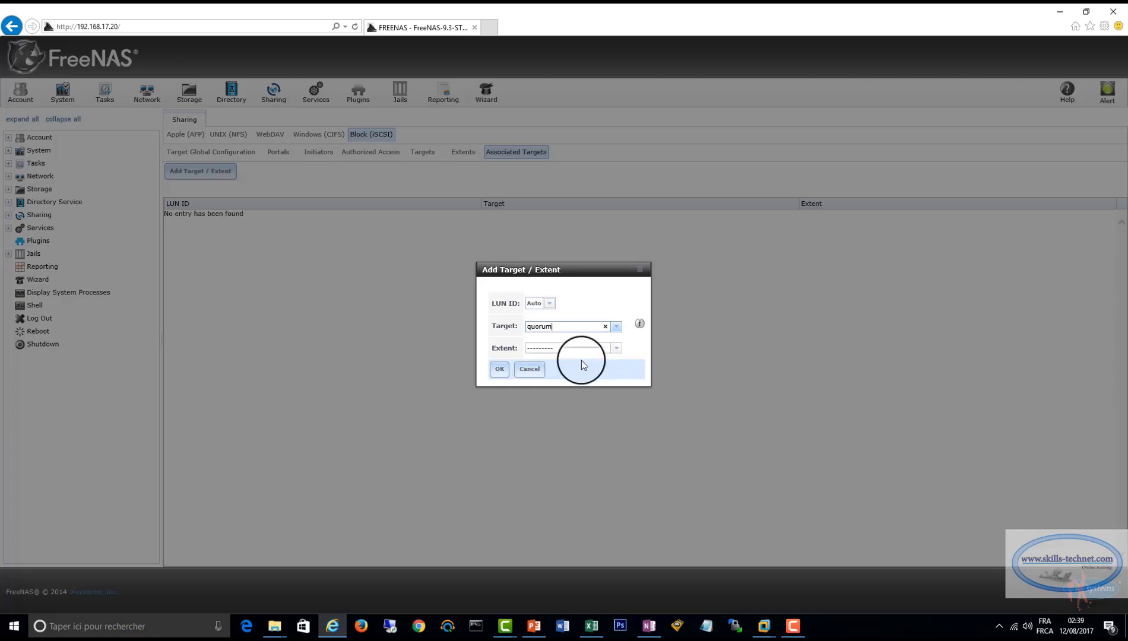
left_click(617, 350)
left_click(544, 395)
left_click(499, 370)
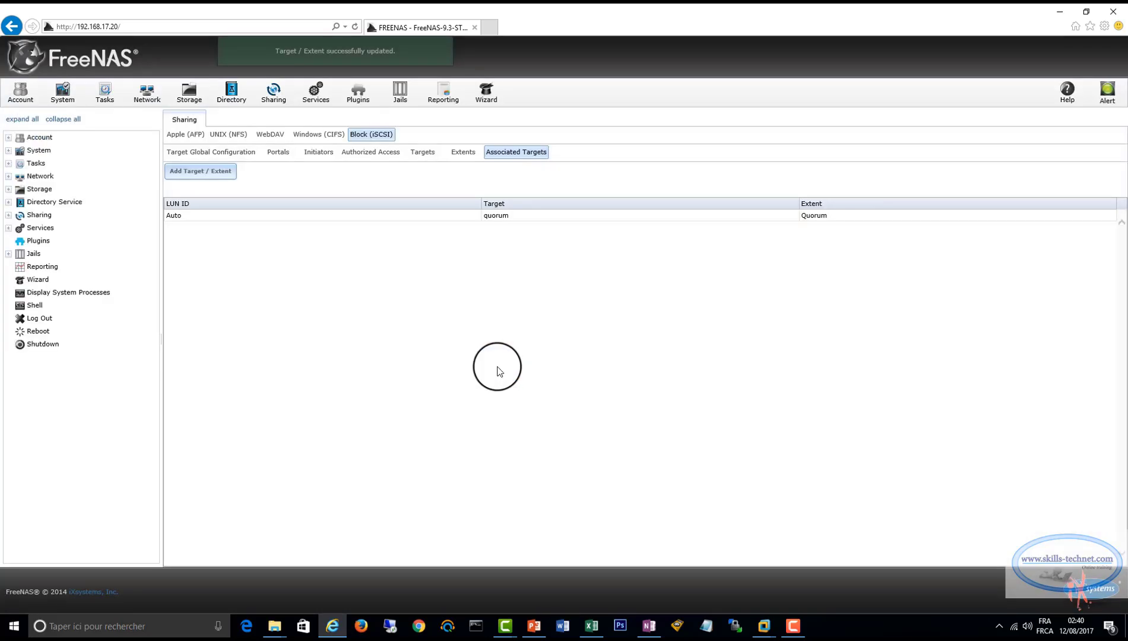
Associate the data1 target with the DATA1 extent, keeping the LUN ID on Auto.
left_click(200, 171)
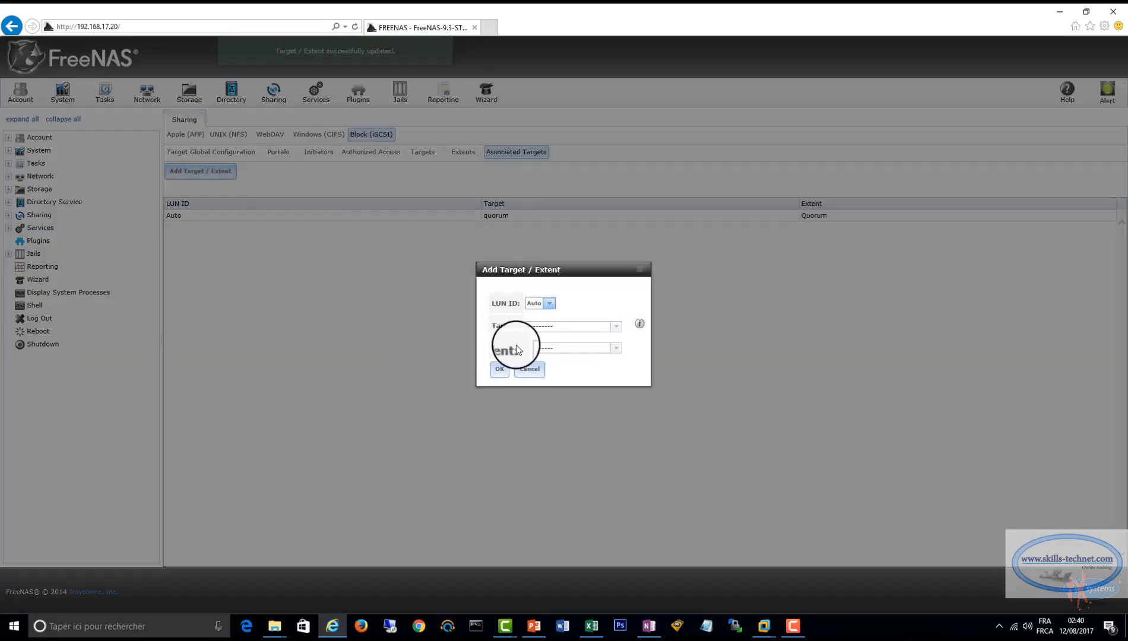
left_click(617, 330)
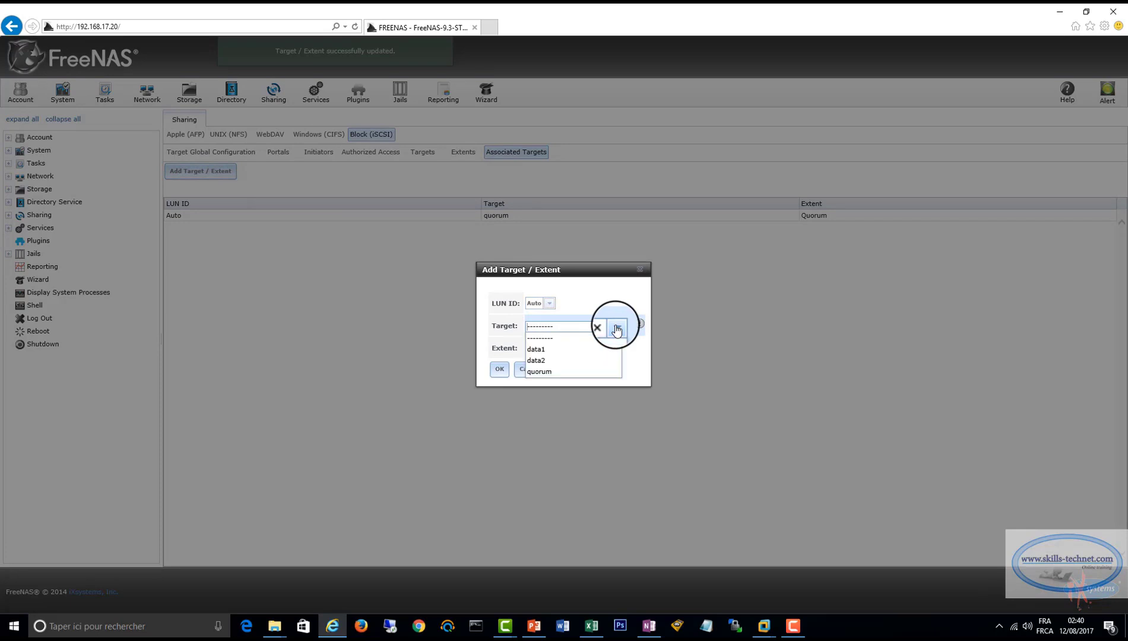
left_click(559, 352)
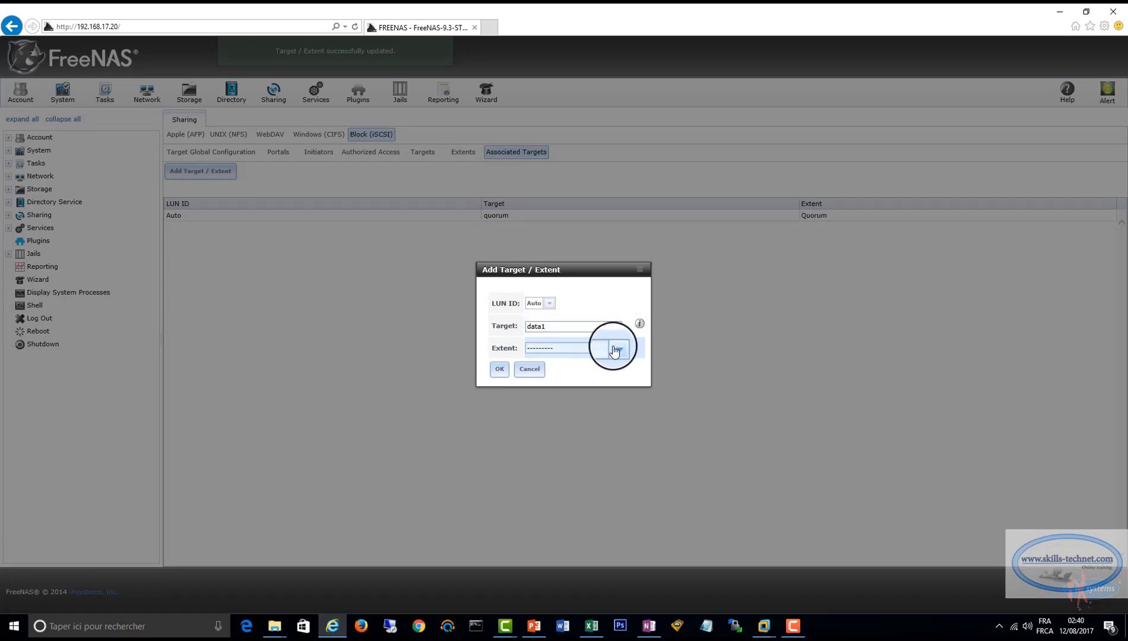
left_click(617, 348)
left_click(556, 374)
left_click(499, 369)
Associate the data2 target with the DATA2 extent, keeping the LUN ID on Auto.
left_click(201, 171)
left_click(617, 330)
left_click(536, 360)
left_click(619, 355)
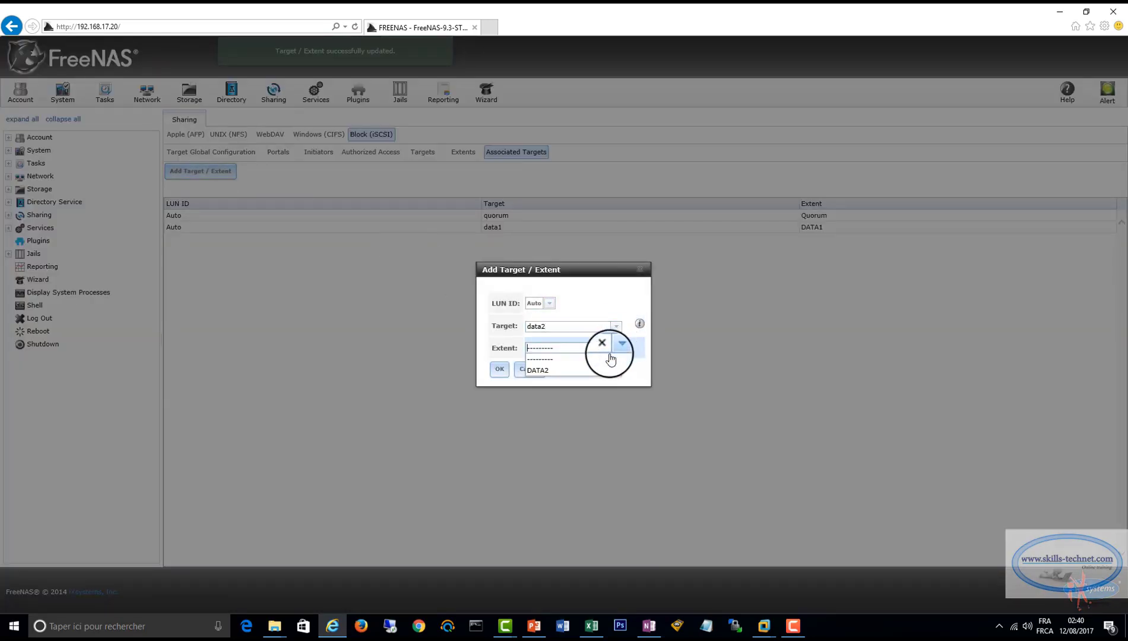
left_click(562, 371)
left_click(503, 369)
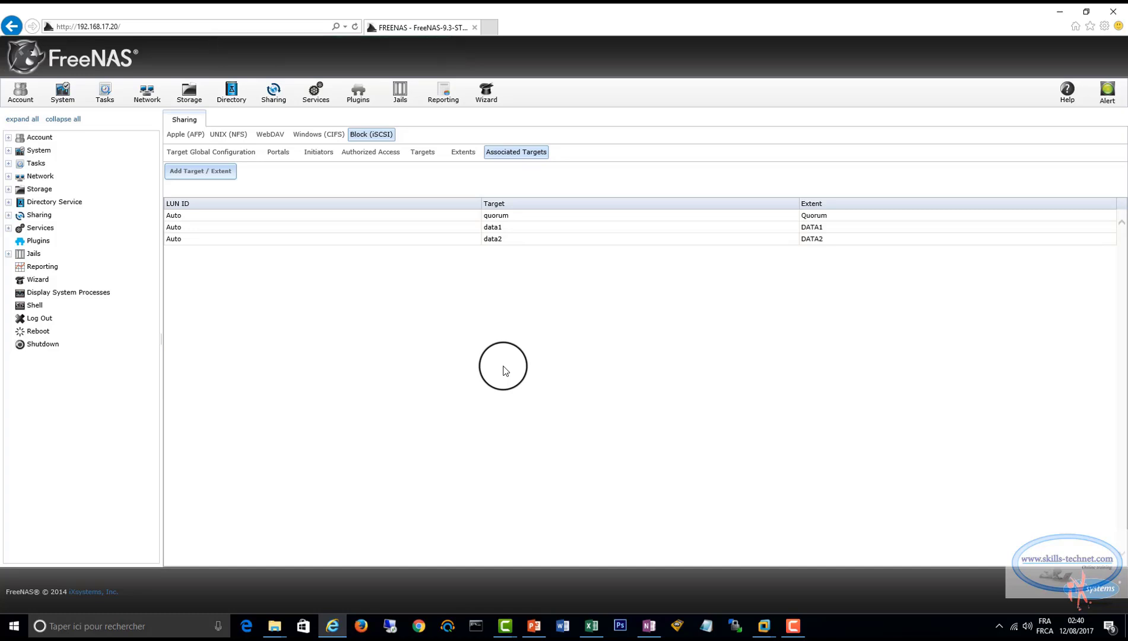
Open the service controls, turn on the SSH service and try to start the iSCSI service.
left_click(9, 229)
left_click(57, 241)
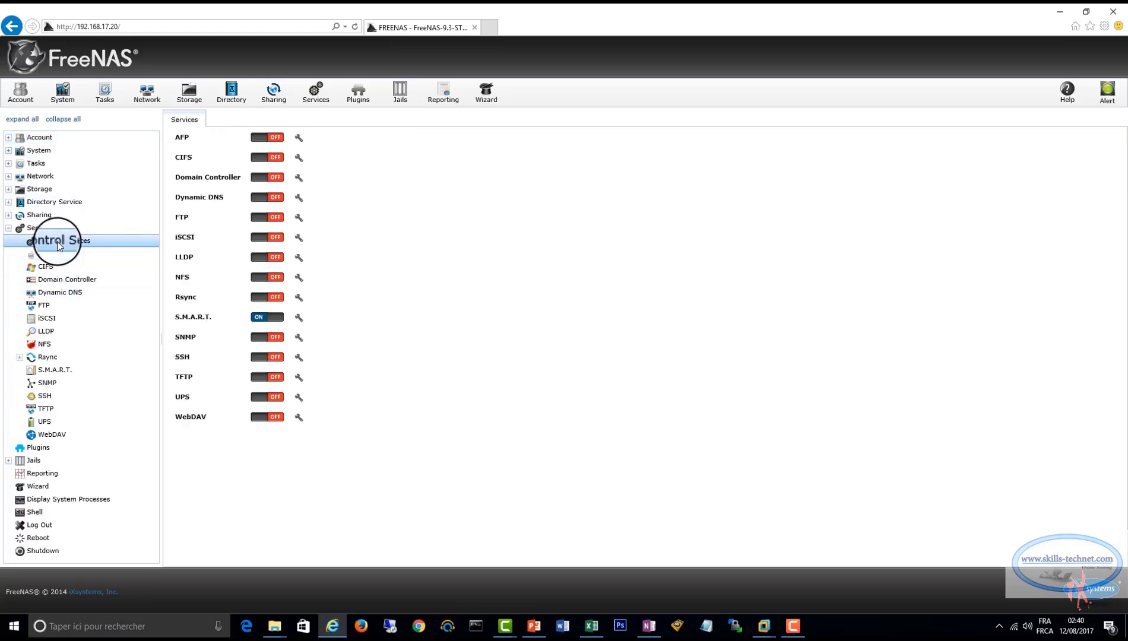
left_click(276, 321)
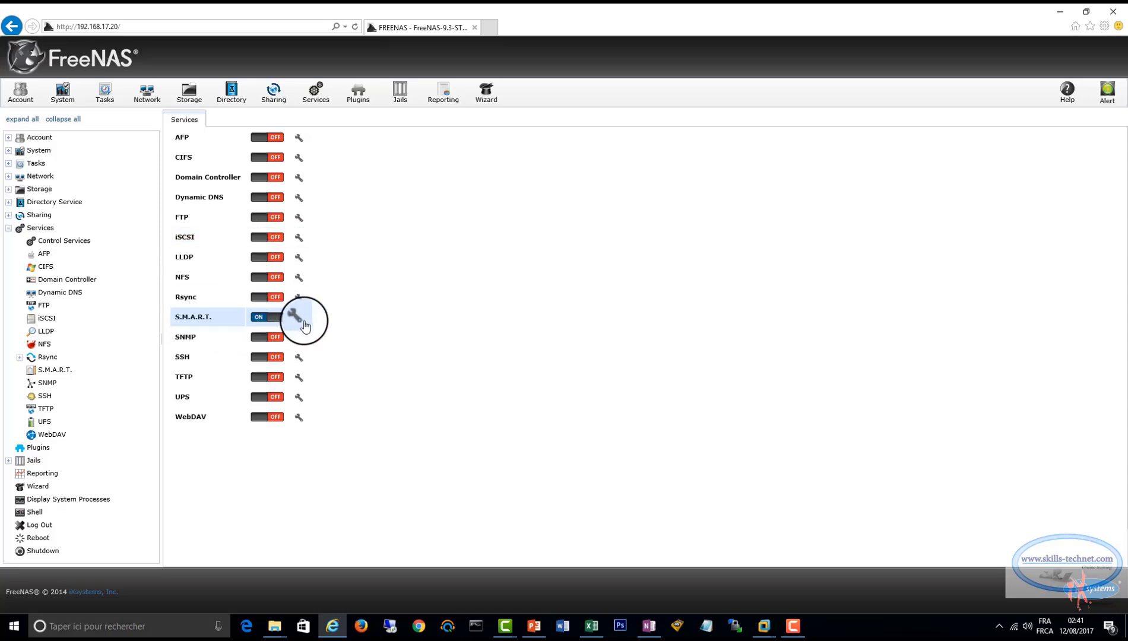
left_click(265, 358)
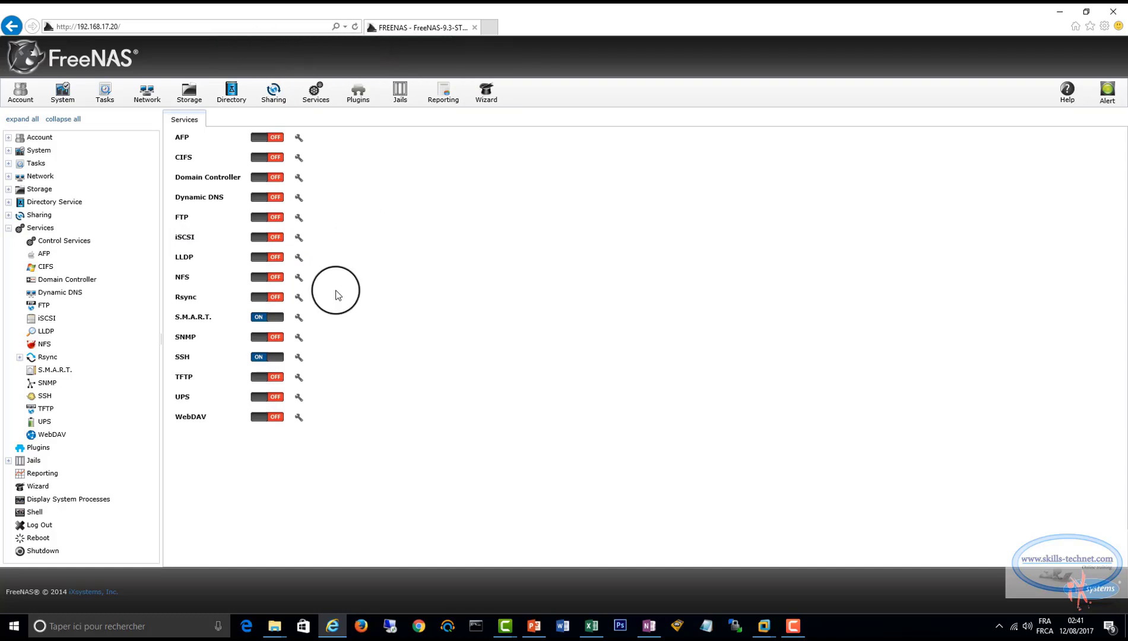
left_click(269, 237)
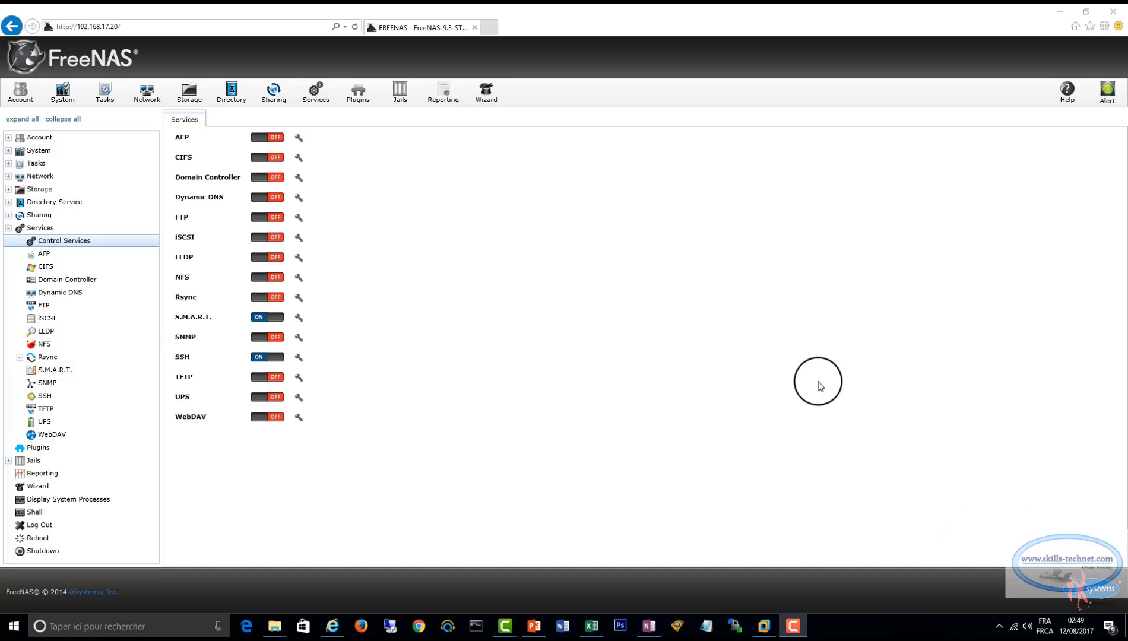
Switch to WinSCP and try to log in to 192.168.17.20 over SFTP as root with the account password.
left_click(736, 627)
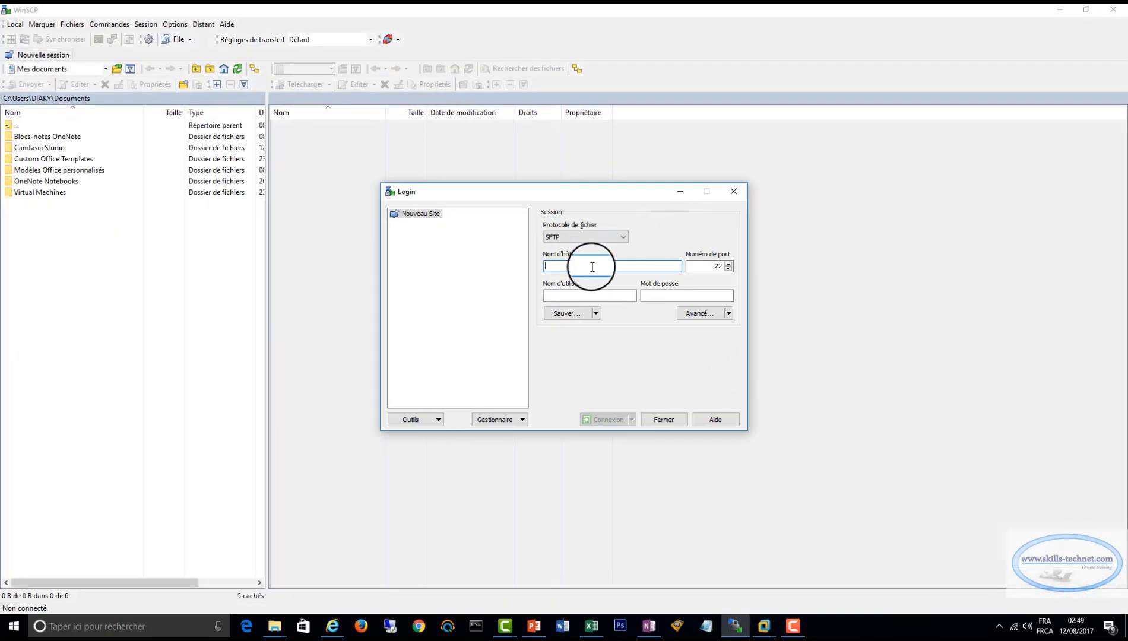
type("192.168")
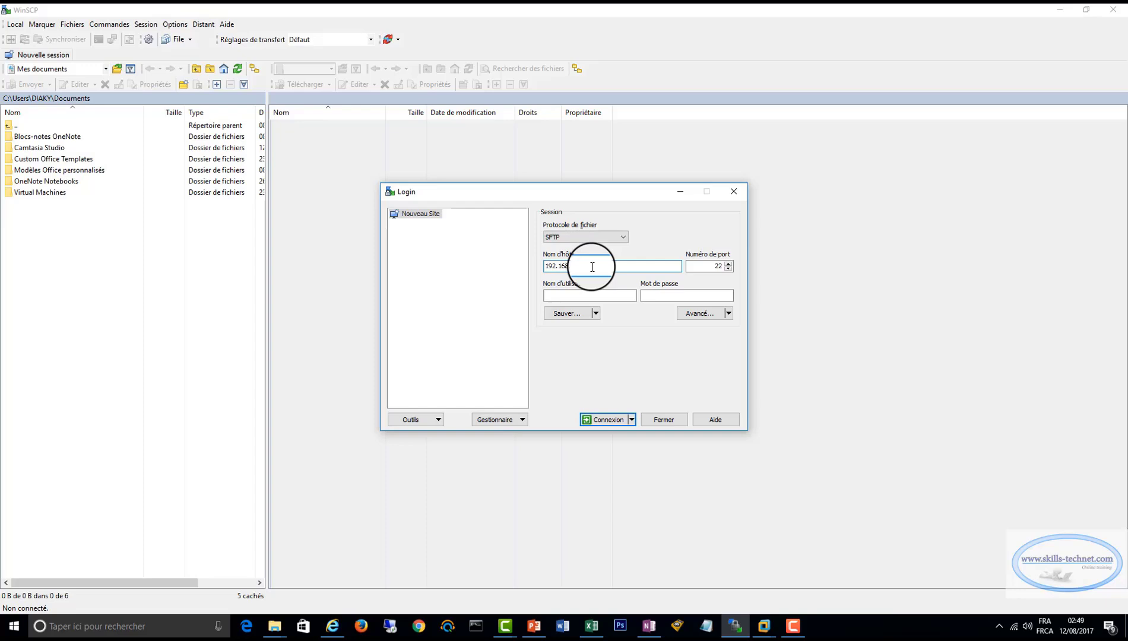
type(".17.20")
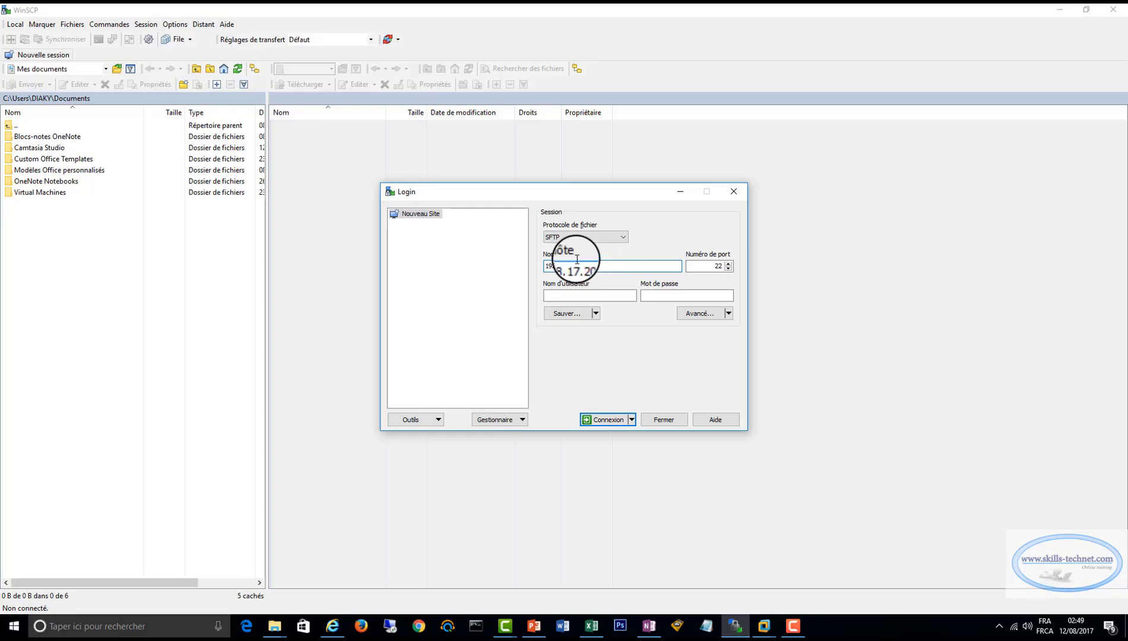
left_click(555, 296)
type("root")
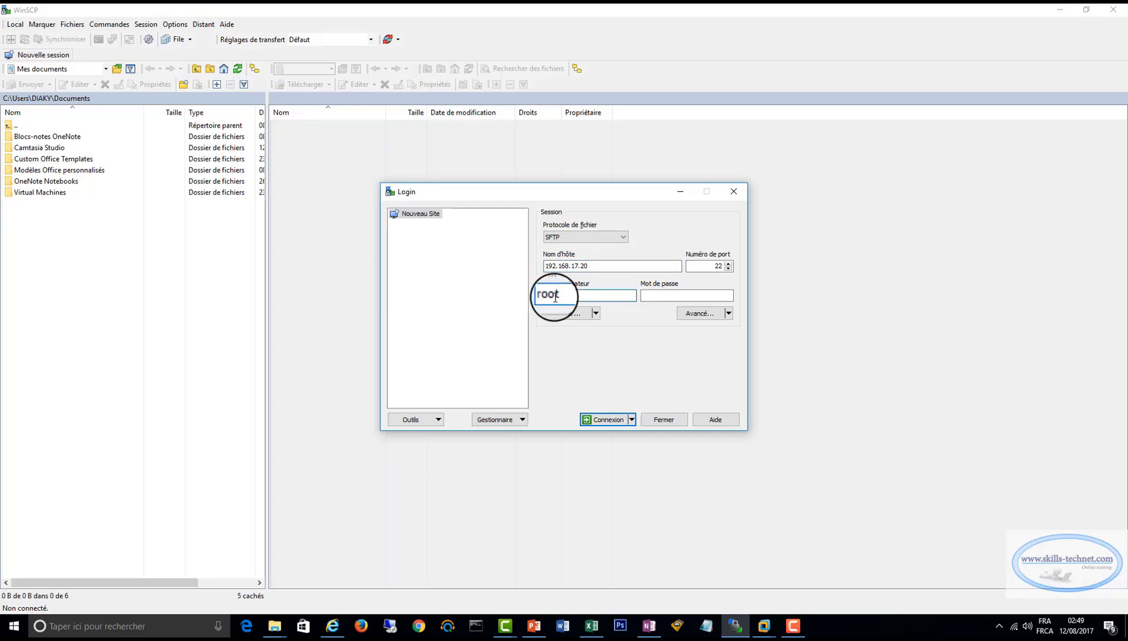
key("Tab")
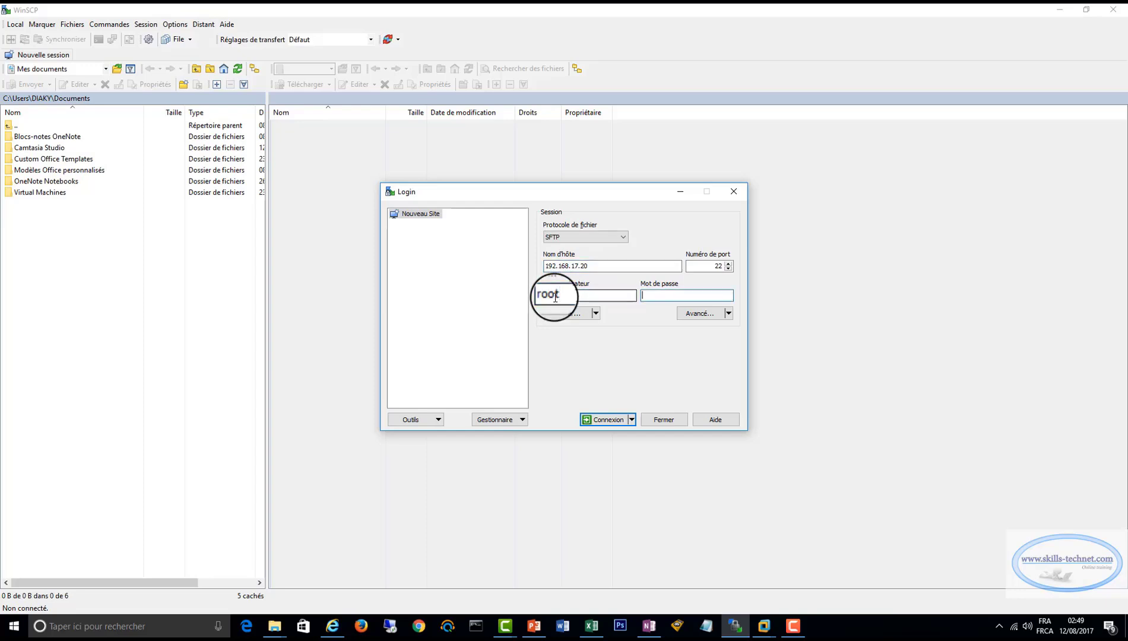
type("******")
key("Return")
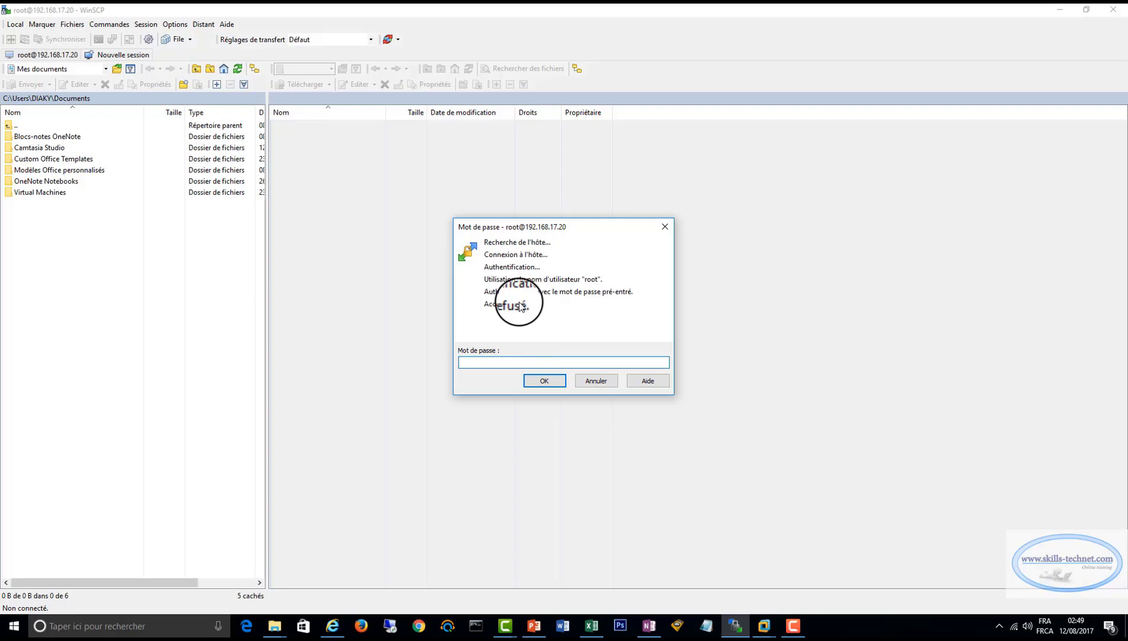
Return to FreeNAS in the browser and allow root login with password in the SSH service settings.
left_click(332, 628)
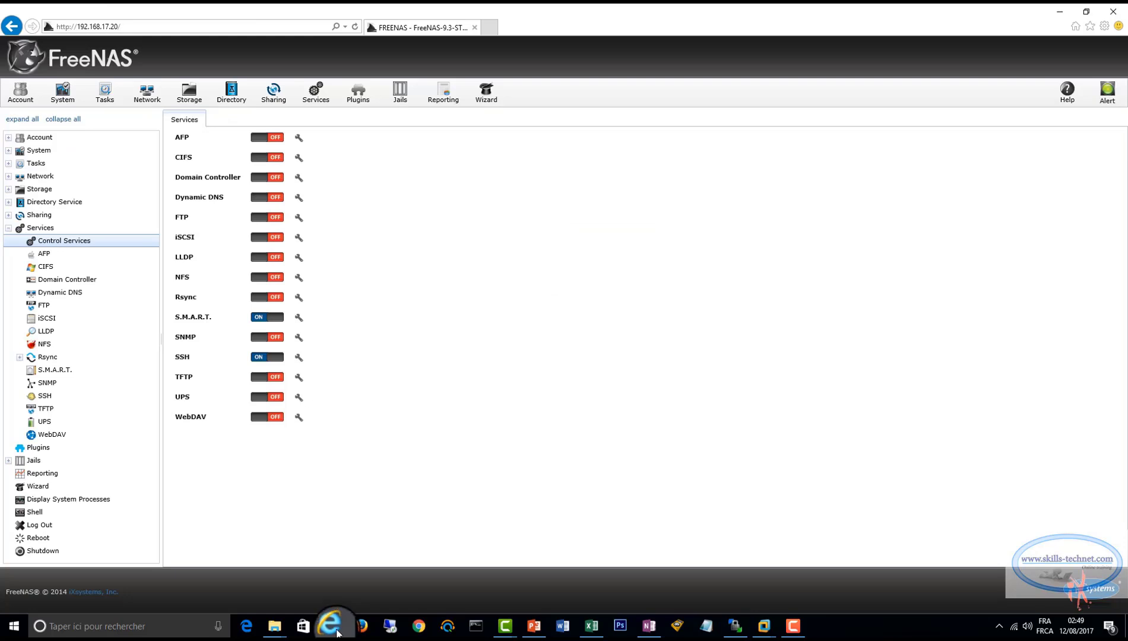
left_click(303, 356)
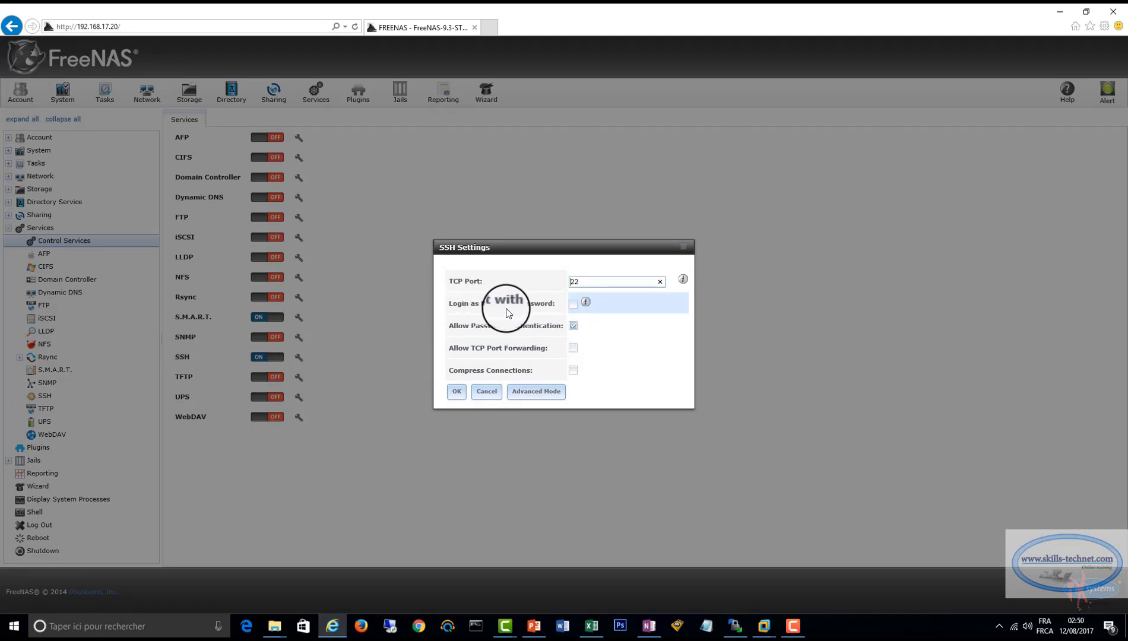
left_click(573, 304)
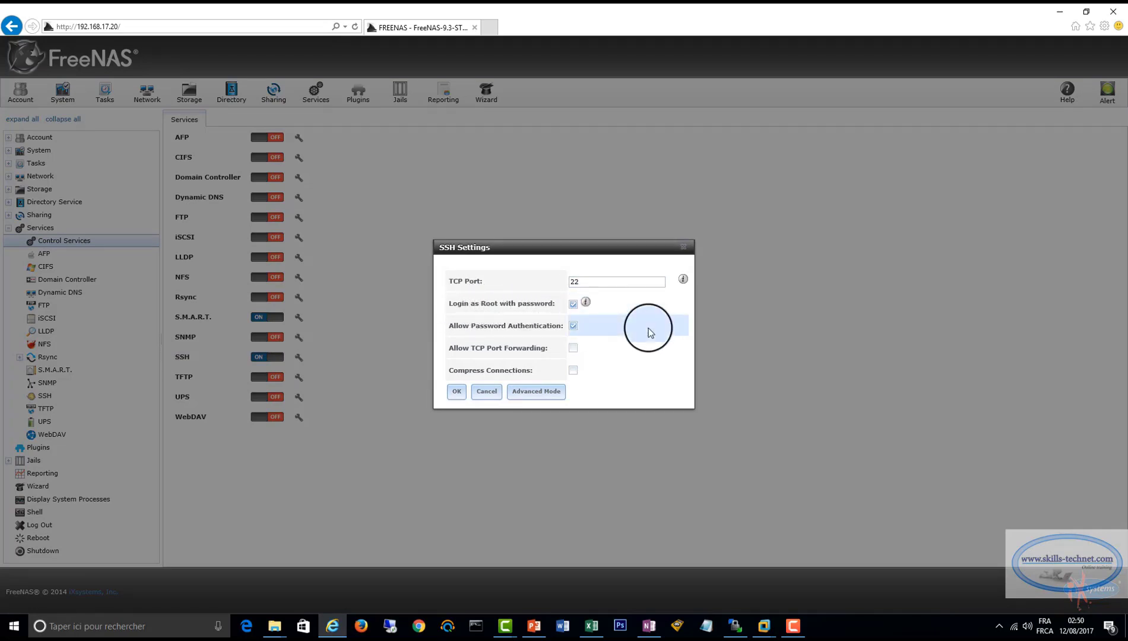
left_click(456, 391)
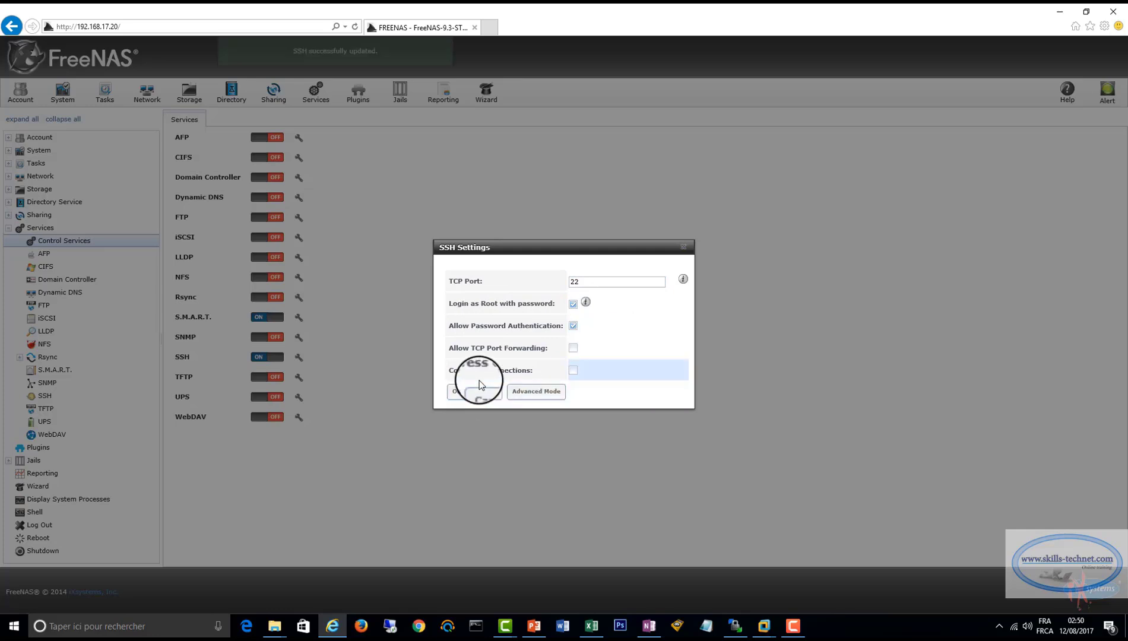
Switch to WinSCP, cancel the pending password prompt and log in to 192.168.17.20 over SFTP as root with the account password.
left_click(734, 626)
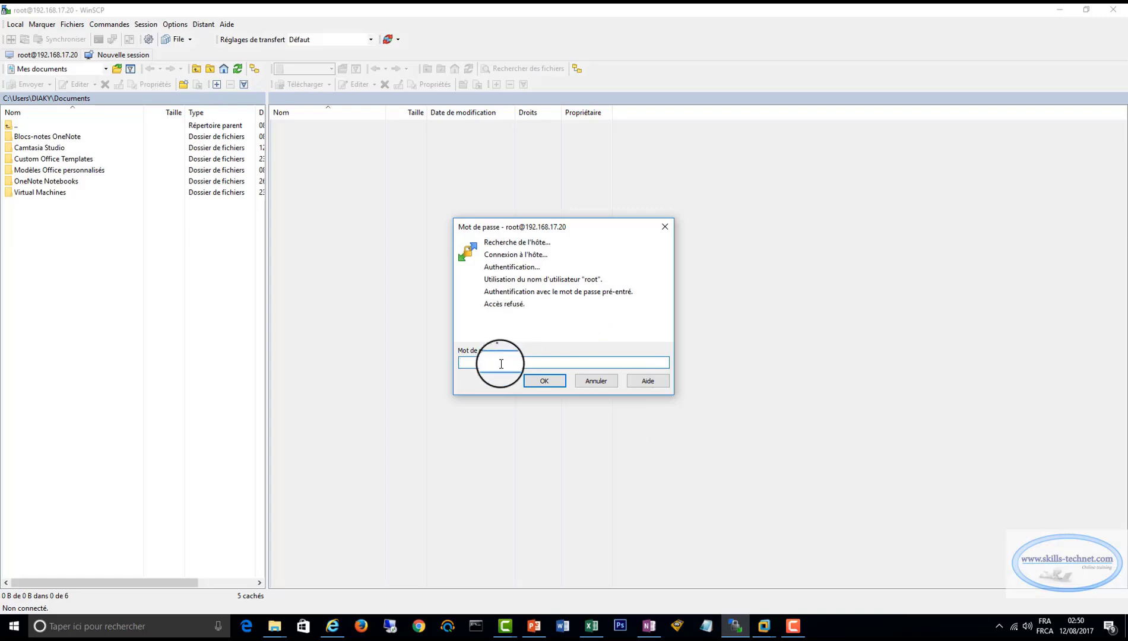
left_click(596, 381)
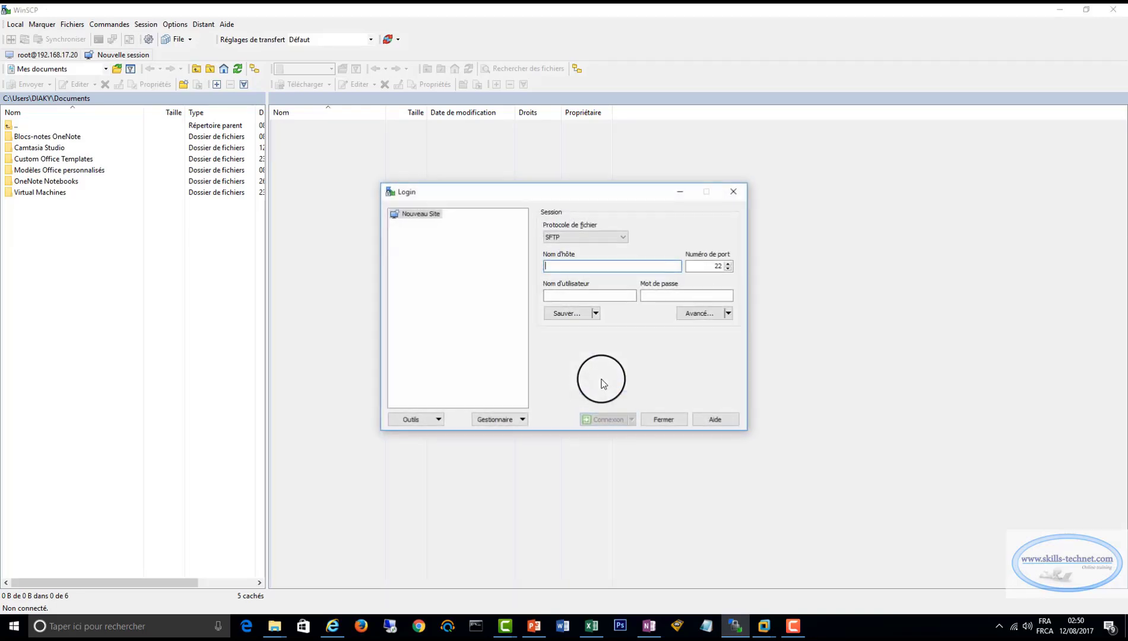
type("1")
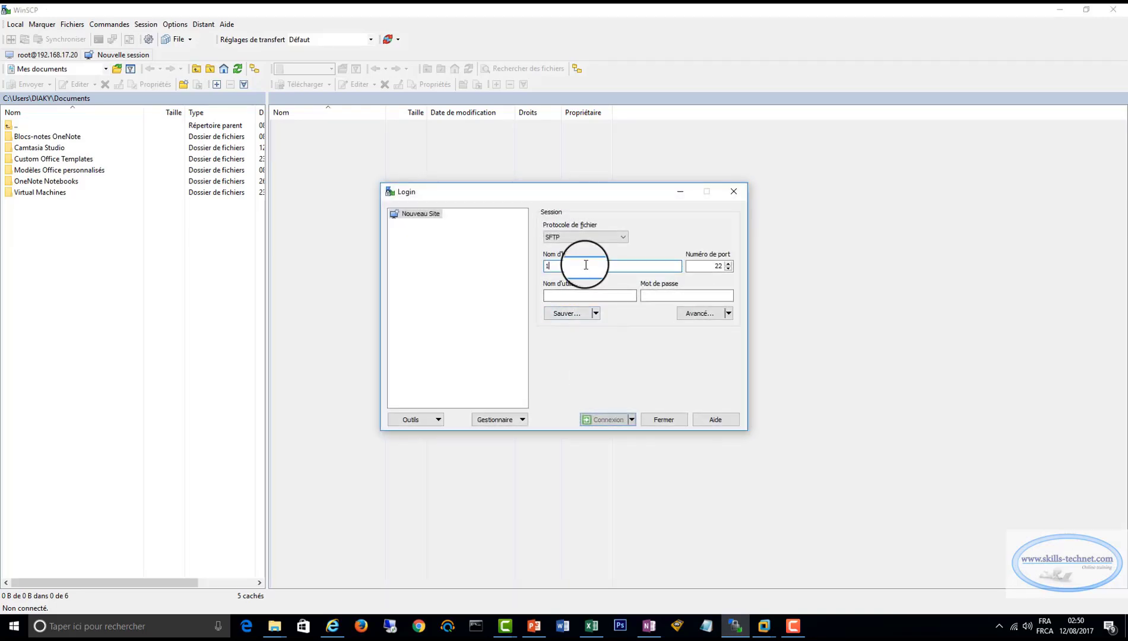
type("92.168.17.20")
left_click(583, 296)
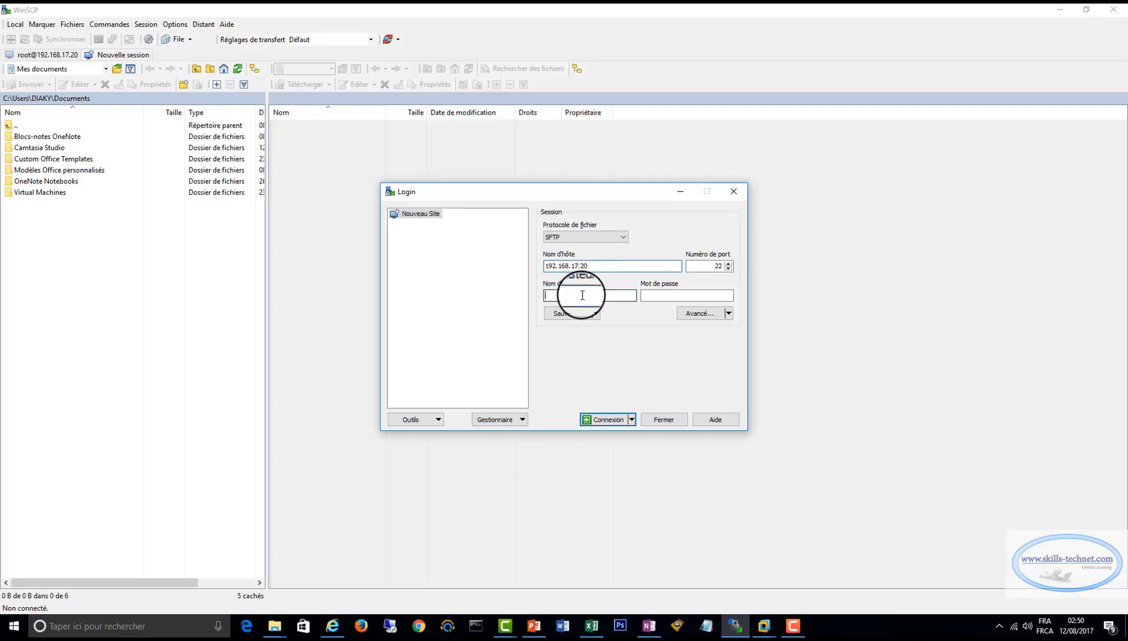
type("root")
key("Tab")
type("••••••")
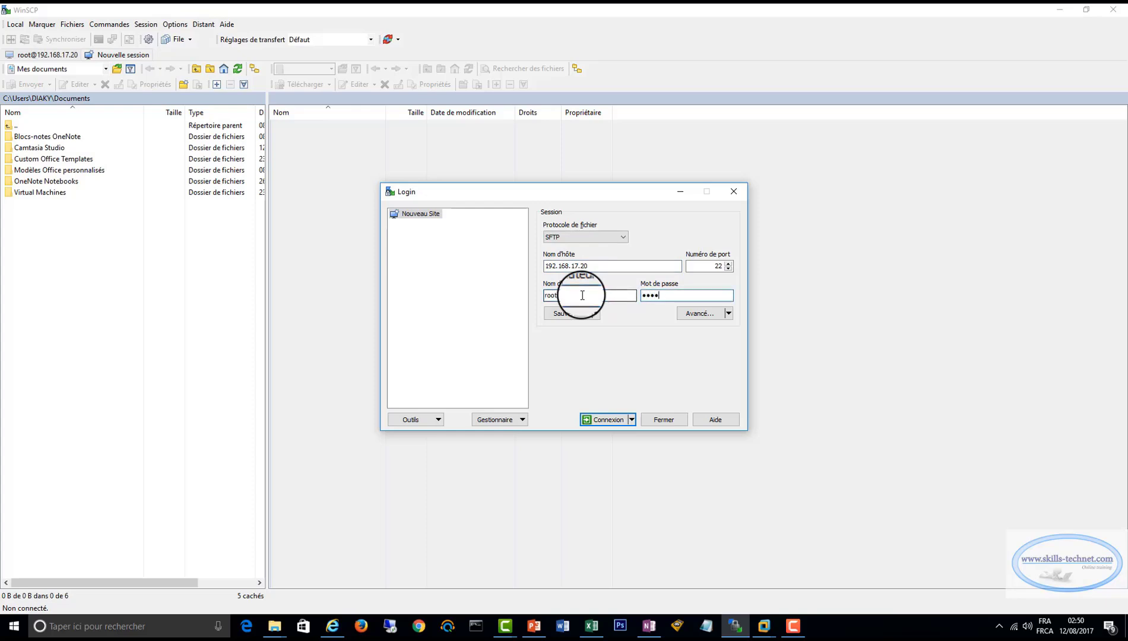
key("Return")
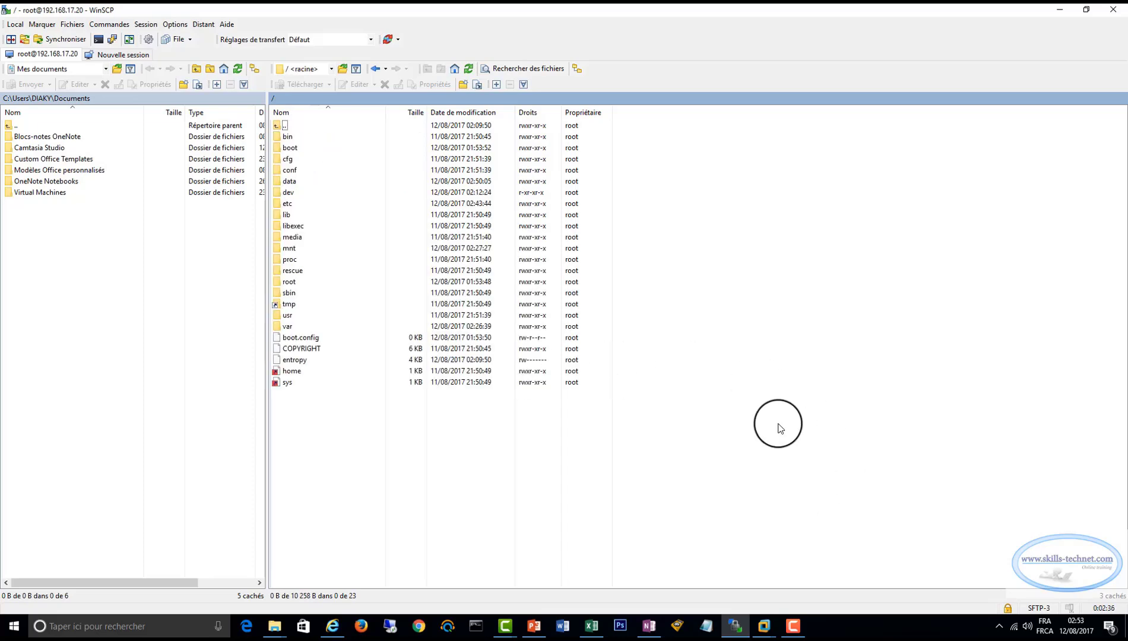
Open generate_ctl_conf.py from the server's /usr/local/libexec/nas folder in the WinSCP editor and maximize the editor window.
left_click(333, 68)
left_click(299, 82)
double_click(288, 316)
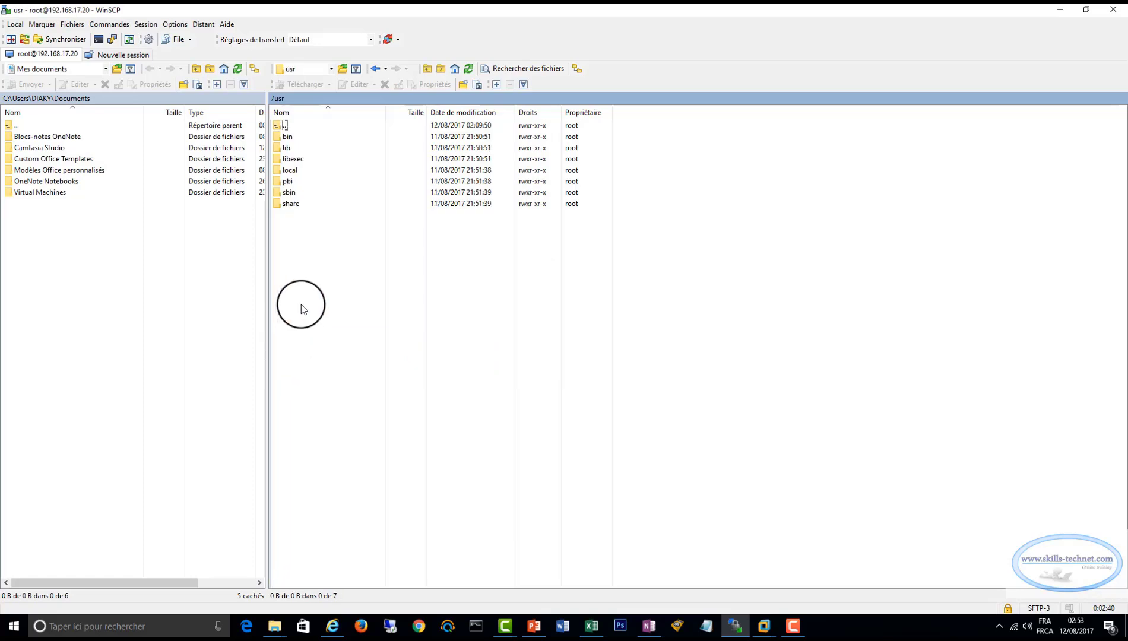
double_click(294, 171)
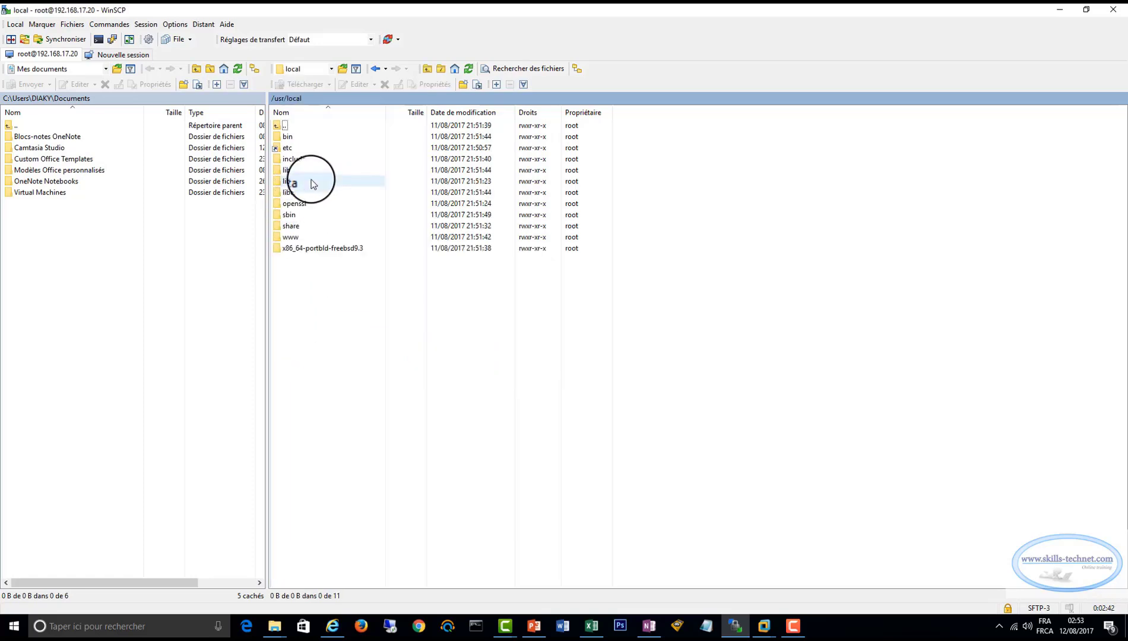
double_click(292, 192)
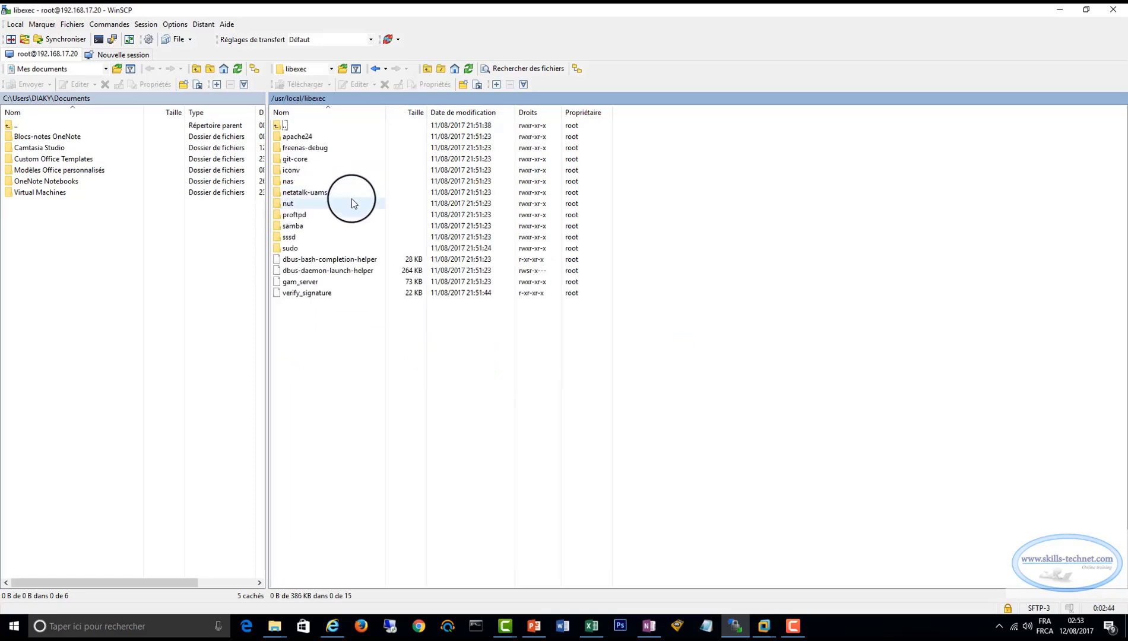
double_click(289, 181)
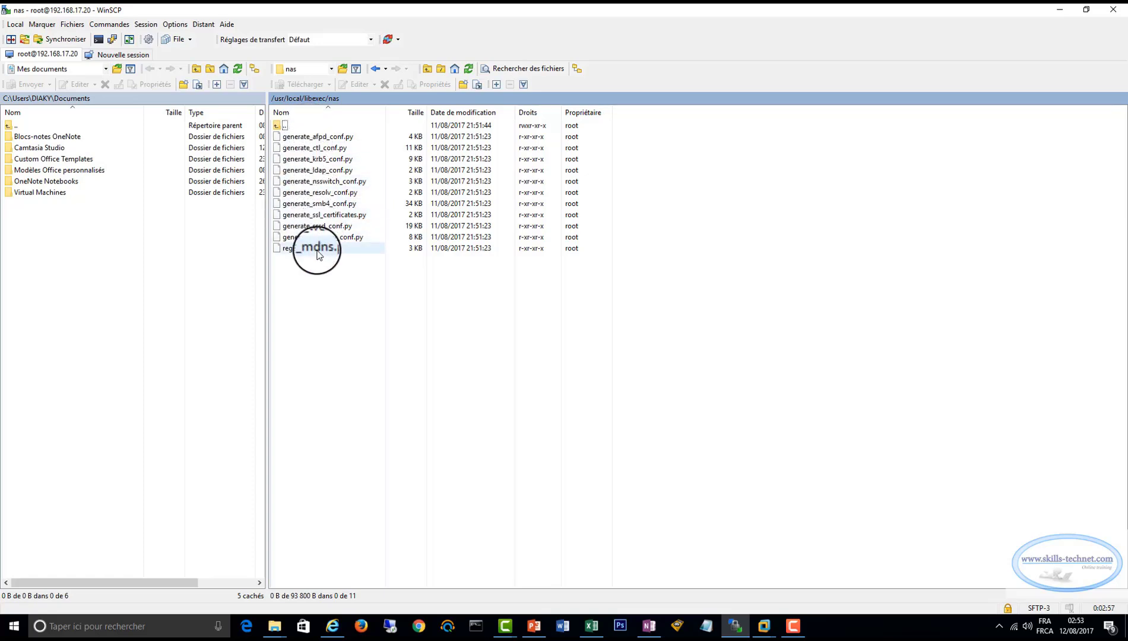
double_click(314, 153)
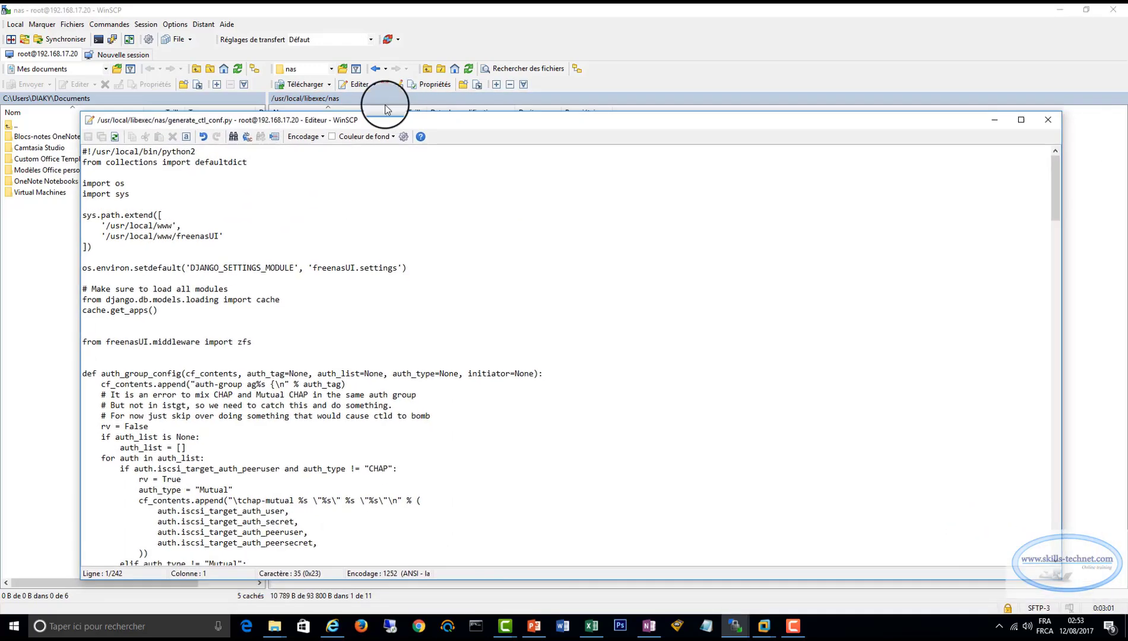
left_click(972, 96)
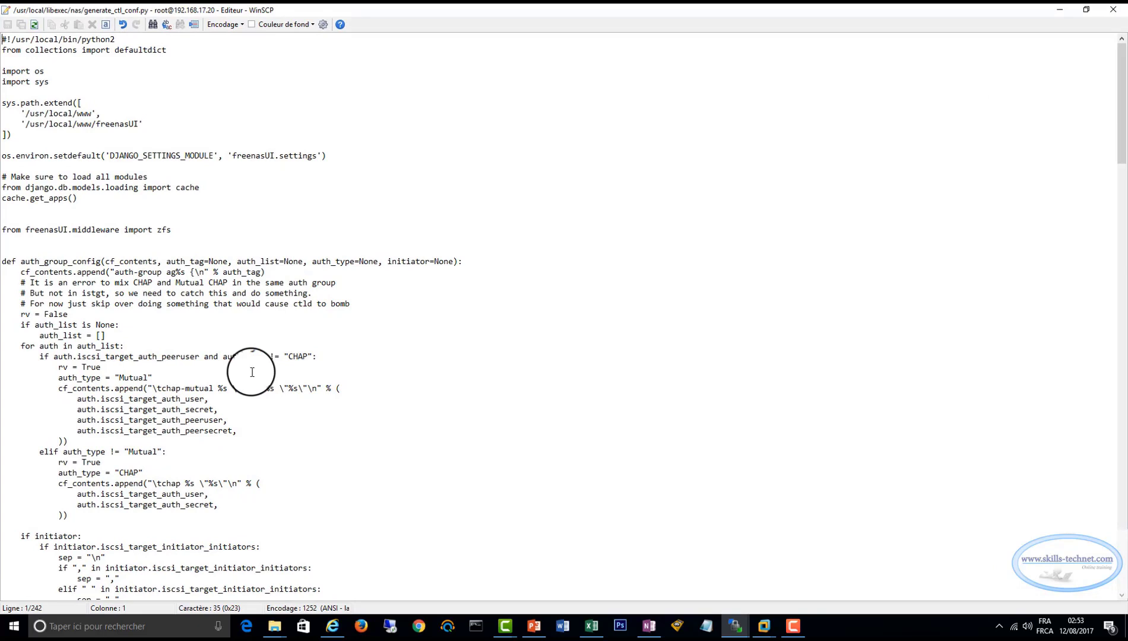
Insert the missing "in" before initiator.iscsi_target_initiator_auth_network in the elif condition on line 64, and save and close the script.
left_click(5, 399)
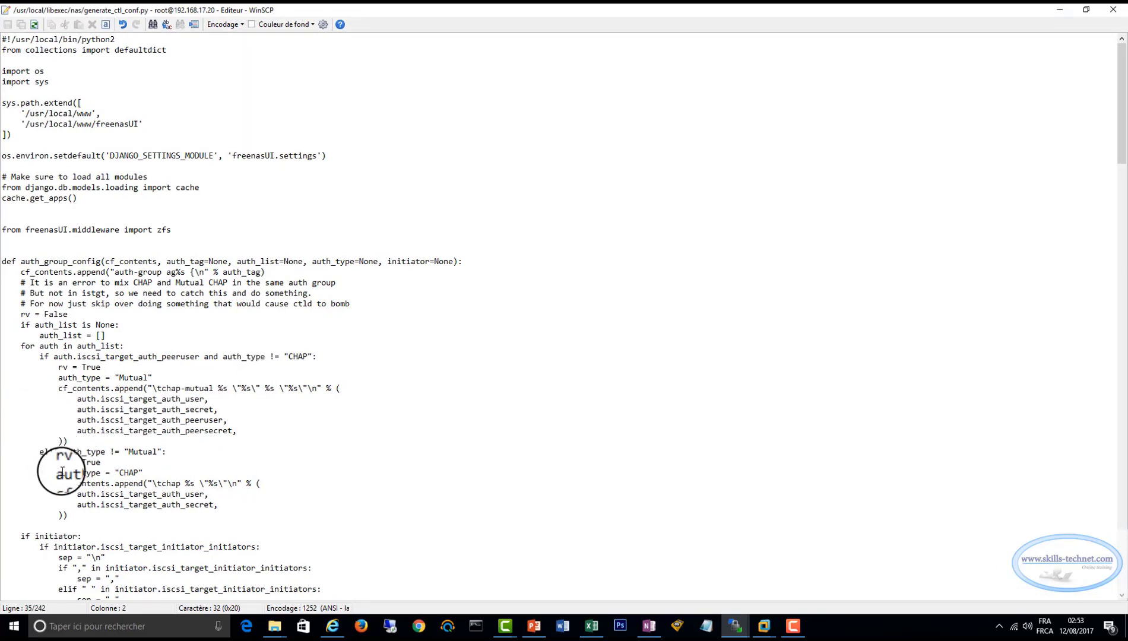
scroll(60, 475, "down", 9)
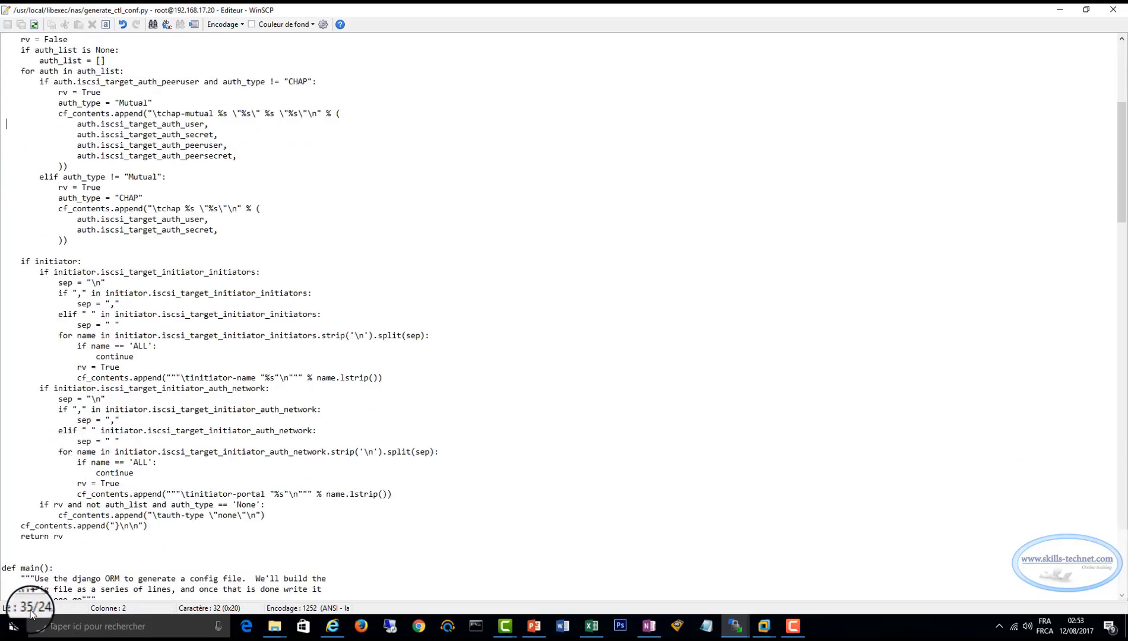
left_click(6, 442)
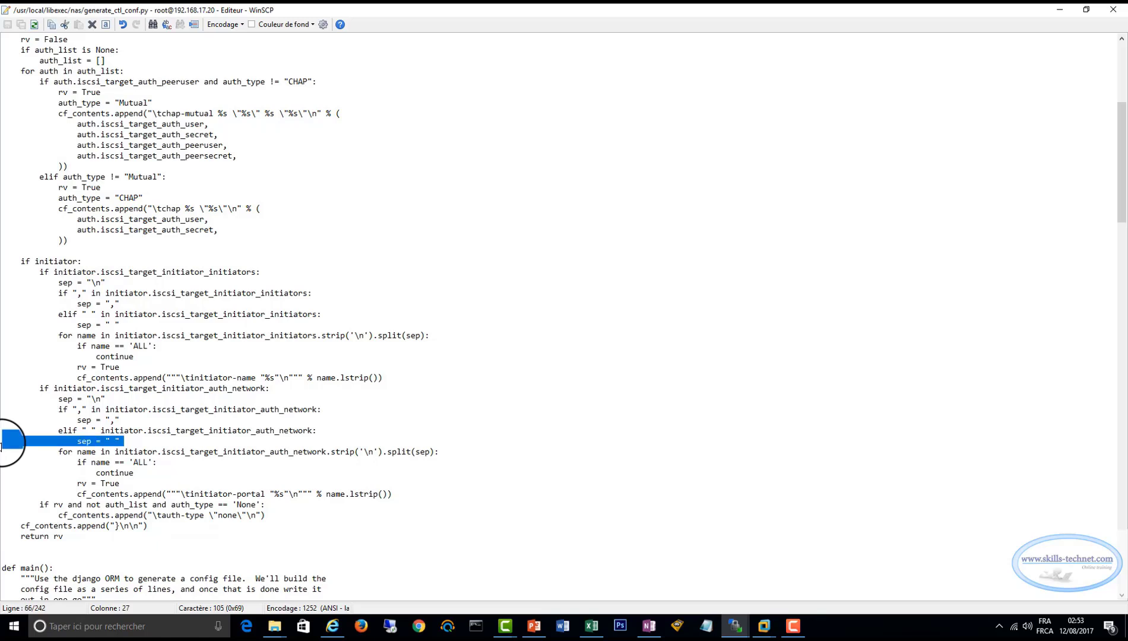
left_click(7, 435)
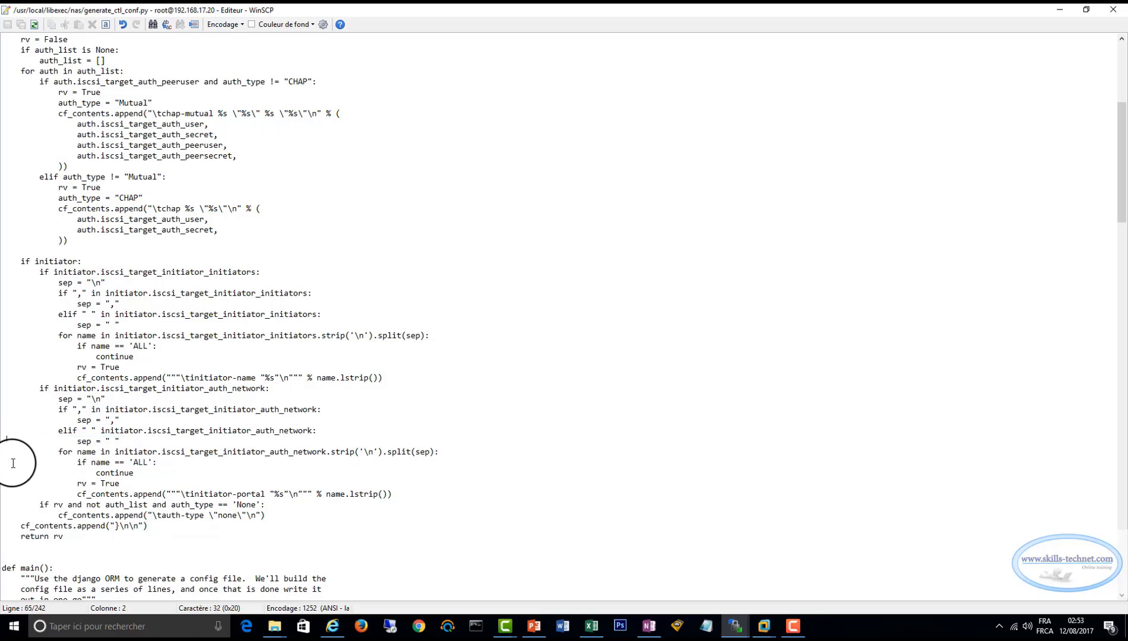
left_click(7, 431)
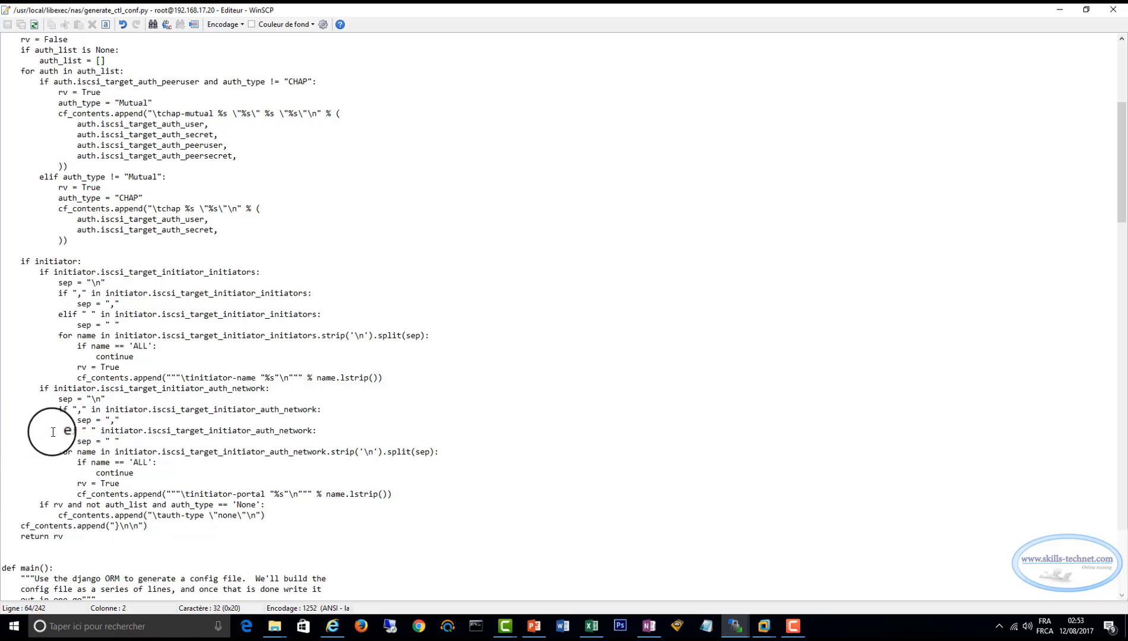
left_click_drag(50, 432, 327, 430)
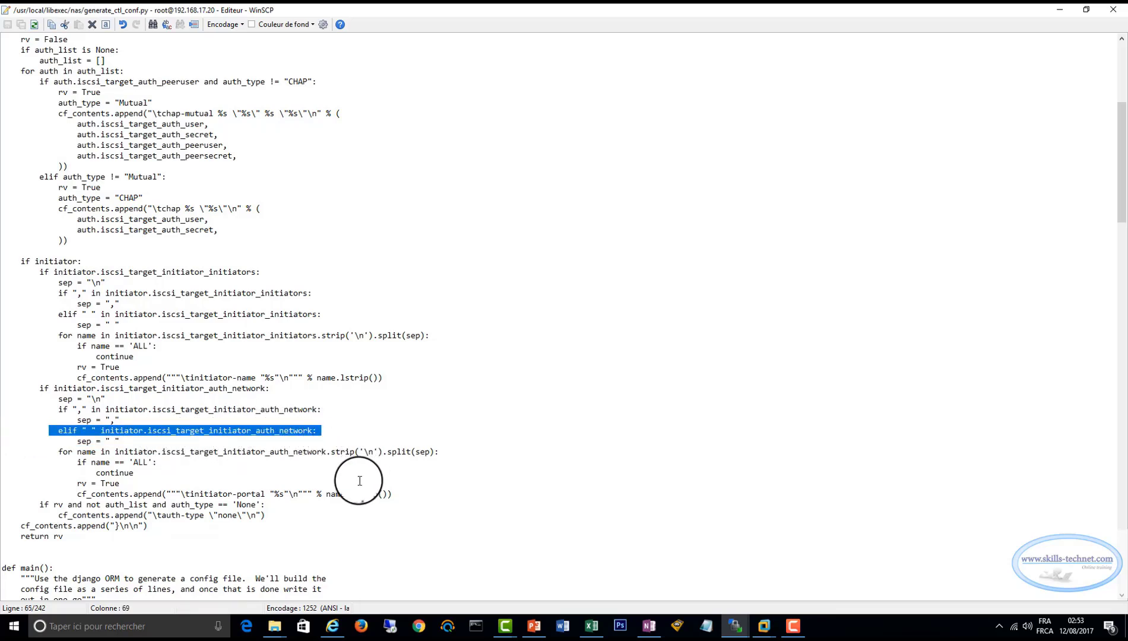
left_click(110, 420)
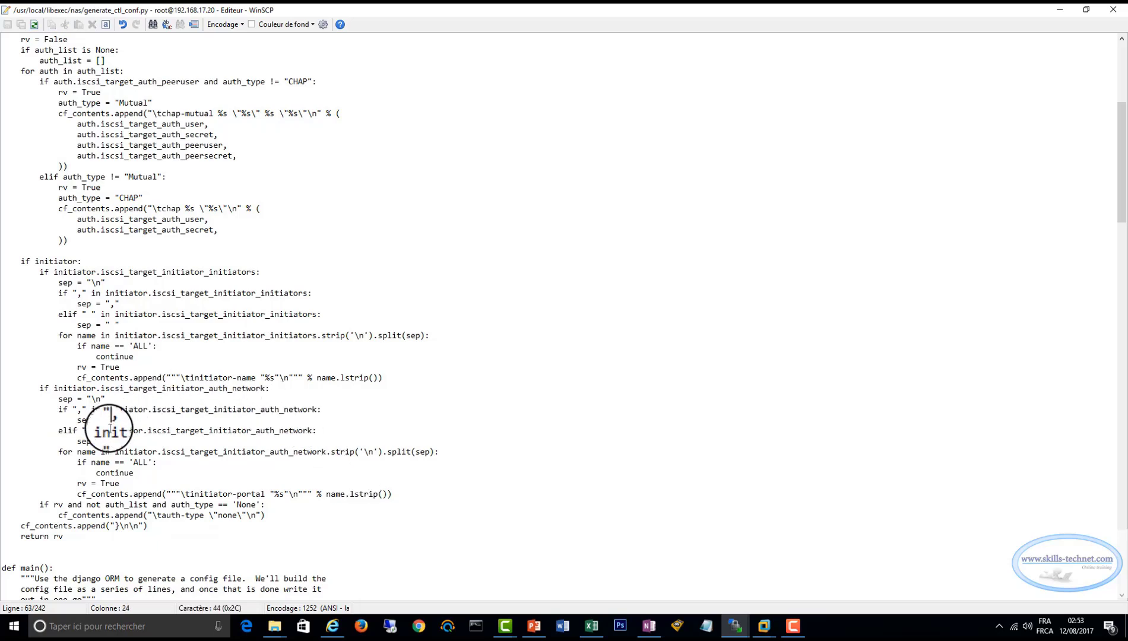
left_click_drag(56, 430, 323, 433)
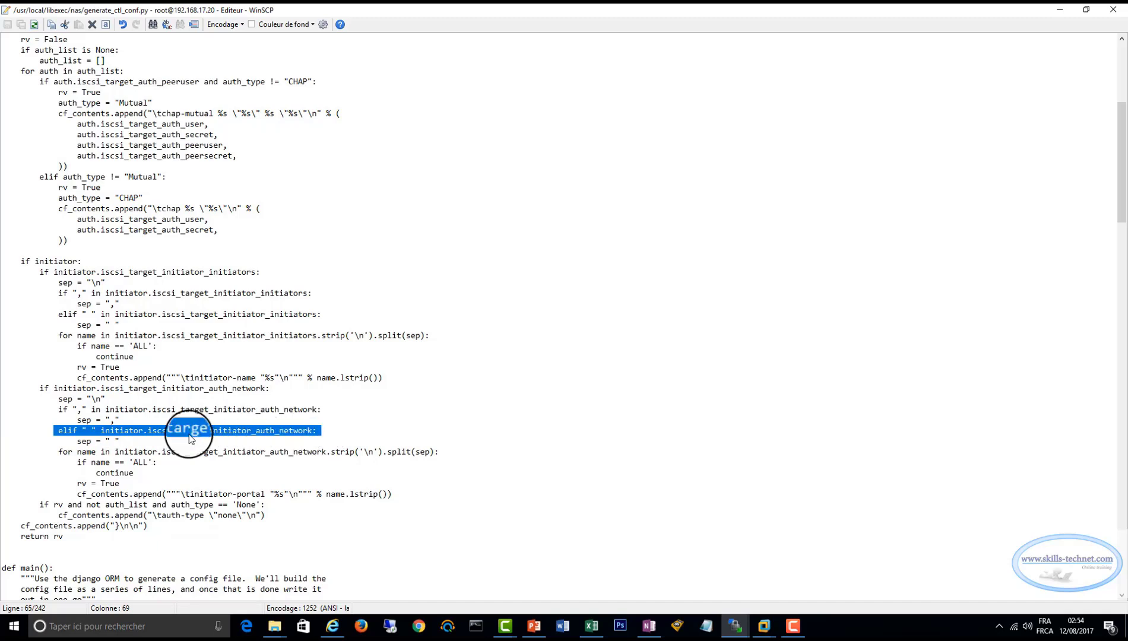
left_click(58, 432)
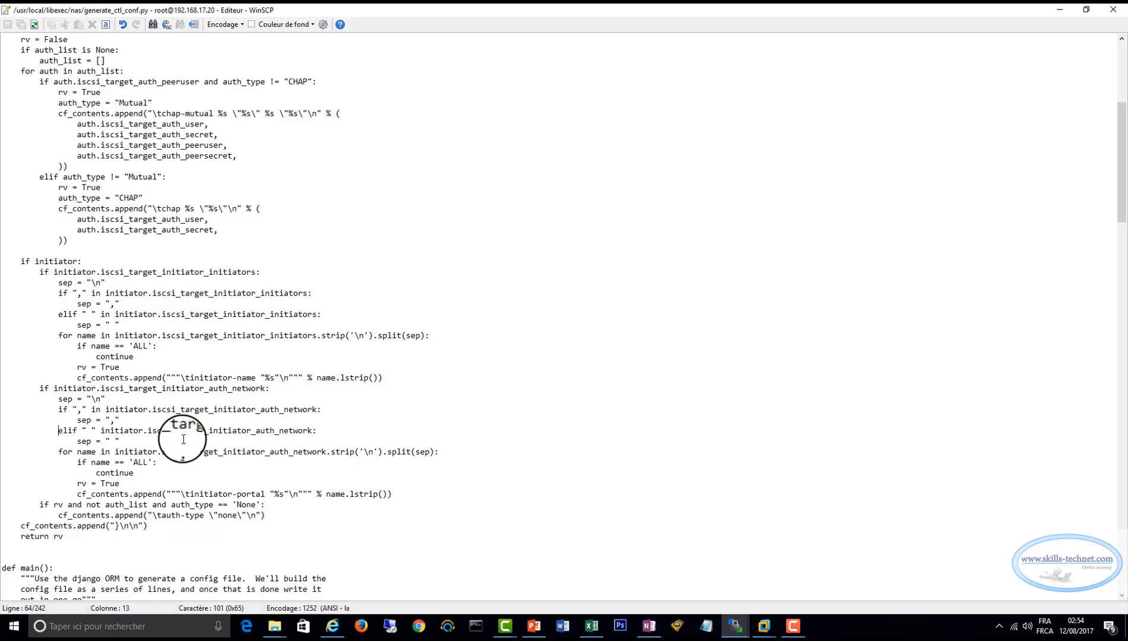
left_click(97, 432)
type("in")
key("Right")
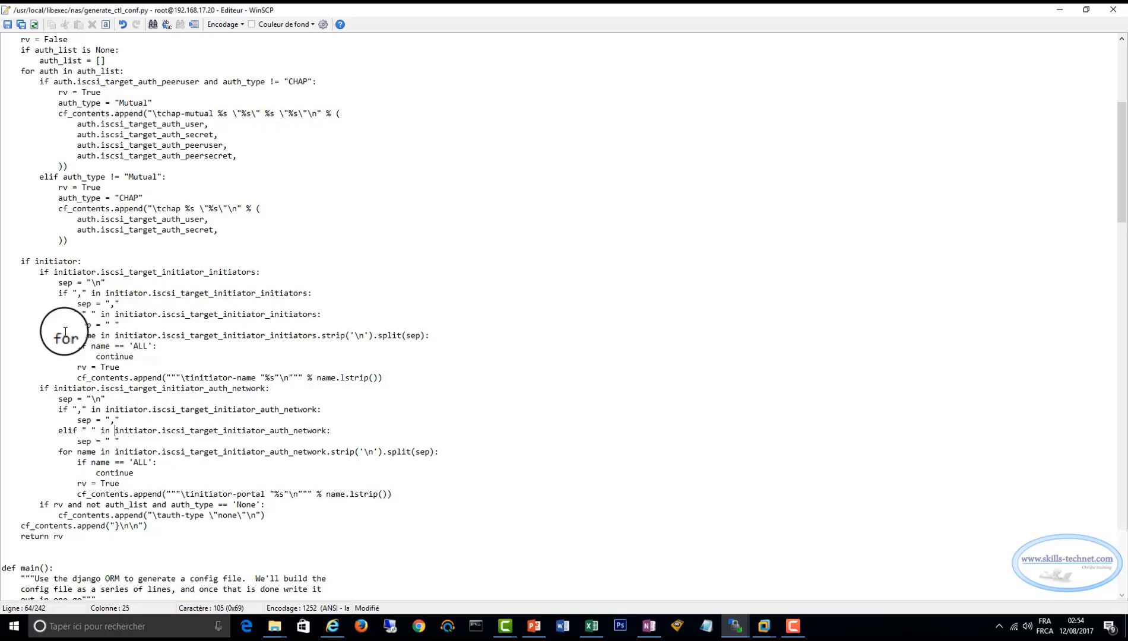
left_click(8, 26)
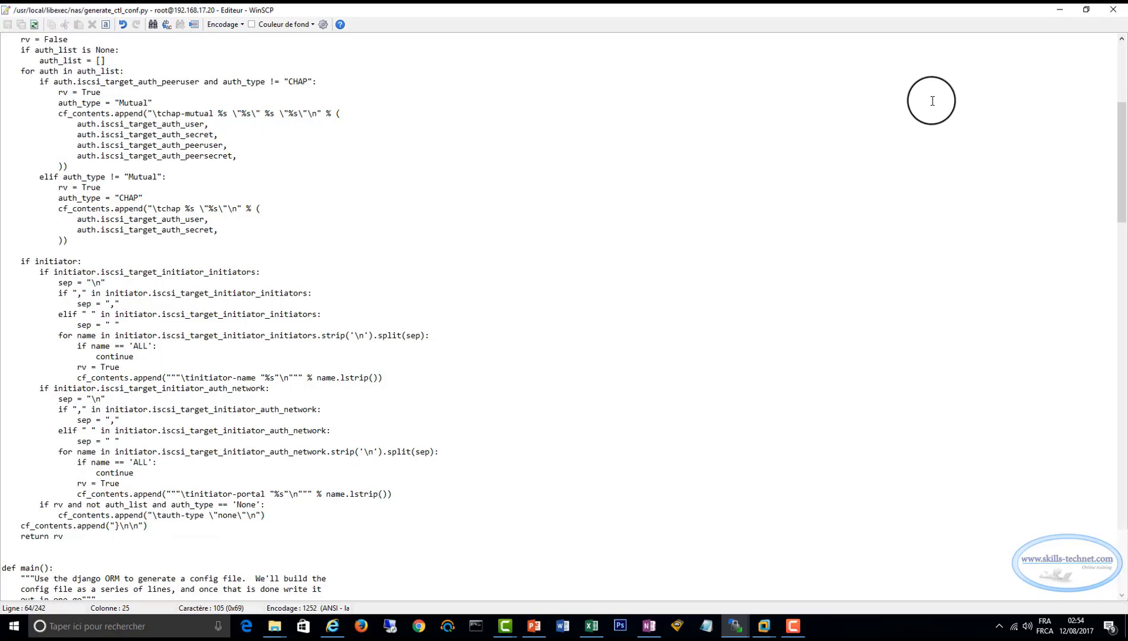
left_click(1114, 10)
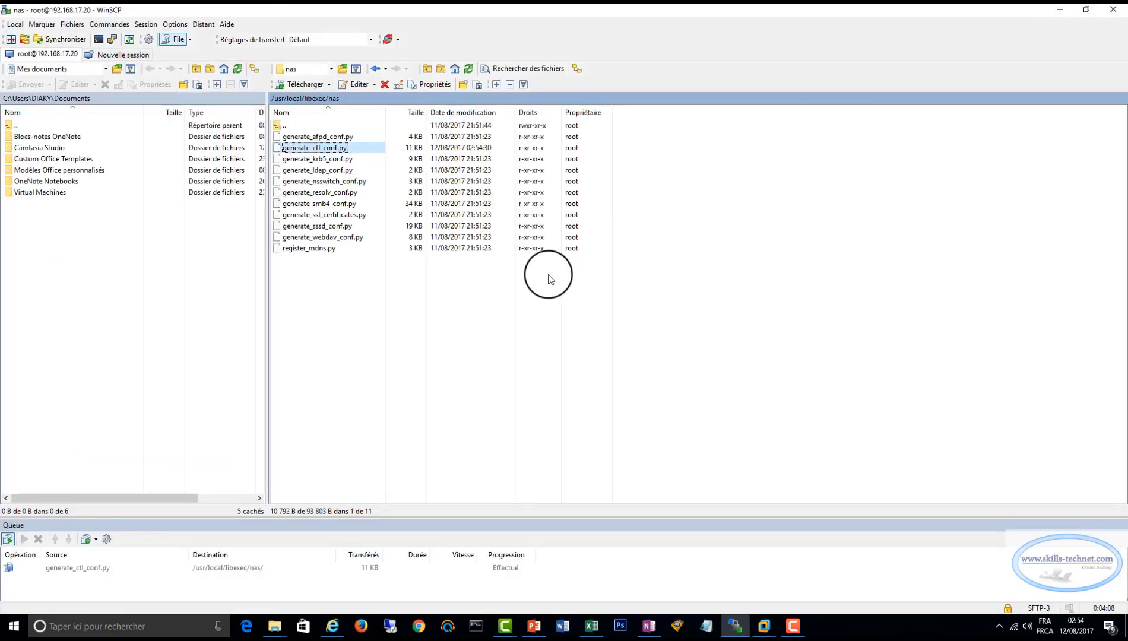
Switch back to FreeNAS in the browser and turn on the iSCSI service.
left_click(331, 633)
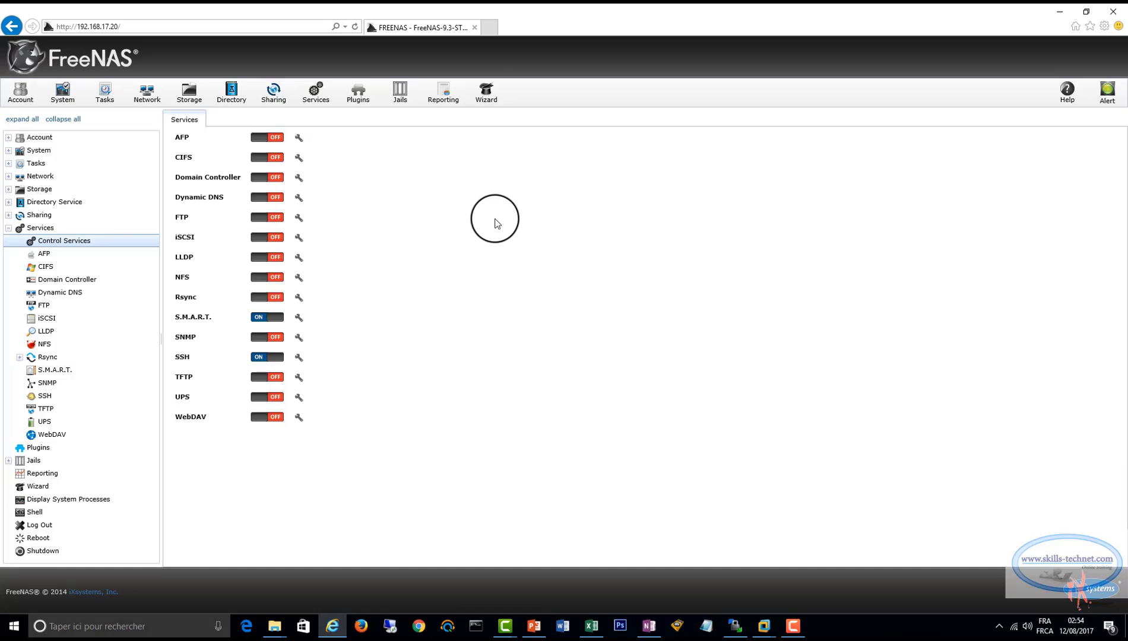
left_click(268, 237)
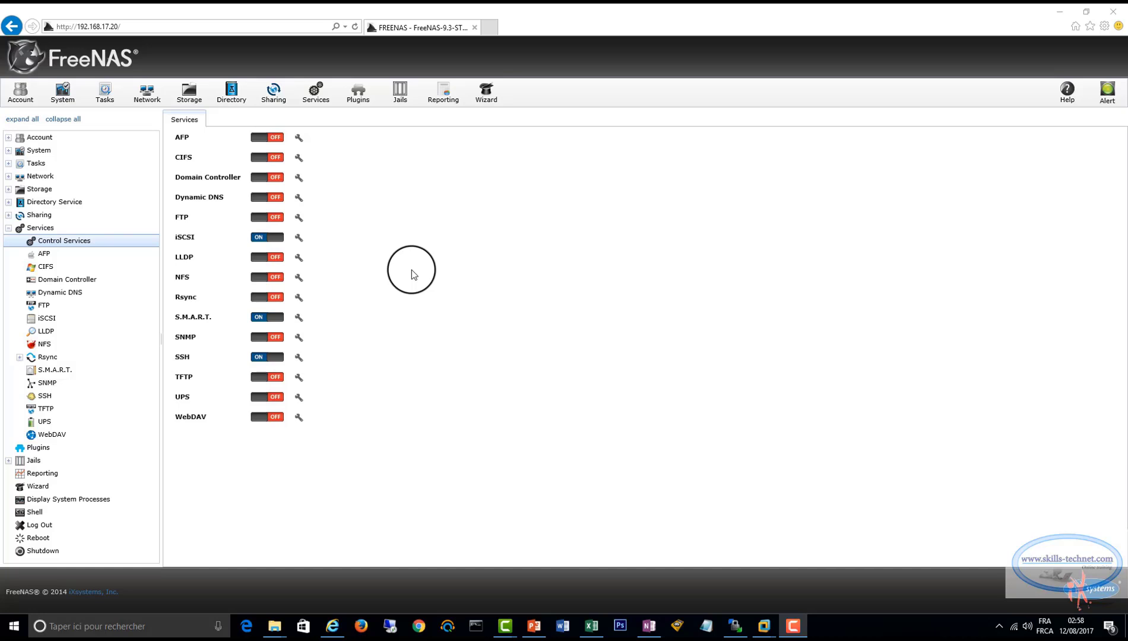
left_click(406, 263)
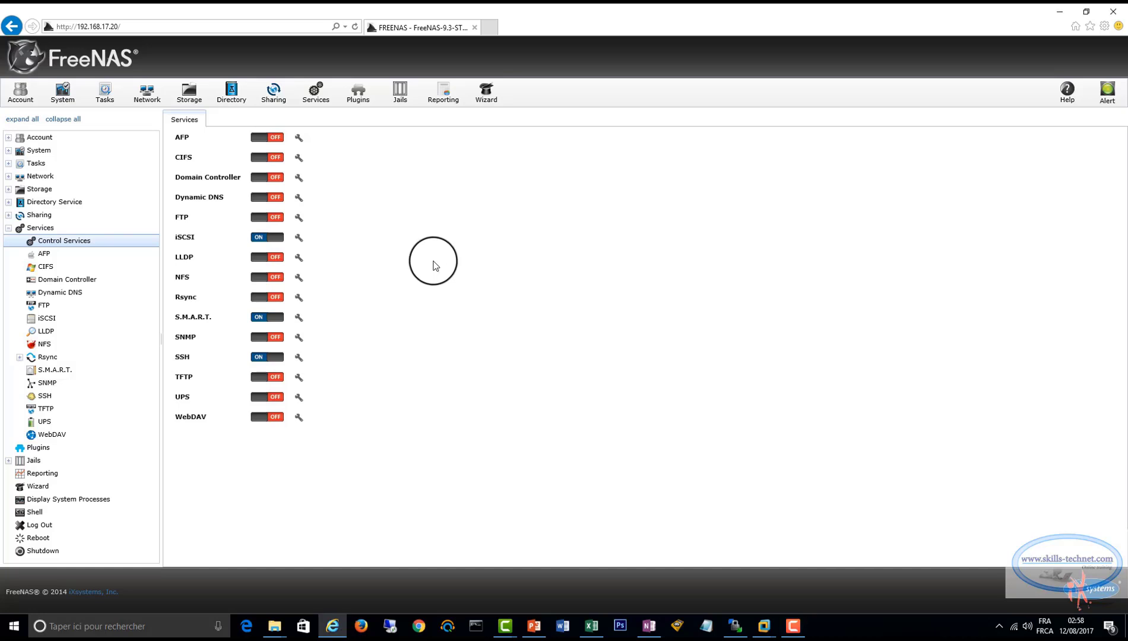
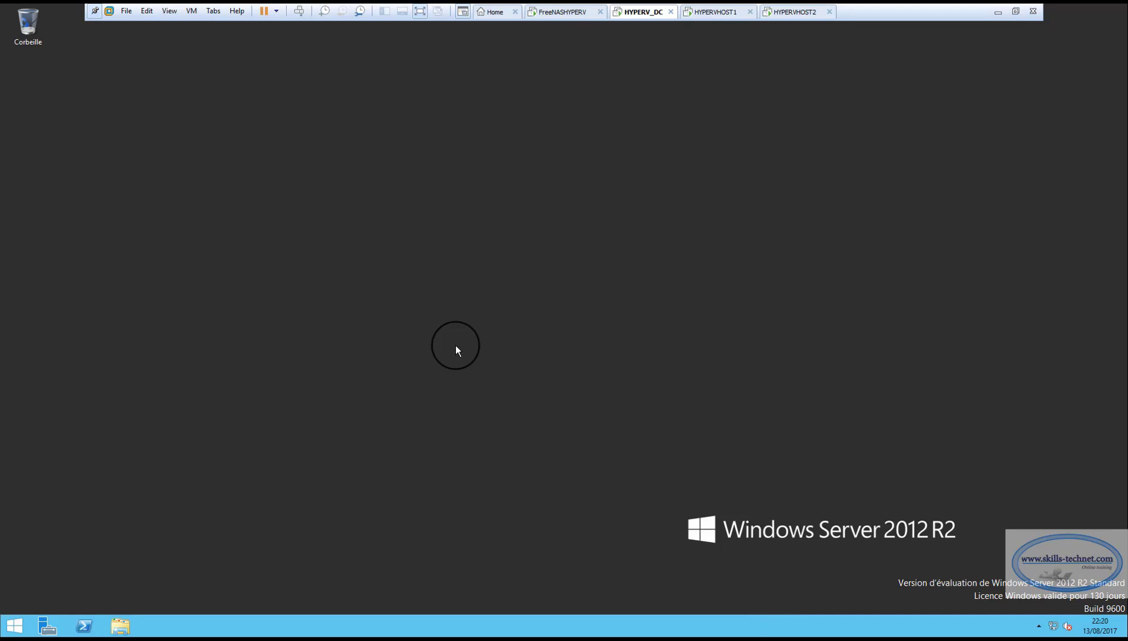
Open the DNS manager from Server Manager on HYPERV_DC and display the SKILLS.LOCAL forward lookup zone.
left_click(47, 625)
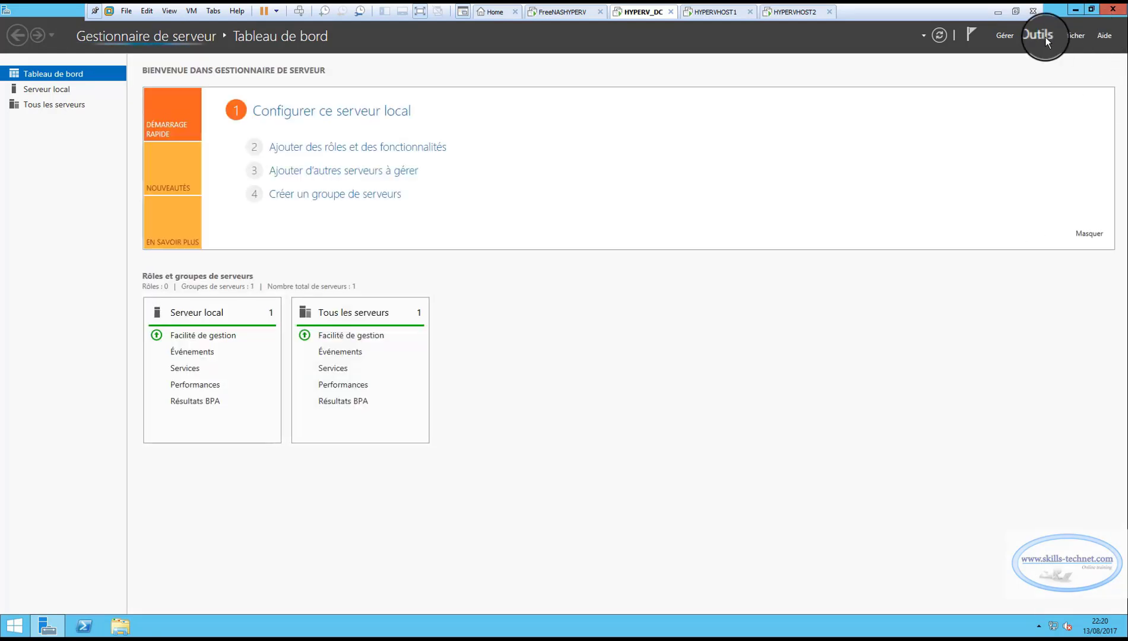
left_click(1044, 36)
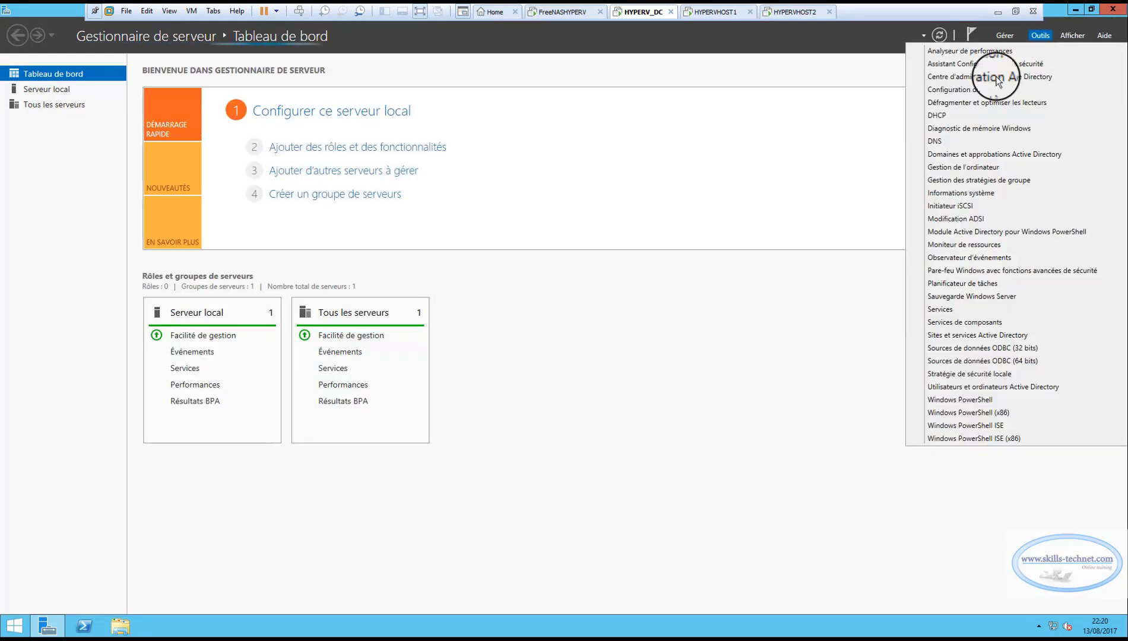
left_click(935, 140)
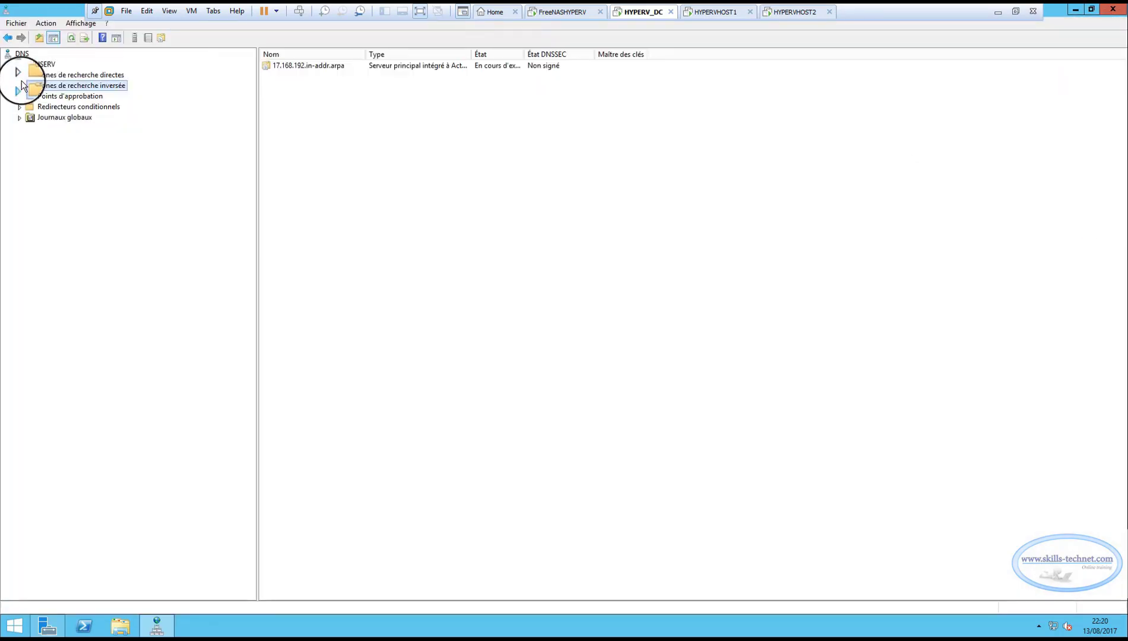
left_click(22, 78)
left_click(58, 83)
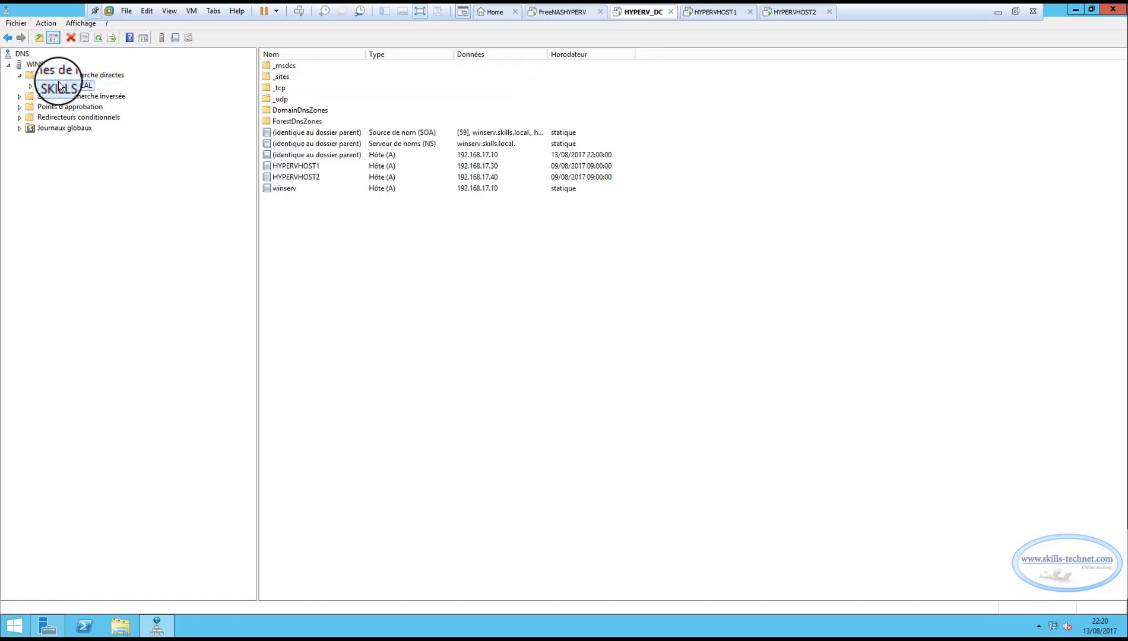
Add a host (A) record named FREENAS with IP address 192.168.17.20 and an associated PTR record to the SKILLS.LOCAL zone.
right_click(325, 236)
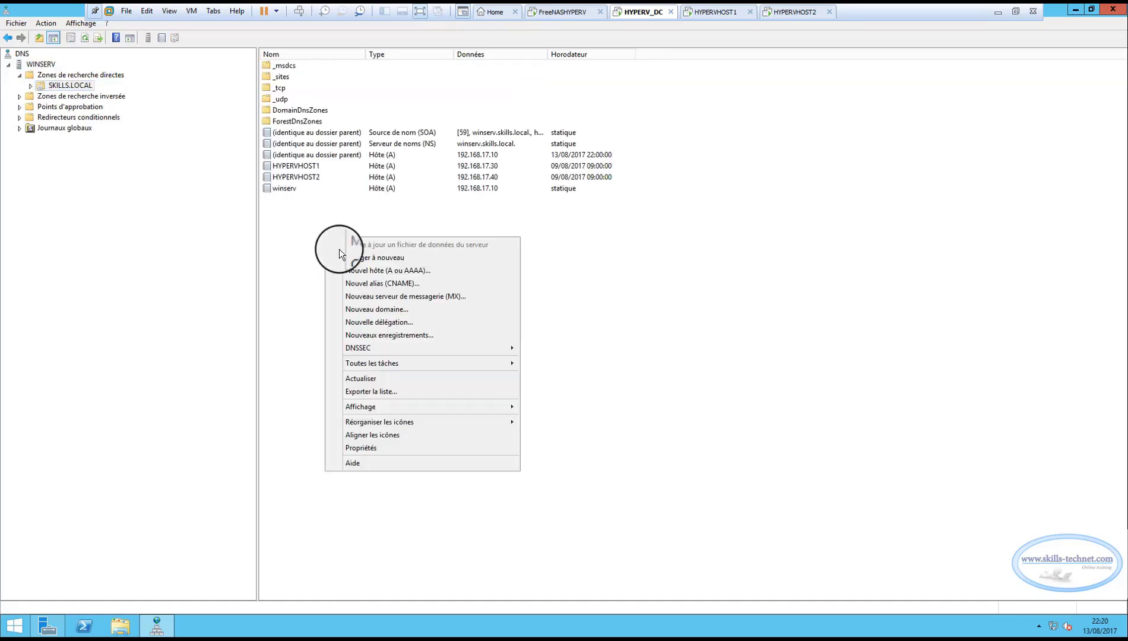
left_click(399, 270)
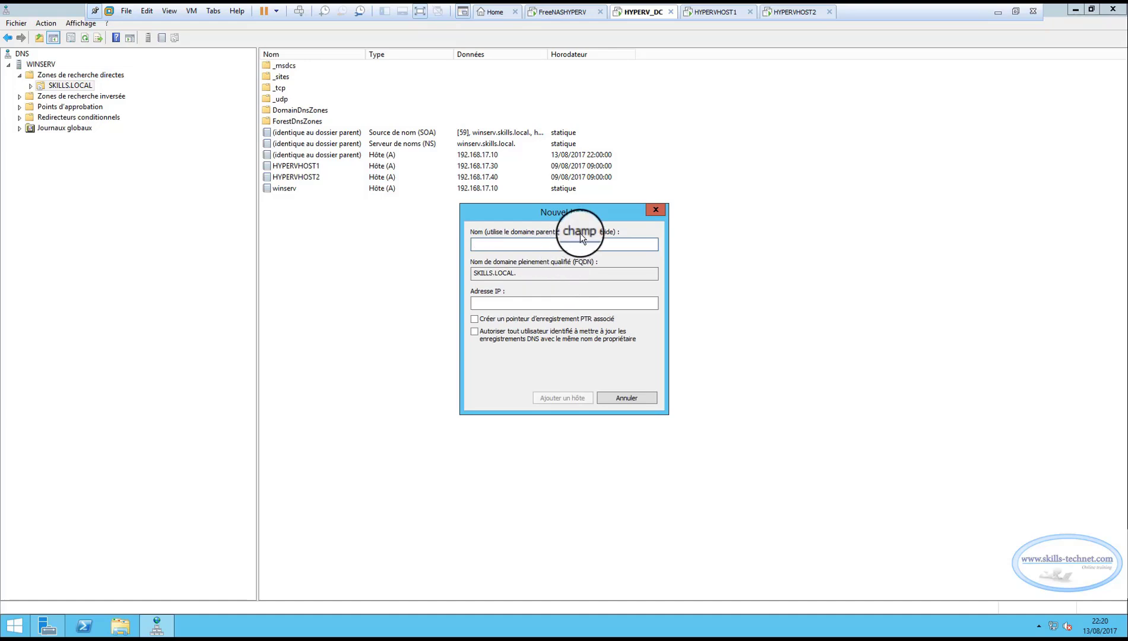
type("FREE")
type("NAS")
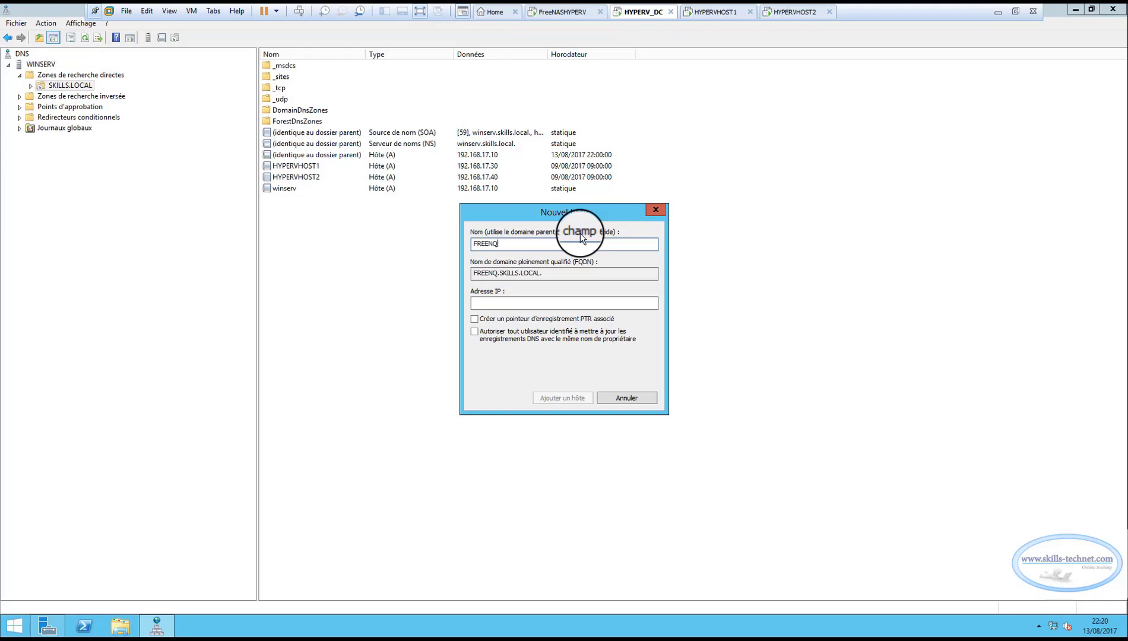
left_click(528, 300)
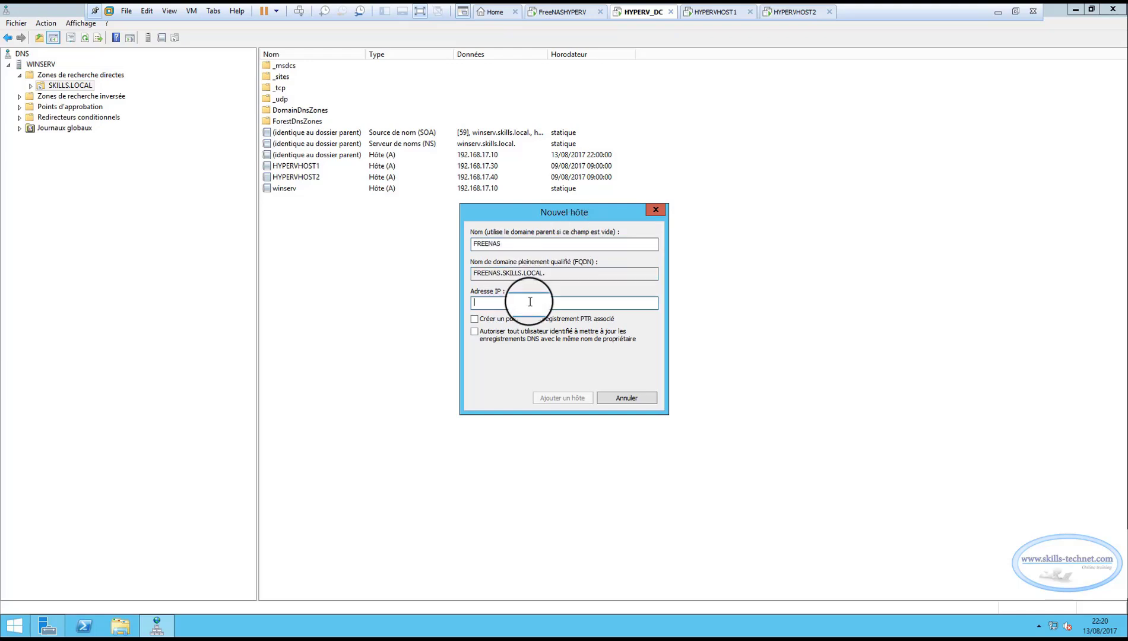
type("192.168.17.2")
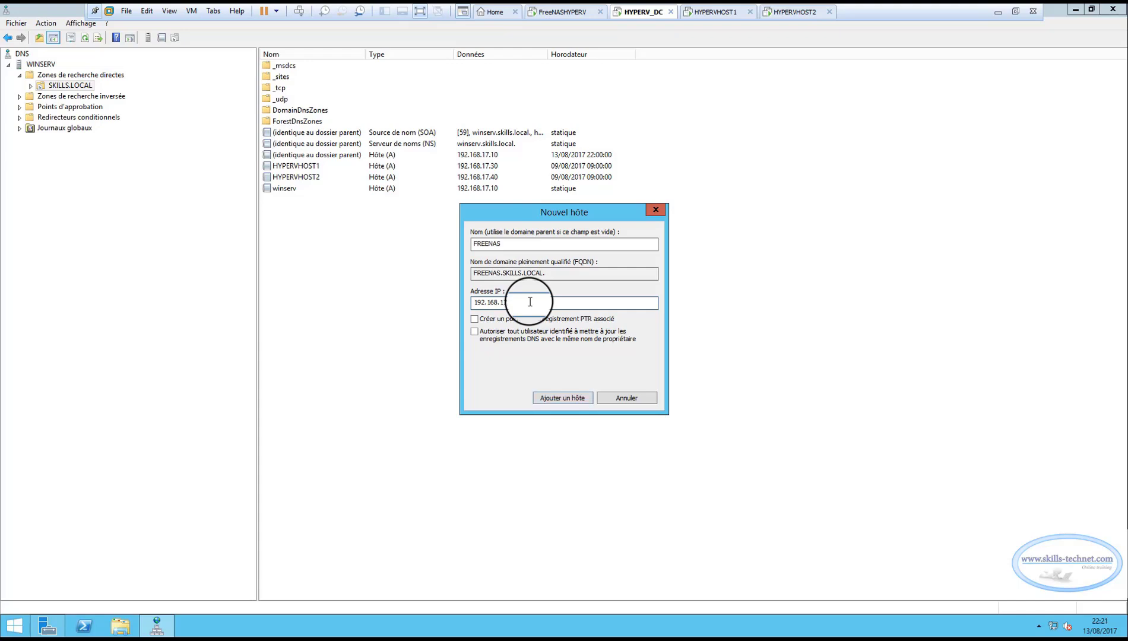
type("0")
left_click(475, 319)
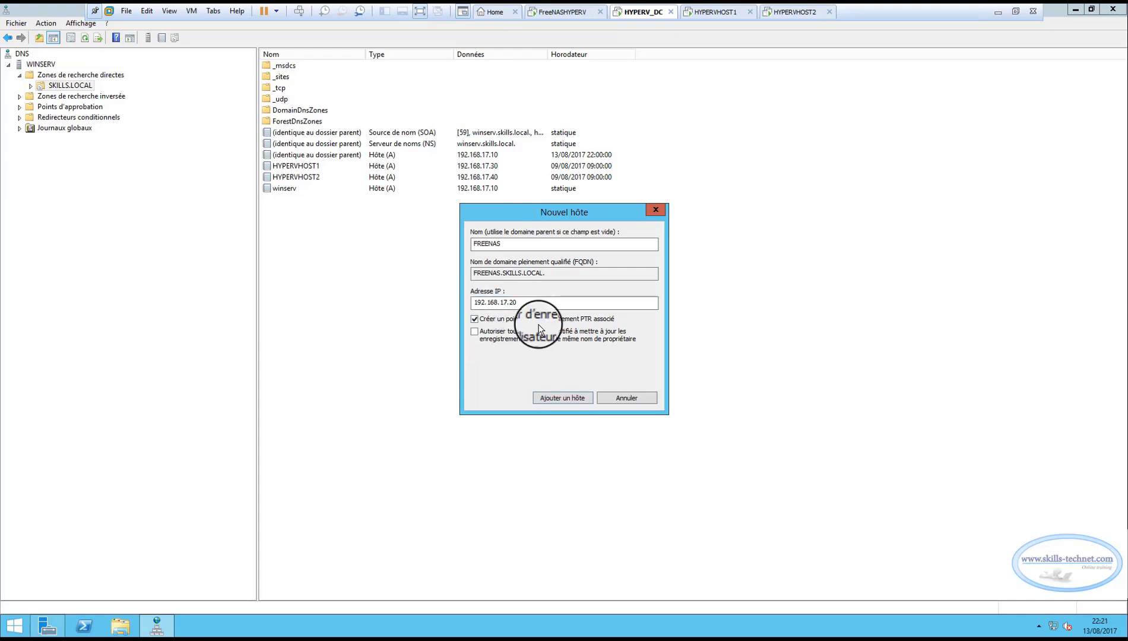
left_click(568, 397)
left_click(644, 363)
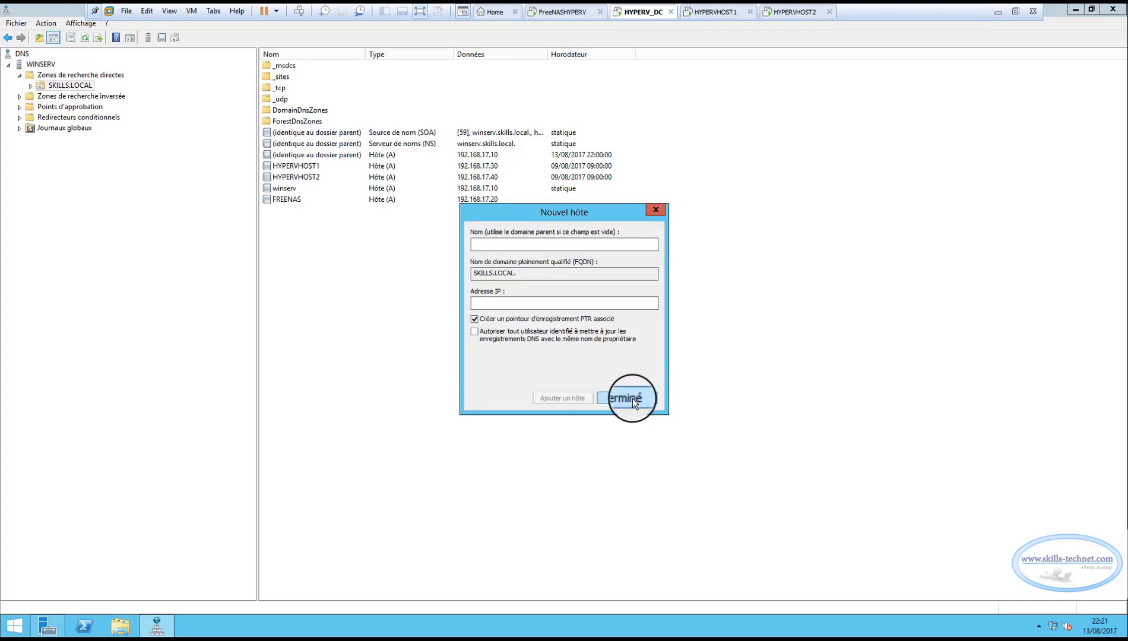
left_click(632, 398)
Select the FREENAS host record and refresh the SKILLS.LOCAL record list.
left_click(280, 200)
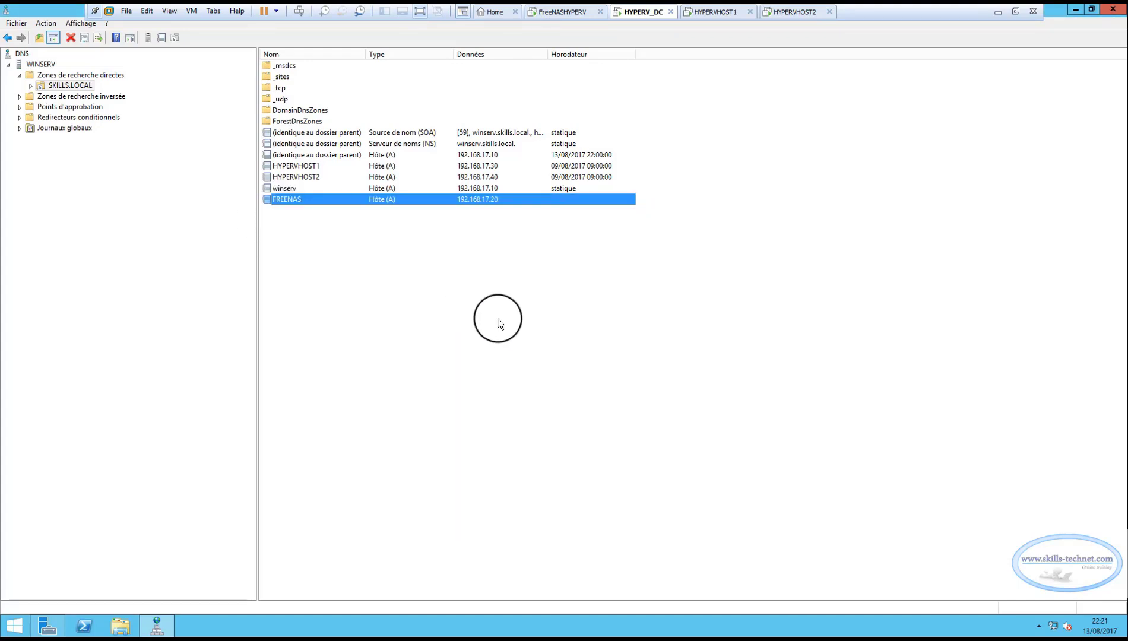
right_click(429, 292)
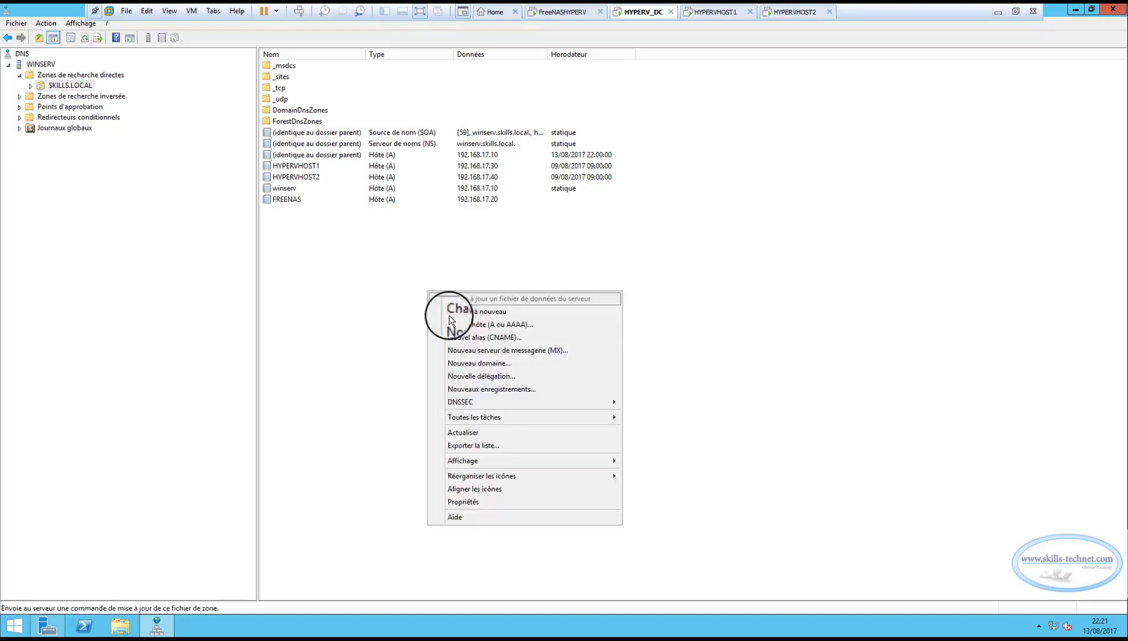
left_click(463, 432)
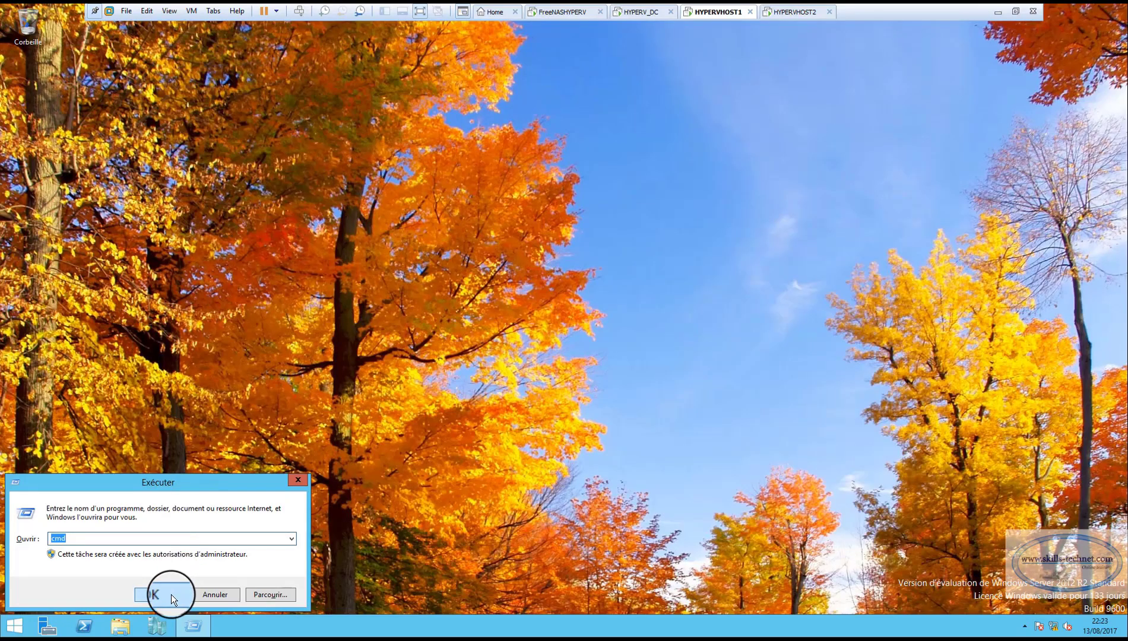
Ping freenas.skills.local from a command prompt on HYPERVHOST1, and close the prompt.
left_click(171, 594)
type("ping freenas.skills.local")
key("Return")
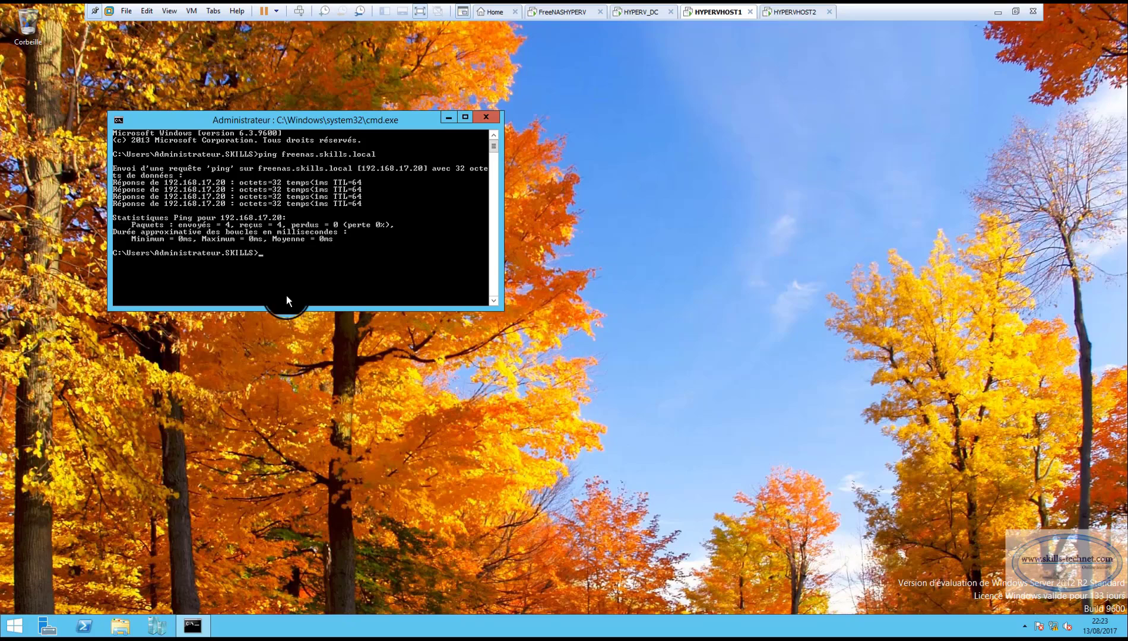
left_click(486, 115)
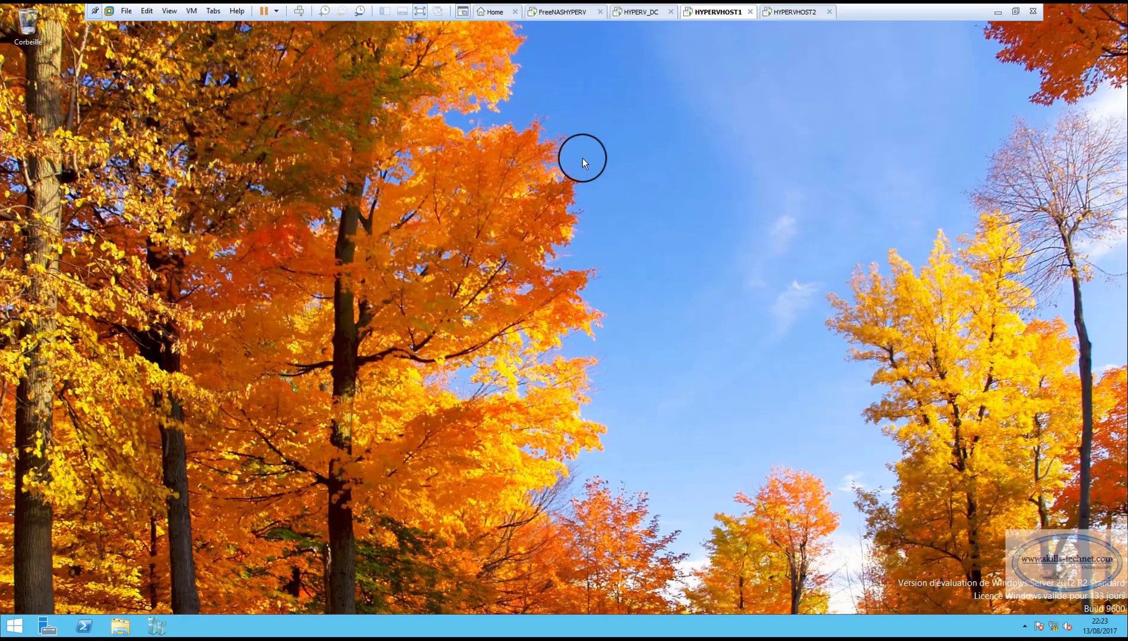
Switch to the HYPERVHOST2 virtual machine, ping freenas.skills.local from a command prompt, and close the prompt.
left_click(801, 13)
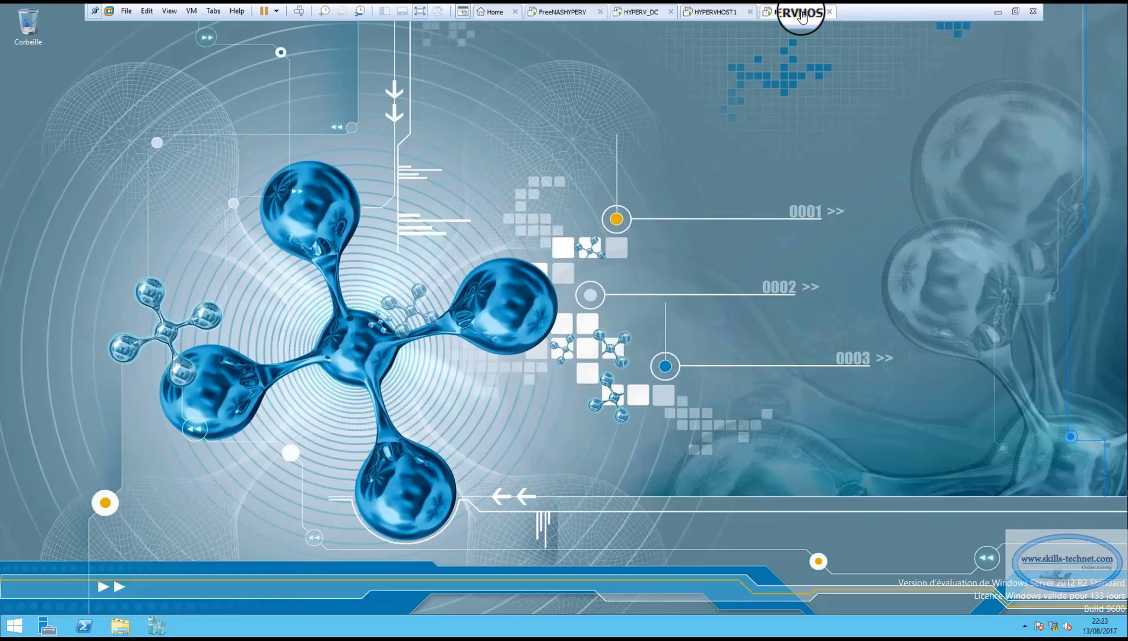
right_click(24, 623)
left_click(51, 588)
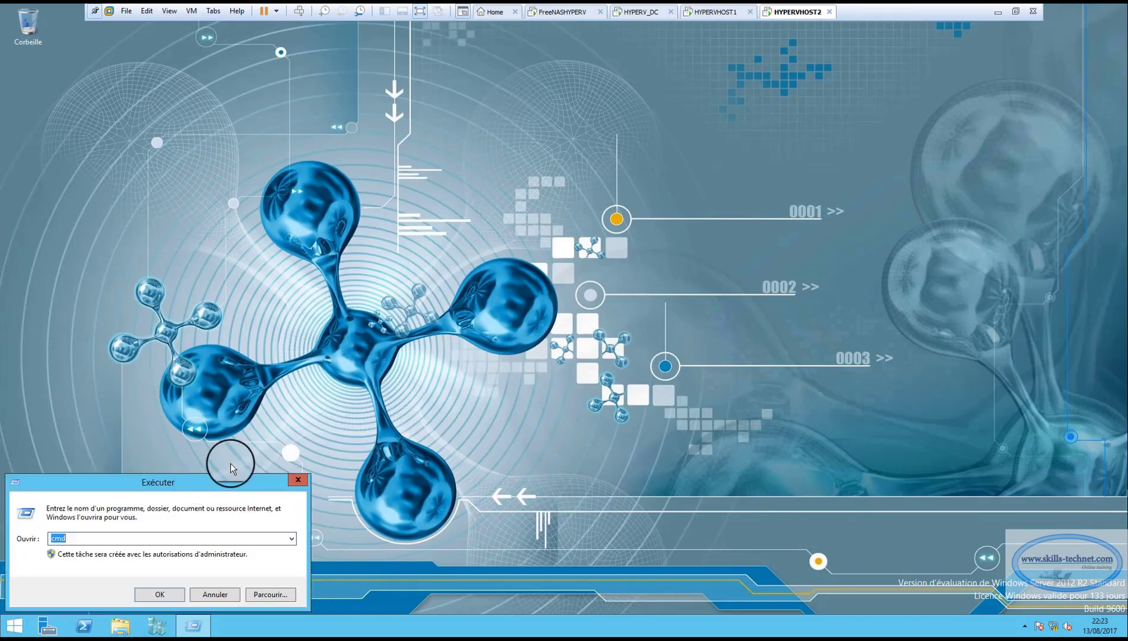
key("Return")
type("ping freenas.skills.local")
key("Return")
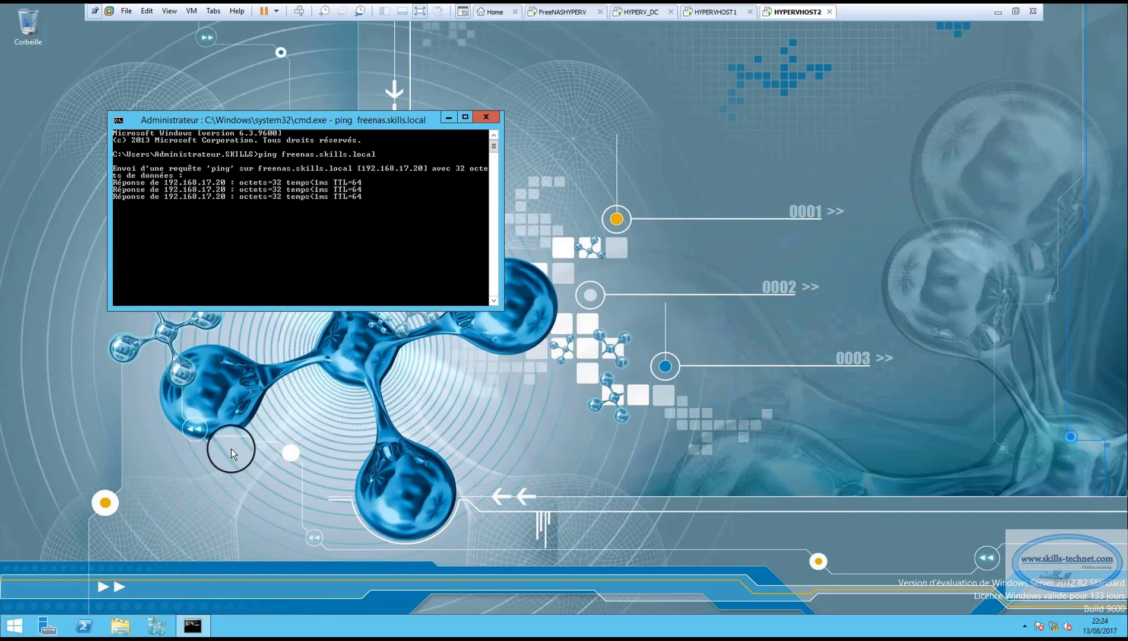
left_click(485, 117)
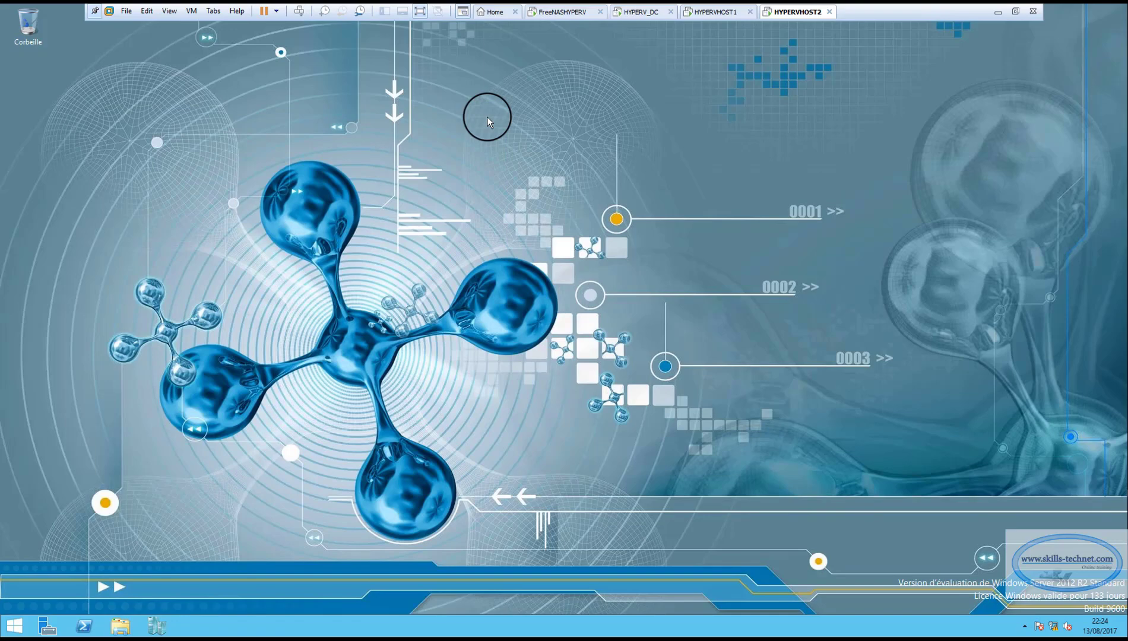
Switch to HYPERVHOST1, launch the iSCSI Initiator from Server Manager and agree to start the Microsoft iSCSI service automatically.
left_click(715, 12)
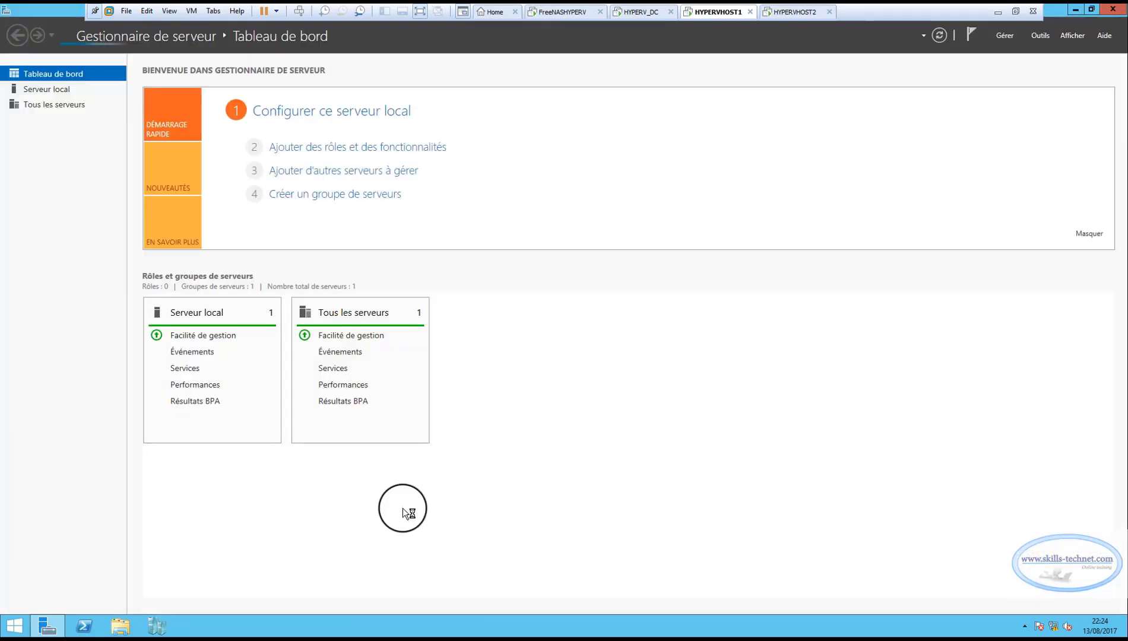
left_click(1040, 35)
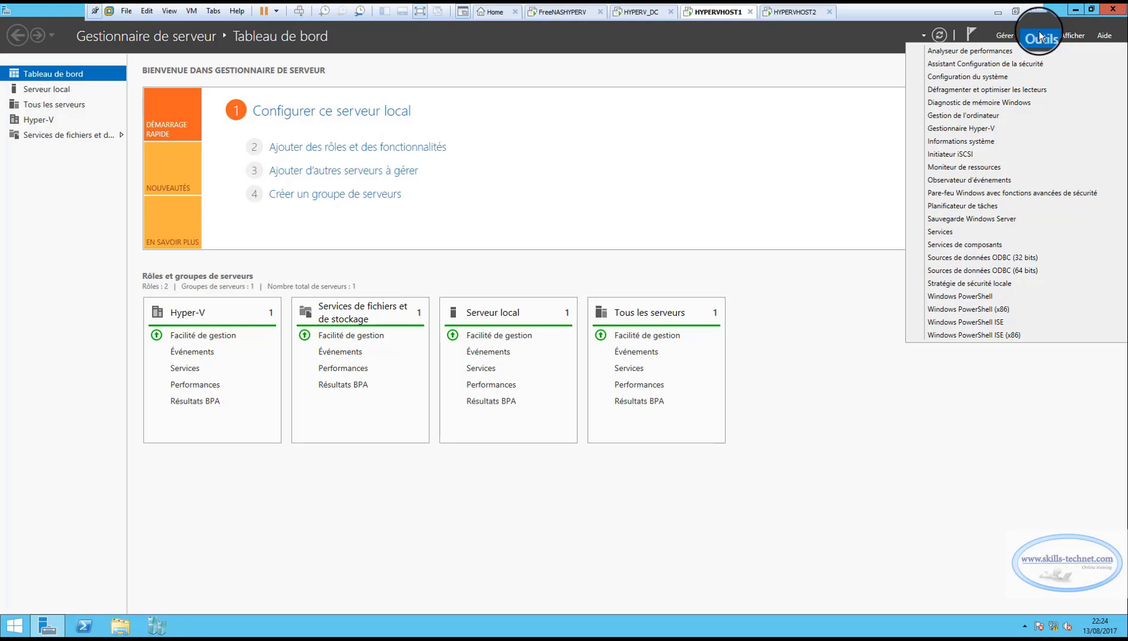
left_click(953, 155)
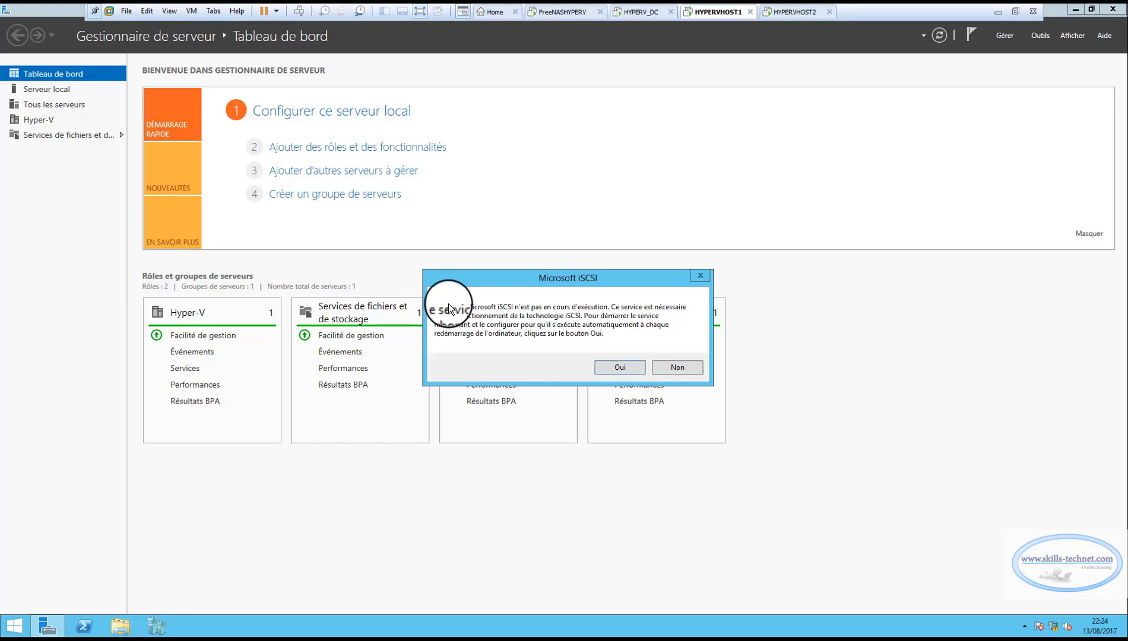
left_click(614, 368)
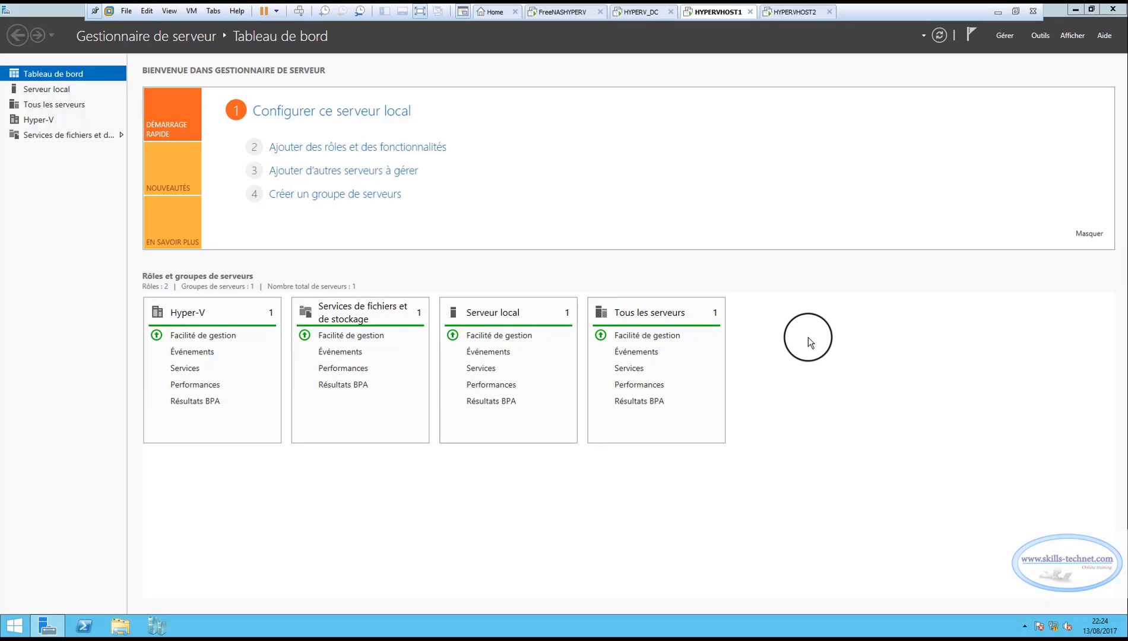
Open the iSCSI Initiator properties and start a quick connection to the target server freenas.skills.local.
left_click(1043, 37)
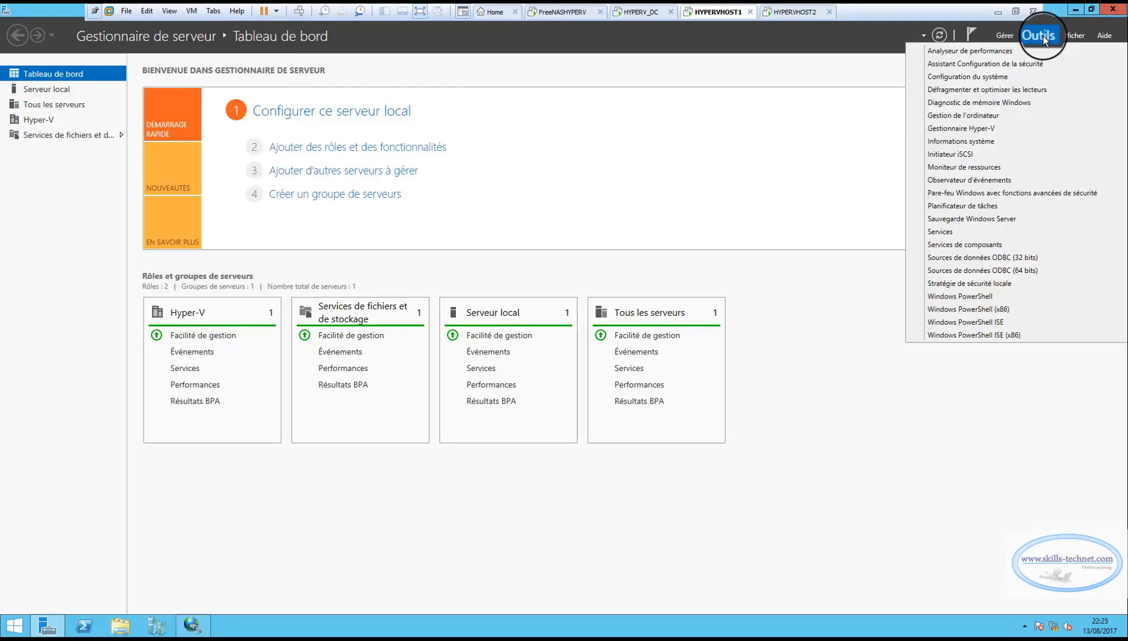
left_click(947, 153)
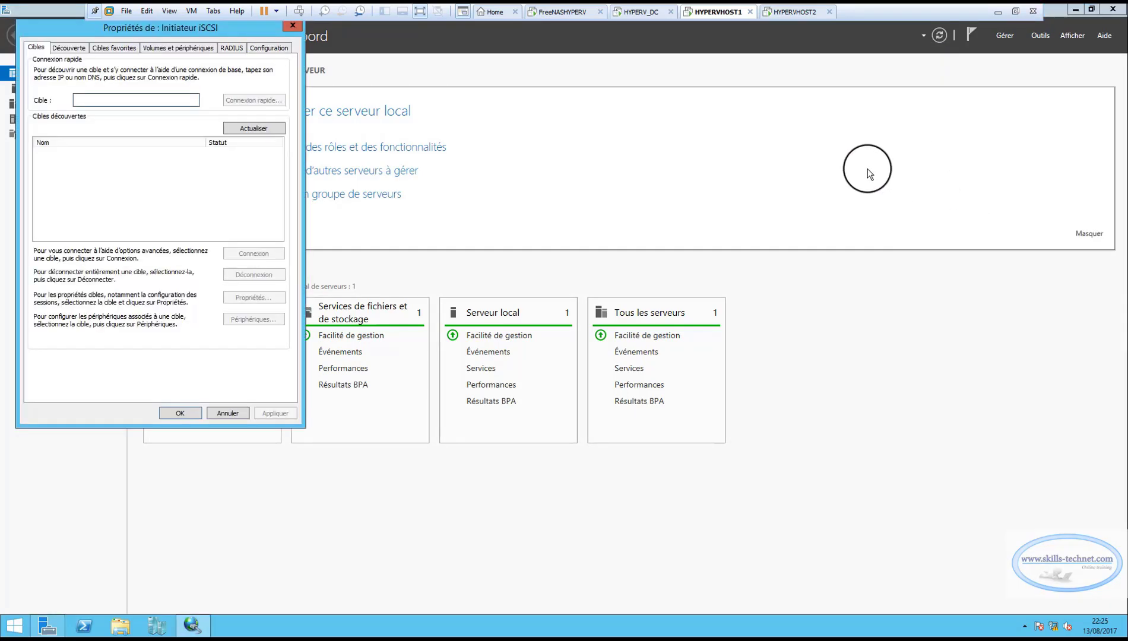
left_click_drag(88, 25, 370, 89)
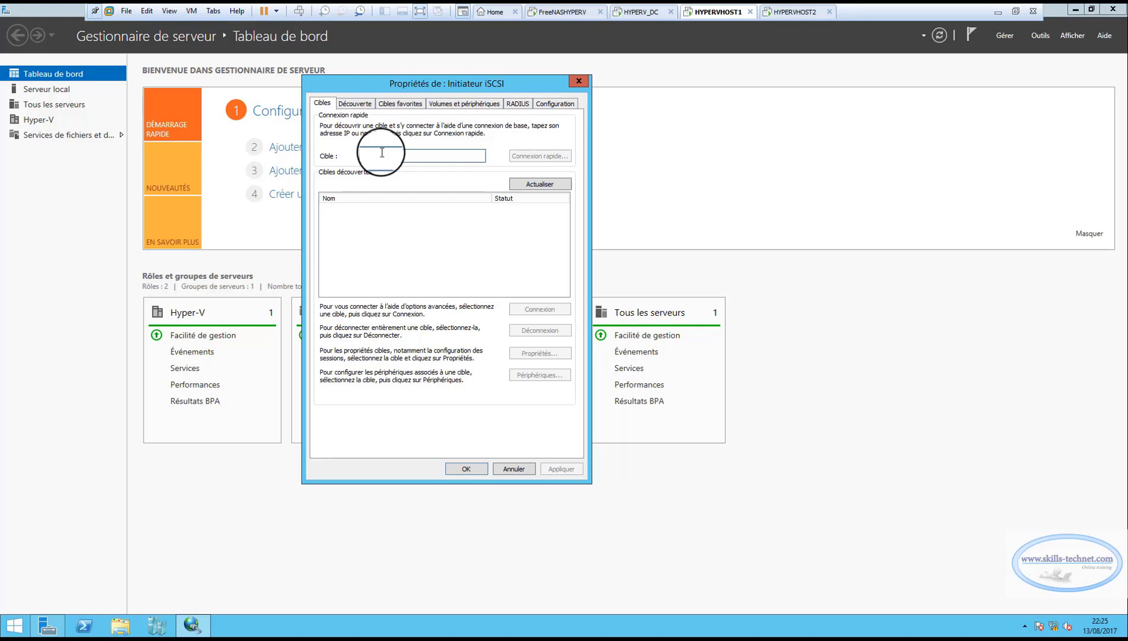
type("1")
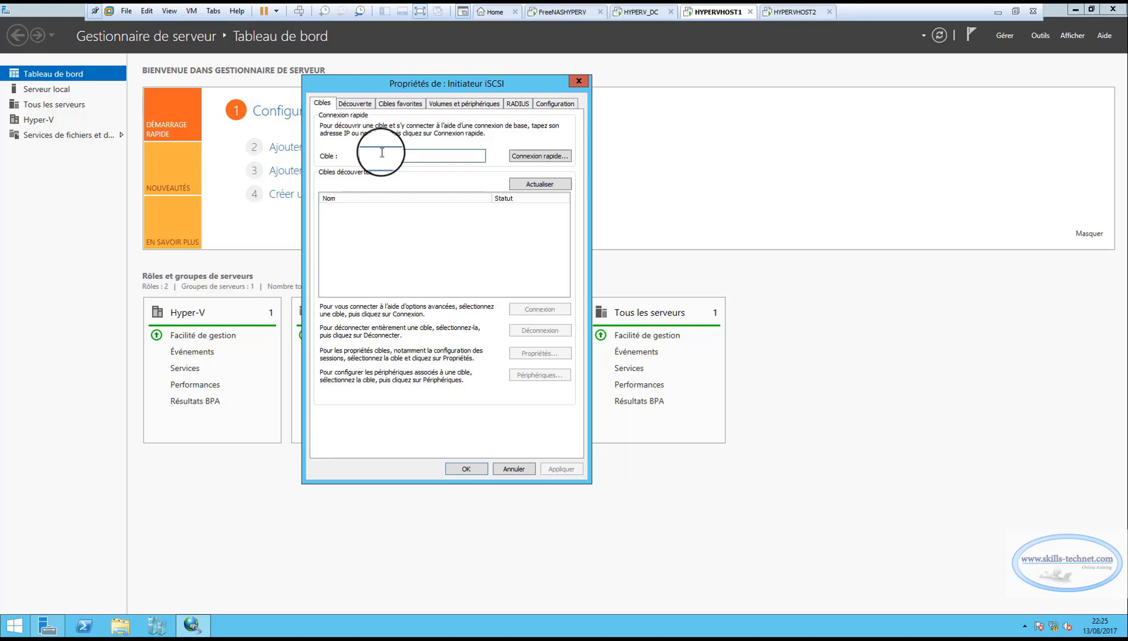
type("reenas.skills.local")
left_click(526, 159)
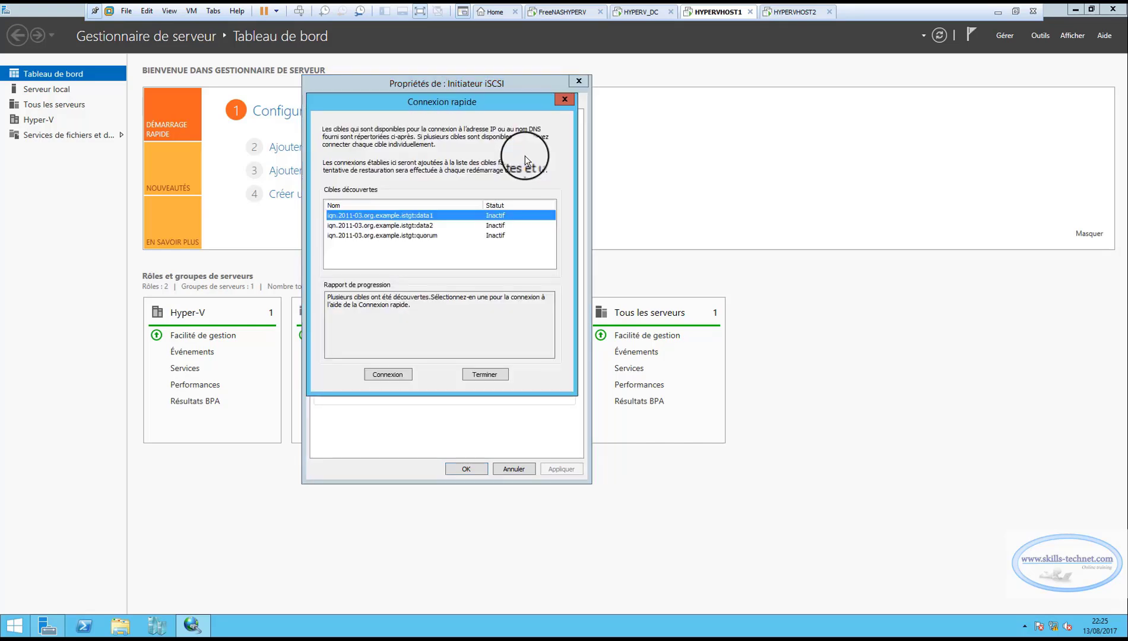
Go through the discovered data1, data2 and quorum targets and connect to iqn.2011-03.org.example.istgt:quorum.
left_click(380, 226)
left_click(384, 235)
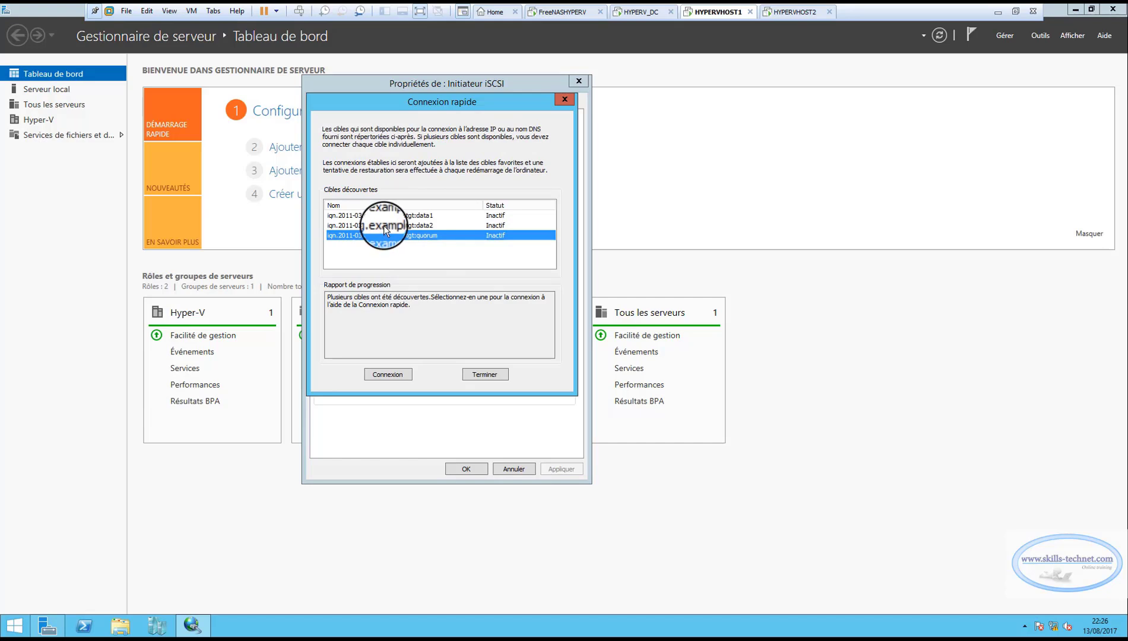
left_click(382, 226)
left_click(381, 216)
left_click(381, 227)
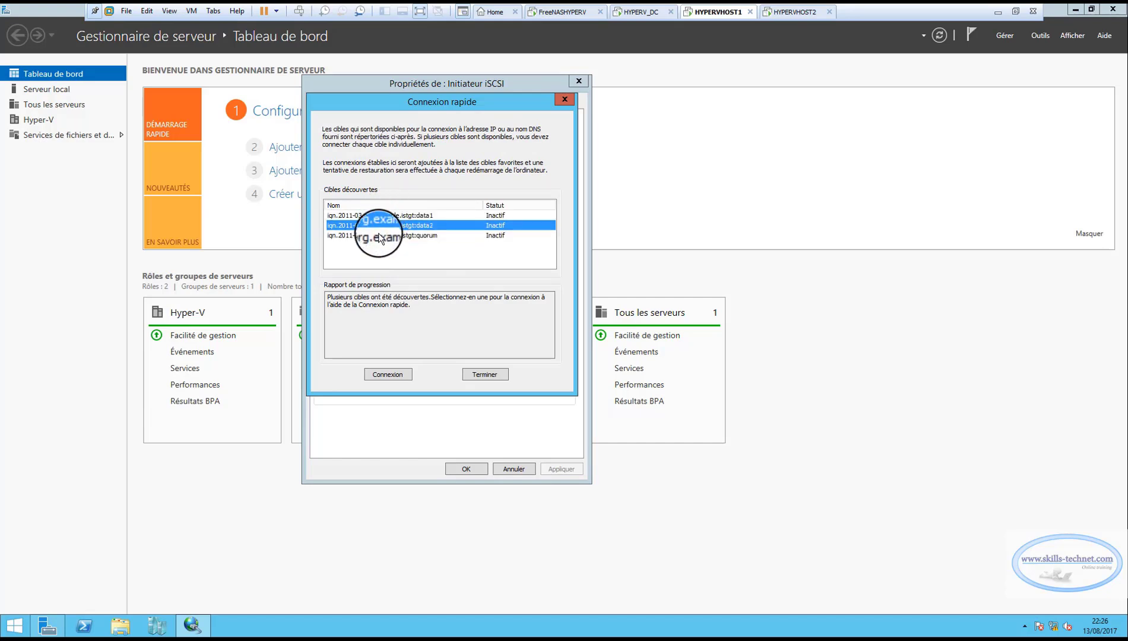
left_click(383, 235)
left_click(383, 225)
left_click(384, 216)
left_click(382, 225)
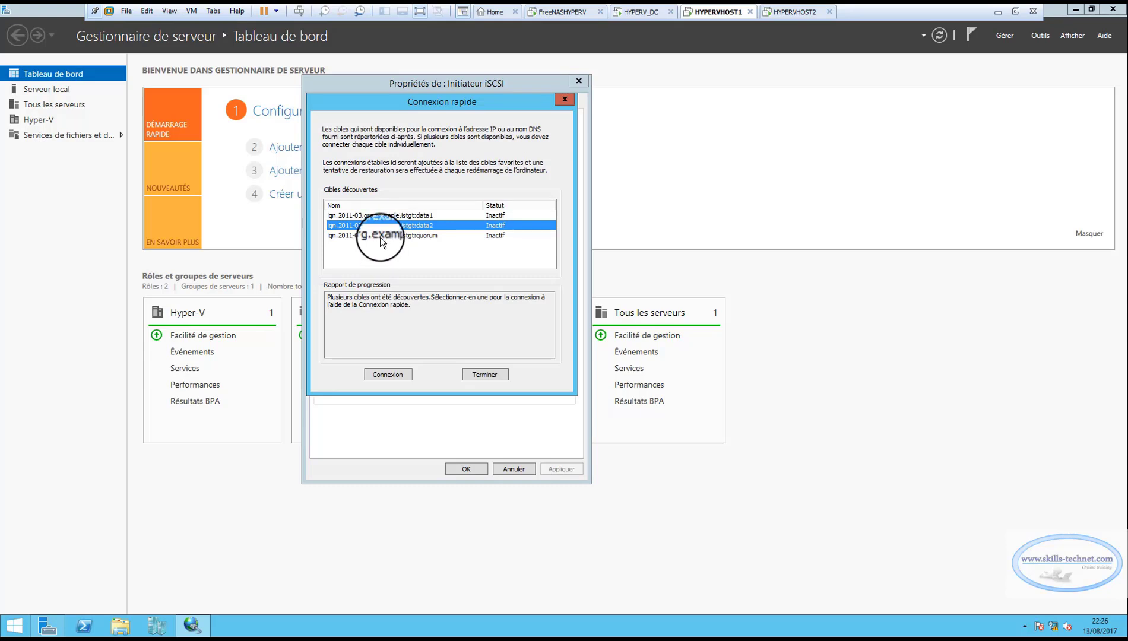
left_click(383, 235)
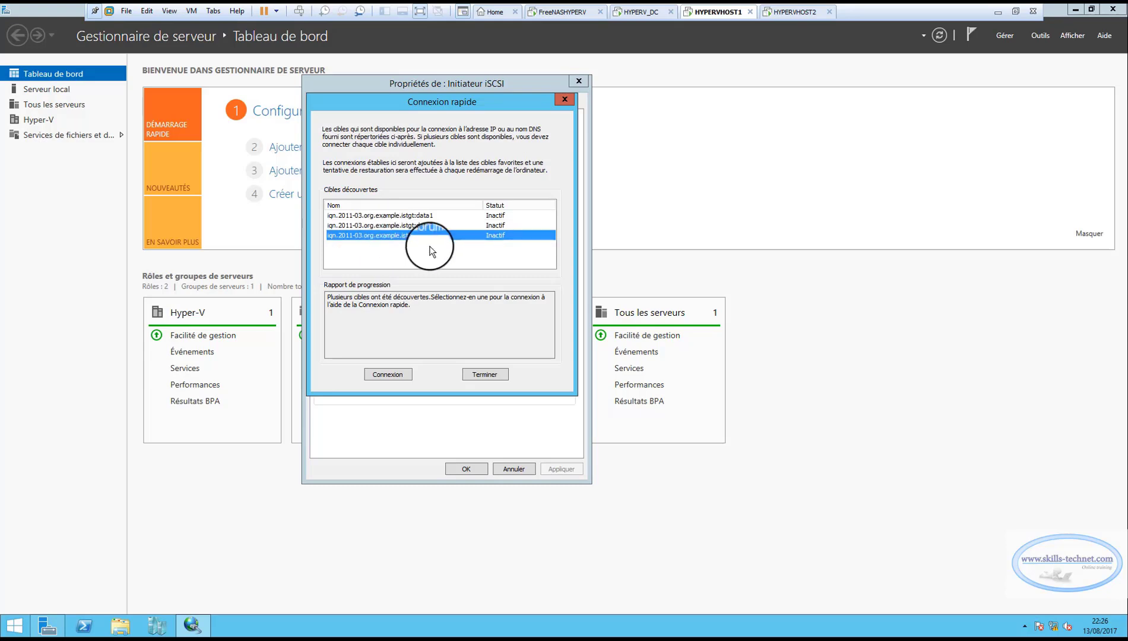
left_click(389, 375)
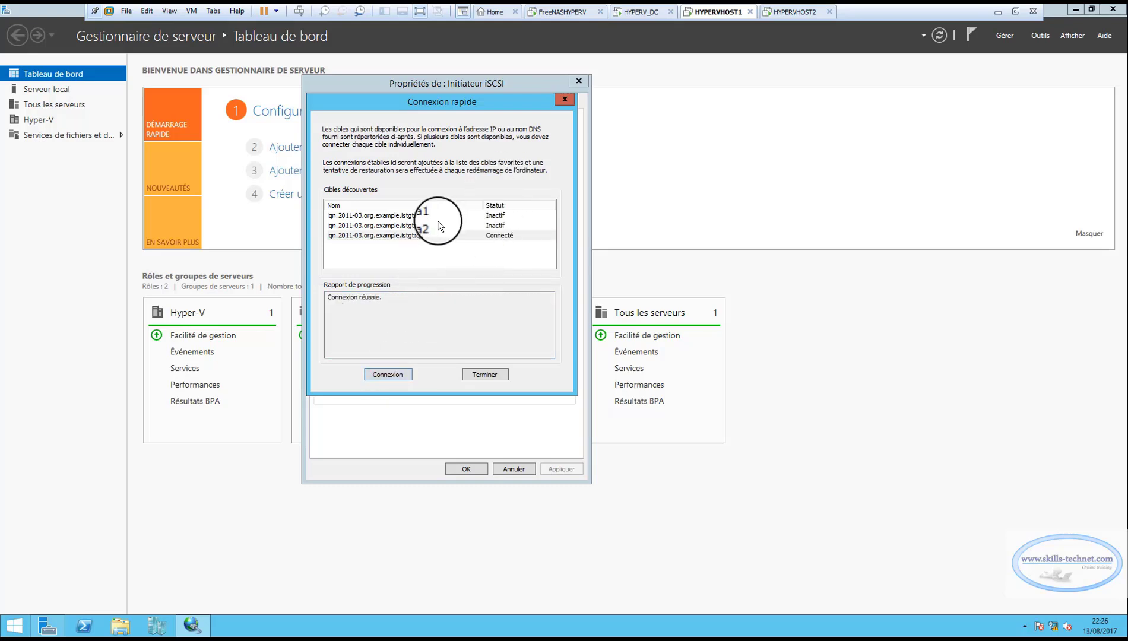
Connect to the discovered iSCSI targets iqn.2011-03.org.example.istgt:data1 and iqn.2011-03.org.example.istgt:data2, and finish the quick connection.
left_click(391, 215)
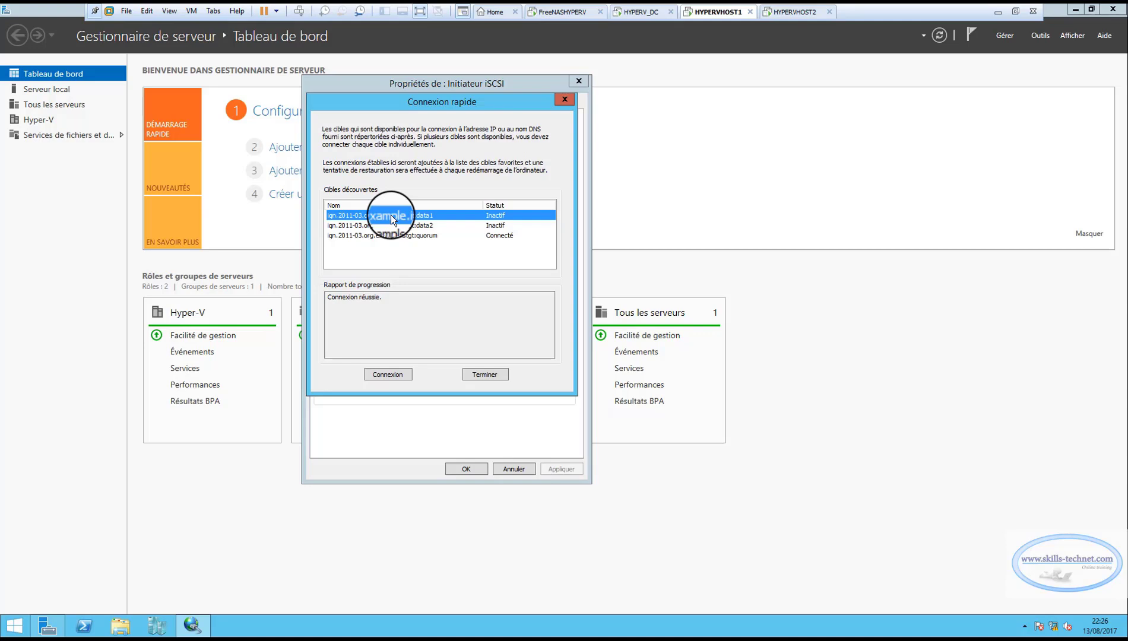
left_click(381, 375)
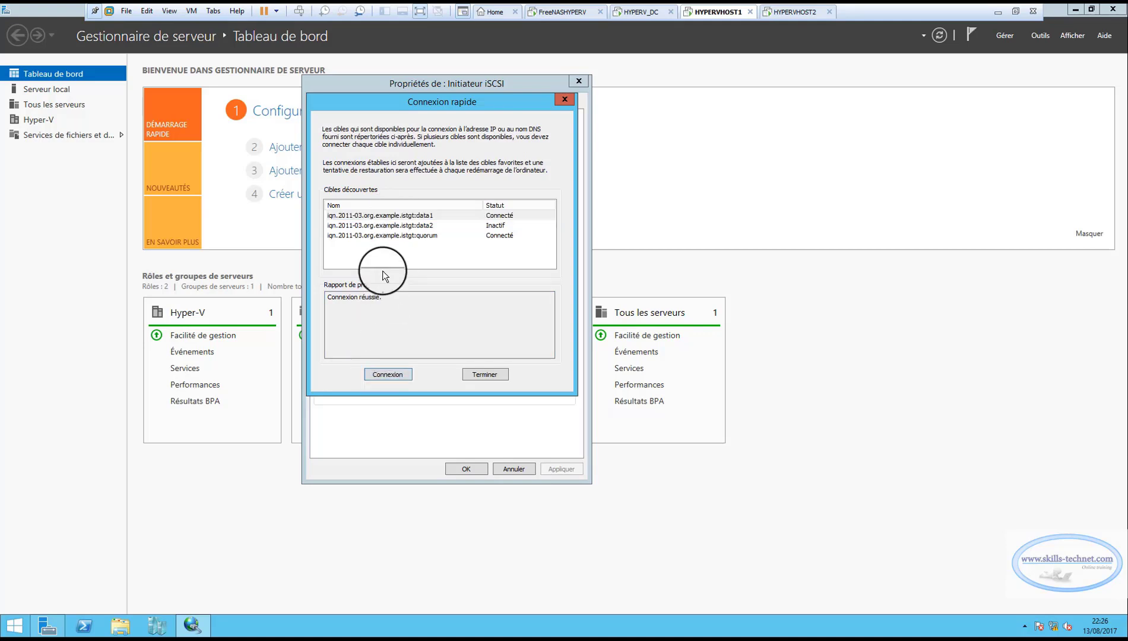
left_click(381, 226)
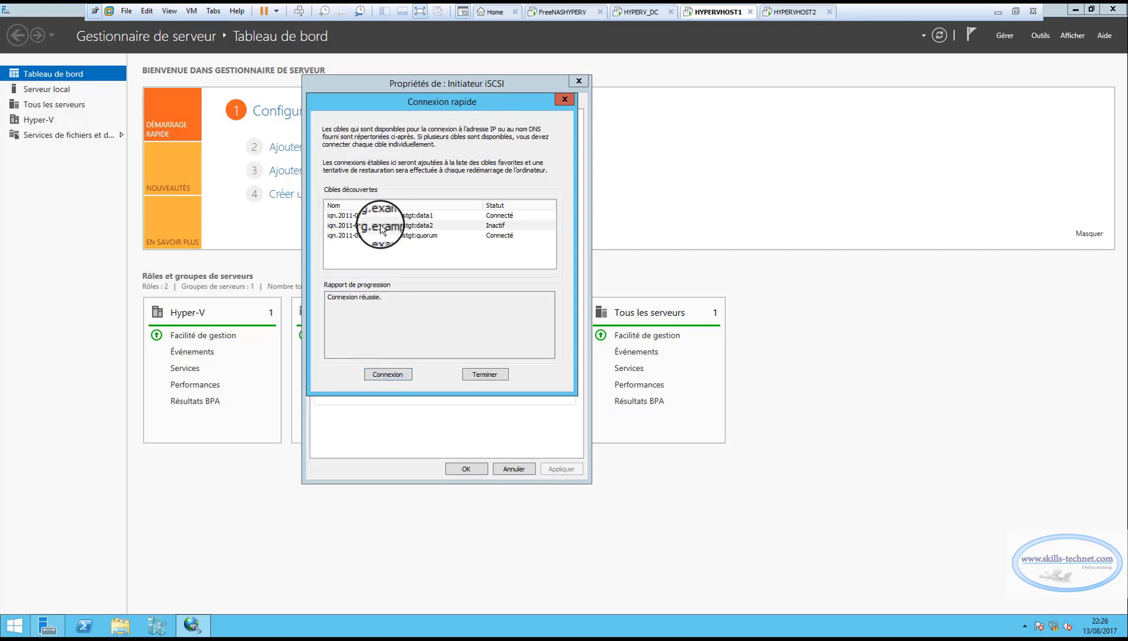
left_click(390, 375)
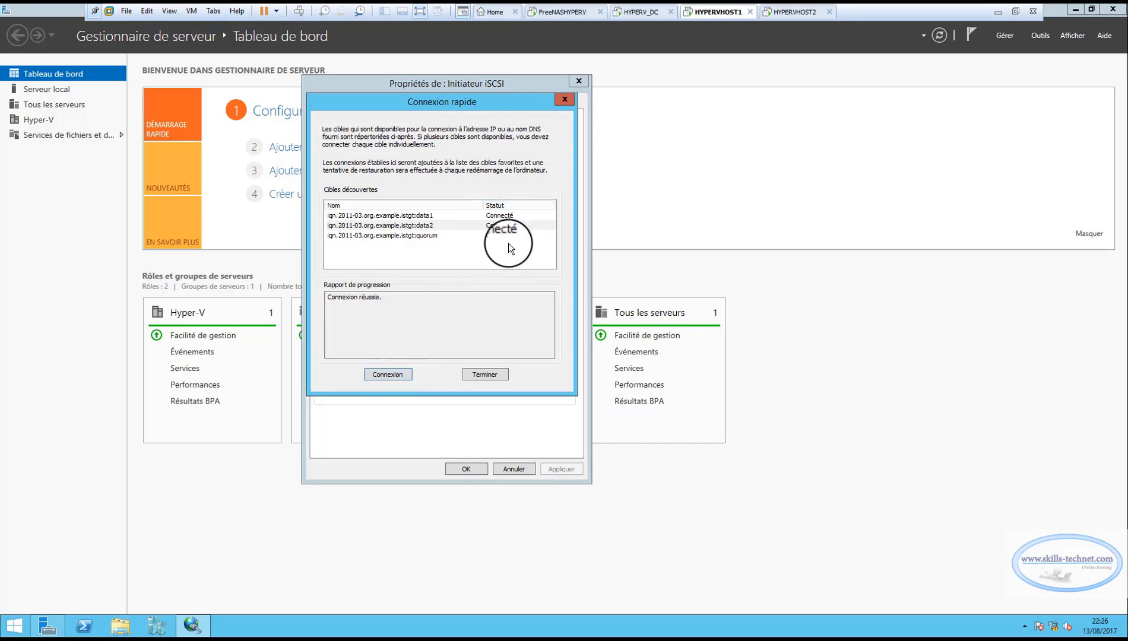
left_click(478, 374)
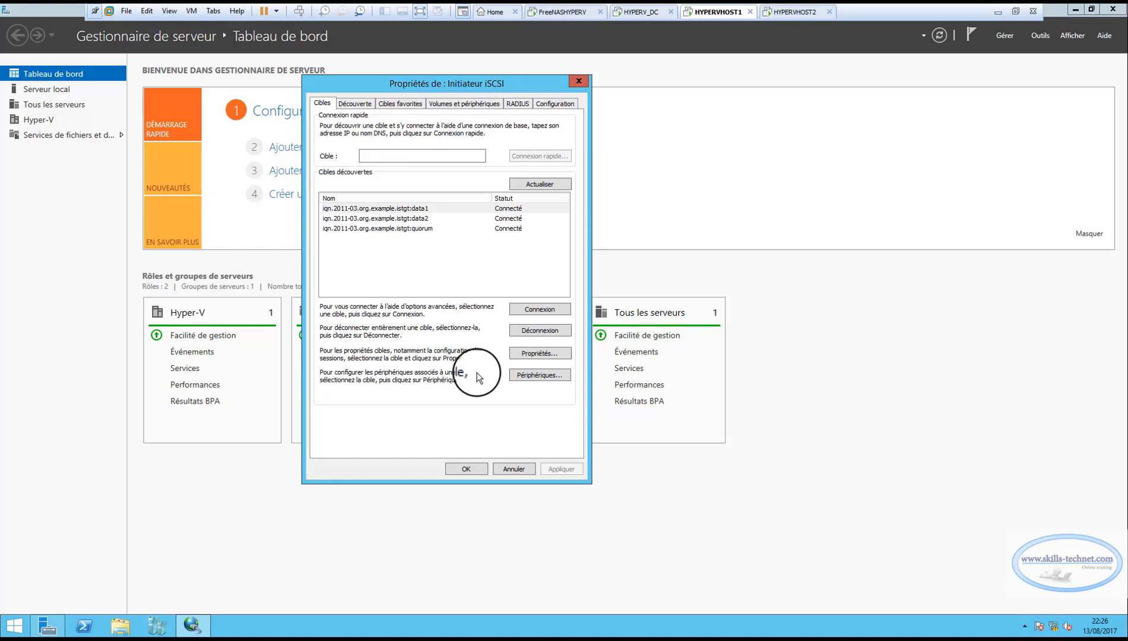
Automatically configure all available iSCSI volumes and devices, and confirm the iSCSI Initiator properties.
left_click(456, 104)
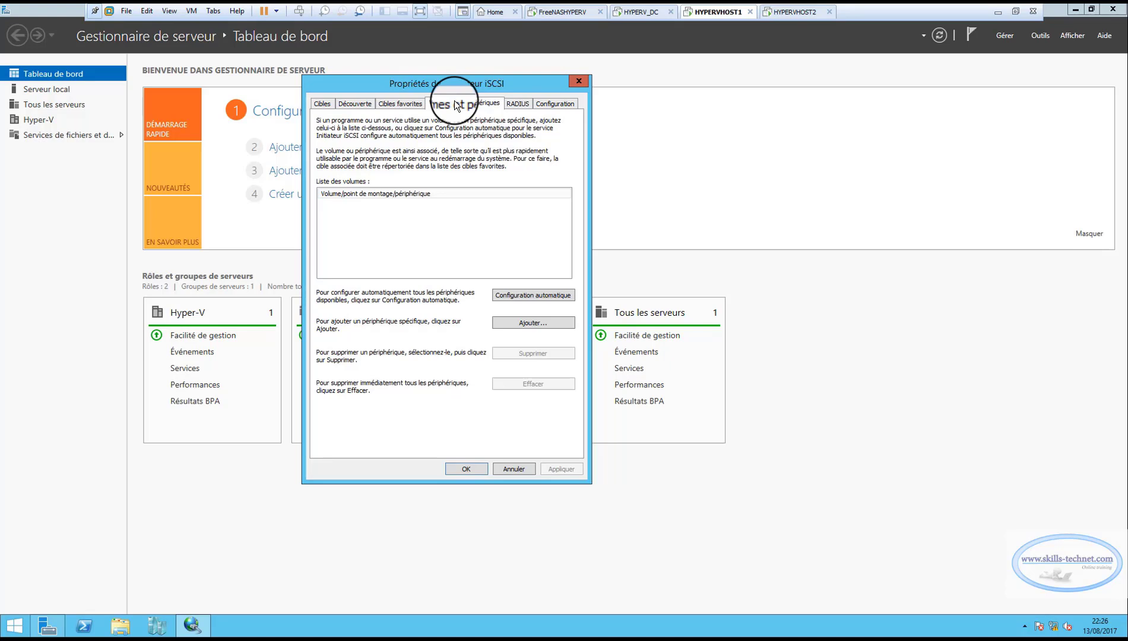
left_click(526, 296)
left_click_drag(415, 203, 411, 224)
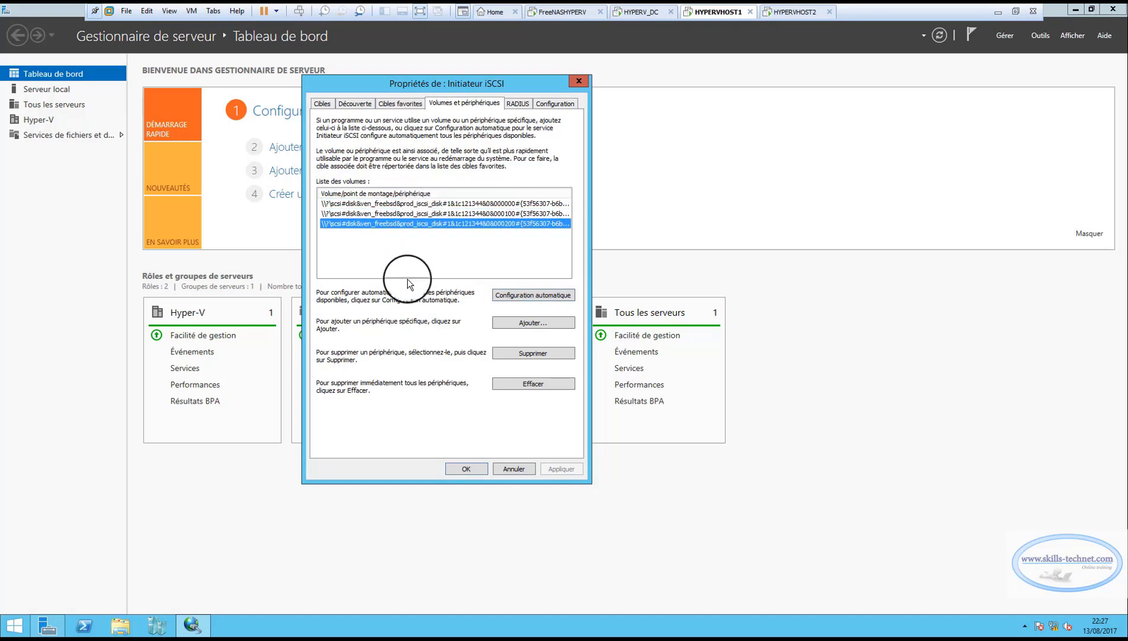
left_click(458, 473)
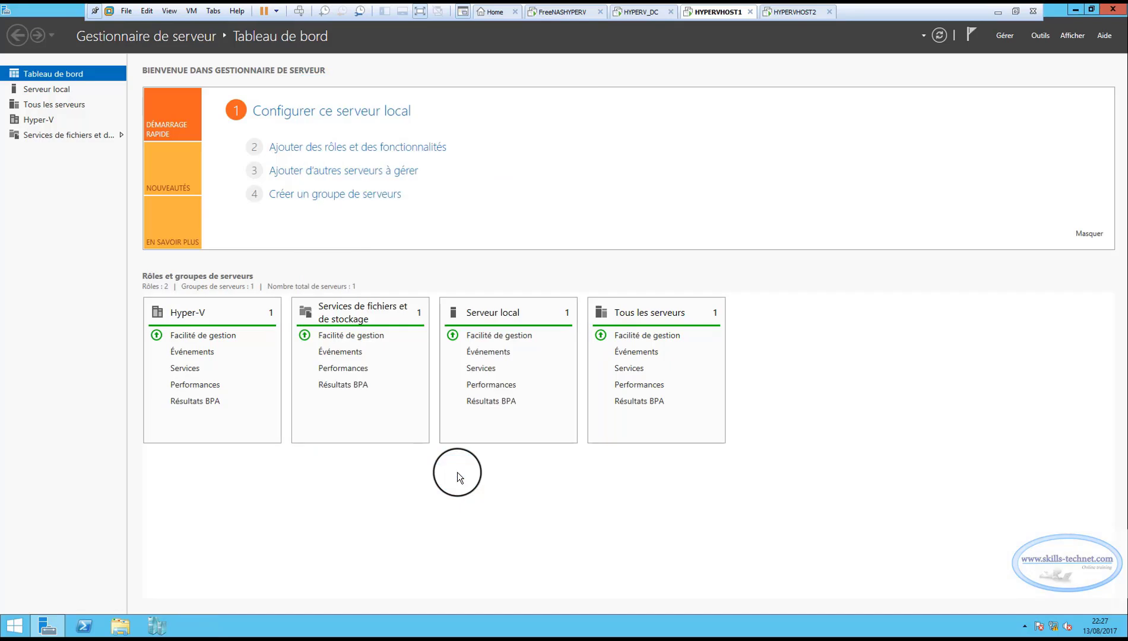
Launch Computer Management from Server Manager, show Disk Management and maximize the window.
left_click(1040, 37)
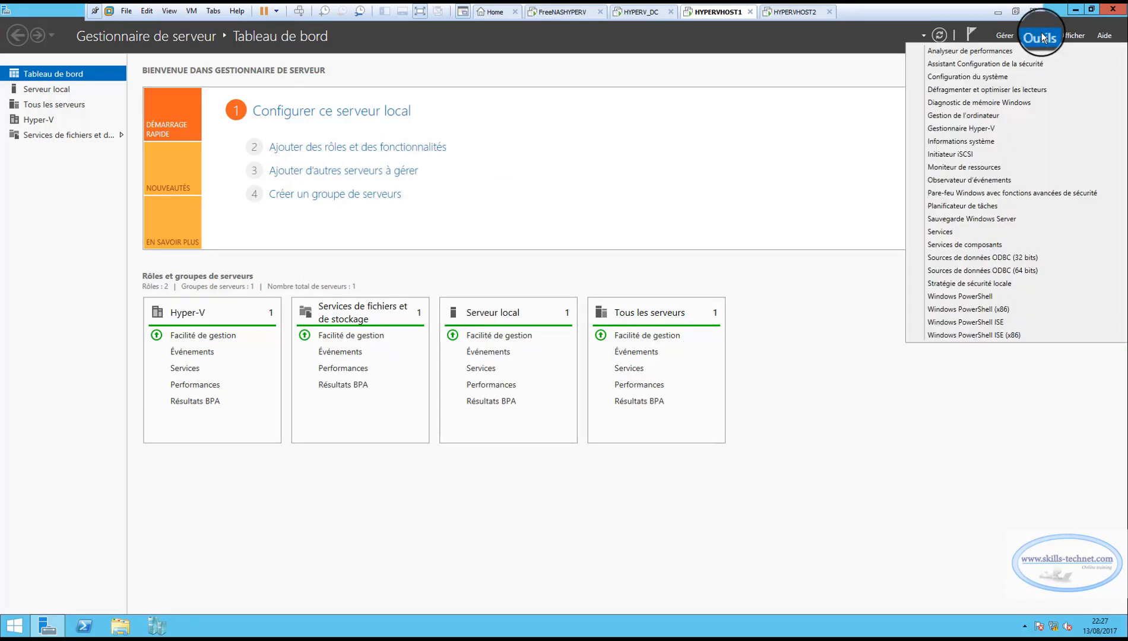
left_click(956, 115)
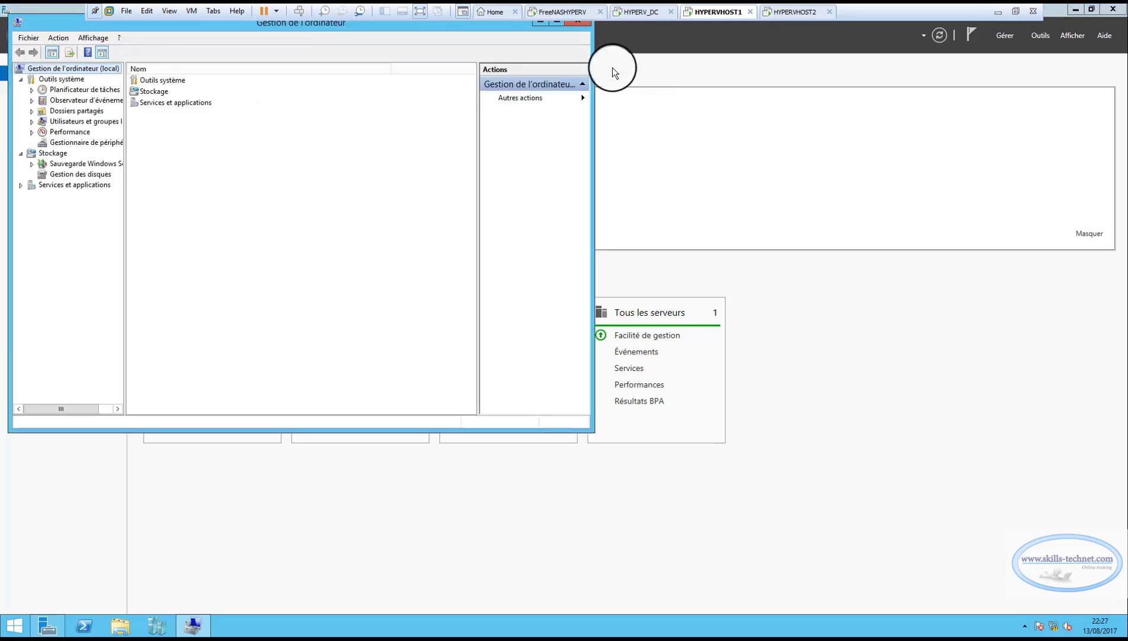
left_click(77, 174)
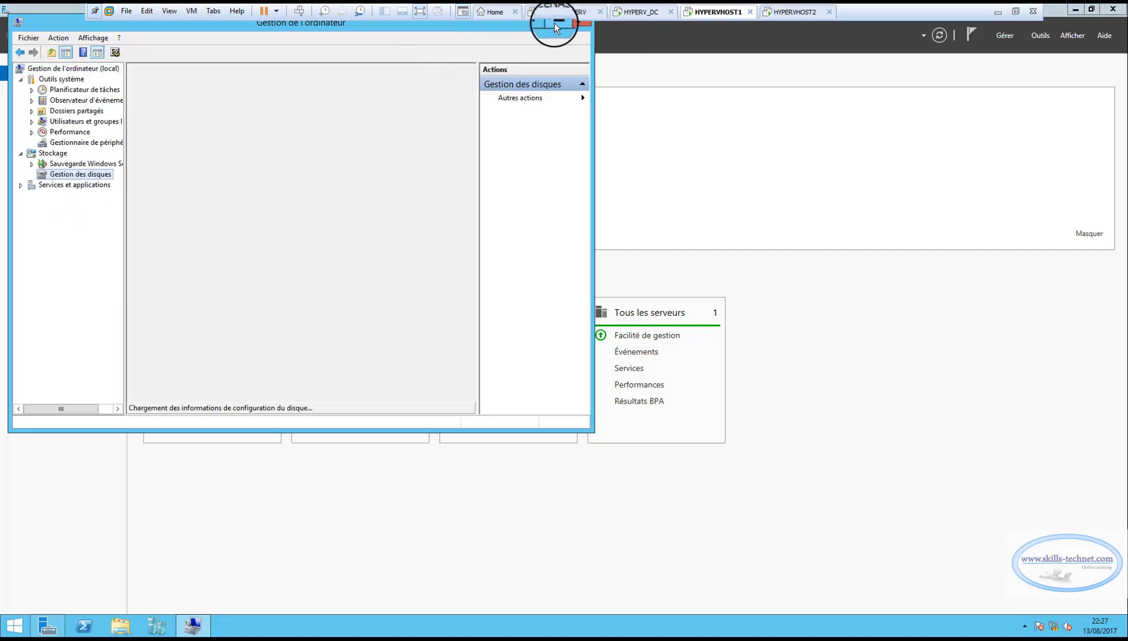
left_click(554, 24)
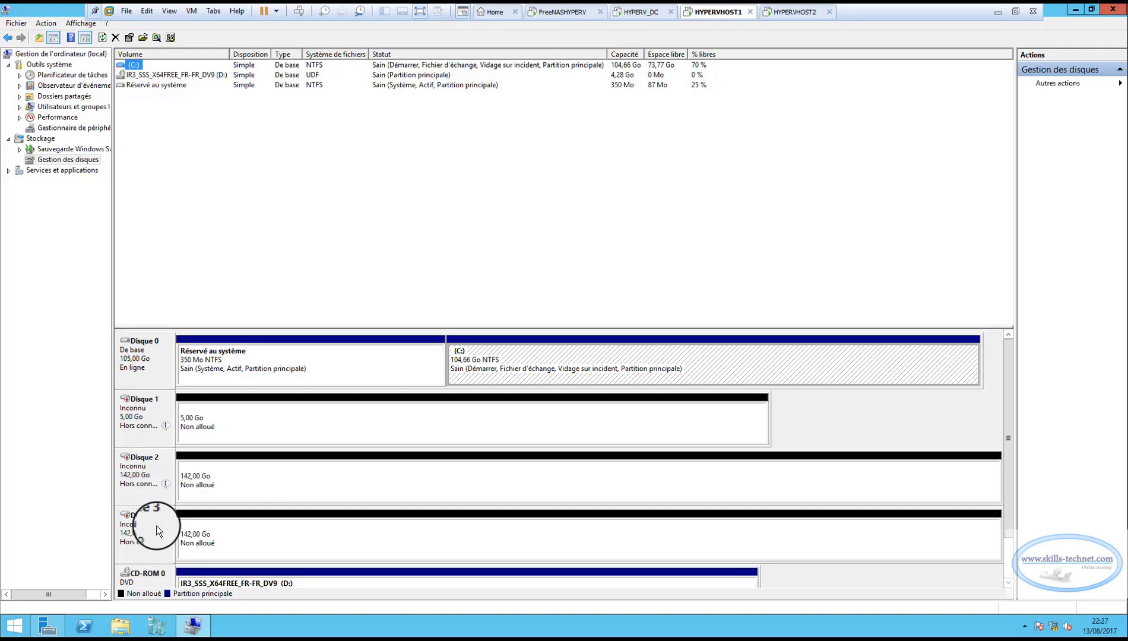
Bring the offline disks Disque 1, Disque 2 and Disque 3 online.
left_click(205, 419)
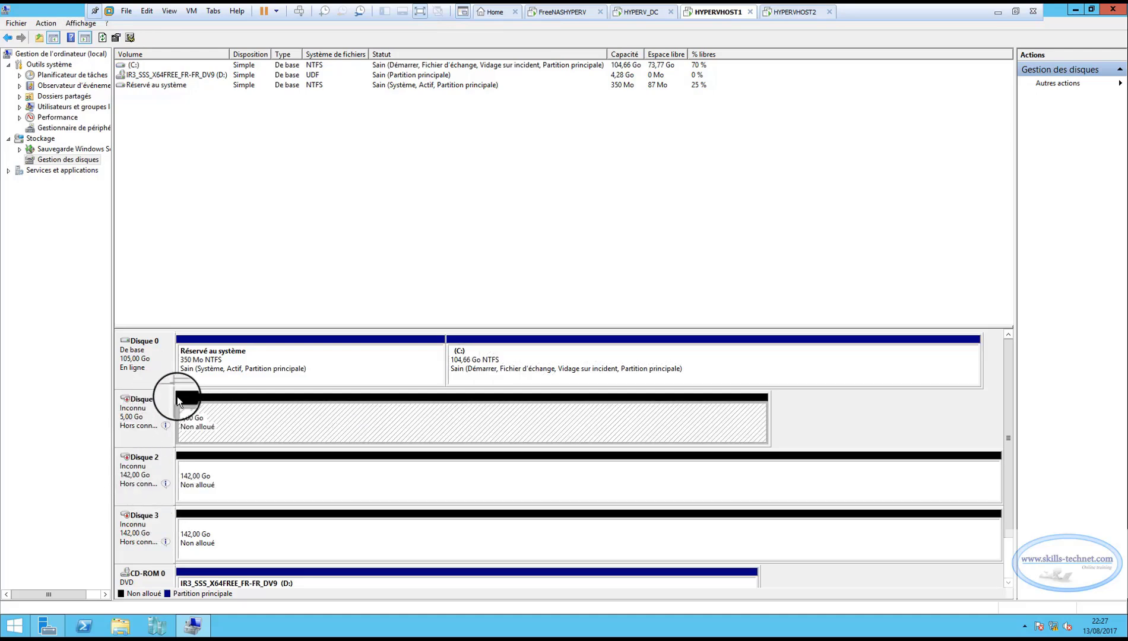
mouse_move(148, 430)
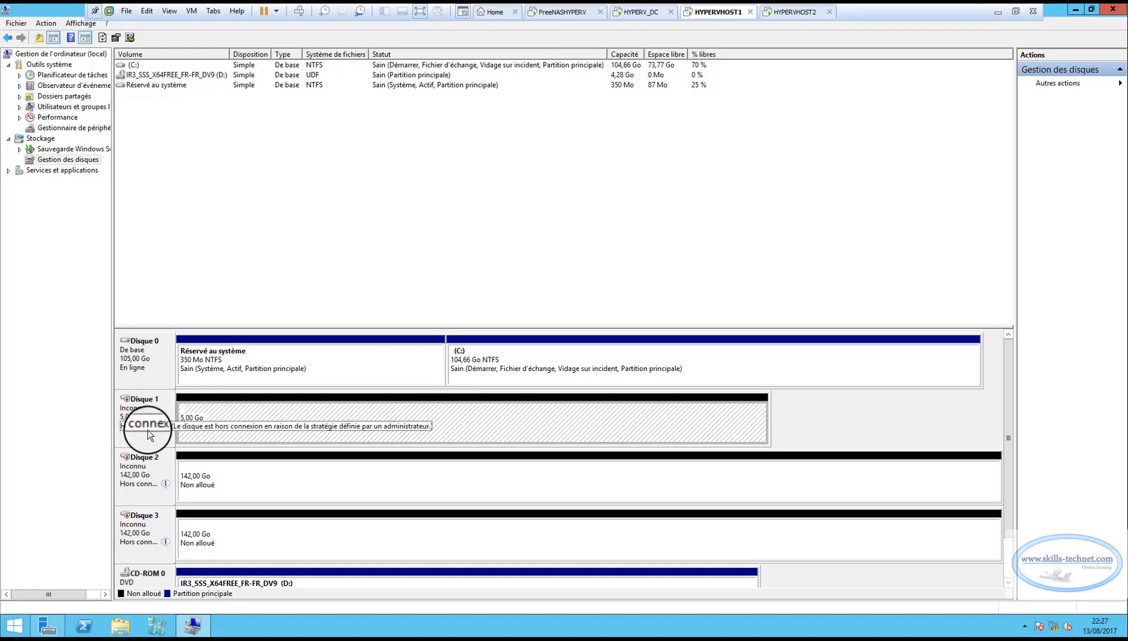
mouse_move(143, 484)
mouse_move(150, 541)
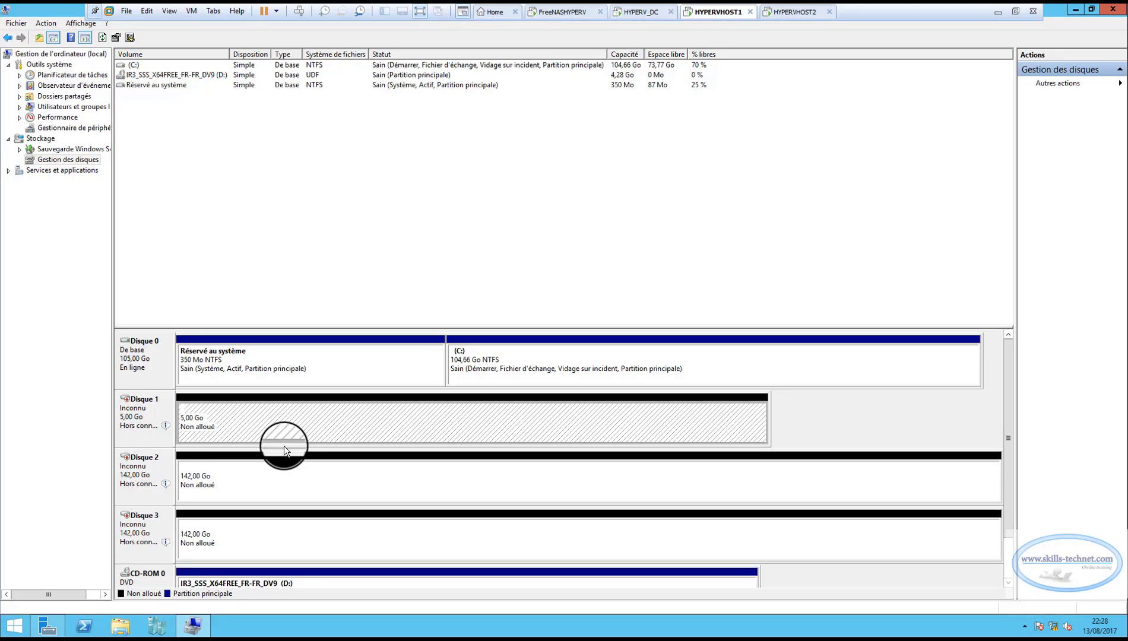
right_click(139, 405)
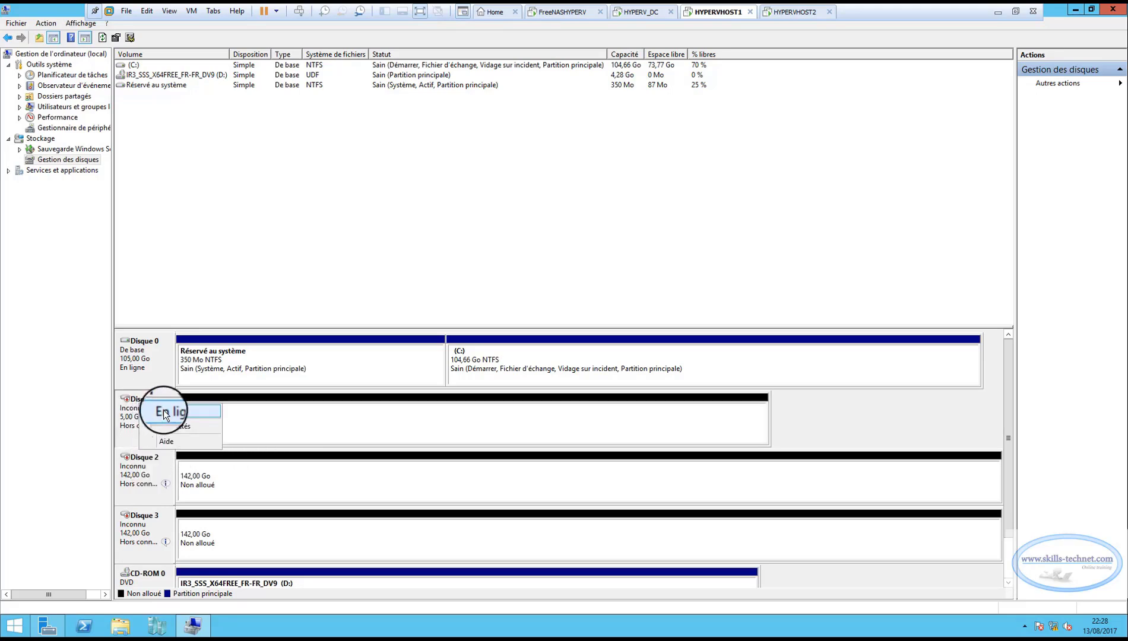
left_click(164, 413)
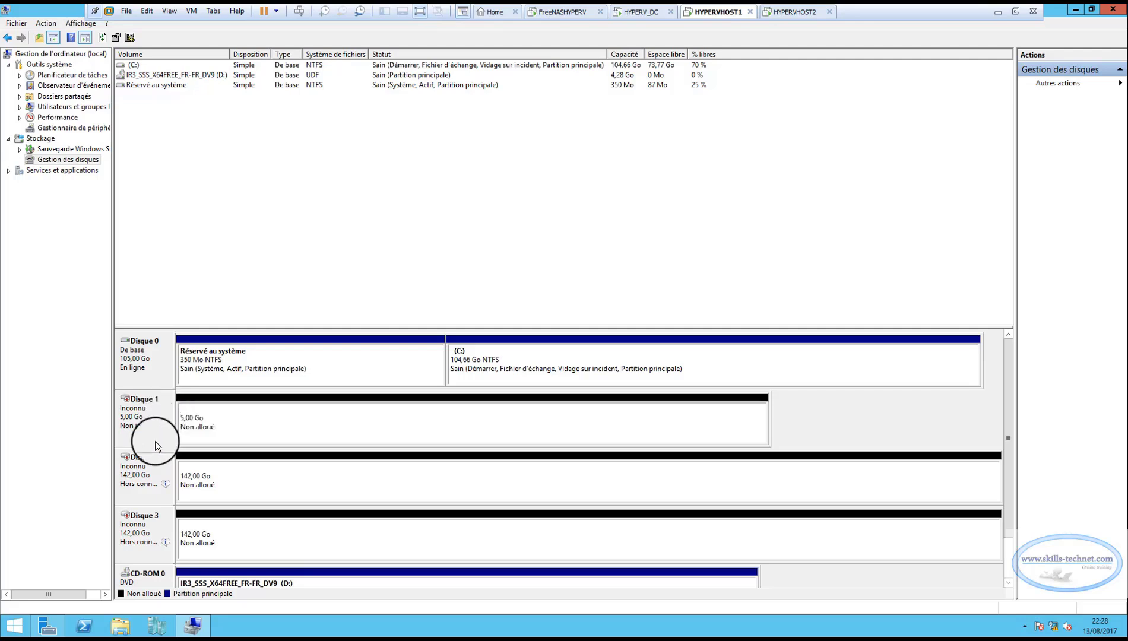
right_click(143, 467)
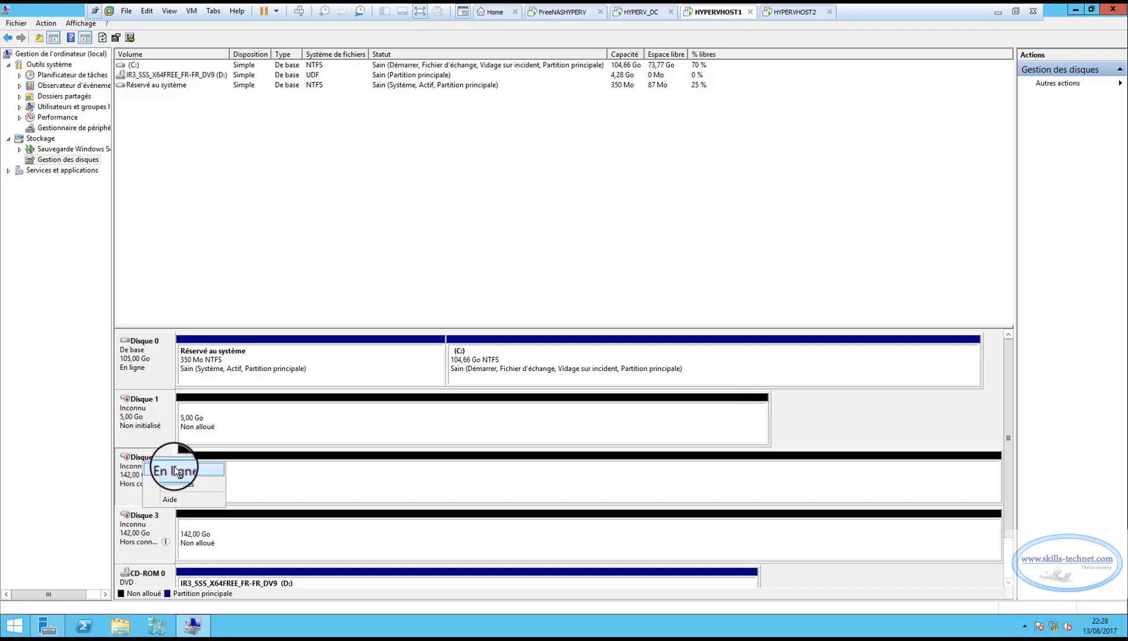
left_click(173, 470)
right_click(145, 525)
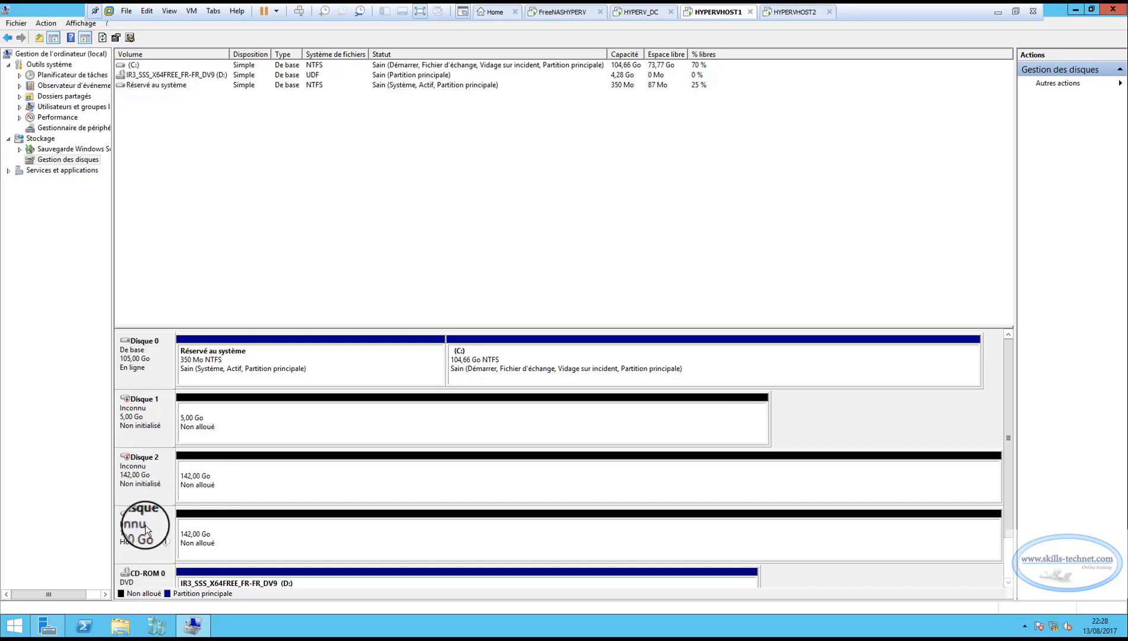
left_click(171, 534)
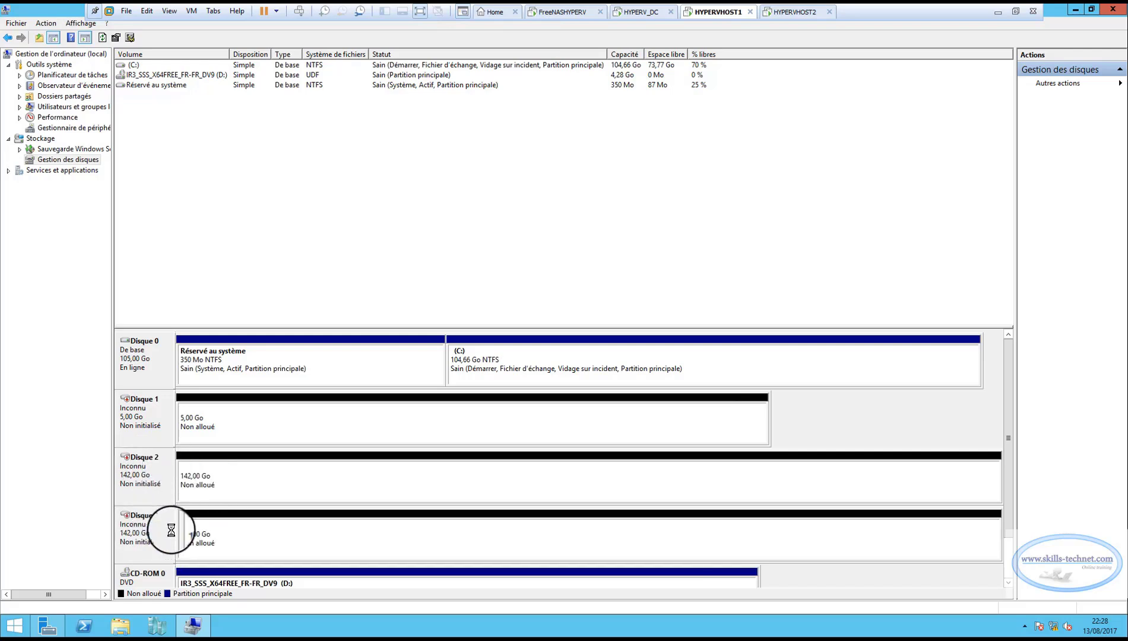
Initialize Disque 1, Disque 2 and Disque 3 with the master boot record partition style (Secteur de démarrage principal).
right_click(153, 412)
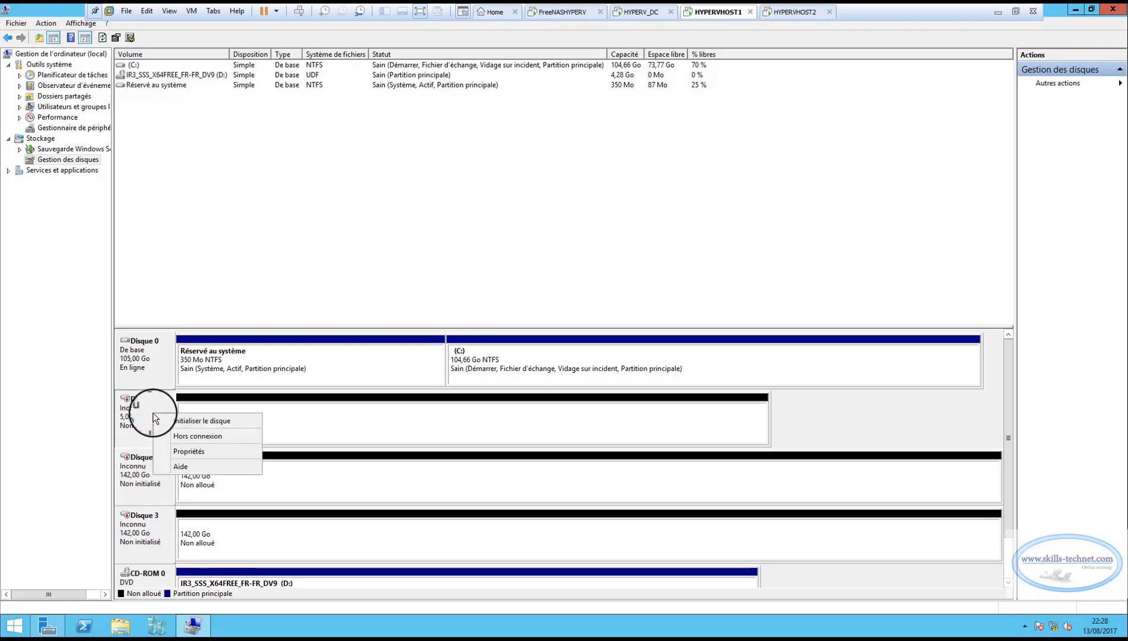
left_click(196, 424)
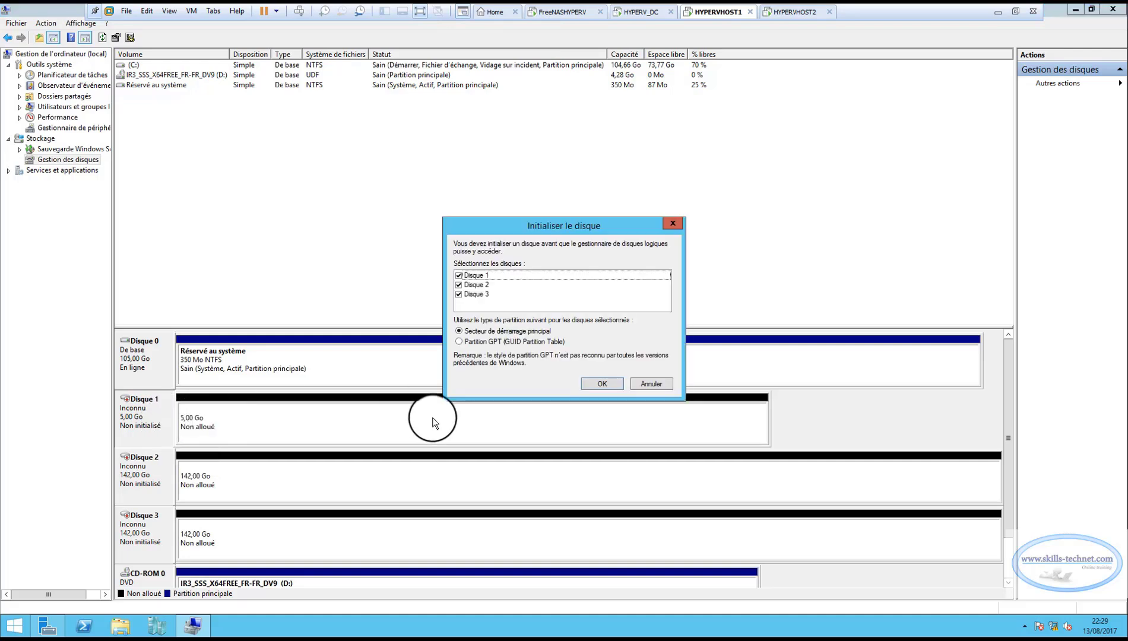
left_click(602, 385)
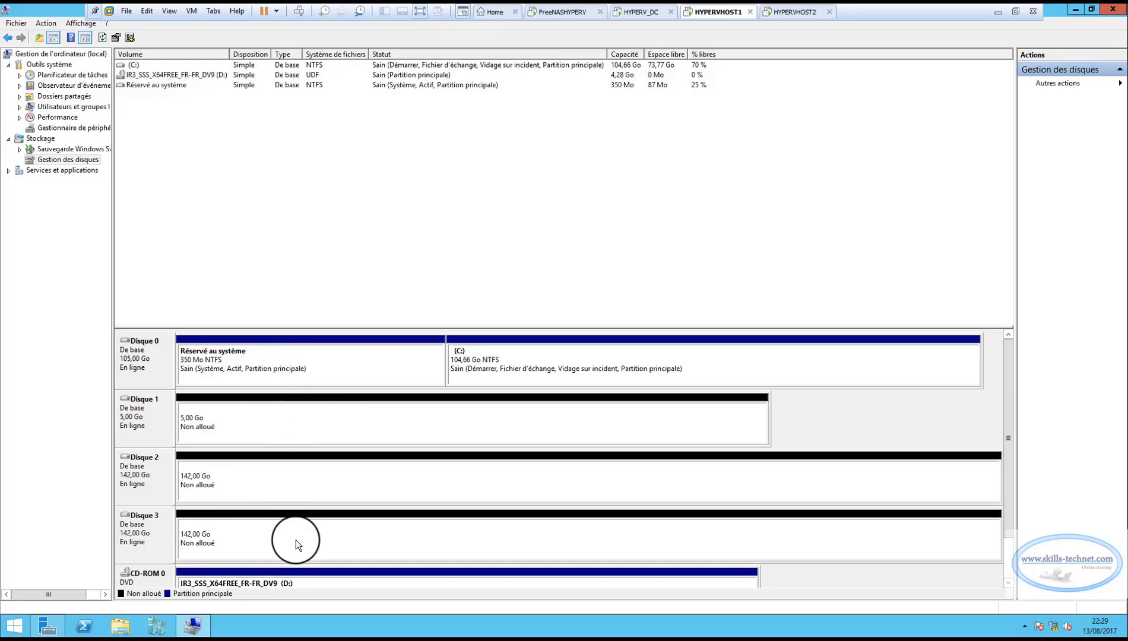
Start a new simple volume on Disque 1 using the full 5117 MB and assign it drive letter Q.
left_click(283, 429)
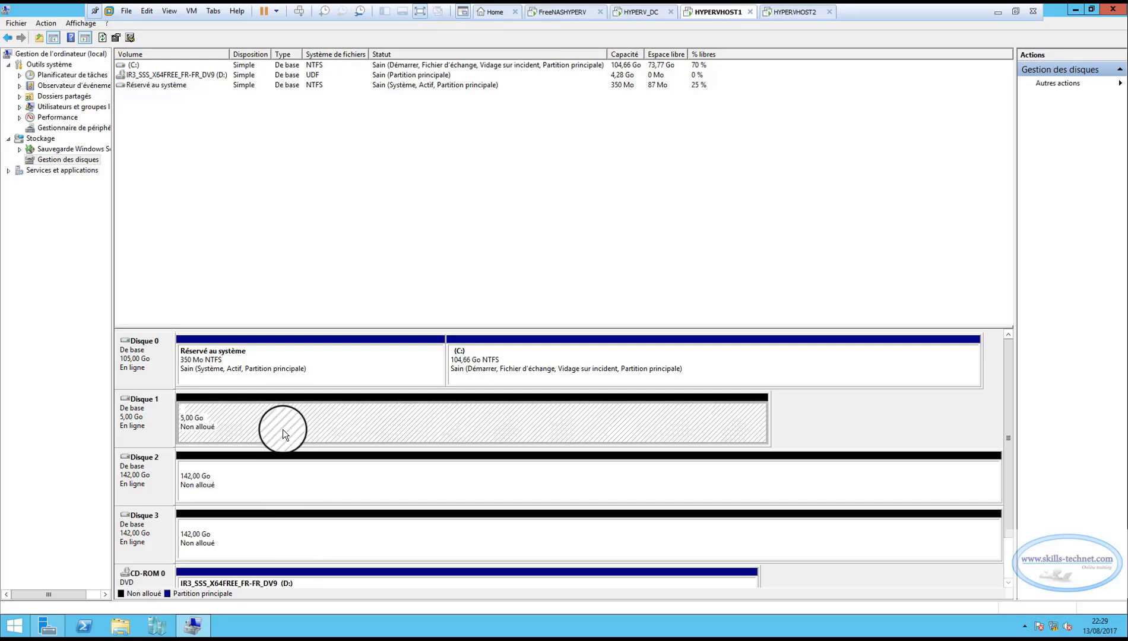
right_click(267, 413)
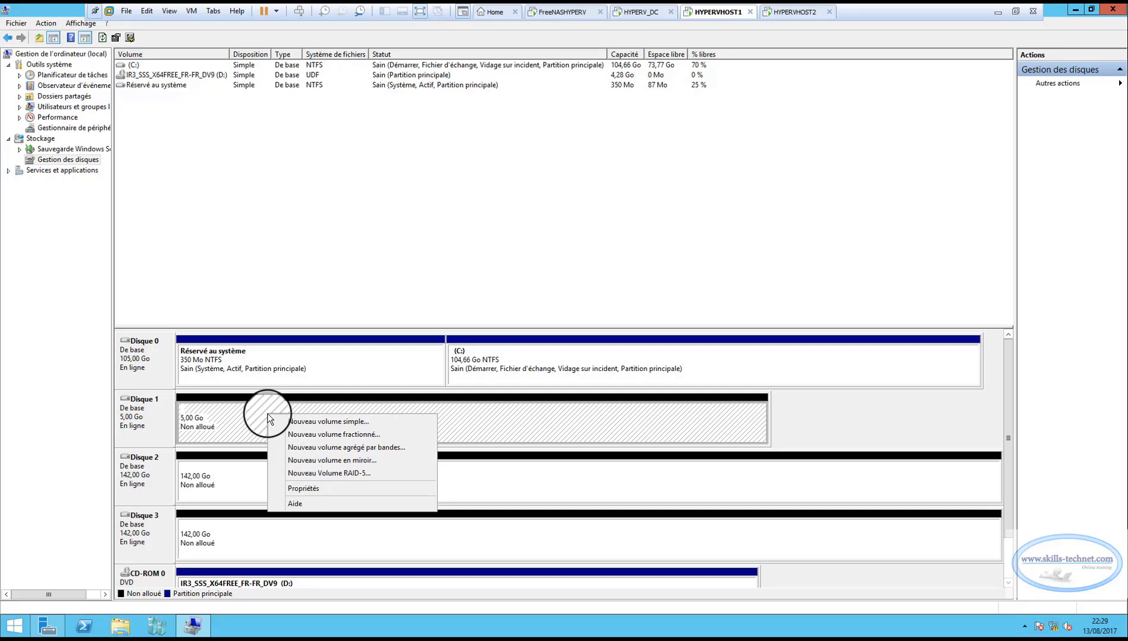
left_click(321, 423)
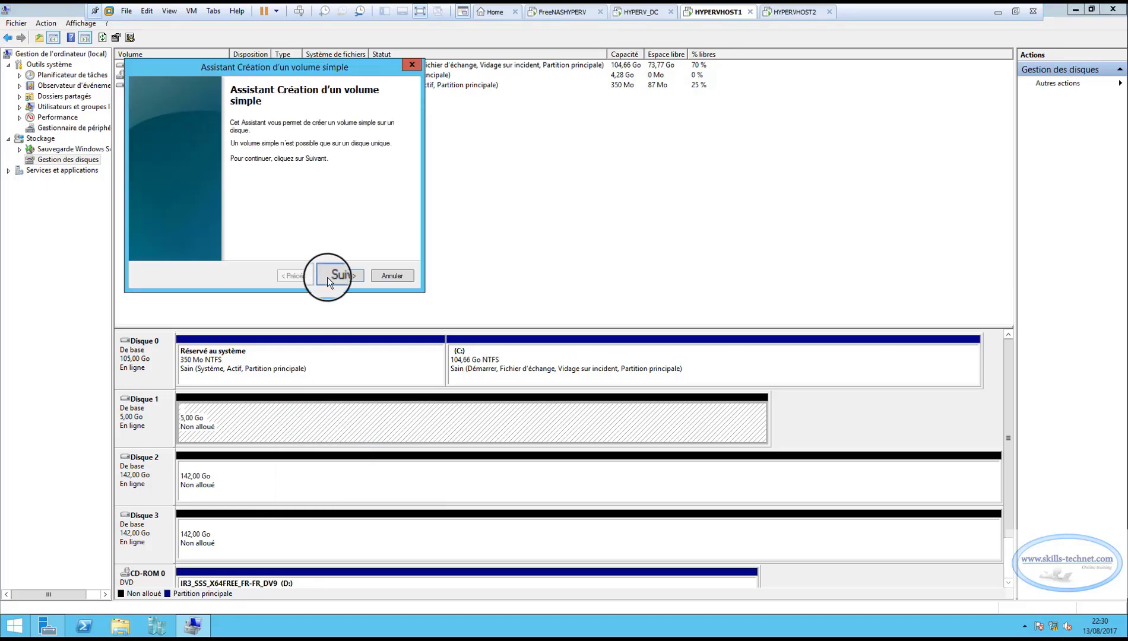
left_click(344, 276)
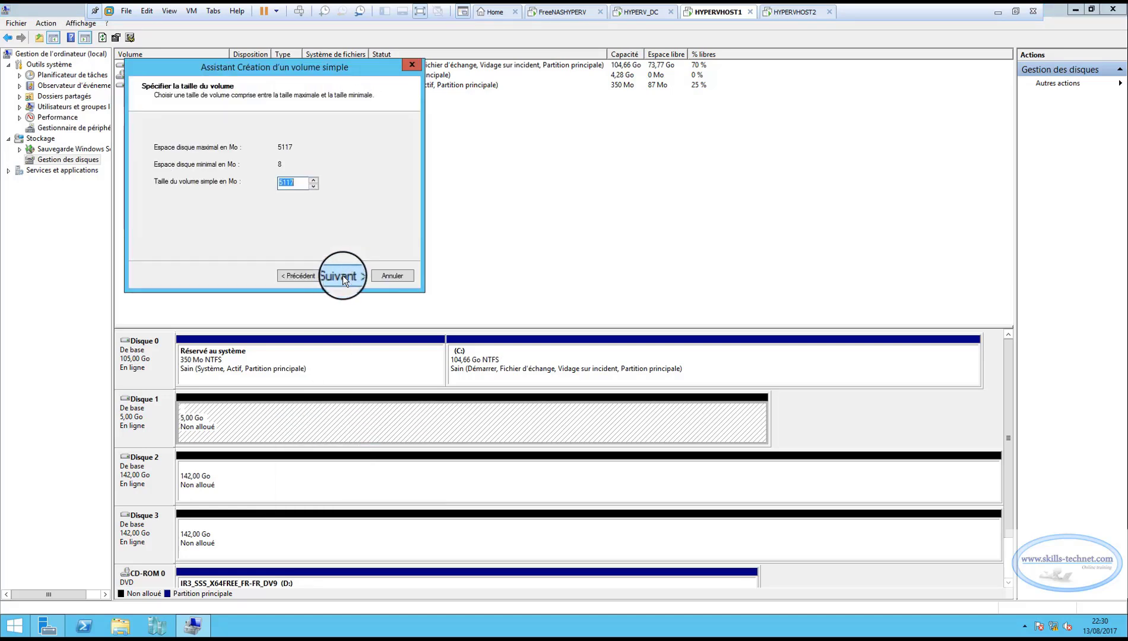
left_click(348, 274)
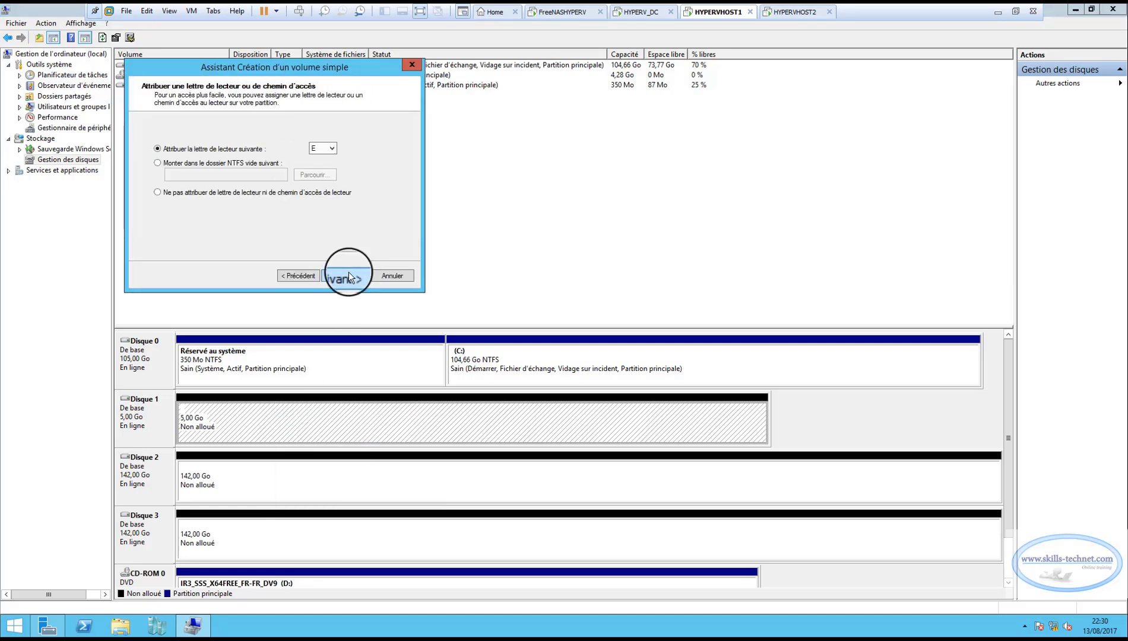
left_click(333, 147)
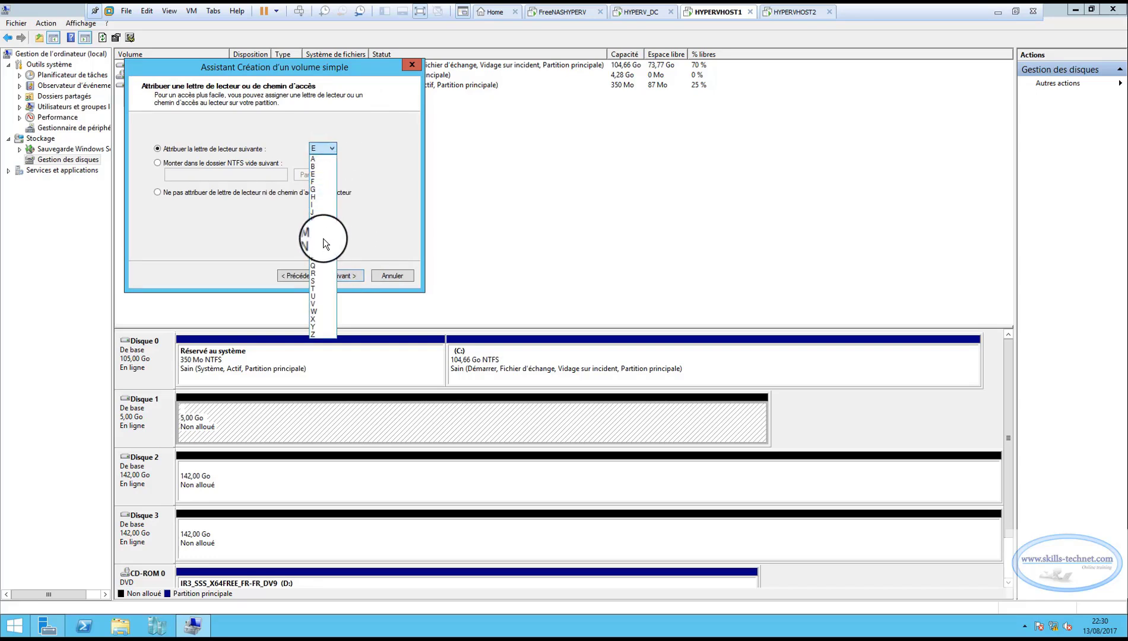
left_click(319, 266)
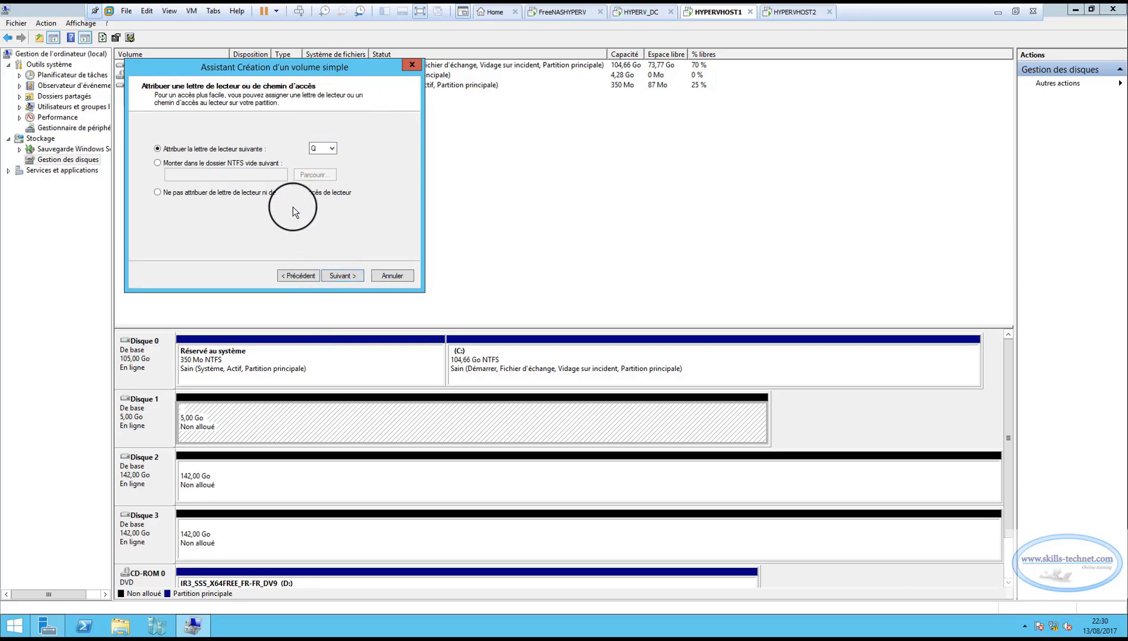
left_click(347, 277)
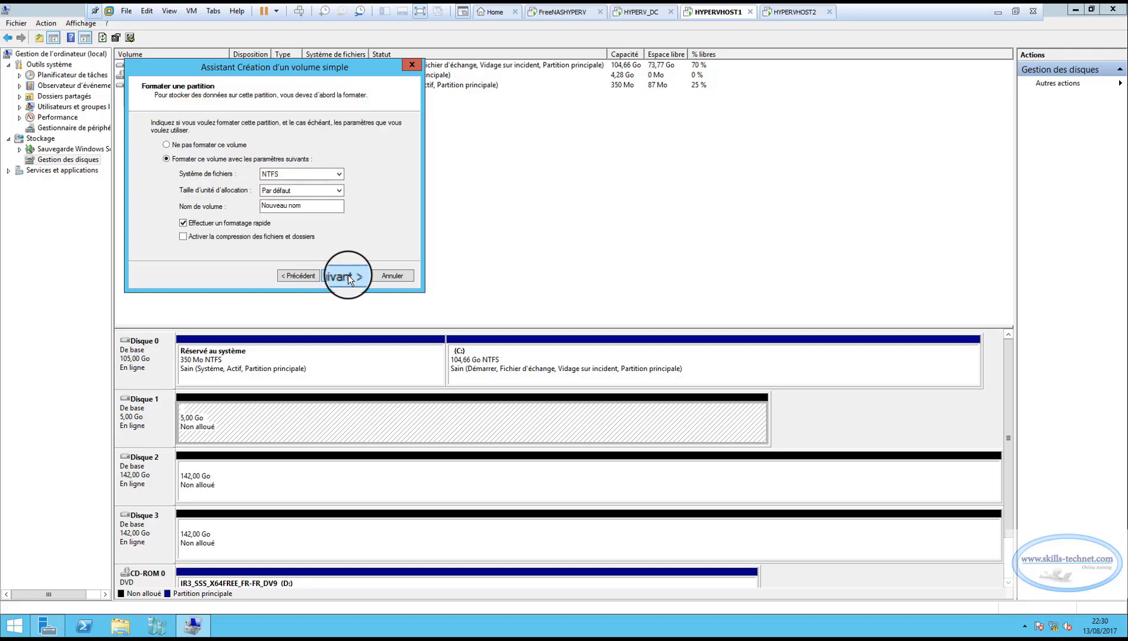
Name the new volume Quorum, keep NTFS with default allocation size and quick format, and complete the volume creation.
left_click_drag(309, 202, 257, 208)
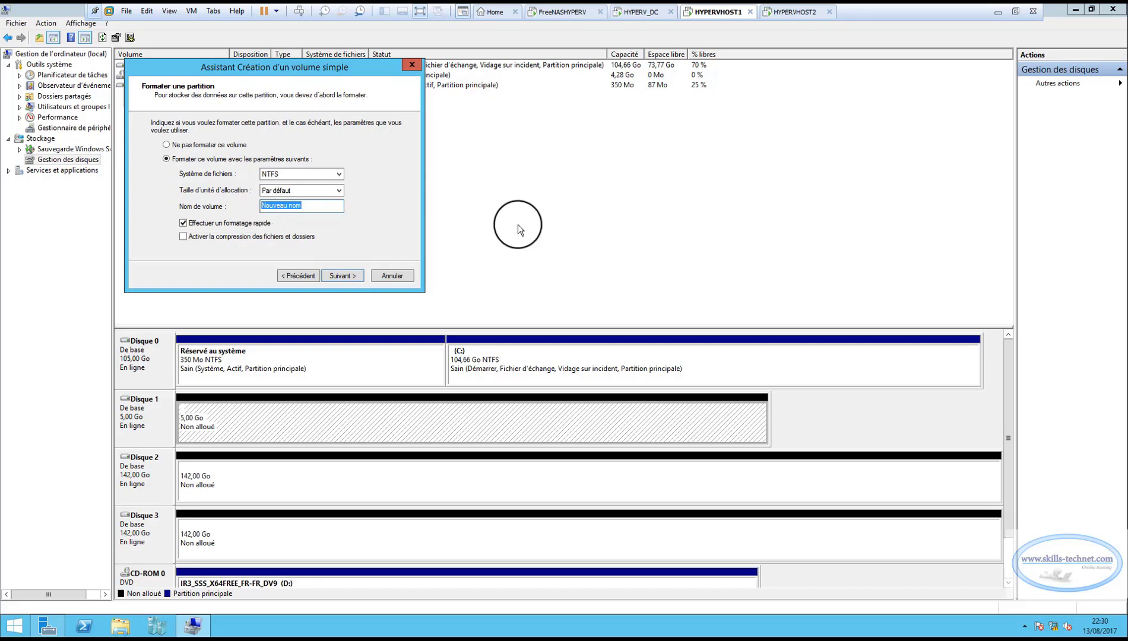
type("Quorum")
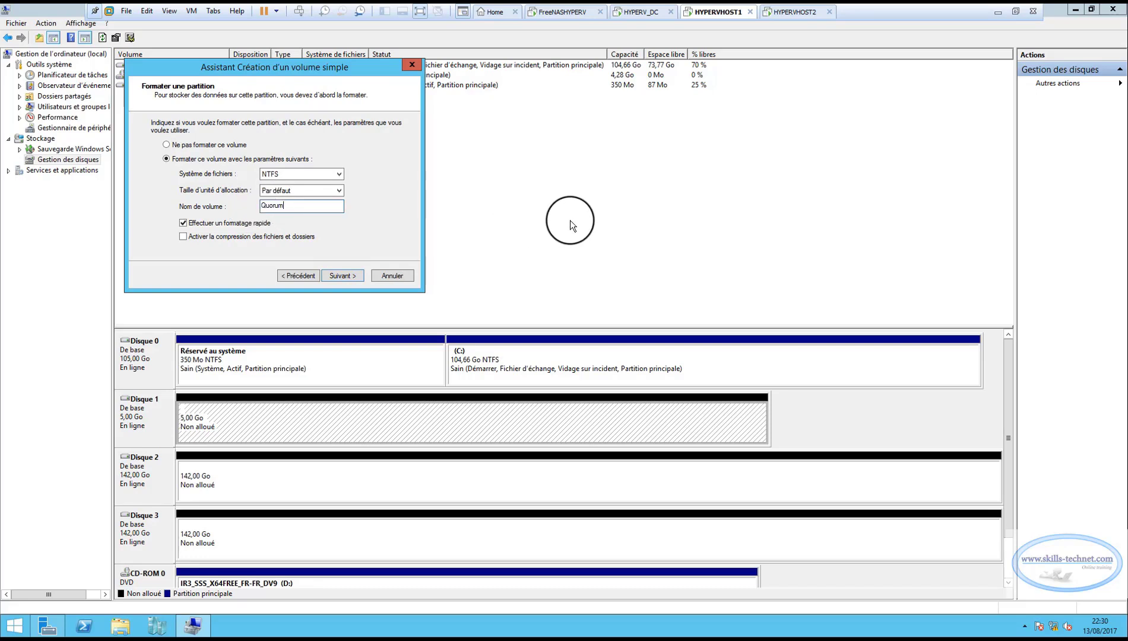
left_click(341, 276)
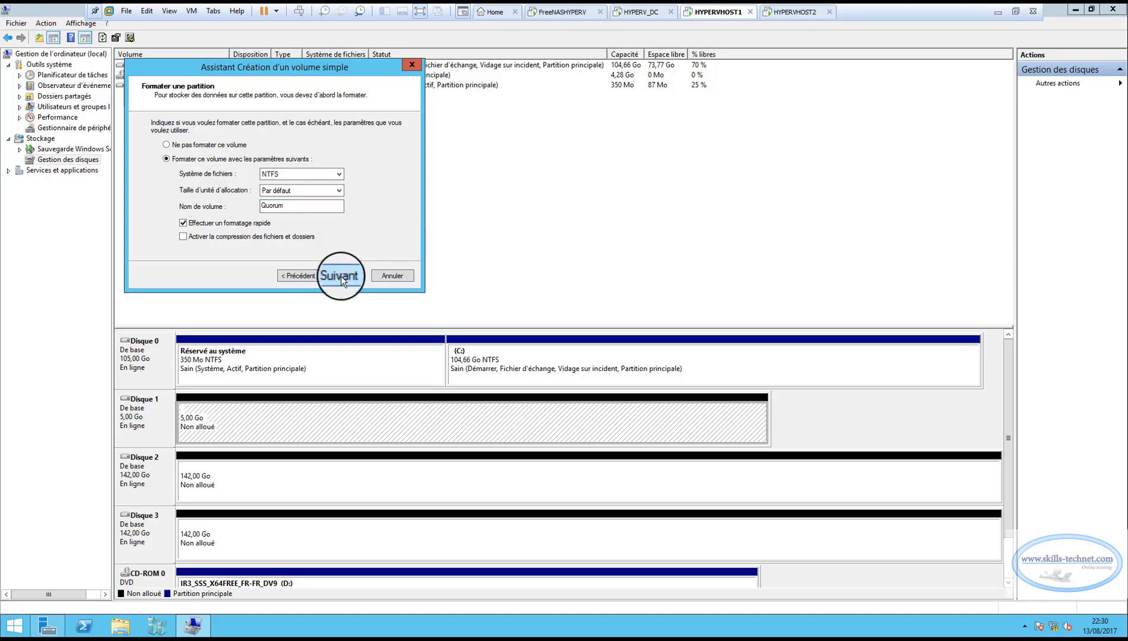
left_click(341, 276)
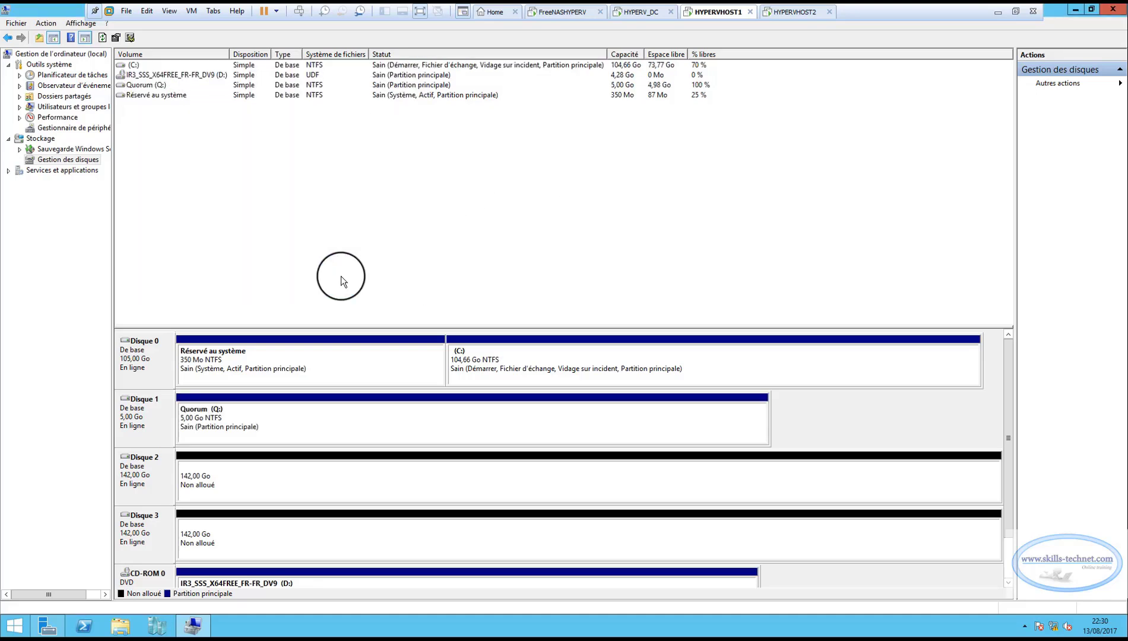
Open the Quorum (Q:) volume on Disque 1 to check its contents, and close its window.
right_click(285, 418)
left_click(311, 424)
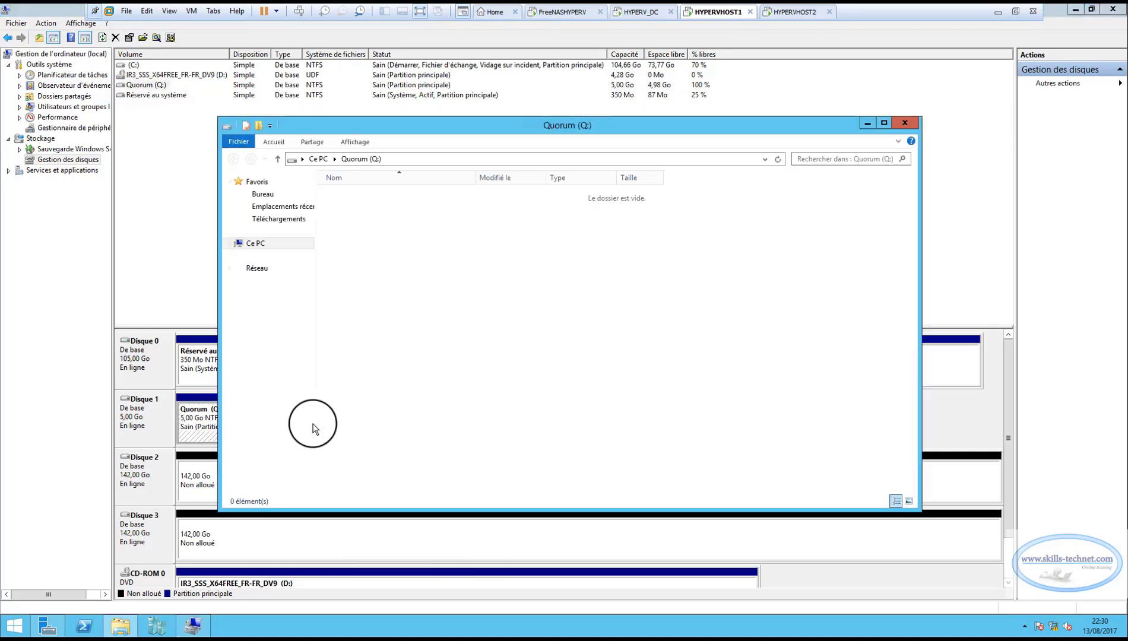
left_click(904, 123)
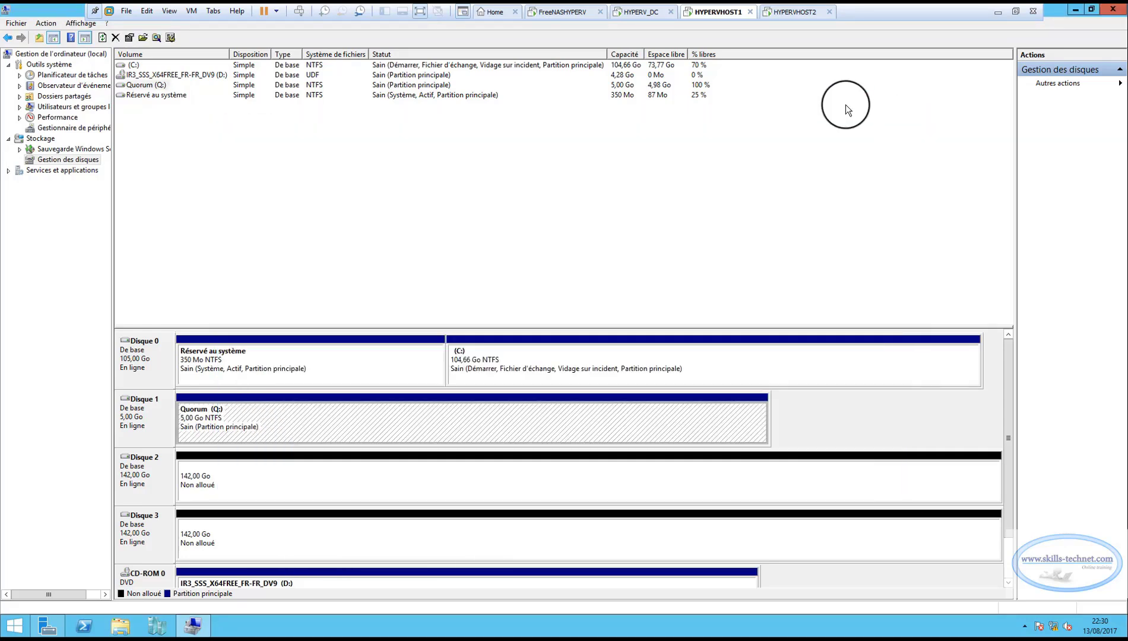
Start a new simple volume on Disque 2 with the default size and assign it drive letter S.
right_click(250, 475)
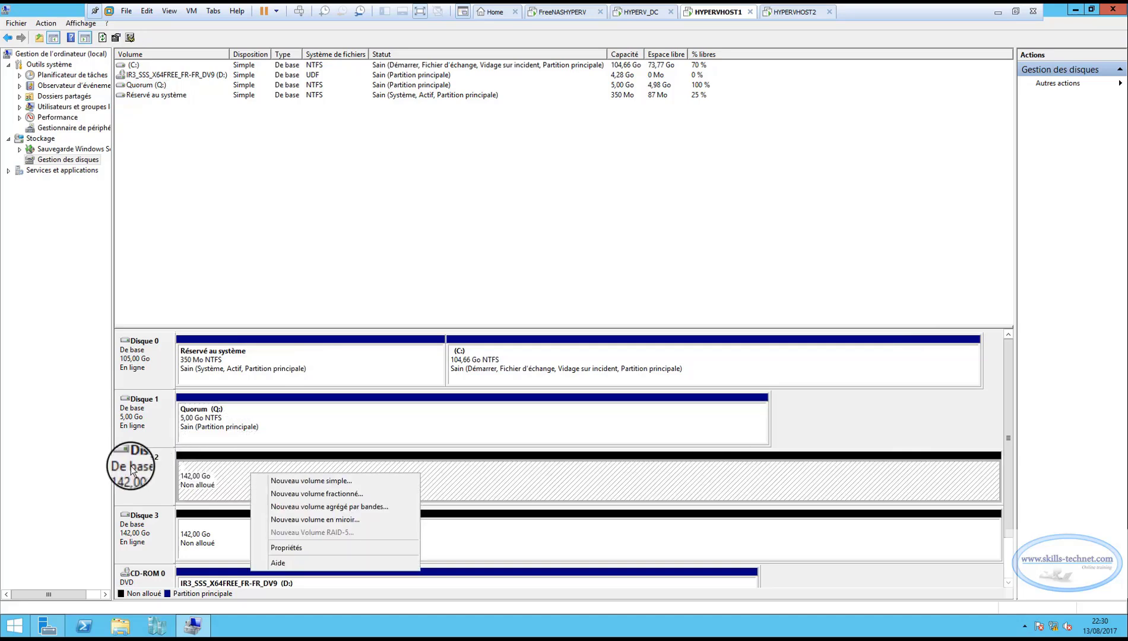
left_click(300, 481)
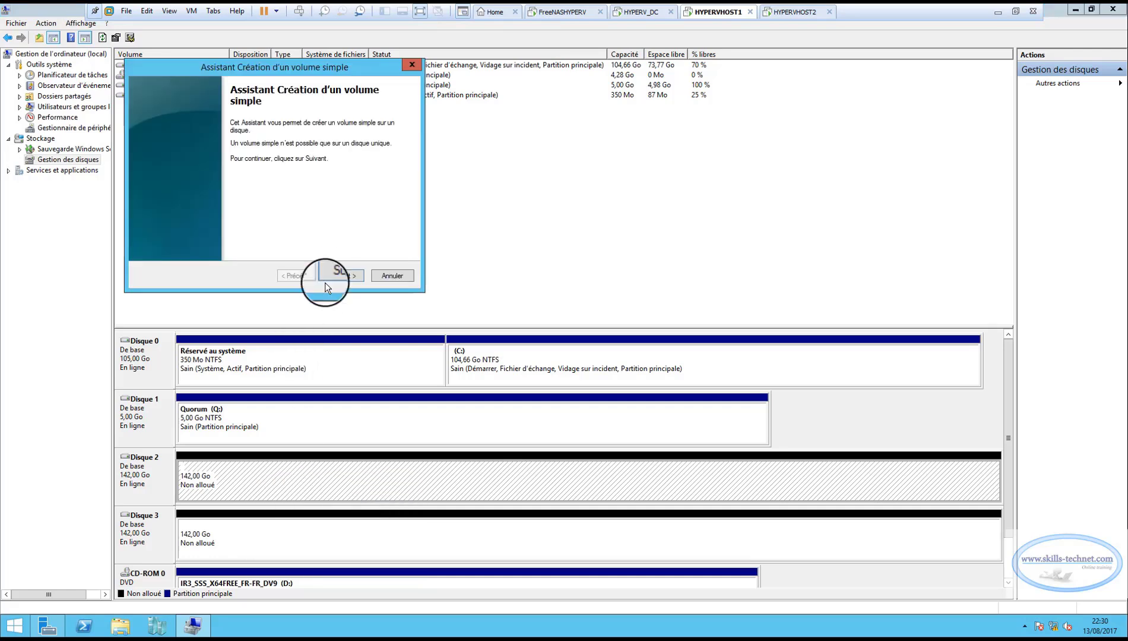
left_click(341, 277)
left_click(348, 276)
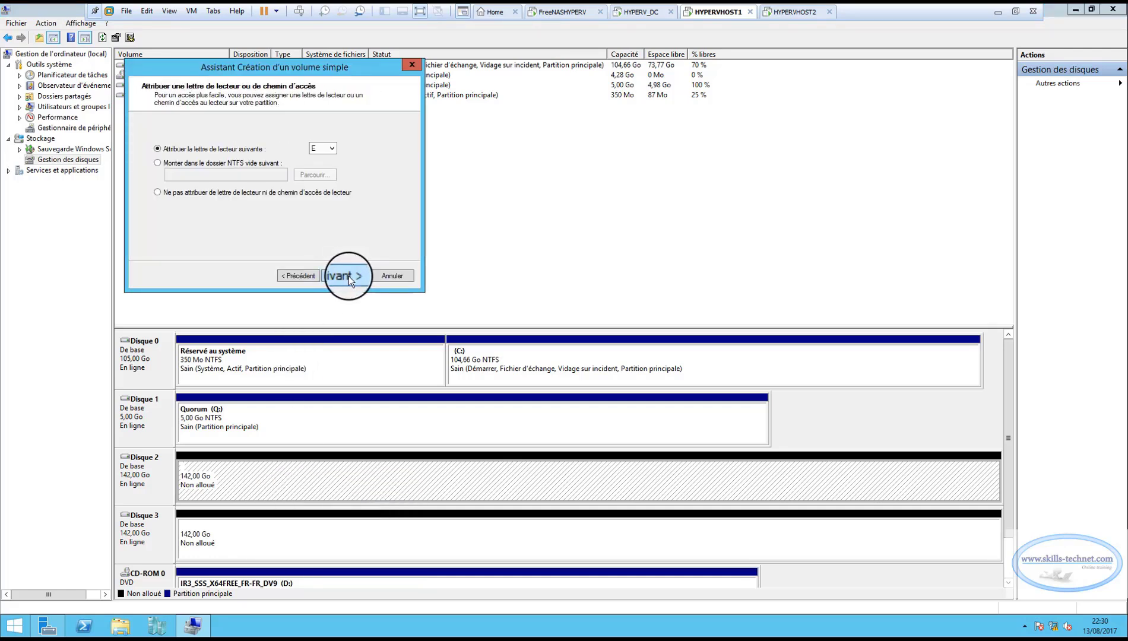
left_click(331, 147)
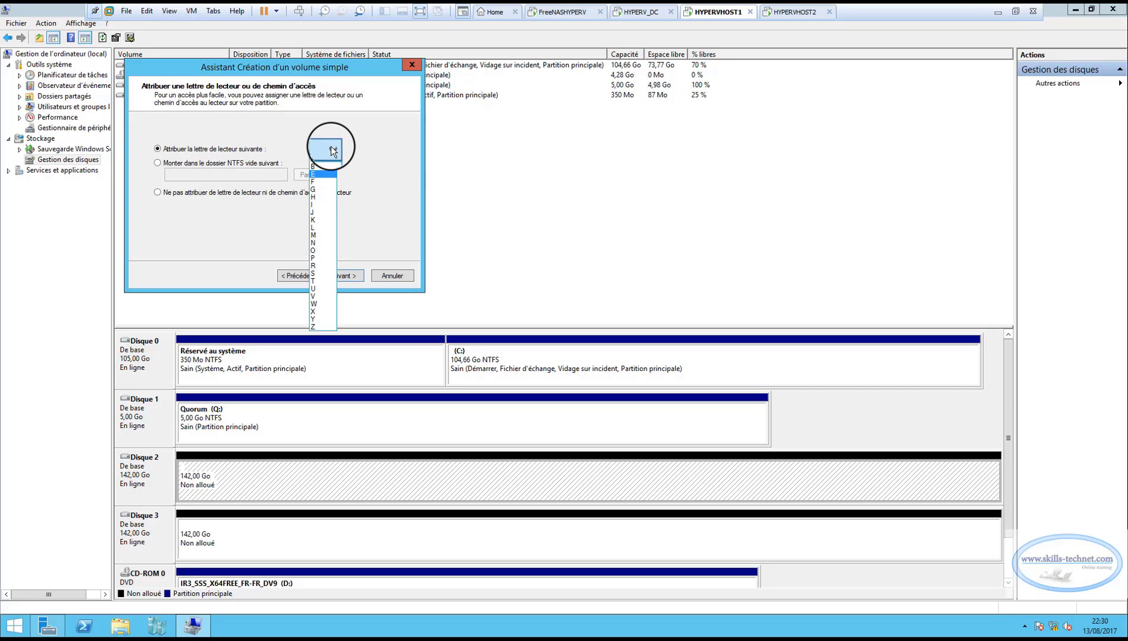
left_click(315, 273)
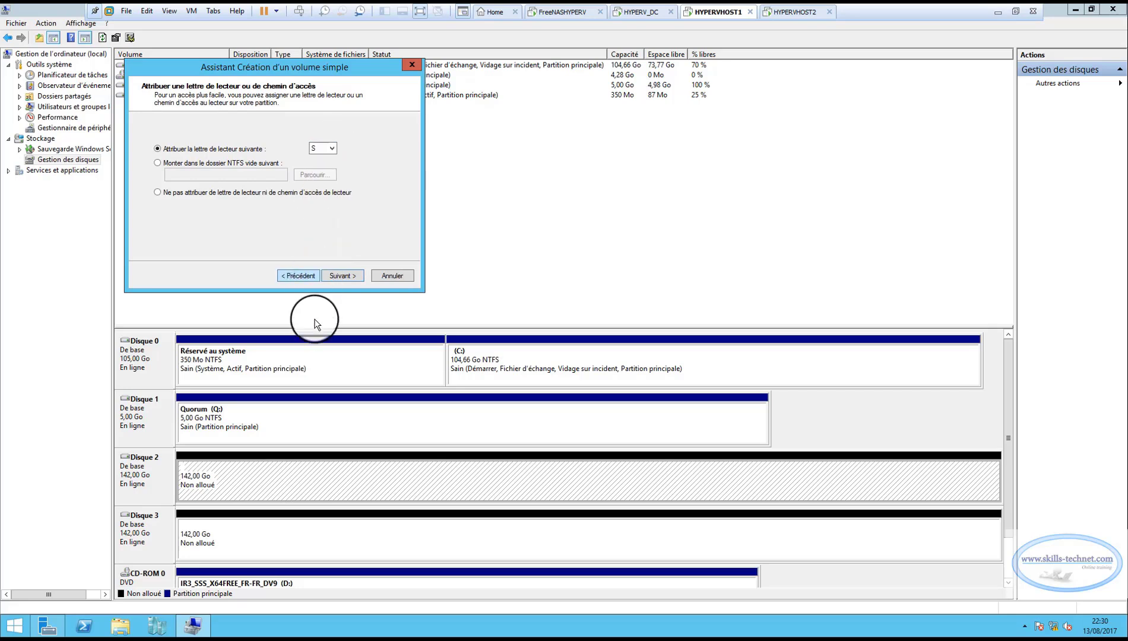
left_click(341, 274)
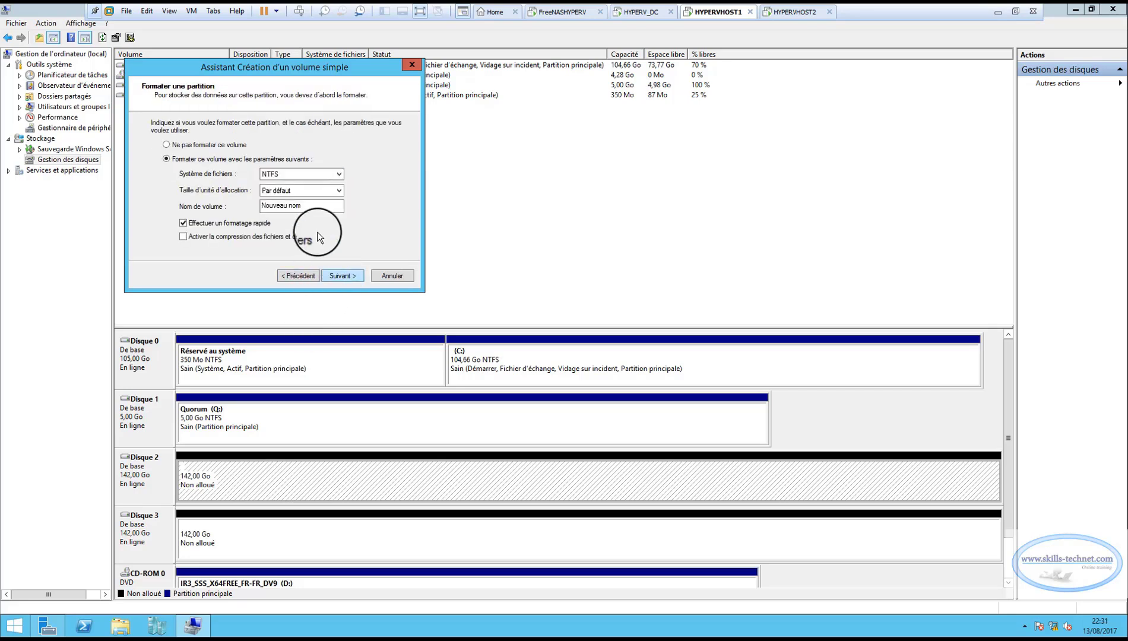
Name the new volume DATA1, keep NTFS with default allocation size and quick format, and complete the volume creation.
left_click_drag(311, 205, 229, 201)
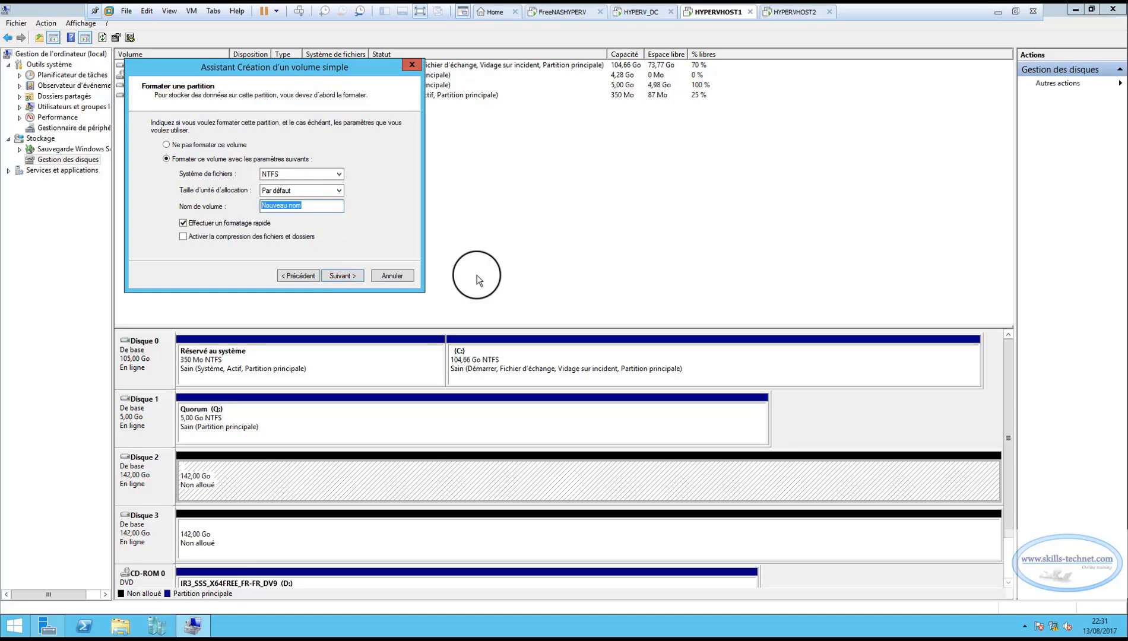
type("DATA1")
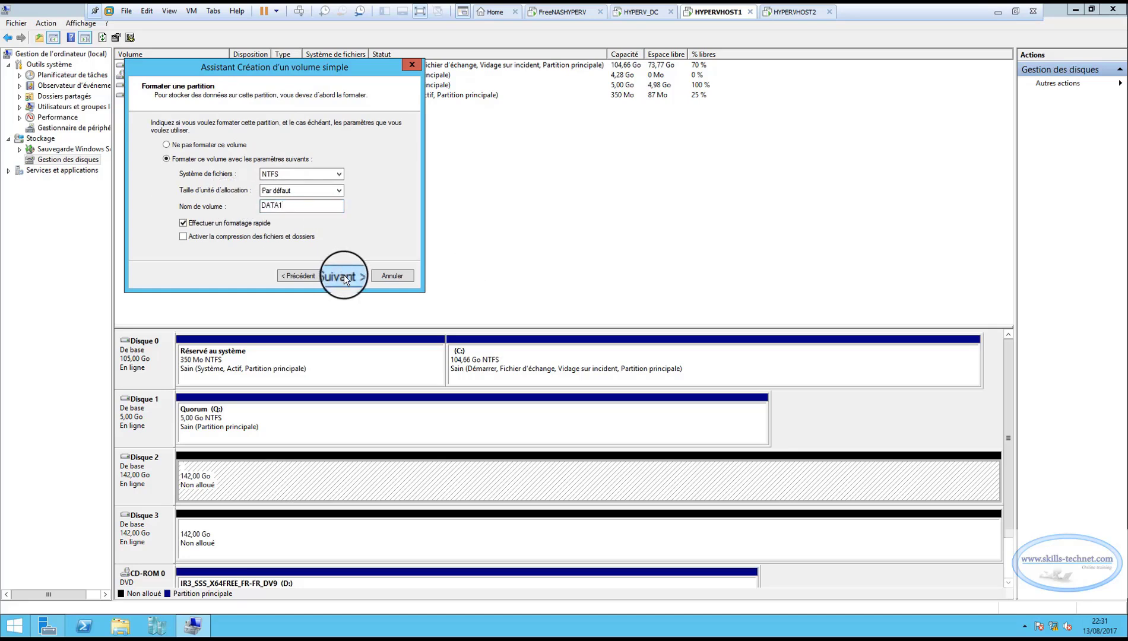
left_click(343, 275)
left_click(344, 275)
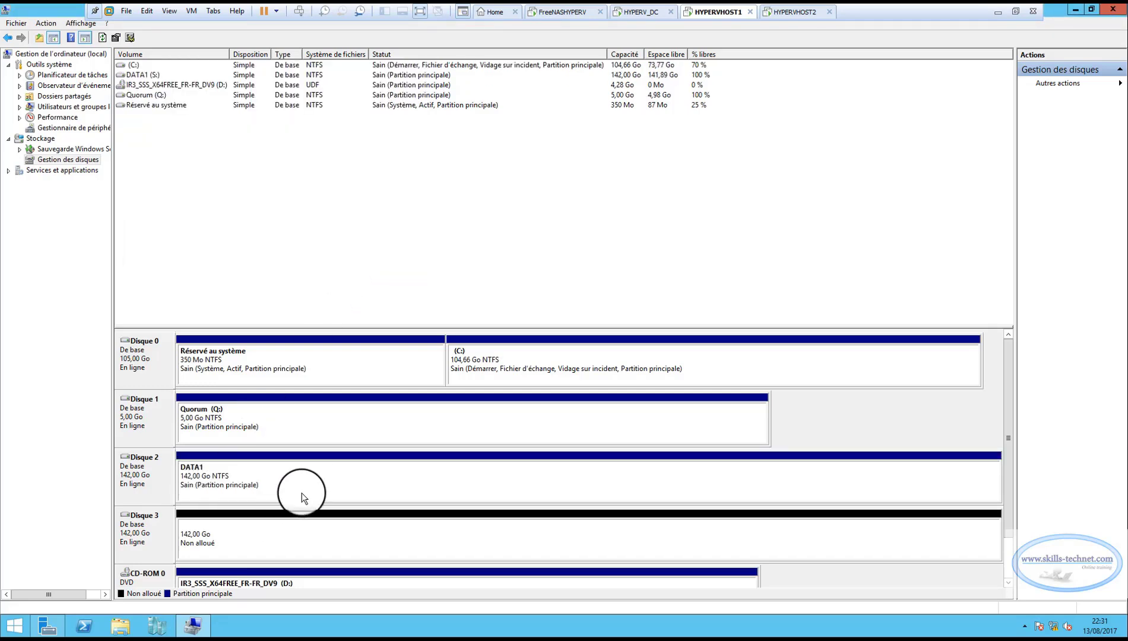
Open the DATA1 (S:) volume on Disque 2 to check its contents, and close its window.
right_click(322, 476)
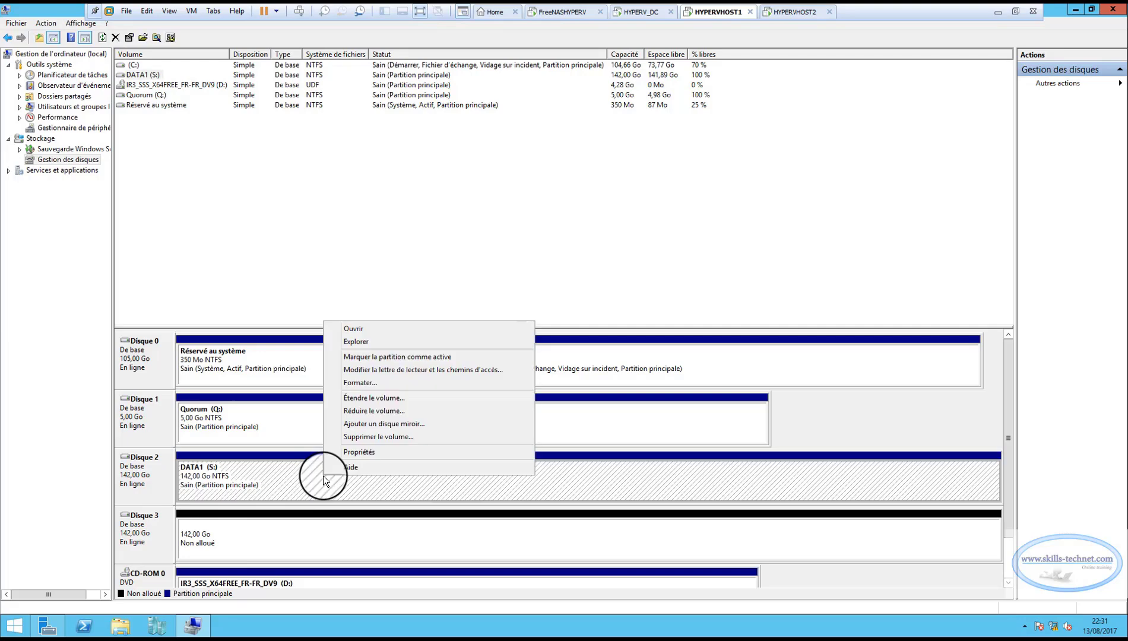
left_click(357, 329)
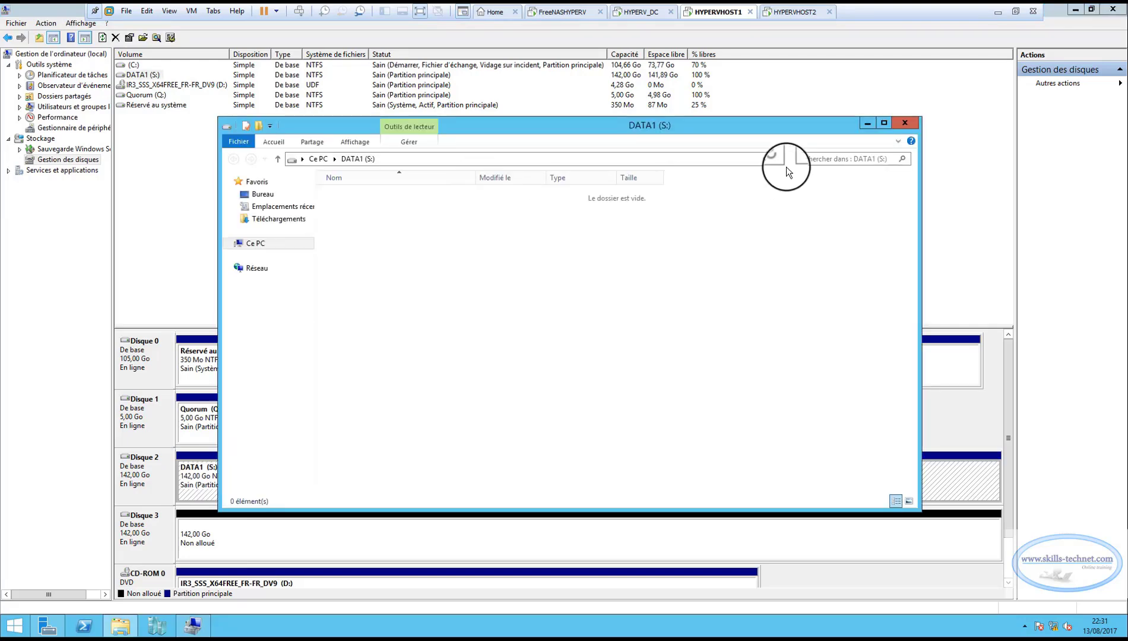
left_click(904, 121)
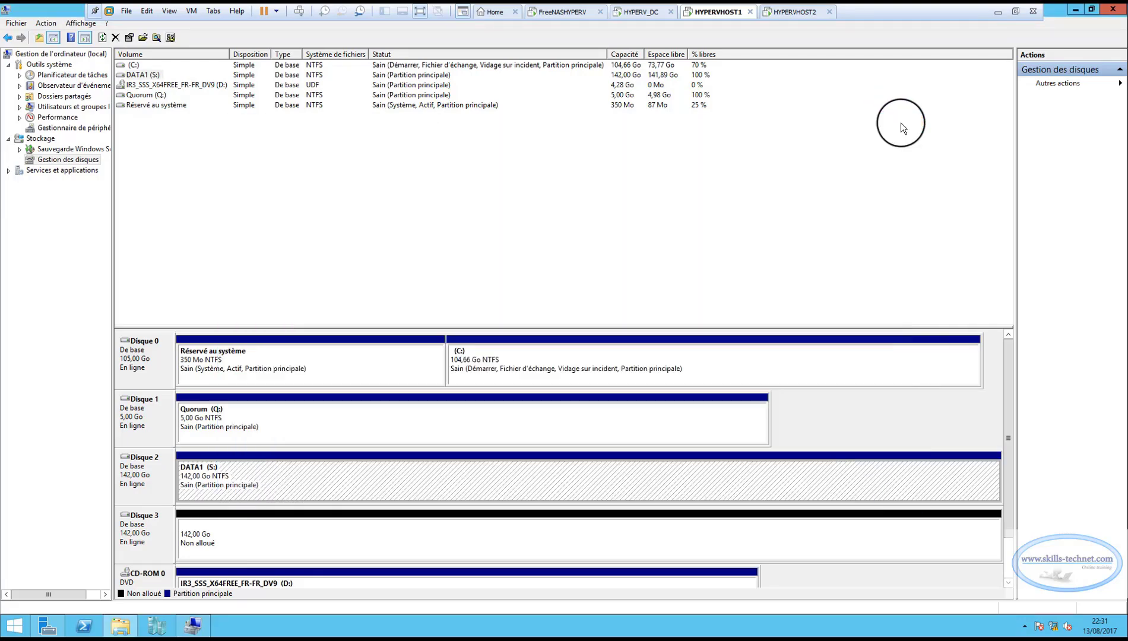
Start a new simple volume on Disque 3 with the default size and assign it drive letter T.
right_click(261, 531)
left_click(296, 442)
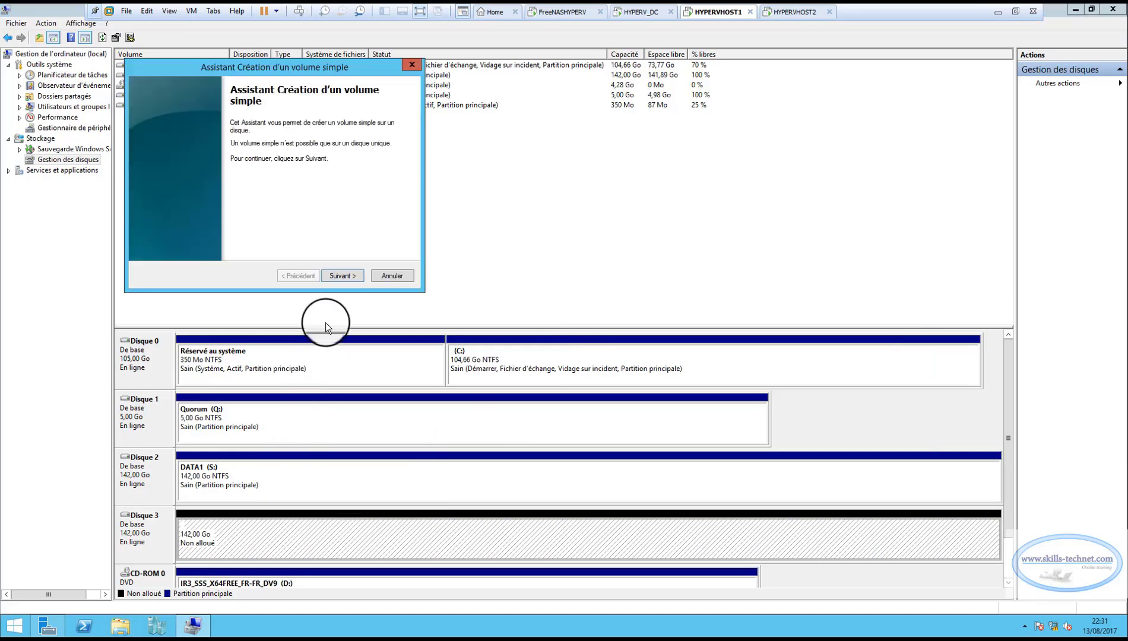
left_click(344, 276)
left_click(343, 276)
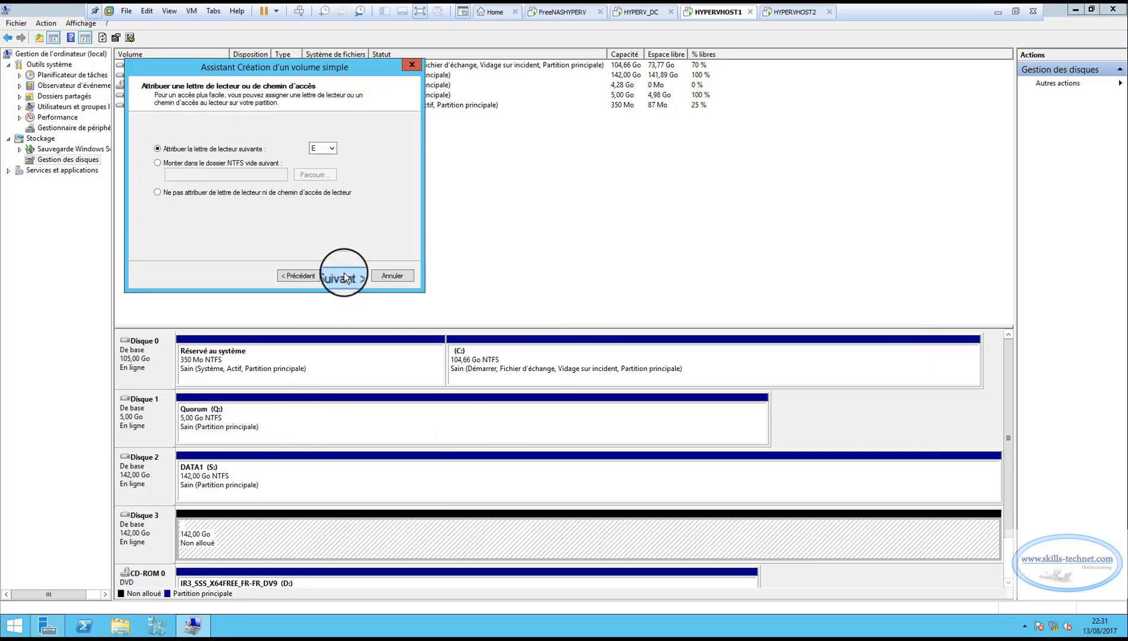
left_click(329, 149)
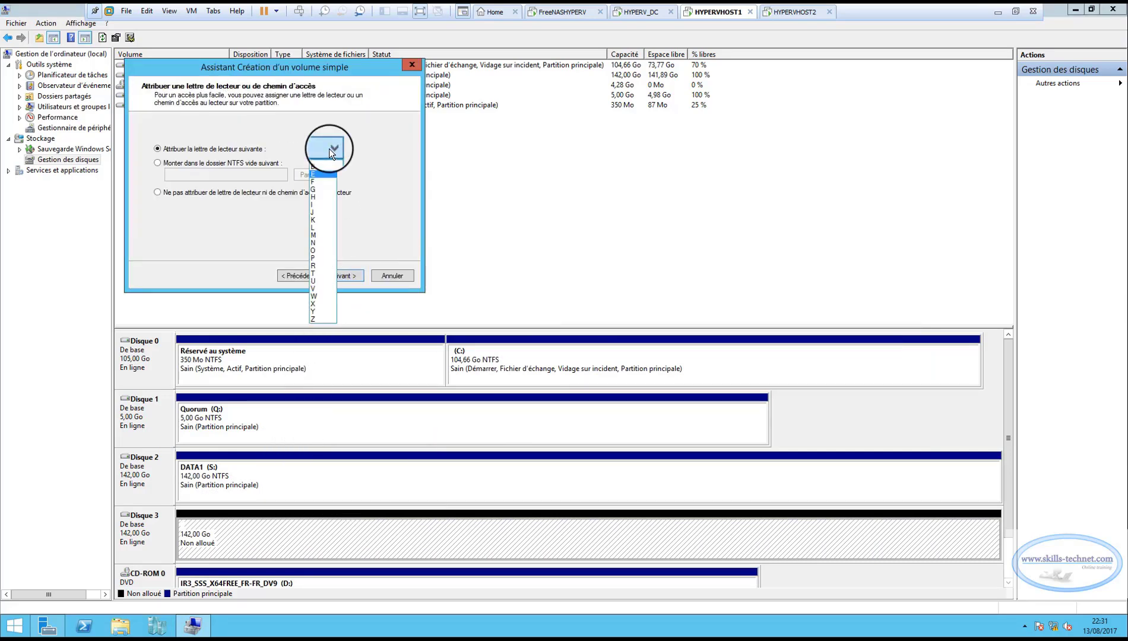
left_click(328, 272)
left_click(329, 275)
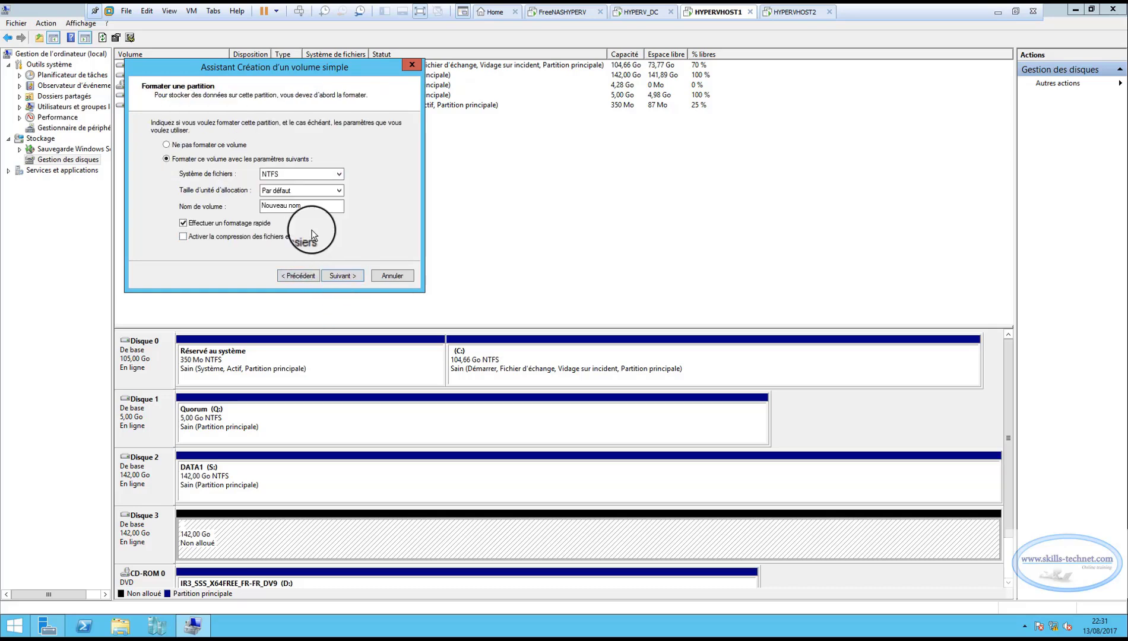
Name the new volume DATA2, keep NTFS with default allocation size and quick format, and complete the volume creation.
left_click_drag(315, 207, 215, 204)
type("d")
type("DATA2")
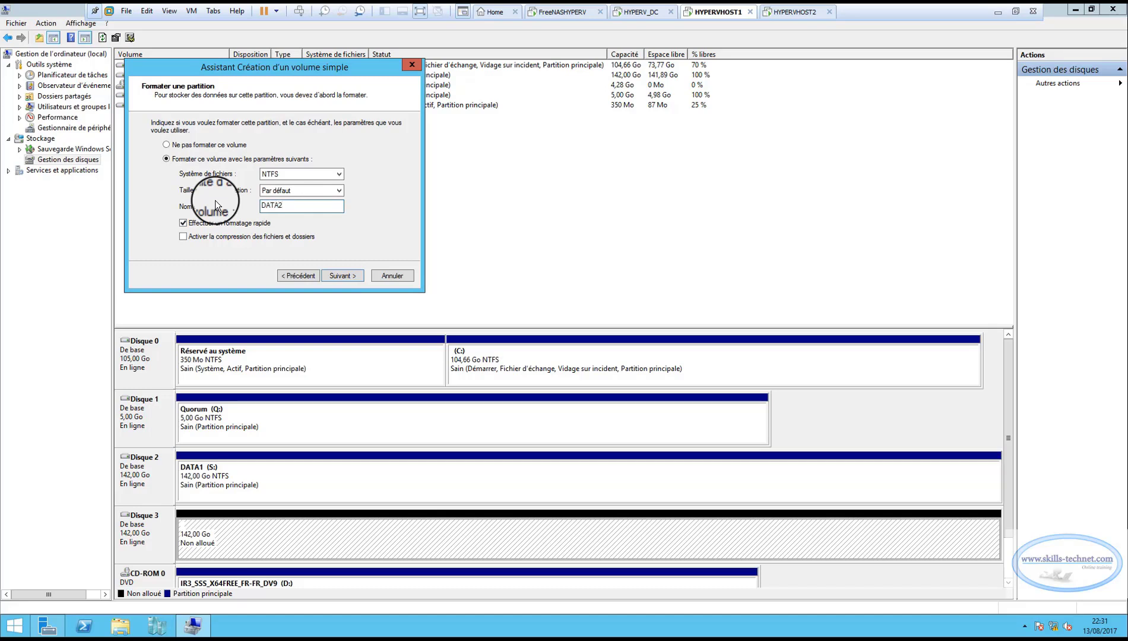
left_click(336, 276)
left_click(353, 276)
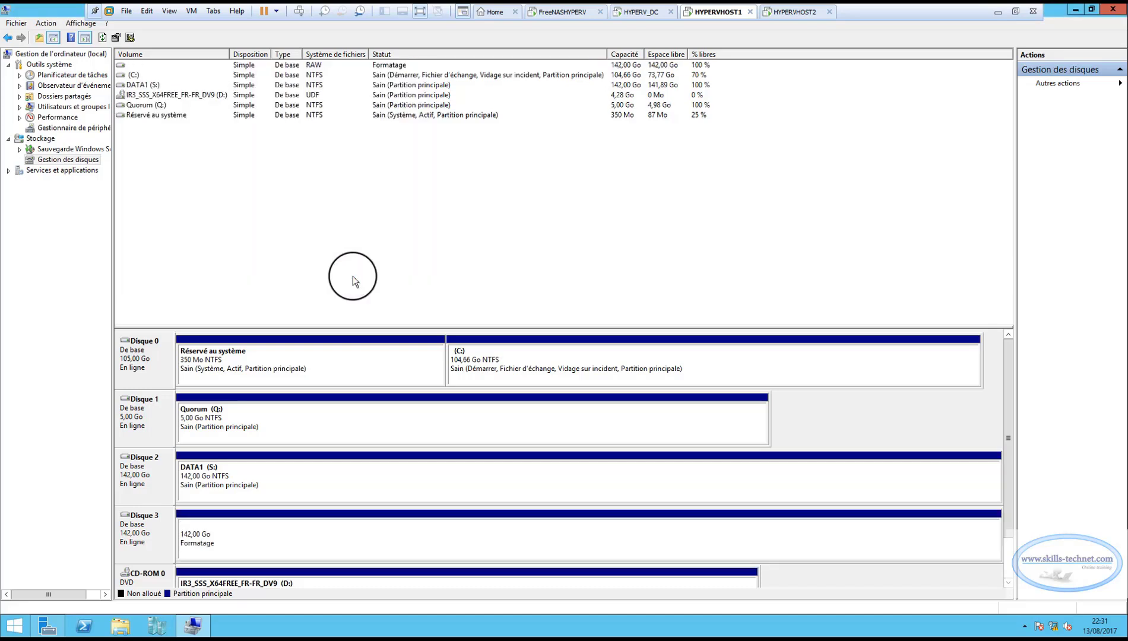
Open the DATA2 (T:) volume on Disque 3 to check its contents, and close its window.
right_click(317, 532)
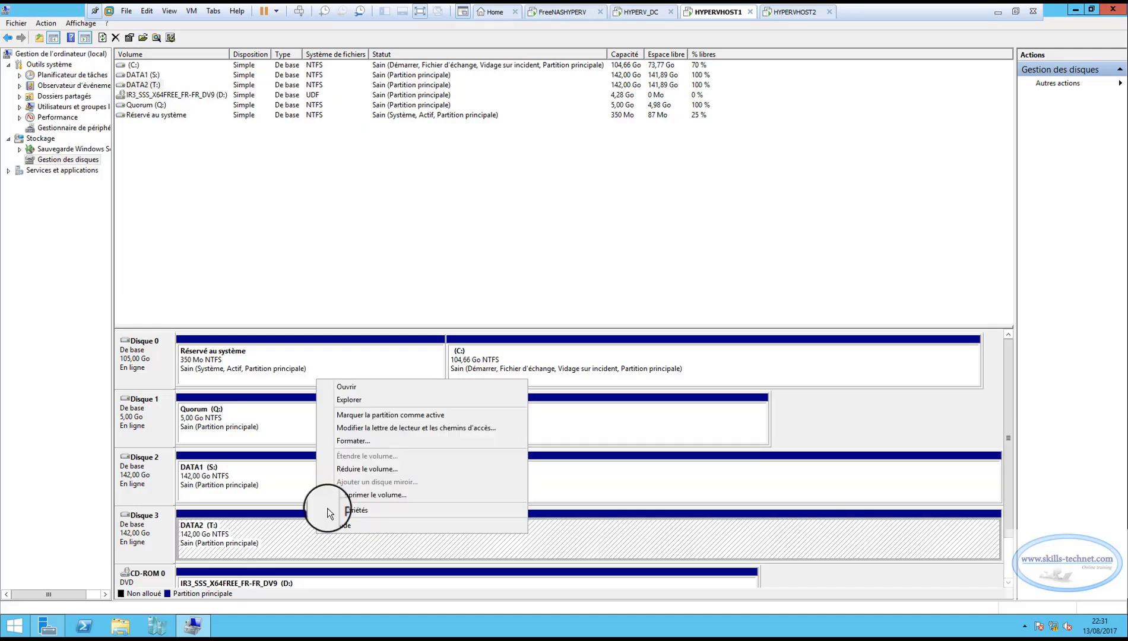
left_click(349, 386)
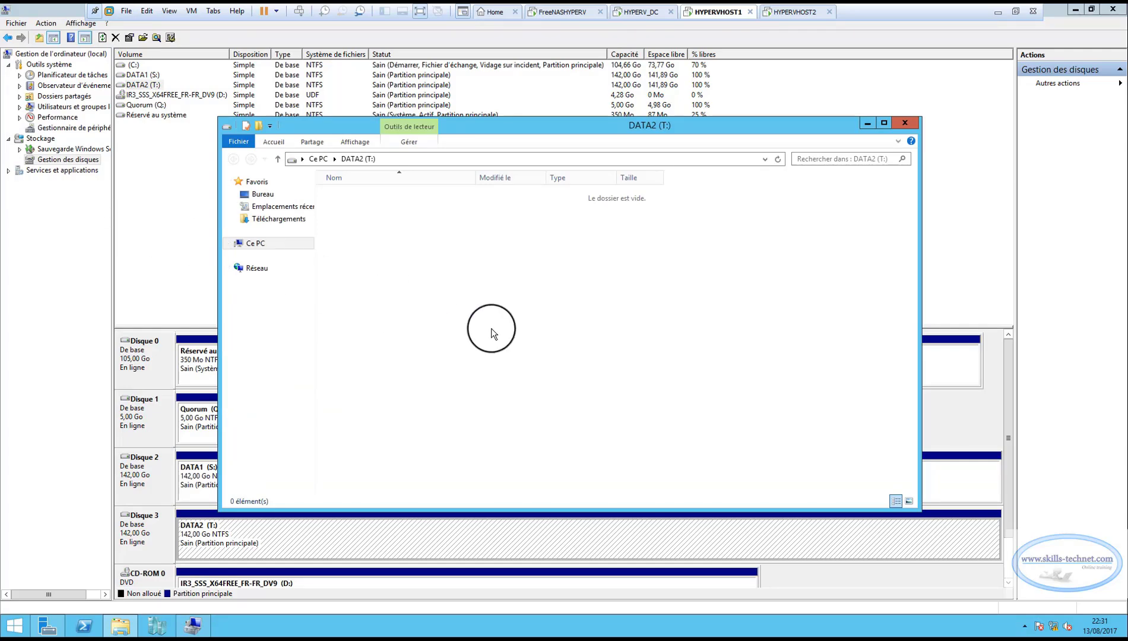
left_click(902, 124)
Switch to the HYPERVHOST2 virtual machine and start the Microsoft iSCSI service from its server manager, with automatic startup.
left_click(786, 13)
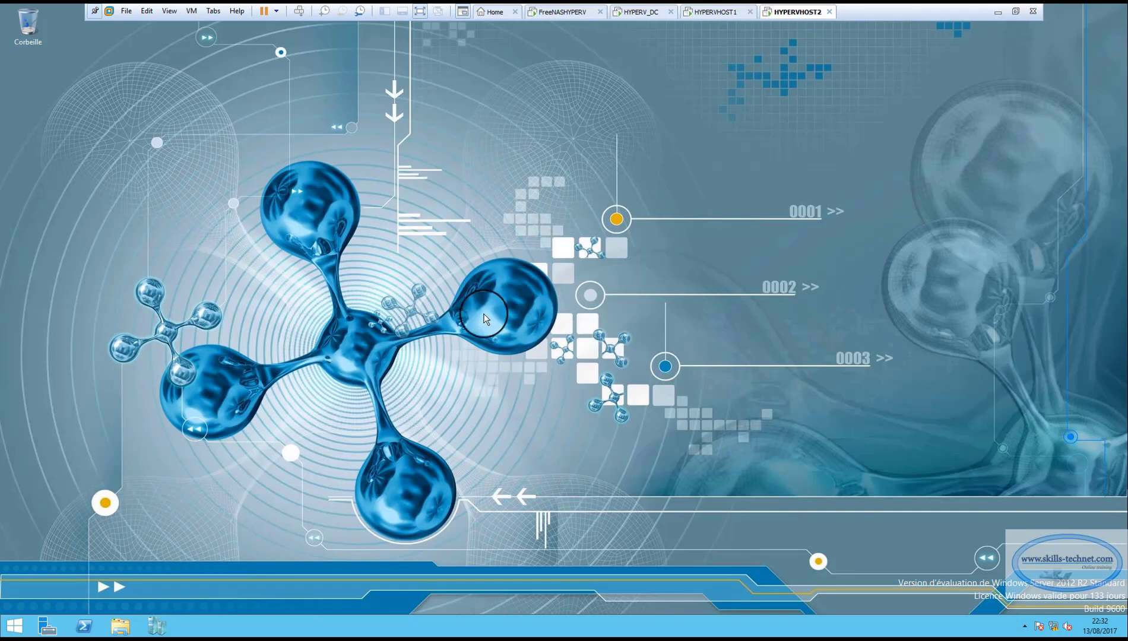
left_click(48, 626)
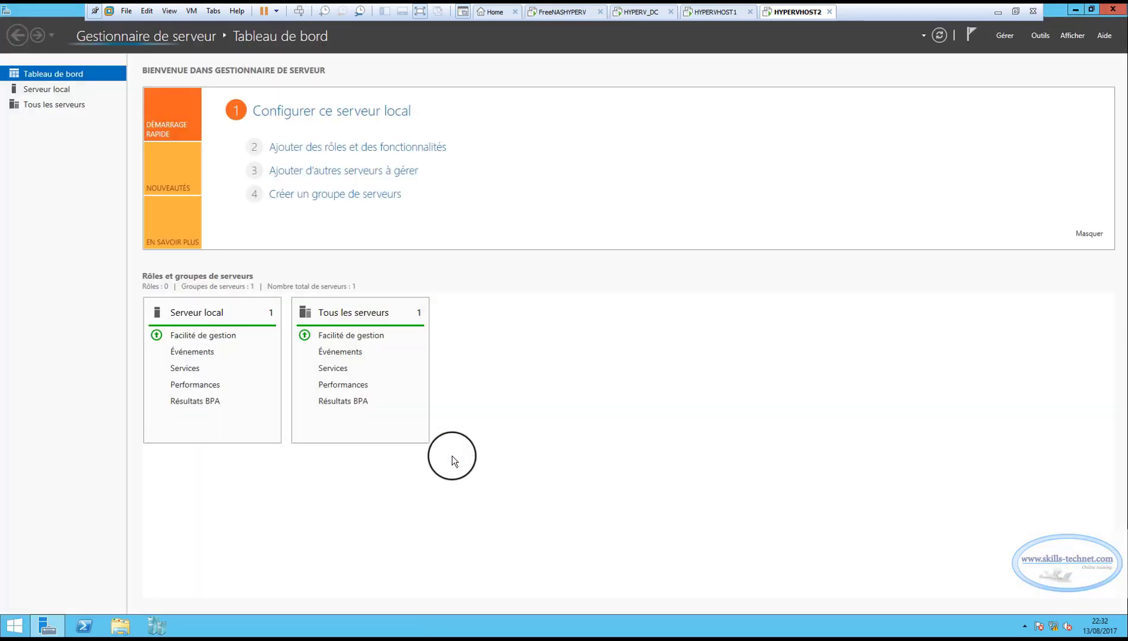
left_click(1043, 37)
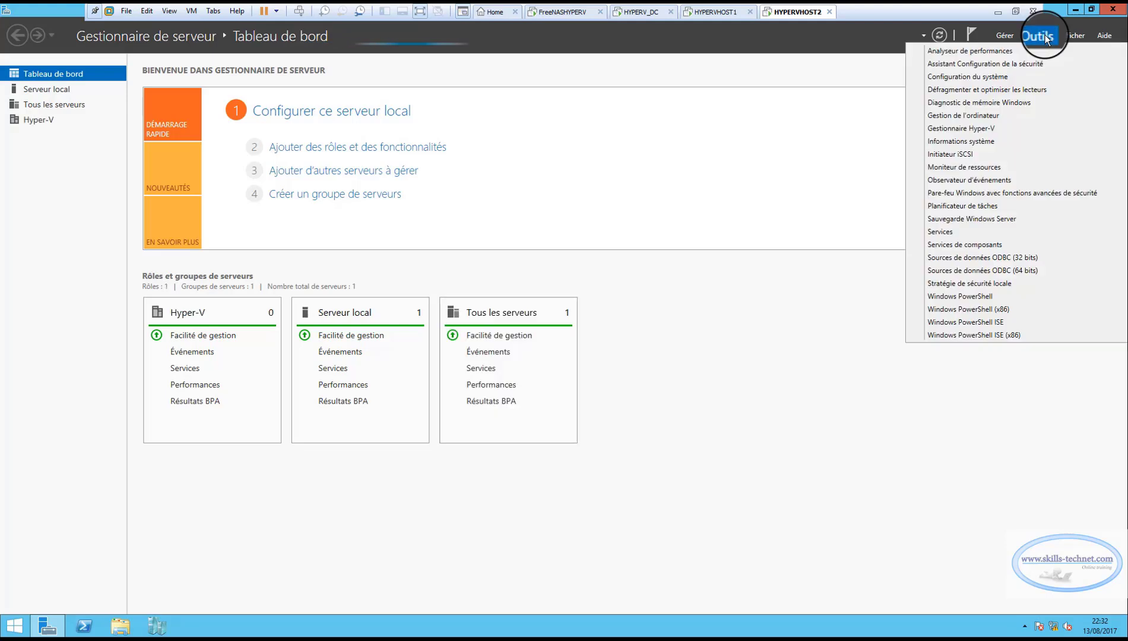
left_click(955, 157)
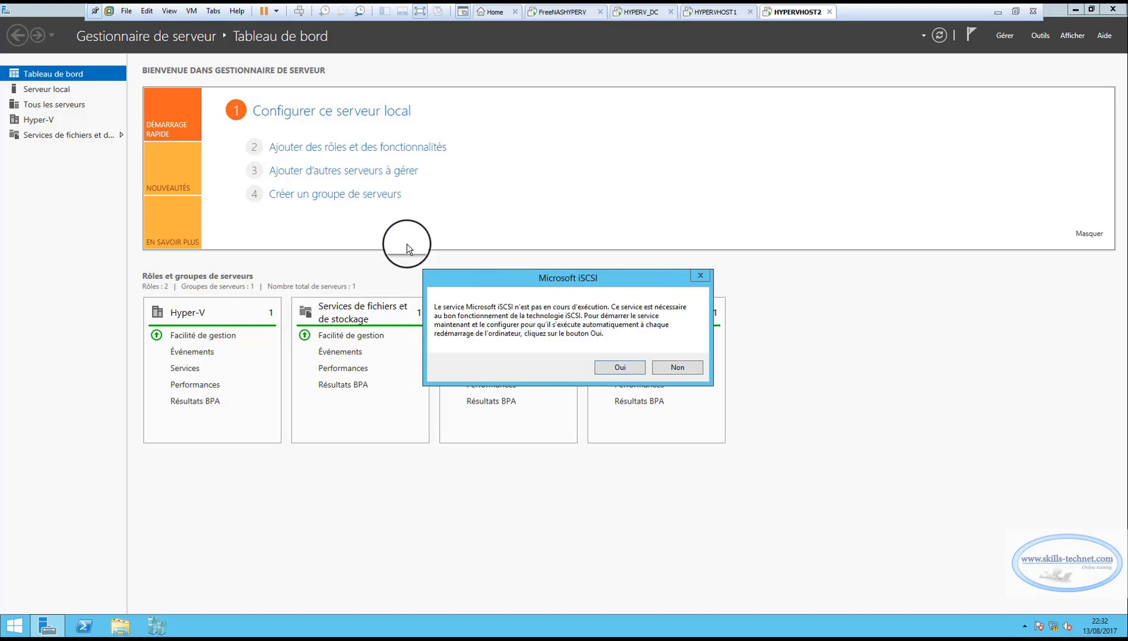
left_click(606, 368)
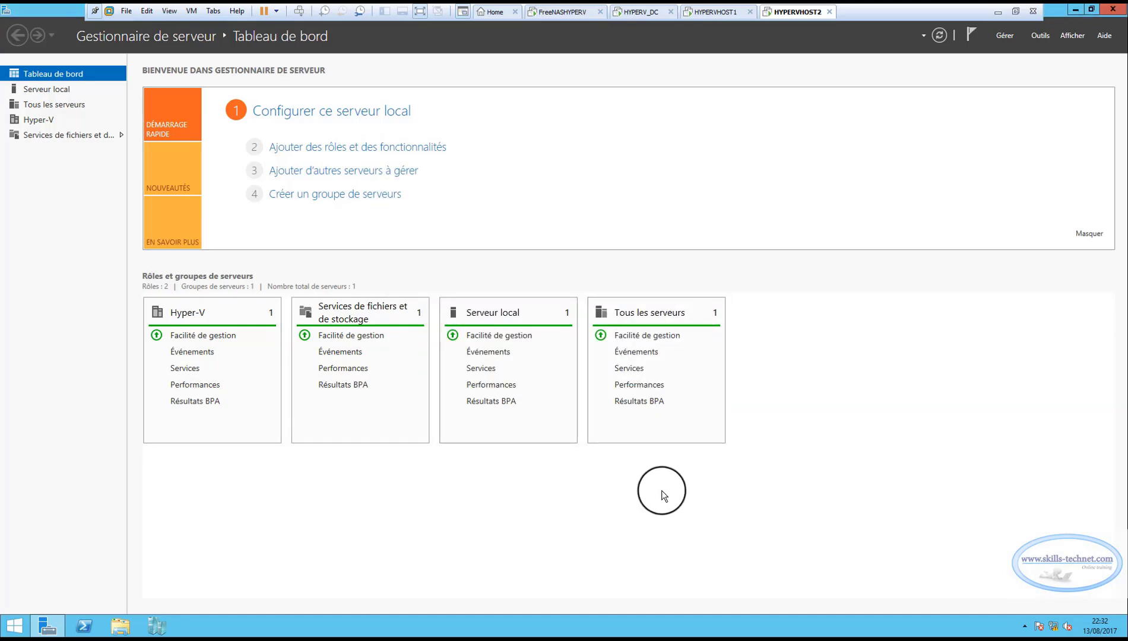
Open the iSCSI initiator on HYPERVHOST2 and start a quick connection to the target freenas.skills.local.
left_click(1040, 36)
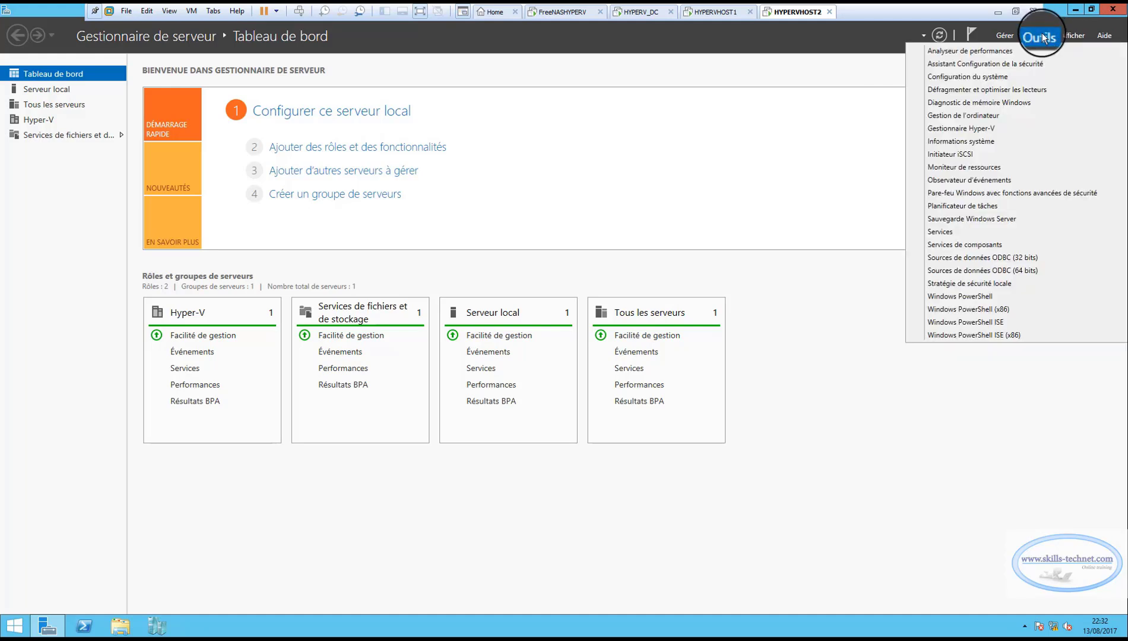
left_click(957, 153)
left_click_drag(92, 43, 177, 40)
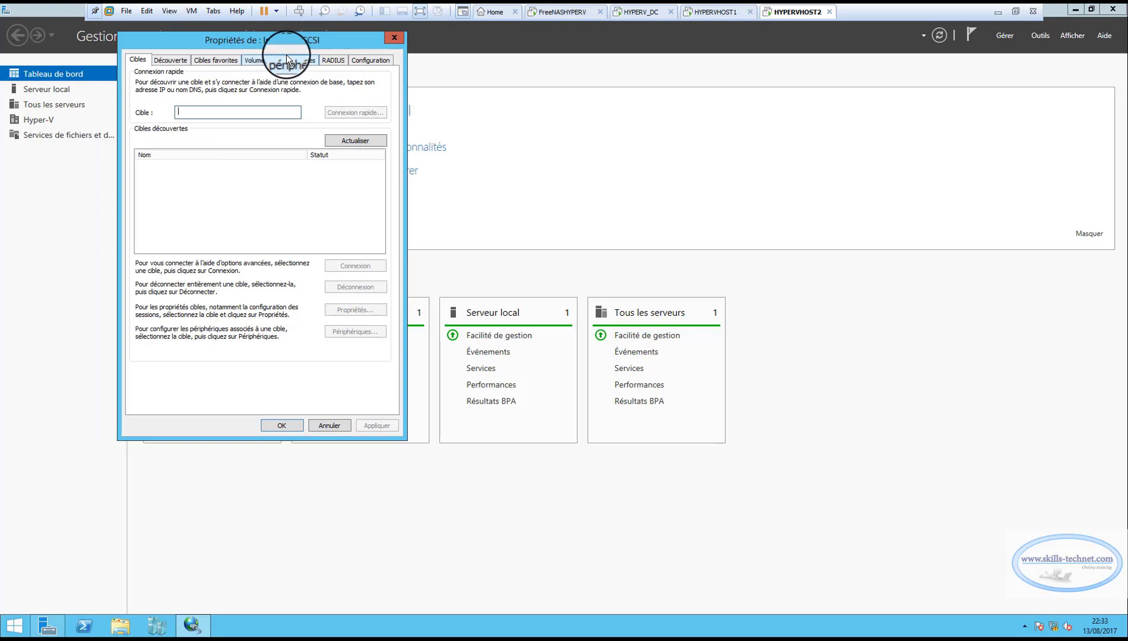
left_click(206, 111)
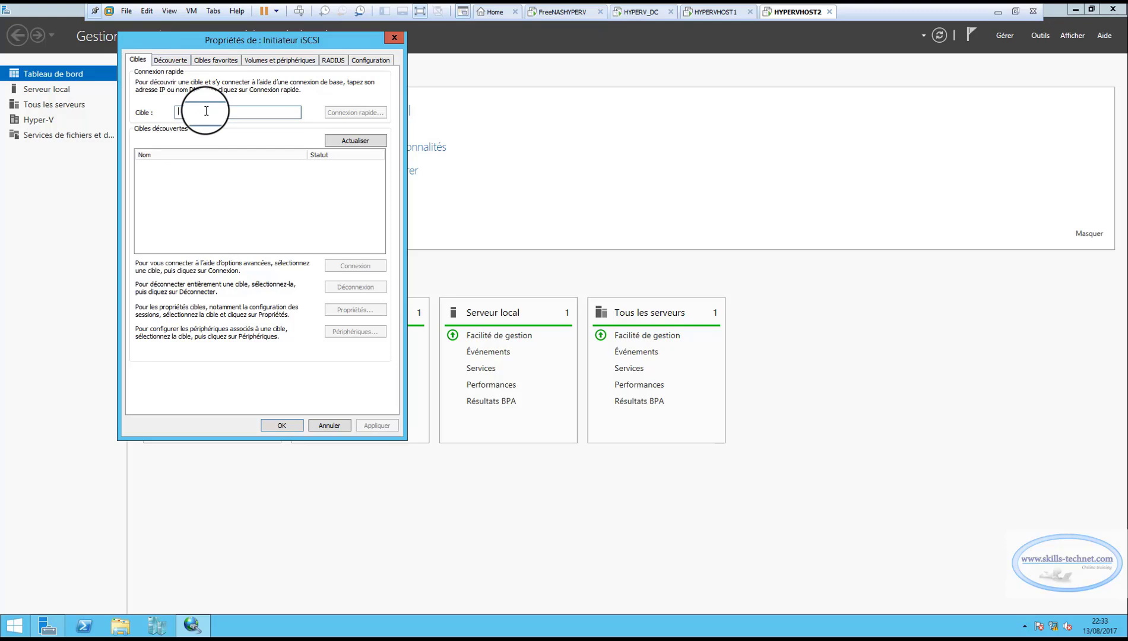
type("fr")
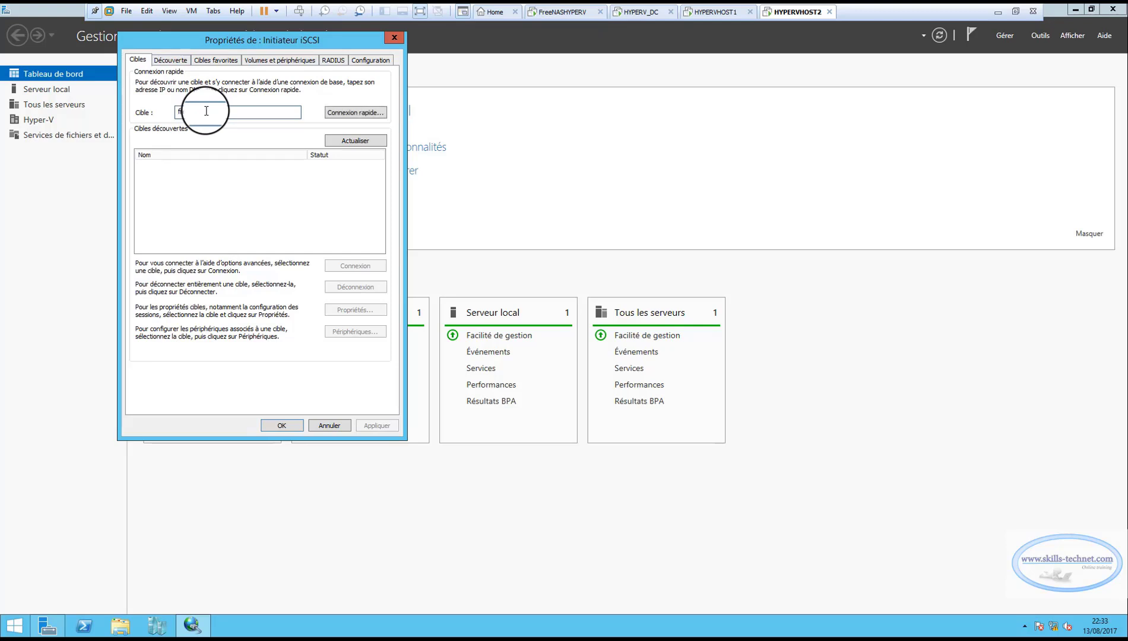
type("eenas.skills.local")
left_click(336, 111)
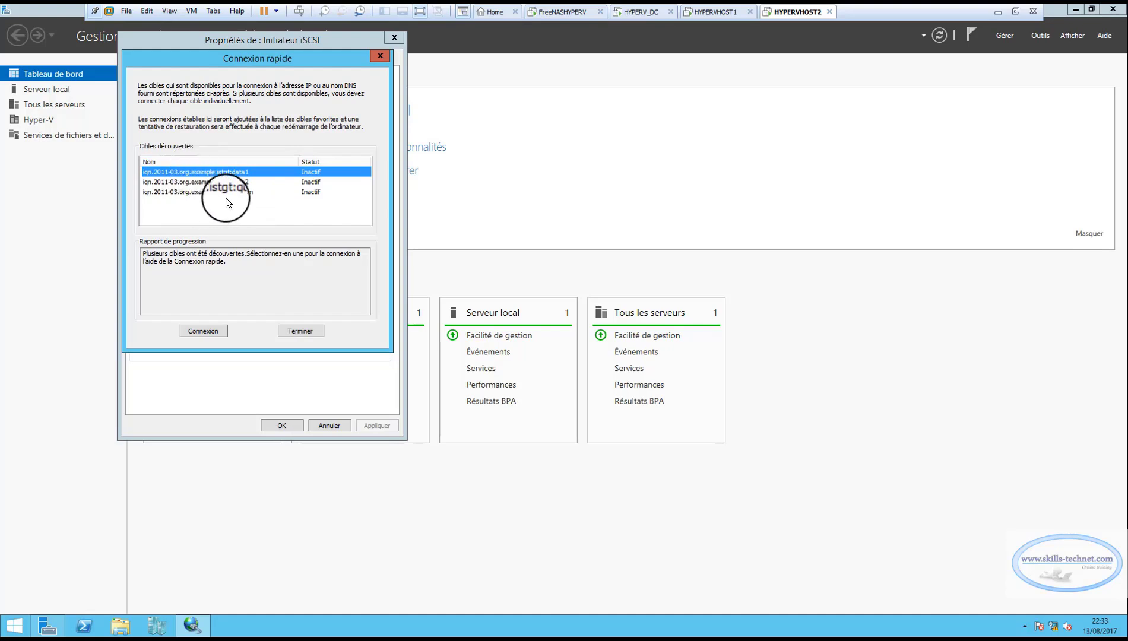
Connect HYPERVHOST2 to the discovered iSCSI targets data1, data2 and quorum.
left_click(203, 332)
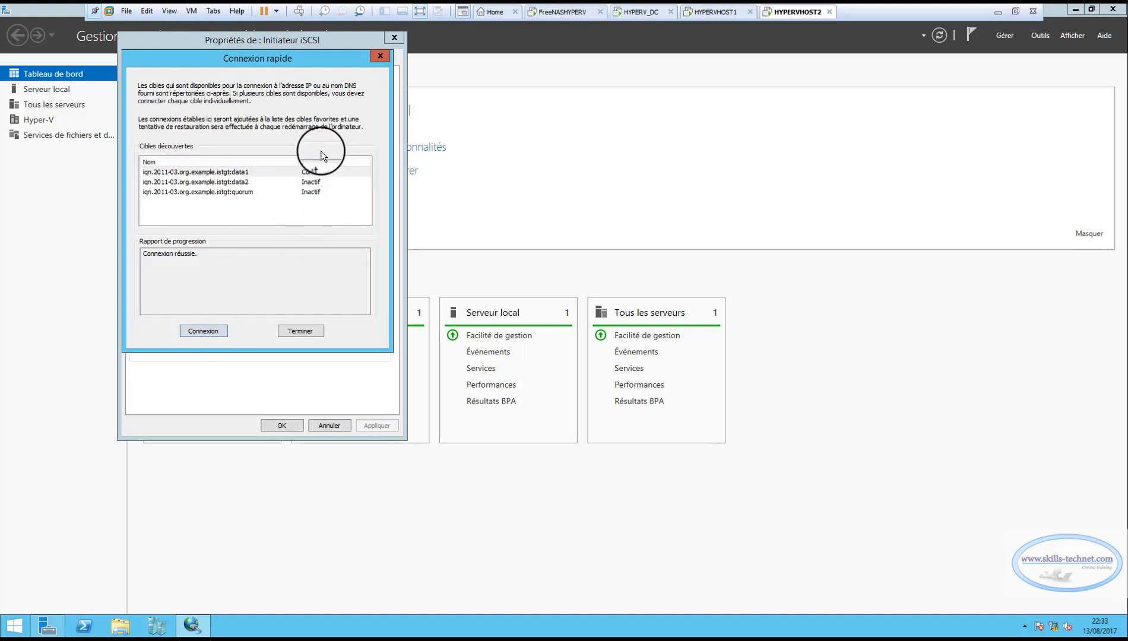
left_click(190, 182)
left_click(203, 331)
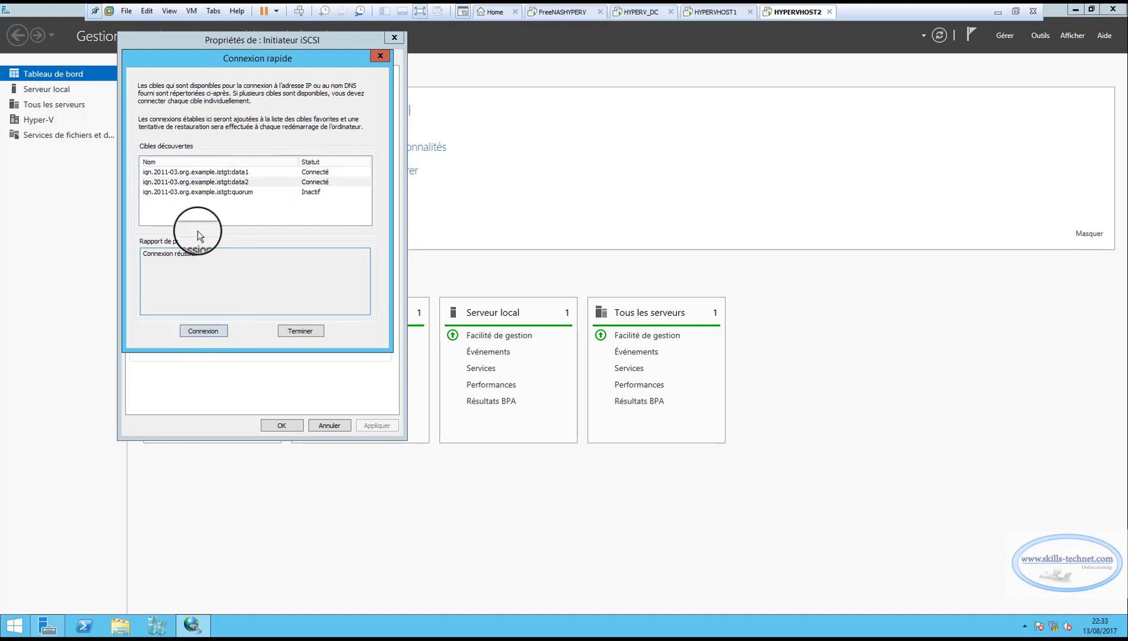
left_click(200, 193)
left_click(203, 330)
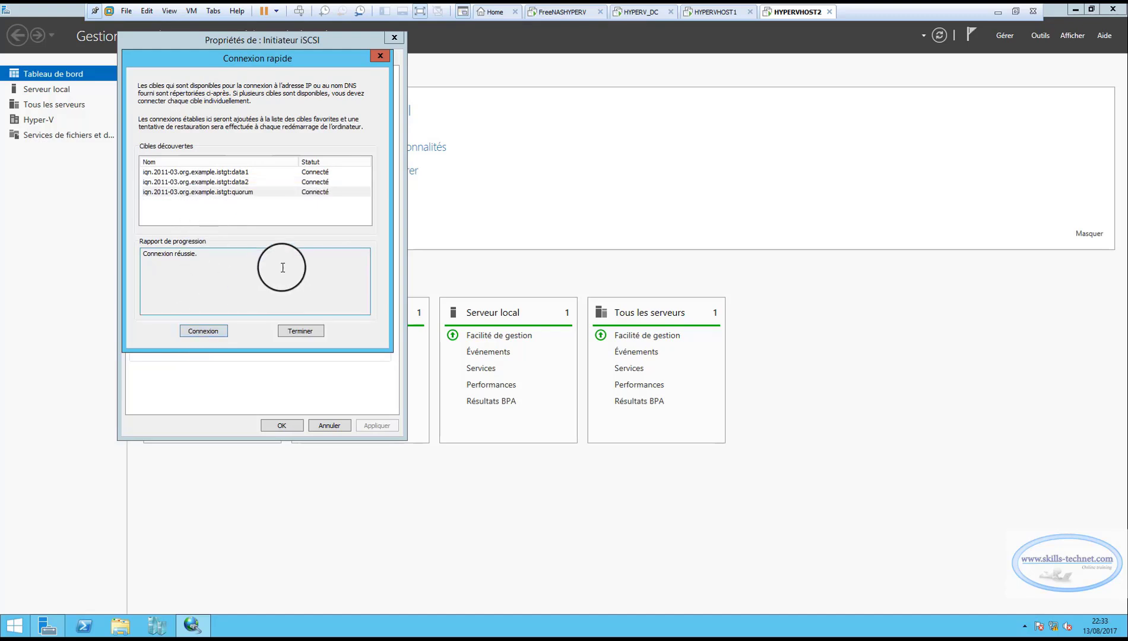
Finish the quick connection on HYPERVHOST2, automatically configure all iSCSI volumes and devices, and confirm the initiator properties.
left_click(303, 331)
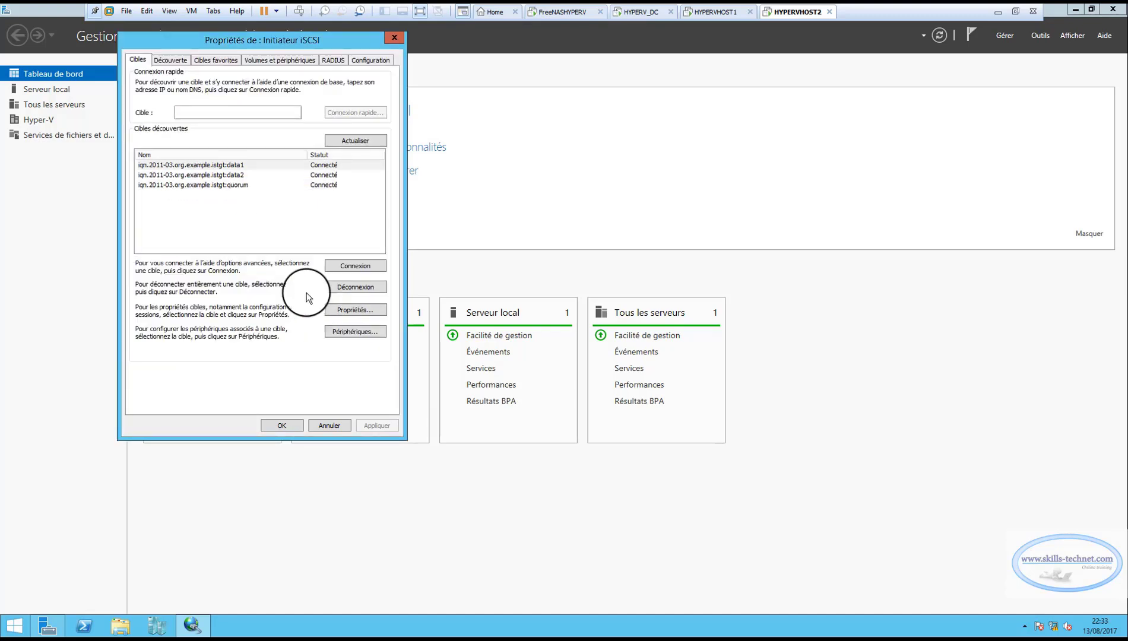
left_click(272, 60)
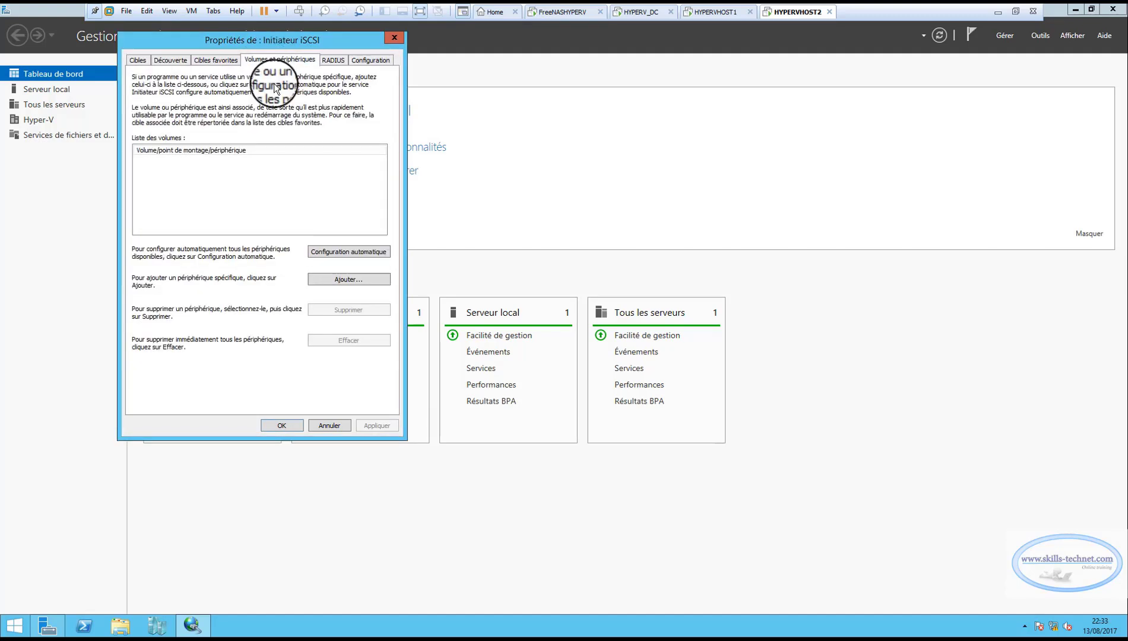
left_click(325, 255)
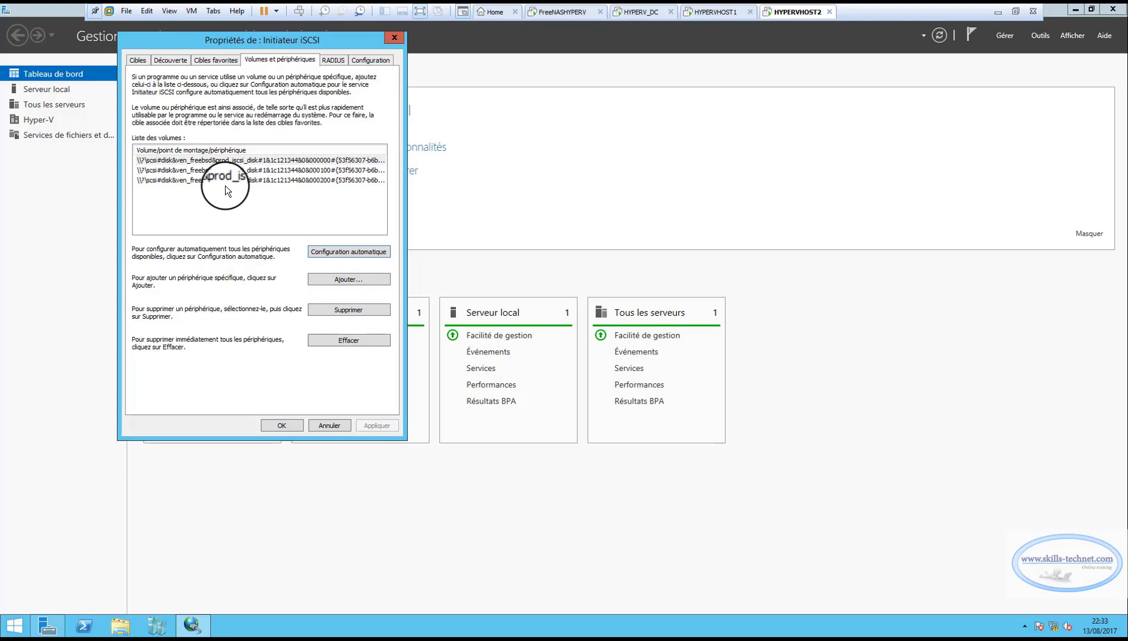
left_click(280, 426)
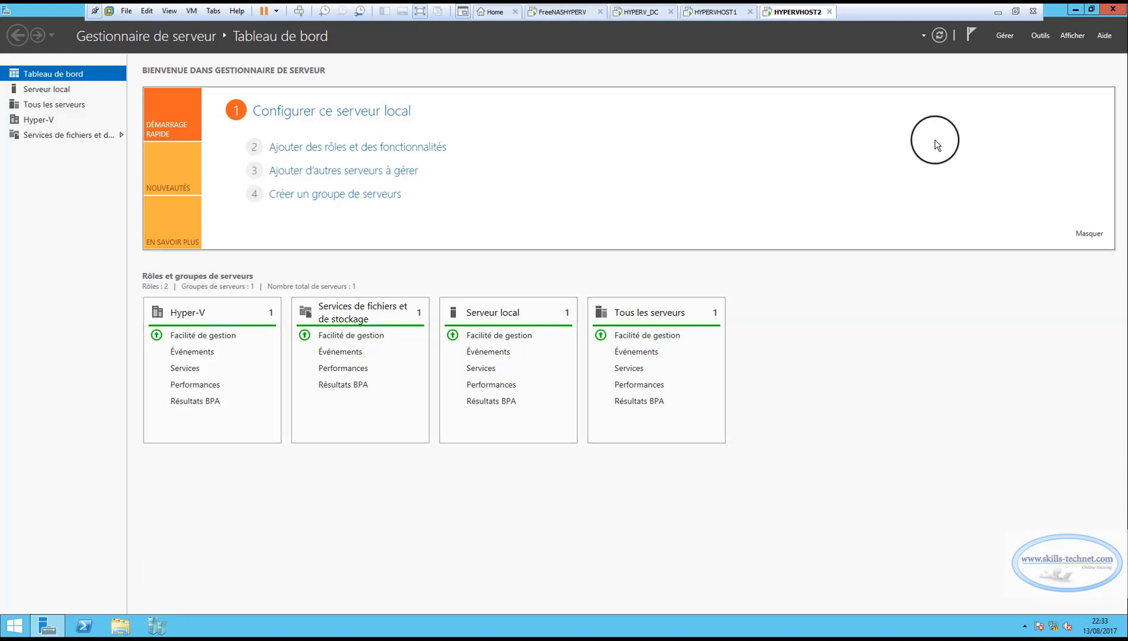
Open Gestion de l'ordinateur on HYPERVHOST2 in a maximized window and show Gestion des disques.
left_click(1041, 36)
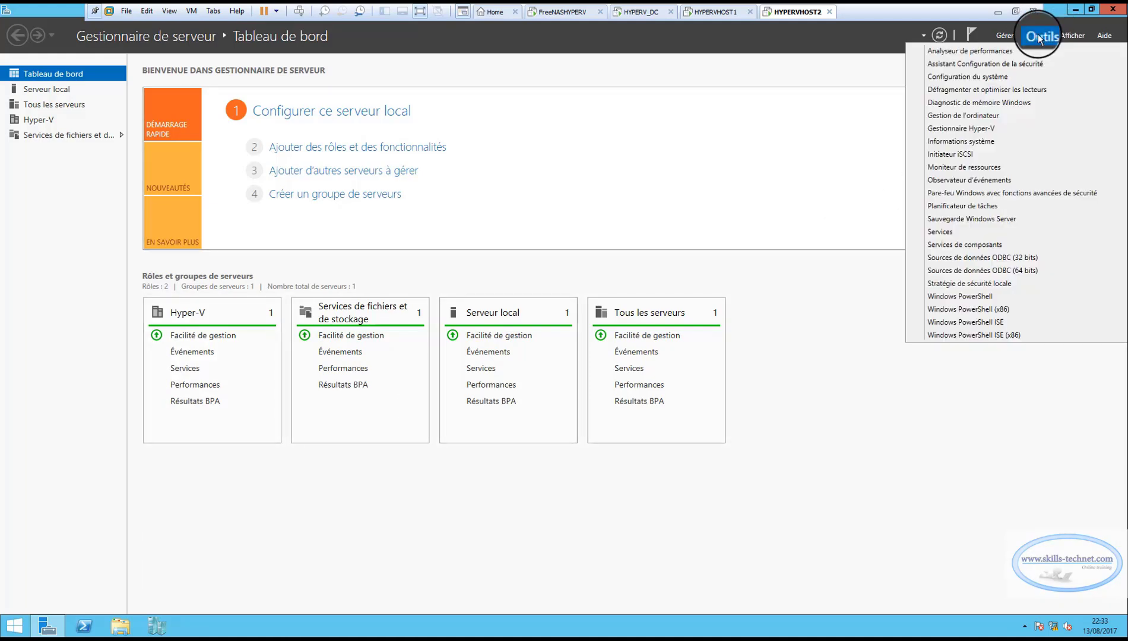
left_click(951, 115)
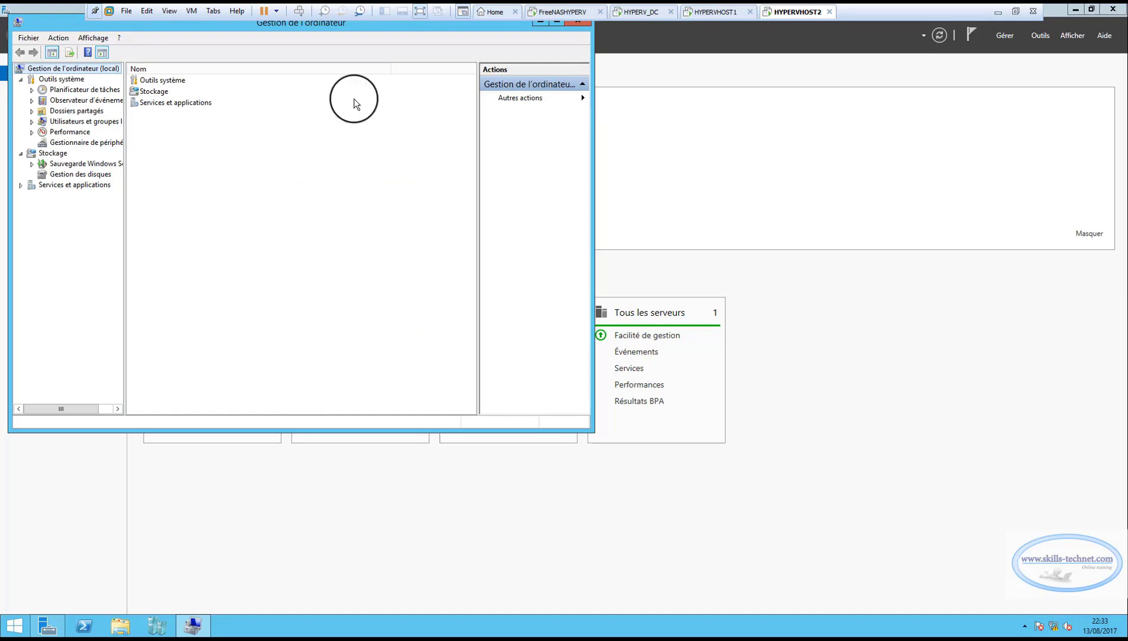
left_click(557, 22)
left_click(59, 160)
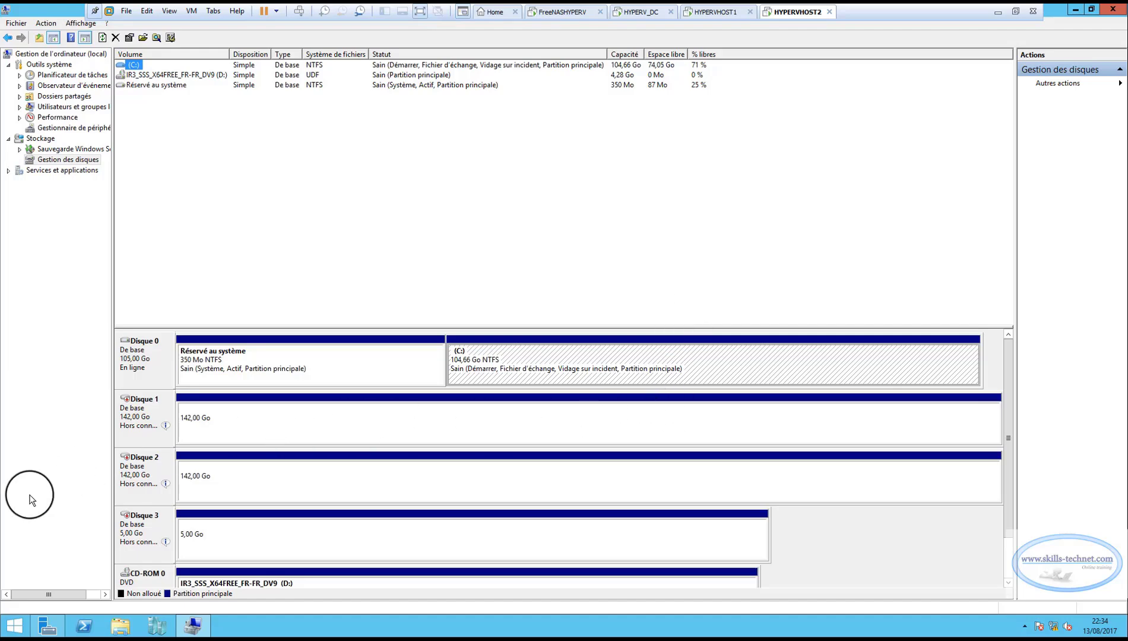
right_click(309, 532)
left_click(268, 475)
left_click(265, 422)
left_click(273, 467)
left_click(280, 520)
left_click(225, 439)
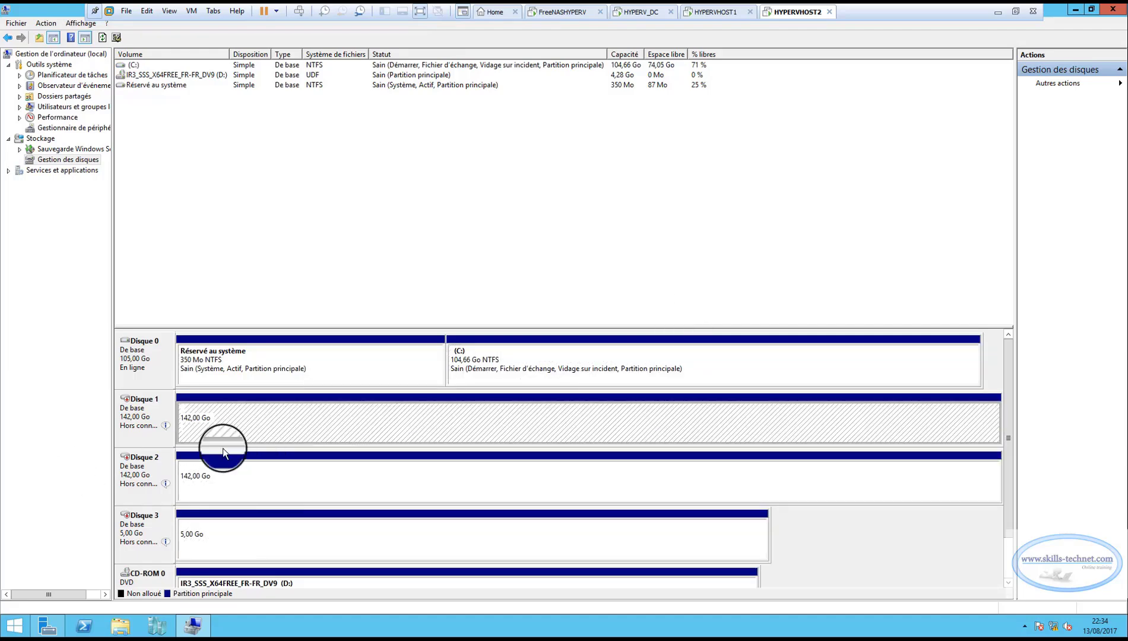
Bring Disque 1, Disque 2 and Disque 3 online on HYPERVHOST2.
right_click(131, 410)
left_click(159, 419)
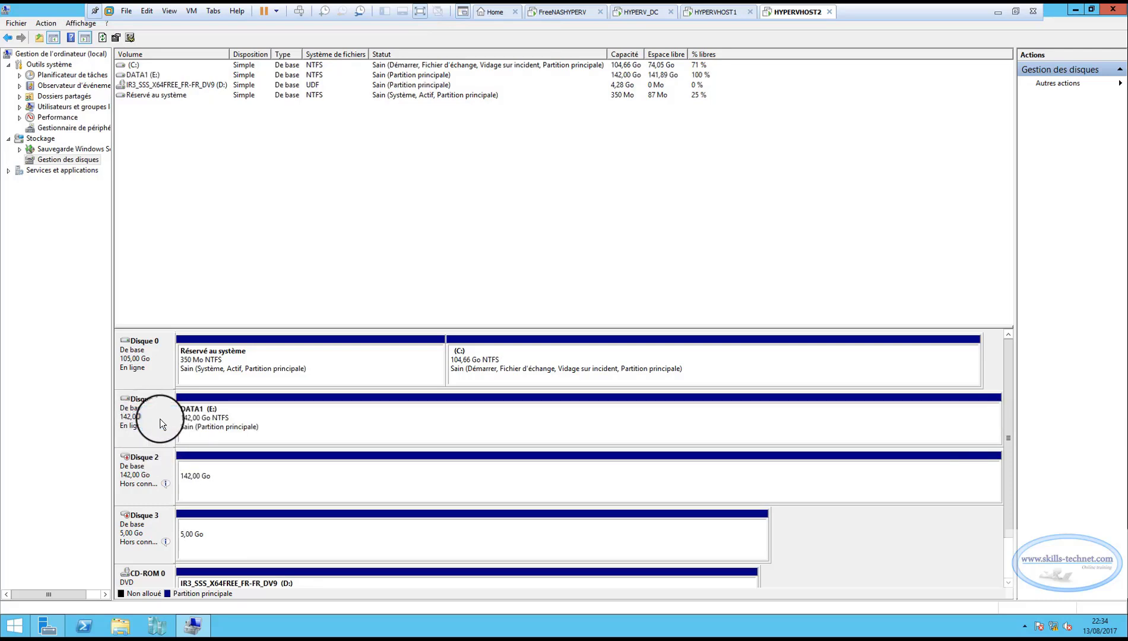
right_click(144, 469)
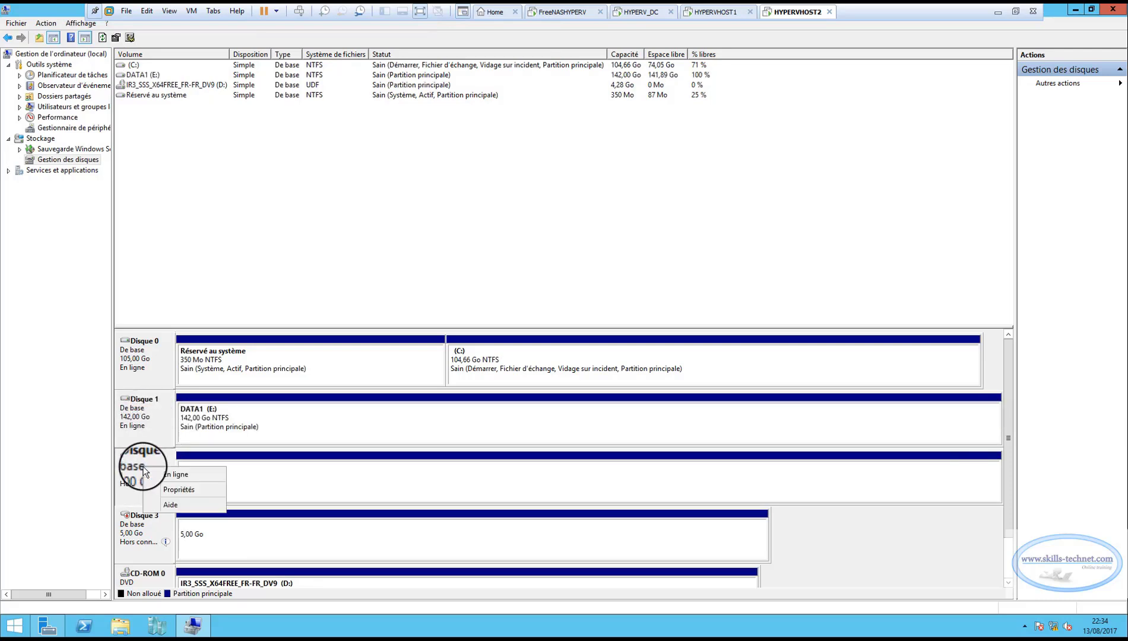
left_click(173, 475)
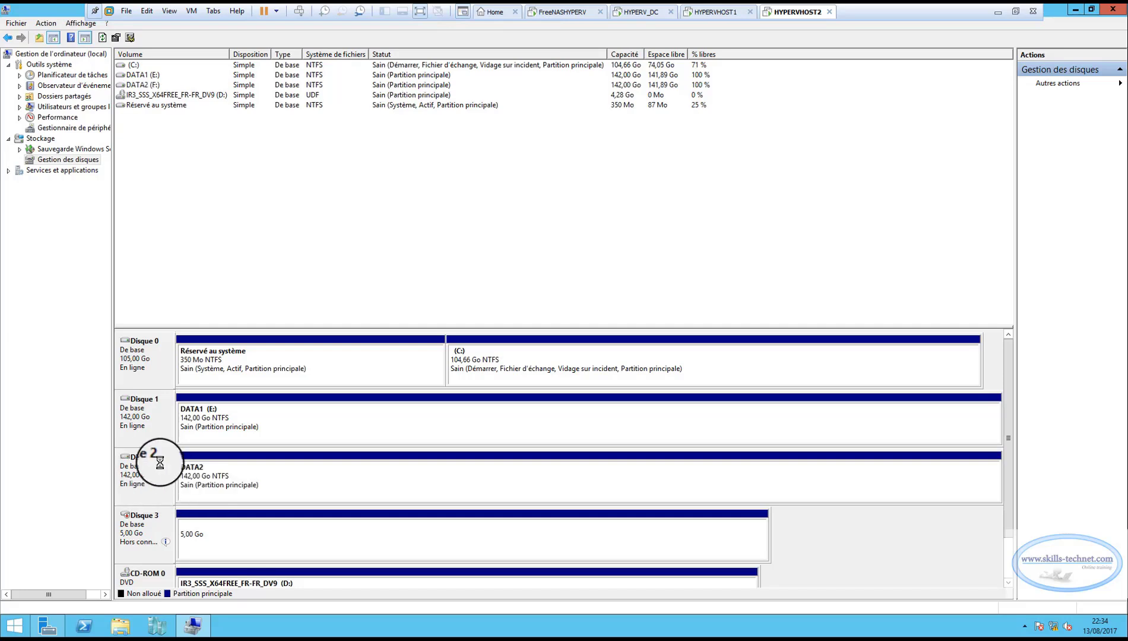
right_click(143, 521)
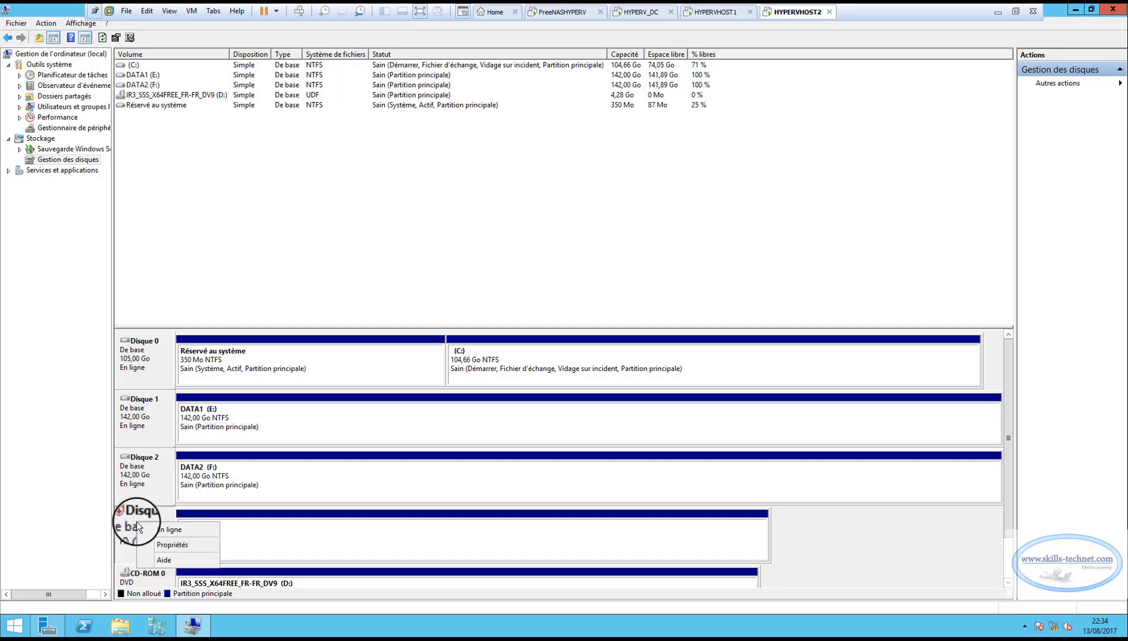
left_click(167, 533)
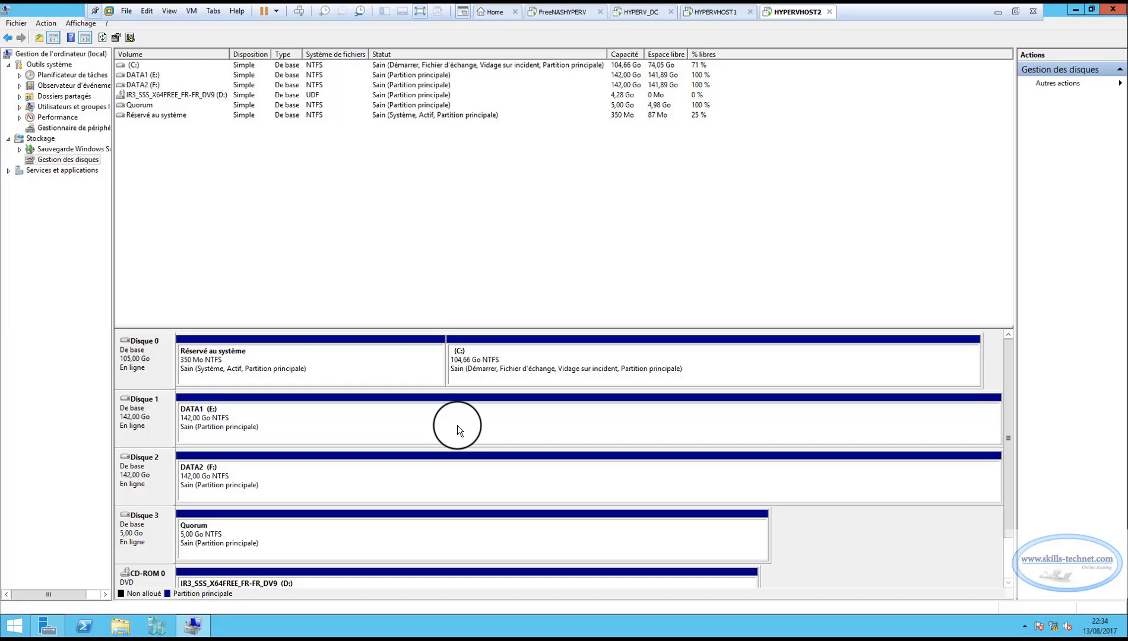
Open the DATA1 (E:) volume on HYPERVHOST2 to check its contents, close its window, and select the DATA2 volume.
right_click(308, 418)
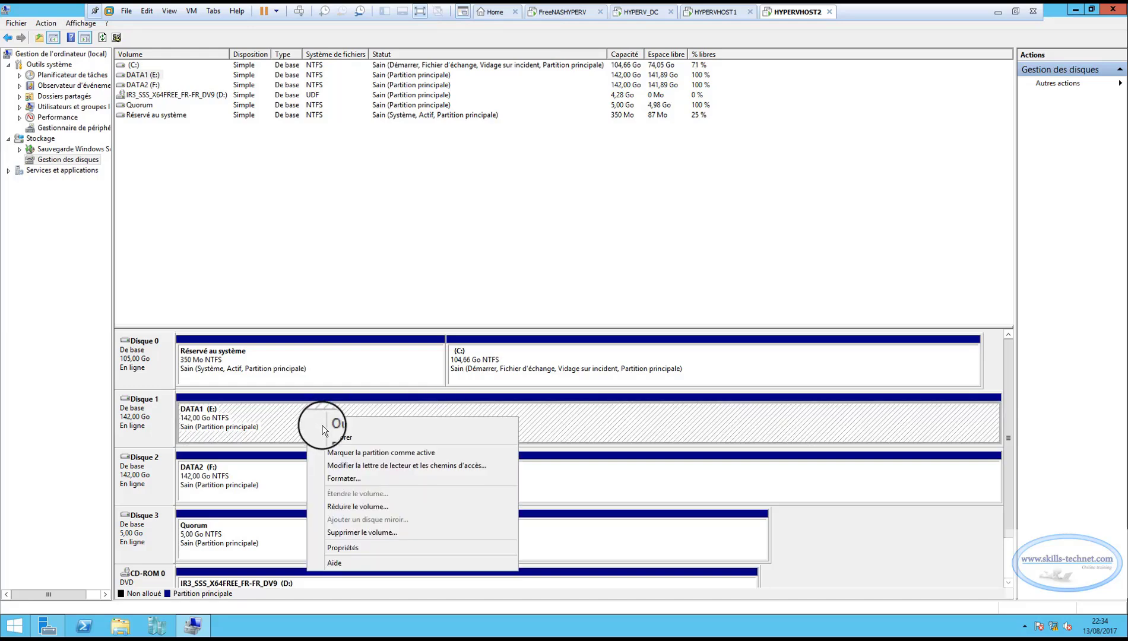
left_click(341, 424)
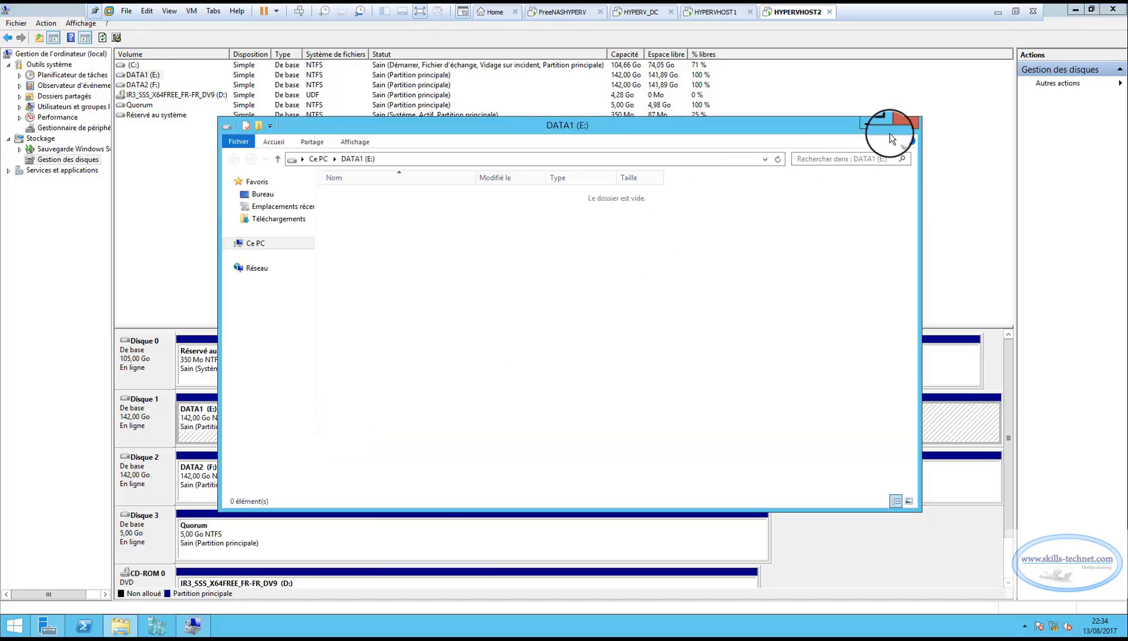
left_click(904, 123)
left_click(245, 473)
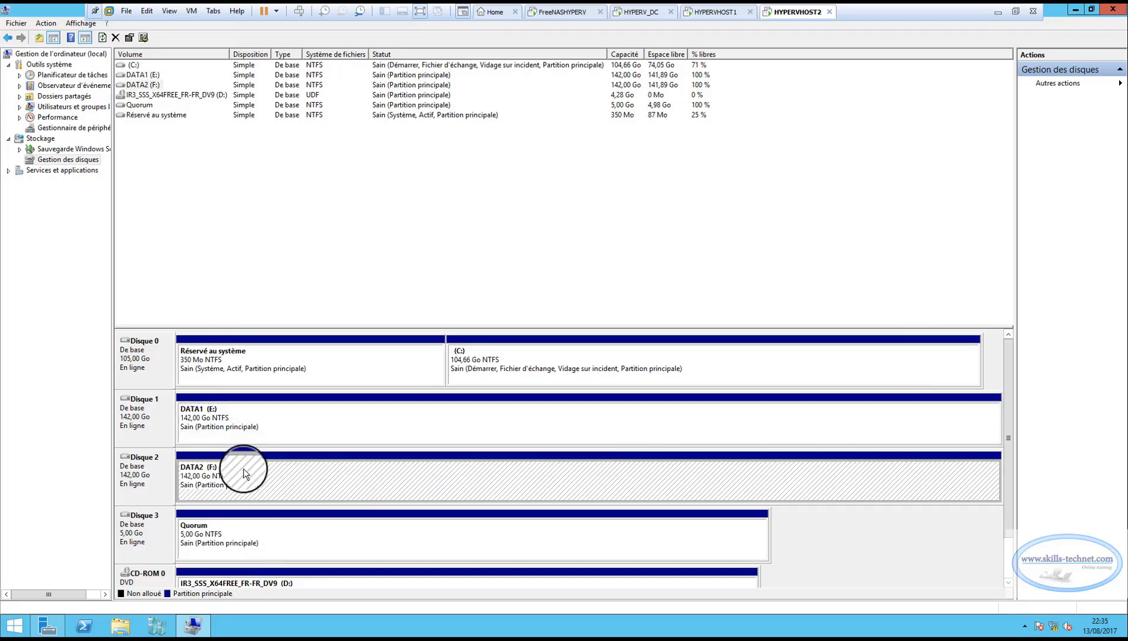
Compare the Quorum, DATA1 and DATA2 volumes and their drive letters between HYPERVHOST1 and HYPERVHOST2.
left_click(710, 12)
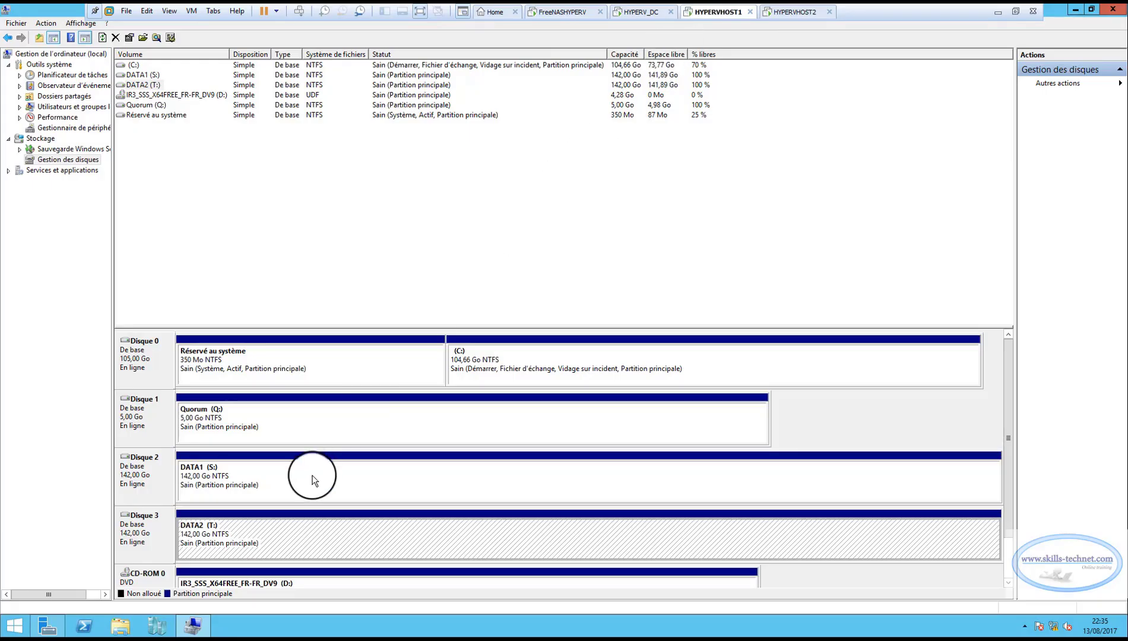
right_click(270, 425)
left_click(508, 491)
left_click(423, 550)
left_click(389, 478)
left_click(376, 410)
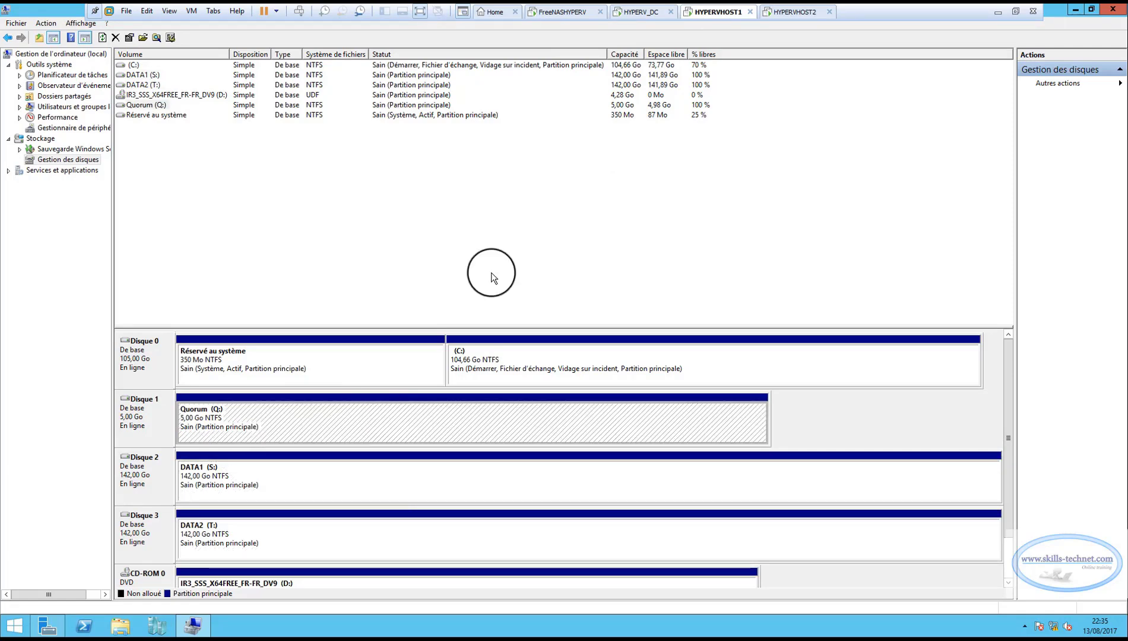
left_click(790, 12)
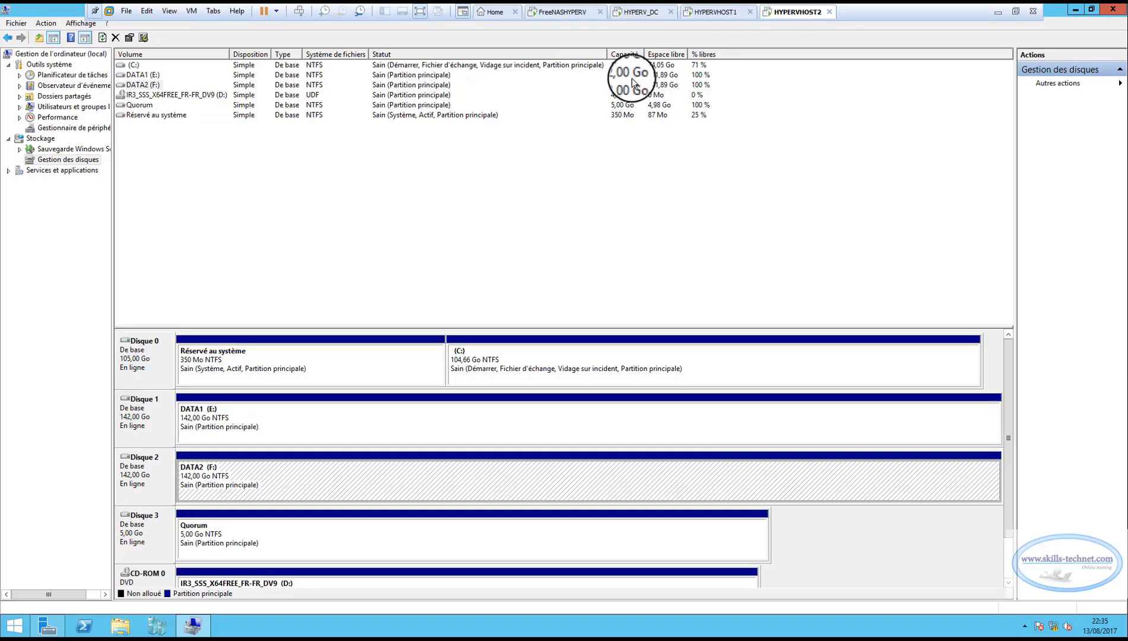
left_click(306, 428)
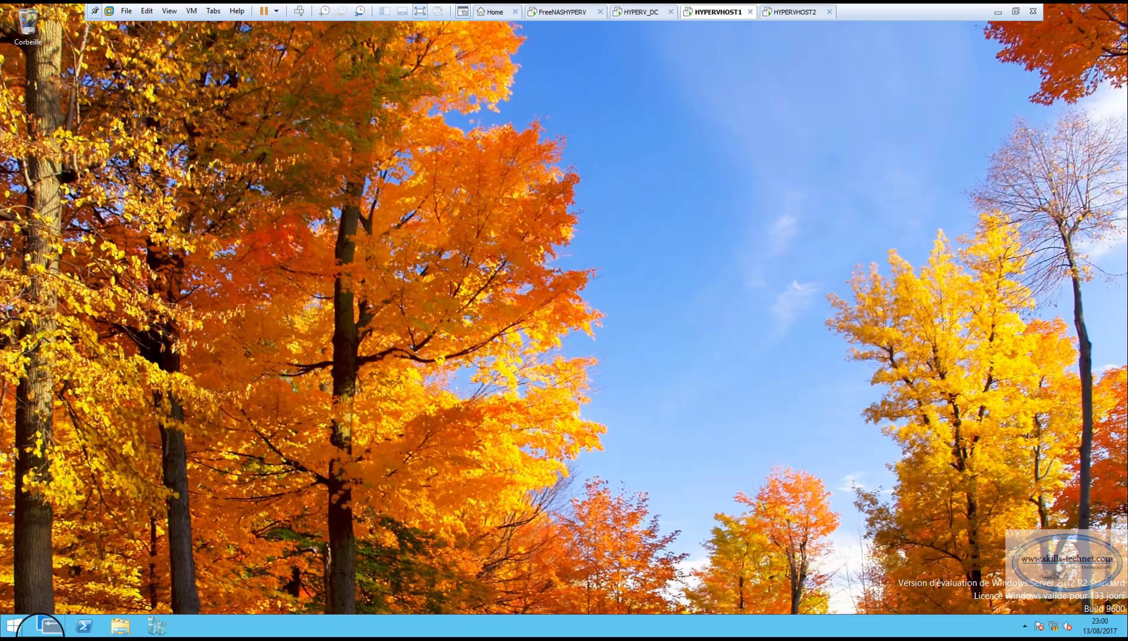
Start adding roles and features in HYPERVHOST1's server manager, keeping the defaults up to the feature selection.
left_click(45, 625)
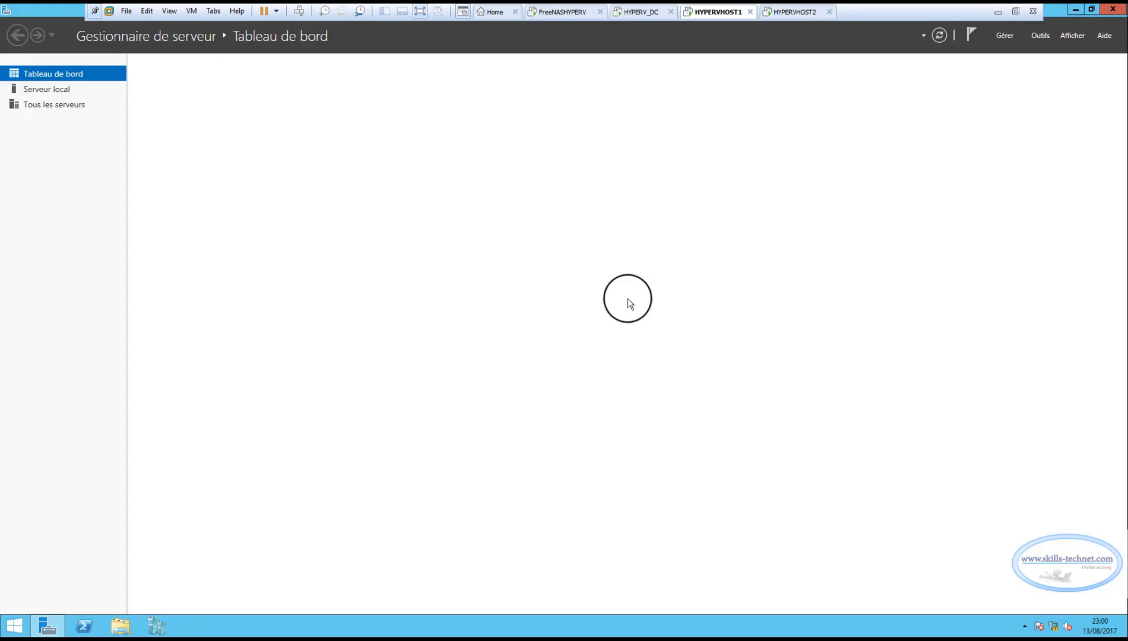
left_click(1006, 35)
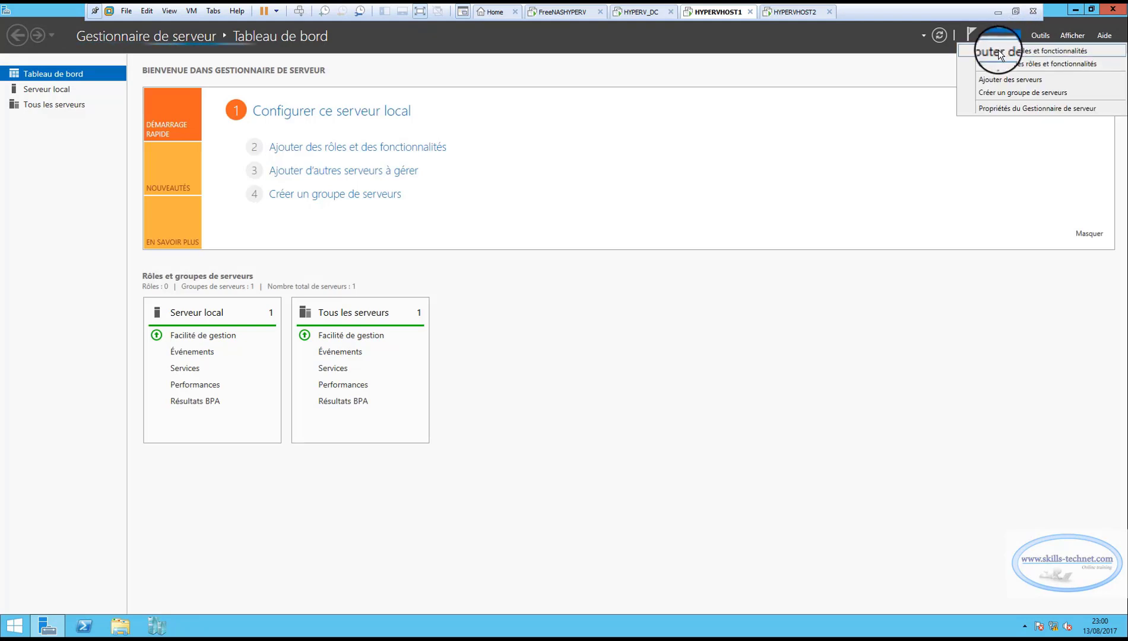
left_click(998, 50)
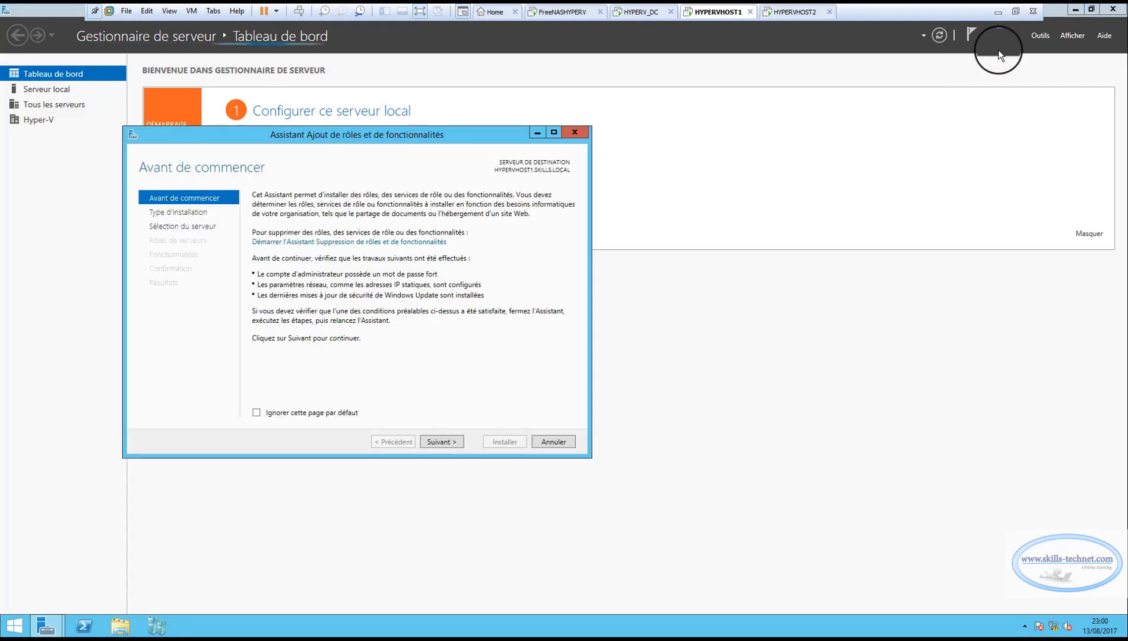
left_click(449, 444)
left_click(449, 444)
left_click(449, 444)
left_click(449, 444)
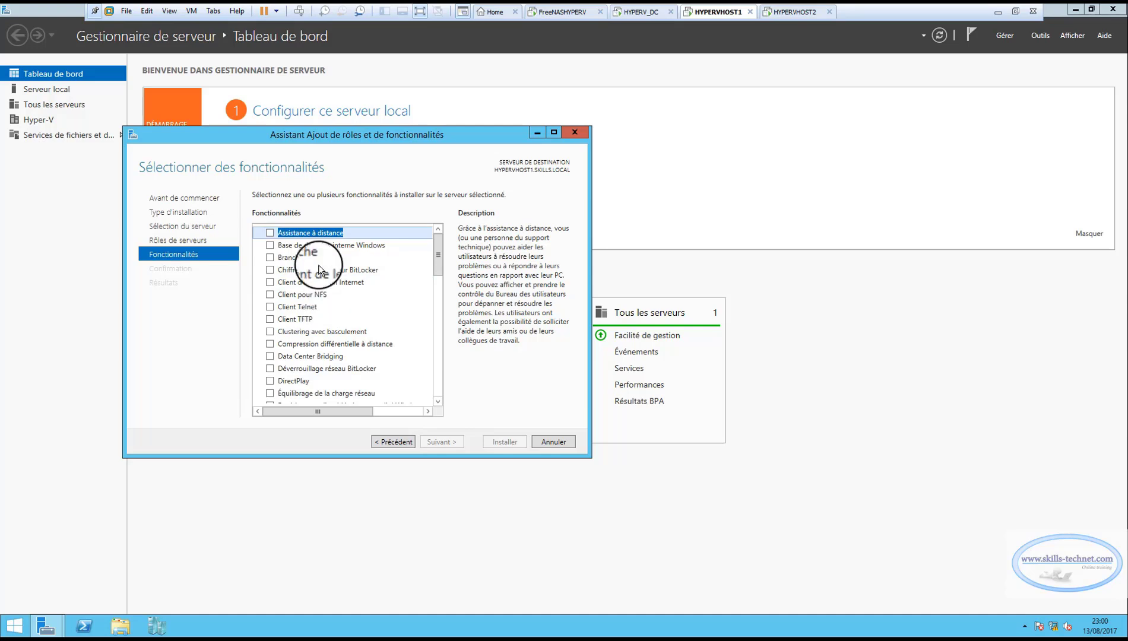
Install the Clustering avec basculement feature with its management tools on HYPERVHOST1, and close the wizard.
left_click(270, 332)
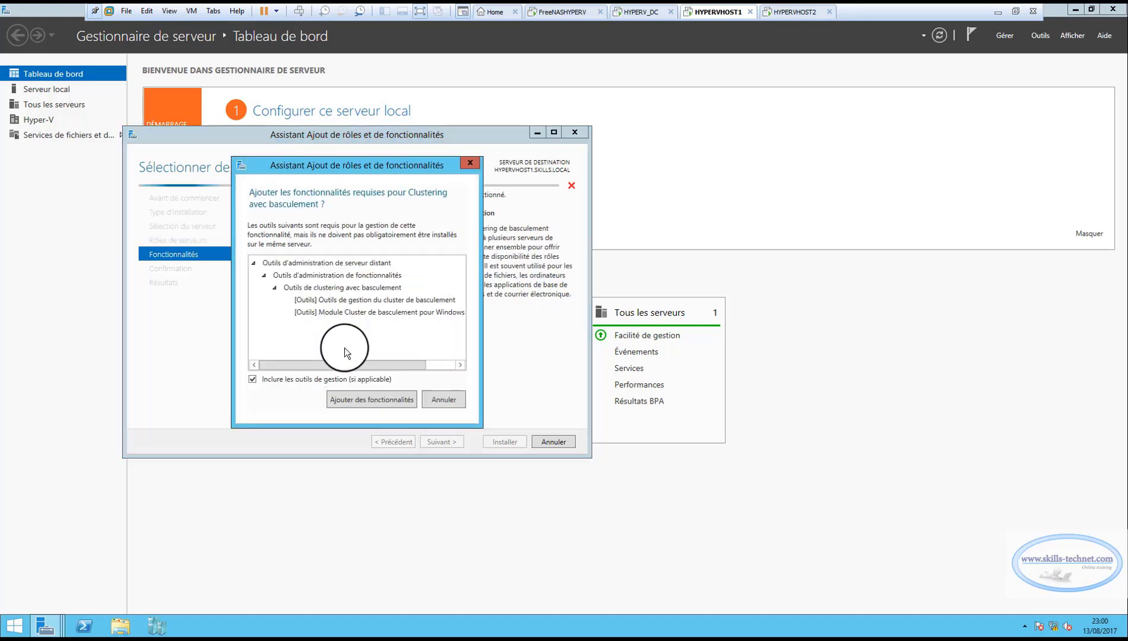
left_click(365, 398)
left_click(439, 444)
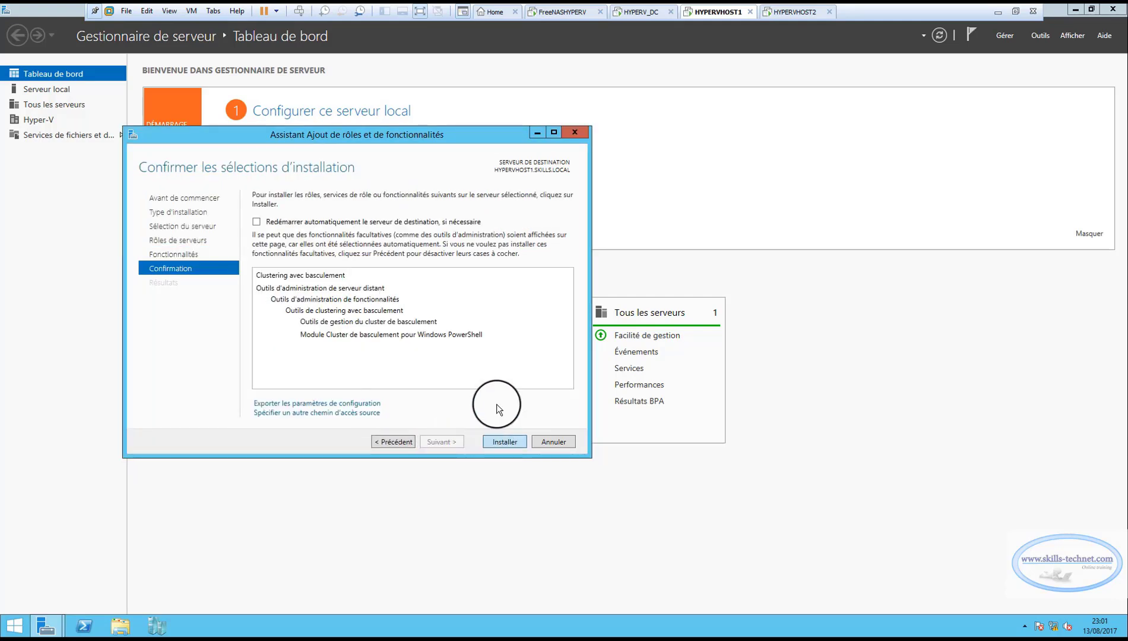
left_click(502, 442)
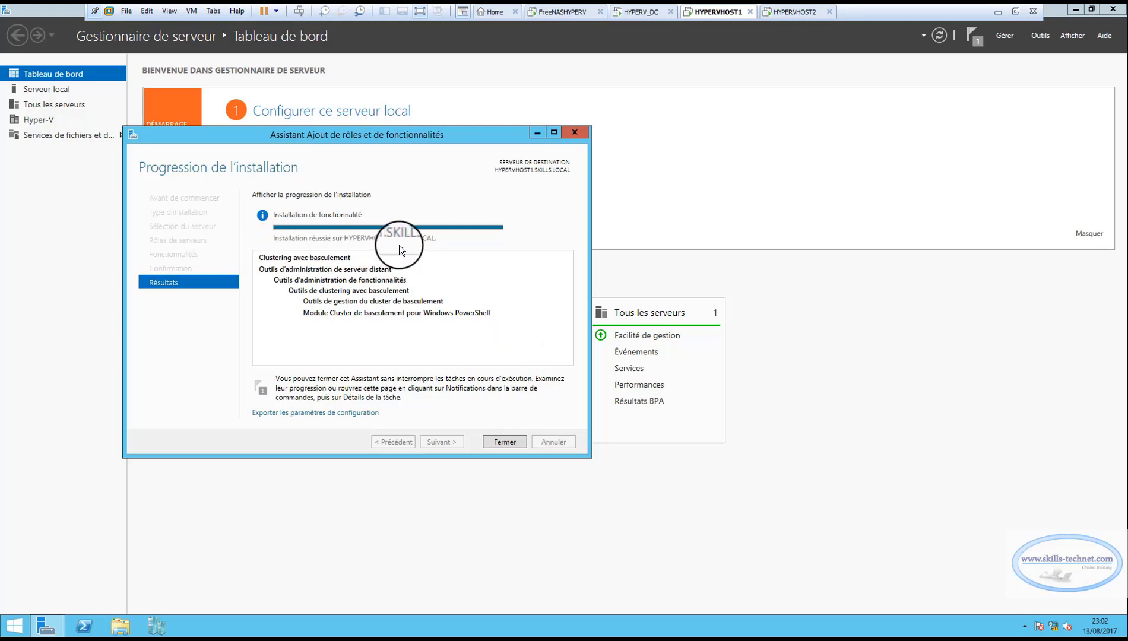
left_click(505, 442)
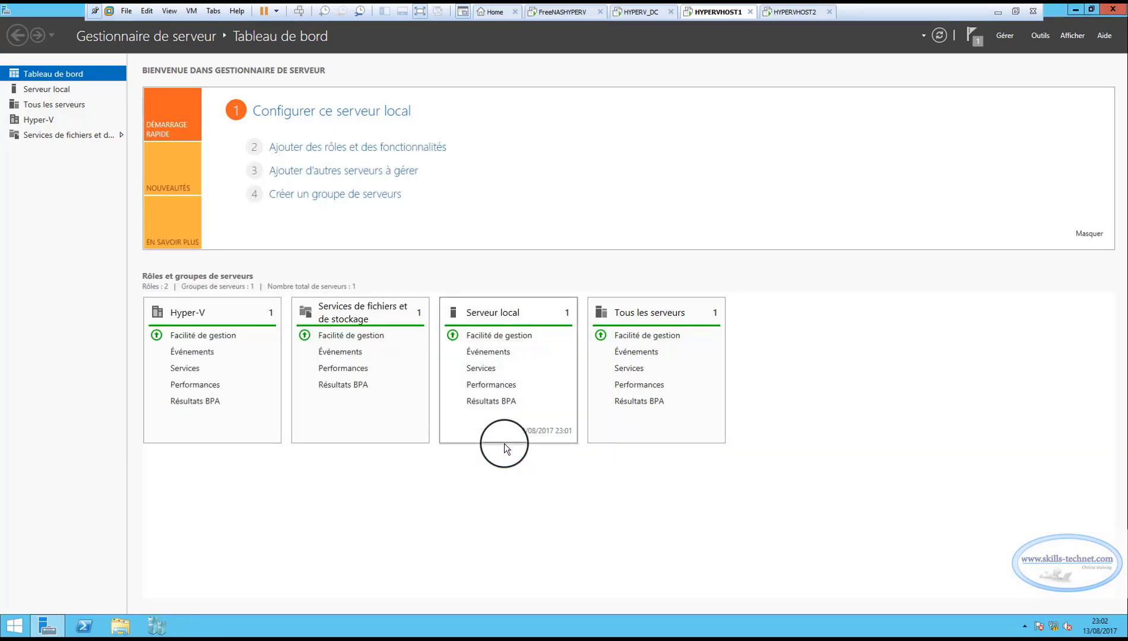
Switch to HYPERVHOST2, close Gestion de l'ordinateur, and start the wizard for adding roles and features.
left_click(788, 12)
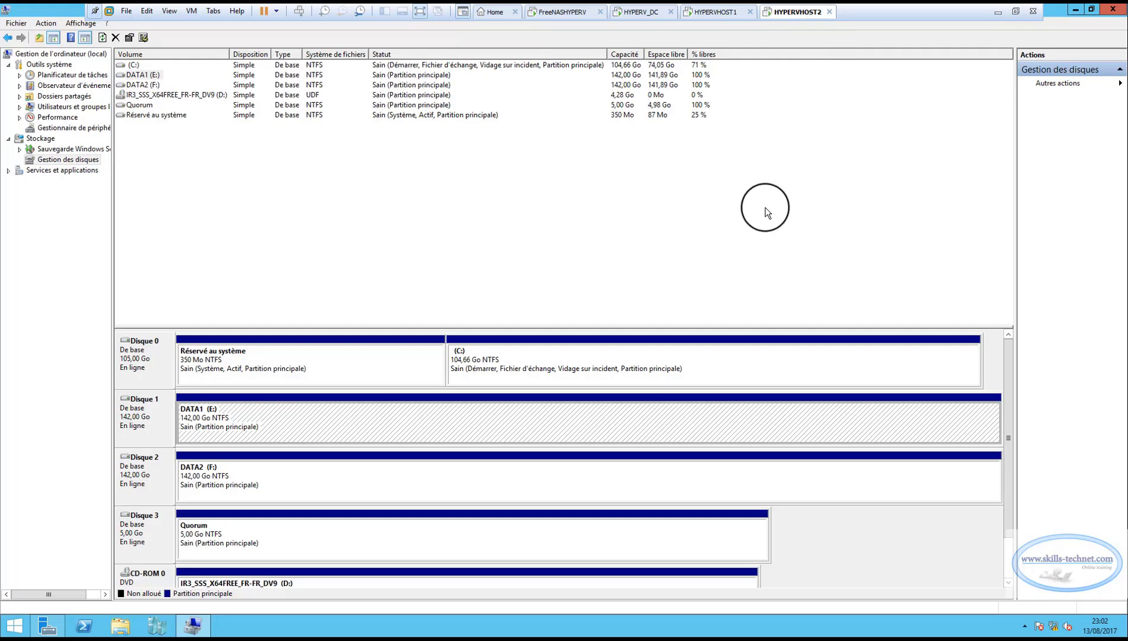
left_click(1113, 9)
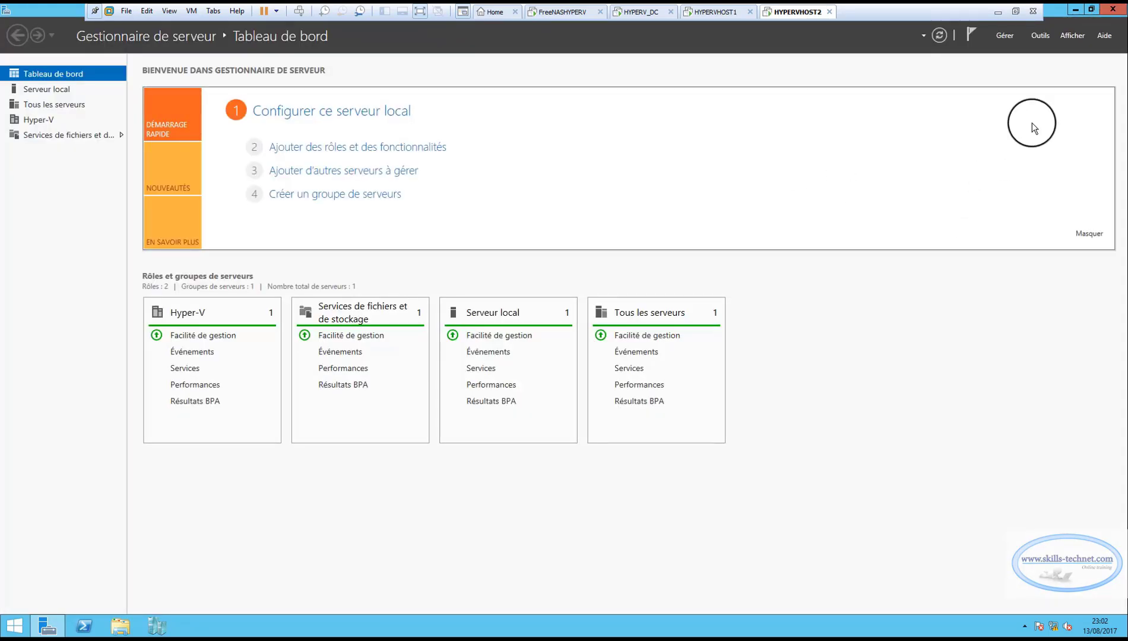
left_click(1002, 36)
left_click(1000, 50)
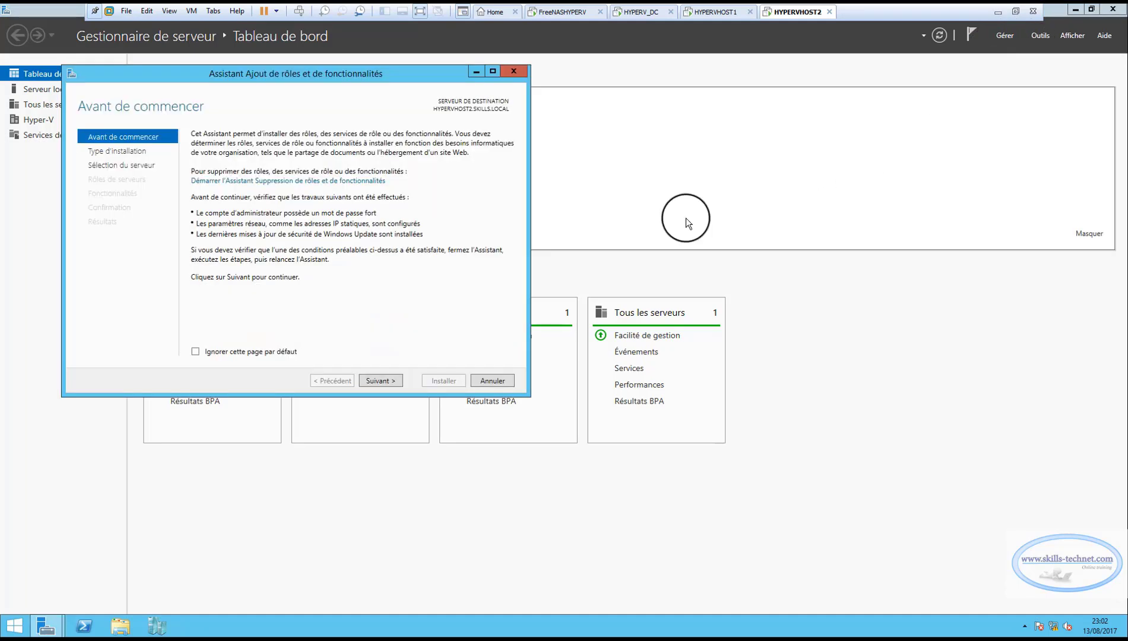
Install the Clustering avec basculement feature with its management tools on HYPERVHOST2, keeping the other wizard defaults, and close the wizard.
left_click(383, 381)
left_click(387, 384)
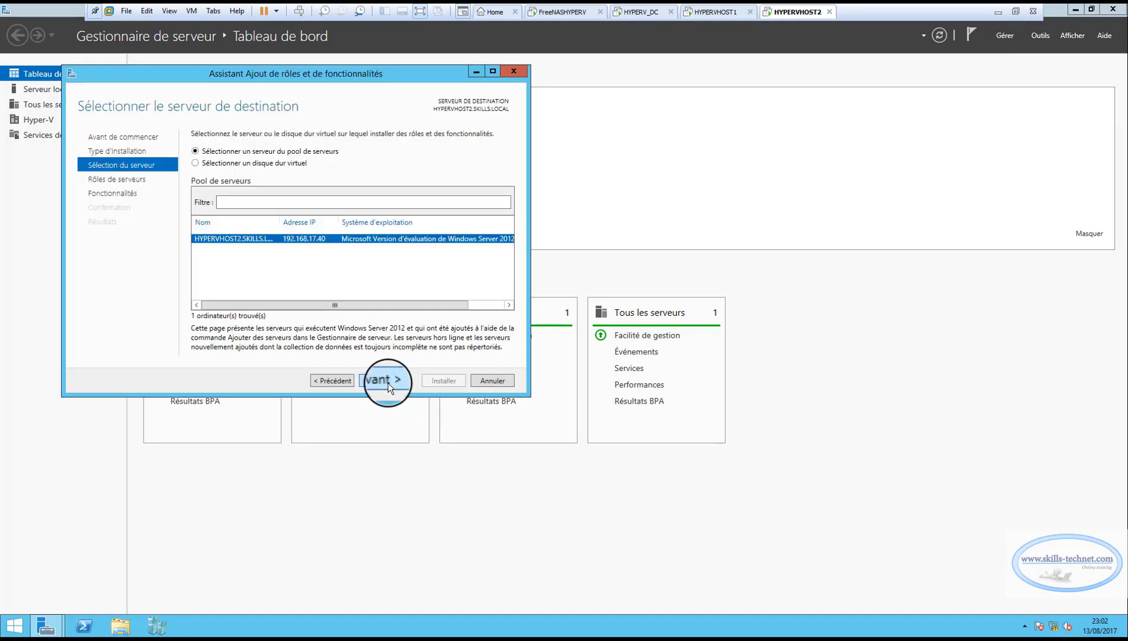
left_click(388, 384)
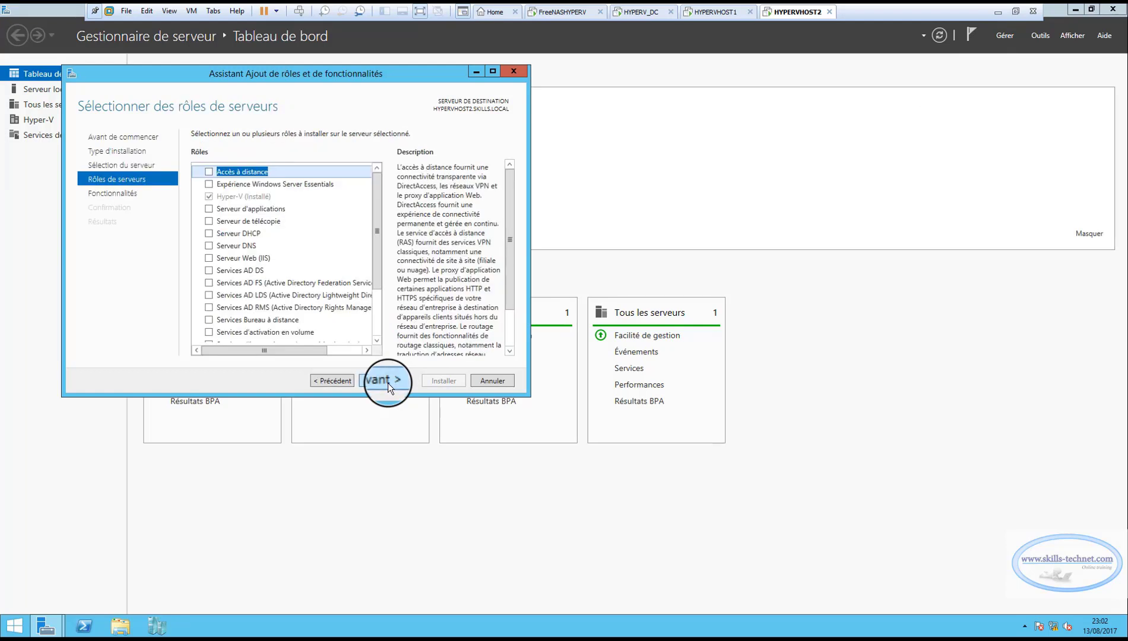
left_click(388, 384)
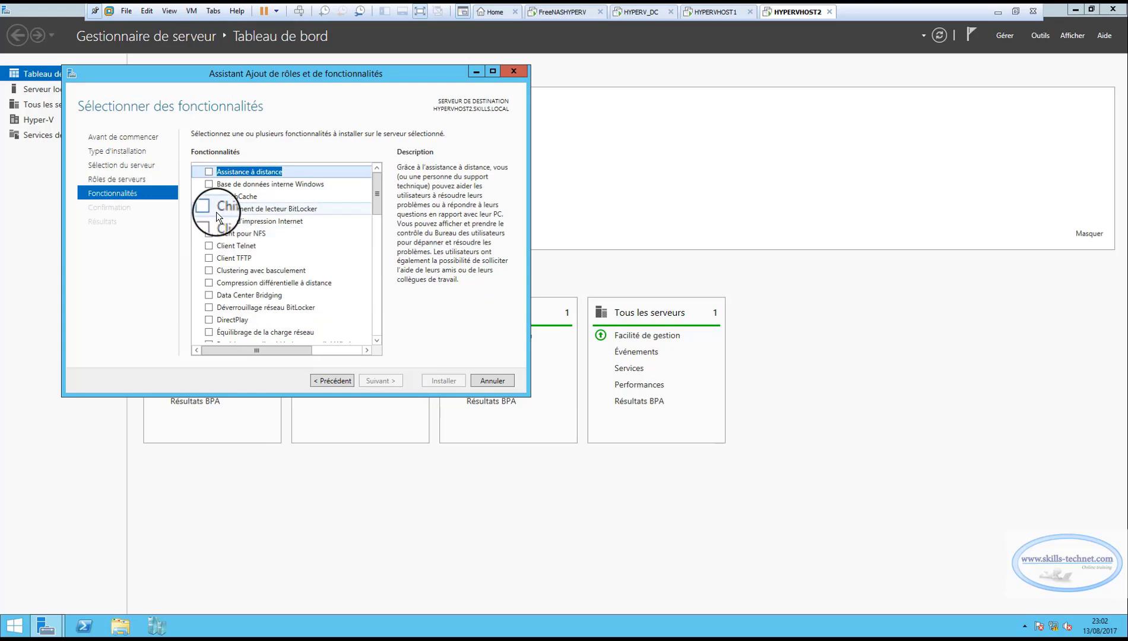
left_click(208, 271)
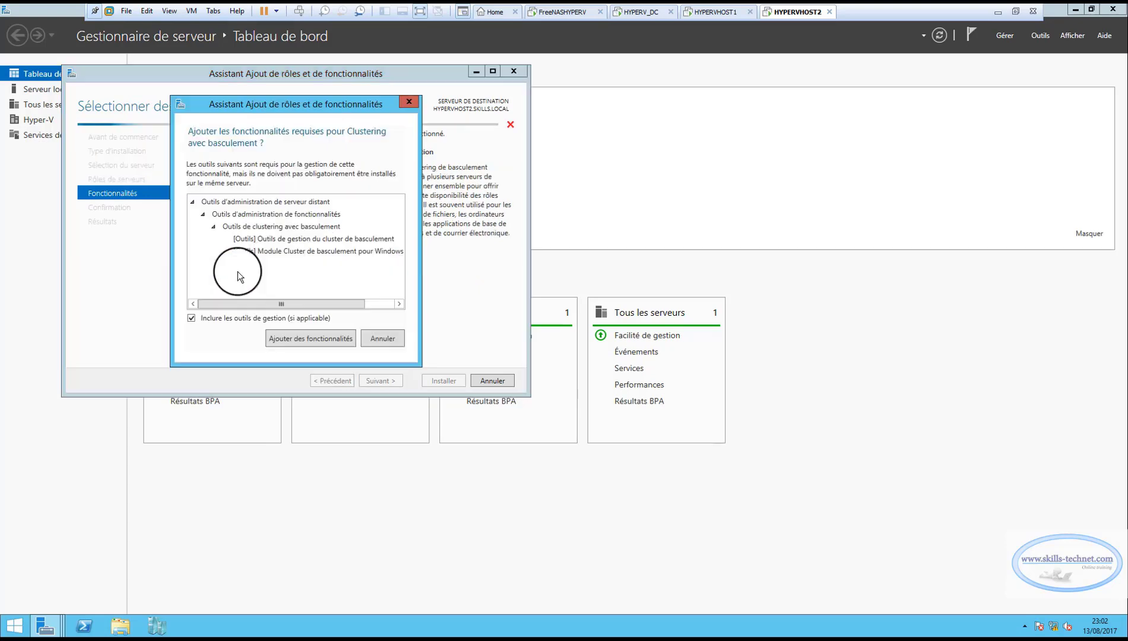
left_click(323, 338)
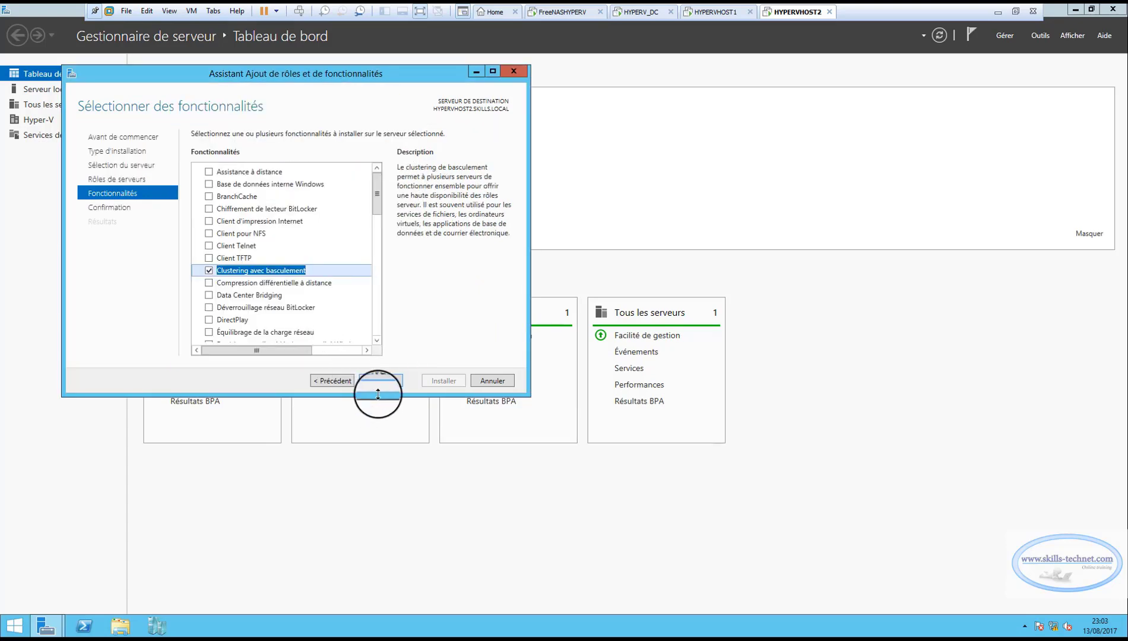
left_click(389, 380)
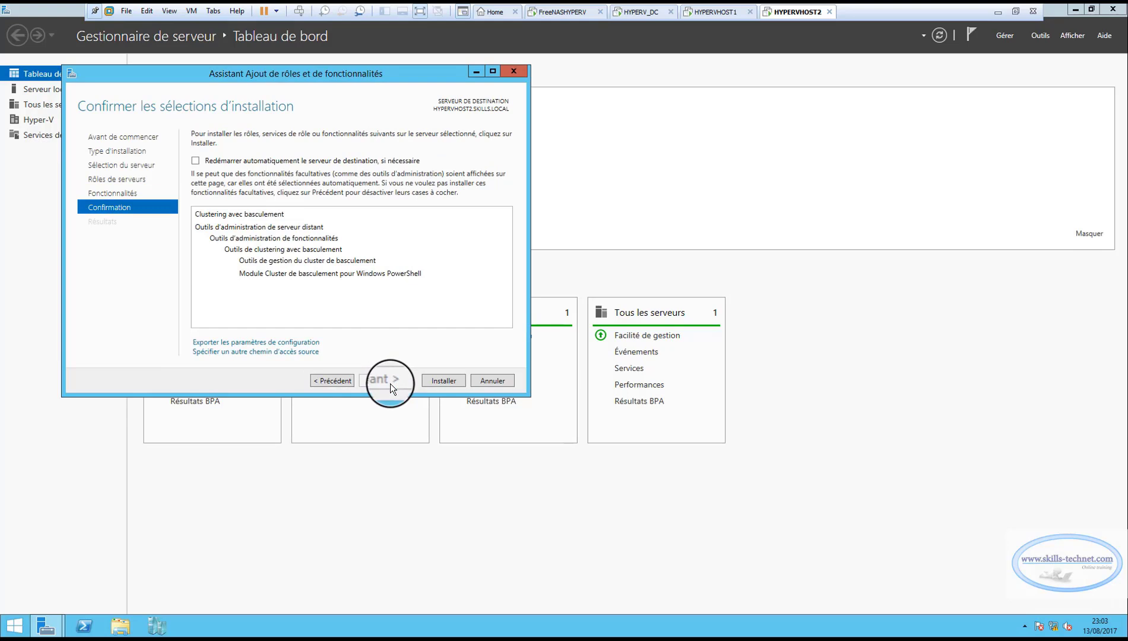
left_click(445, 380)
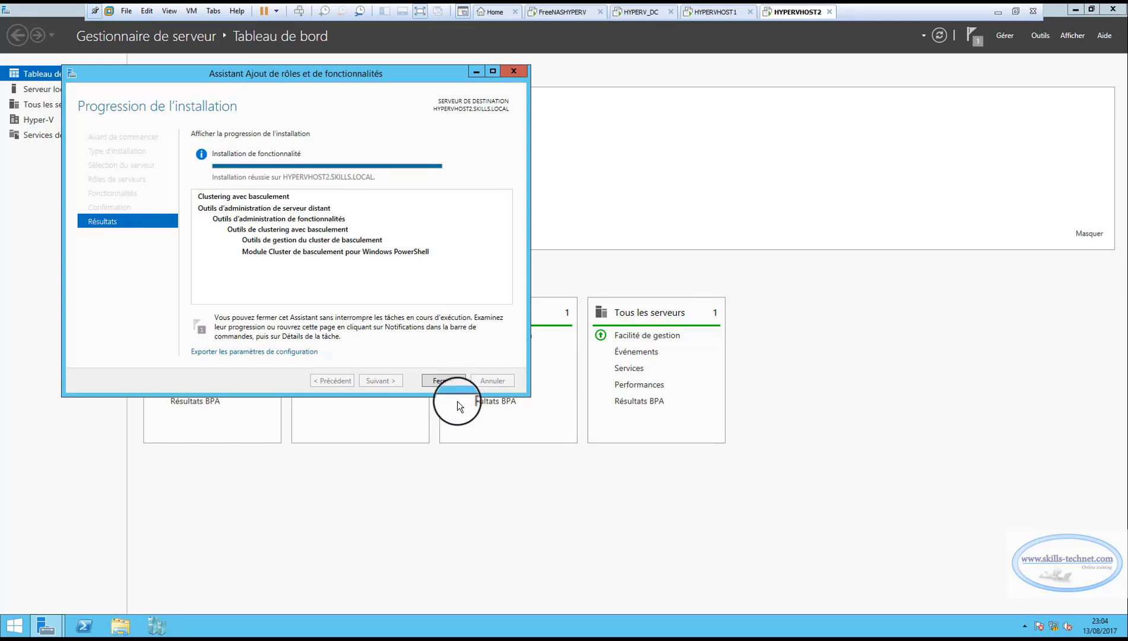
left_click(443, 381)
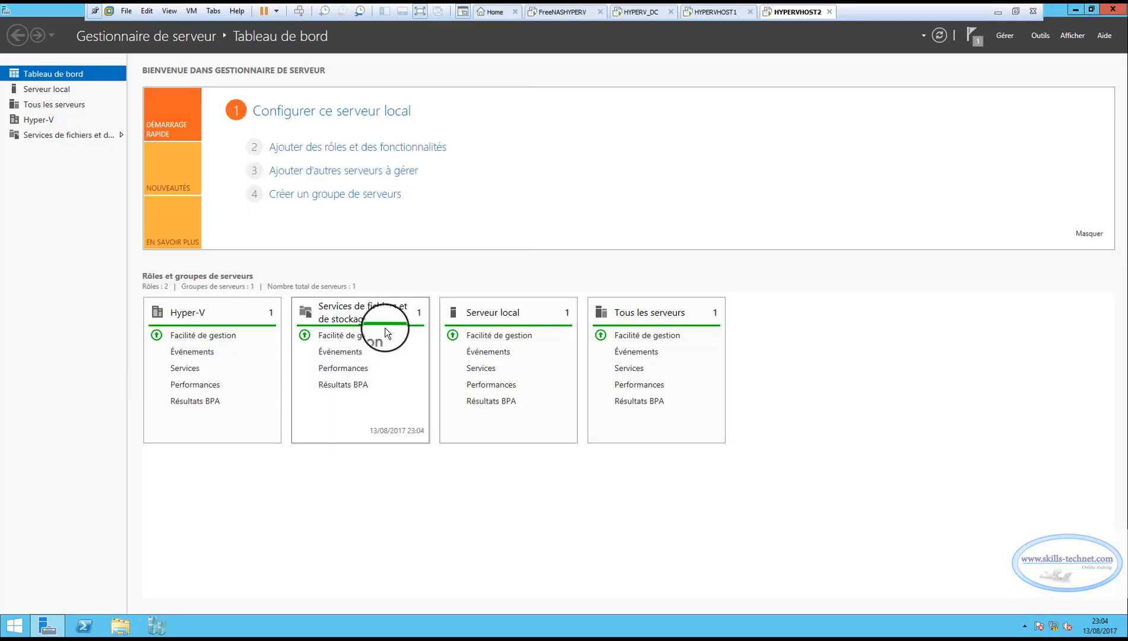
Switch to HYPERVHOST1, open Gestionnaire du cluster de basculement maximized, and start validating a configuration up to the server selection.
left_click(716, 12)
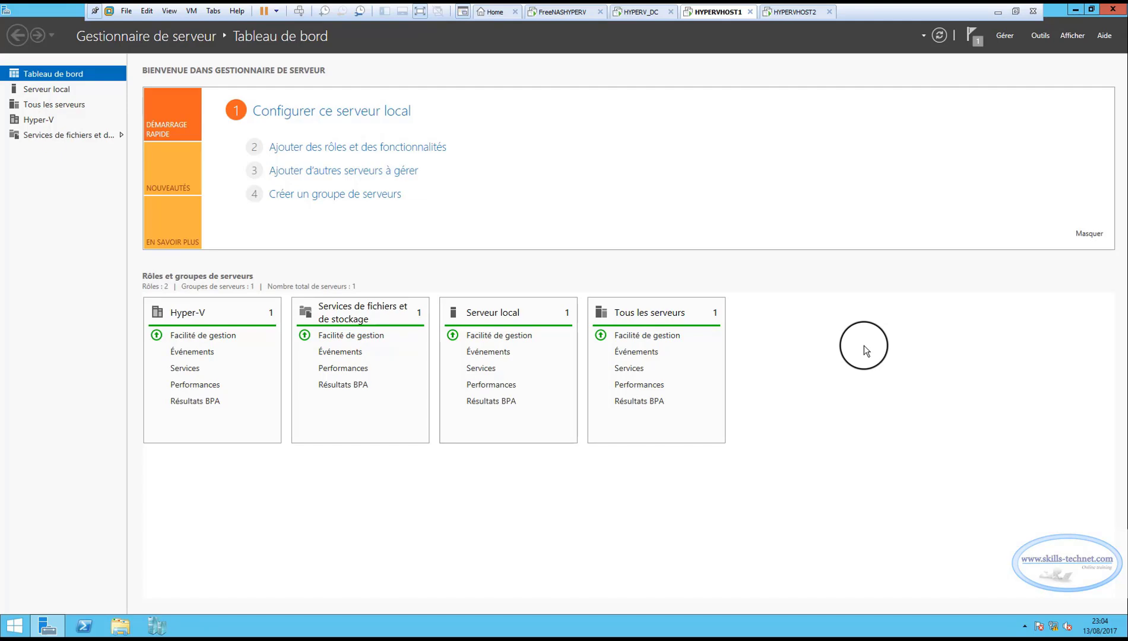
left_click(1036, 35)
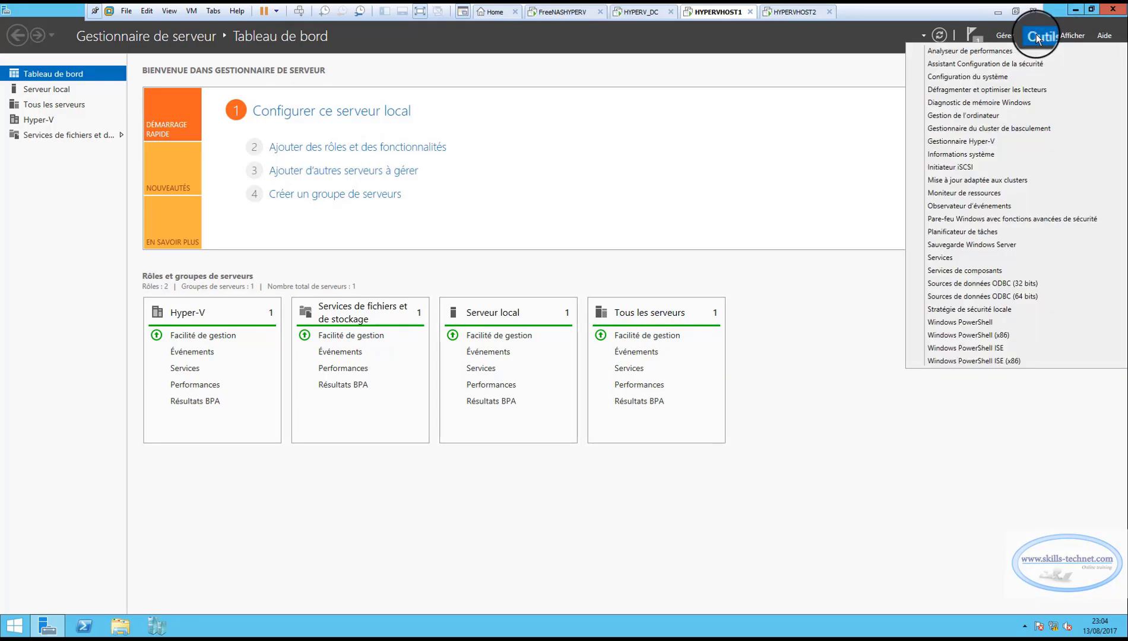
left_click(961, 127)
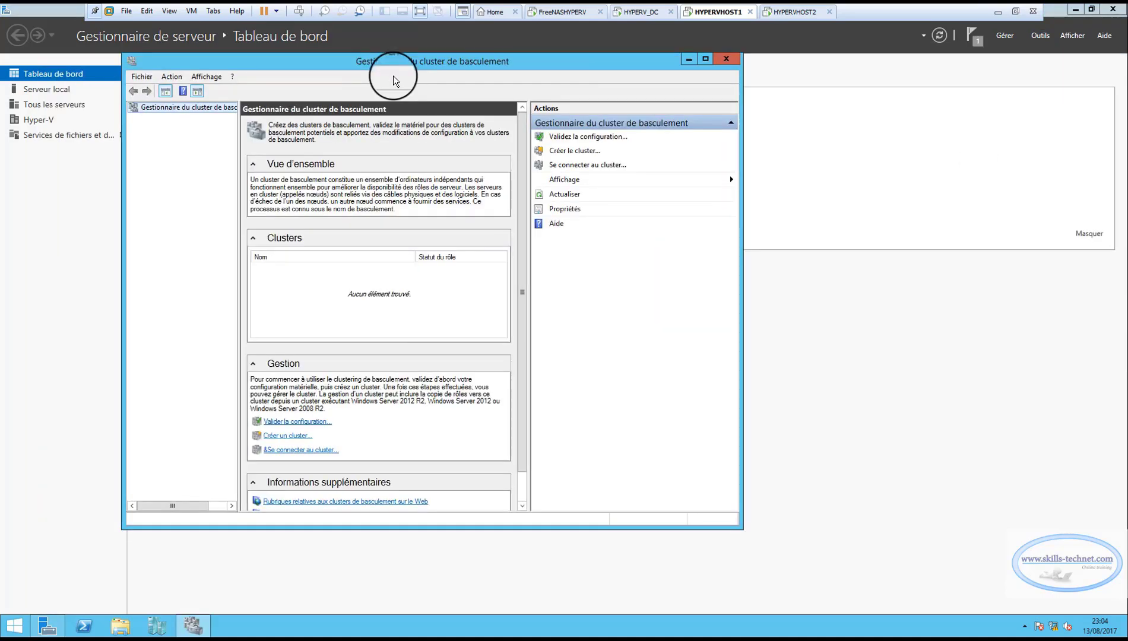
left_click(706, 58)
left_click(984, 84)
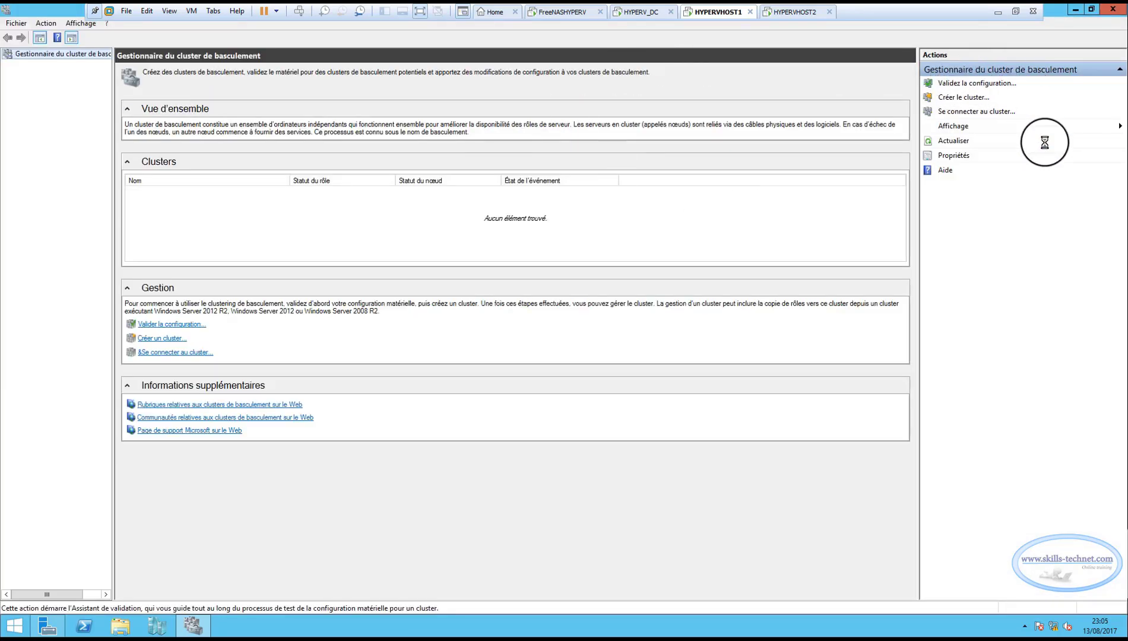
left_click(674, 428)
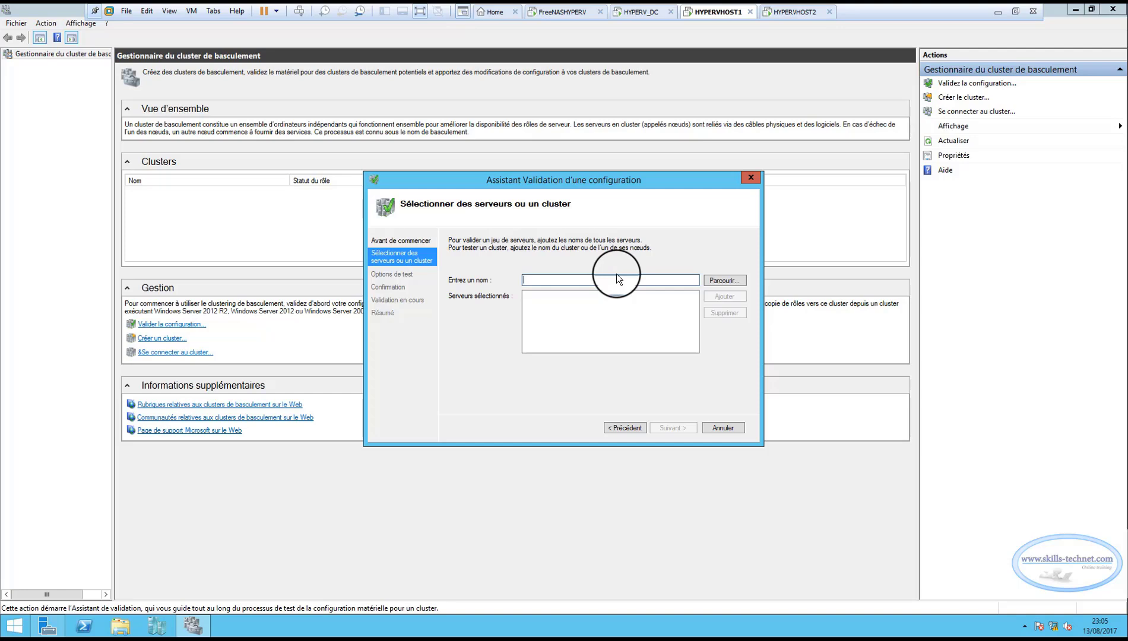
Add HYPERVHOST1 and HYPERVHOST2 as the servers to validate.
type("HYPERVHOST1")
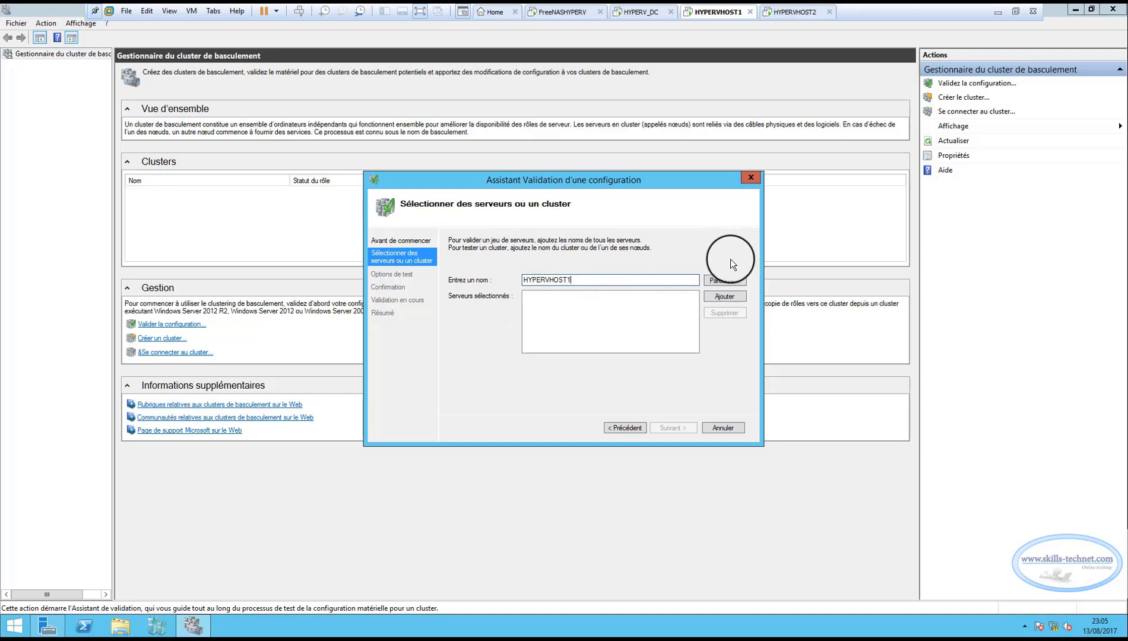
left_click(722, 299)
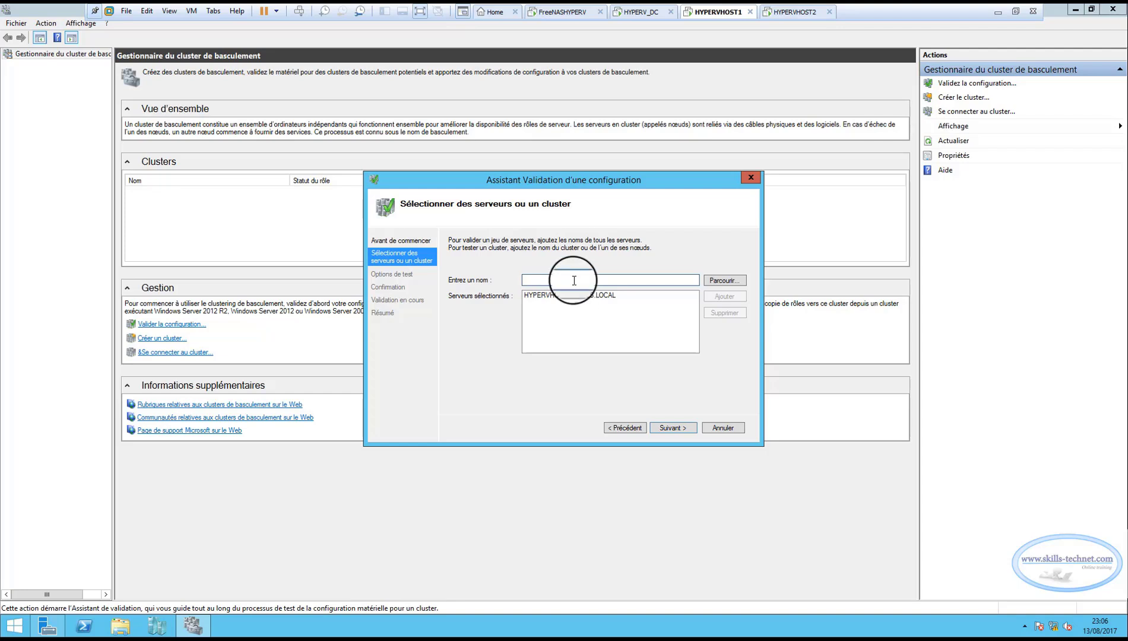
type("HYPERVHOST")
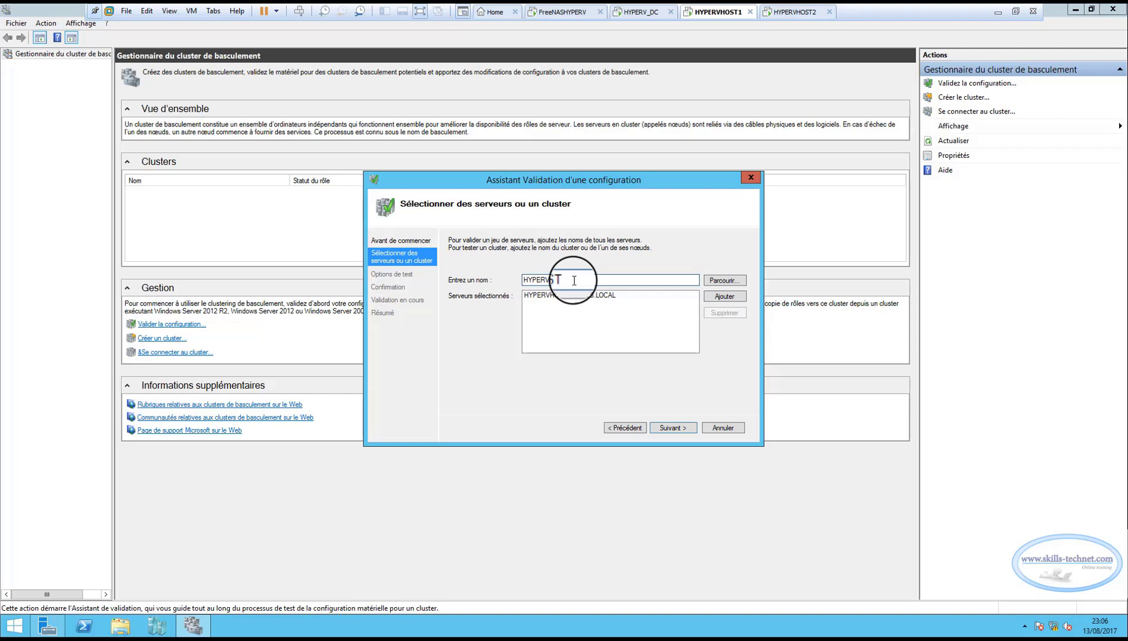
type("2")
left_click(722, 298)
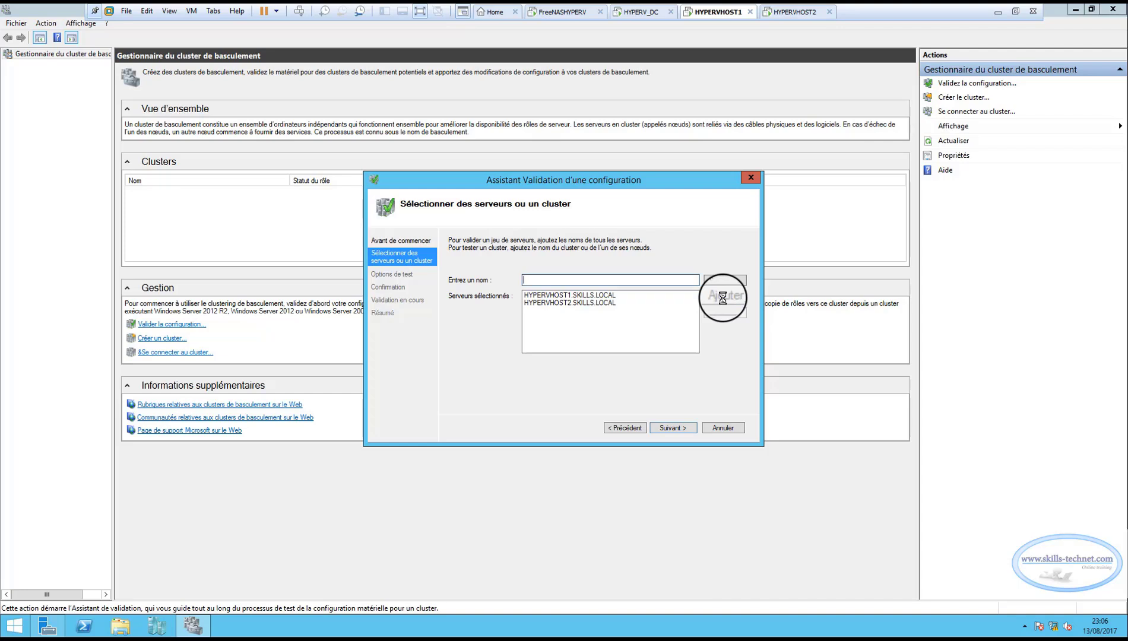
left_click(582, 304)
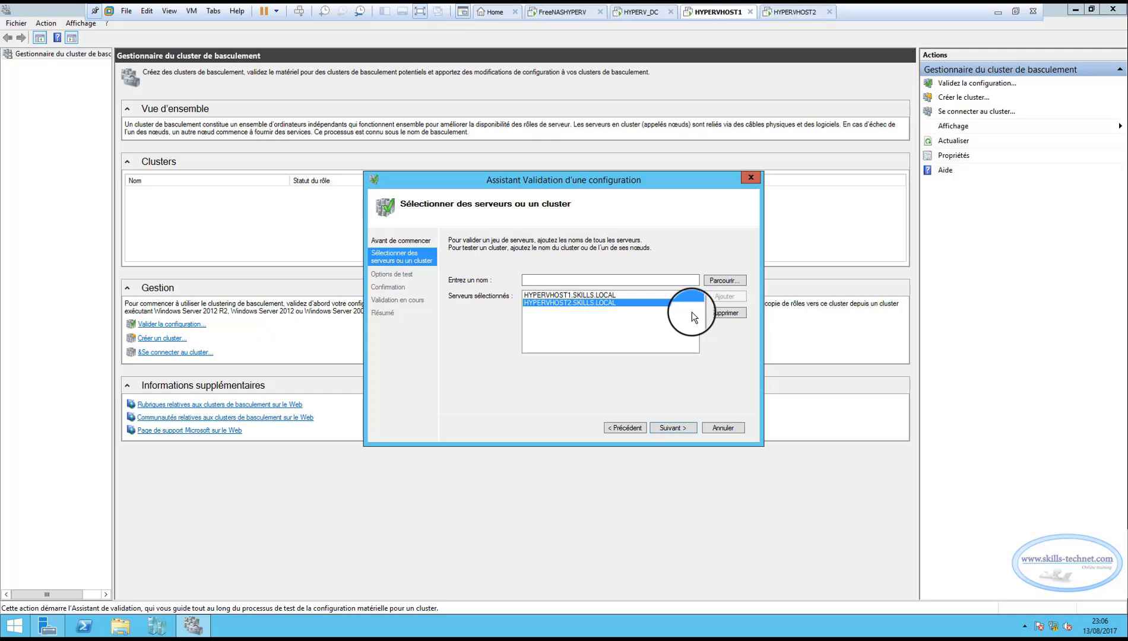
left_click(592, 296)
left_click(592, 303)
left_click(596, 296)
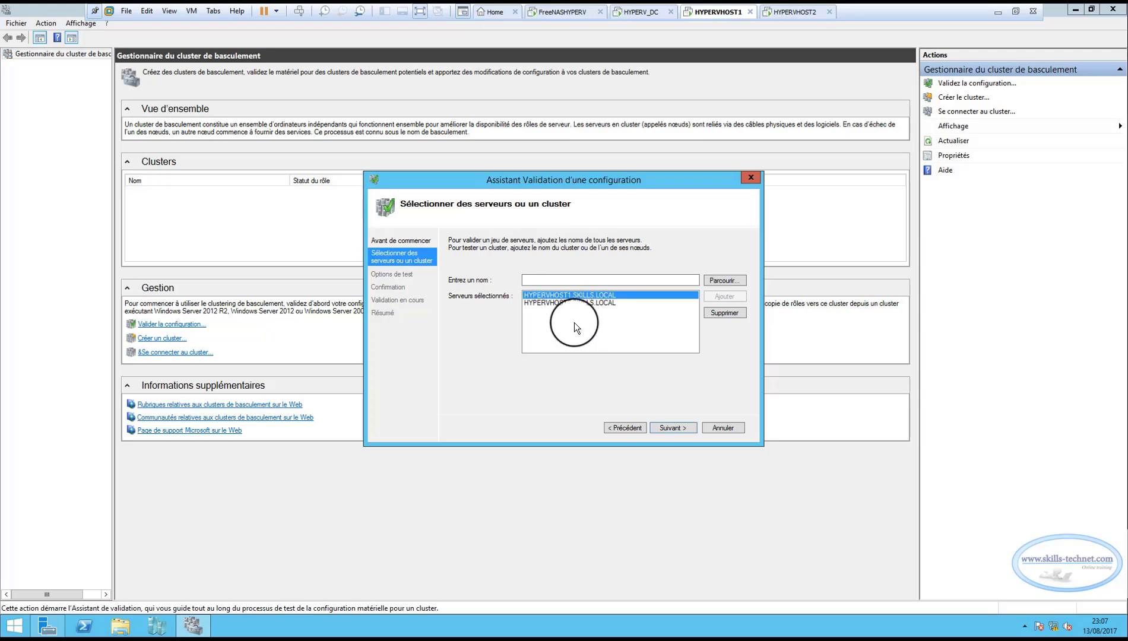
Keep the option to run all recommended tests, review the listed tests, and run the cluster validation.
left_click(673, 427)
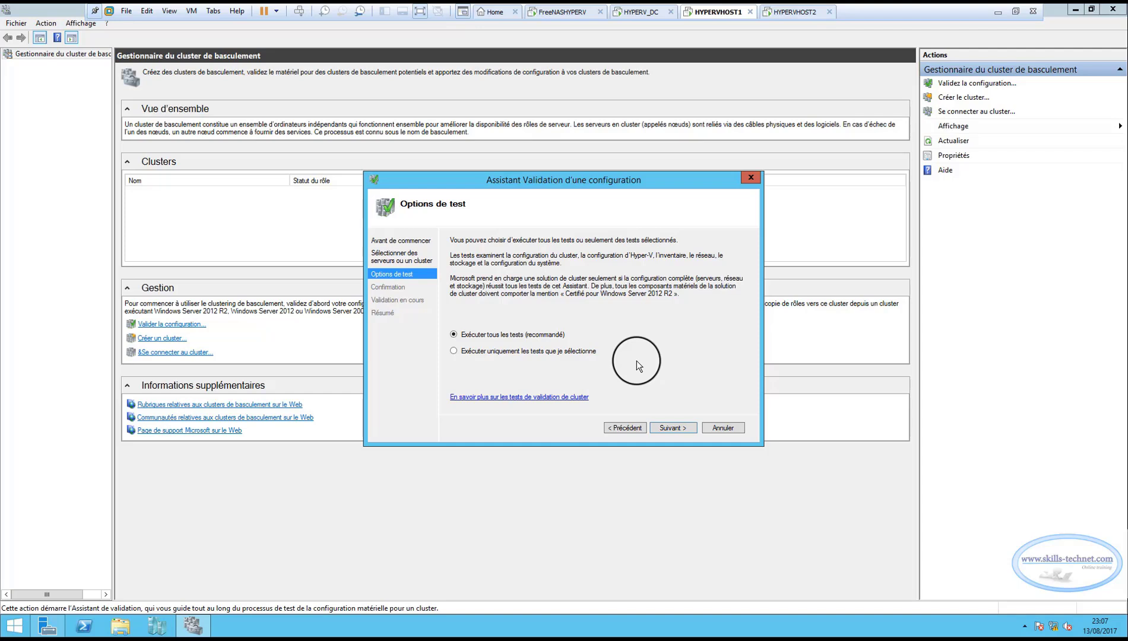
left_click(671, 426)
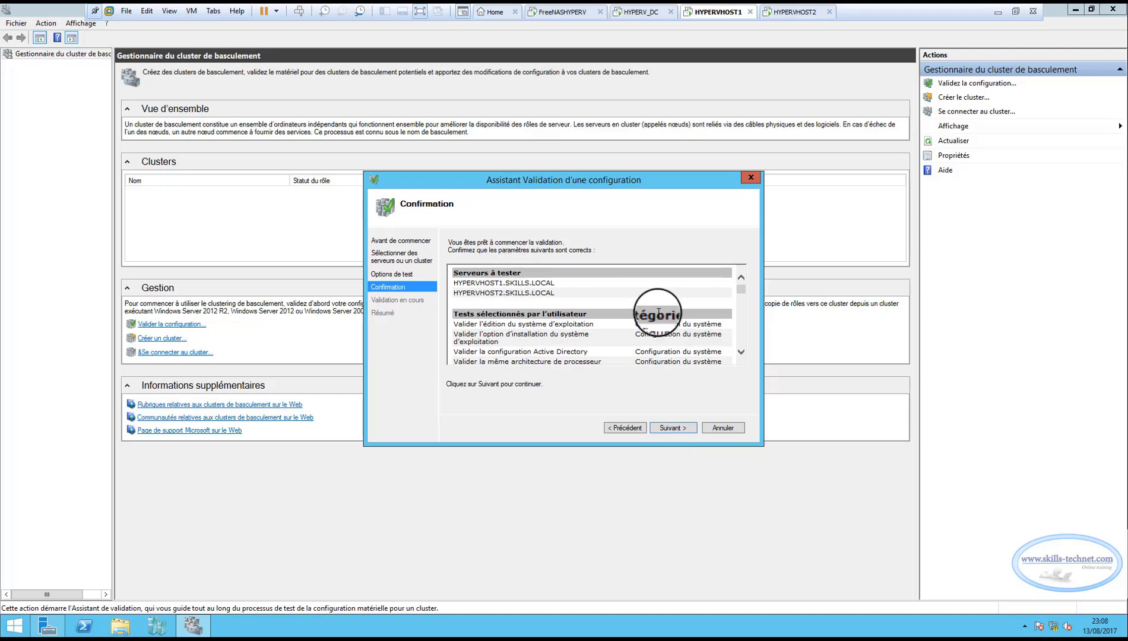
scroll(743, 355, "down", 5)
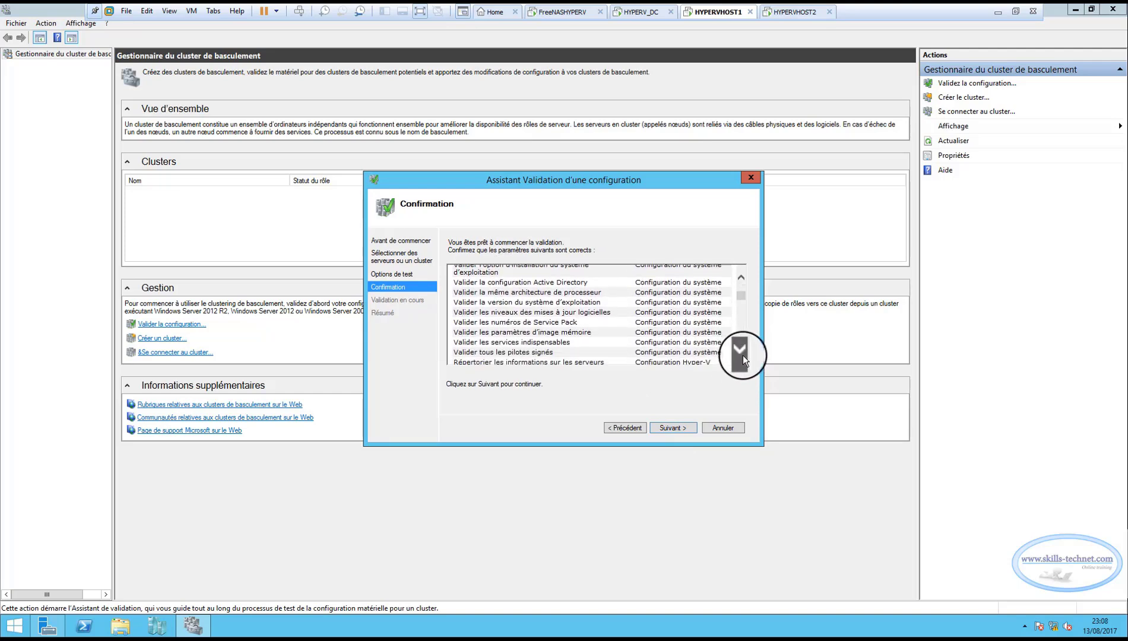
scroll(743, 355, "down", 4)
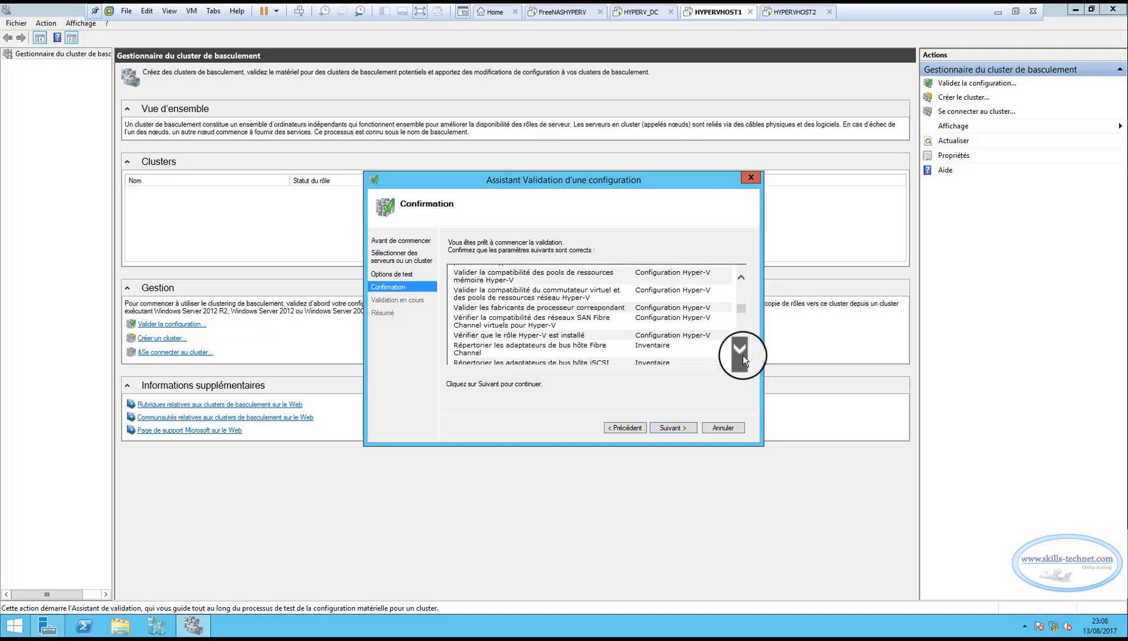
scroll(743, 355, "down", 5)
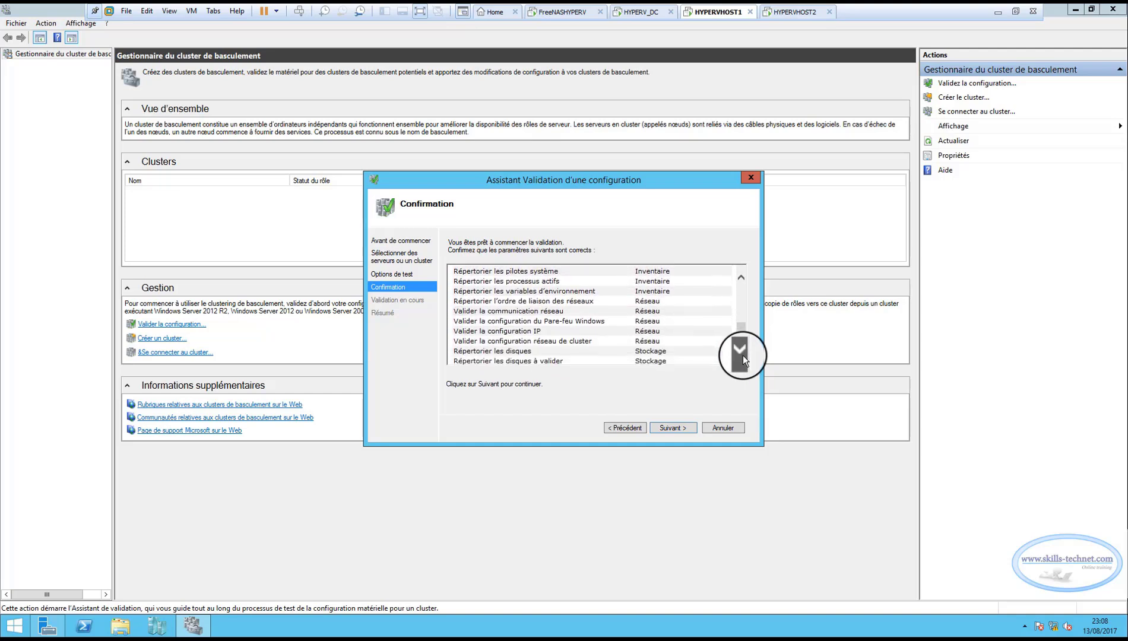
scroll(743, 355, "down", 4)
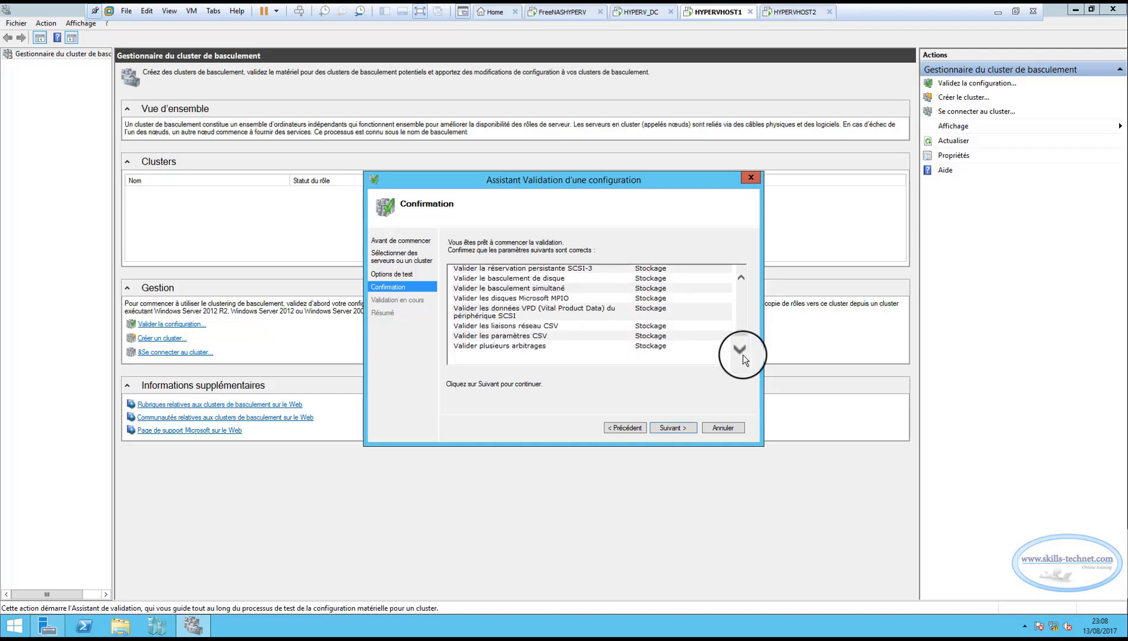
left_click_drag(740, 341, 747, 290)
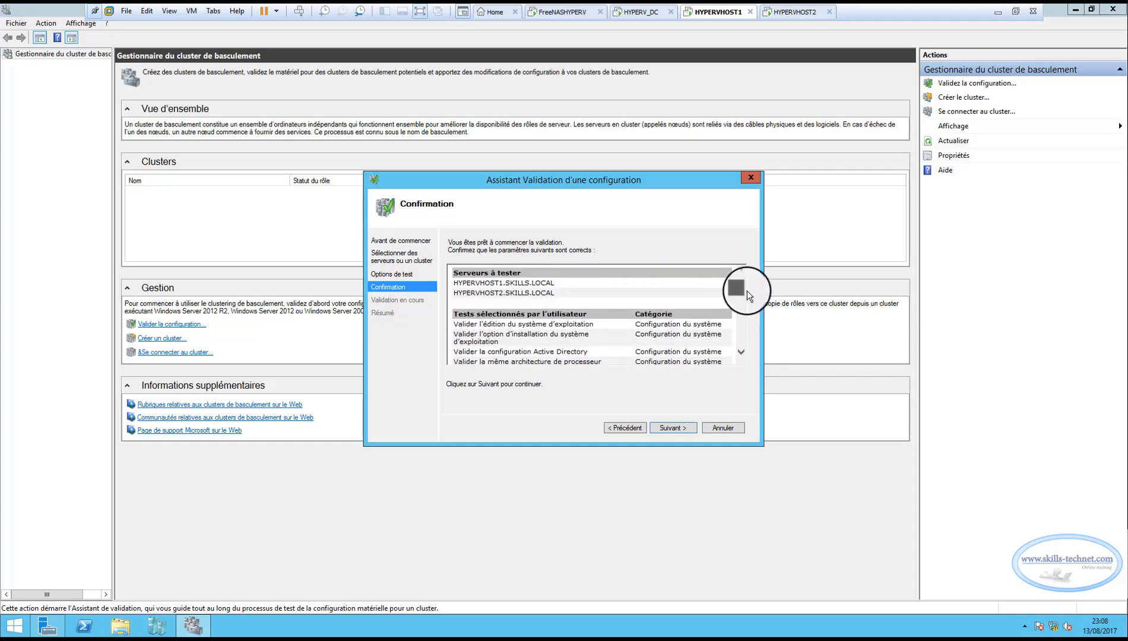
left_click(677, 423)
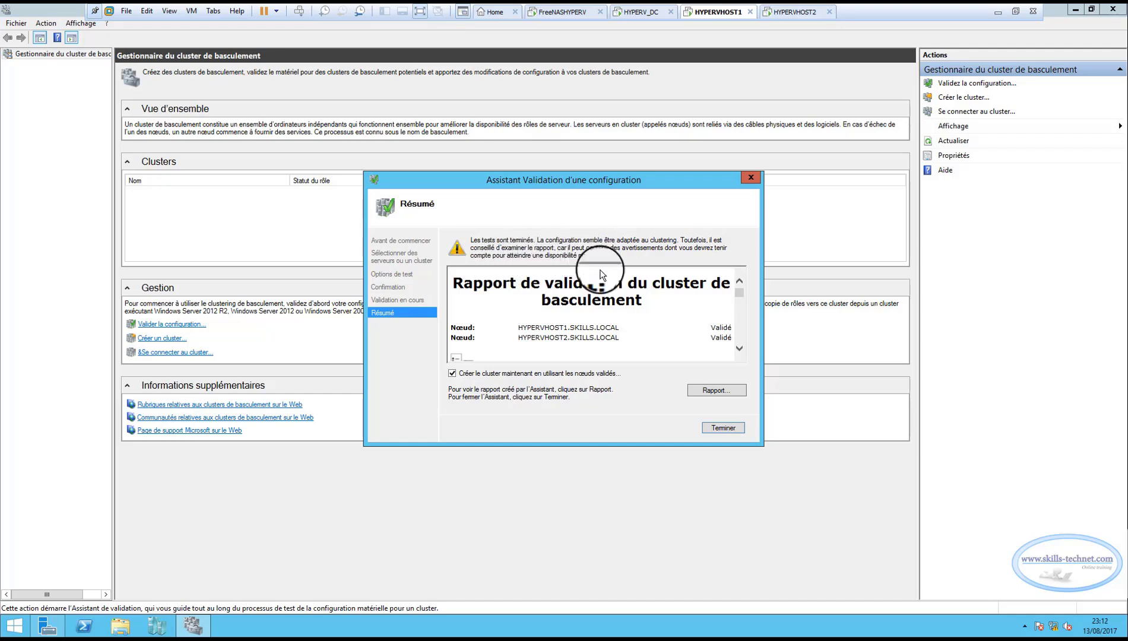
Open the cluster validation report in a maximized window, postponing the Internet Explorer 11 setup.
left_click(716, 391)
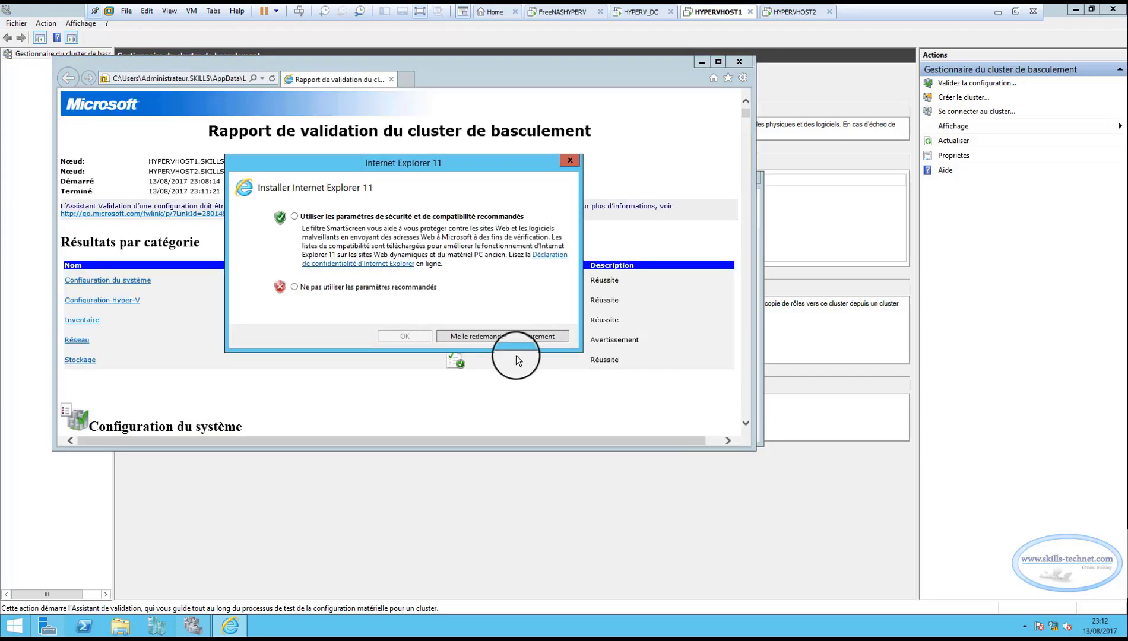
left_click(480, 336)
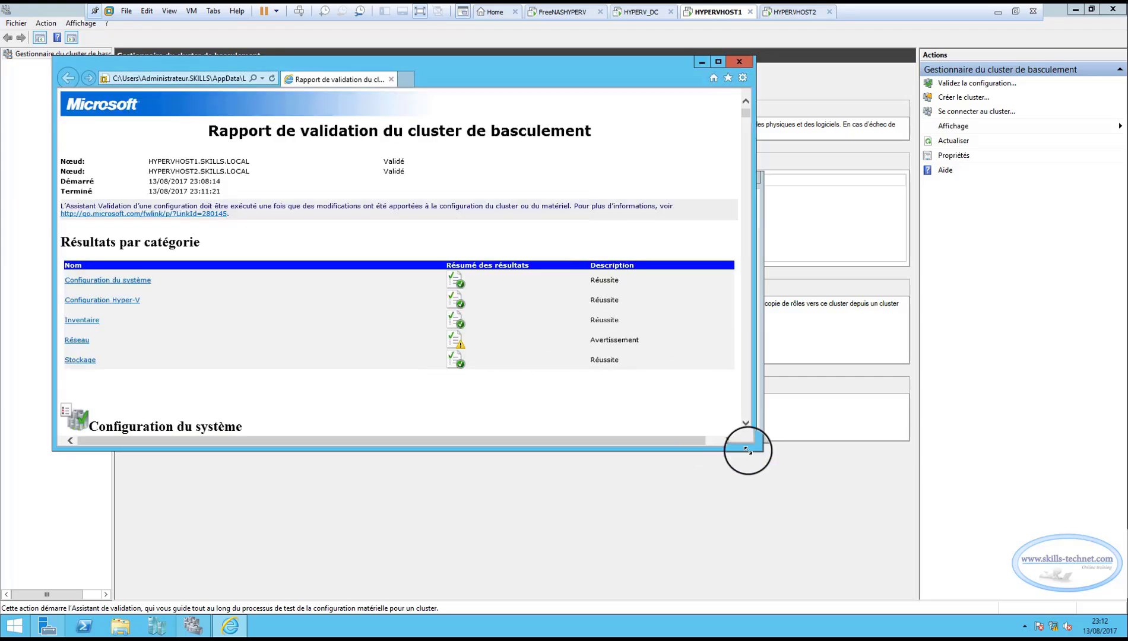
left_click(715, 60)
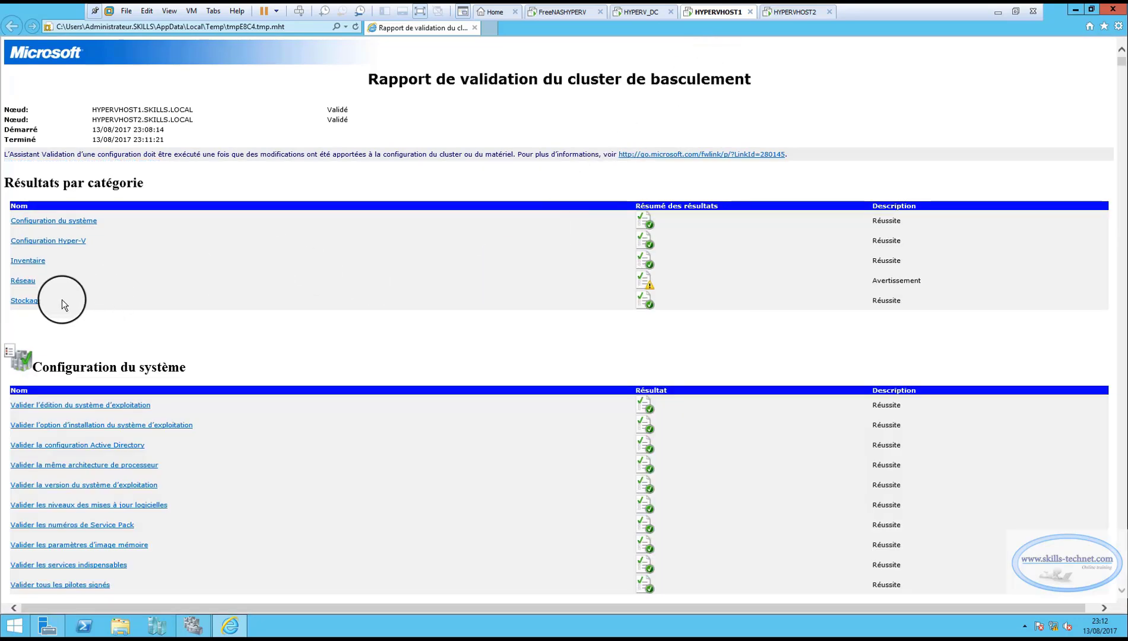
Examine the validation results by category in the report, and go to the detailed Réseau results.
scroll(454, 263, "down", 15)
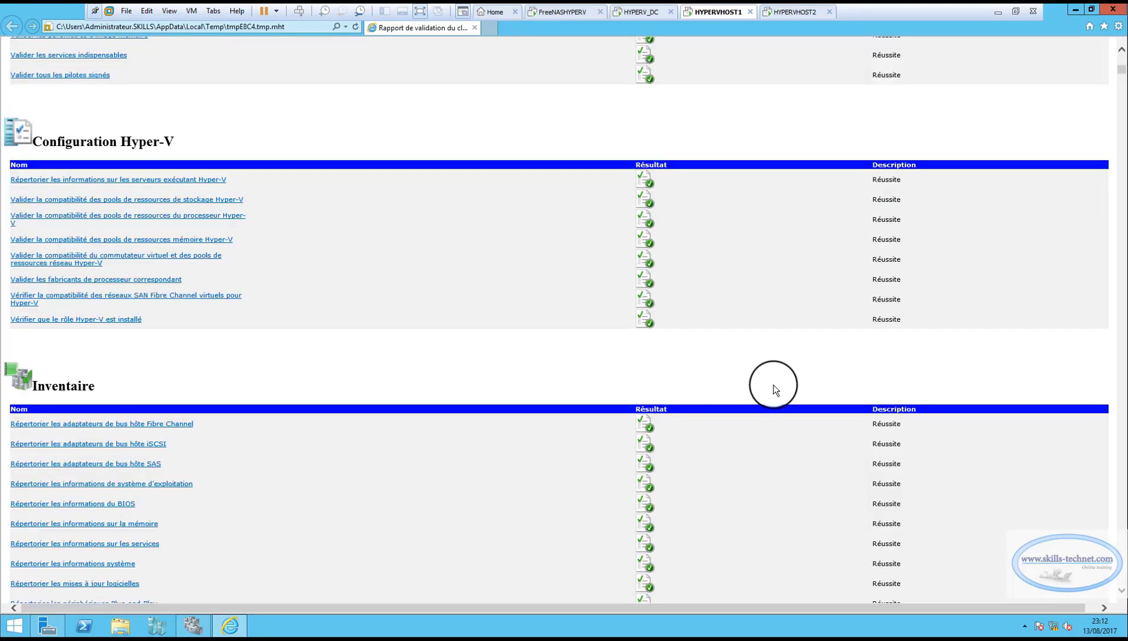
scroll(773, 386, "down", 15)
scroll(773, 384, "up", 20)
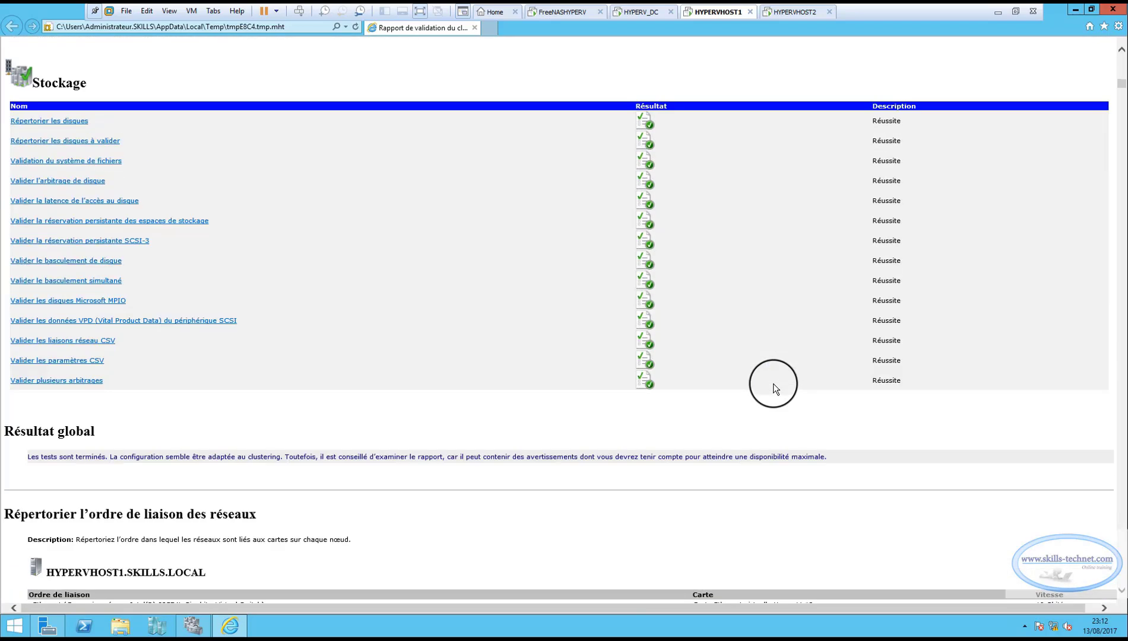
scroll(774, 383, "up", 10)
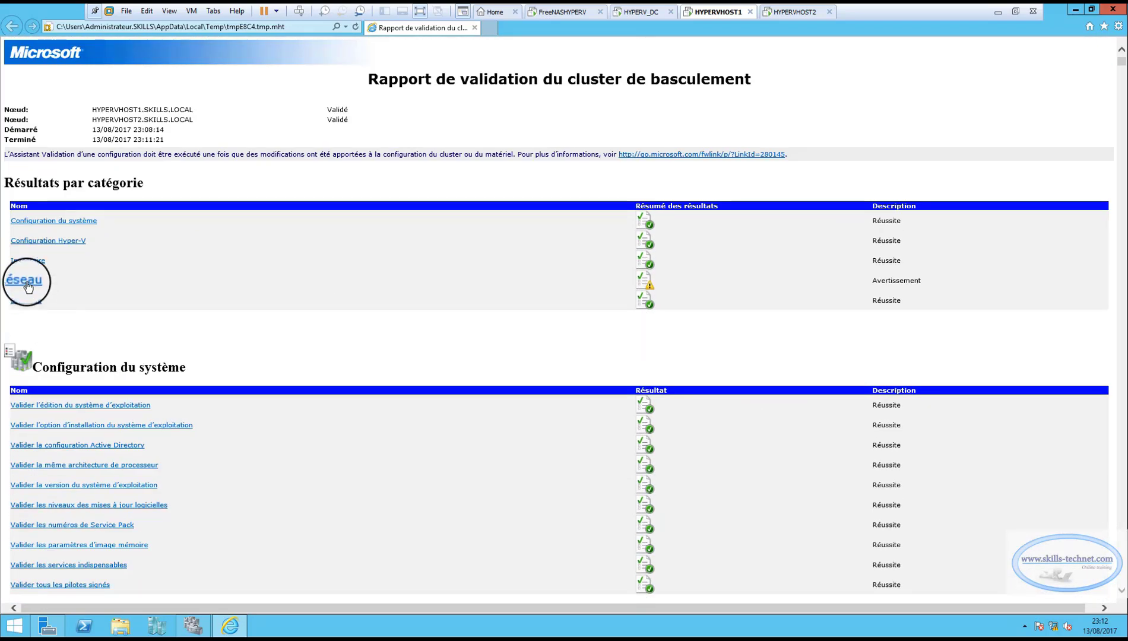
left_click_drag(922, 282, 849, 280)
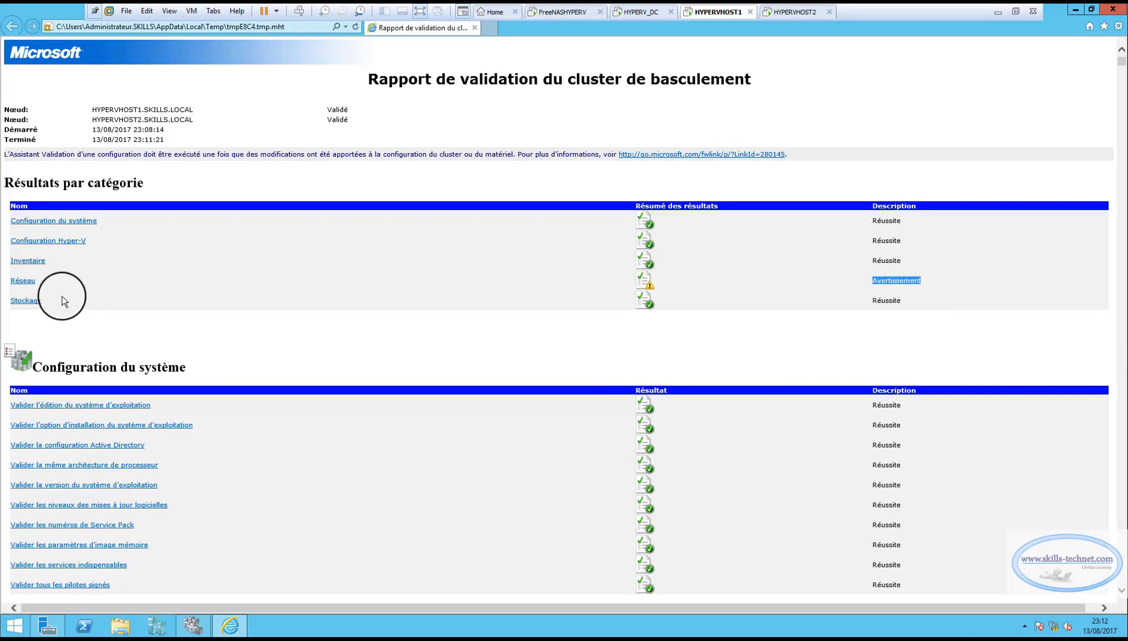
left_click(25, 281)
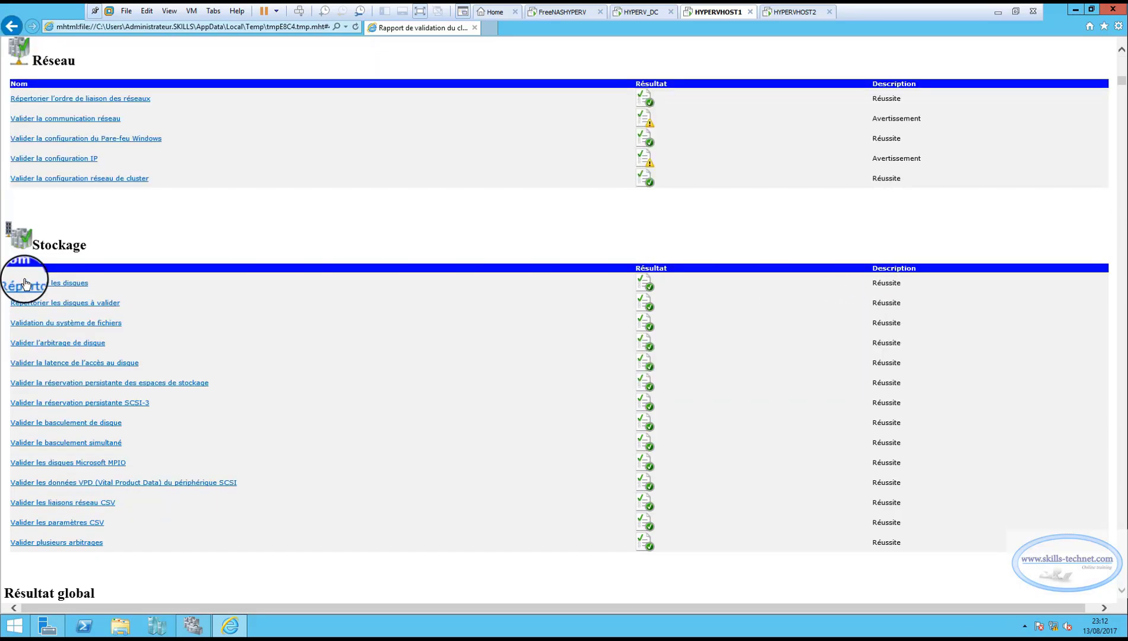
Read the detailed results of the Valider la communication réseau test, and close the validation report.
left_click(83, 121)
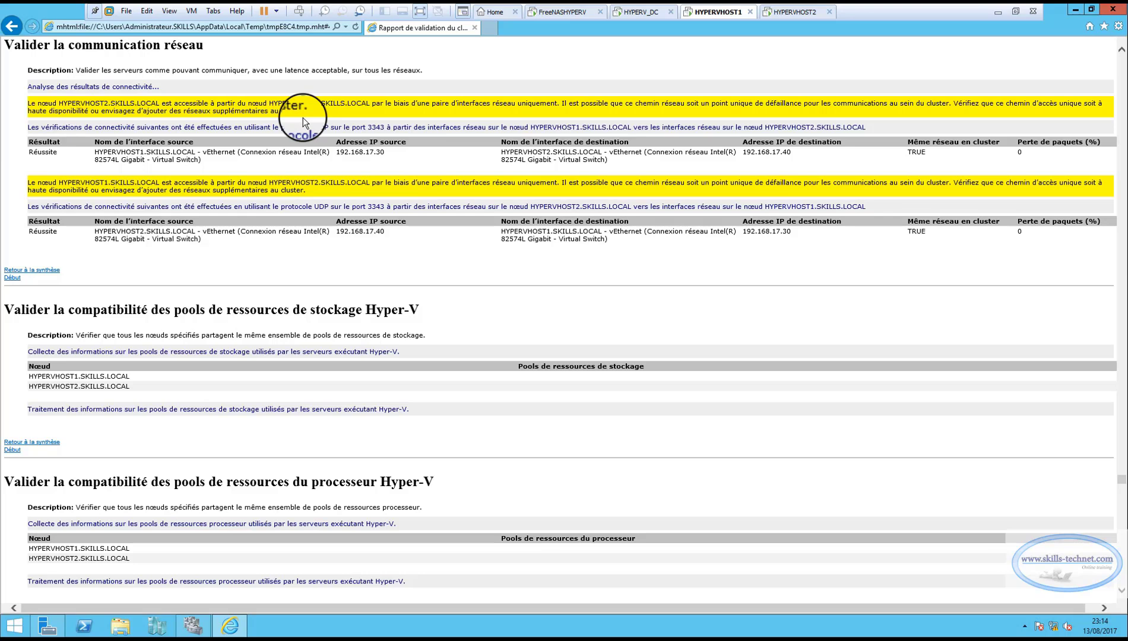
left_click(1113, 9)
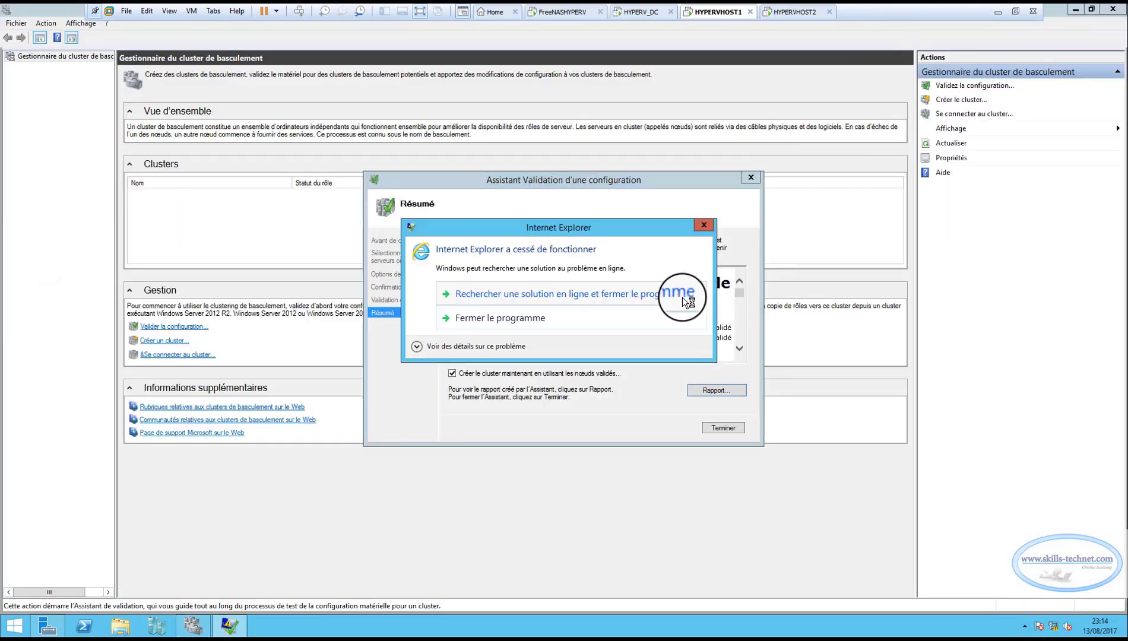
left_click(703, 225)
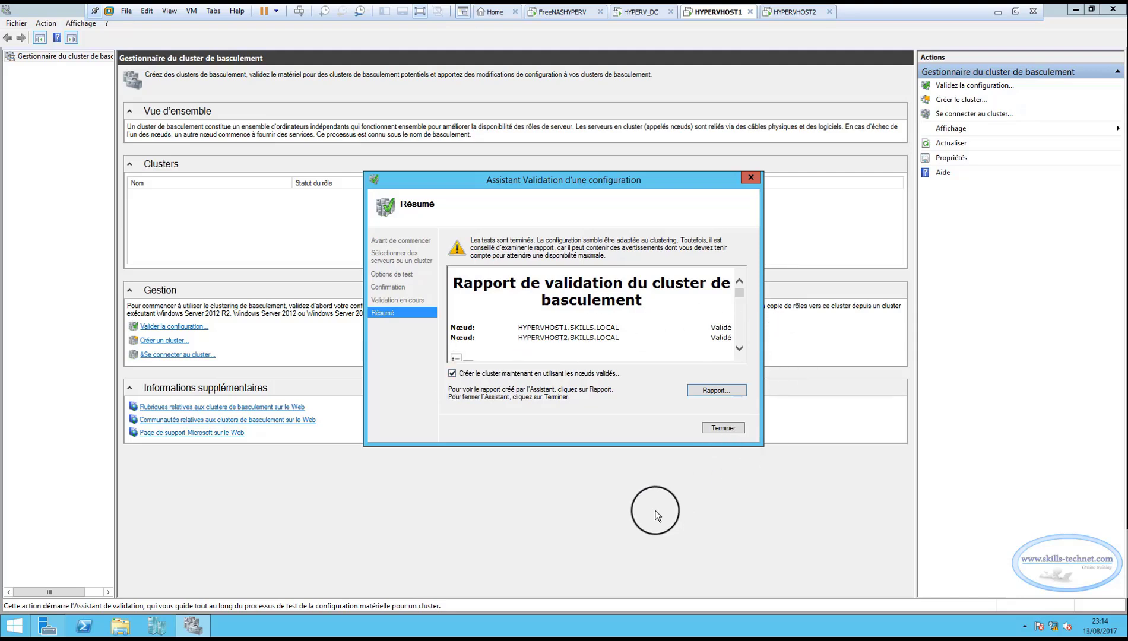
Finish the validation without creating the cluster from the validated nodes, and start the cluster creation wizard at its server selection.
left_click(452, 373)
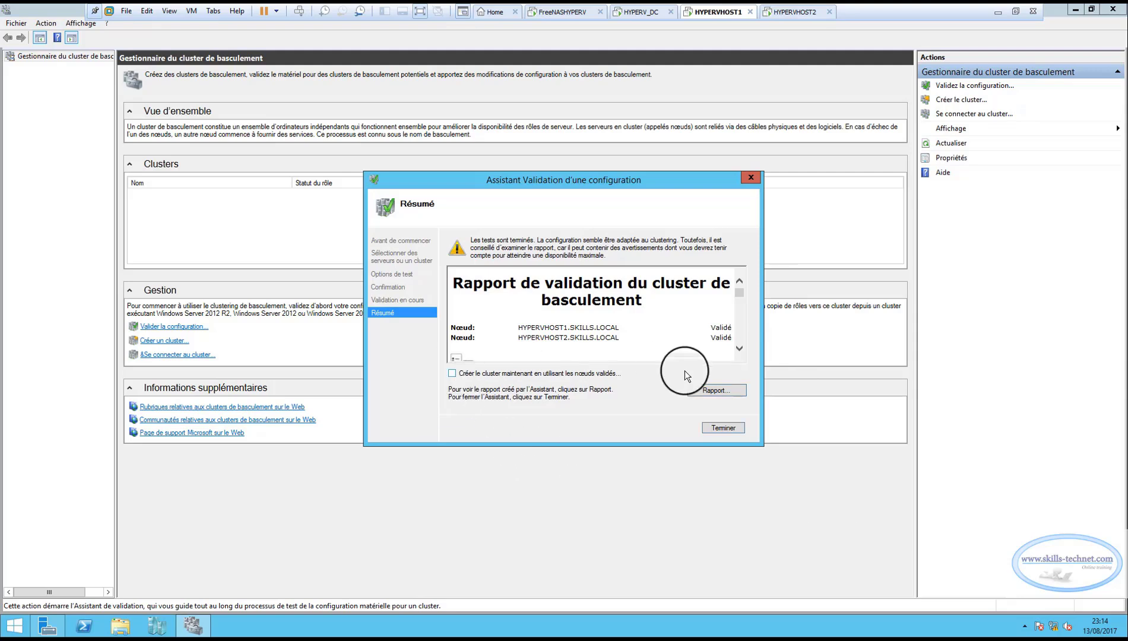
left_click(730, 428)
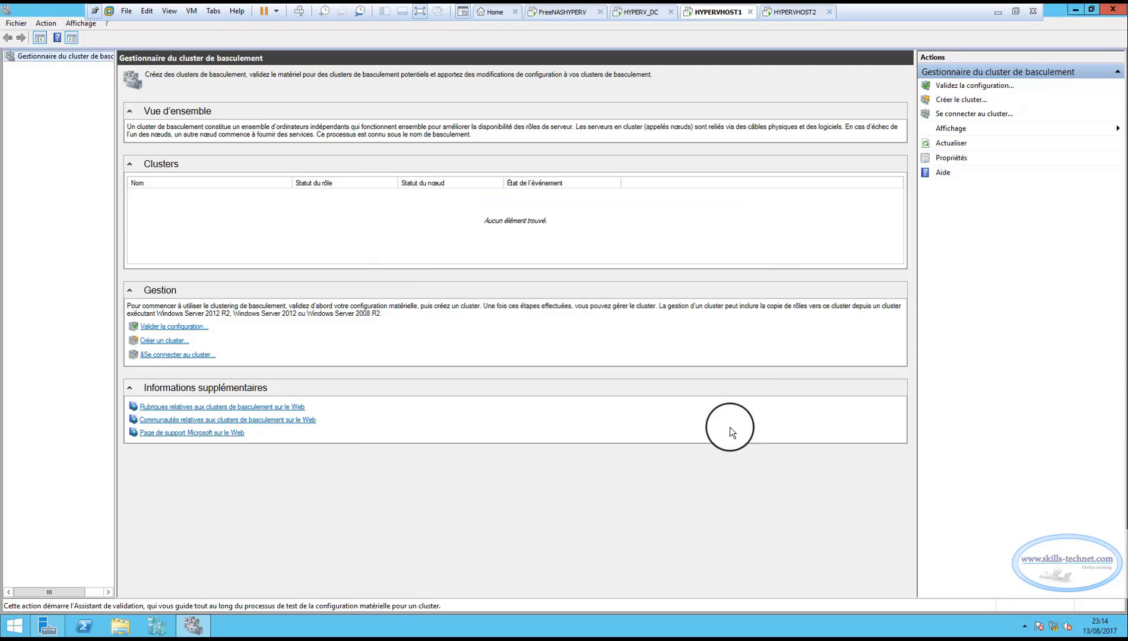
left_click(961, 101)
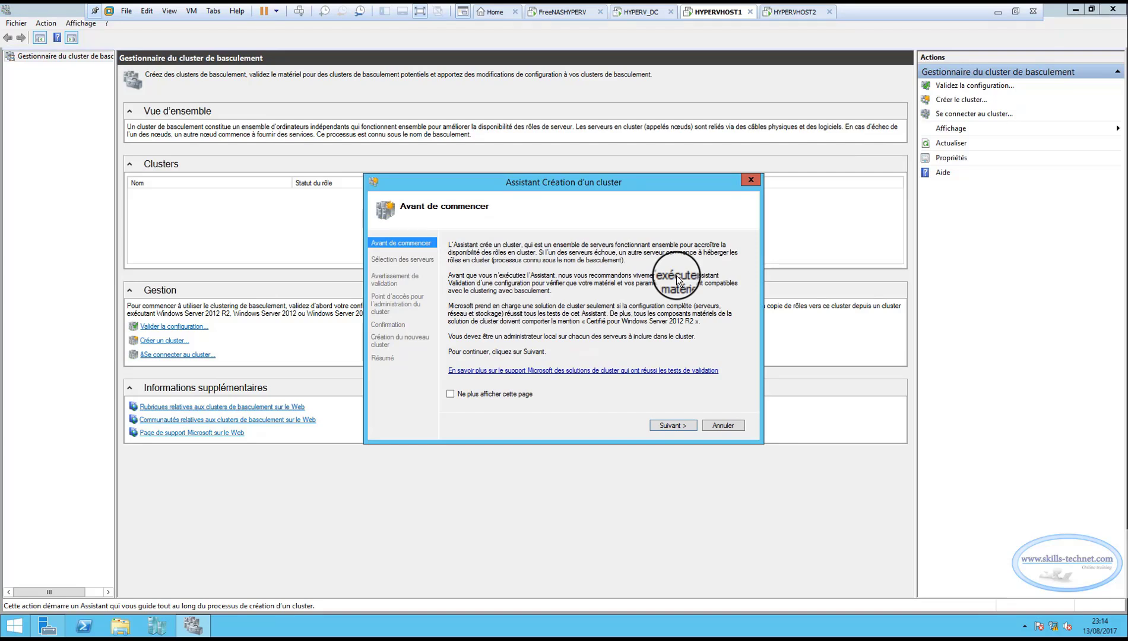
left_click(671, 425)
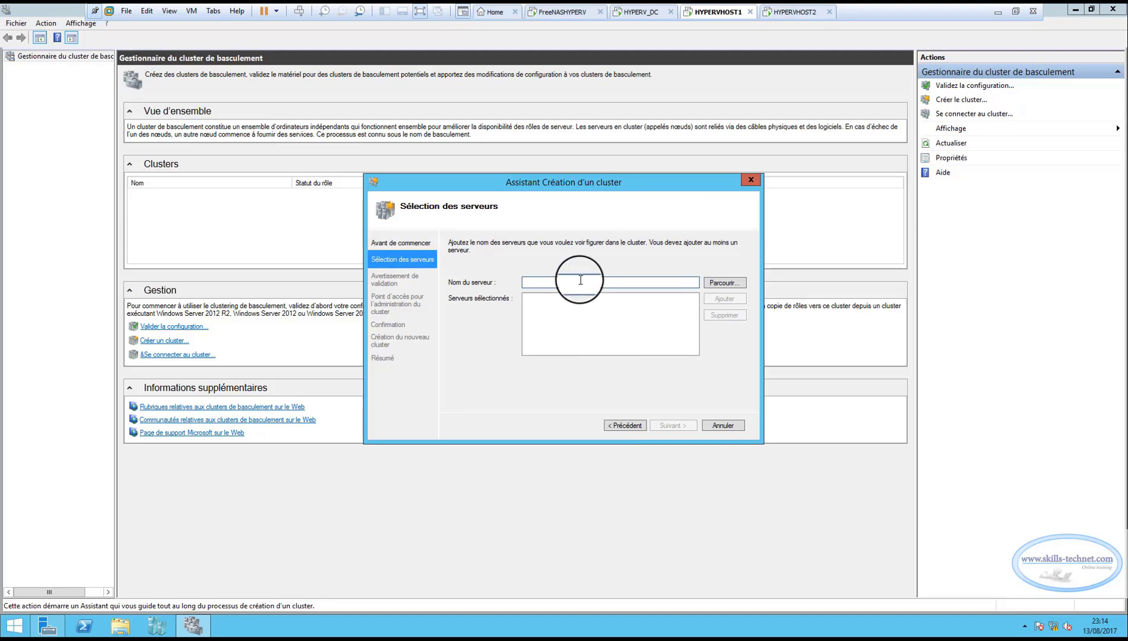
Add HYPERVHOST1 and HYPERVHOST2 as the servers of the new cluster.
type("HYPERVHO")
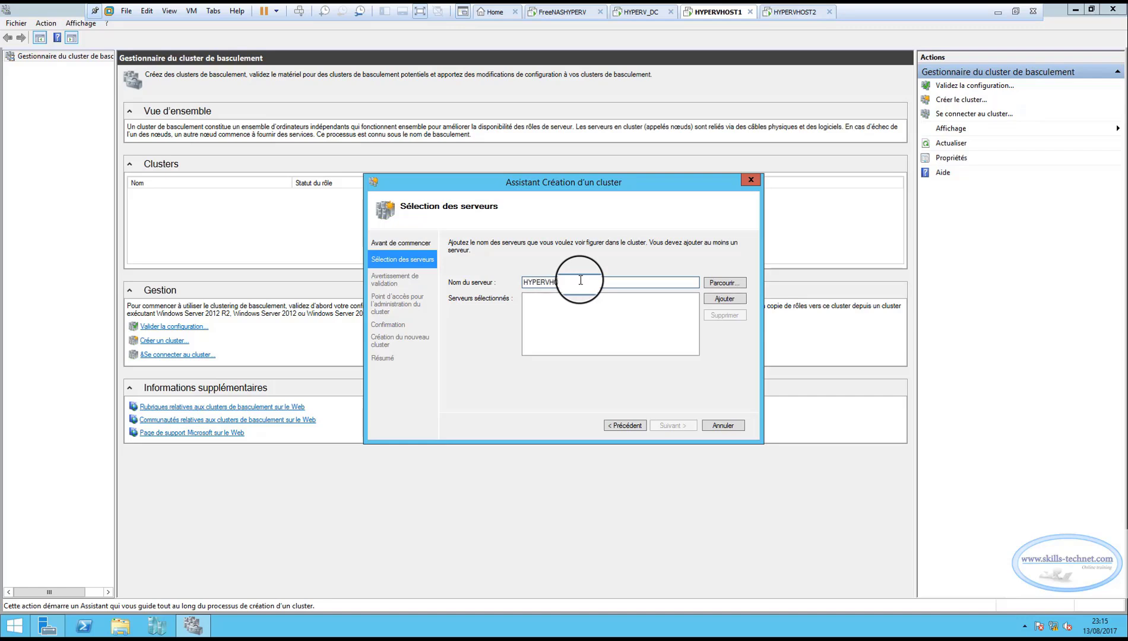
type("ST1")
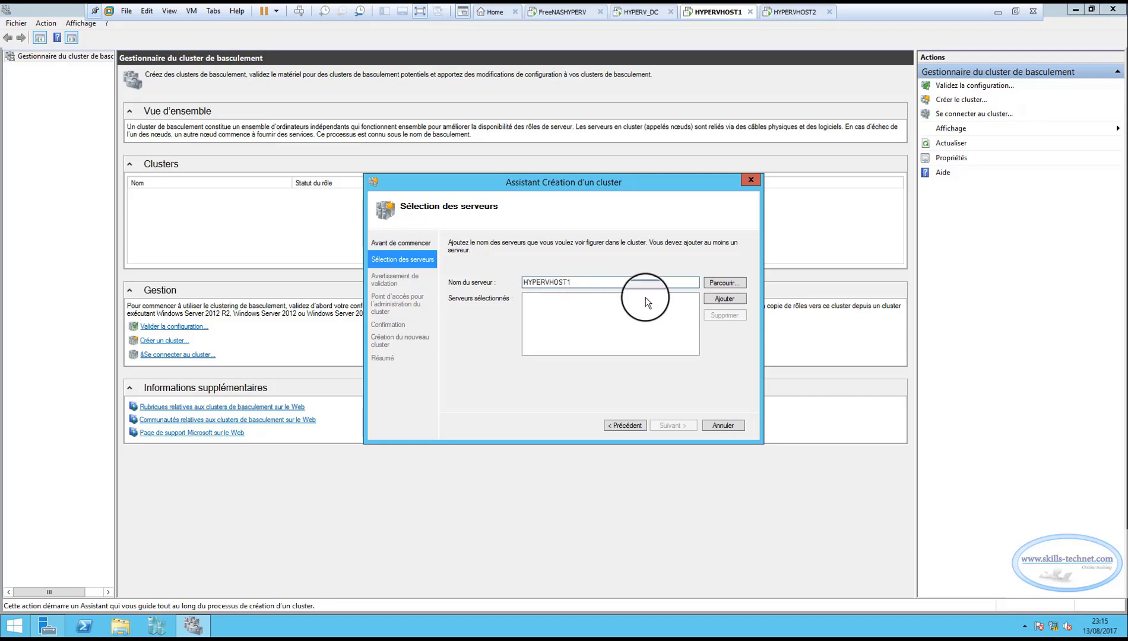
left_click(725, 299)
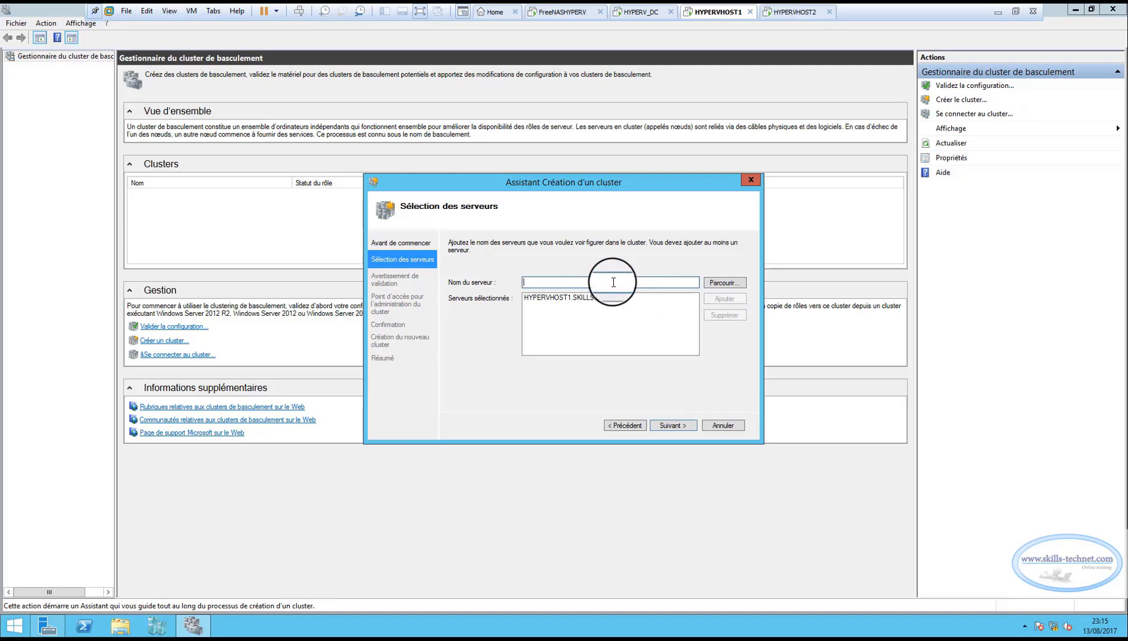
type("HYPERV")
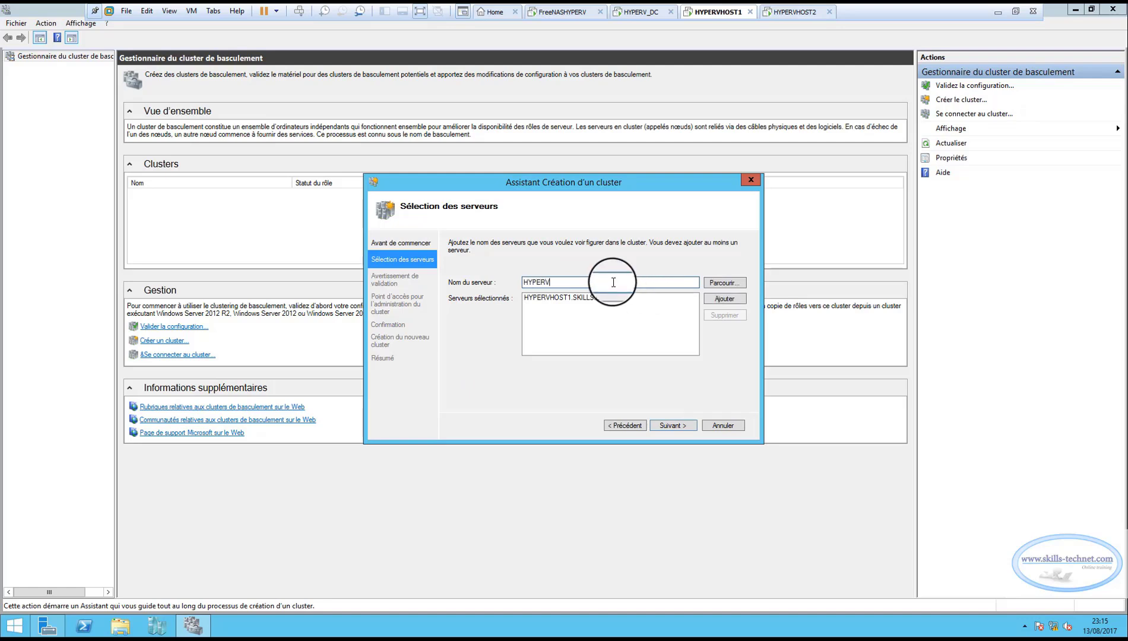
type("HOST2")
left_click(715, 299)
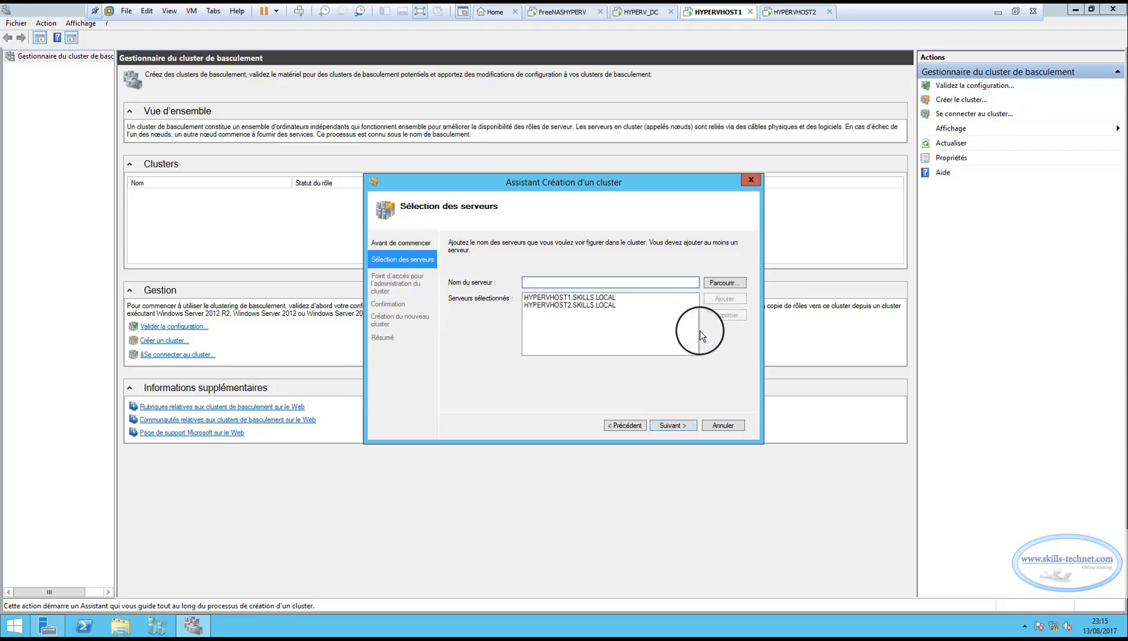
left_click(668, 424)
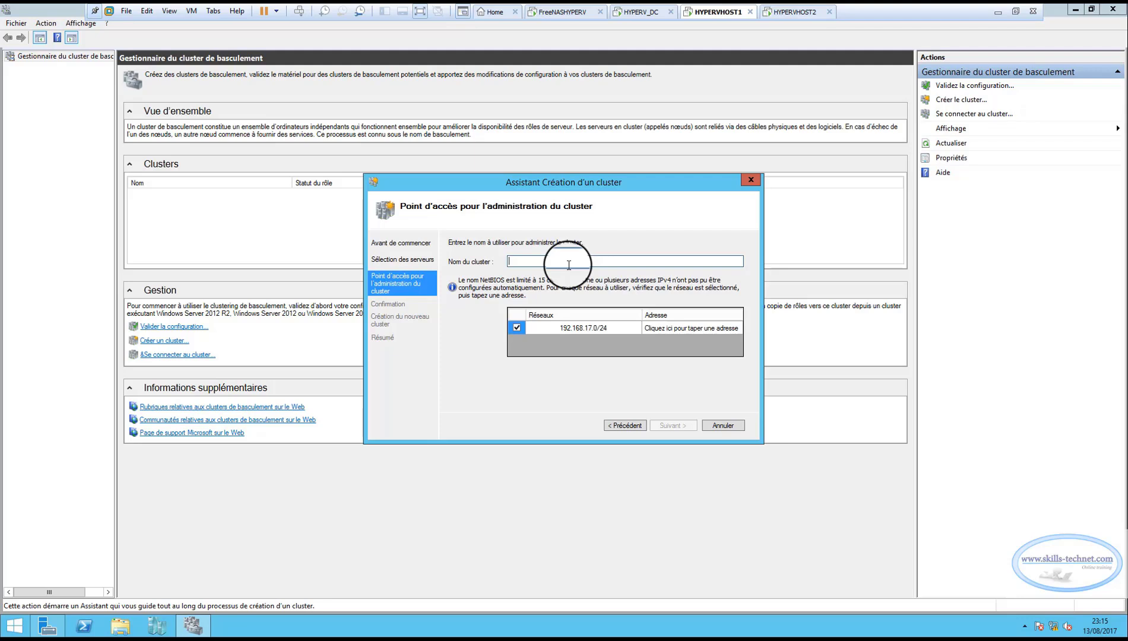
Name the cluster HYPERVCLUSTER and give it the address 192.168.17.50 on the 192.168.17.0/24 network.
type("hy")
key("BackSpace")
type("HYPERVCLUSTER")
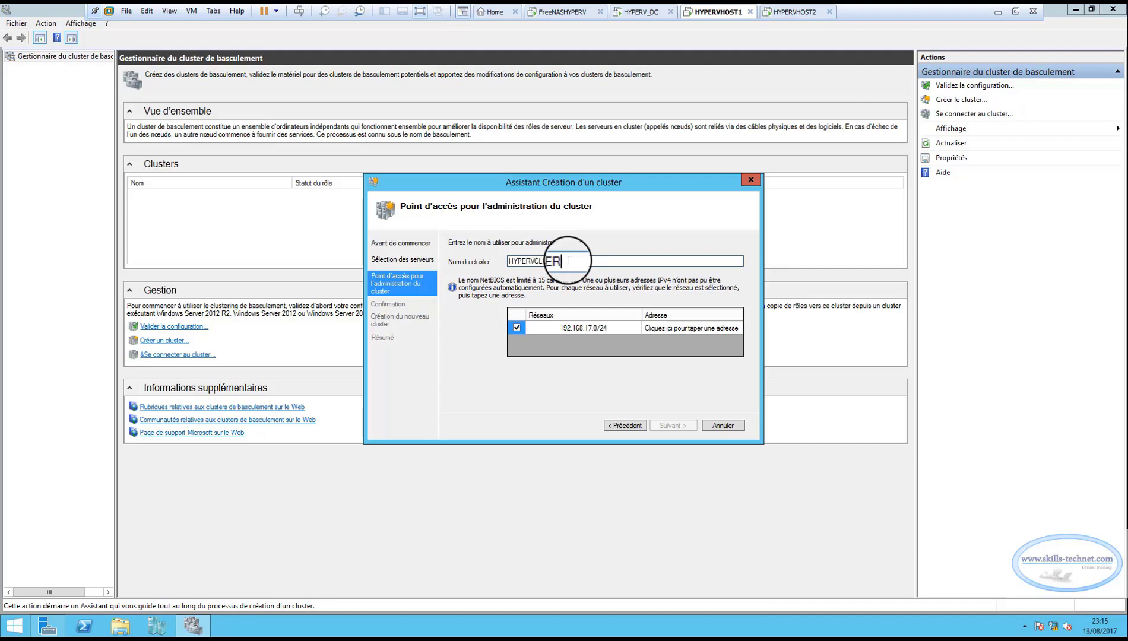
left_click(666, 328)
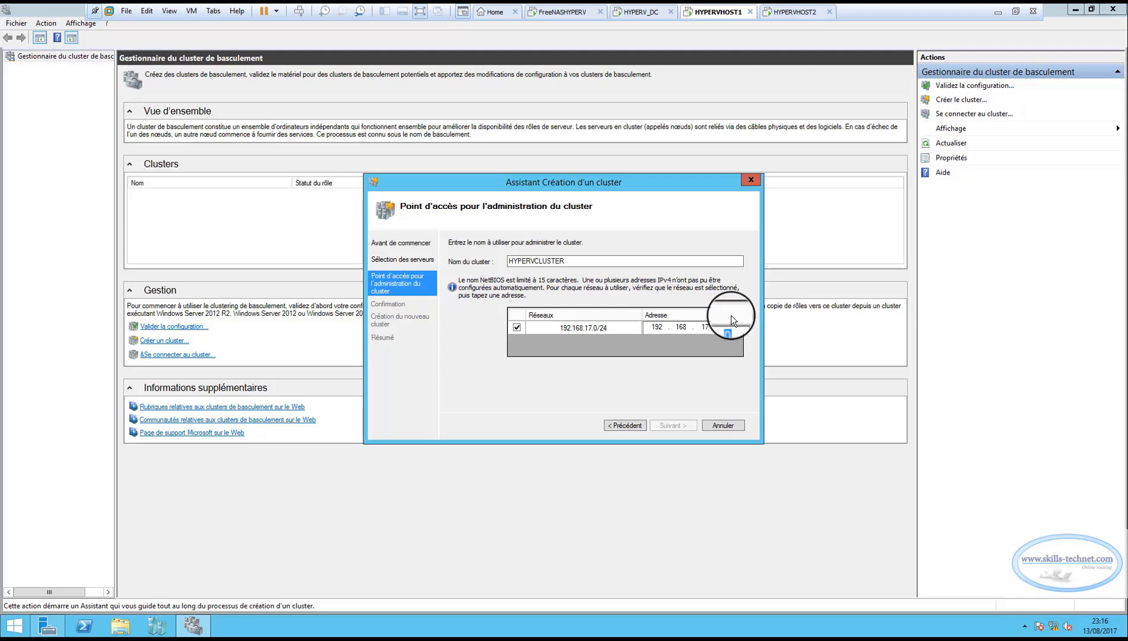
type("50")
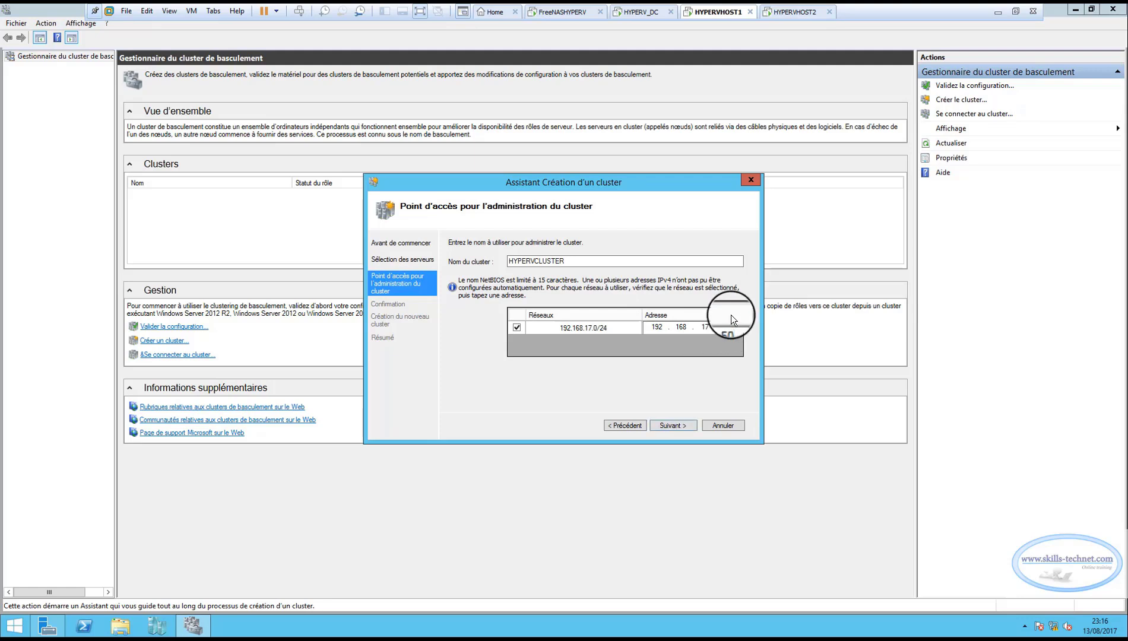
Create the cluster, keeping the option to add all available storage, and close the creation wizard.
left_click(671, 425)
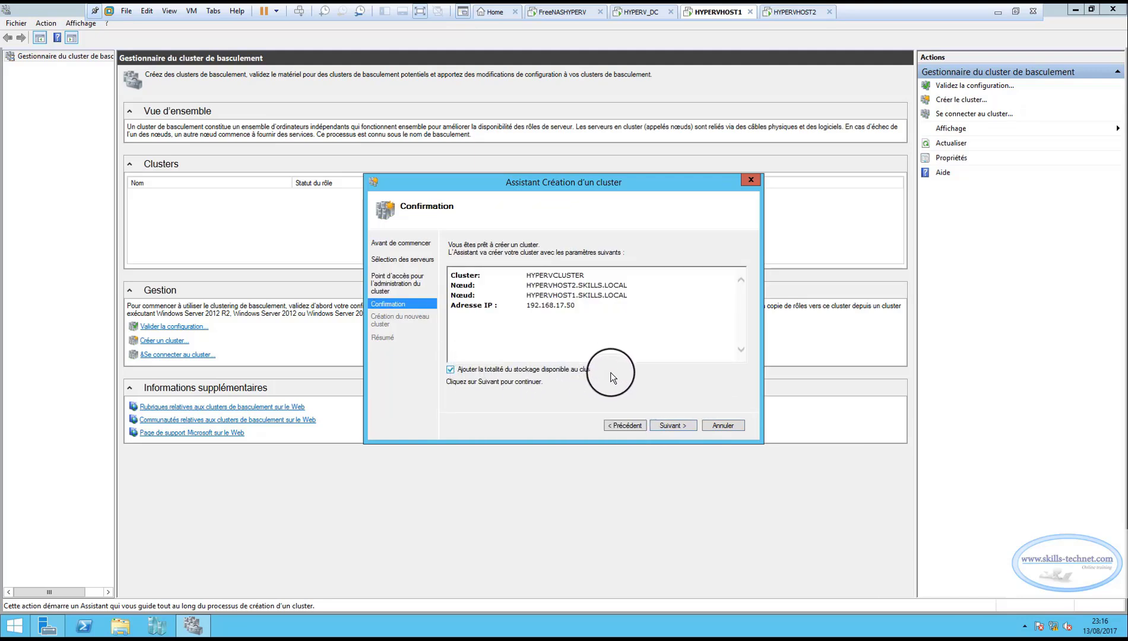
left_click(674, 425)
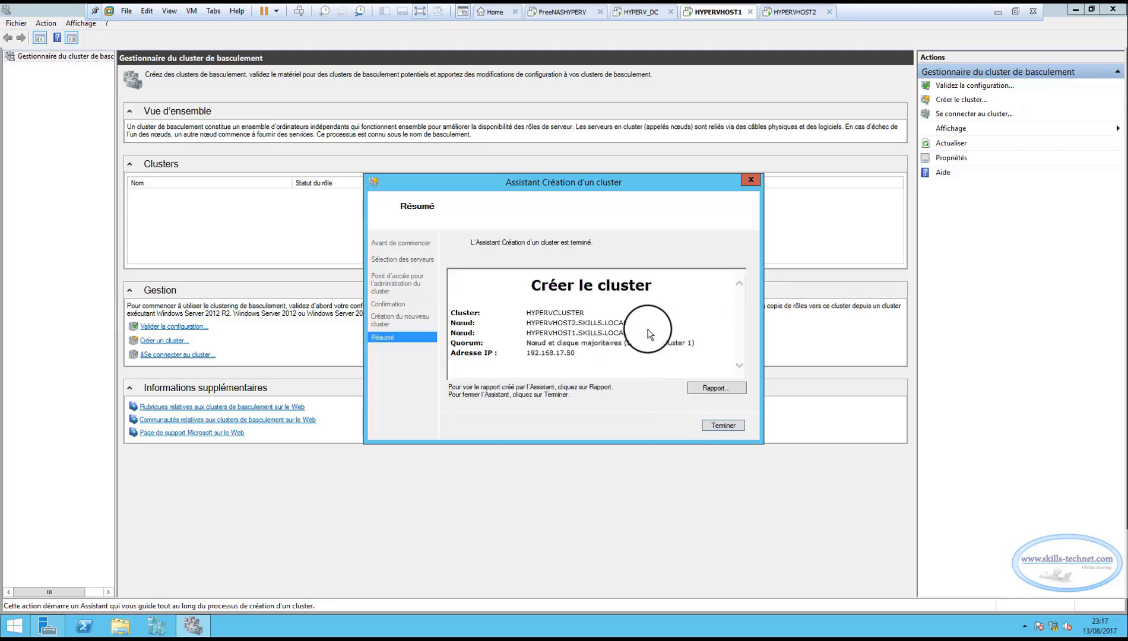
left_click(720, 426)
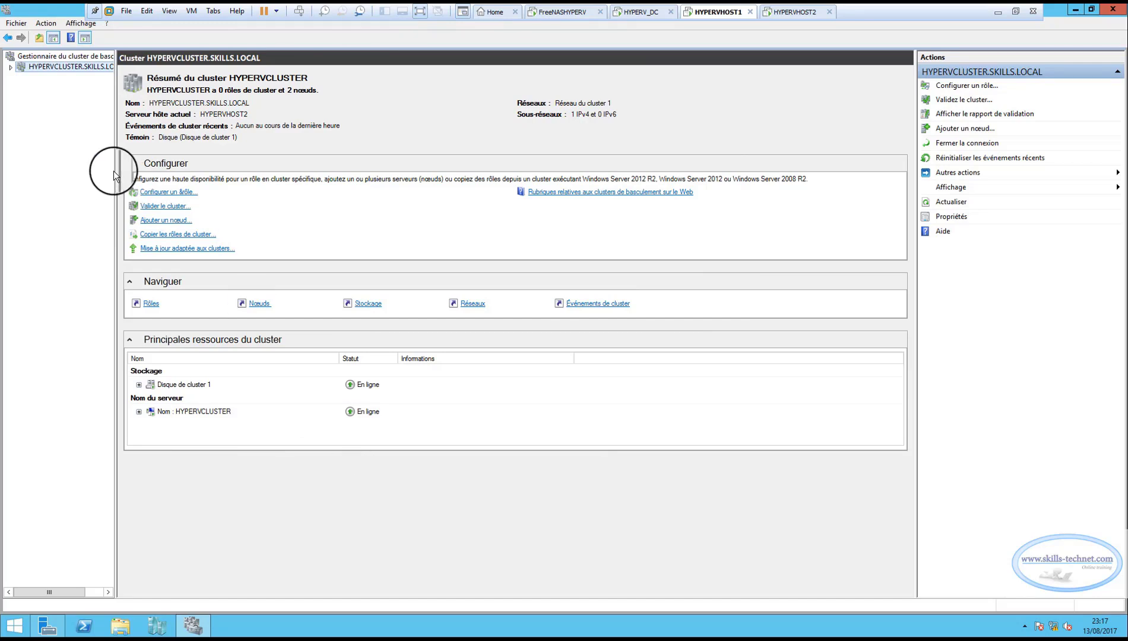
Expand HYPERVCLUSTER and its storage in the widened console tree, and examine its roles and the HYPERVHOST1 and HYPERVHOST2 nodes.
left_click_drag(115, 171, 186, 166)
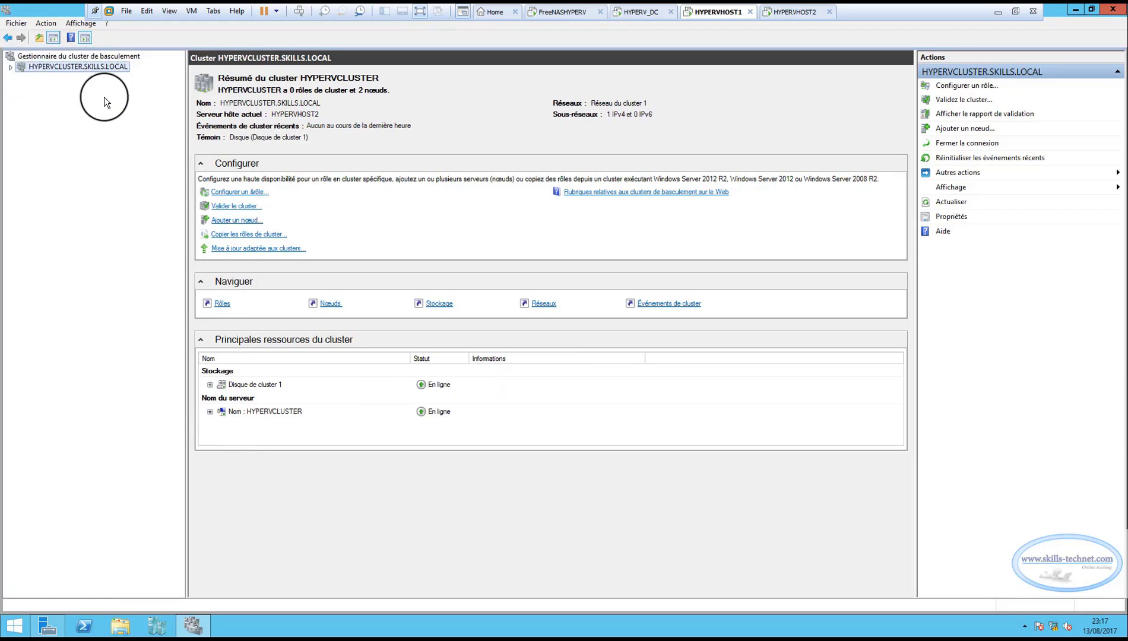
left_click(11, 68)
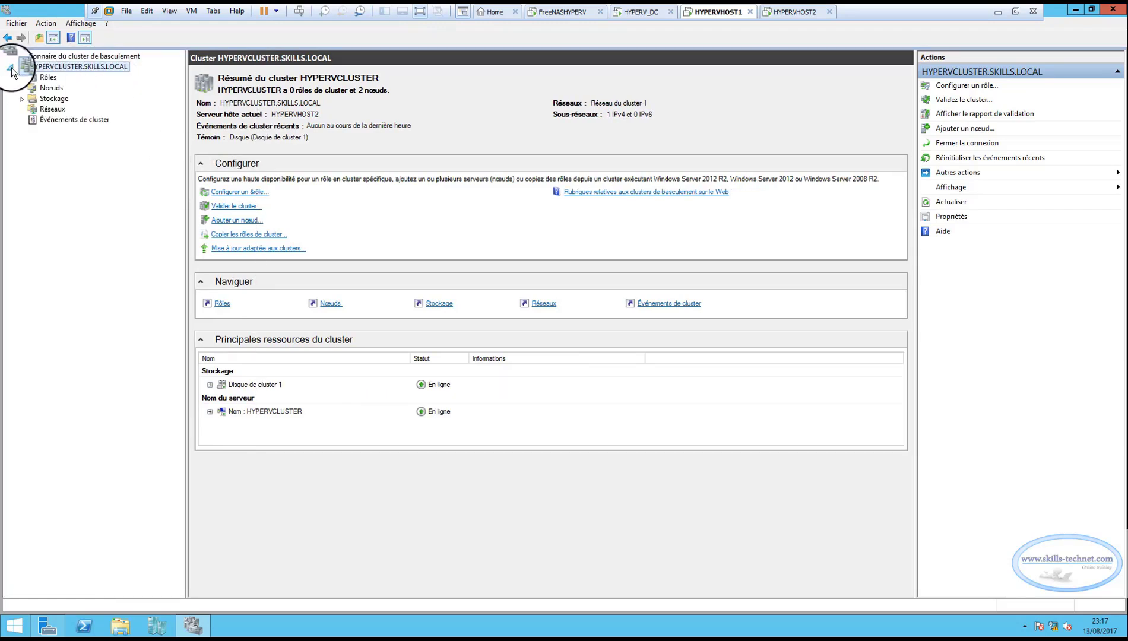
left_click(22, 100)
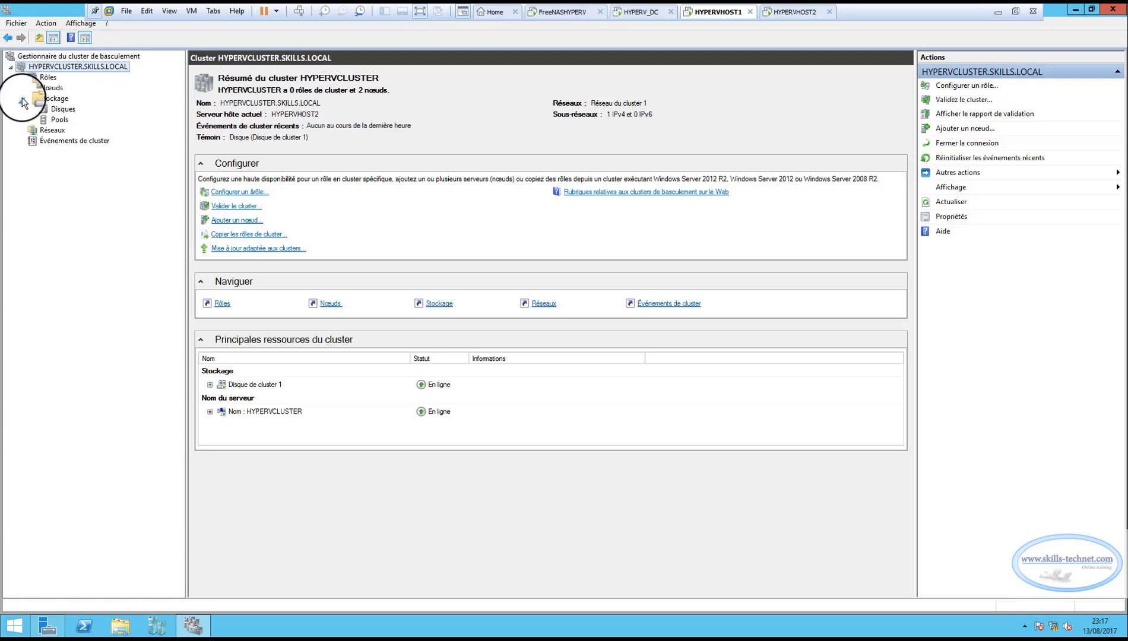
left_click(50, 76)
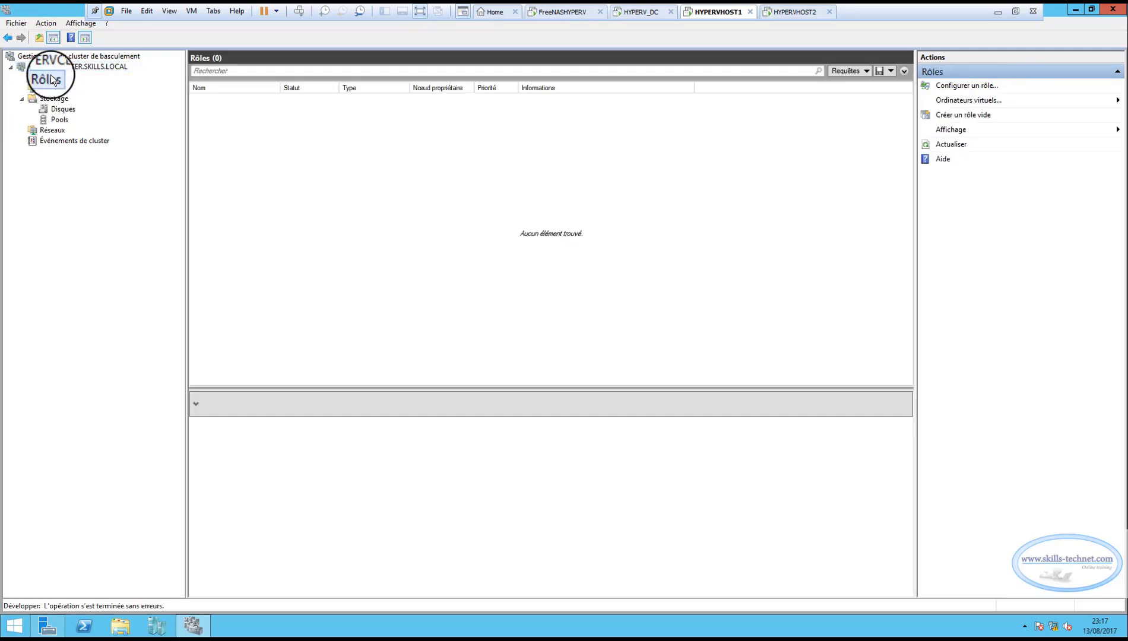
left_click(55, 86)
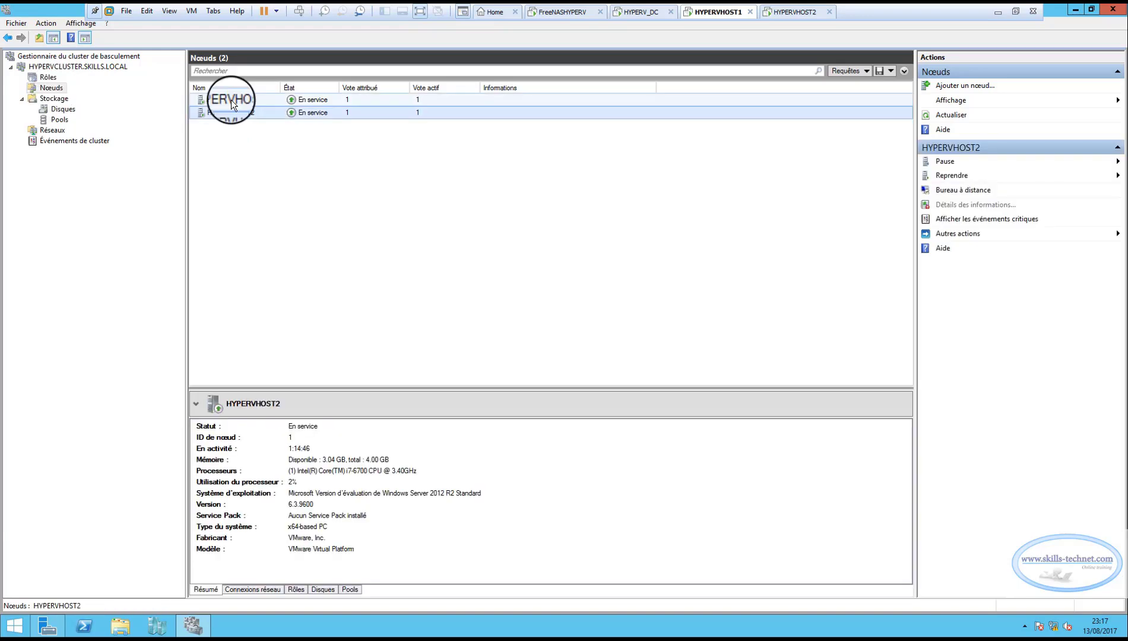
left_click(231, 100)
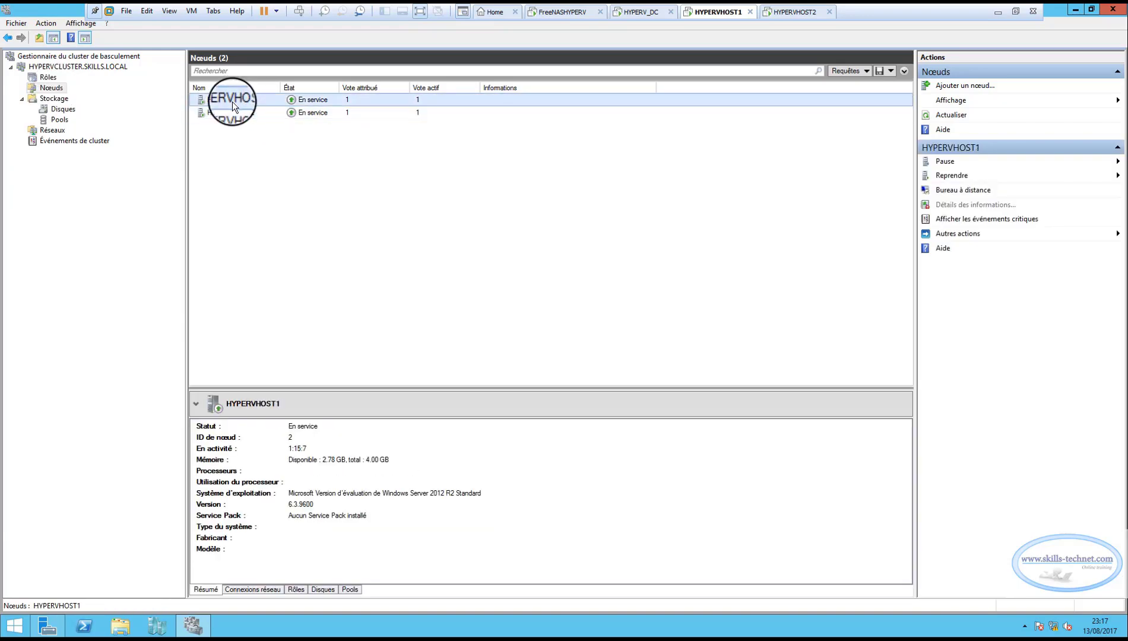
left_click(232, 113)
left_click(226, 101)
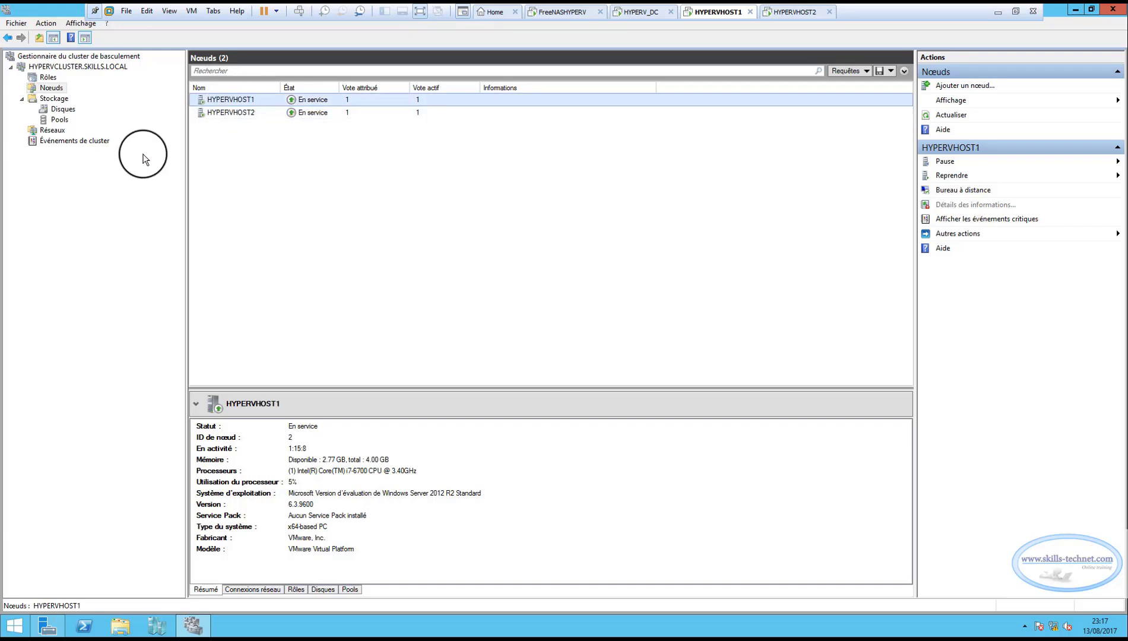
Examine the assignment, owner node and volume of each cluster disk, and check the HYPERVHOST2 machine before returning to HYPERVHOST1.
left_click(62, 107)
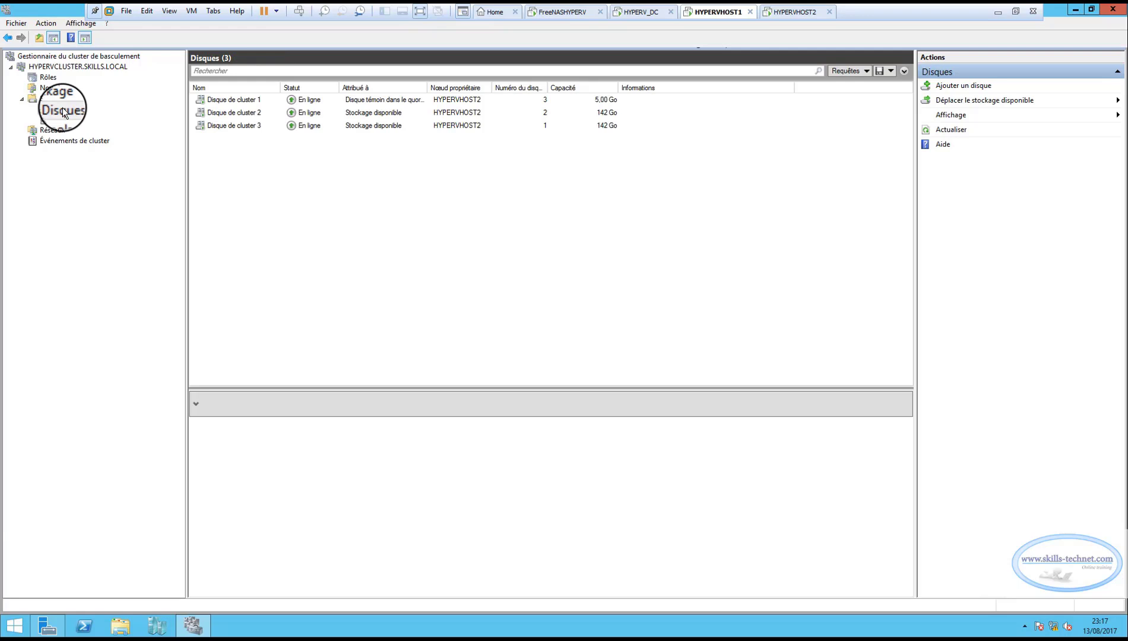
left_click_drag(427, 88, 464, 88)
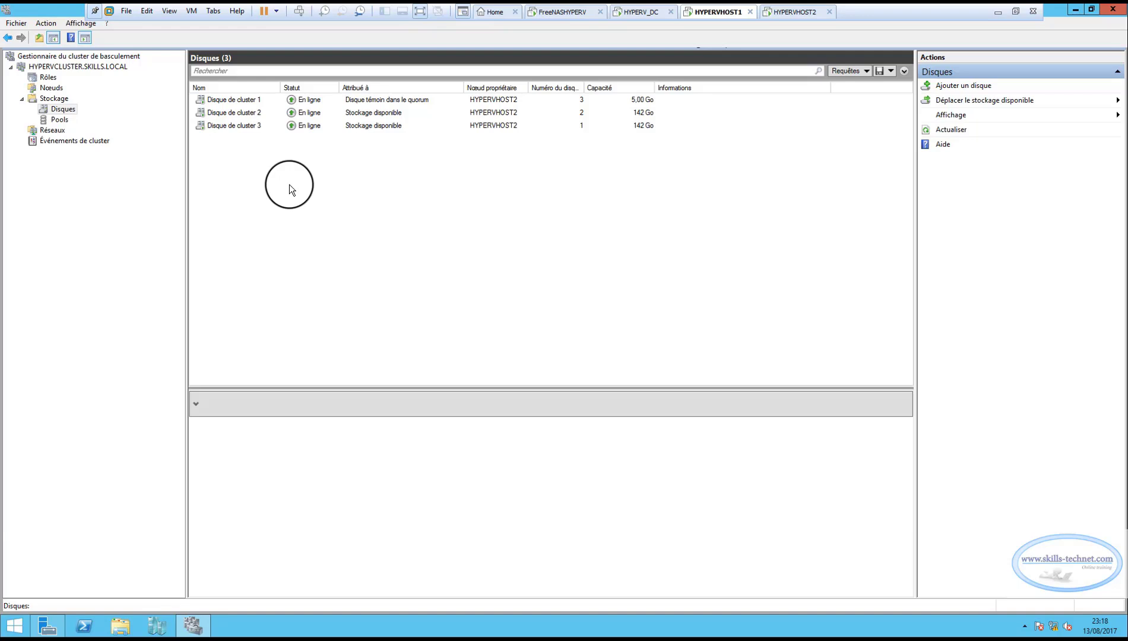
left_click(248, 103)
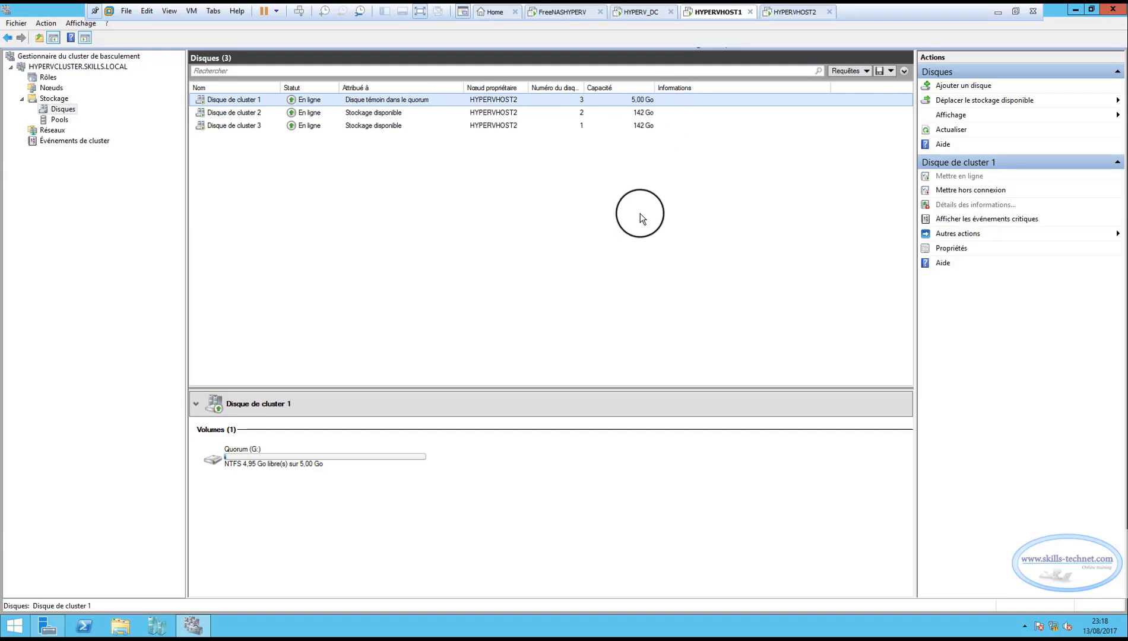
left_click(285, 114)
left_click(252, 125, "shift")
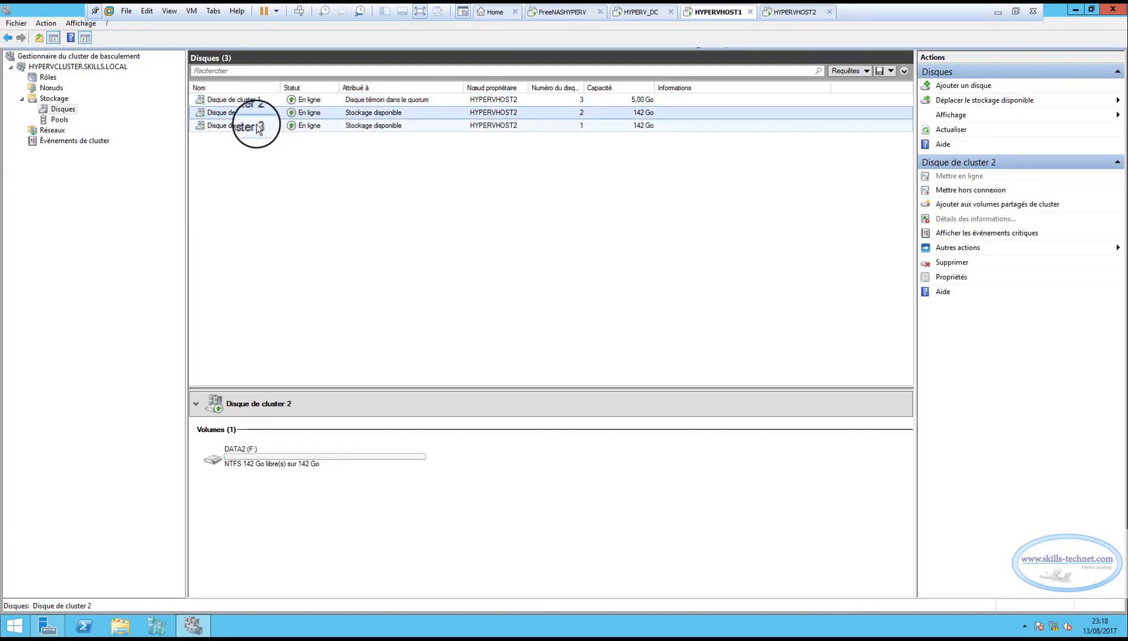
left_click(257, 113)
left_click(259, 125)
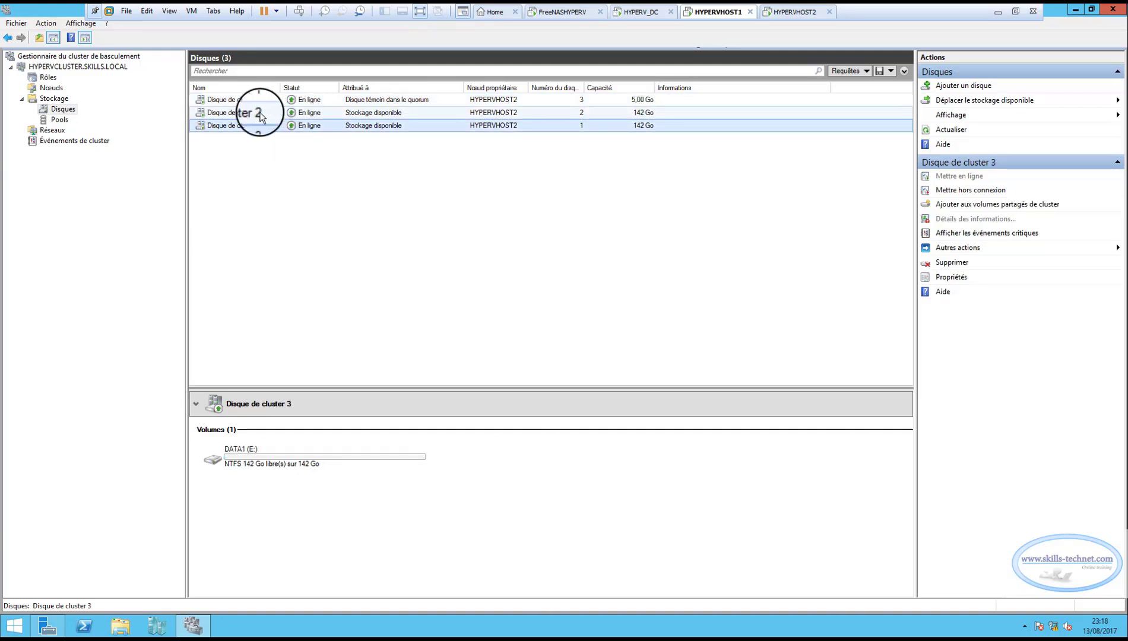
left_click(259, 113)
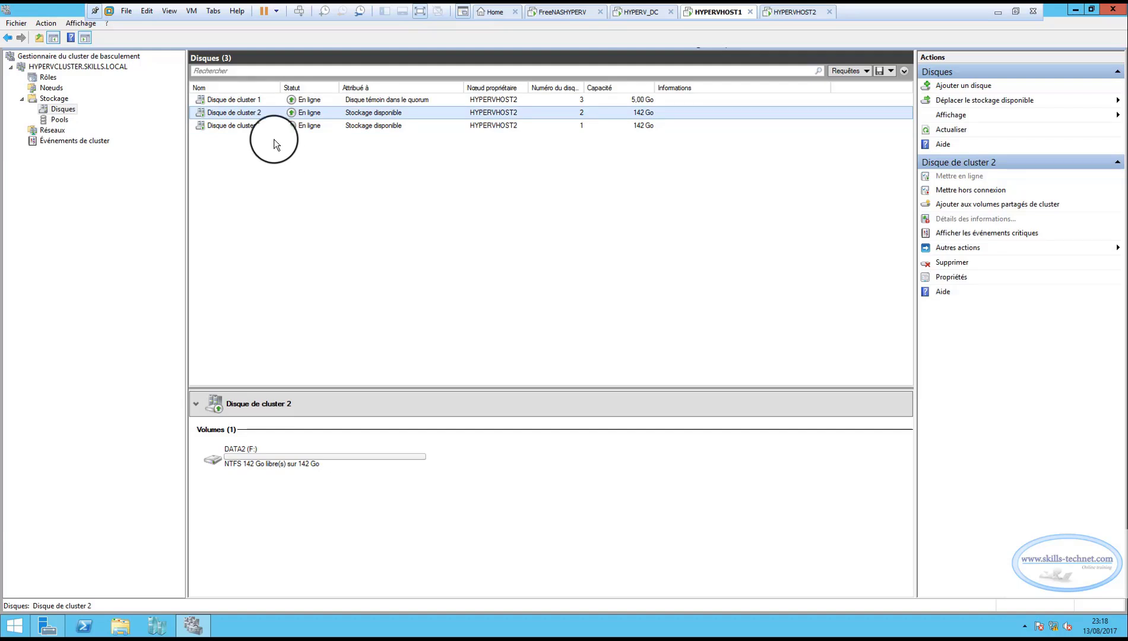
left_click(246, 126)
left_click(240, 112)
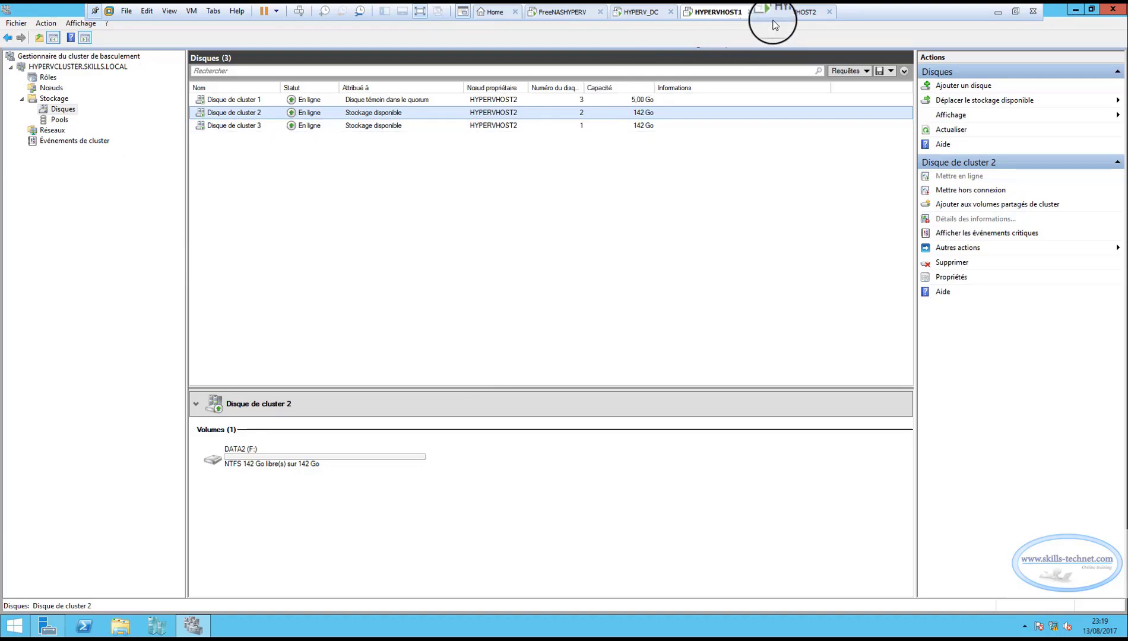
left_click(805, 13)
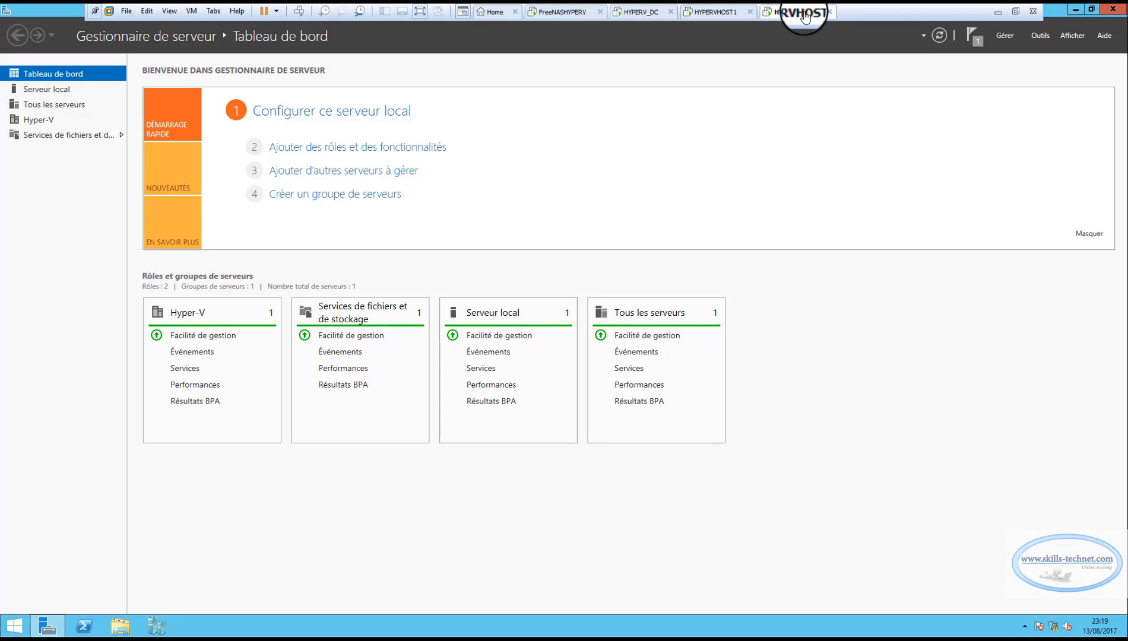
left_click(707, 13)
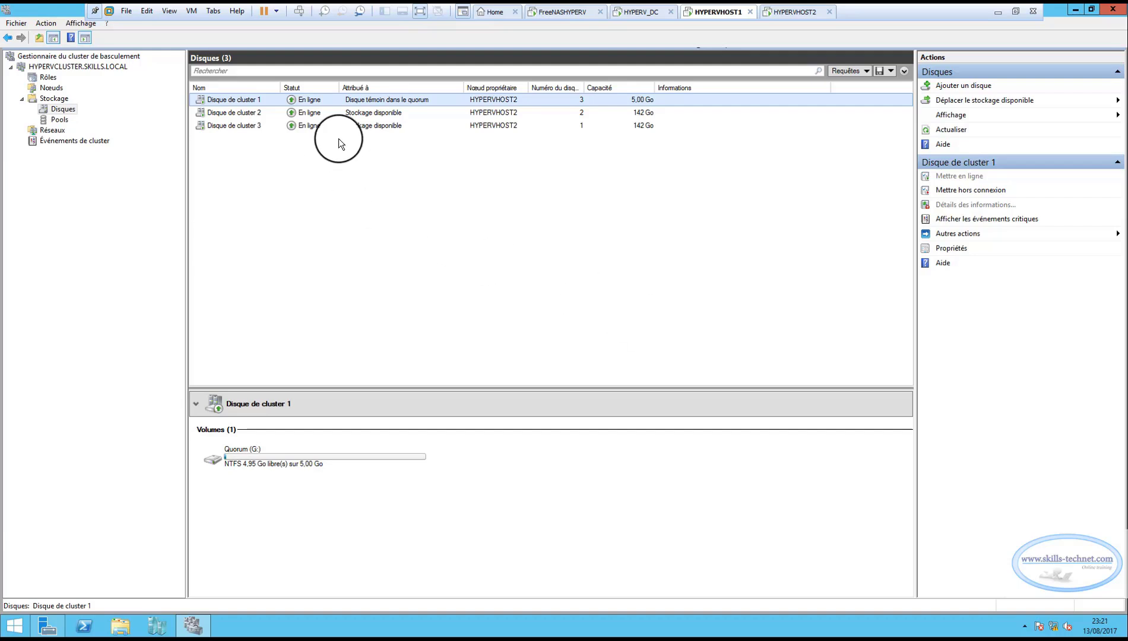
Add Disque de cluster 2 to the cluster shared volumes.
left_click(336, 112)
left_click(326, 103)
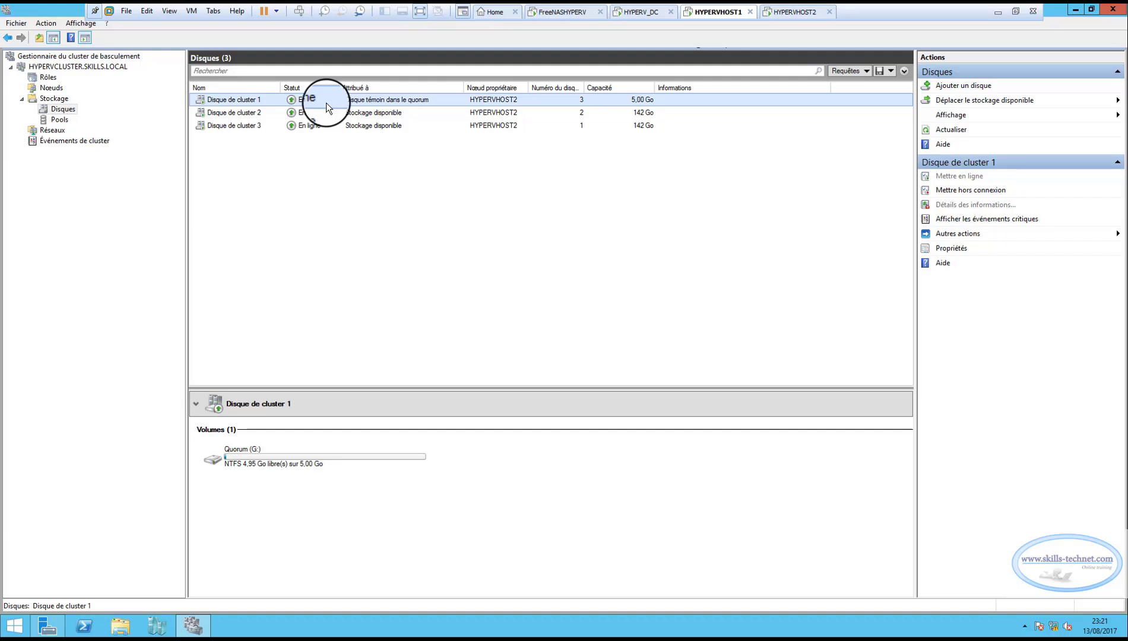
left_click(306, 113)
left_click(304, 127)
left_click(250, 113)
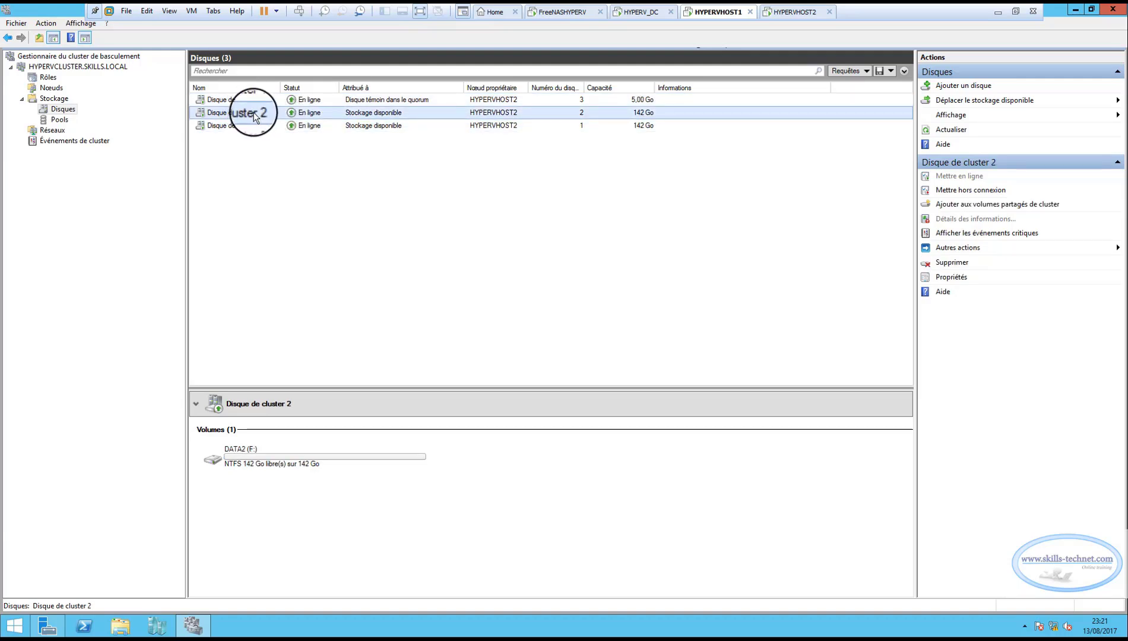
right_click(256, 114)
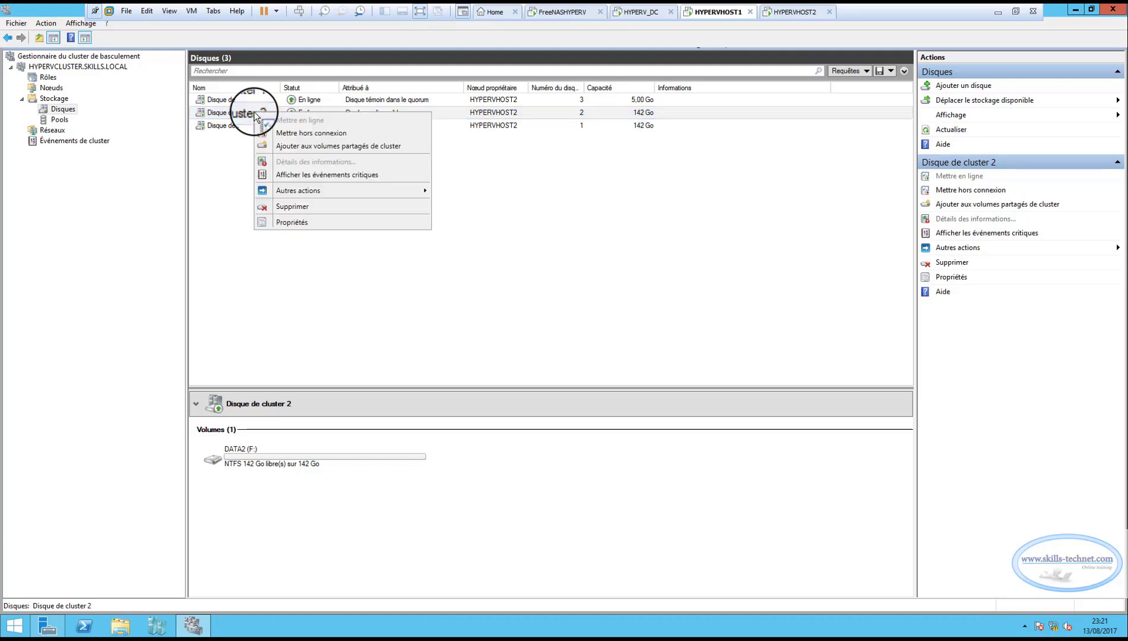
left_click(298, 146)
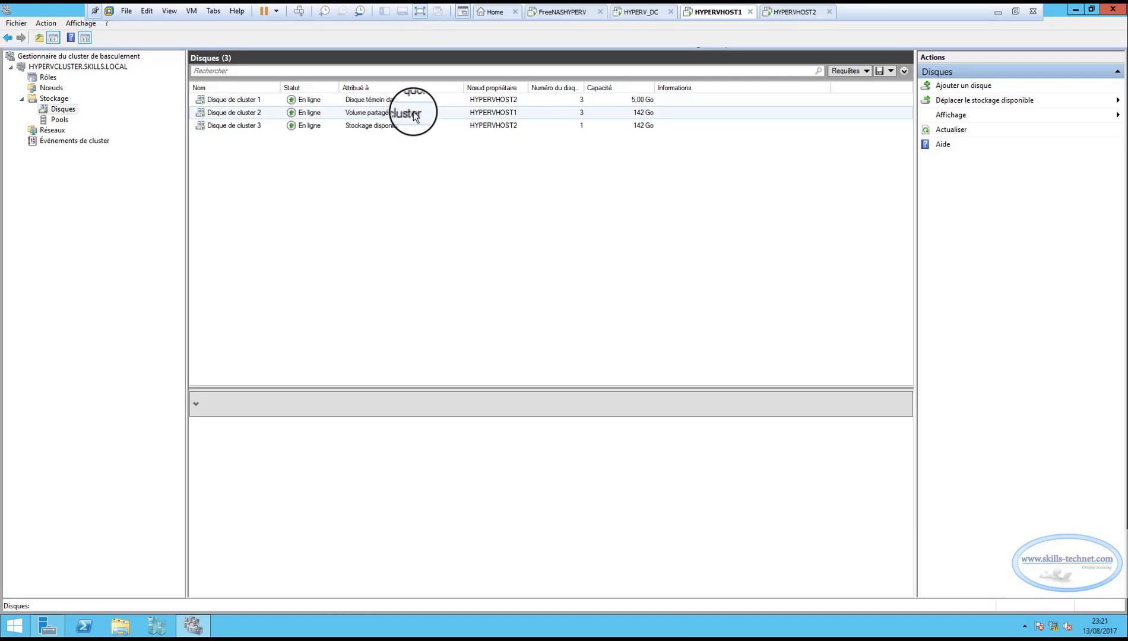
Add Disque de cluster 3 to the cluster shared volumes.
left_click(232, 127)
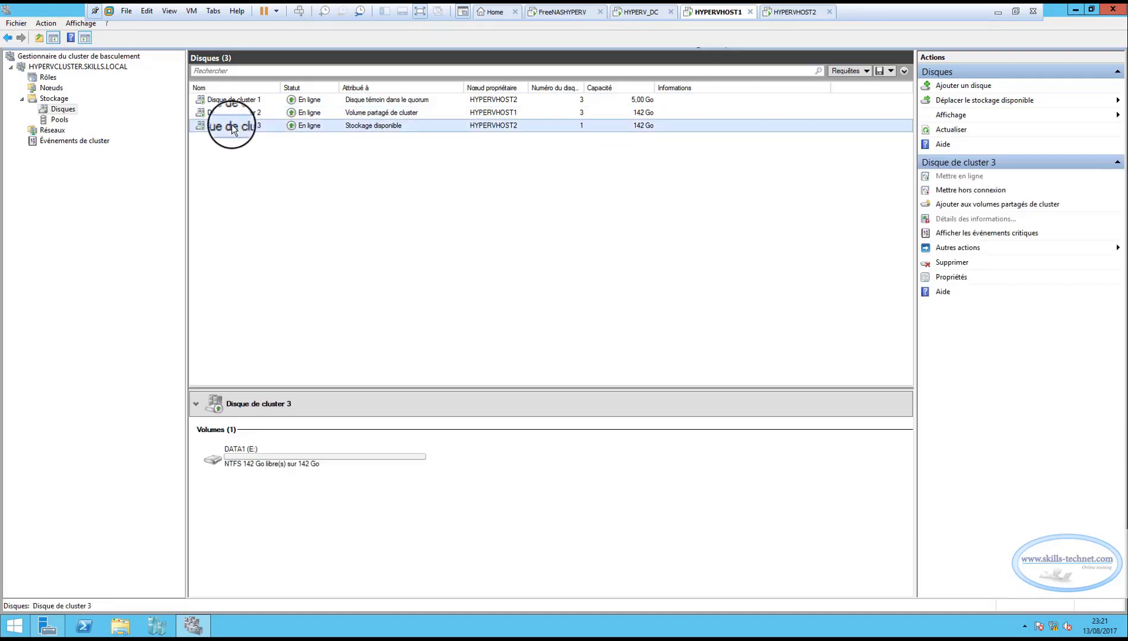
right_click(232, 124)
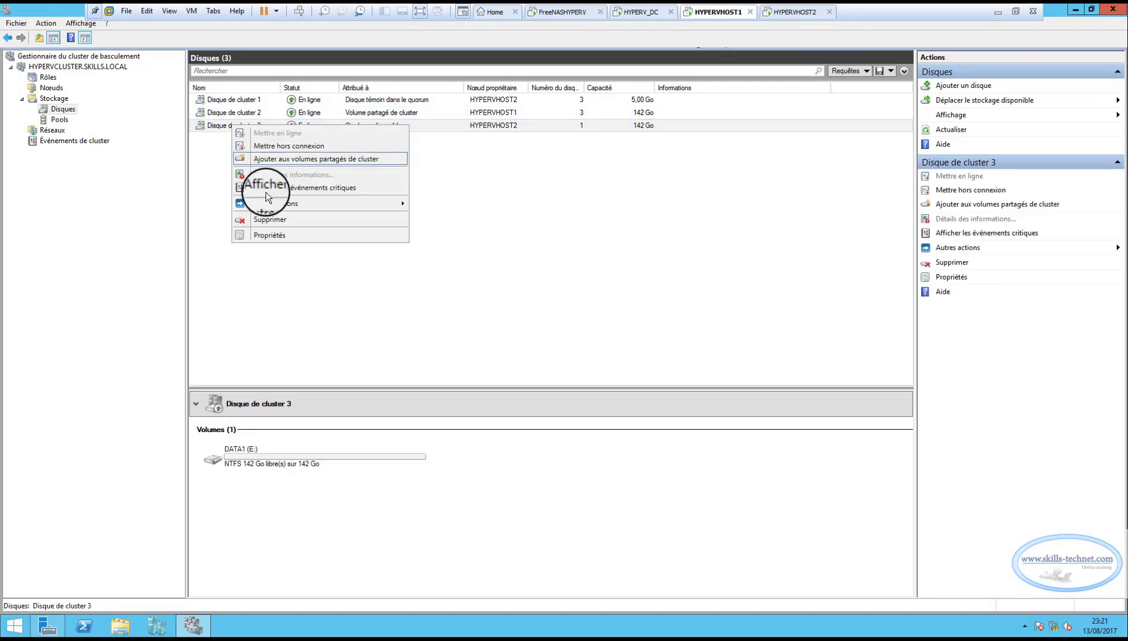
left_click(281, 160)
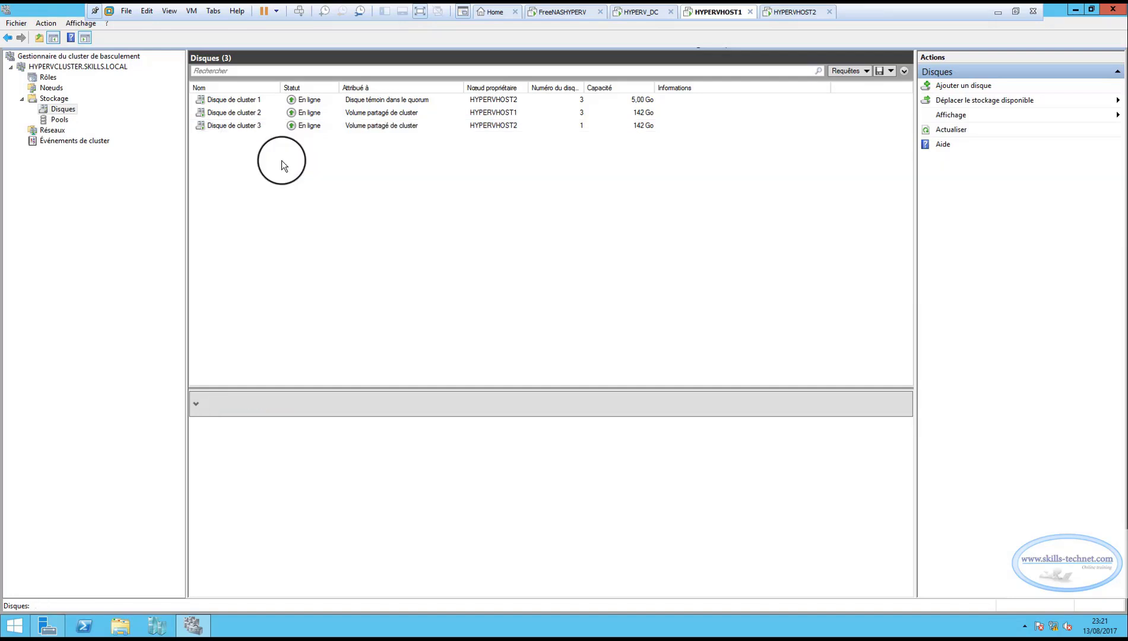
Examine the available actions for Disque de cluster 1 and compare the volume paths of Disque de cluster 2 and Disque de cluster 3.
left_click(235, 100)
right_click(234, 100)
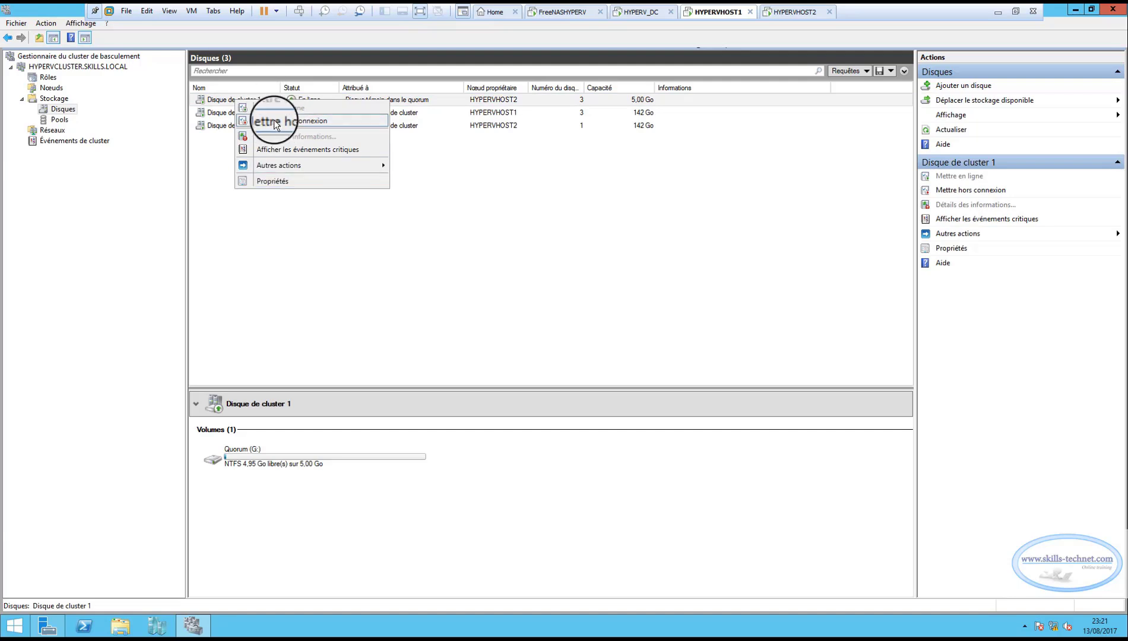
left_click(295, 245)
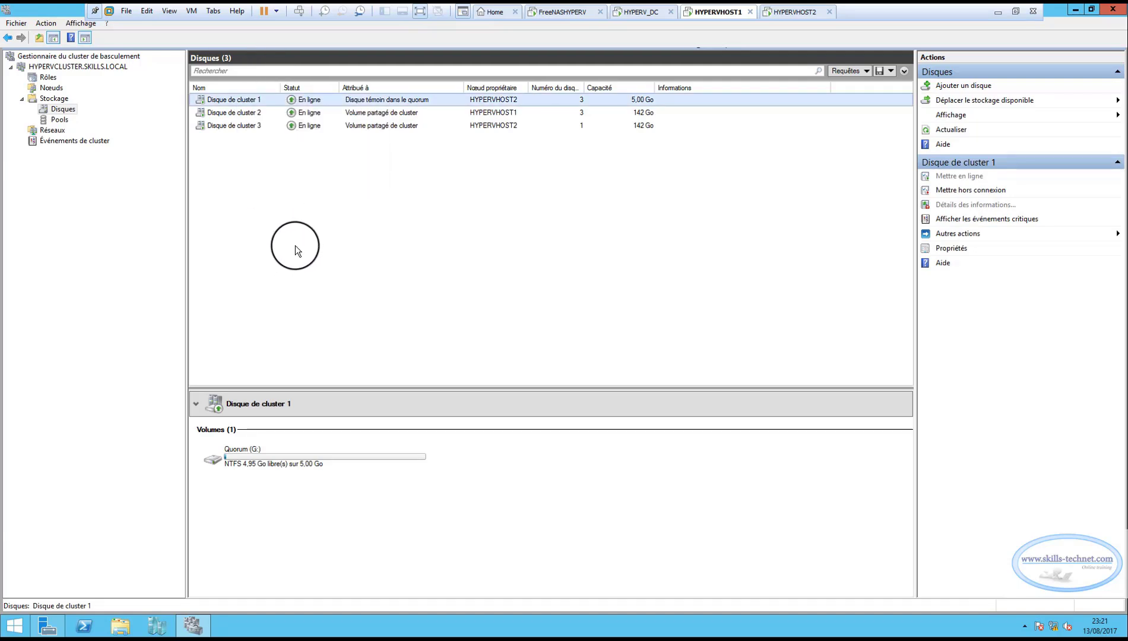
left_click(230, 113)
left_click(230, 126)
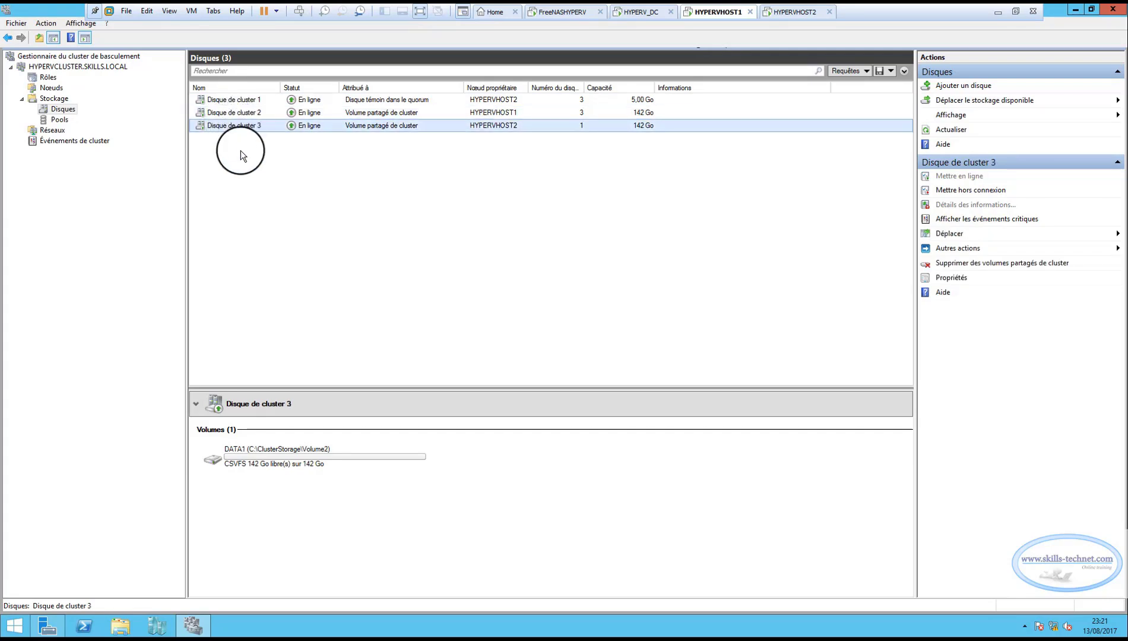
left_click(234, 113)
left_click(233, 126)
left_click(235, 113)
left_click(235, 127)
left_click(236, 113)
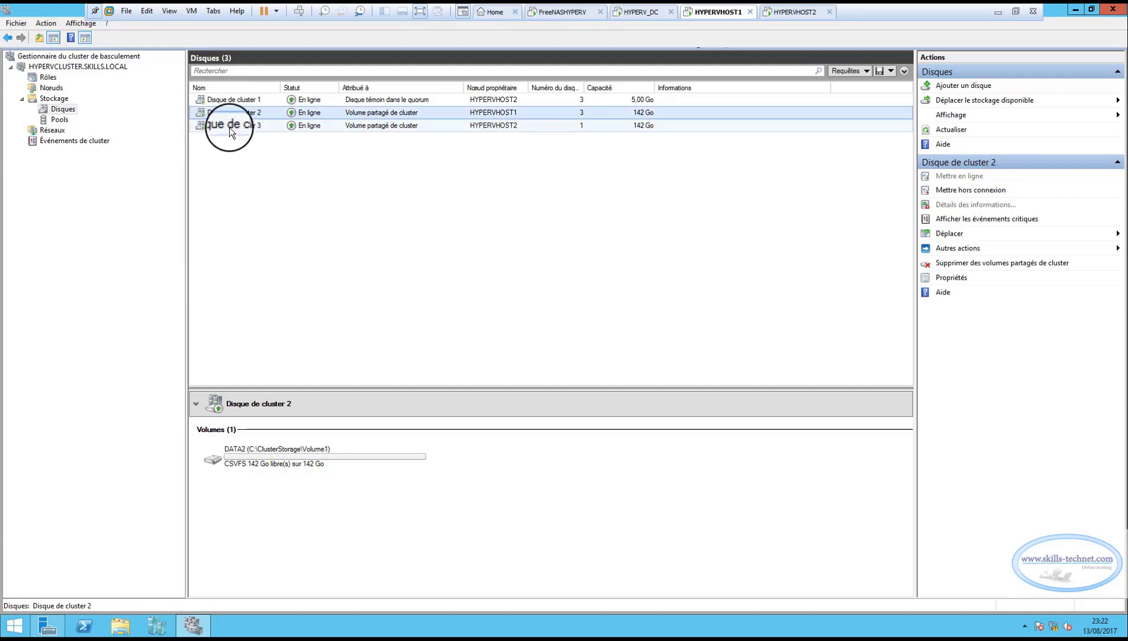
left_click(229, 127)
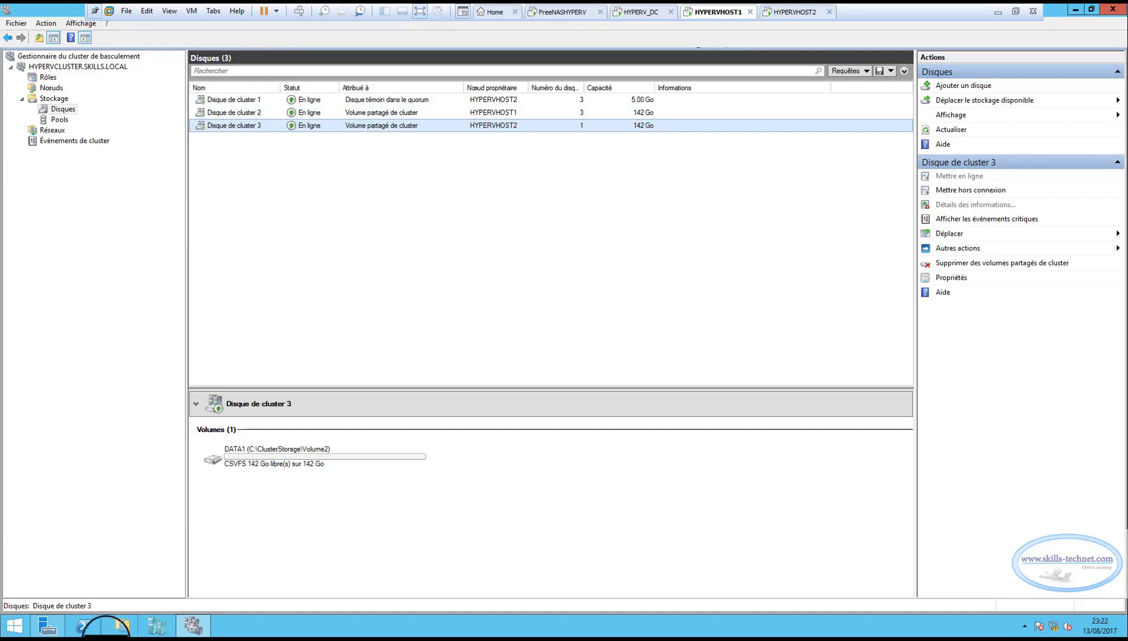
Inspect Volume1 and Volume2 in C:\ClusterStorage on HYPERVHOST1 in File Explorer, and close the window.
left_click(120, 626)
double_click(383, 288)
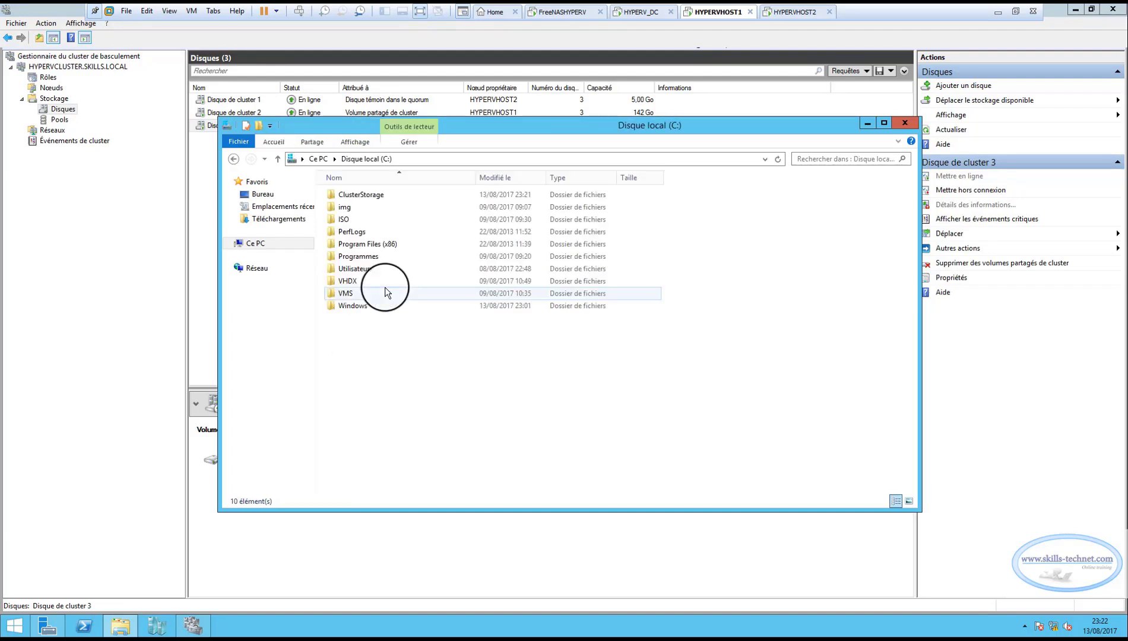
left_click(347, 193)
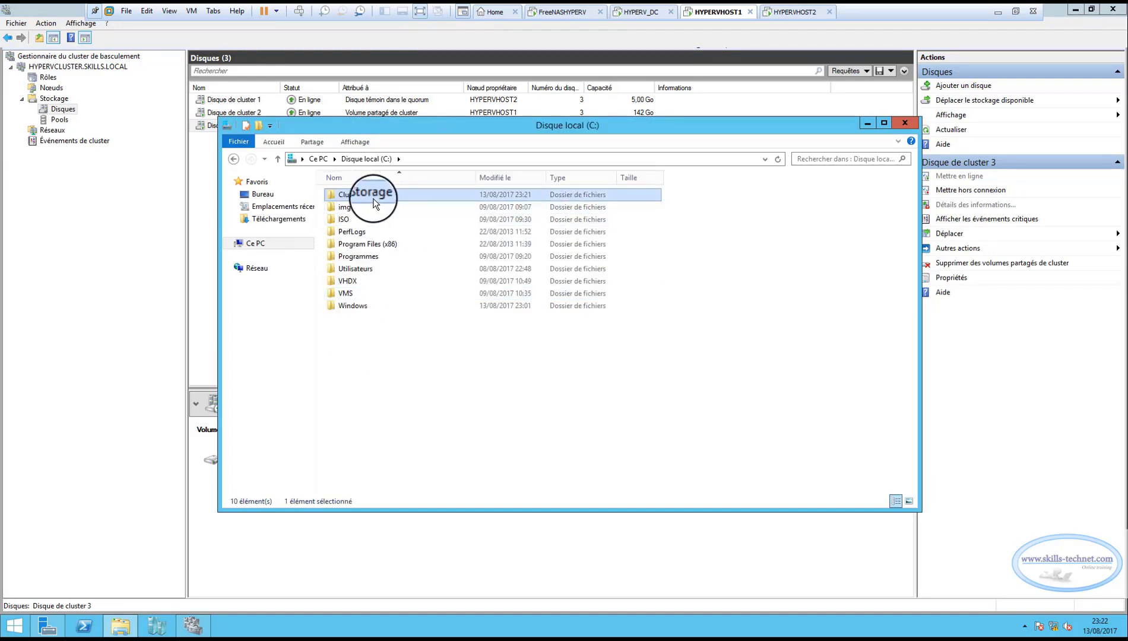
double_click(360, 194)
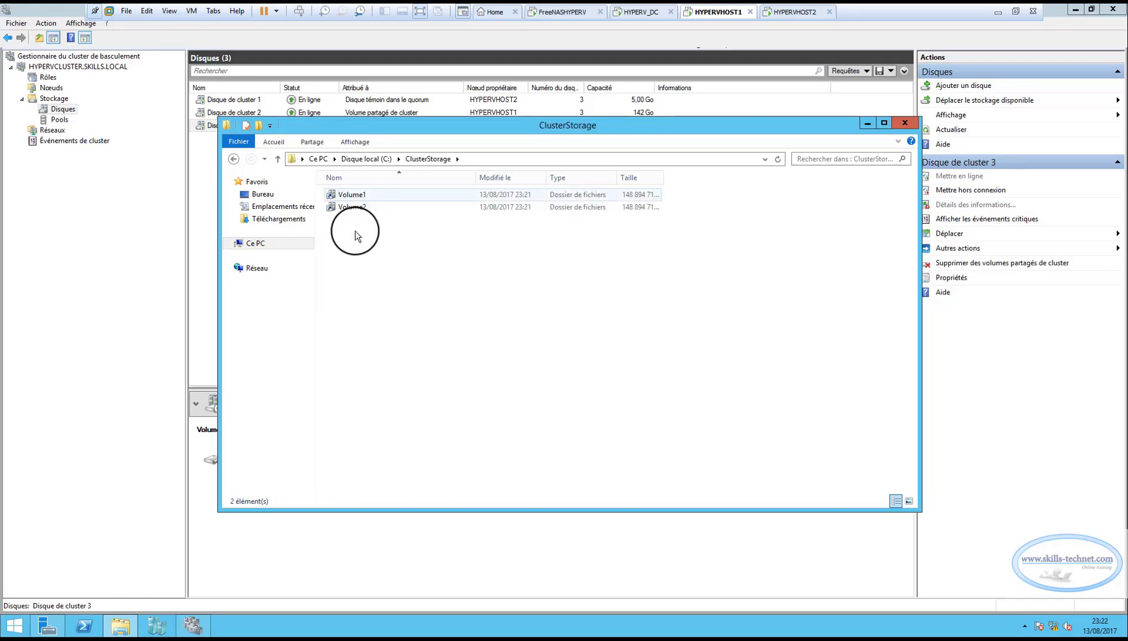
double_click(353, 195)
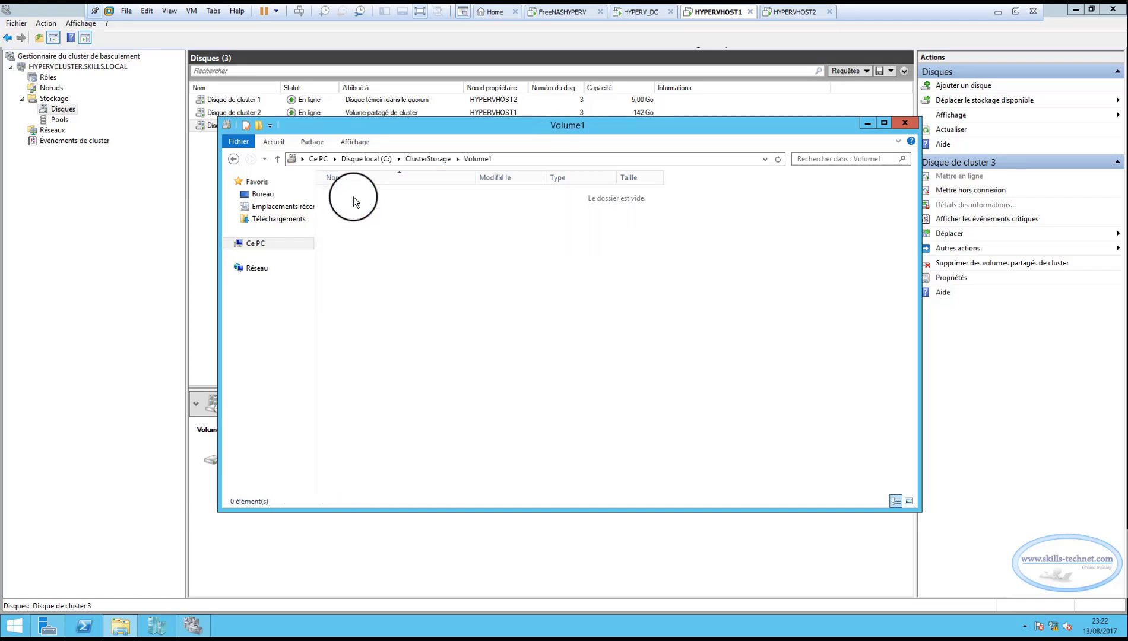
left_click(237, 160)
double_click(356, 213)
left_click(904, 123)
Switch to the HYPERVHOST2 machine, inspect Volume1 and Volume2 in its C:\ClusterStorage folder, and close File Explorer.
left_click(809, 12)
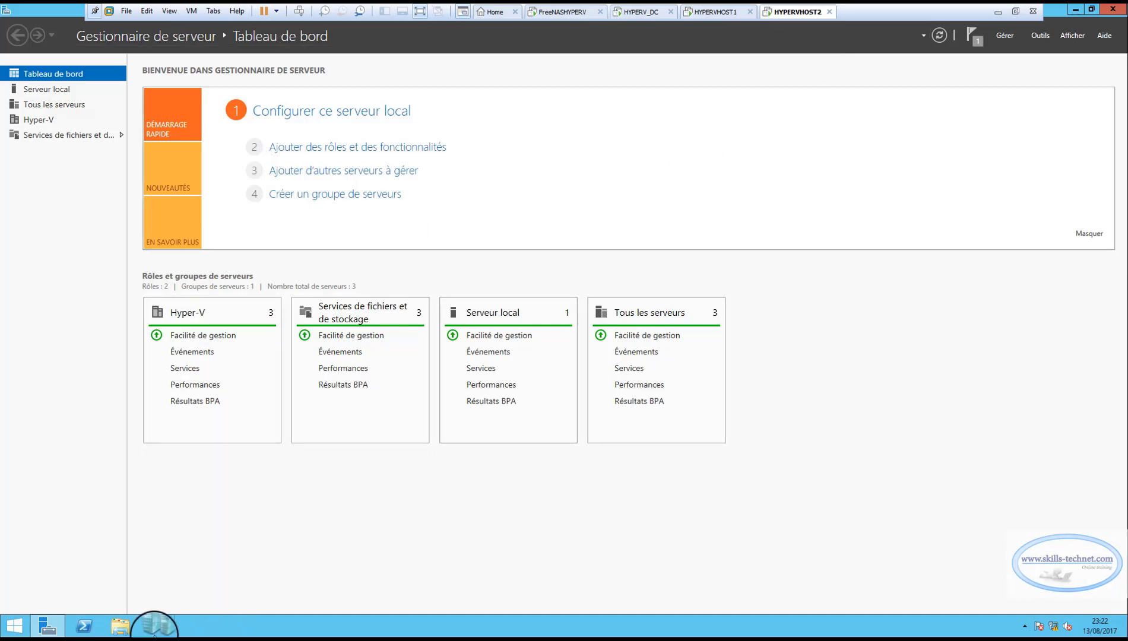
left_click(125, 630)
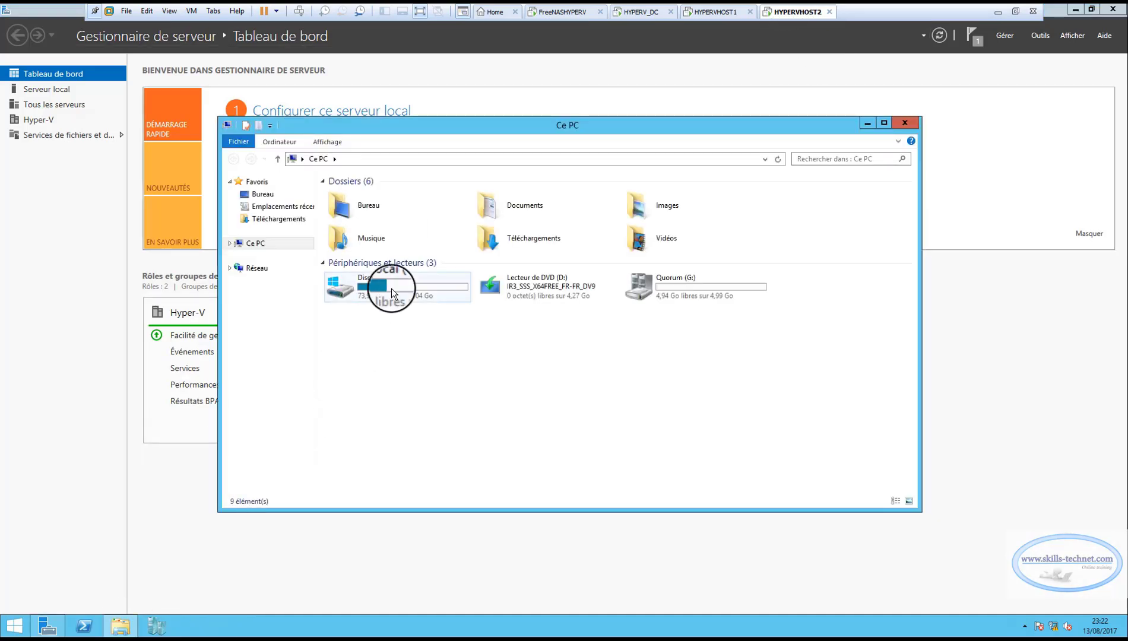
double_click(391, 289)
double_click(358, 194)
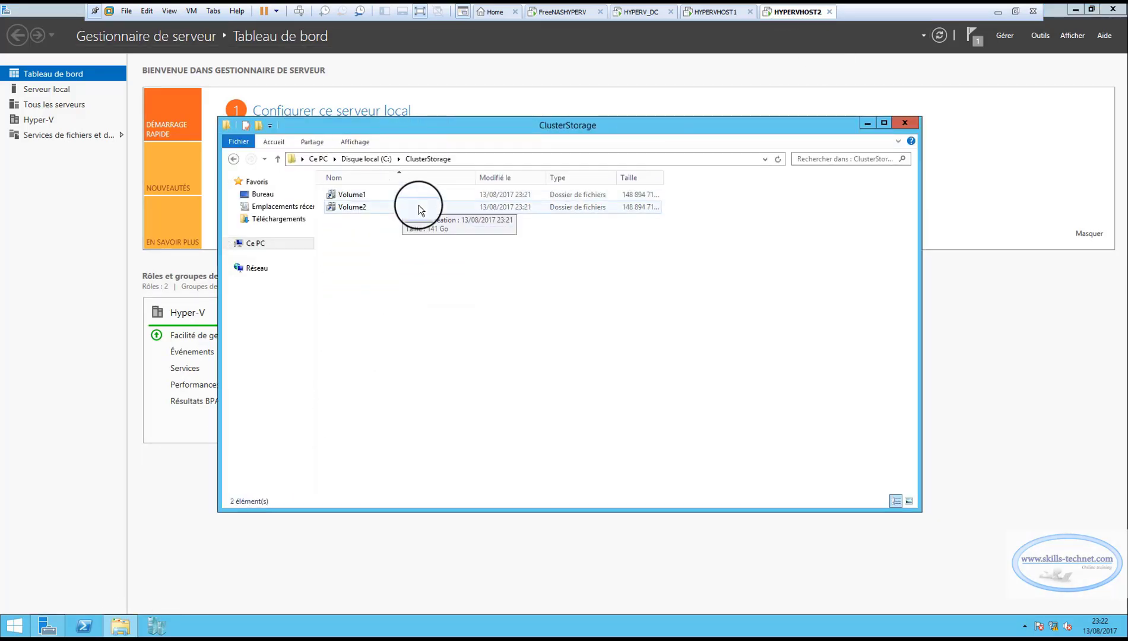
double_click(354, 196)
left_click(234, 159)
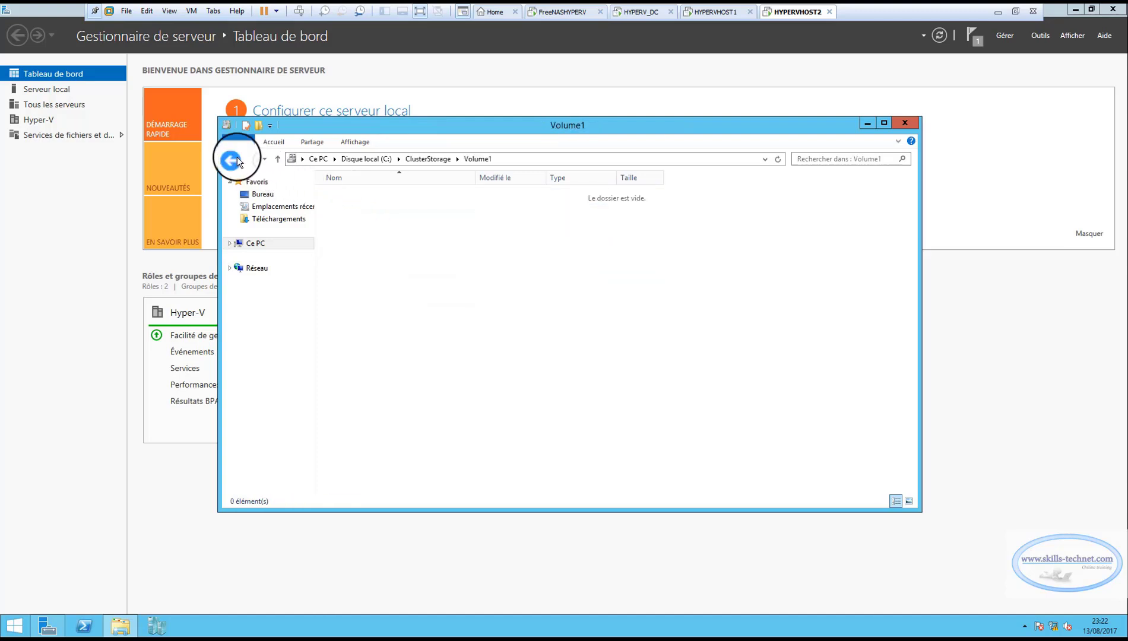
double_click(363, 208)
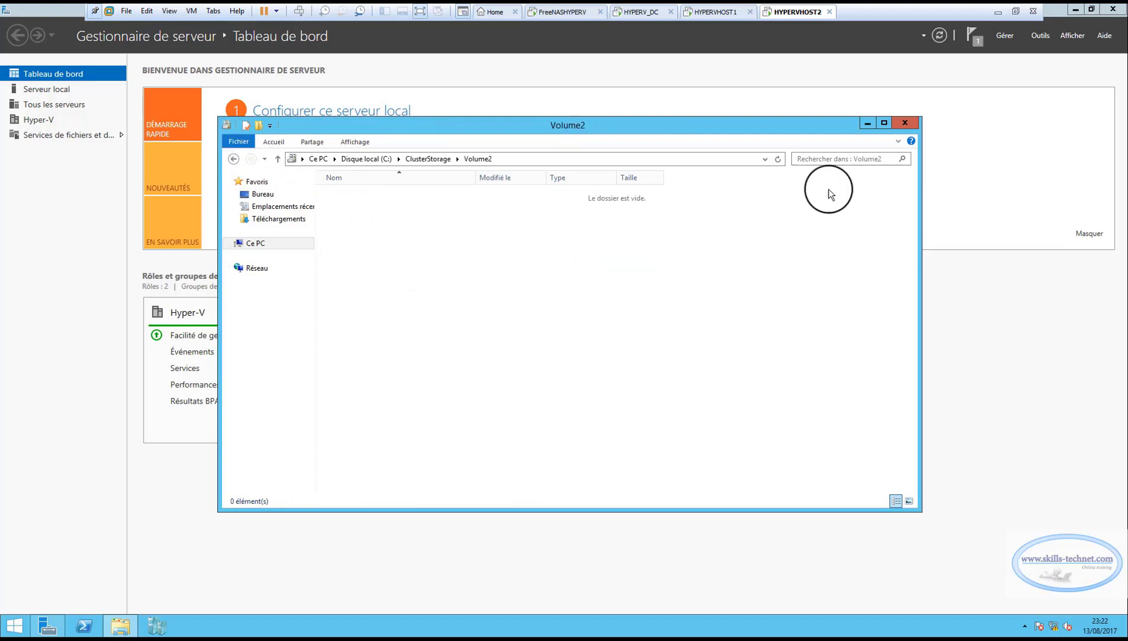
left_click(905, 122)
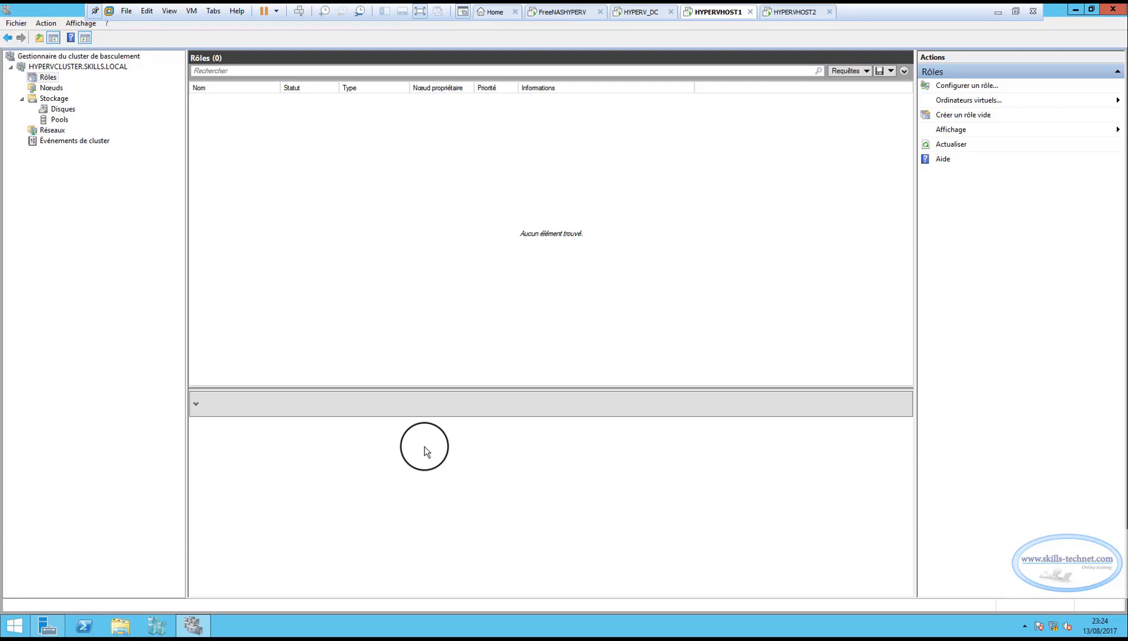
Switch to Hyper-V Manager on HYPERVHOST1 and examine the virtual machines HOST1VM1 and HOST1VM2.
left_click(157, 625)
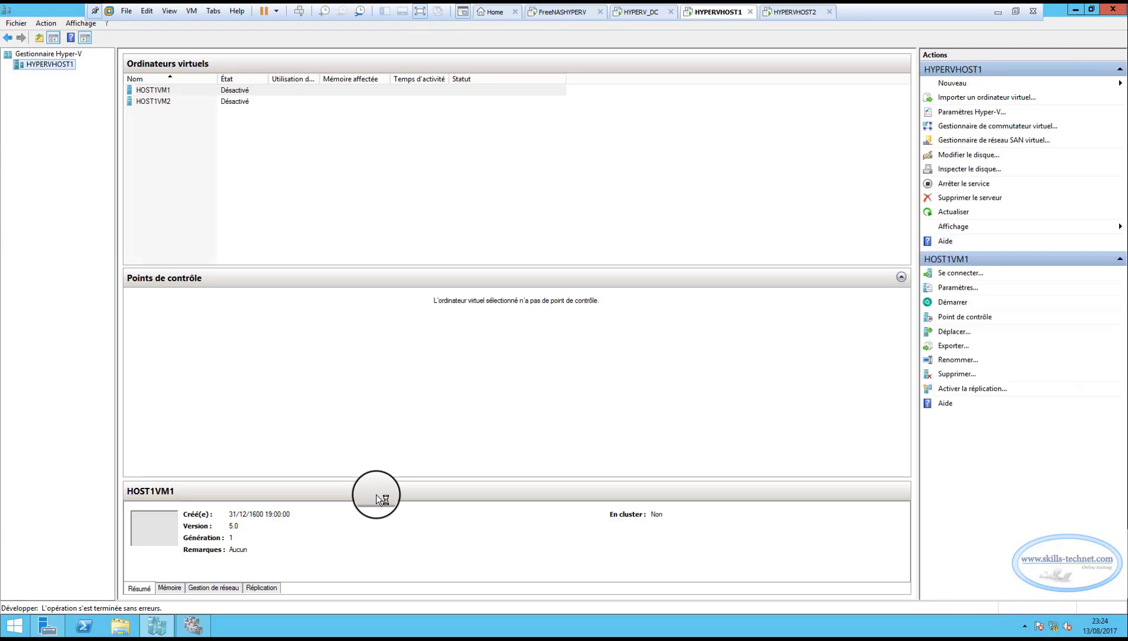
left_click(149, 93)
left_click(150, 102)
left_click(161, 89)
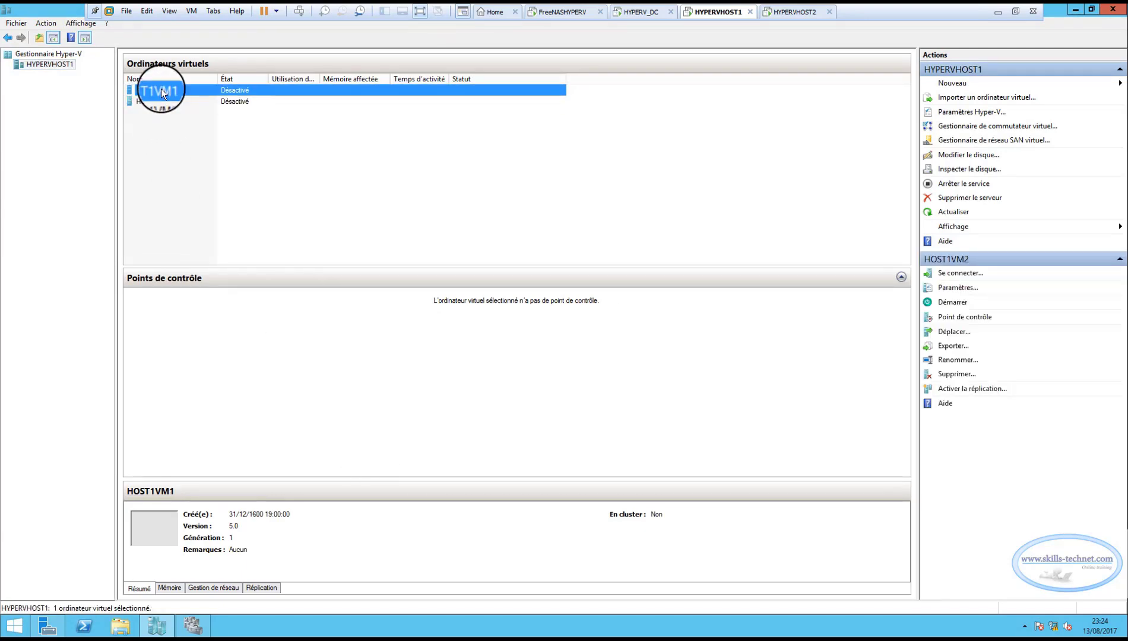
left_click(162, 100)
left_click(164, 92)
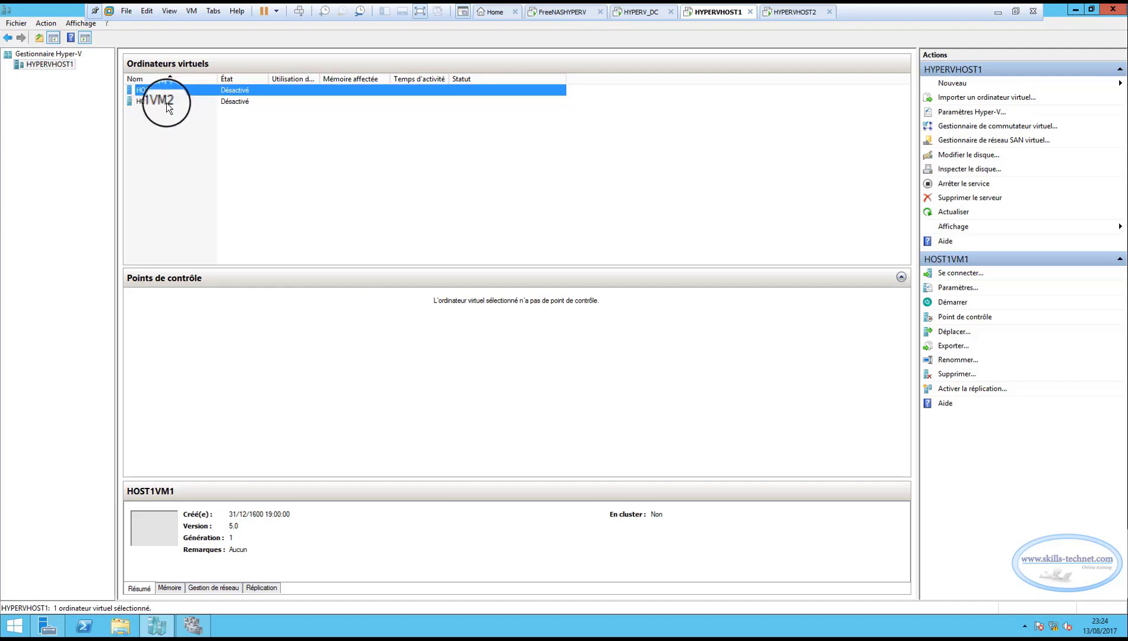
left_click(167, 102)
left_click(171, 89)
left_click(169, 100)
left_click(169, 91)
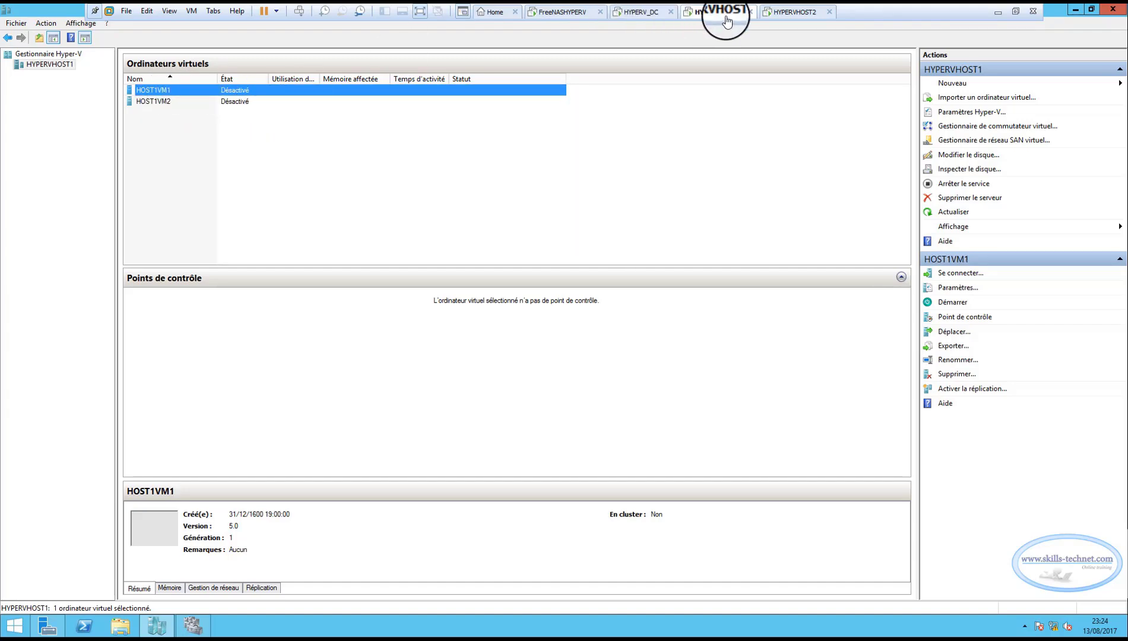
Switch to HYPERVHOST2 and examine the virtual machines HOST2VM1 and HOST2VM2 in its Hyper-V Manager.
left_click(790, 12)
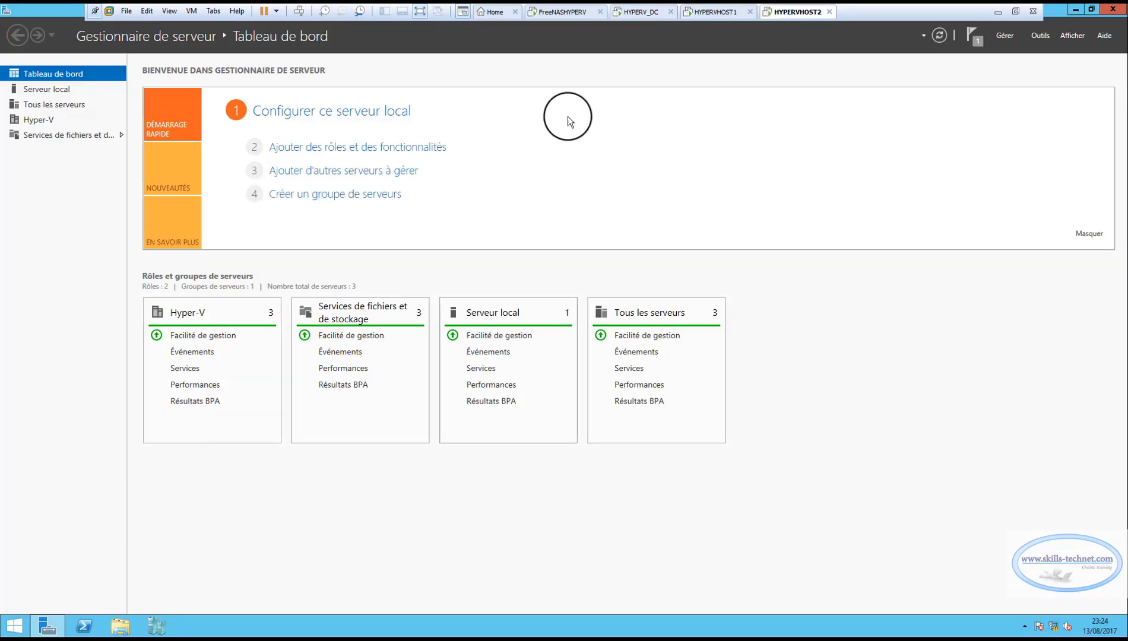
left_click(1122, 16)
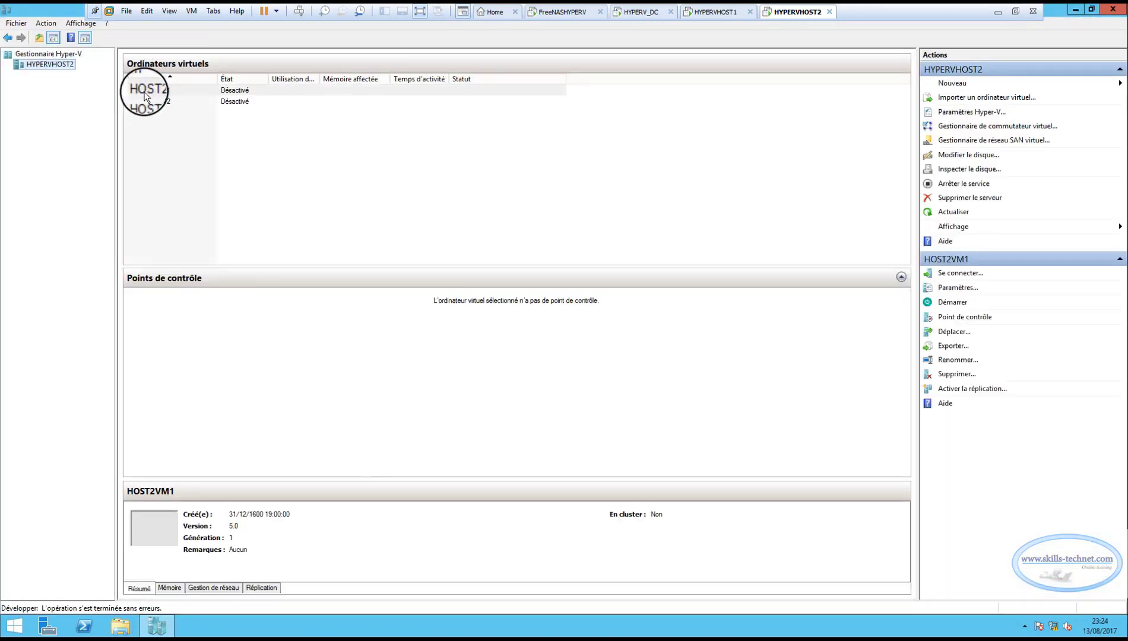
left_click(151, 91)
left_click(155, 101)
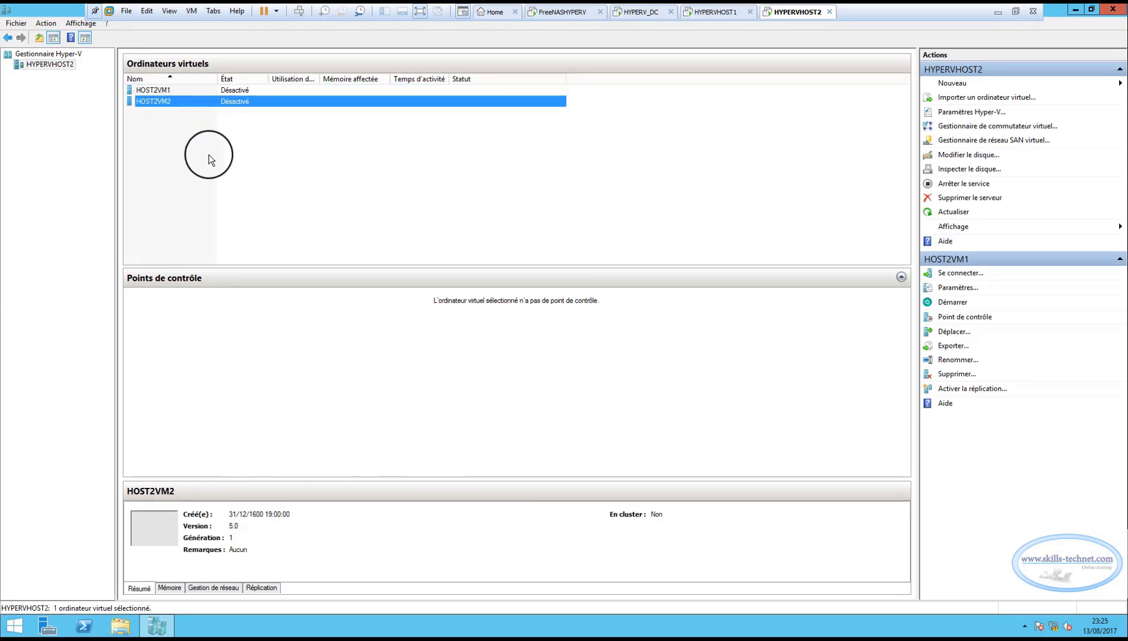
left_click(152, 90)
left_click(153, 101)
left_click(153, 91)
left_click(157, 101)
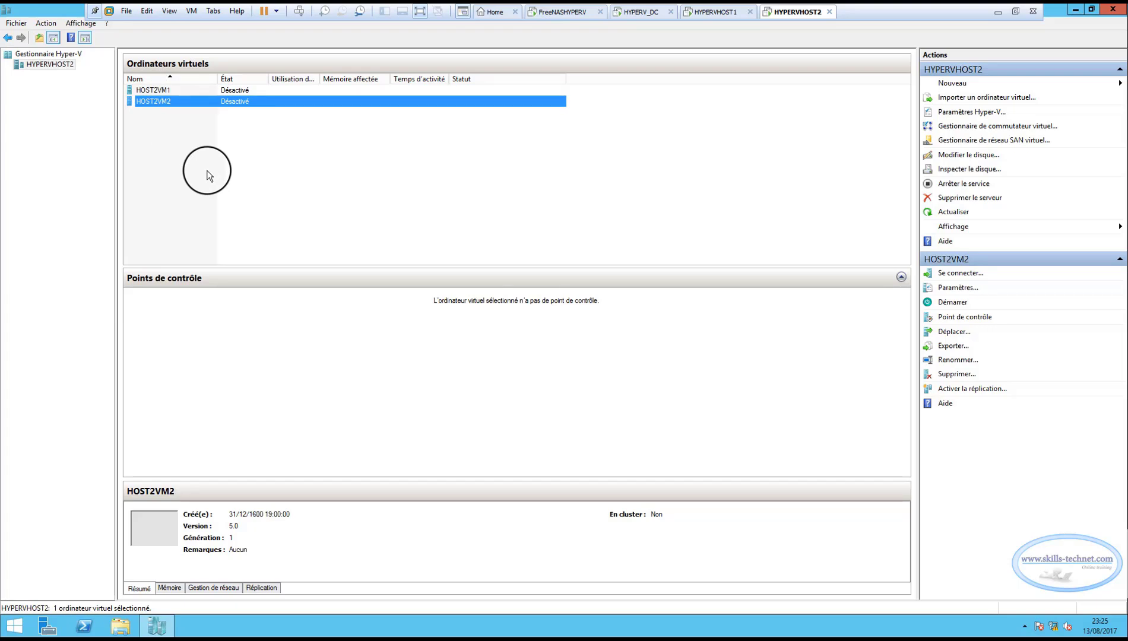
Switch to Failover Cluster Manager on HYPERVHOST1 and start configuring a highly available role of the type Ordinateur virtuel.
left_click(730, 12)
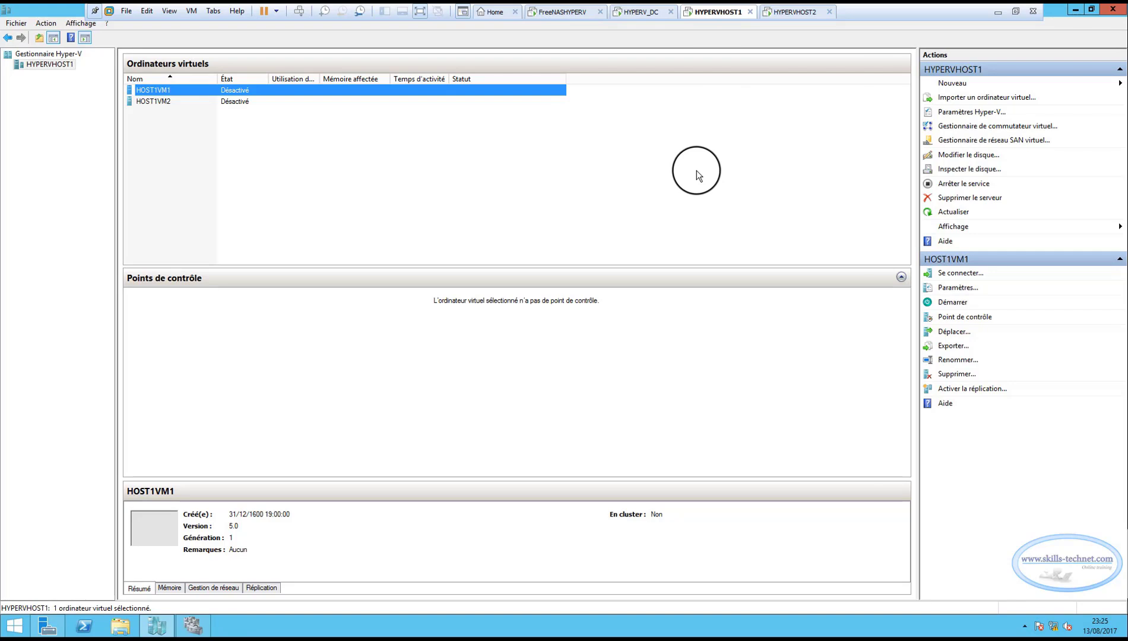
left_click(193, 626)
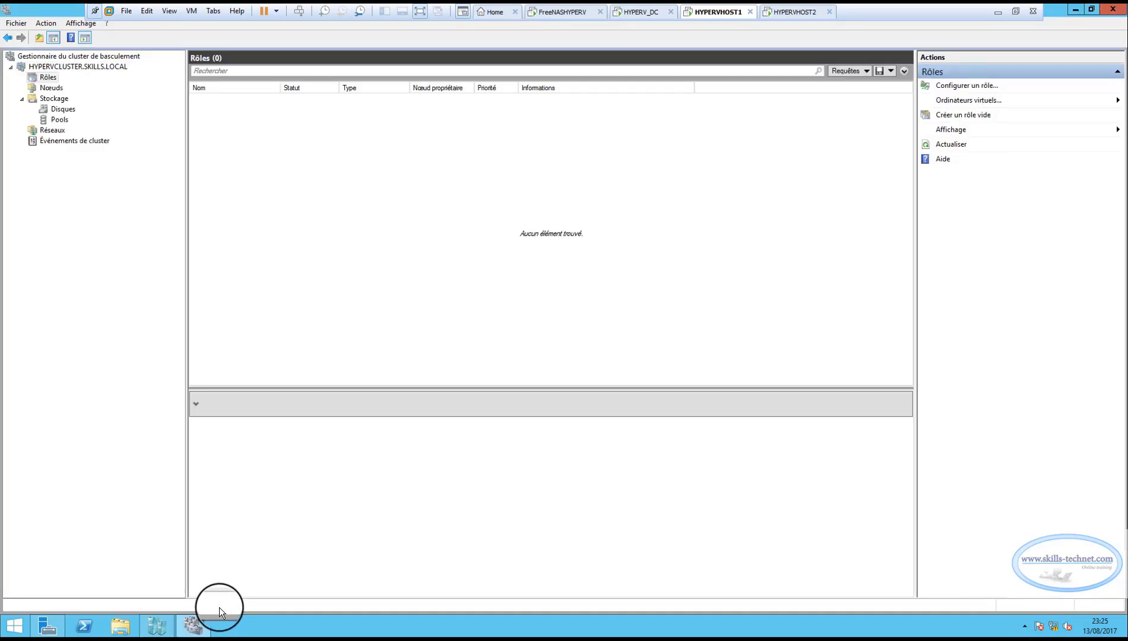
right_click(46, 76)
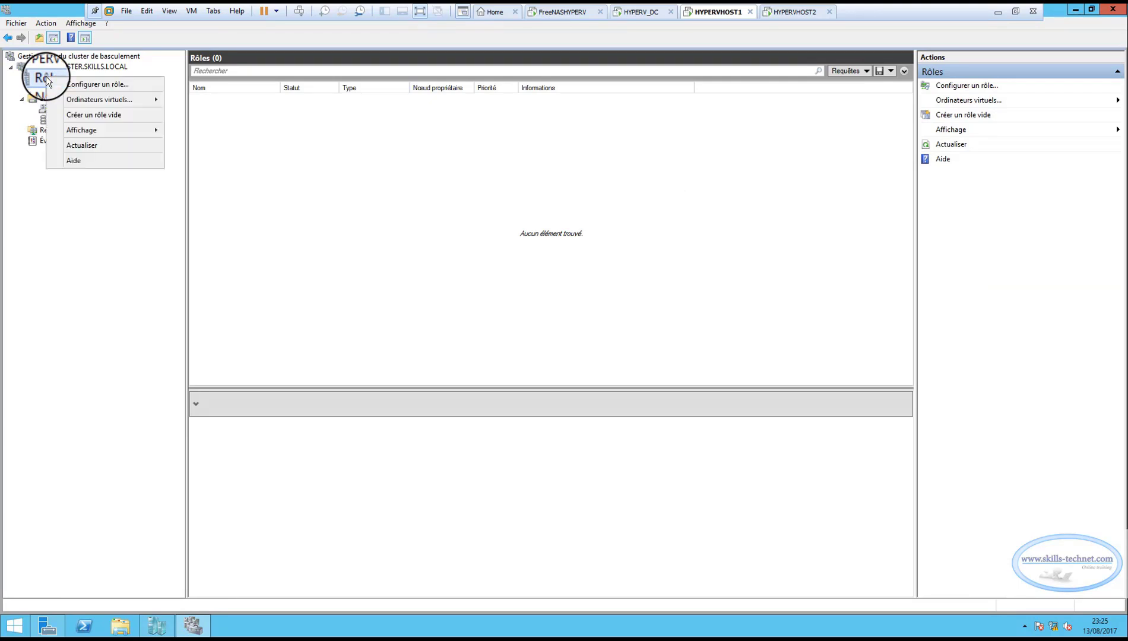
left_click(98, 83)
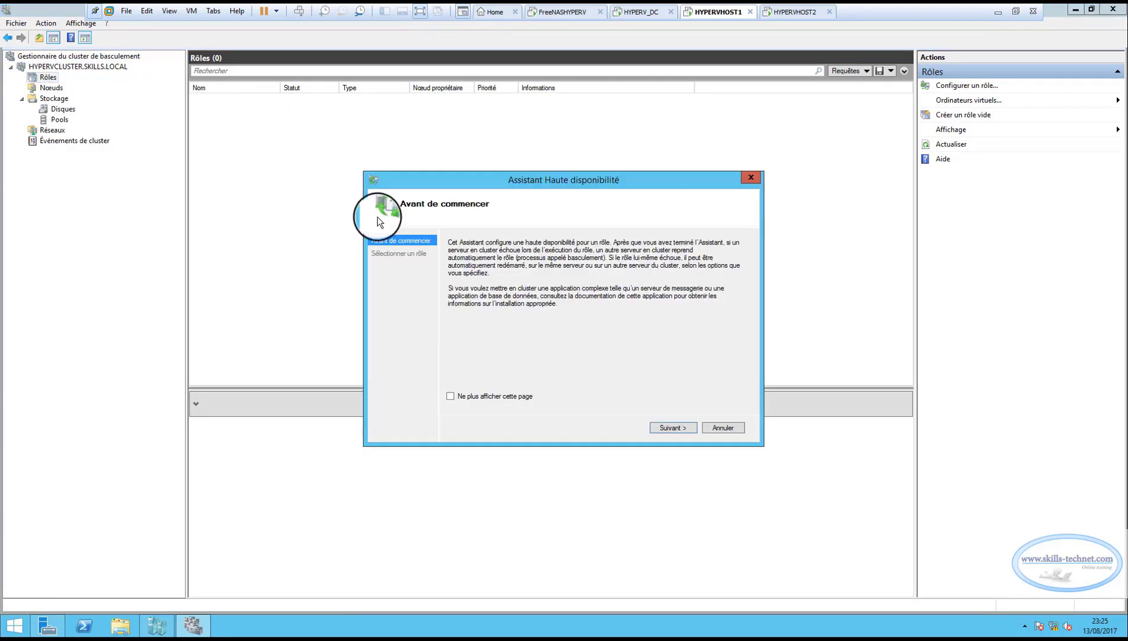
left_click(683, 426)
mouse_move(618, 296)
left_mouse_down()
mouse_move(618, 333)
mouse_move(620, 313)
left_mouse_up()
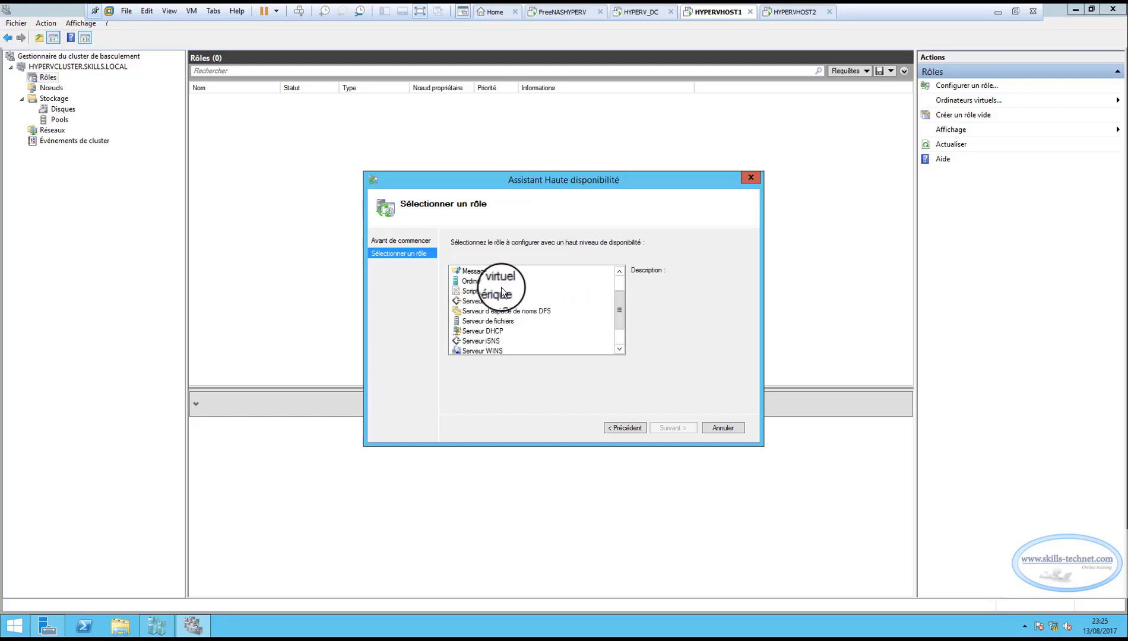
left_click(483, 283)
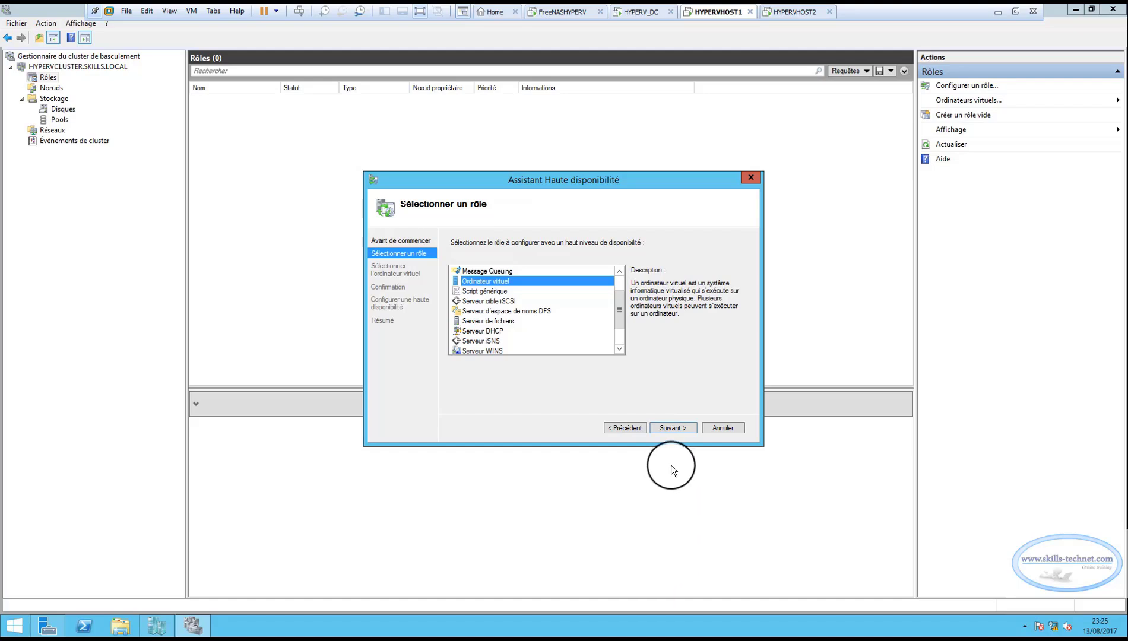
left_click(675, 427)
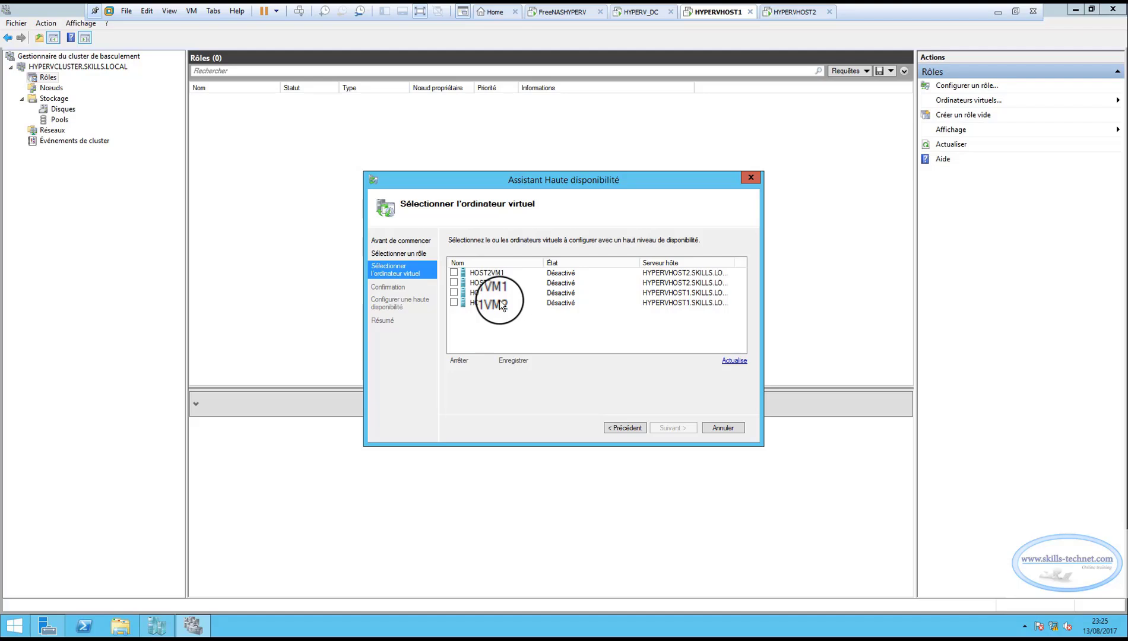
Include HOST2VM1, HOST2VM2, HOST1VM1 and HOST1VM2 in the high-availability configuration, confirm it and finish the wizard.
left_click(454, 273)
left_click(454, 282)
left_click(454, 293)
left_click(454, 303)
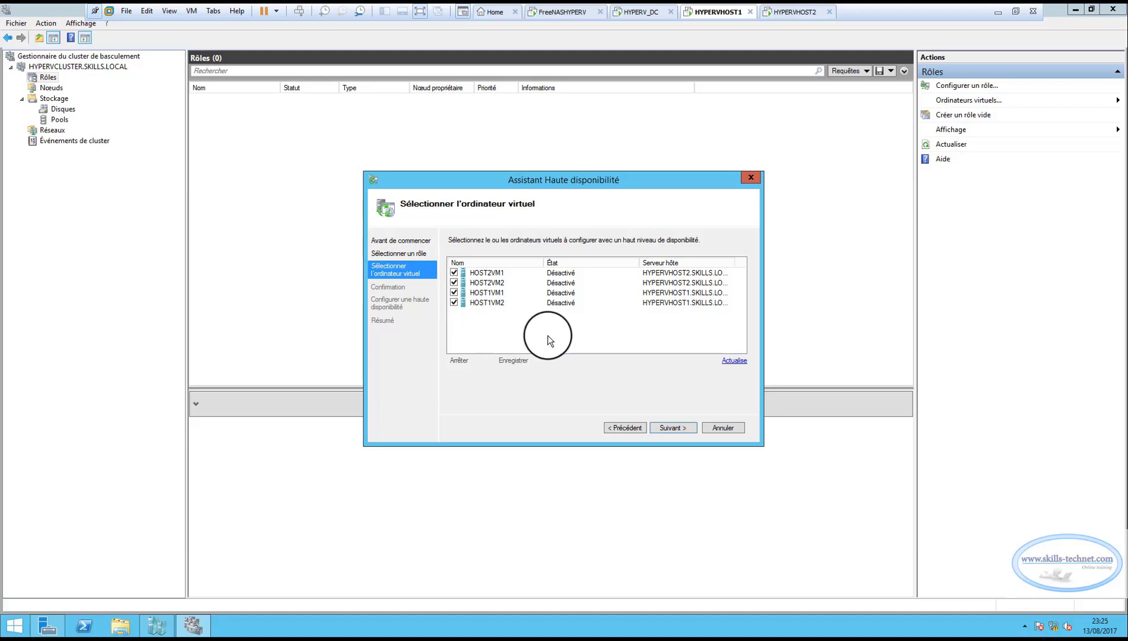
left_click(670, 429)
left_click(668, 428)
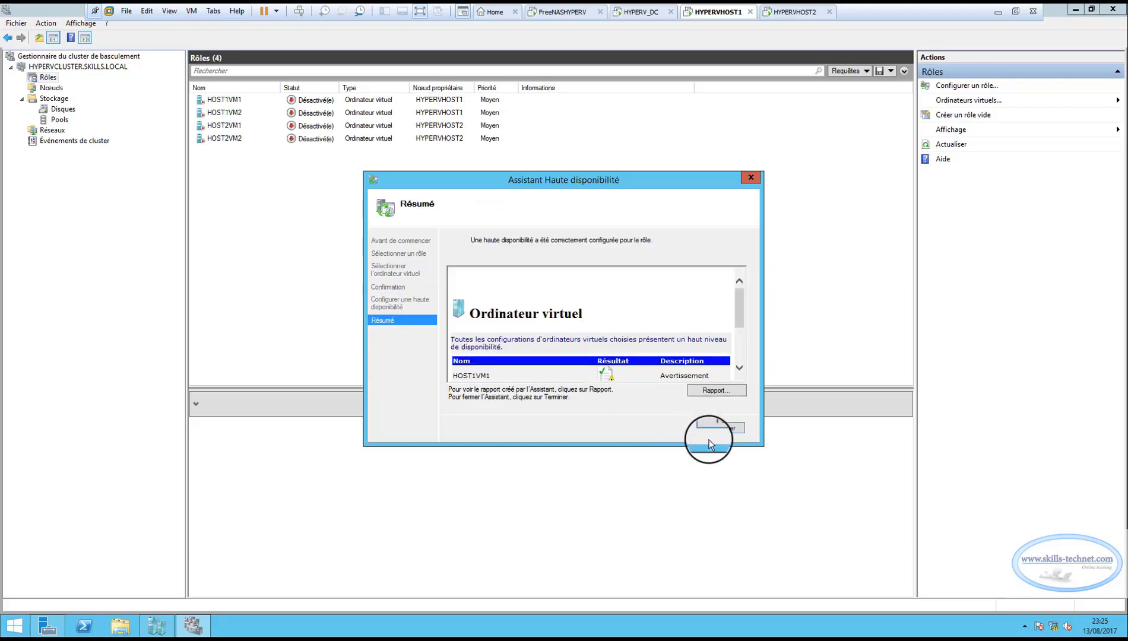
left_click(725, 427)
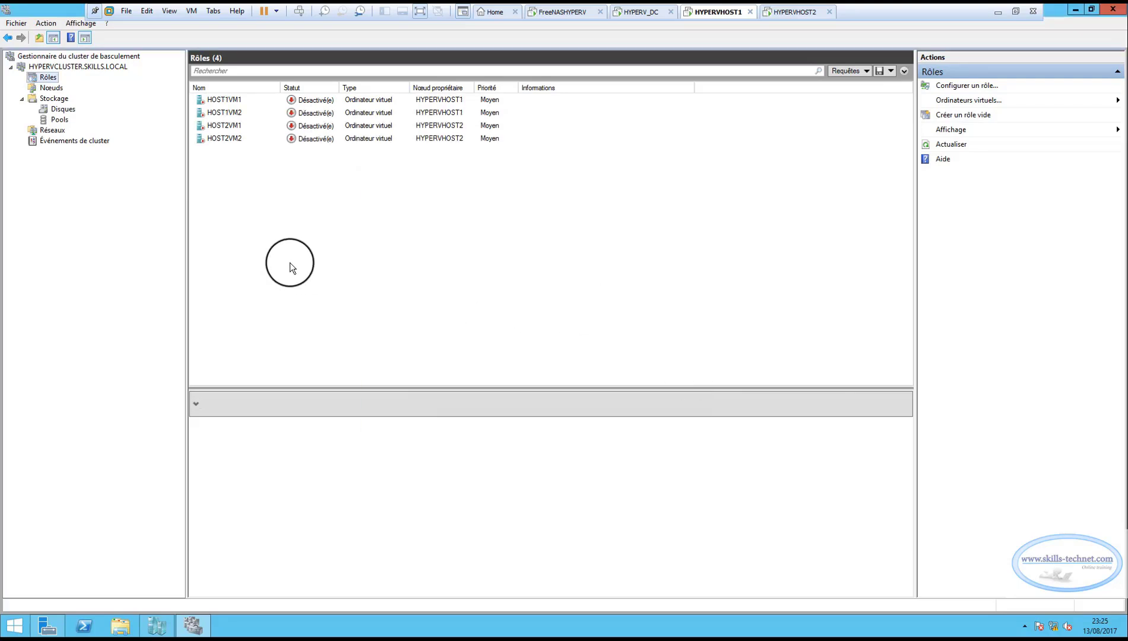
Examine the summary details of the four clustered virtual machine roles.
left_click(226, 100)
left_click(224, 109)
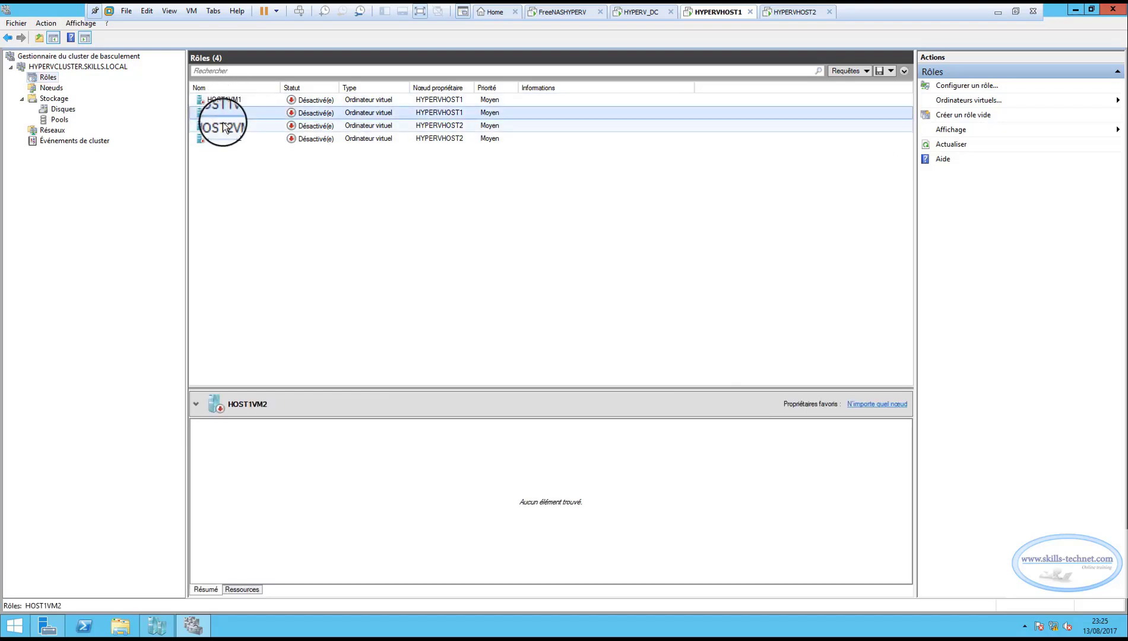
left_click(224, 122)
left_click(223, 135)
left_click(227, 125)
left_click(232, 100)
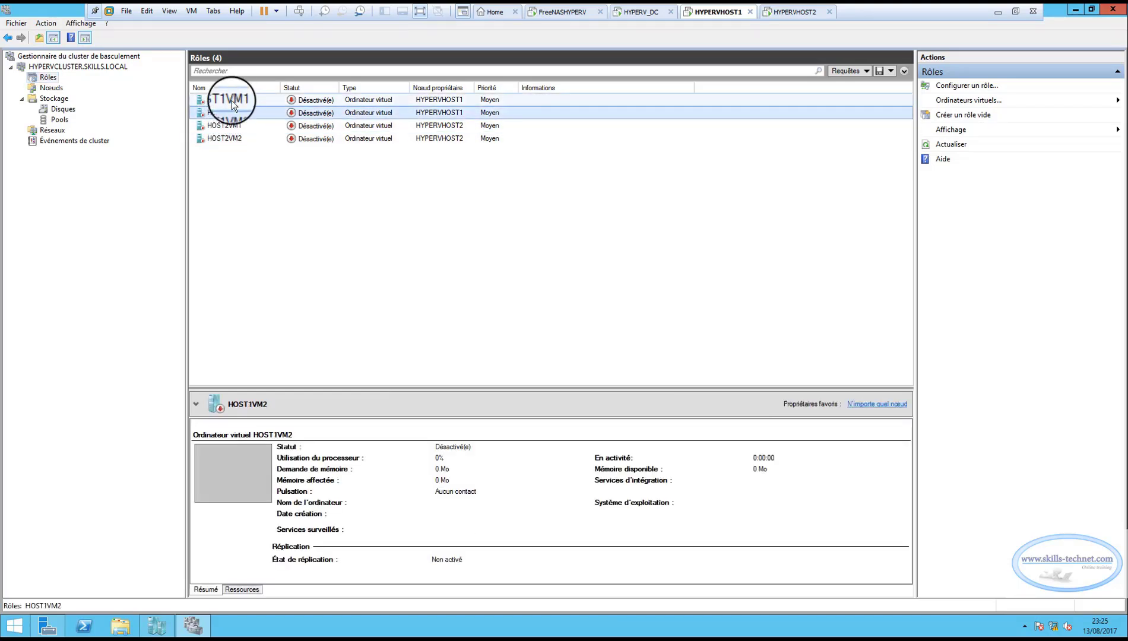
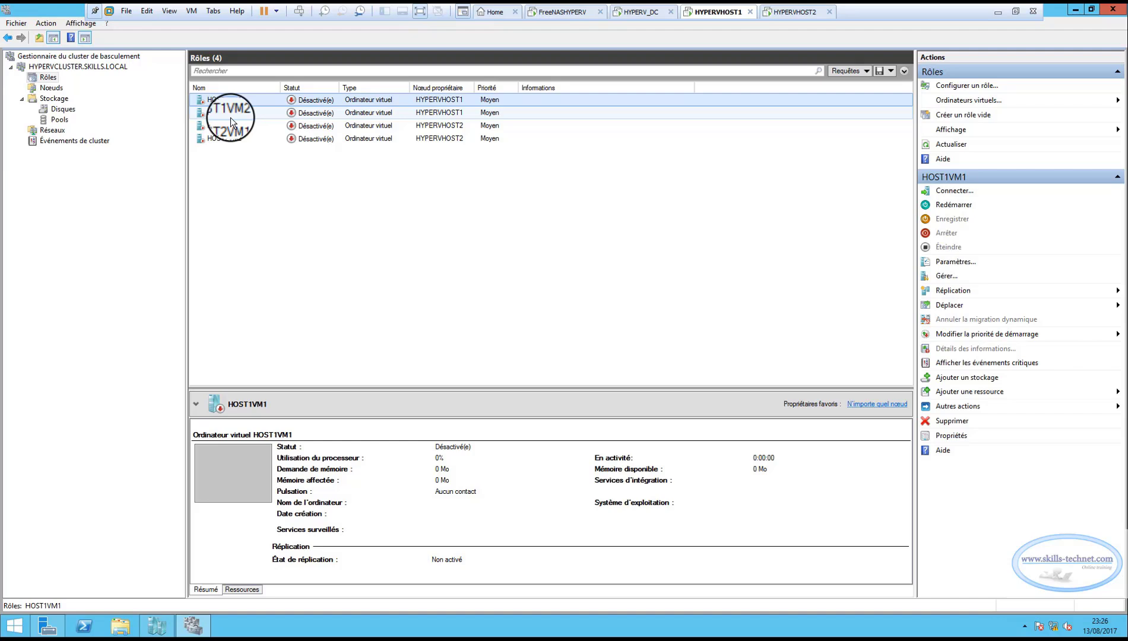
Check the contents of the ClusterStorage folder on the local disk C: of HYPERVHOST1.
left_click(131, 628)
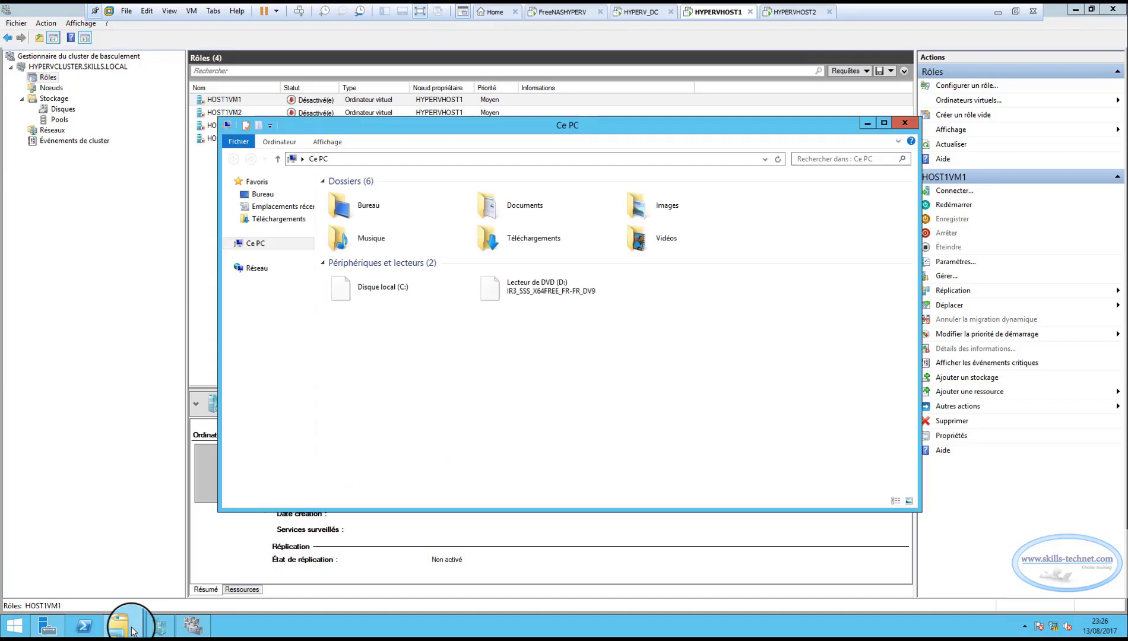
double_click(385, 284)
double_click(364, 196)
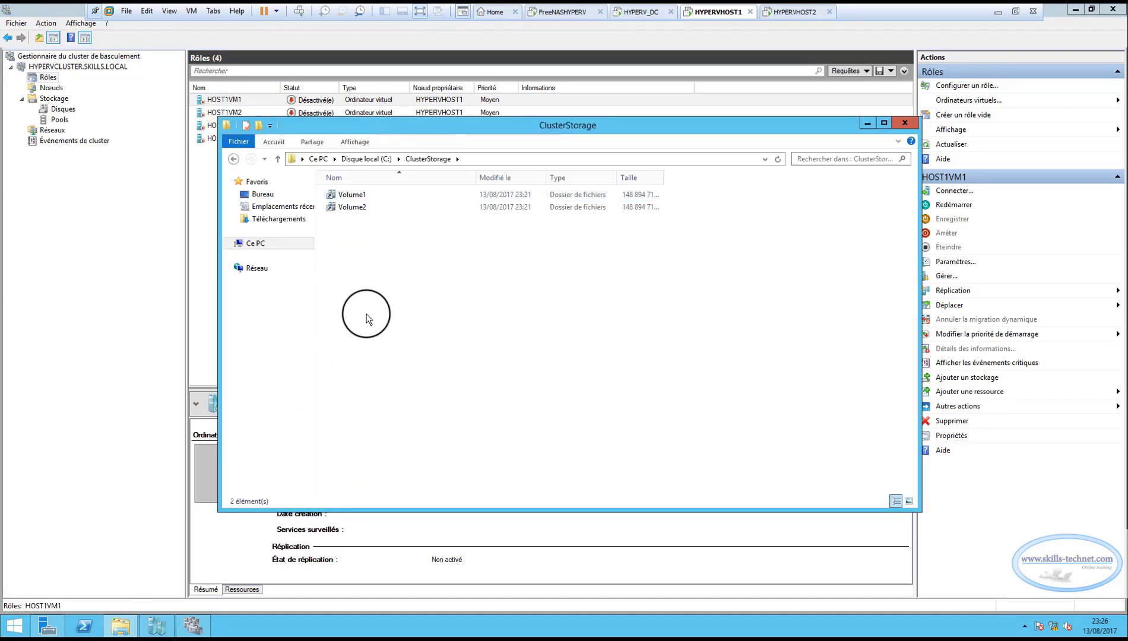
left_click(905, 120)
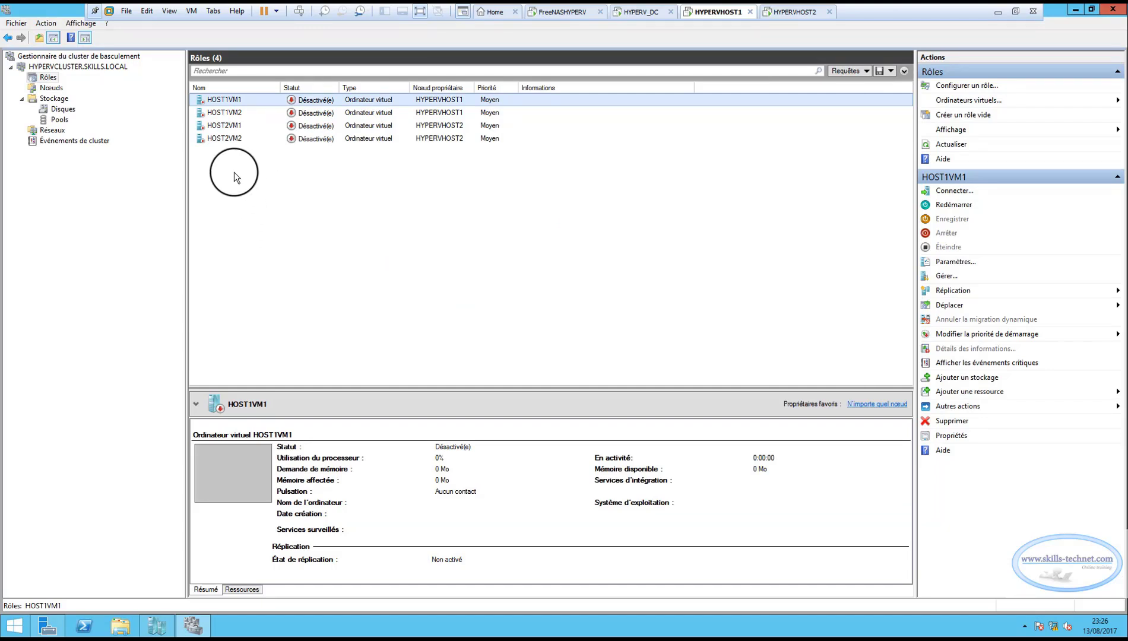
Review the clustered roles HOST1VM2, HOST2VM1 and HOST2VM2 in the roles list.
left_click(227, 114)
left_click(223, 126)
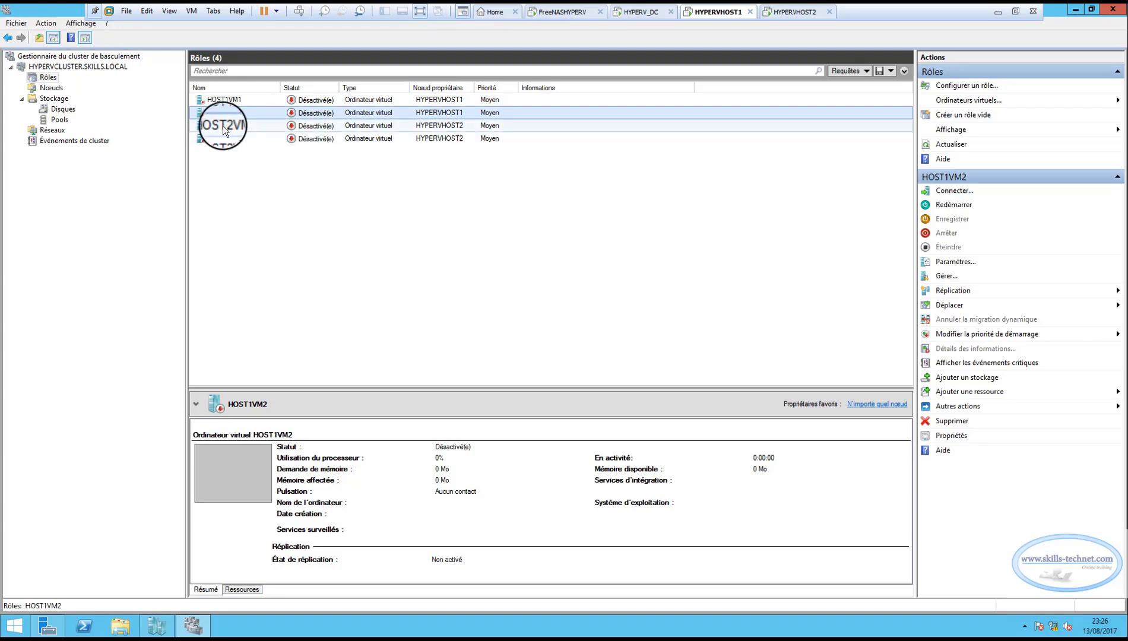
left_click(230, 137)
left_click(230, 126)
left_click(231, 139)
left_click(231, 127)
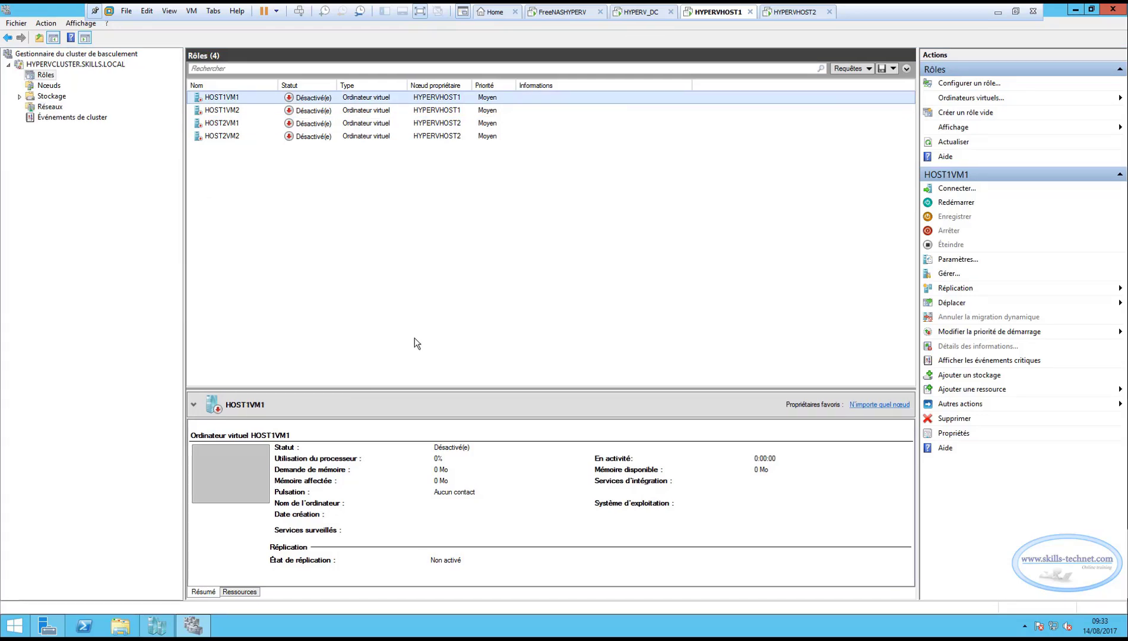
Inspect the HOST1VM1 and HOST1VM2 configuration folders inside C:\VMS on HYPERVHOST1.
left_click(122, 626)
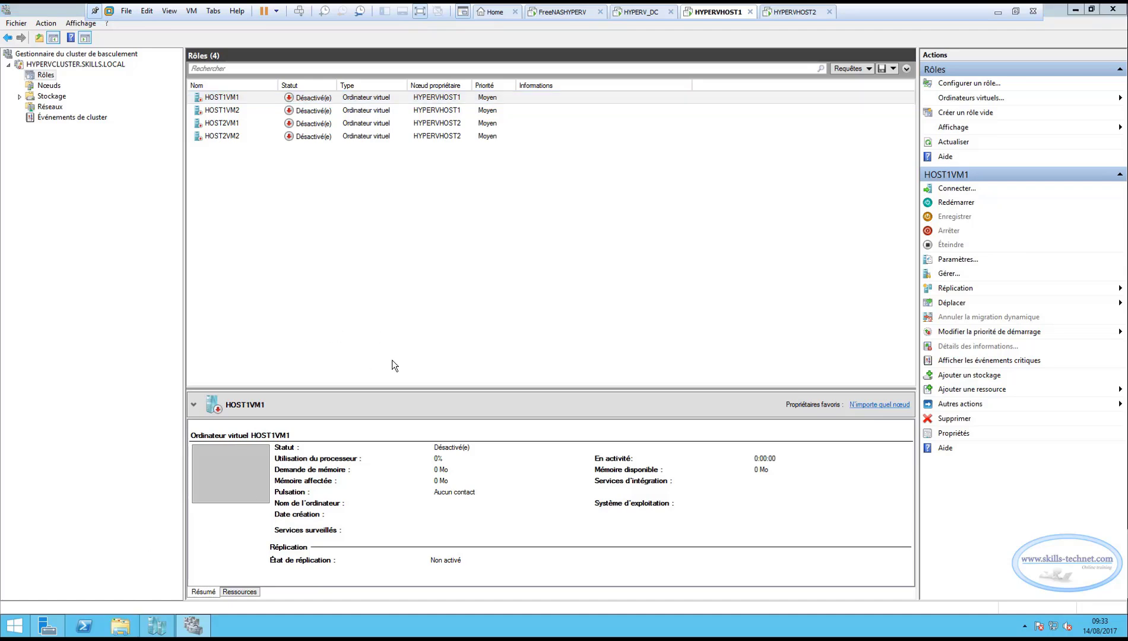
double_click(401, 307)
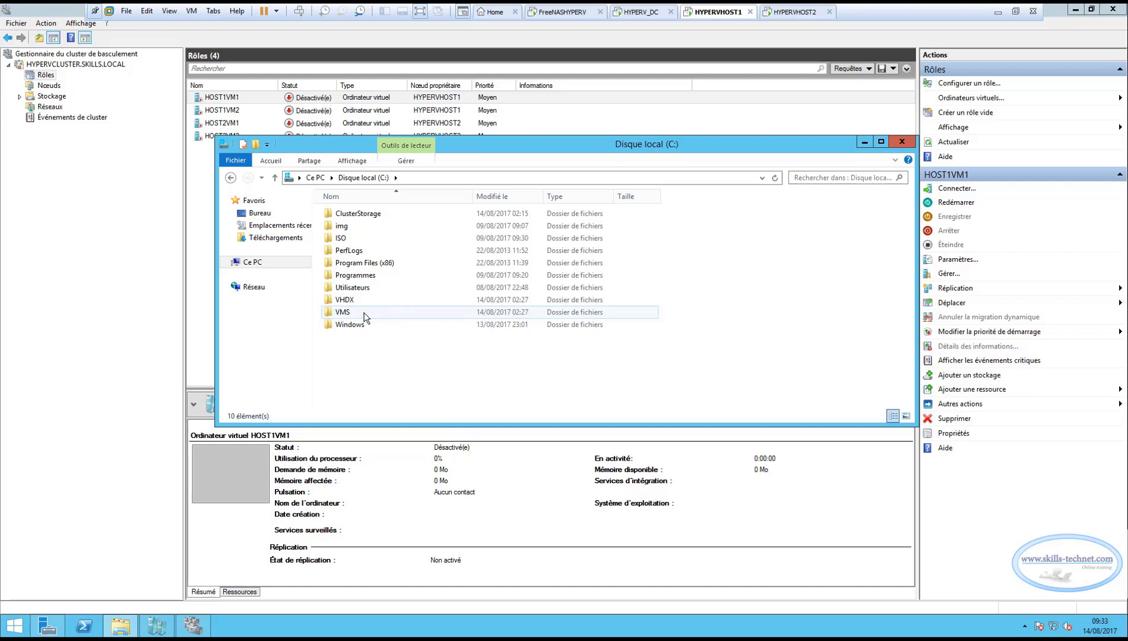
double_click(348, 313)
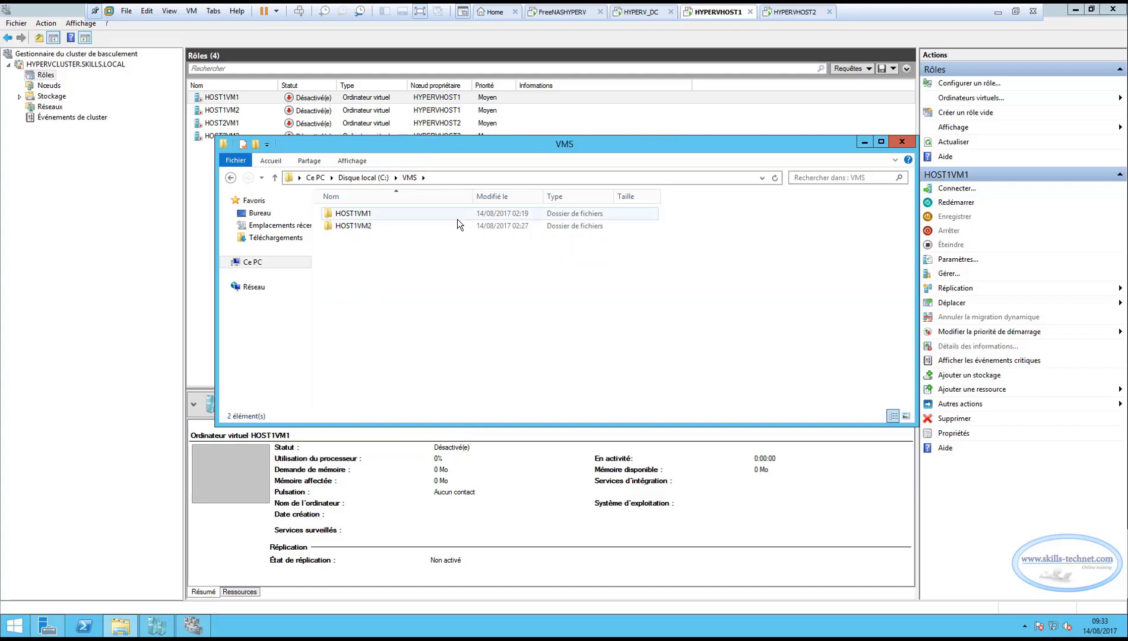
left_click(366, 218)
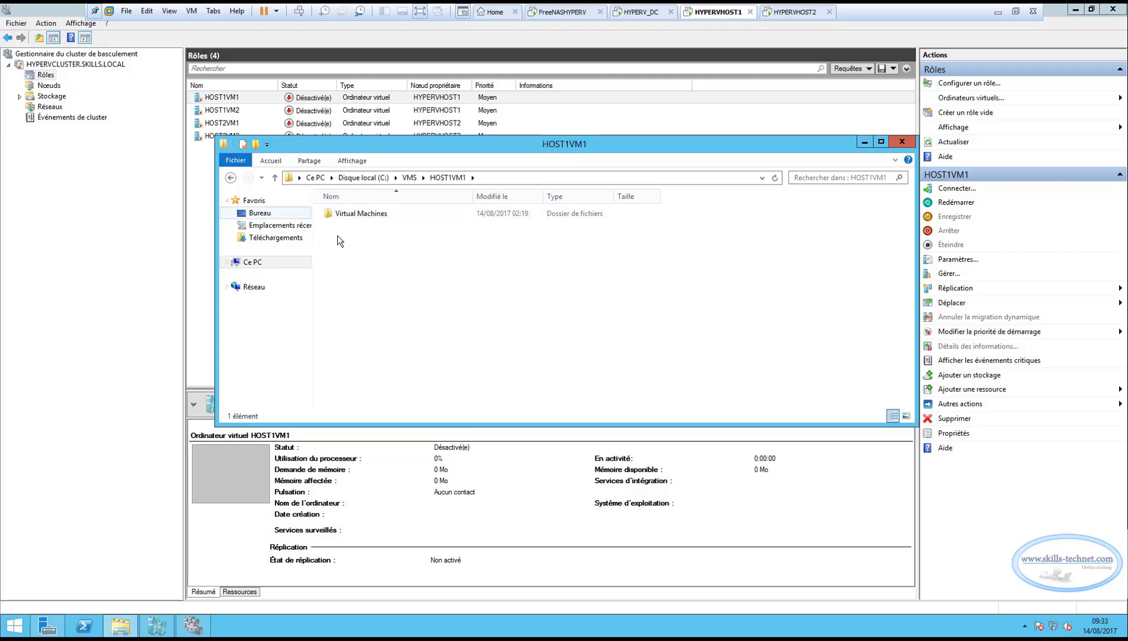
double_click(364, 215)
left_click(232, 178)
left_click(232, 178)
double_click(359, 227)
double_click(363, 214)
left_click(231, 178)
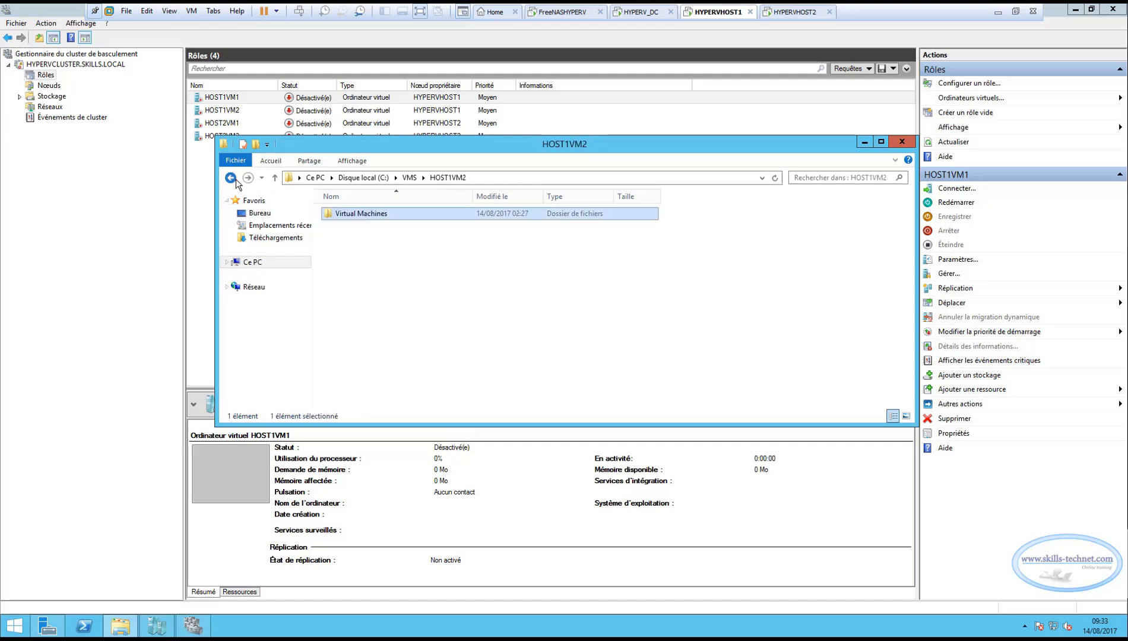
left_click(231, 178)
left_click(232, 177)
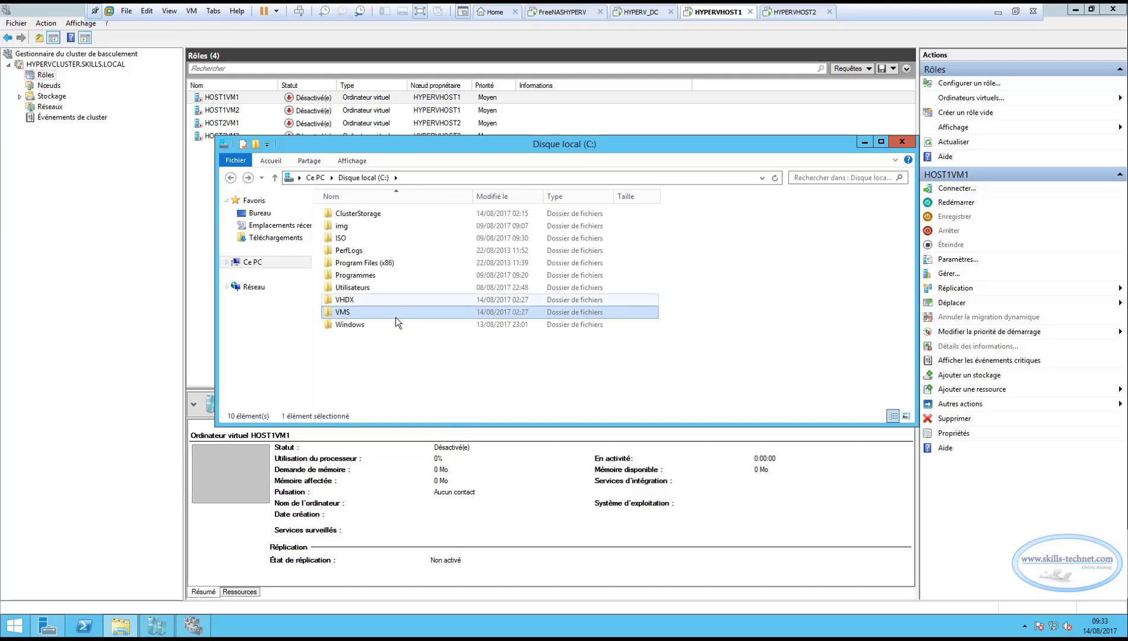
Inspect the virtual disk files HOST1VM1 and HOST1VM2 in the C:\VHDX folder of HYPERVHOST1.
double_click(345, 299)
left_click(353, 214)
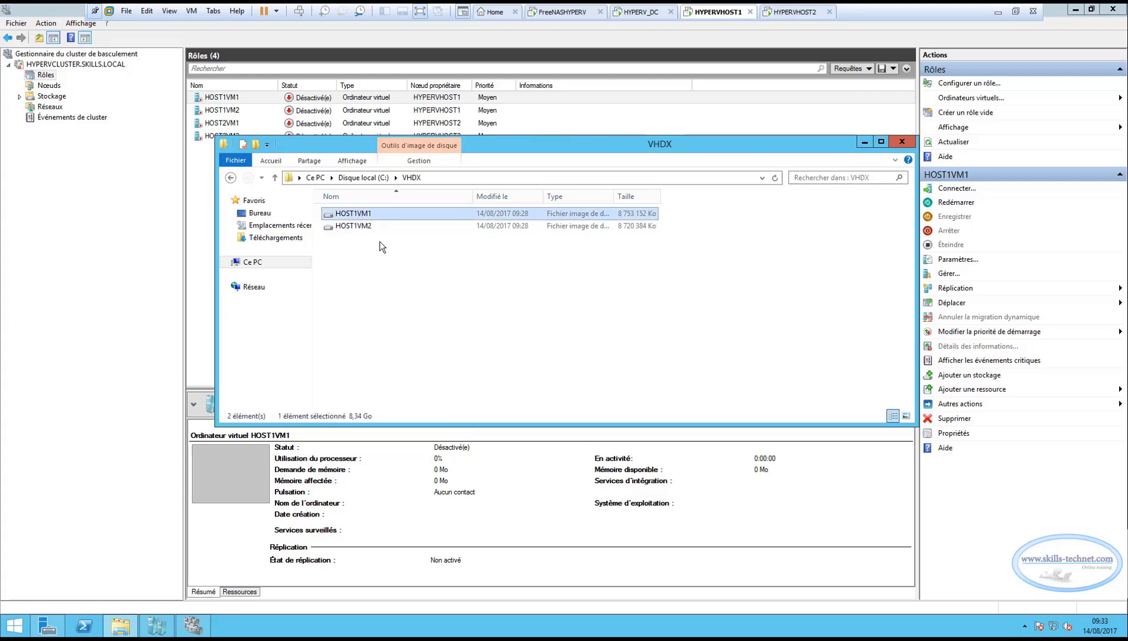
left_click(364, 226)
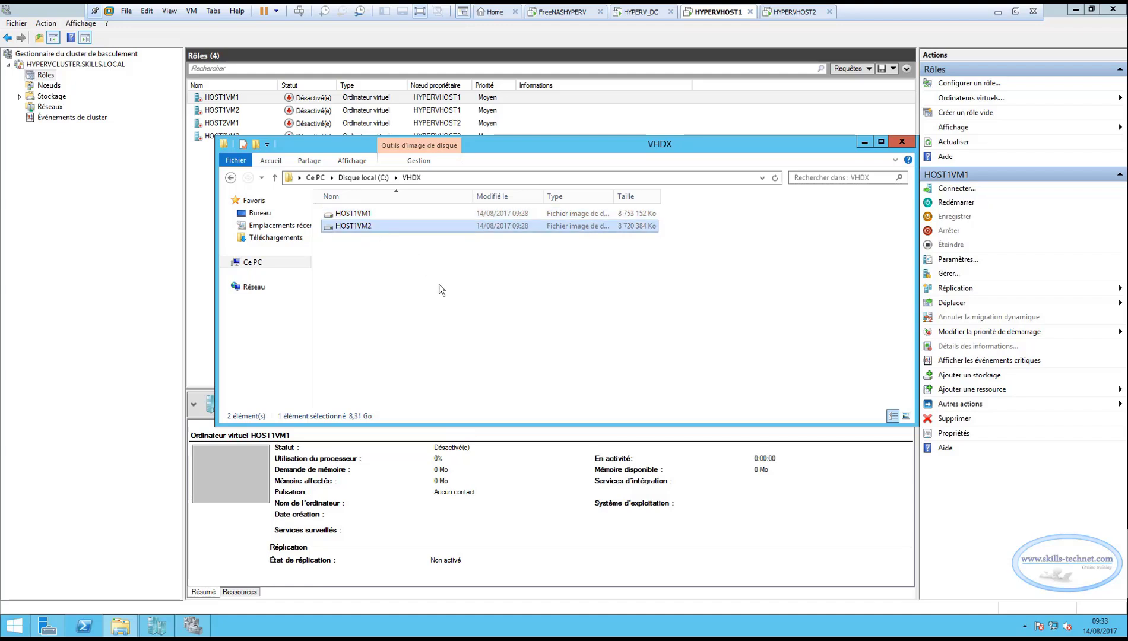
left_click(906, 142)
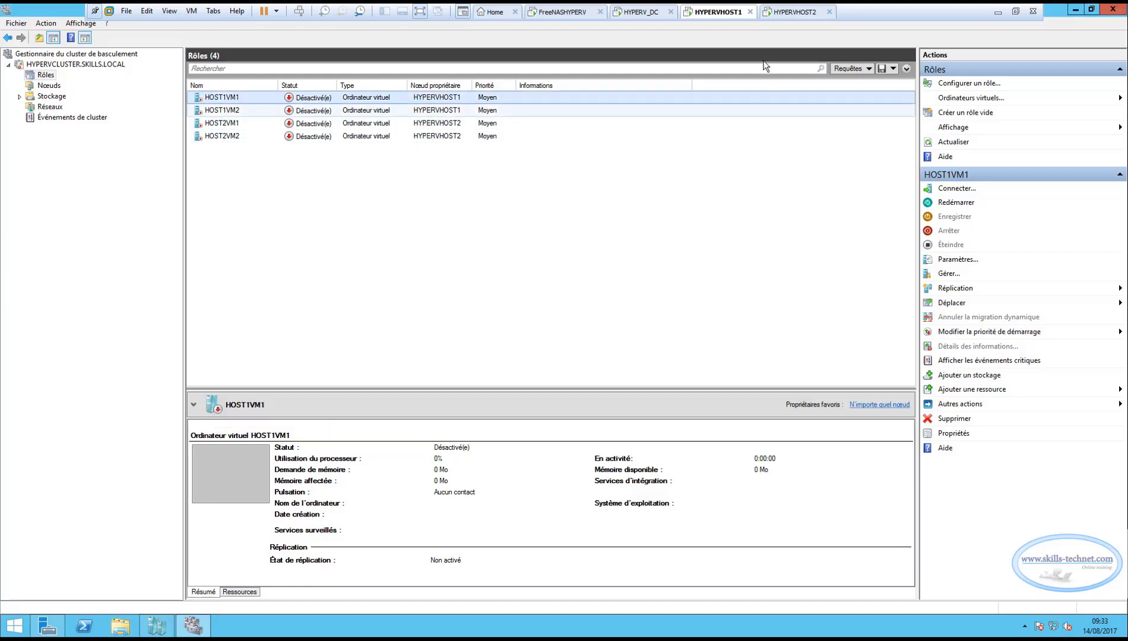
Switch to HYPERVHOST2 and inspect the virtual disk files in its C:\VHDX folder.
left_click(784, 13)
left_click(121, 626)
double_click(419, 294)
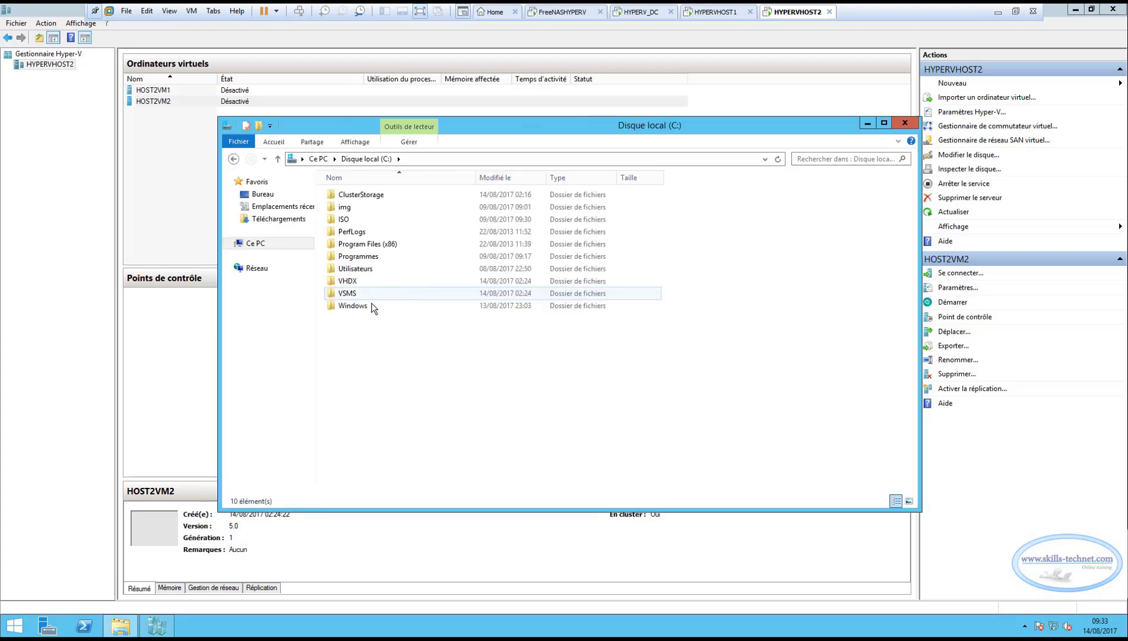
double_click(357, 282)
left_click_drag(388, 217, 392, 188)
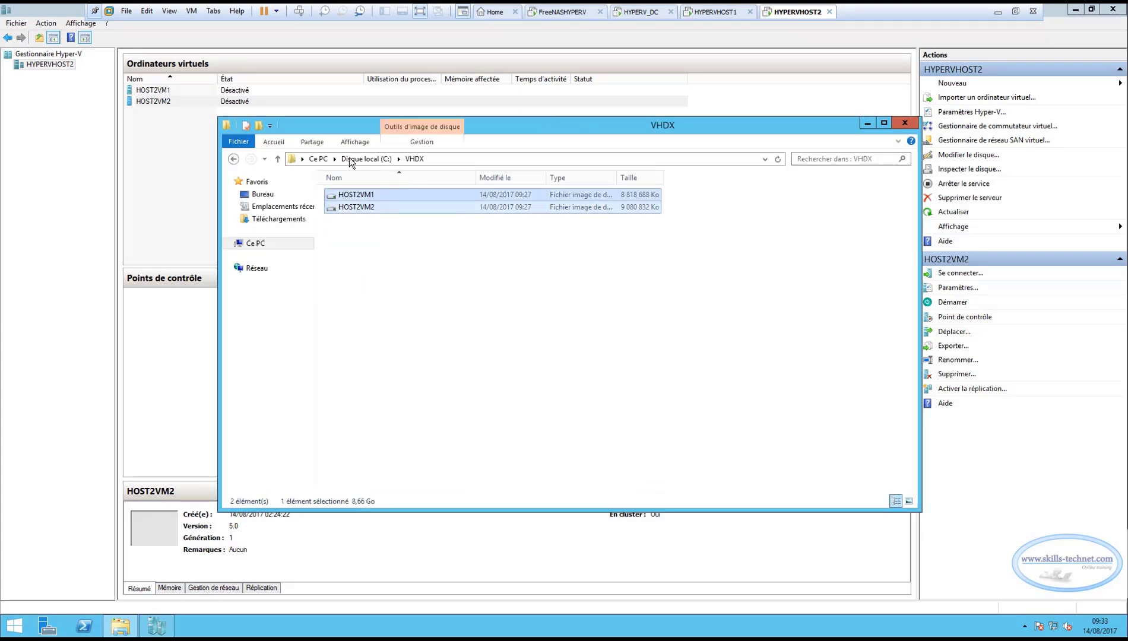
Inspect the HOST2VM1 and HOST2VM2 folders in C:\VSMS on HYPERVHOST2 and return to Hyper-V Manager.
left_click(233, 159)
left_click(355, 293)
double_click(355, 294)
left_click_drag(387, 239, 326, 180)
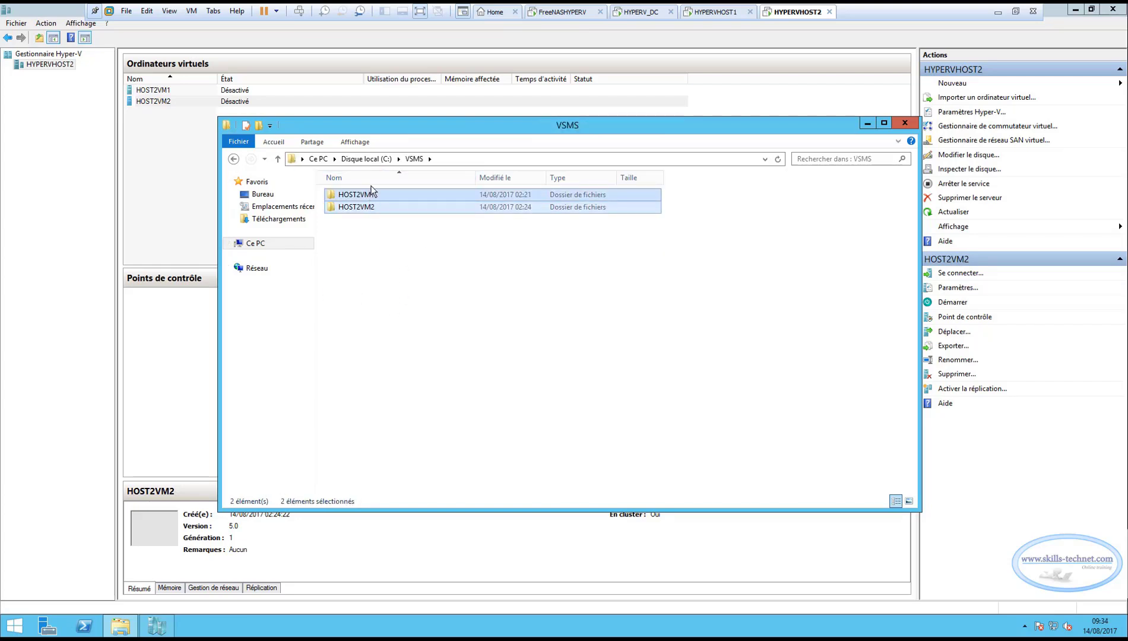
left_click(904, 124)
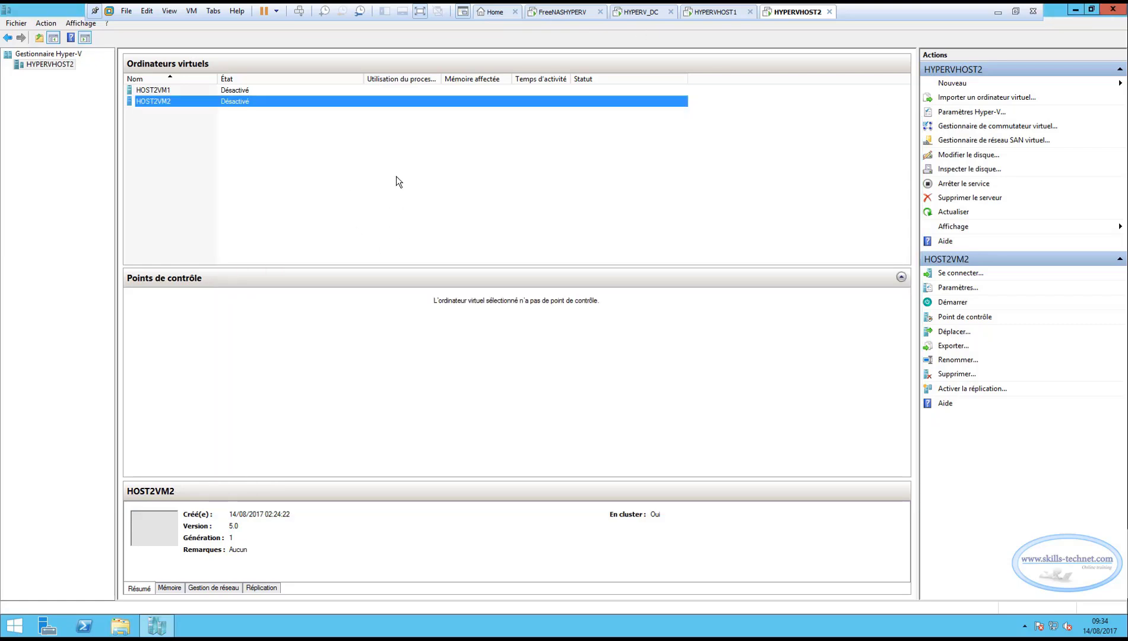
left_click(558, 216)
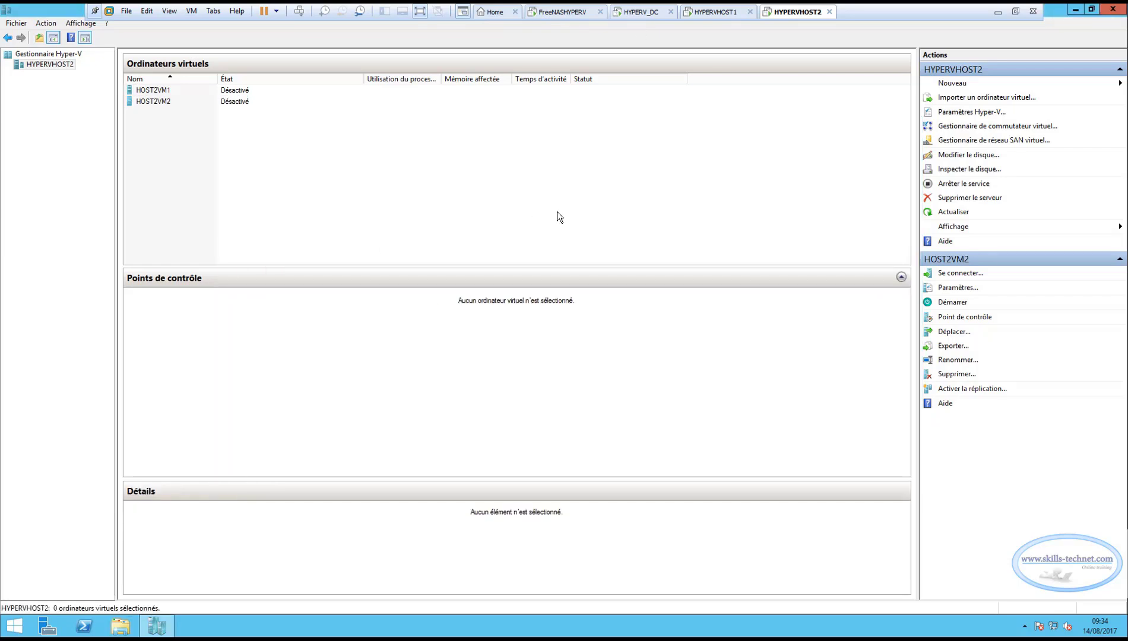
Create a folder named HOST1VM1 in C:\ClusterStorage\Volume1 from HYPERVHOST2.
left_click(123, 626)
double_click(397, 287)
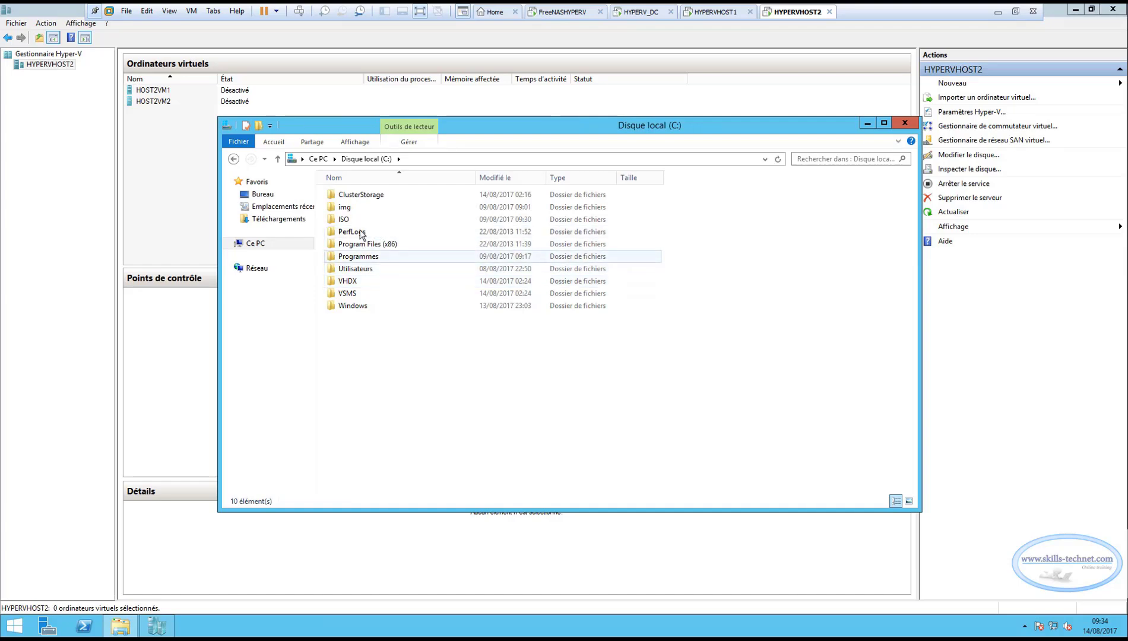
double_click(356, 196)
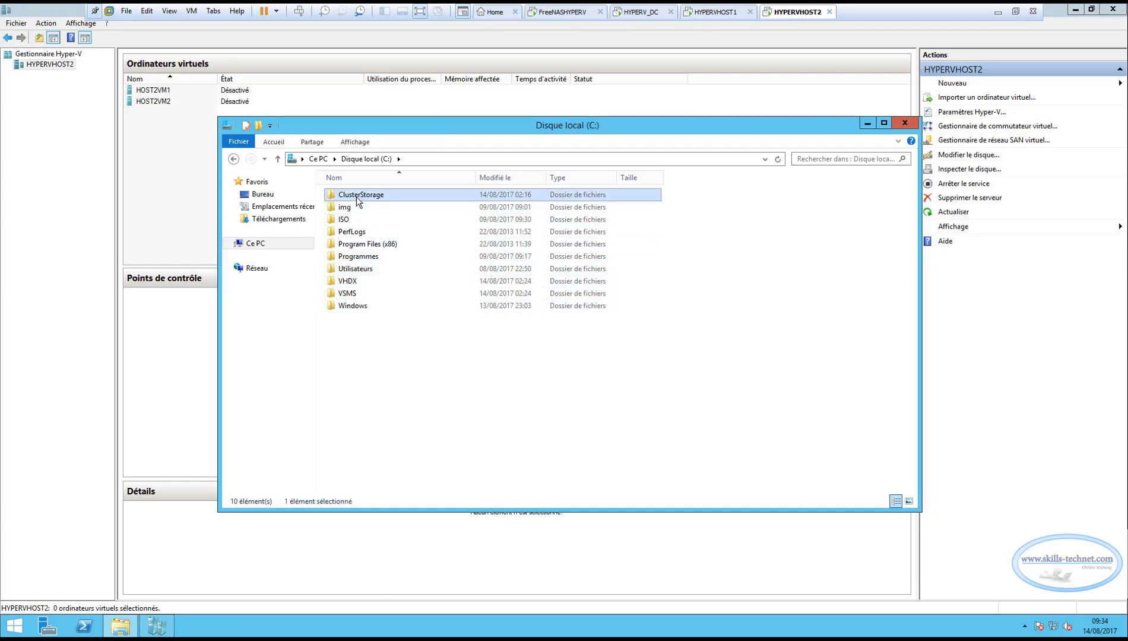
double_click(363, 197)
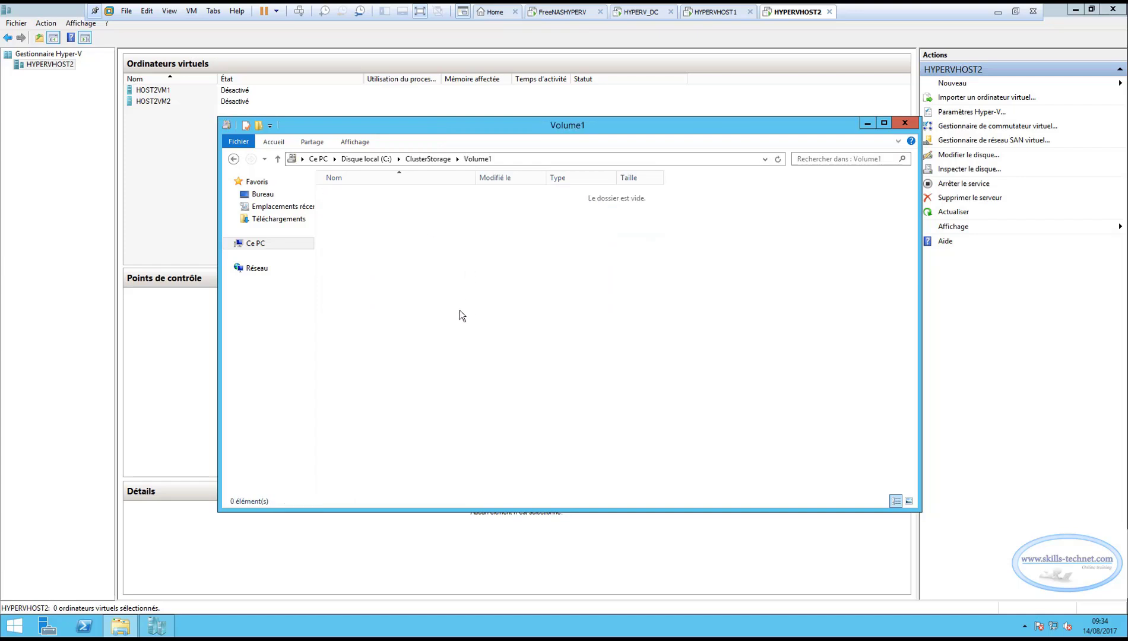
right_click(397, 232)
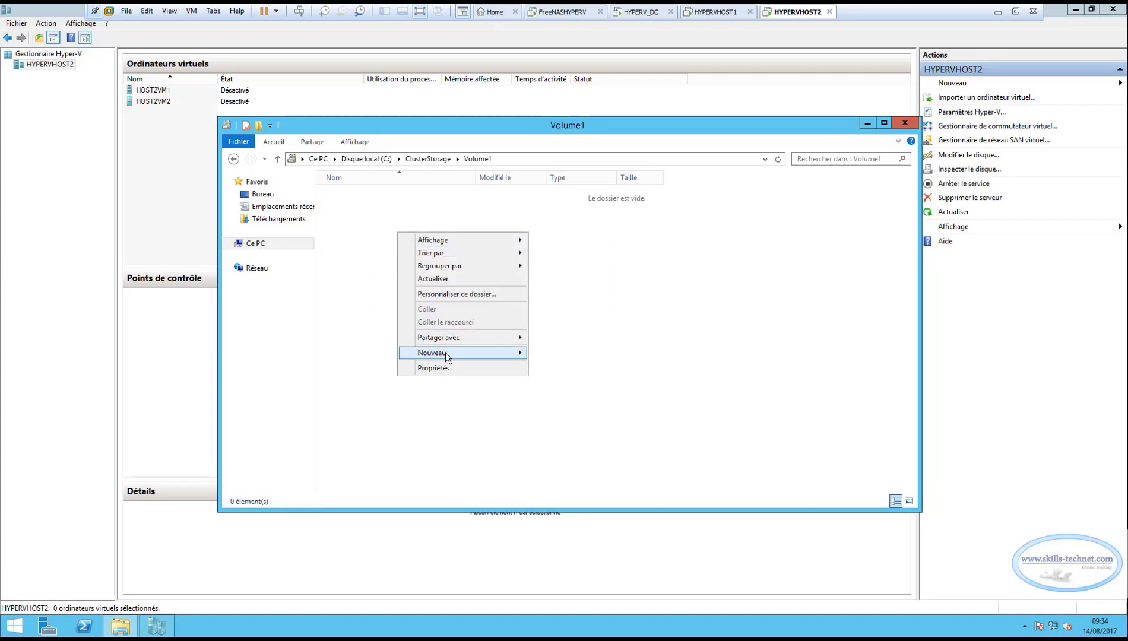
left_click(548, 355)
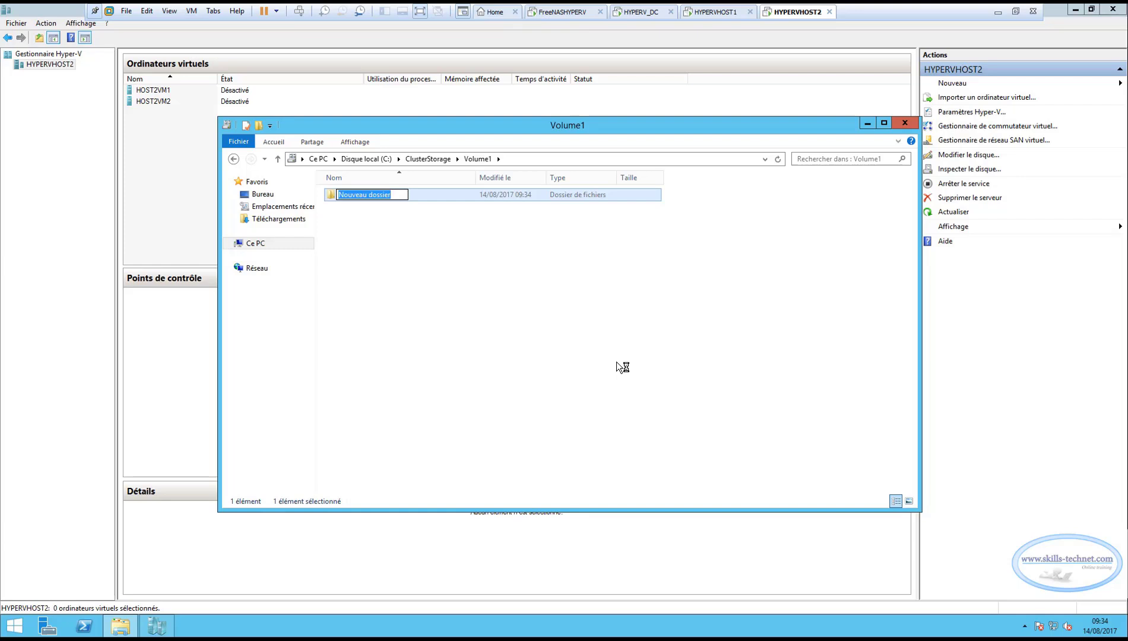
type("H")
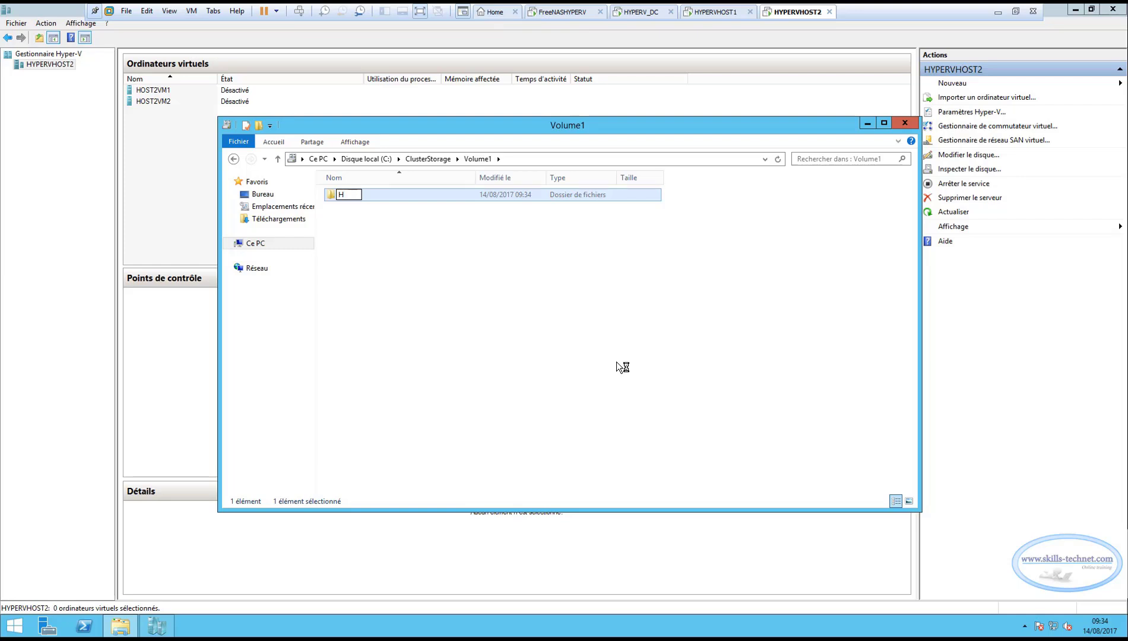
type("OST1VM1")
key("ctrl+a")
key("ctrl+c")
left_click(403, 288)
Create a second folder named HOST1VM2 in Volume1.
right_click(403, 278)
mouse_move(493, 411)
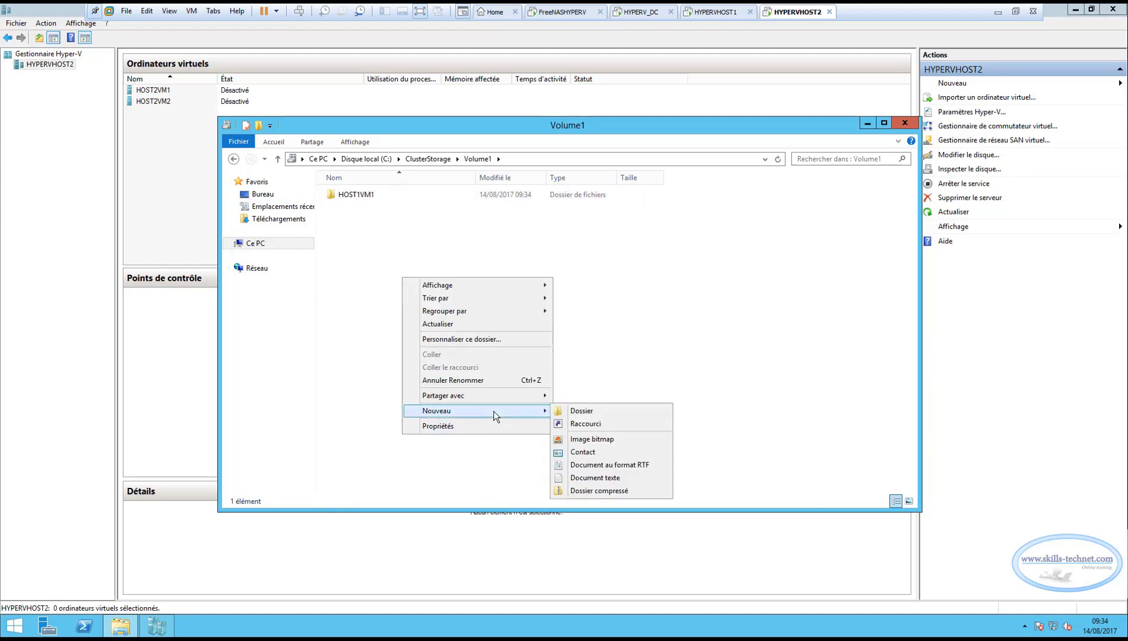
left_click(571, 411)
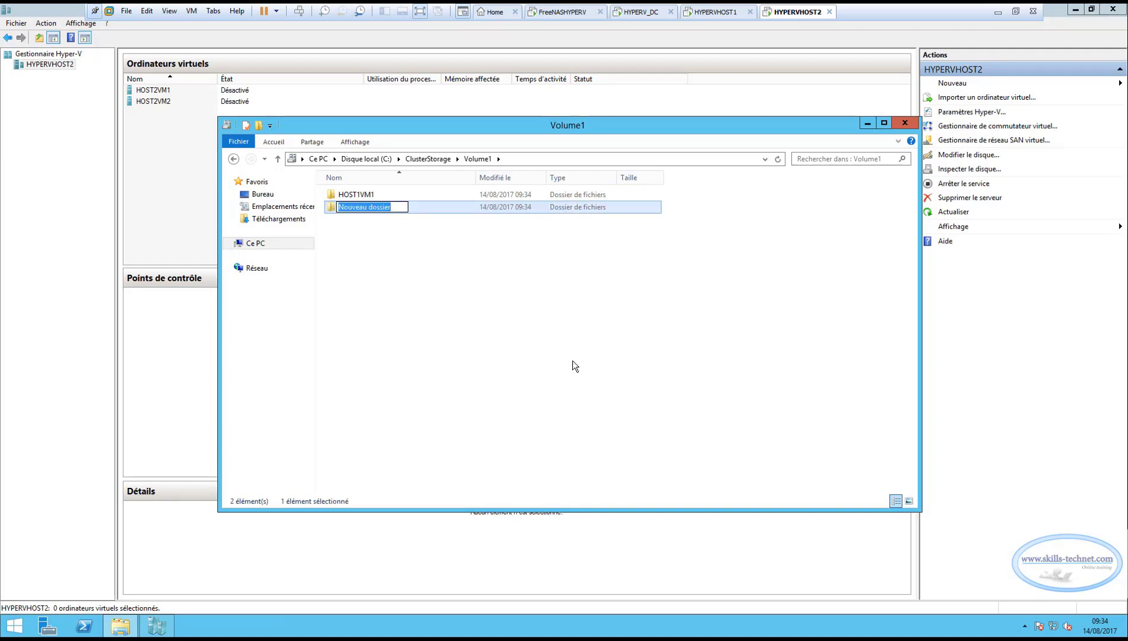
key("ctrl+v")
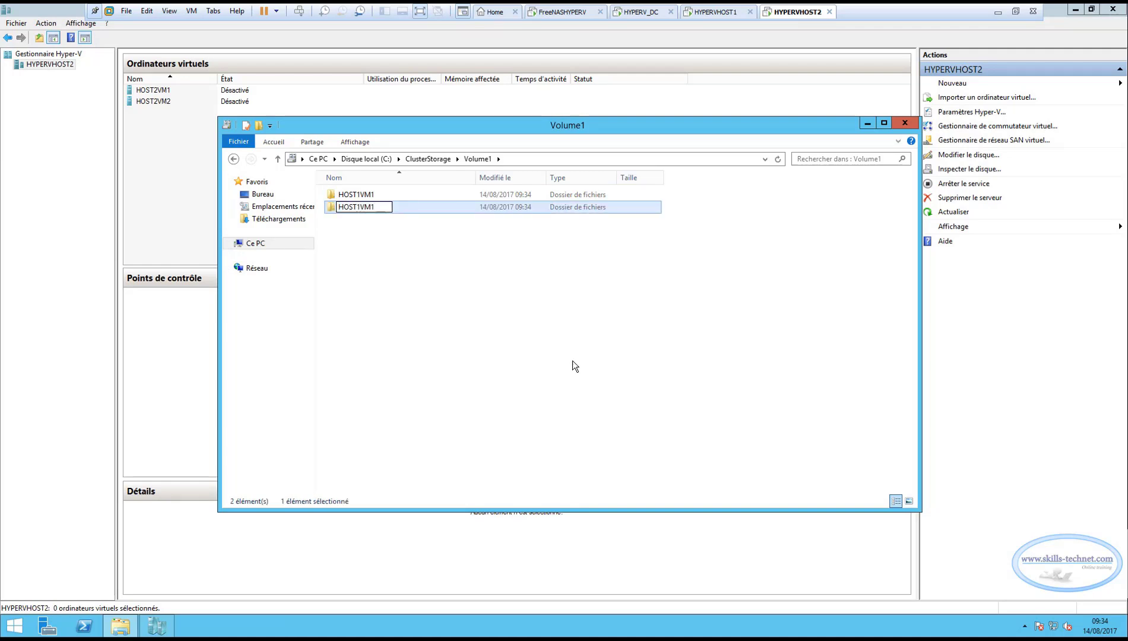
key("BackSpace")
type("2")
left_click(574, 360)
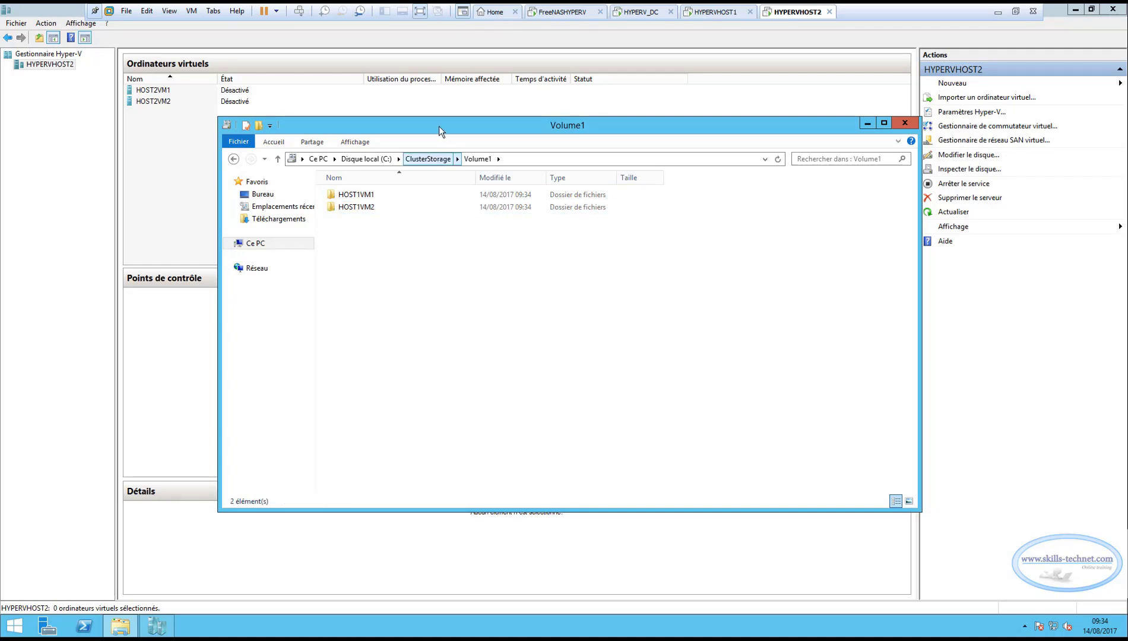
Create a folder named HOST2VM1 in C:\ClusterStorage\Volume2.
left_click(418, 159)
double_click(356, 207)
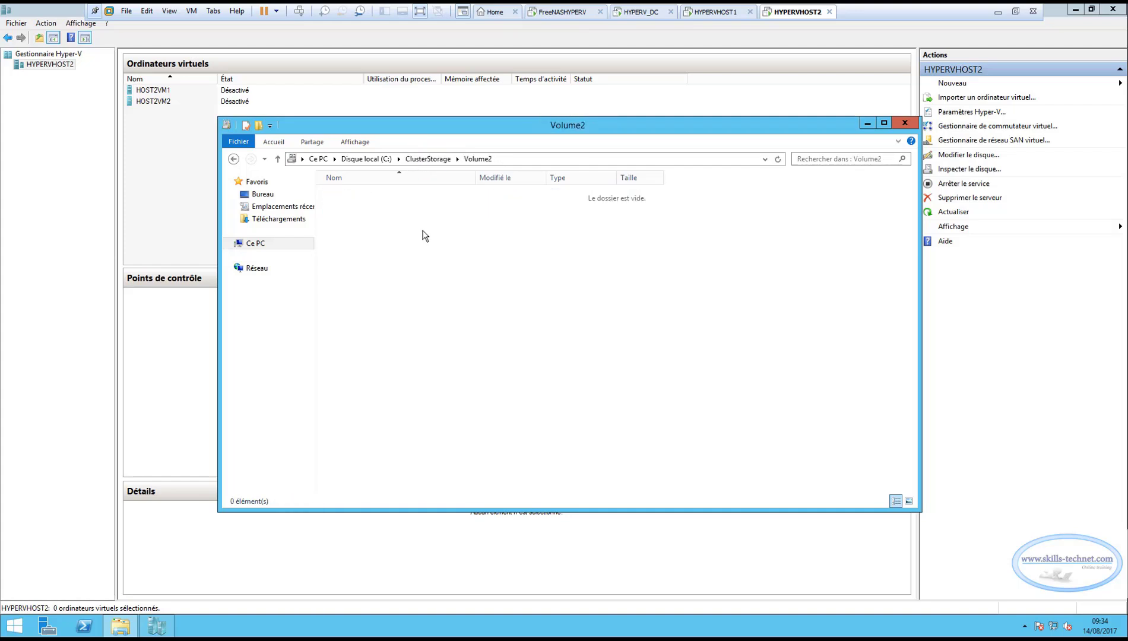
right_click(421, 229)
mouse_move(499, 360)
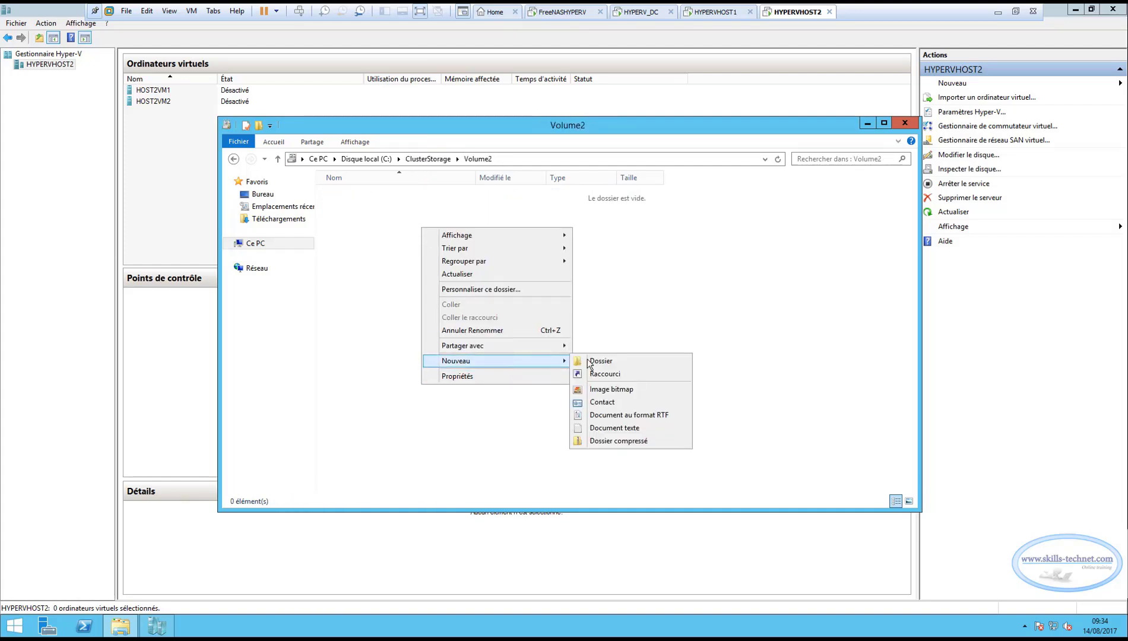
left_click(601, 361)
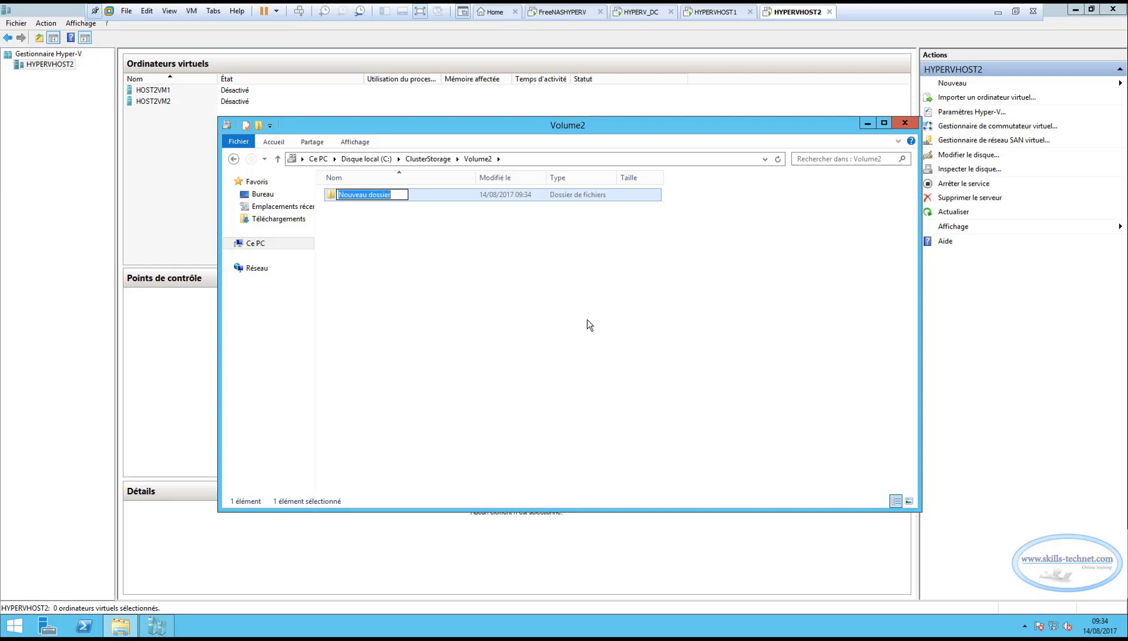
type("HOST1VM1")
left_click(360, 194)
key("BackSpace")
type("2")
left_click(372, 234)
Create a folder named HOST2VM2 in C:\ClusterStorage\Volume2 and close the file window.
right_click(371, 235)
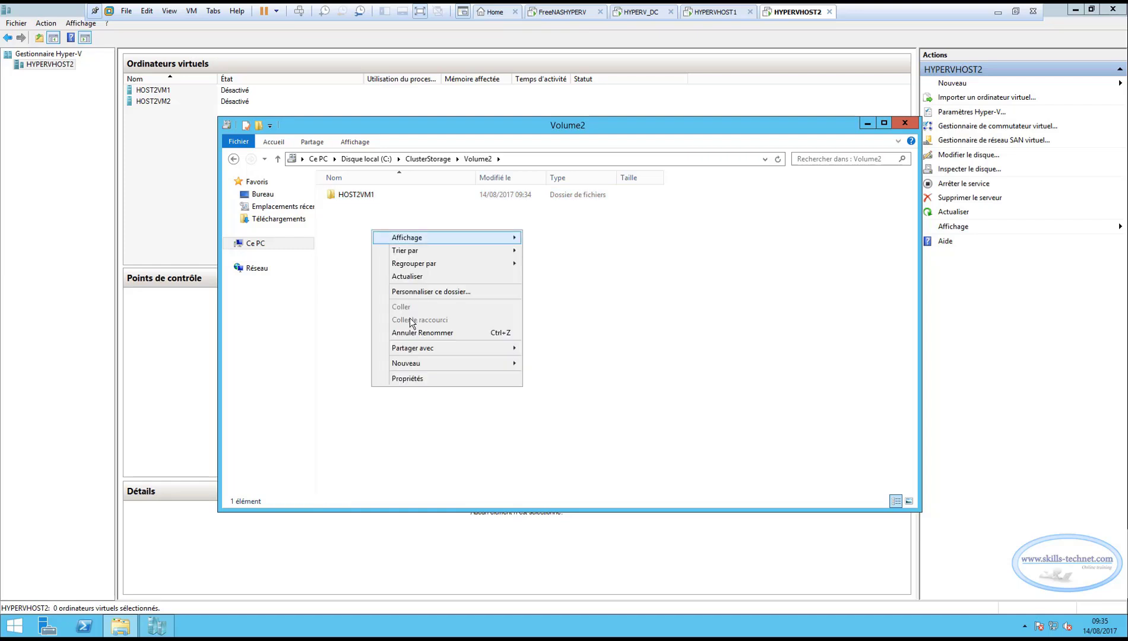
mouse_move(424, 368)
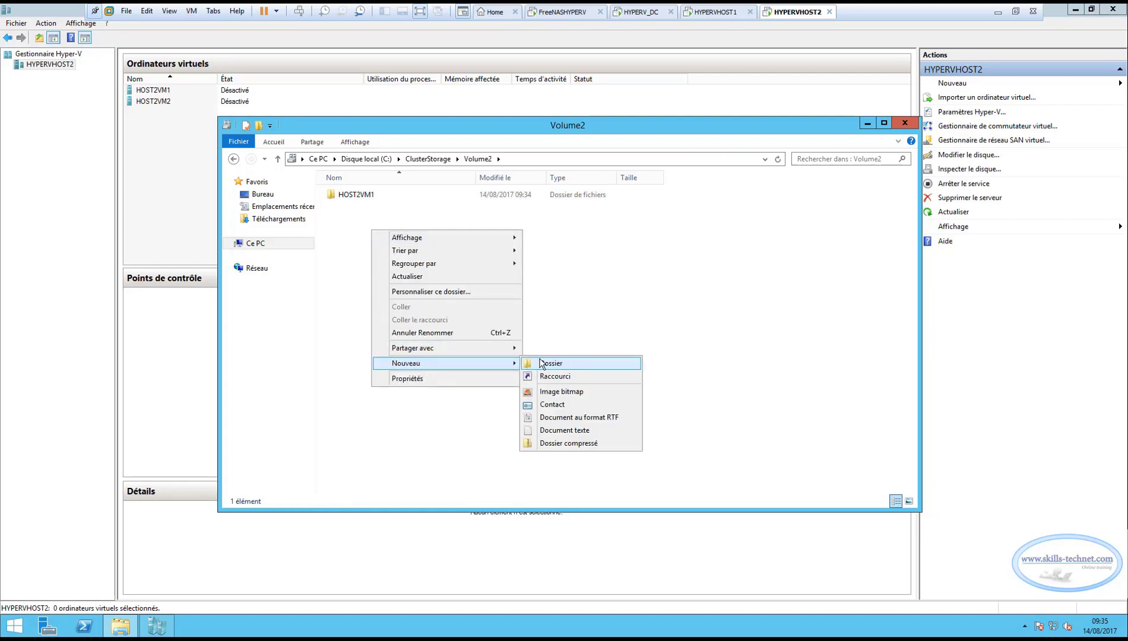
left_click(537, 363)
type("HOST1VM1")
left_click(358, 207)
key("Delete")
type("2")
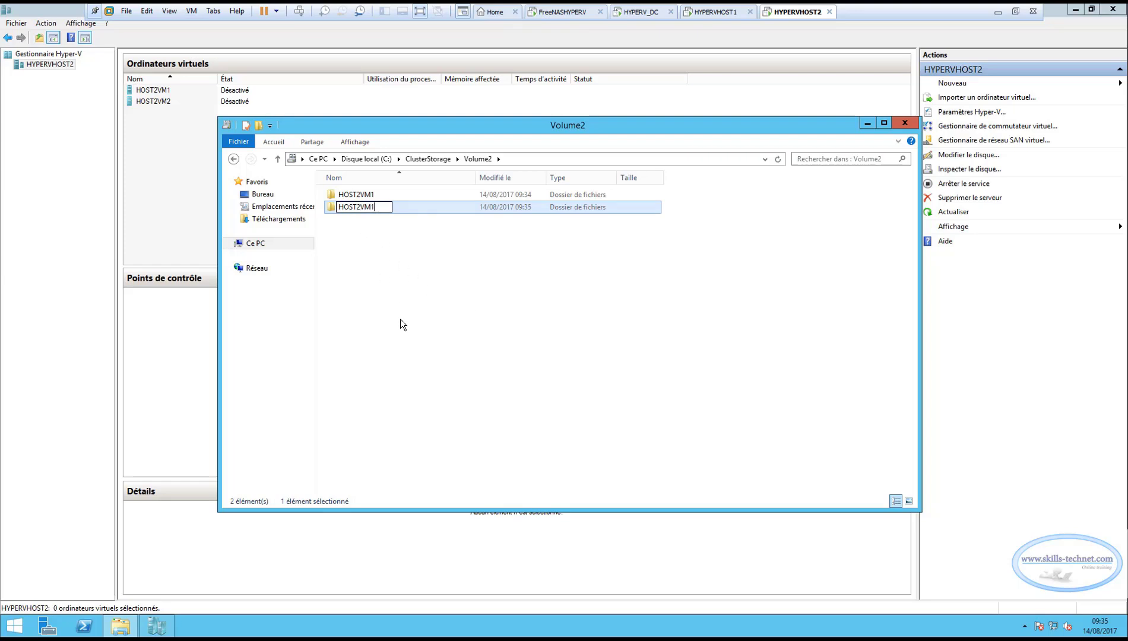
key("End")
key("BackSpace")
type("2")
key("Return")
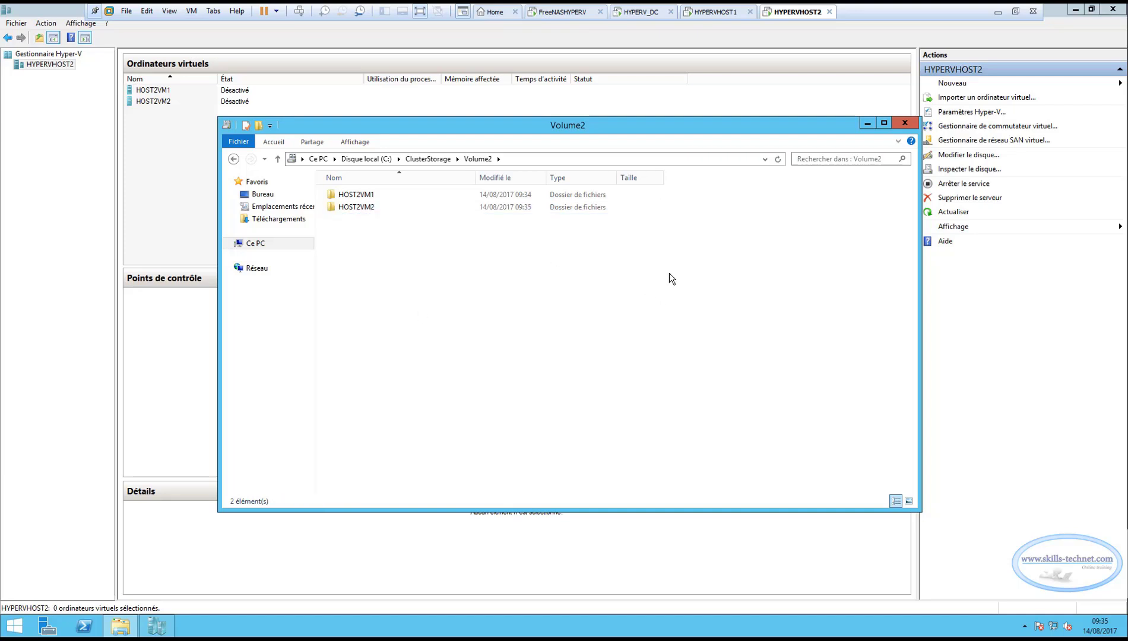
left_click(895, 121)
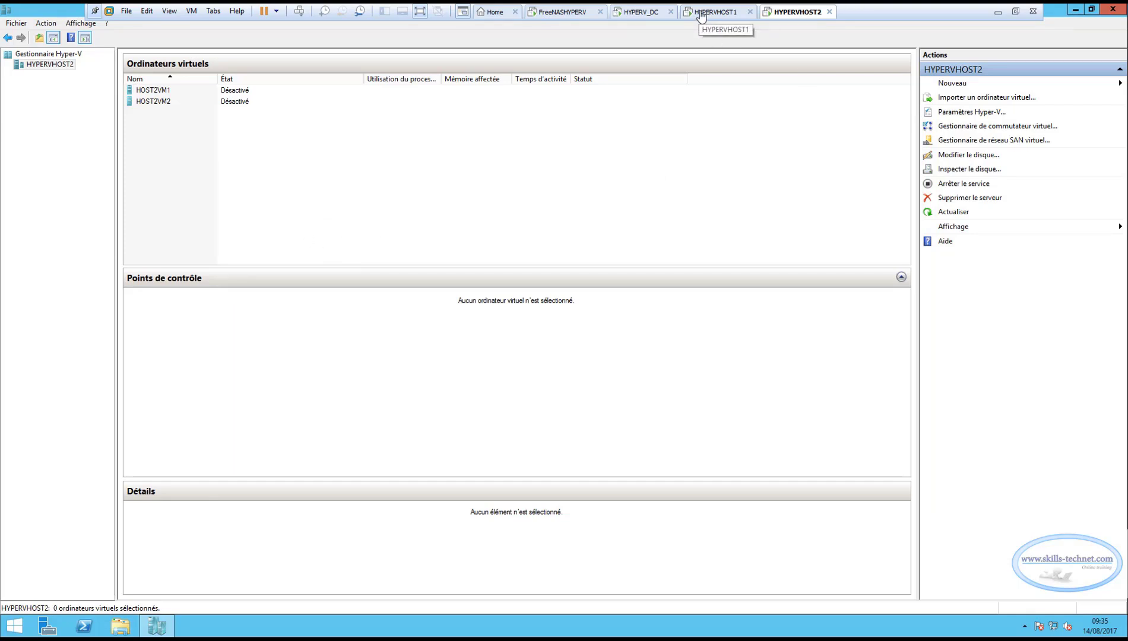
Switch to HYPERVHOST1 and look over the HOST1VM2, HOST2VM1 and HOST2VM2 roles in the failover cluster.
left_click(119, 627)
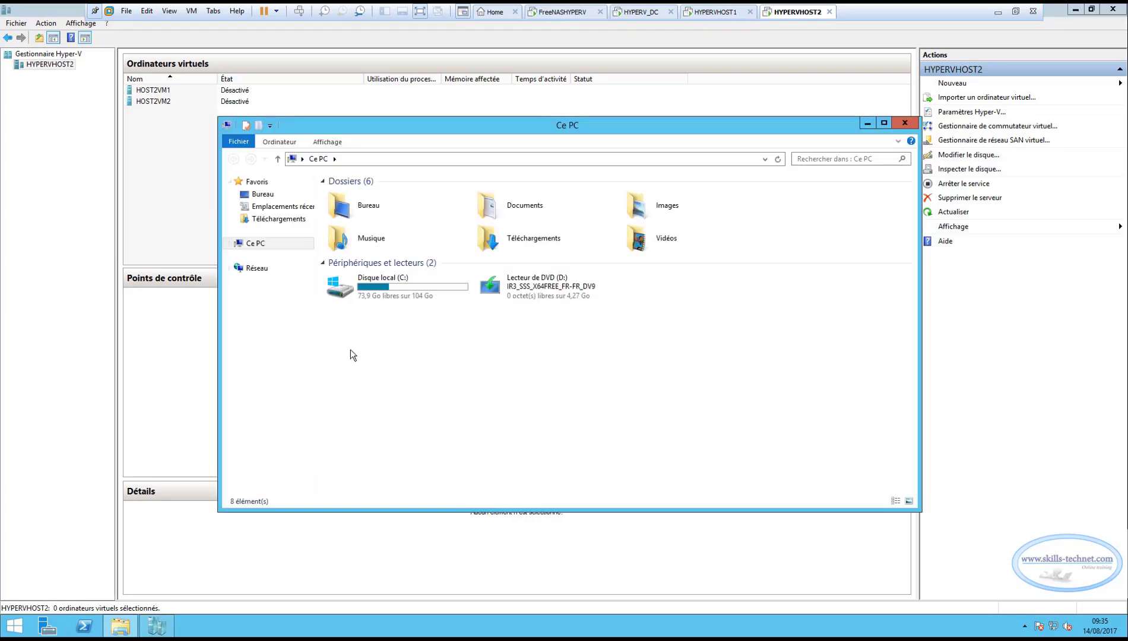
left_click(156, 116)
left_click(716, 12)
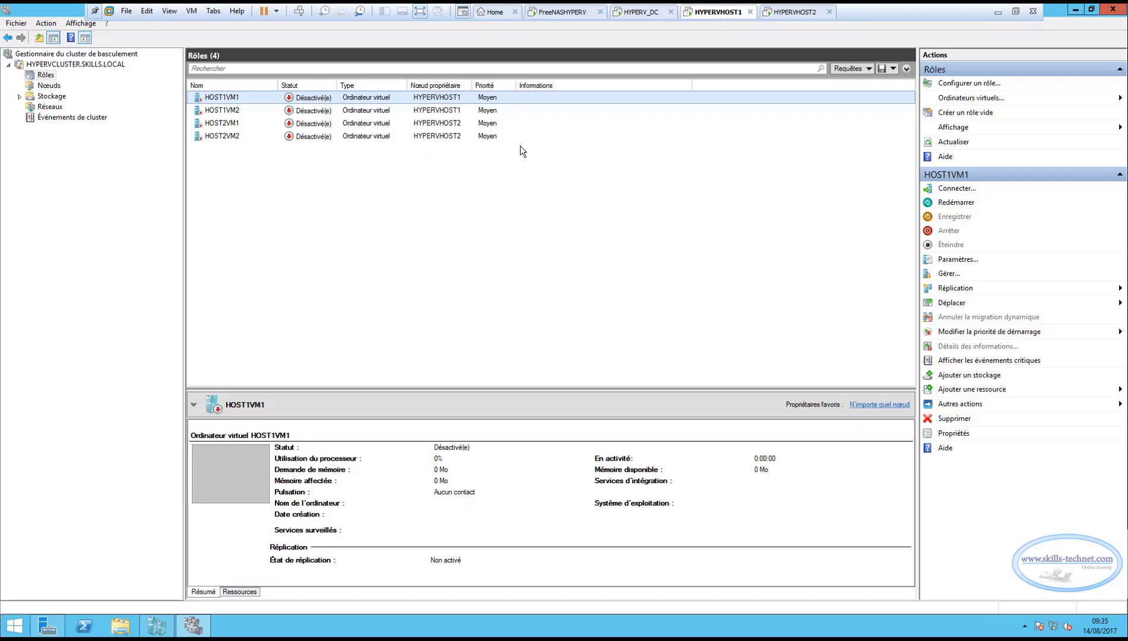
left_click(233, 108)
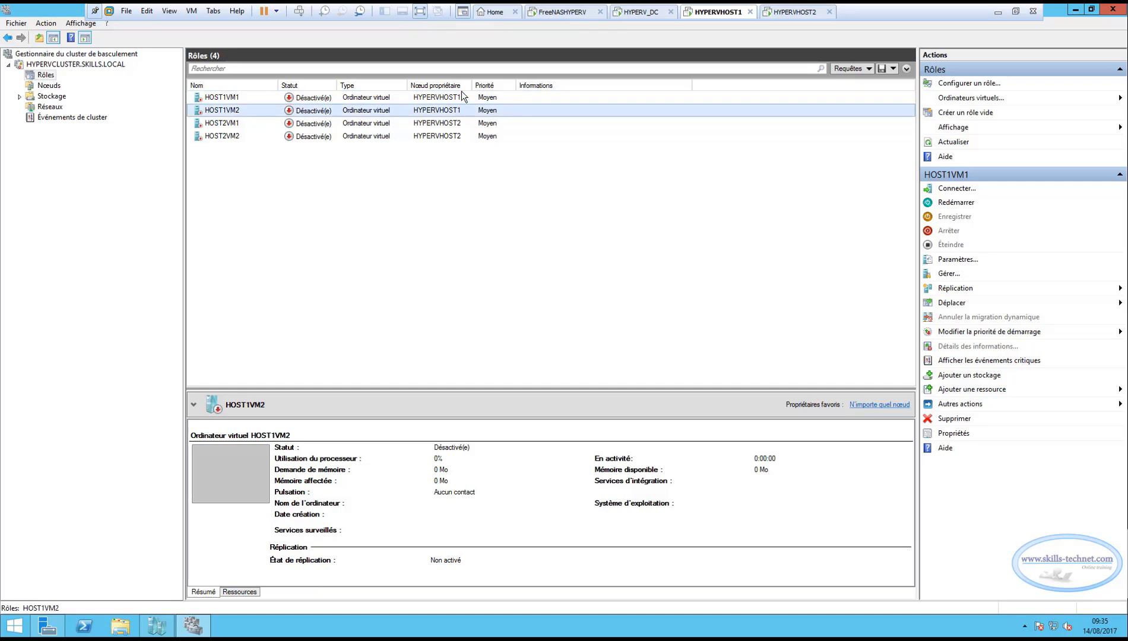
left_click(229, 127)
left_click(226, 134)
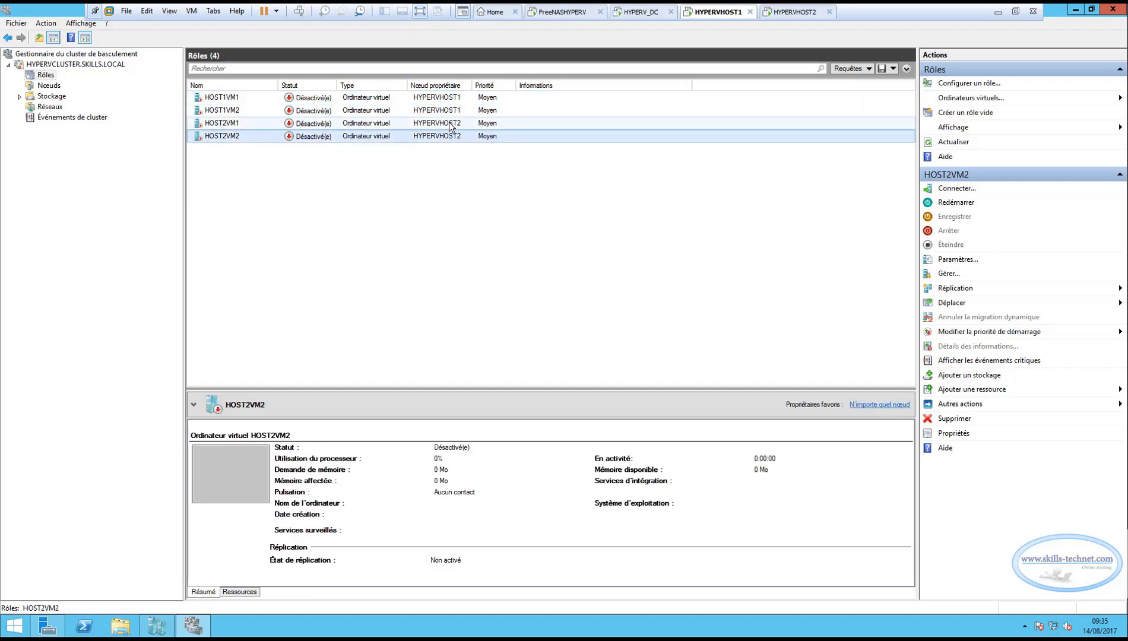
Start a virtual machine storage move for HOST1VM1, listing its files and selecting the HOST1VM1 folder in Volume1.
left_click(228, 99)
right_click(227, 98)
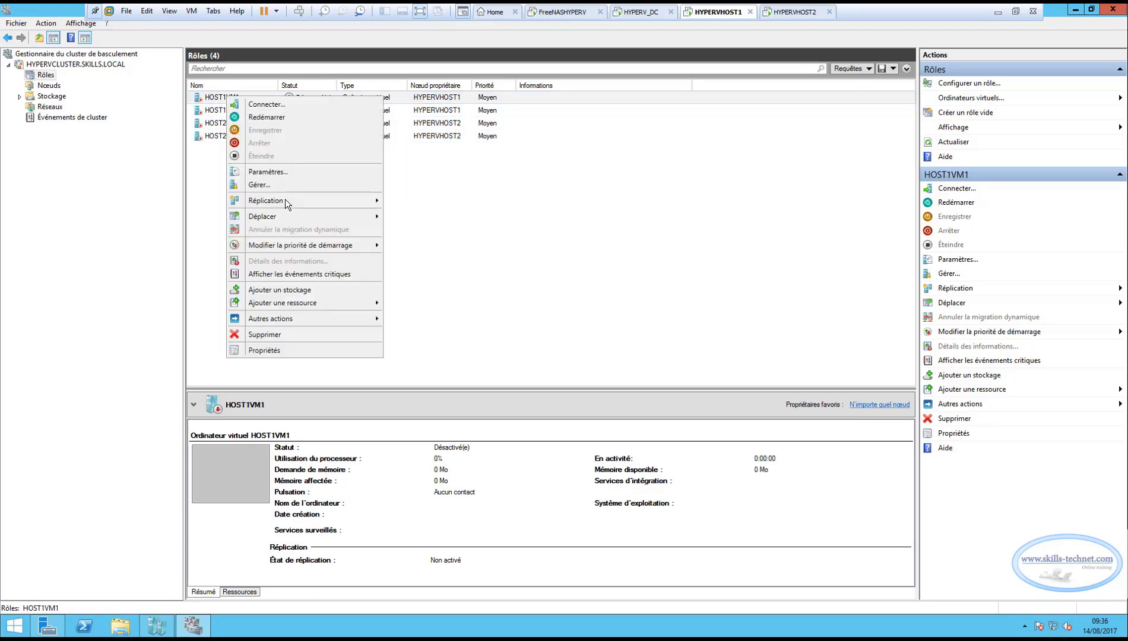
mouse_move(293, 222)
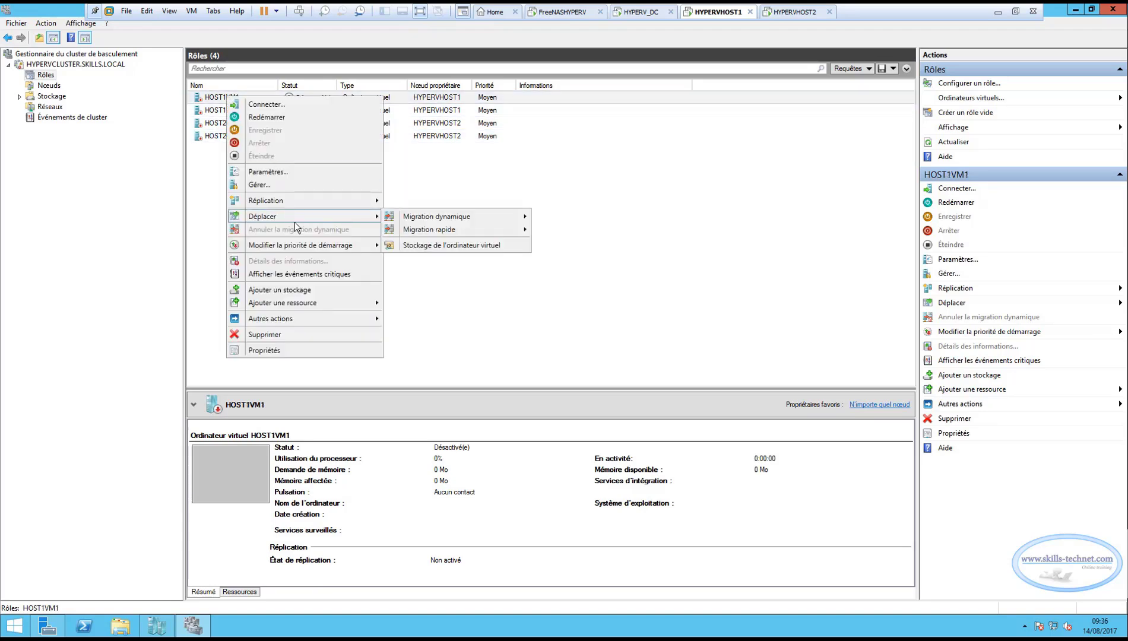
left_click(451, 247)
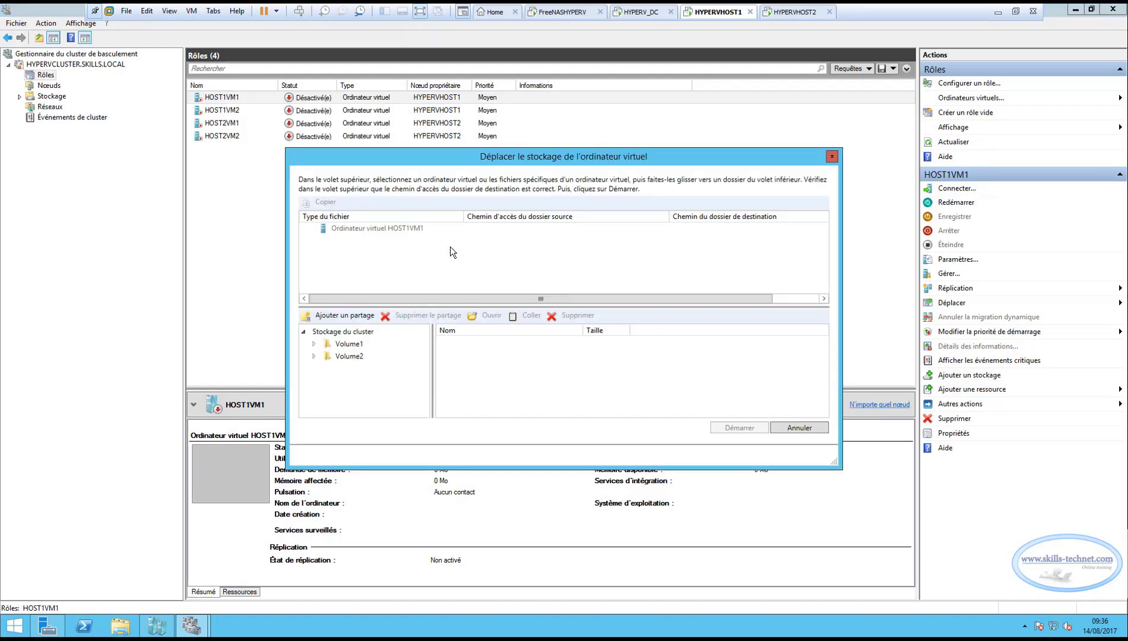
left_click(310, 228)
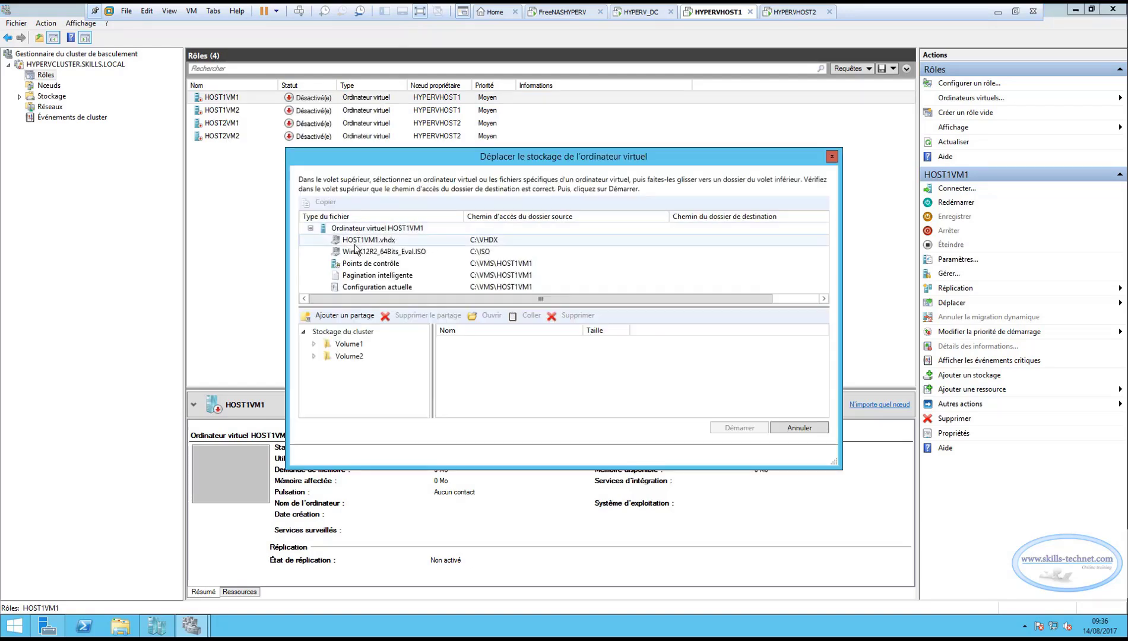
left_click(314, 344)
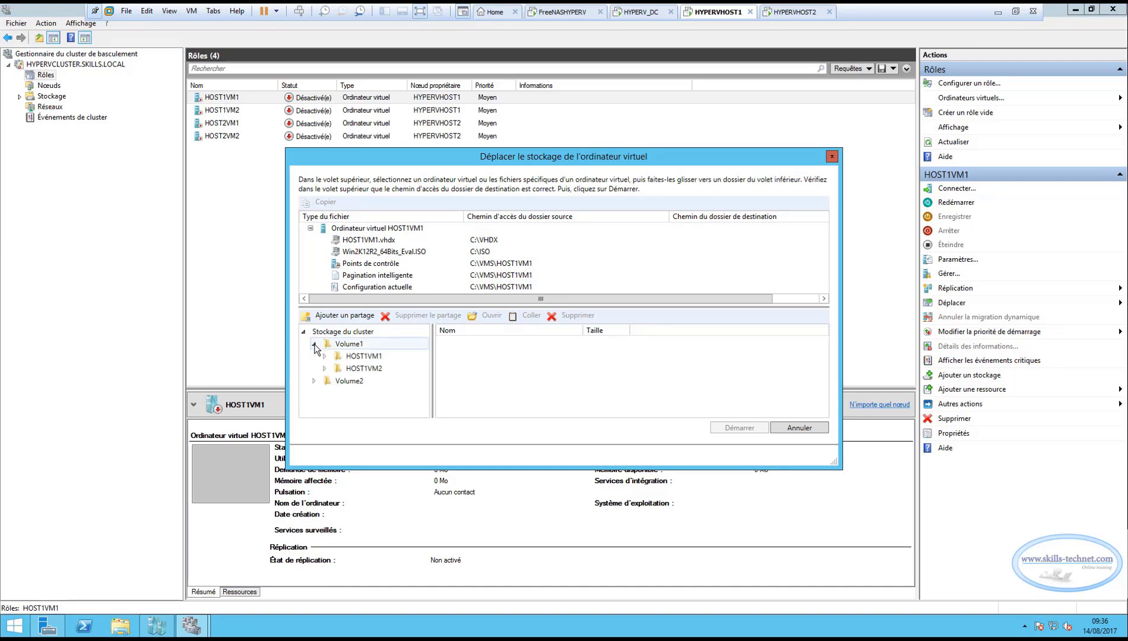
left_click(360, 357)
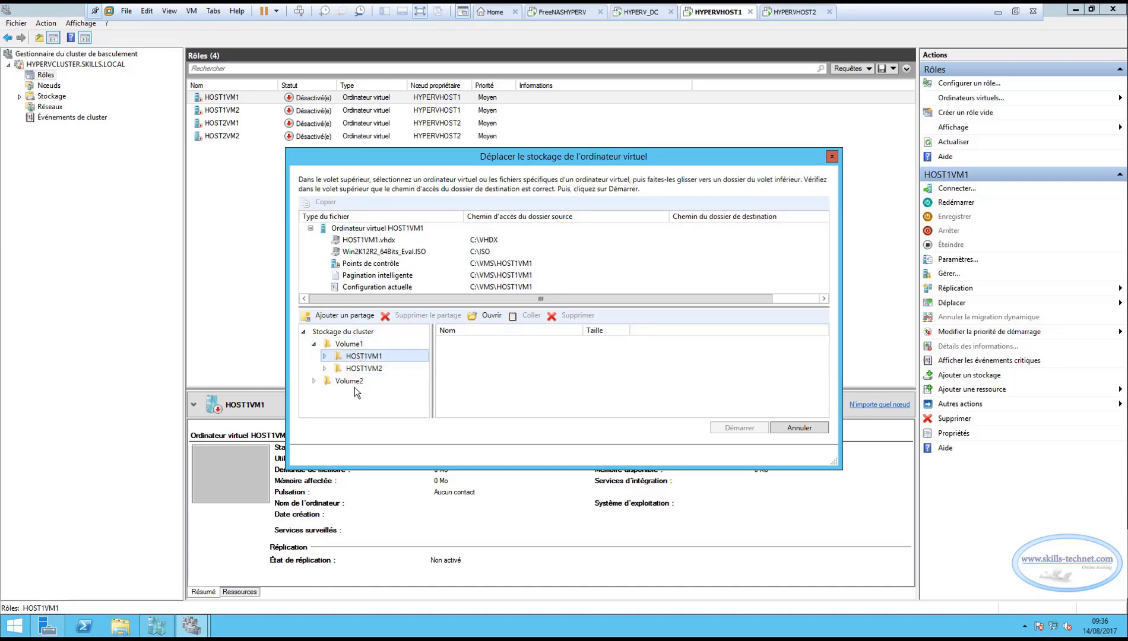
left_click(370, 241)
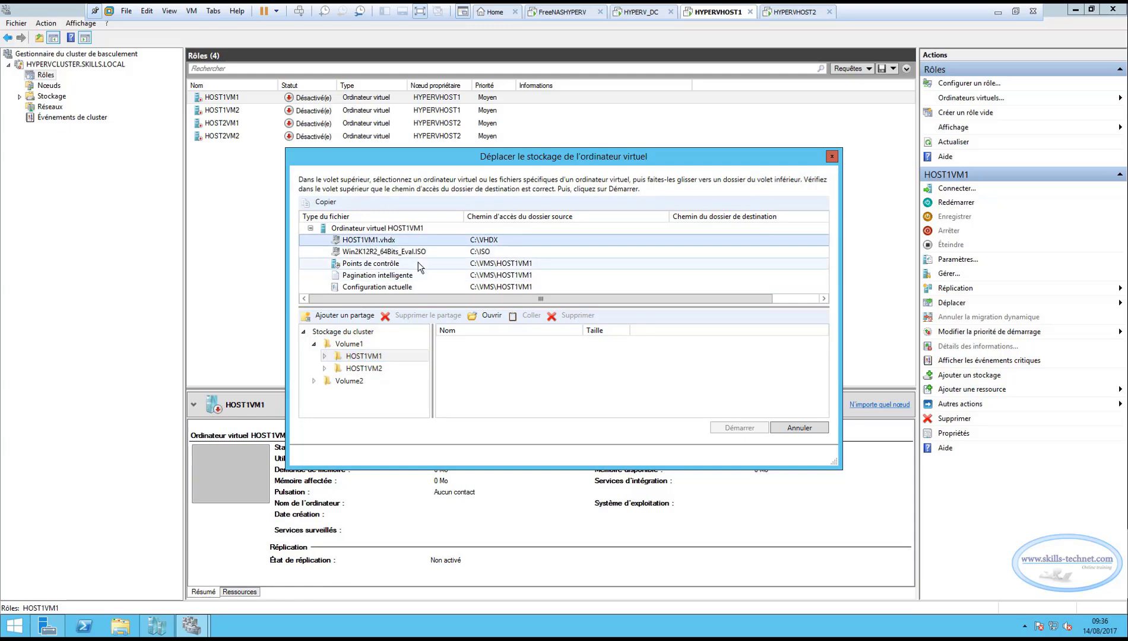
left_click(397, 253)
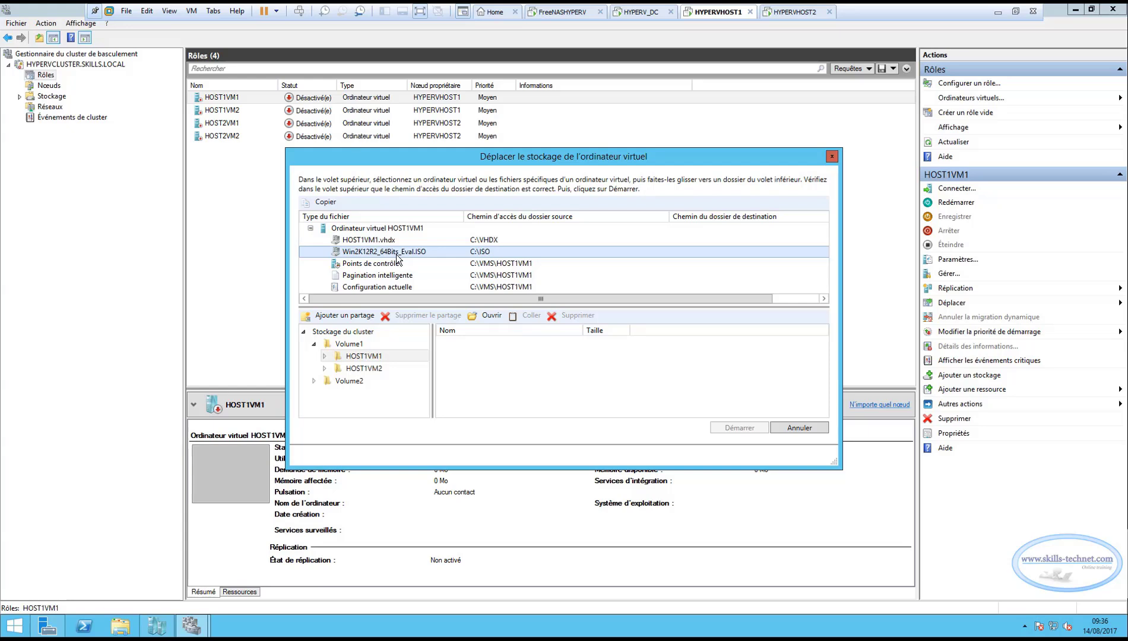
left_click(392, 240)
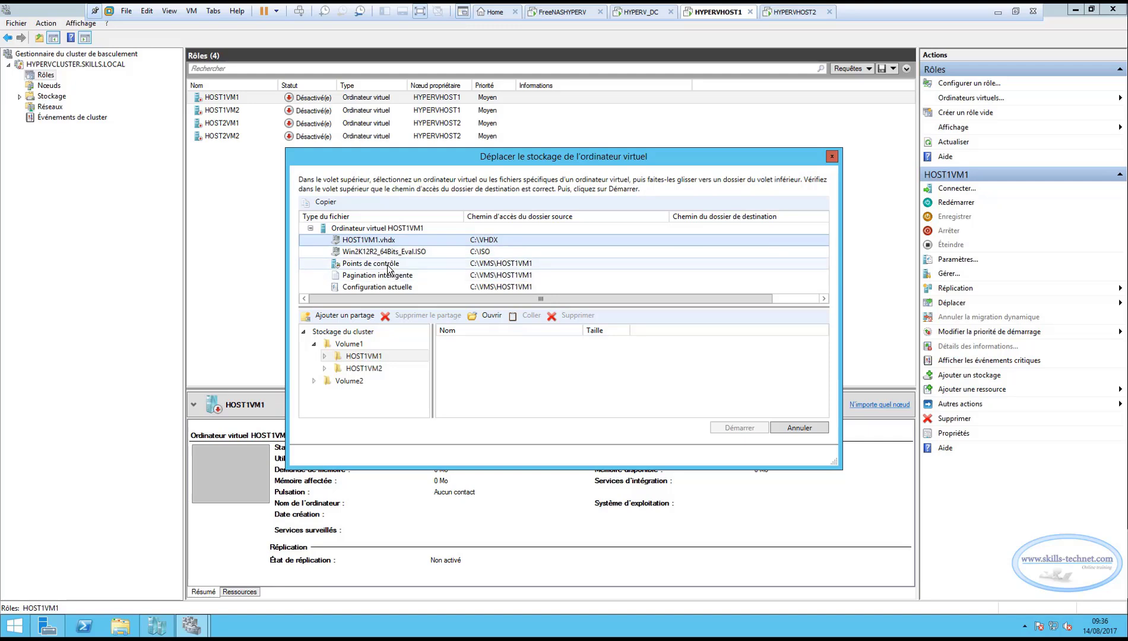
left_click(389, 267, "ctrl")
left_click(389, 276, "ctrl")
left_click(387, 288, "ctrl")
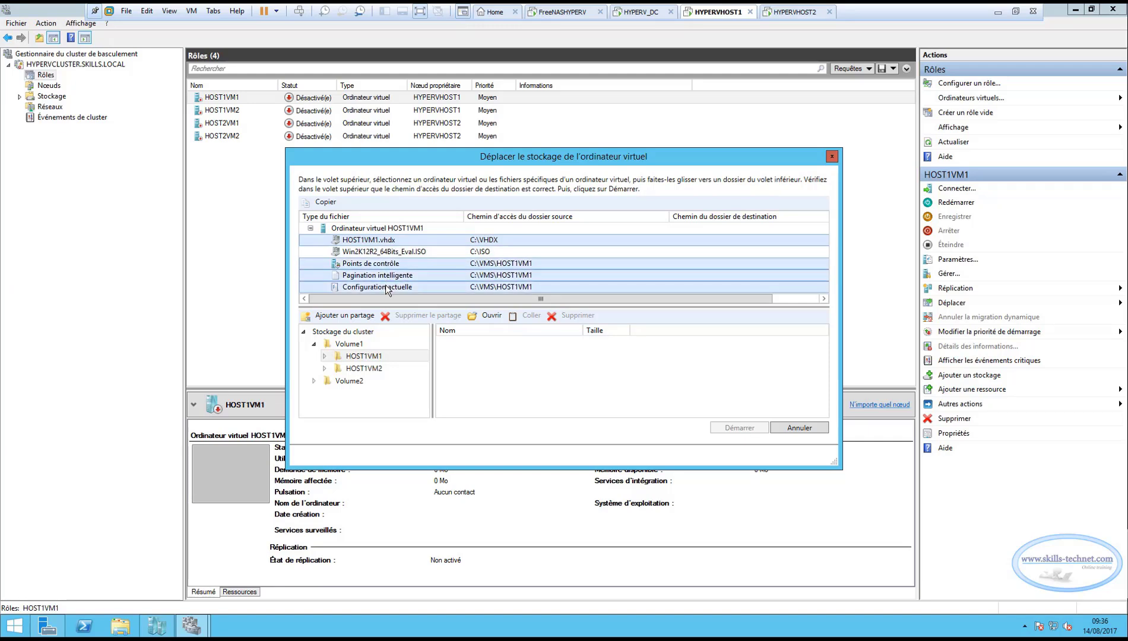
left_click(423, 277)
Assign HOST1VM1.vhdx and the checkpoints to the destination folder C:\ClusterStorage\Volume1\HOST1VM1.
left_click(386, 241)
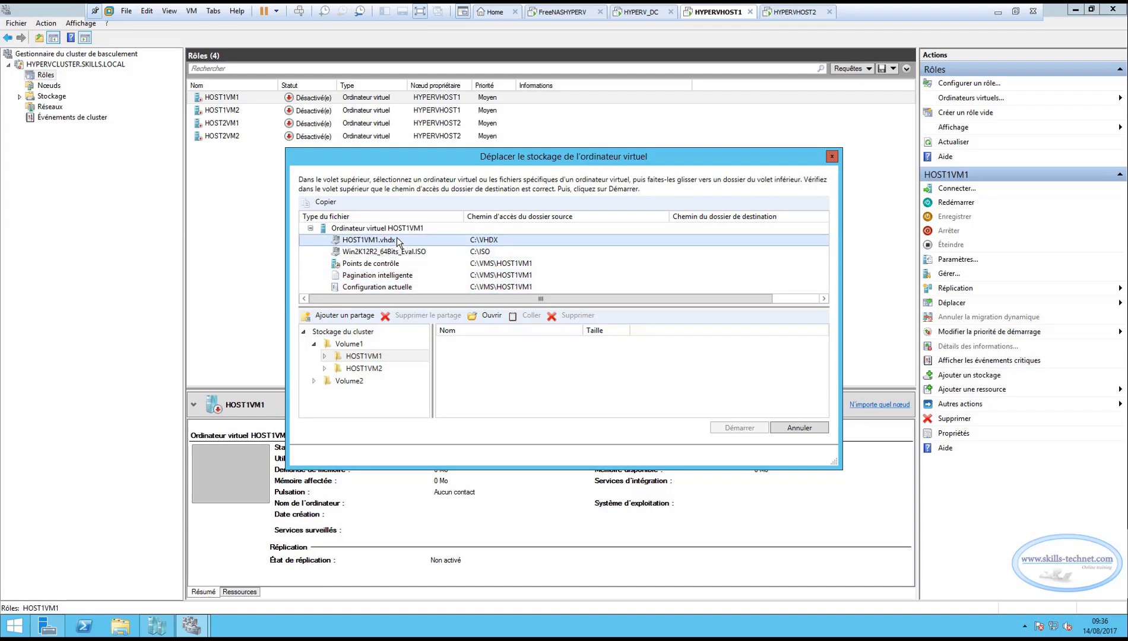
left_click_drag(397, 237, 380, 358)
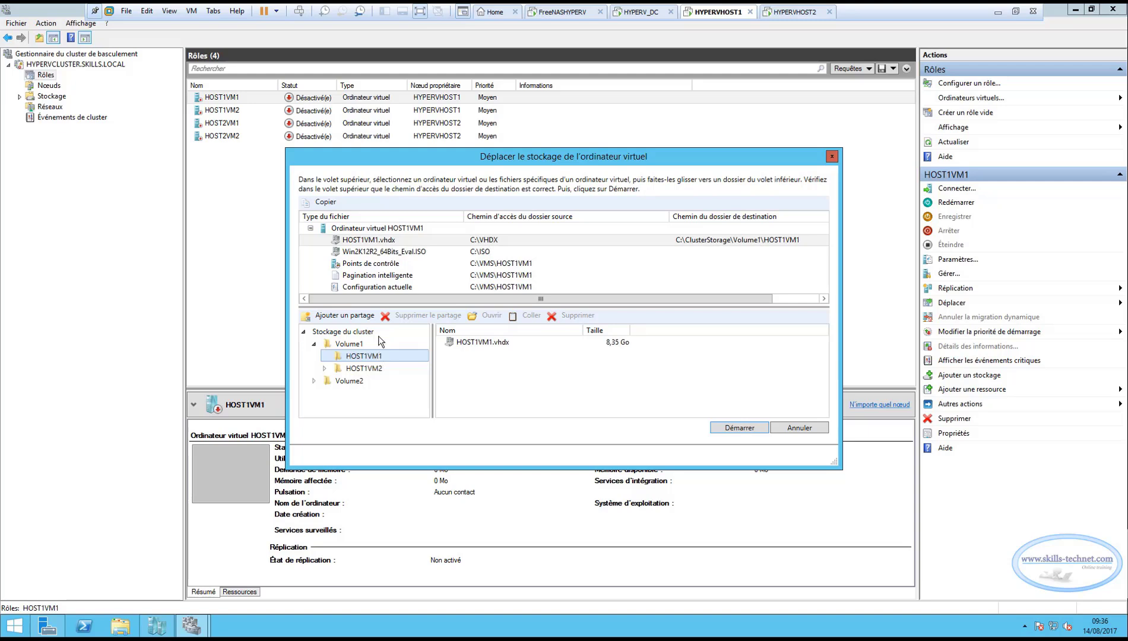
left_click(389, 265)
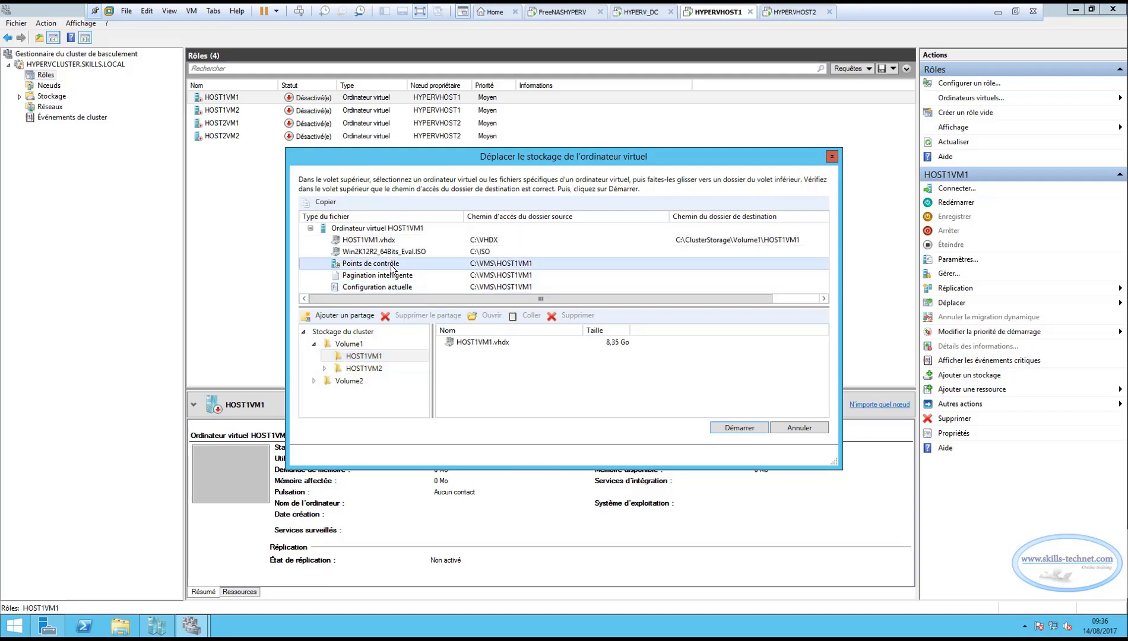
left_click_drag(390, 265, 381, 357)
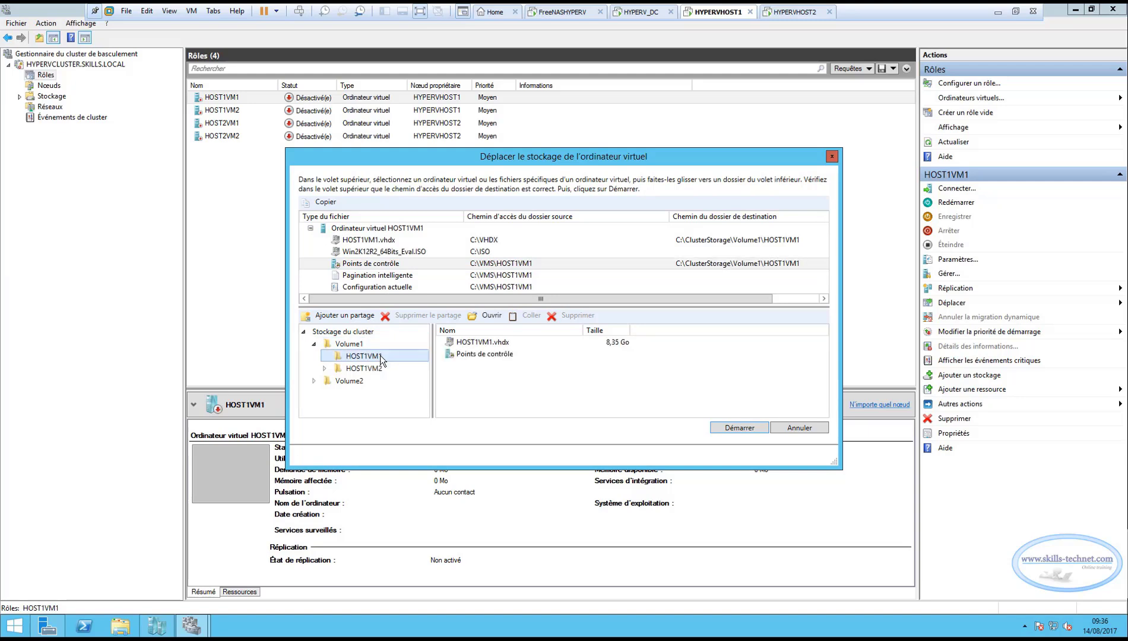
Assign the smart paging file and current configuration to Volume1\HOST1VM1, and start HOST1VM1's storage migration.
left_click(389, 276)
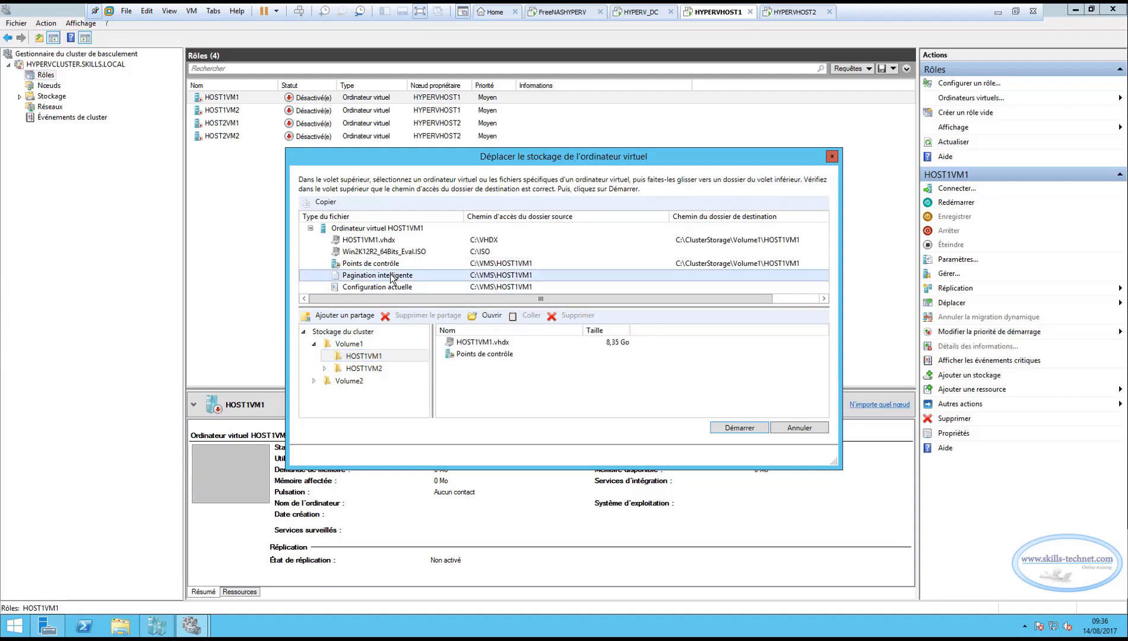
left_click_drag(401, 279, 379, 355)
left_click(382, 287)
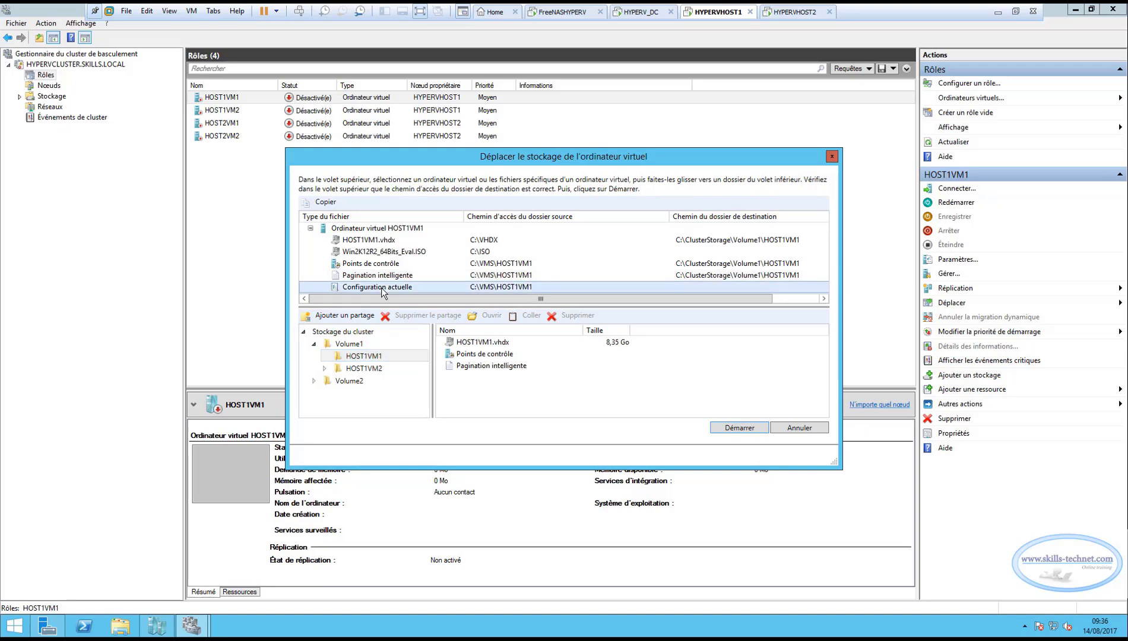
left_click_drag(382, 287, 367, 358)
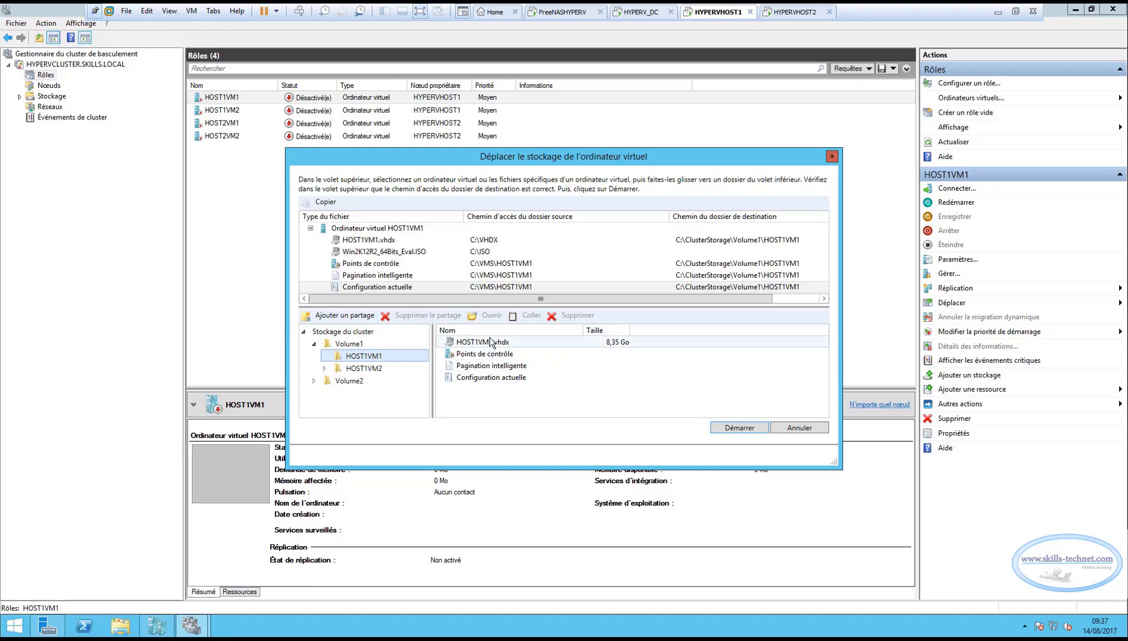
left_click(736, 428)
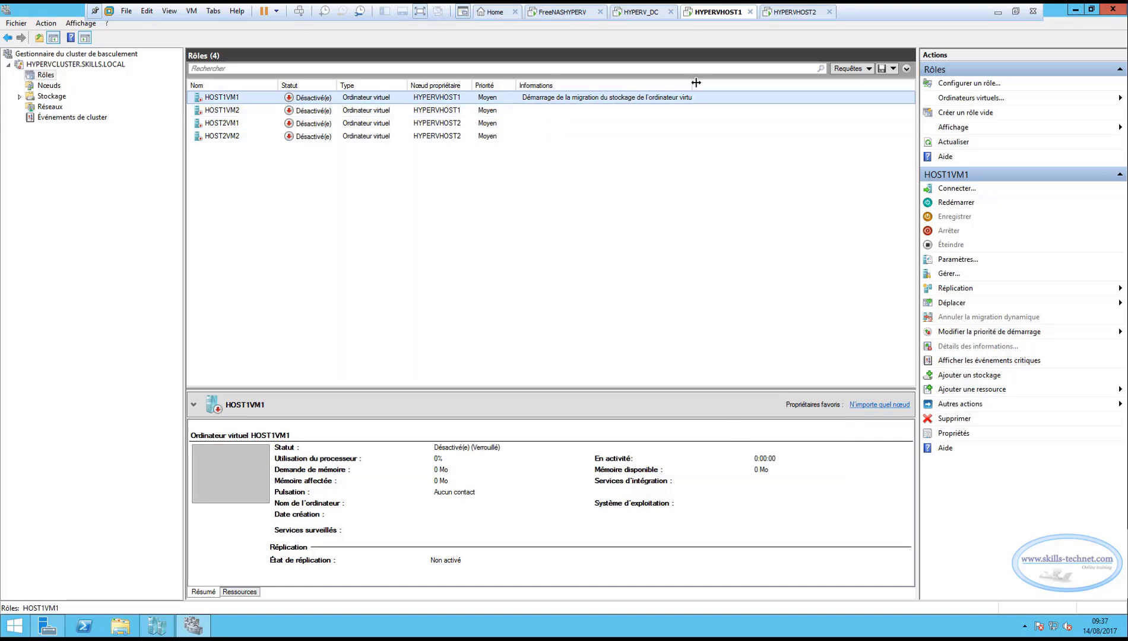
left_click_drag(737, 84, 765, 84)
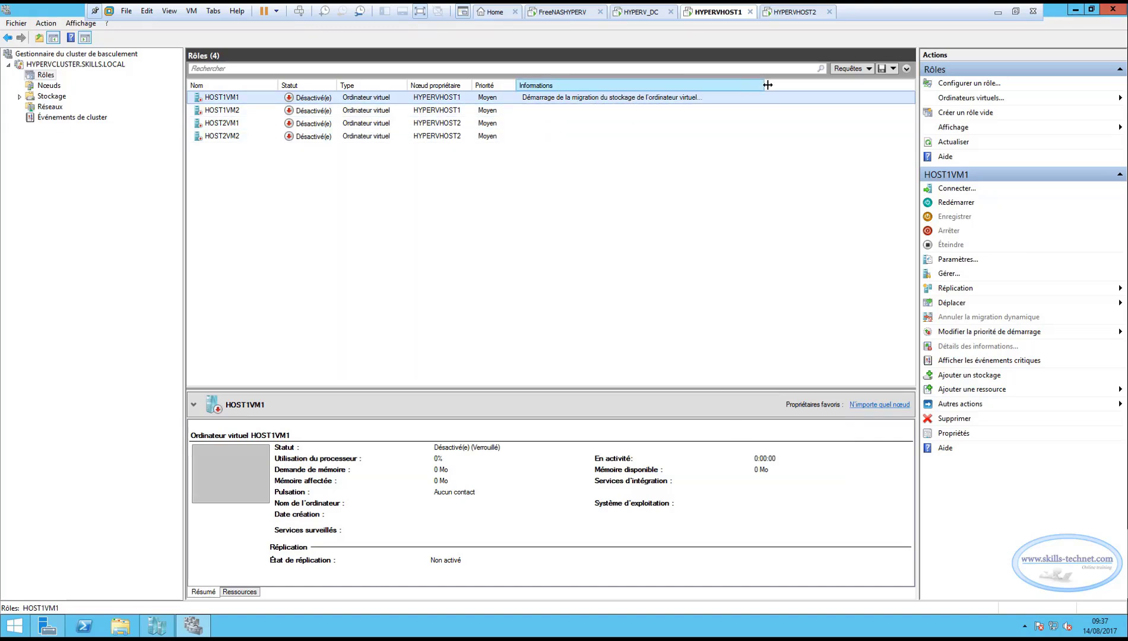
Start a virtual machine storage move for HOST1VM2, listing its files and the destination folders under Volume1.
left_click(225, 111)
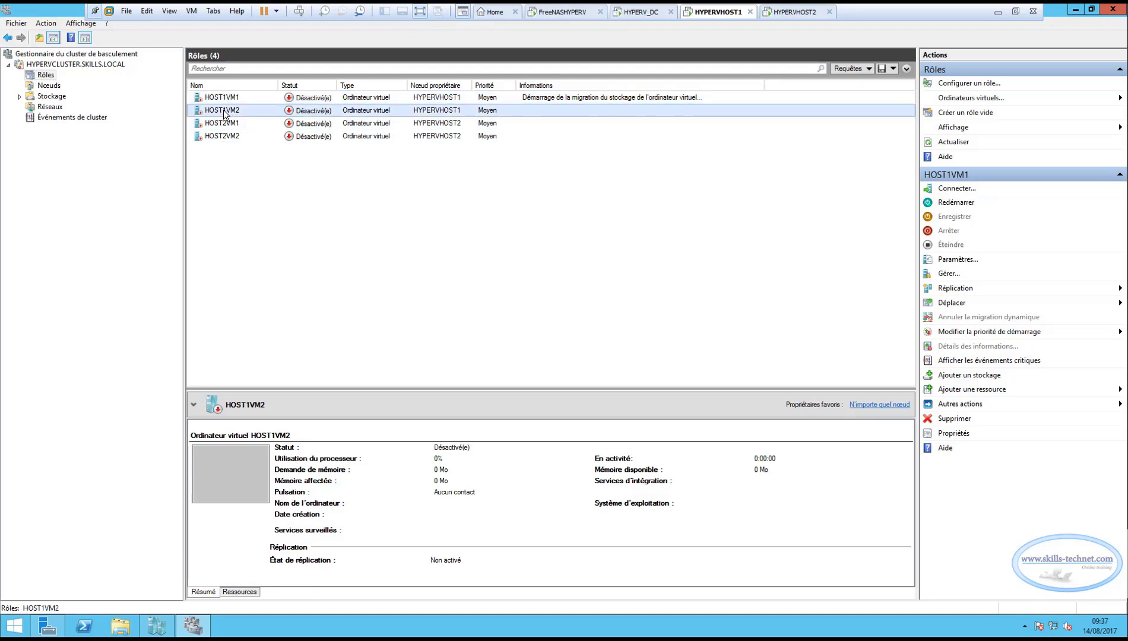
right_click(224, 111)
mouse_move(276, 233)
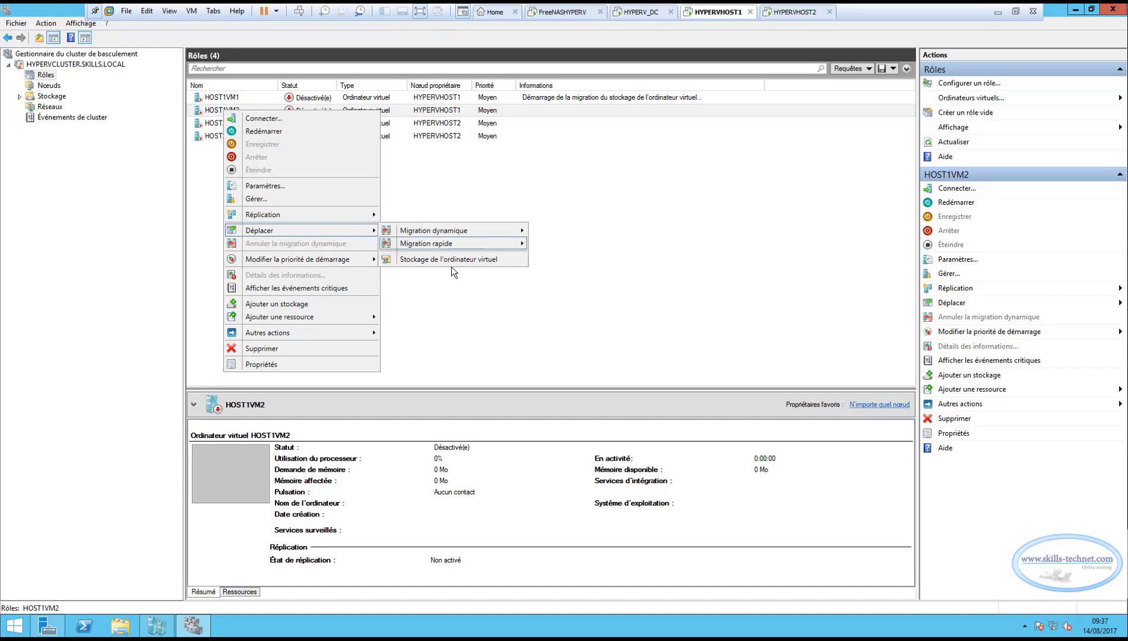
left_click(435, 260)
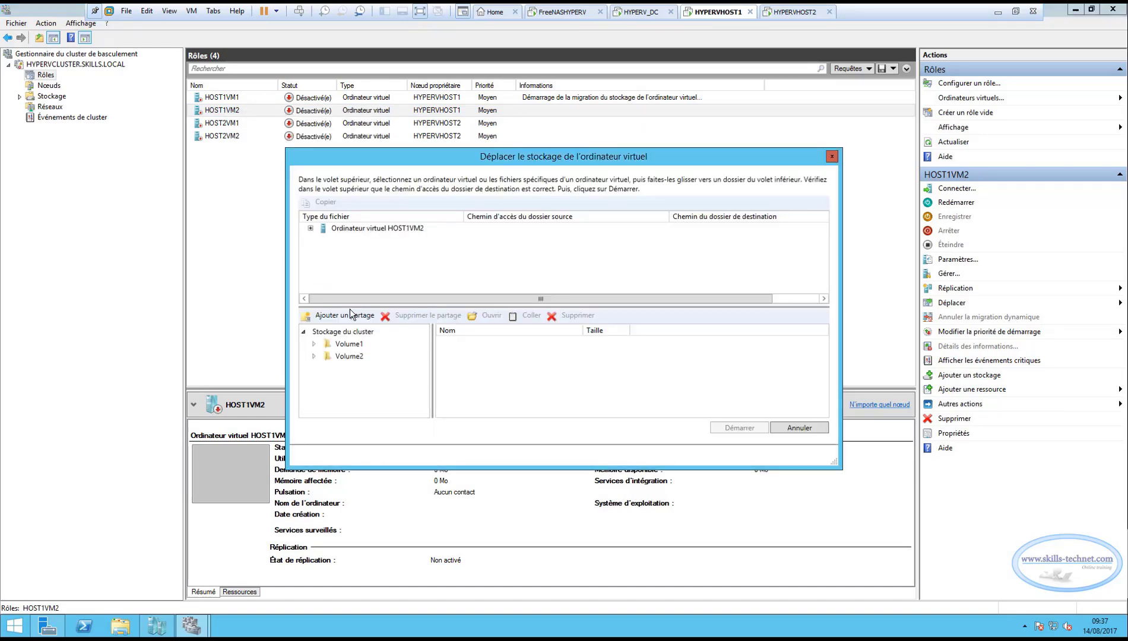
left_click(310, 229)
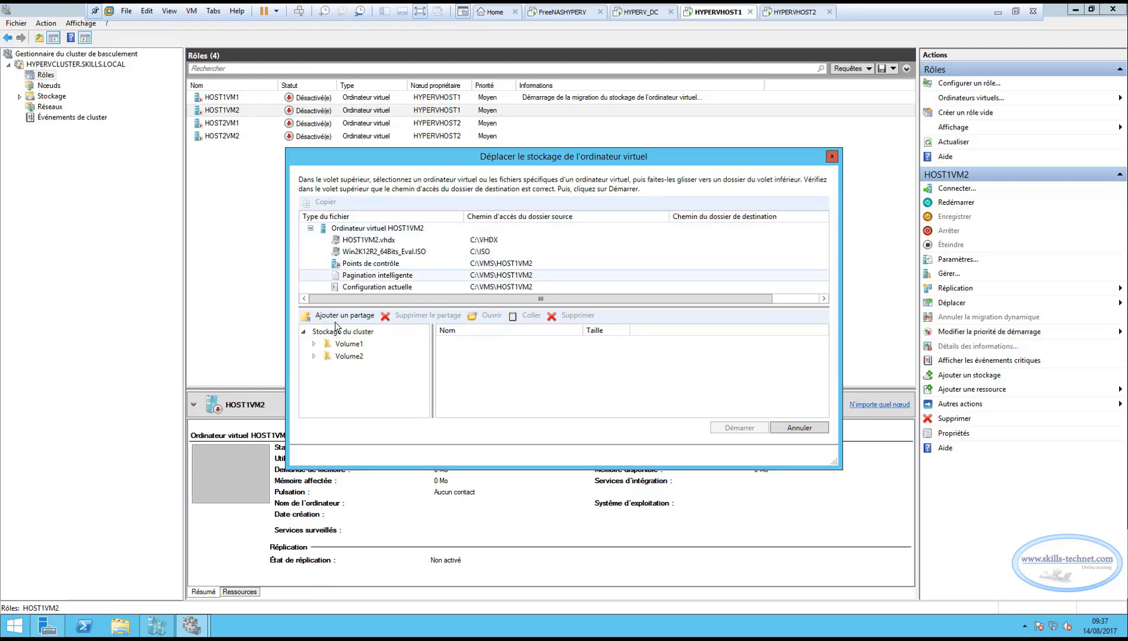
left_click(314, 344)
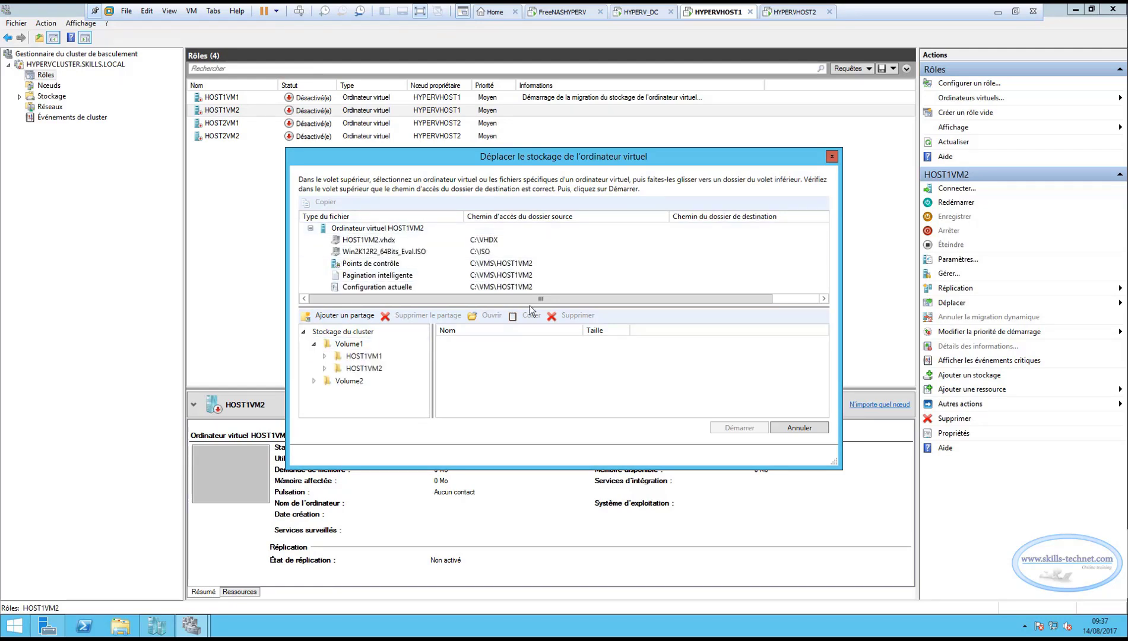
left_click_drag(530, 306, 529, 320)
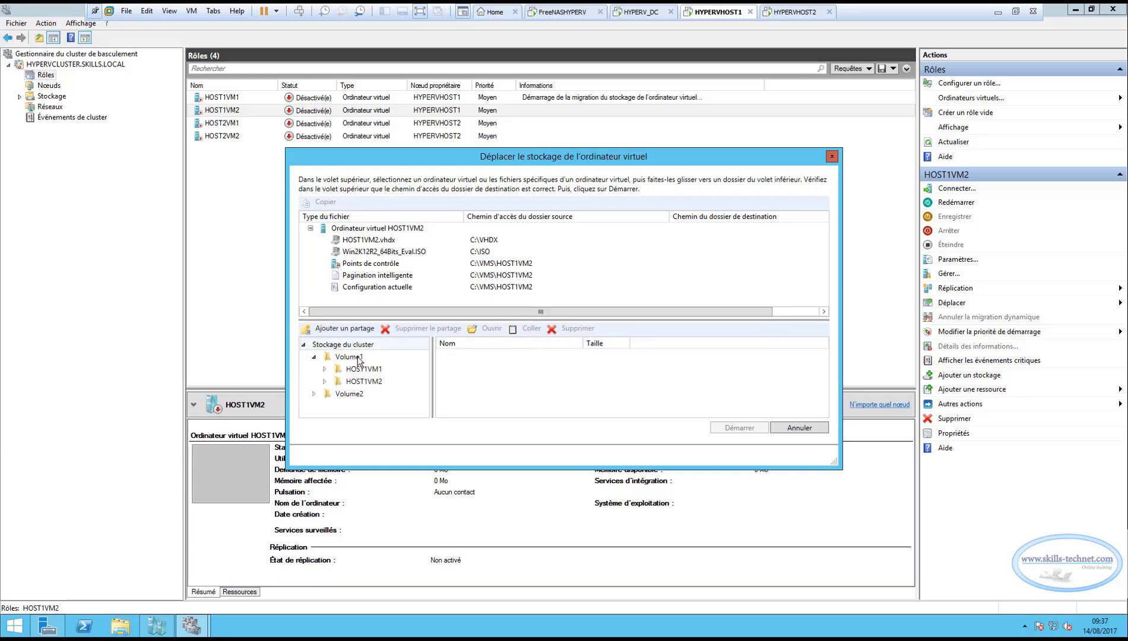
left_click(325, 381)
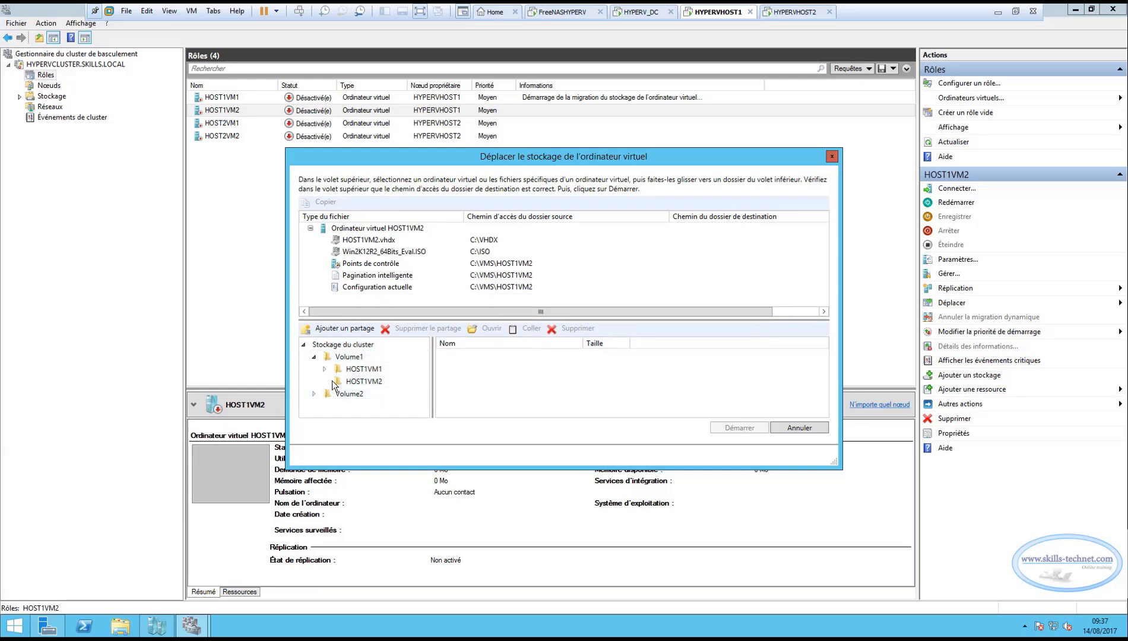
Assign HOST1VM2.vhdx and the checkpoints to the destination folder C:\ClusterStorage\Volume1\HOST1VM2.
left_click(384, 241)
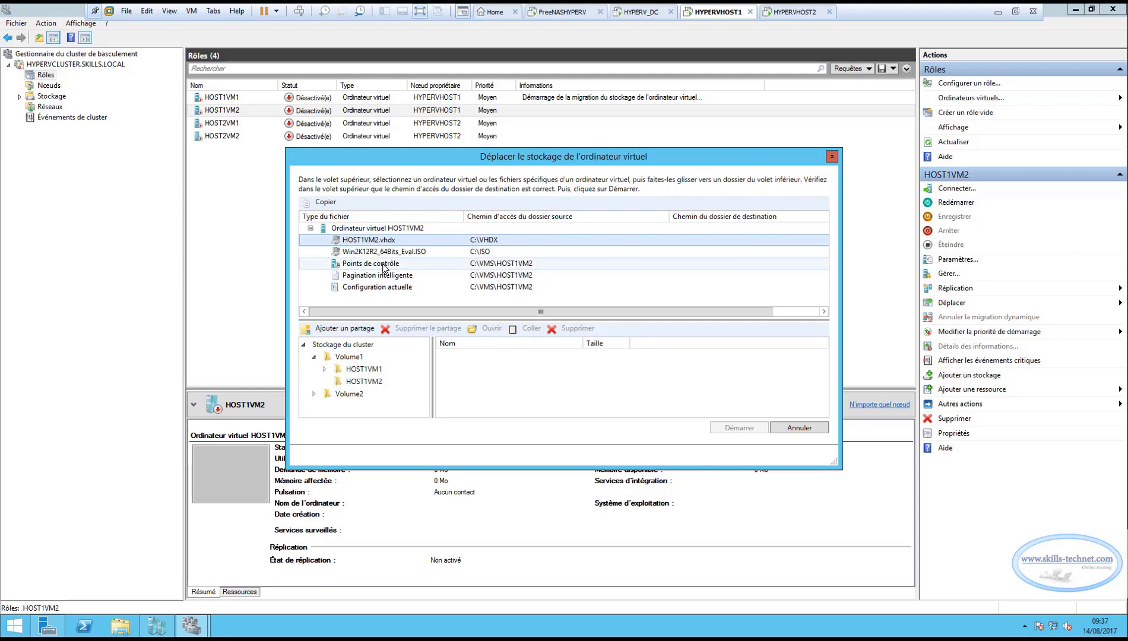
left_click(383, 265, "ctrl")
left_click(392, 242)
left_click_drag(391, 241, 377, 382)
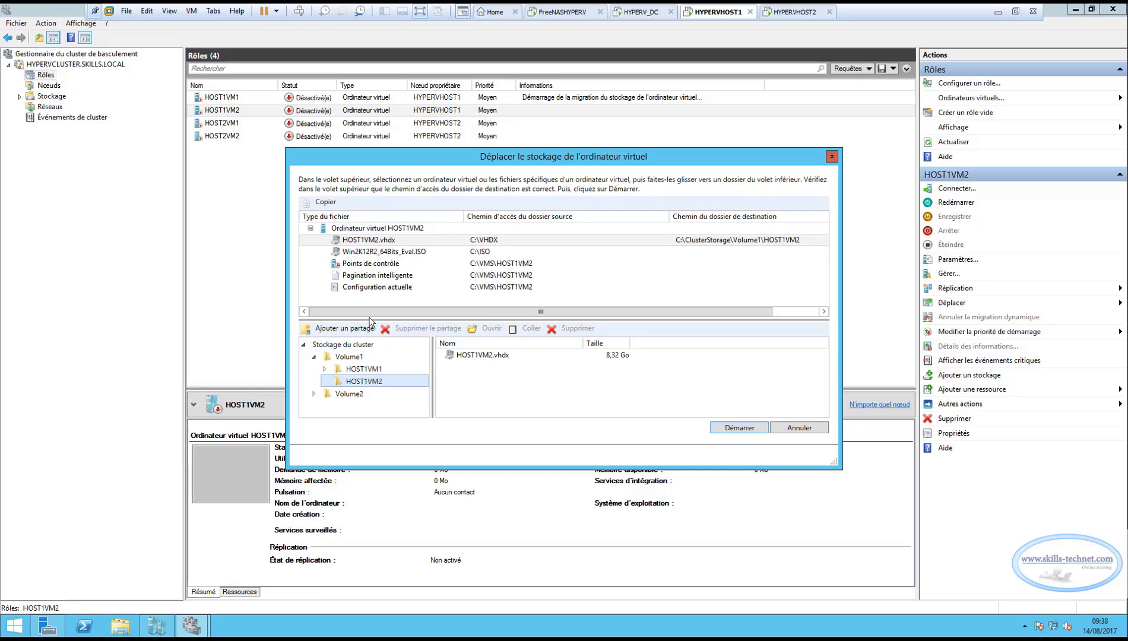
left_click(365, 265)
left_click_drag(364, 267, 367, 385)
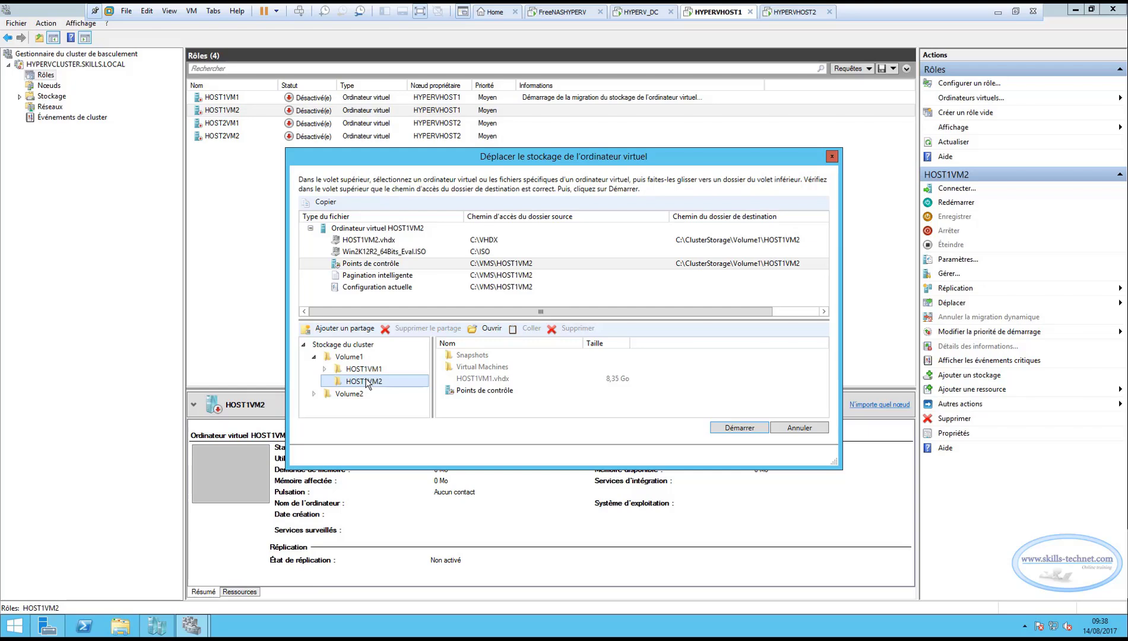
Assign the smart paging file and current configuration to Volume1\HOST1VM2, and start HOST1VM2's storage migration.
left_click_drag(370, 277, 371, 385)
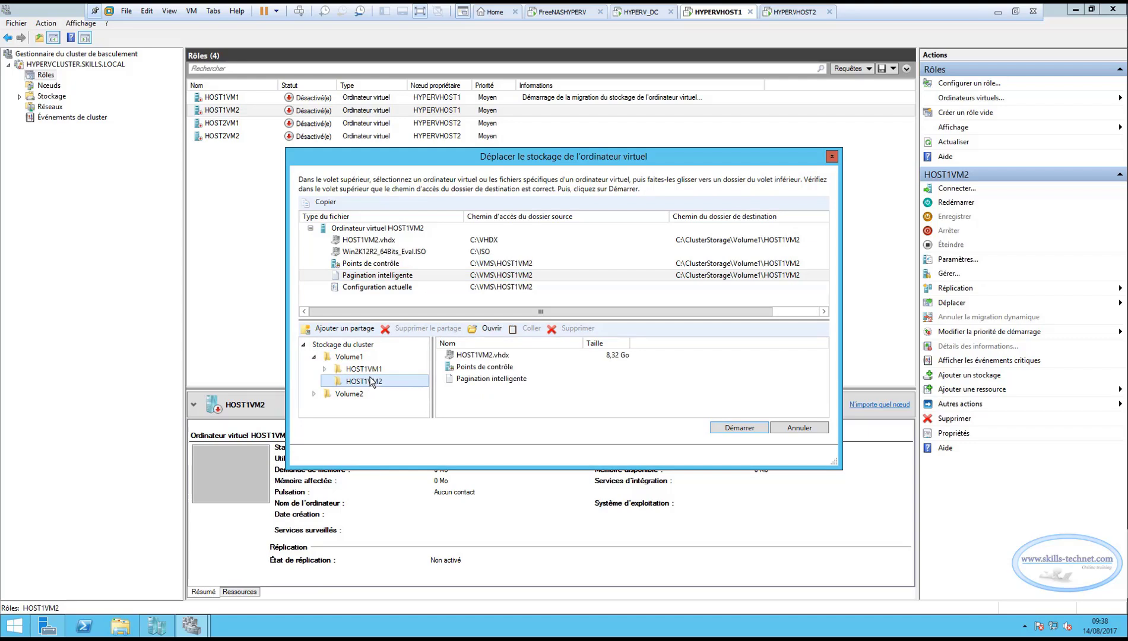
left_click_drag(379, 288, 379, 380)
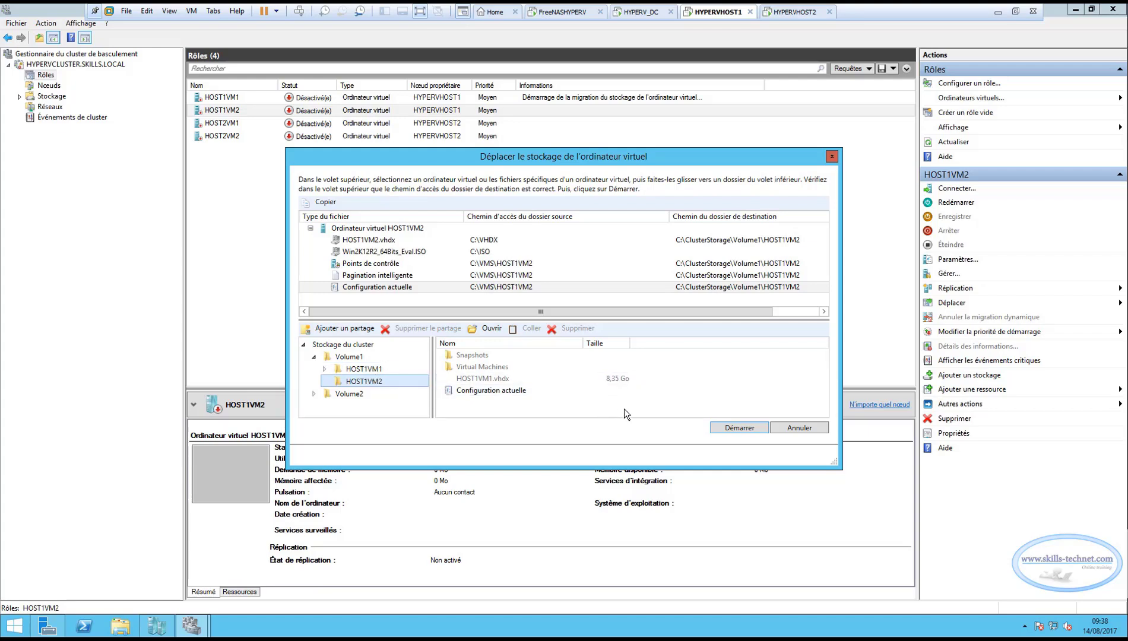
left_click(731, 428)
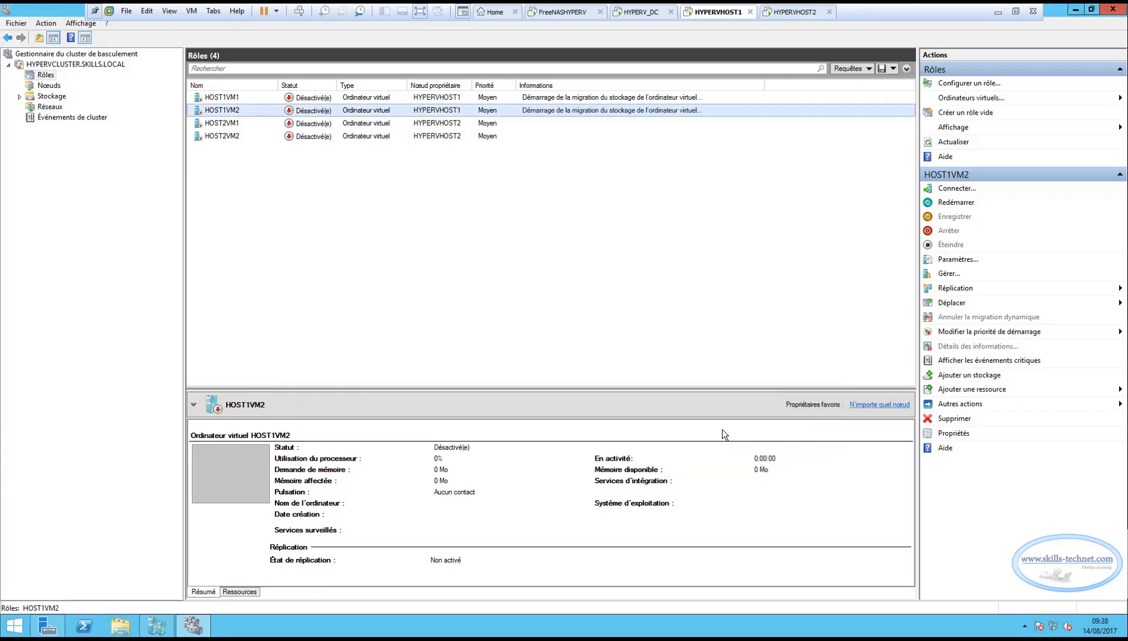
Start a virtual machine storage move for HOST2VM1, listing its files and the destination folders under Volume2.
left_click(225, 124)
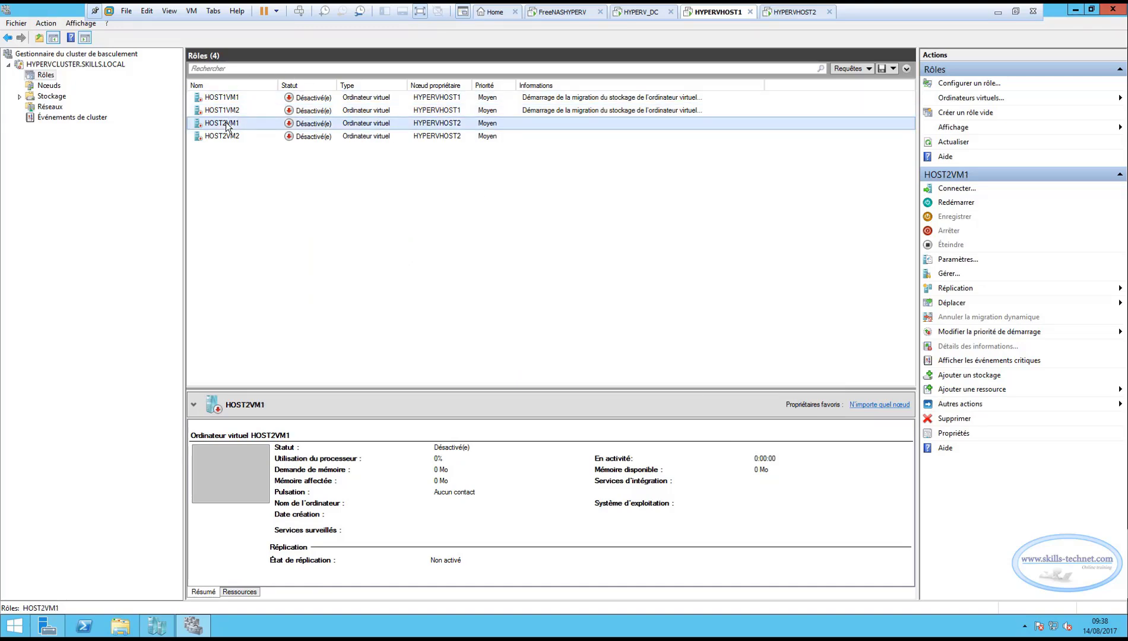
right_click(226, 126)
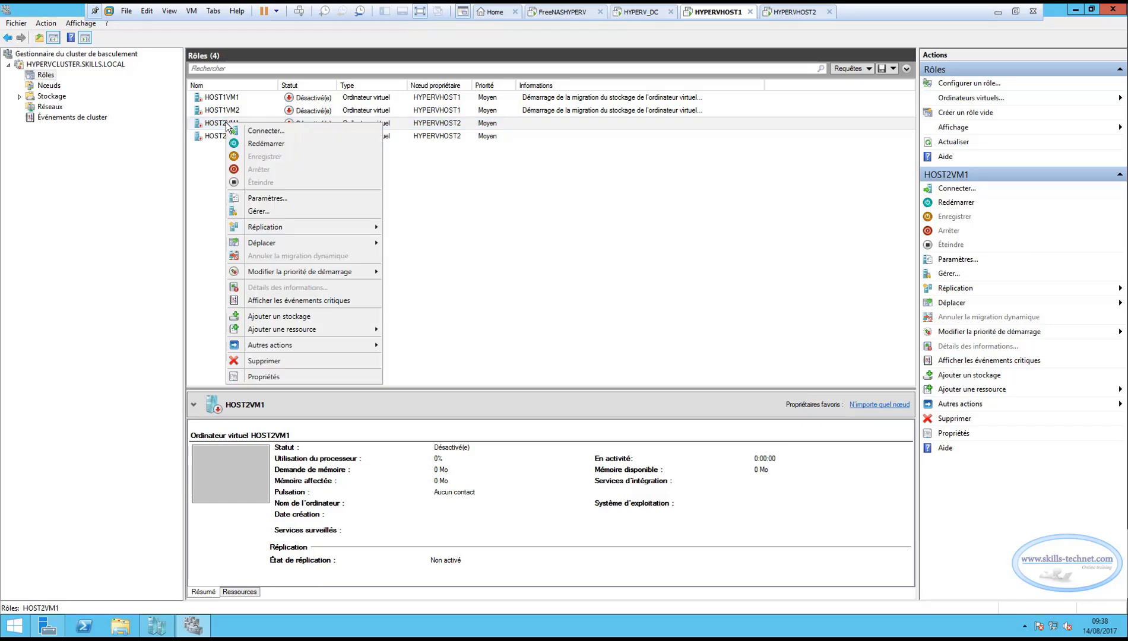
mouse_move(307, 244)
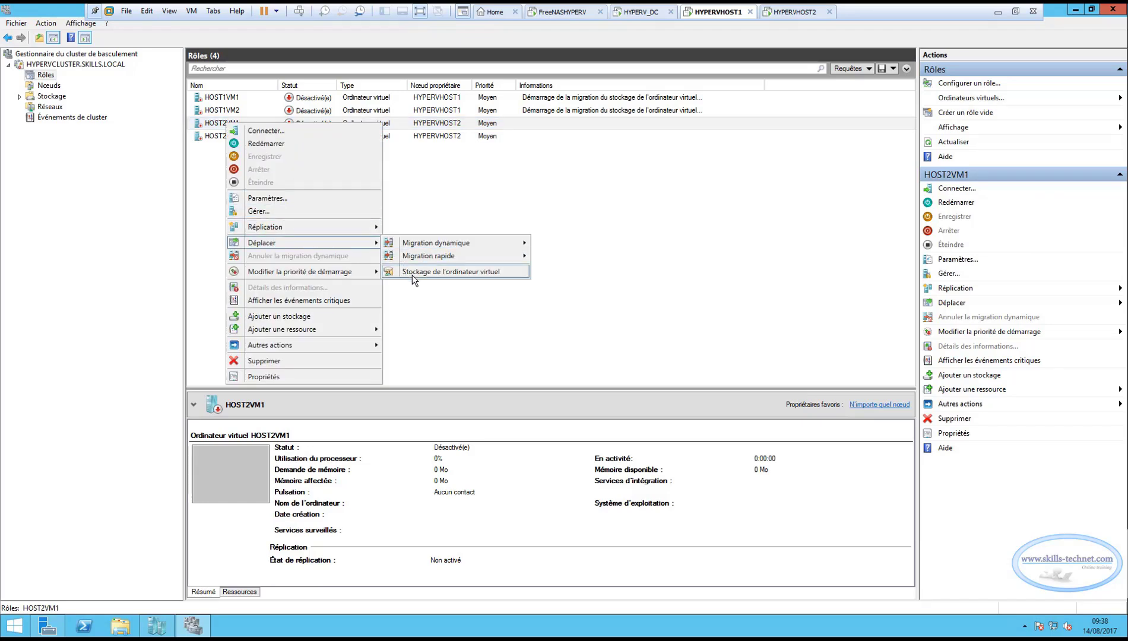
left_click(413, 273)
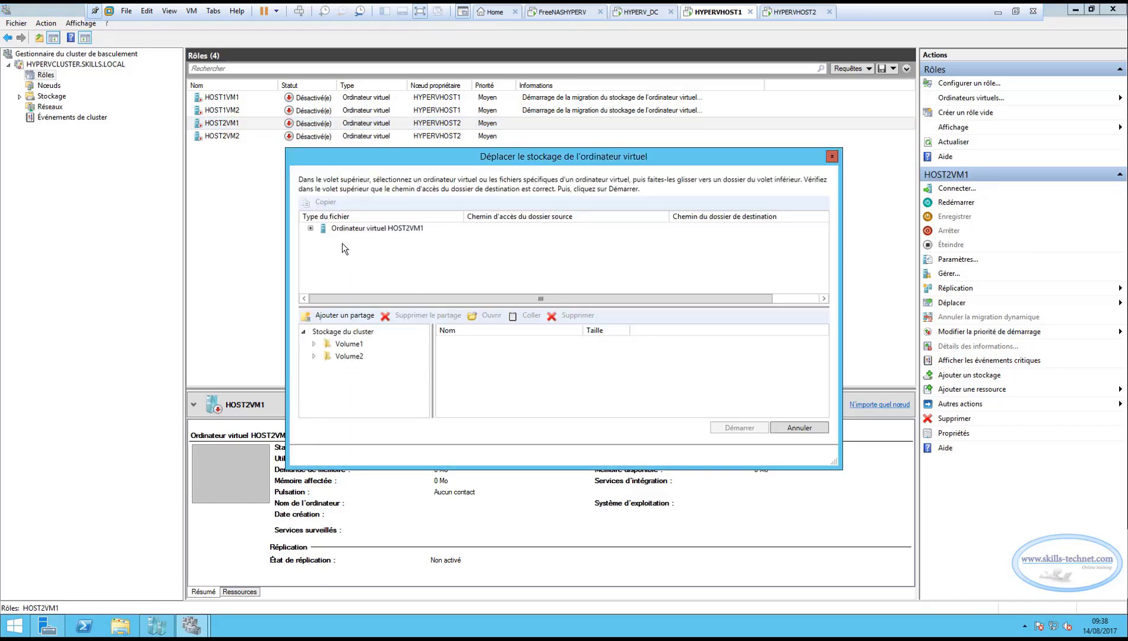
left_click(314, 356)
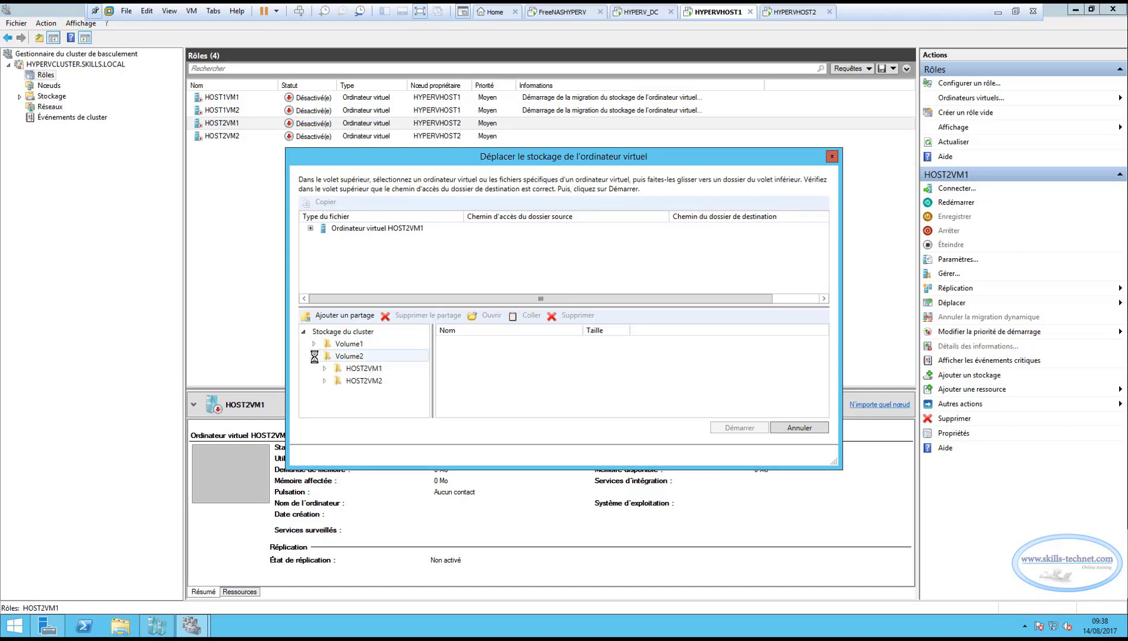
left_click(310, 228)
Assign HOST2VM1.vhdx, the checkpoints, smart paging file and current configuration to C:\ClusterStorage\Volume2\HOST2VM1, and start the storage migration.
left_click(377, 241)
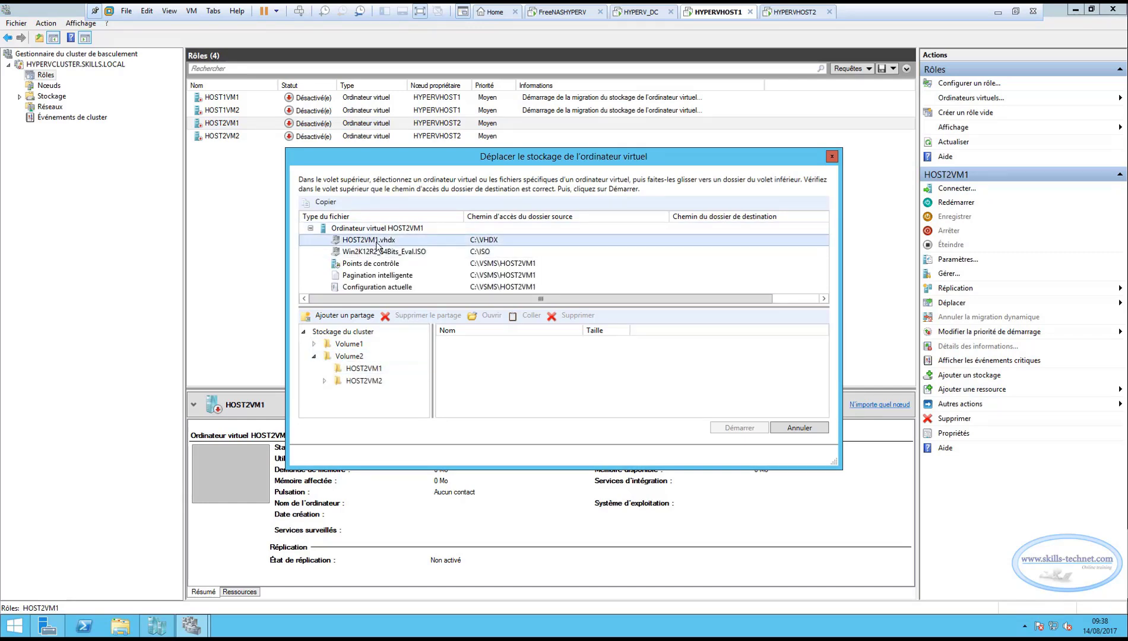
left_click_drag(379, 240, 366, 372)
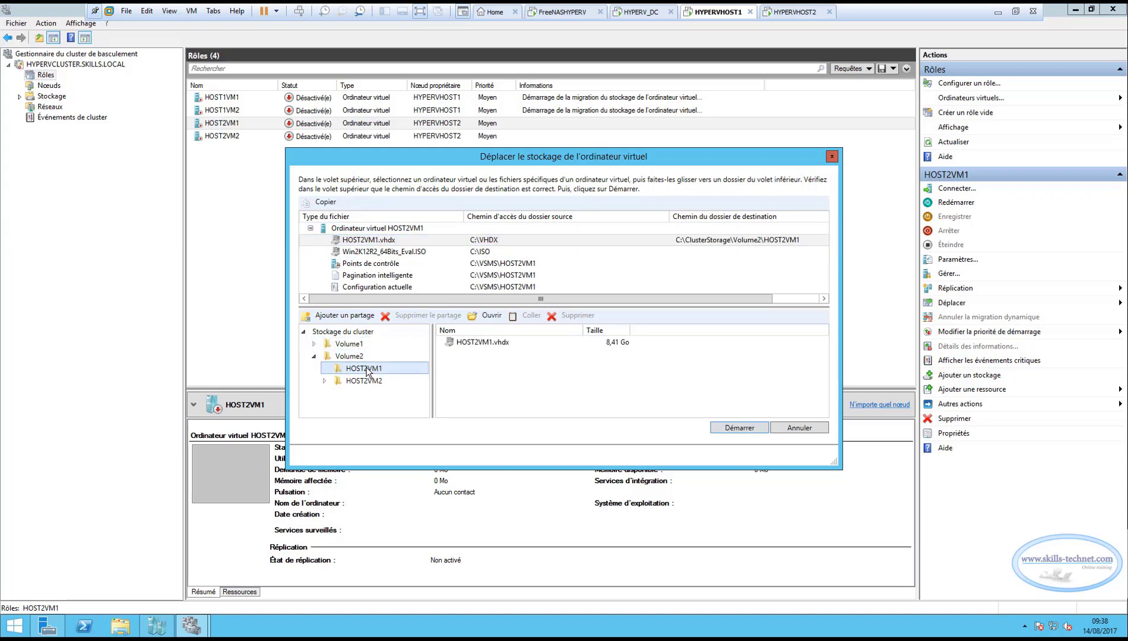
left_click(375, 268)
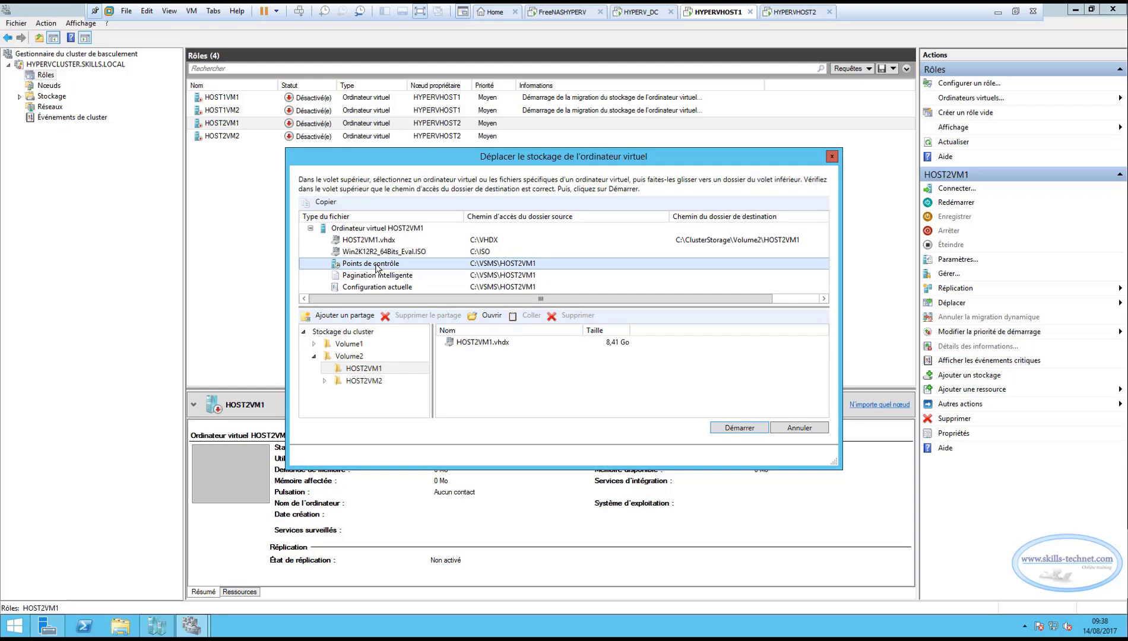
left_click_drag(375, 269, 365, 369)
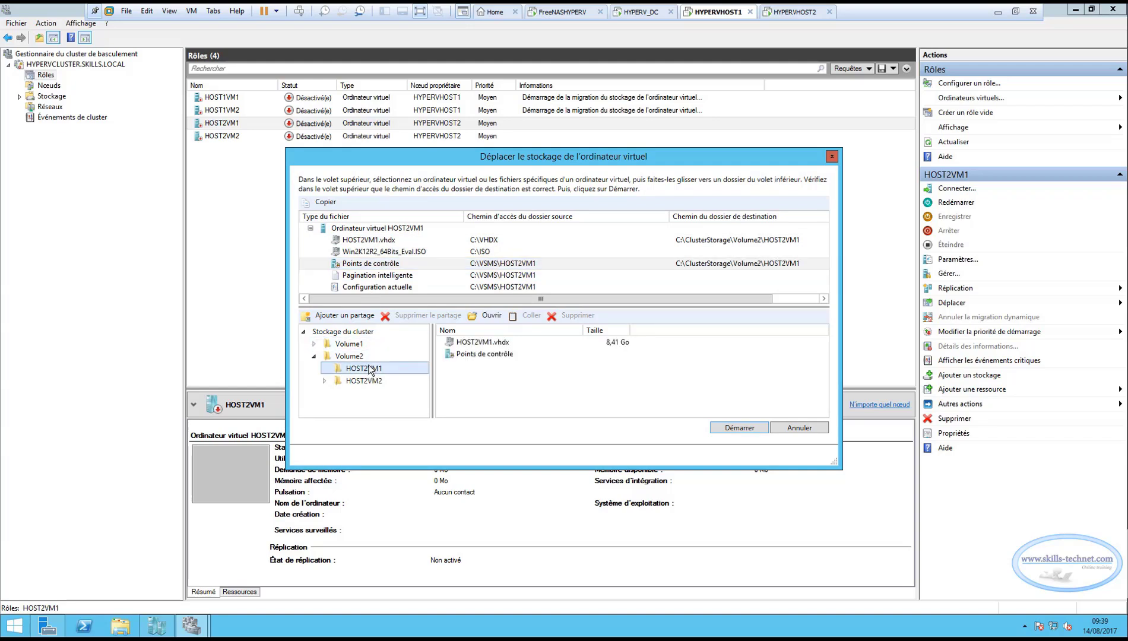
left_click_drag(384, 282, 374, 368)
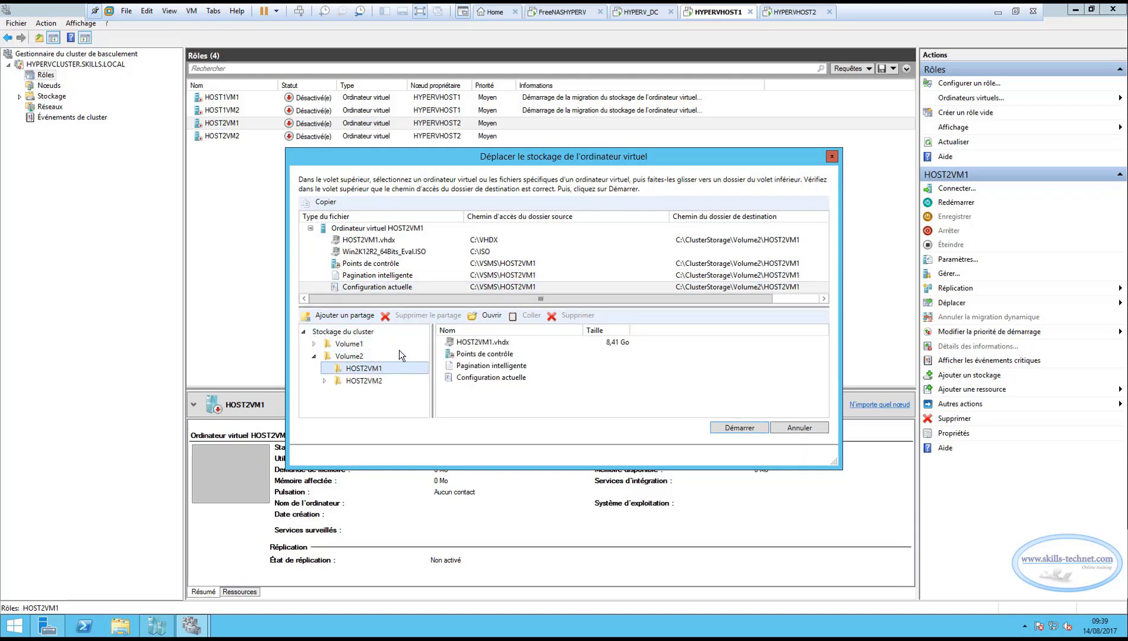
left_click(734, 428)
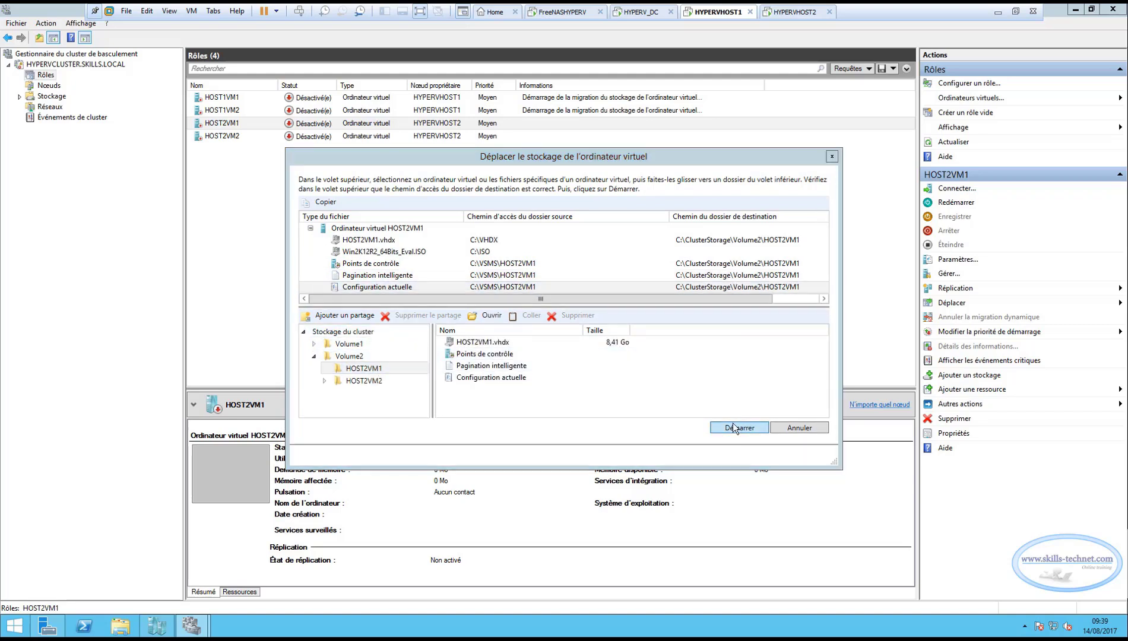
Start a virtual machine storage move for HOST2VM2, listing its files and the destination folders under Volume2.
left_click(224, 136)
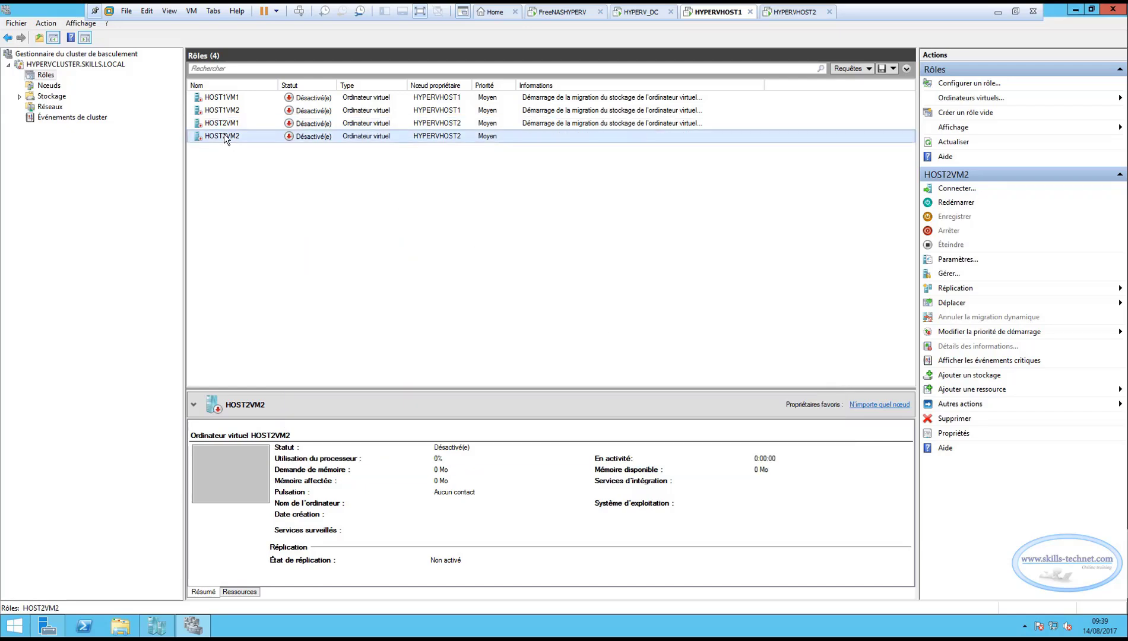
right_click(227, 134)
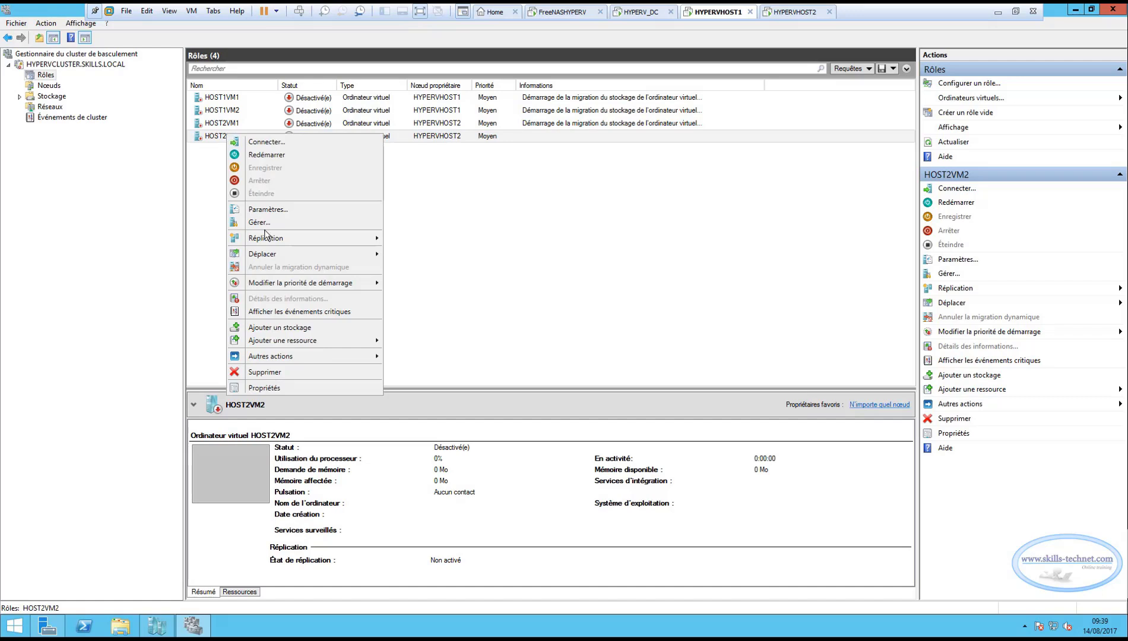
mouse_move(312, 257)
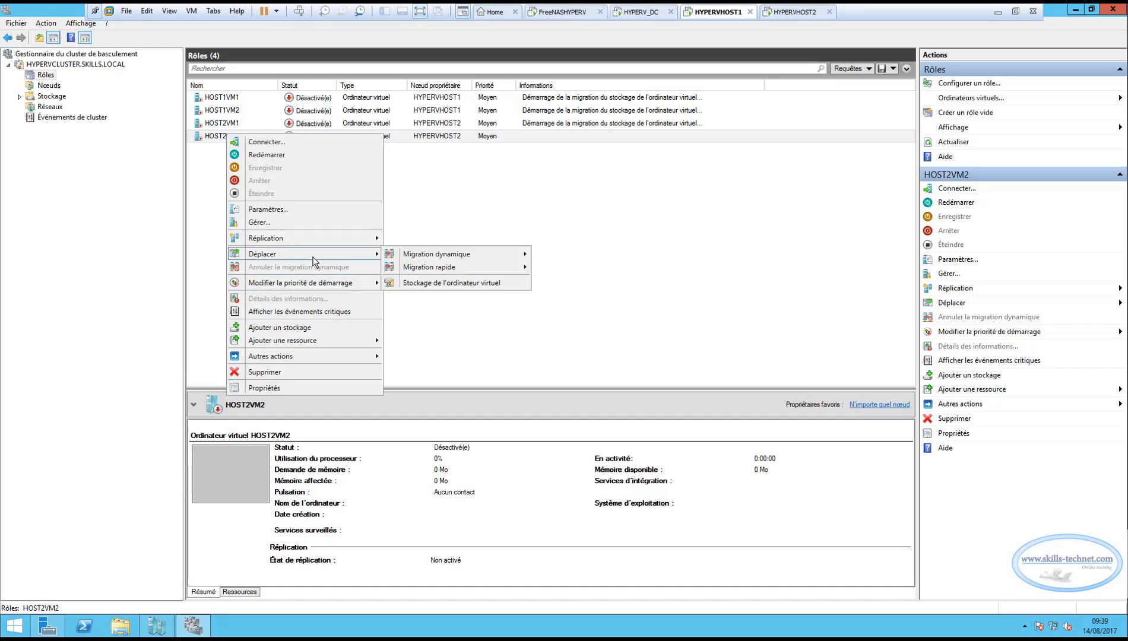
left_click(428, 283)
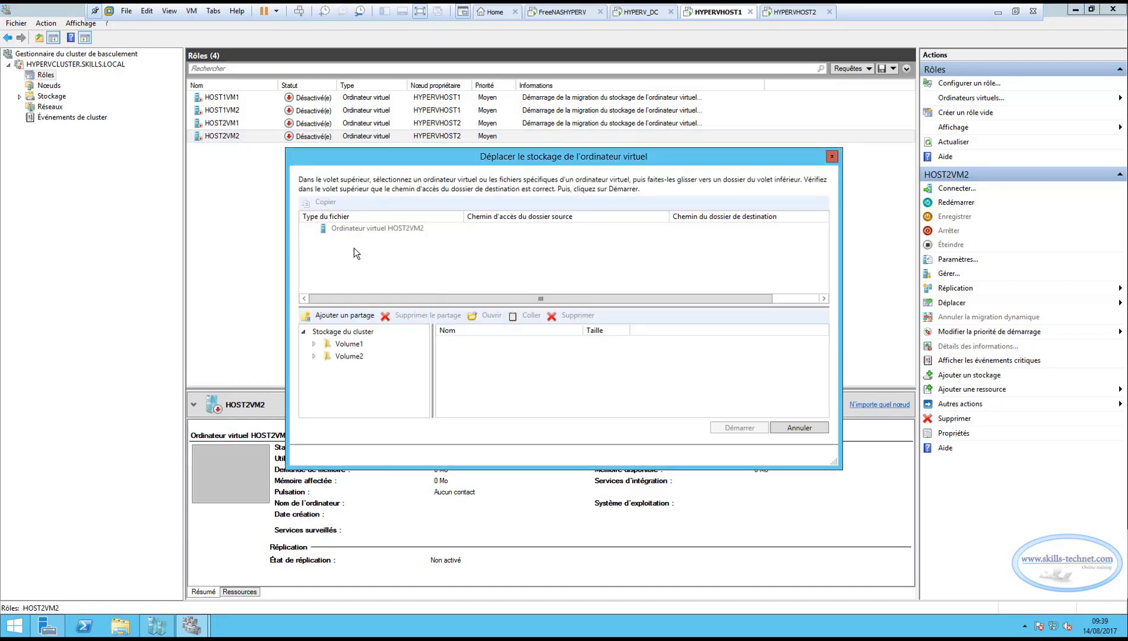
left_click(312, 356)
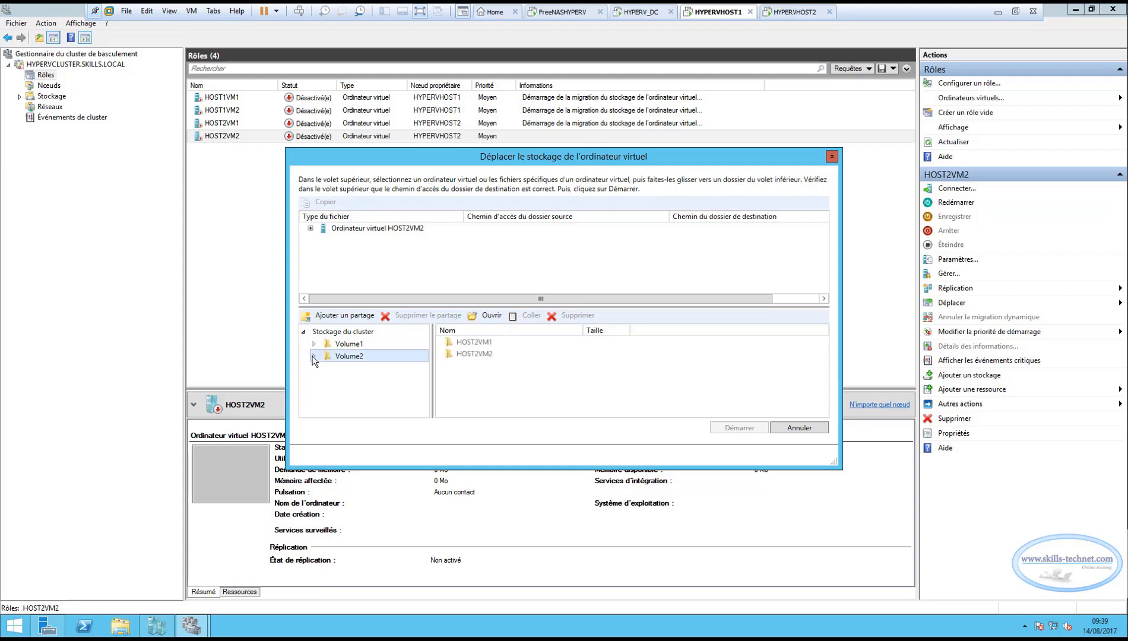
left_click(311, 229)
Assign HOST2VM2.vhdx, the smart paging file, current configuration and checkpoints to C:\ClusterStorage\Volume2\HOST2VM2, and start the storage migration.
left_click_drag(363, 240, 376, 386)
left_click_drag(362, 274, 373, 383)
left_click_drag(380, 288, 376, 380)
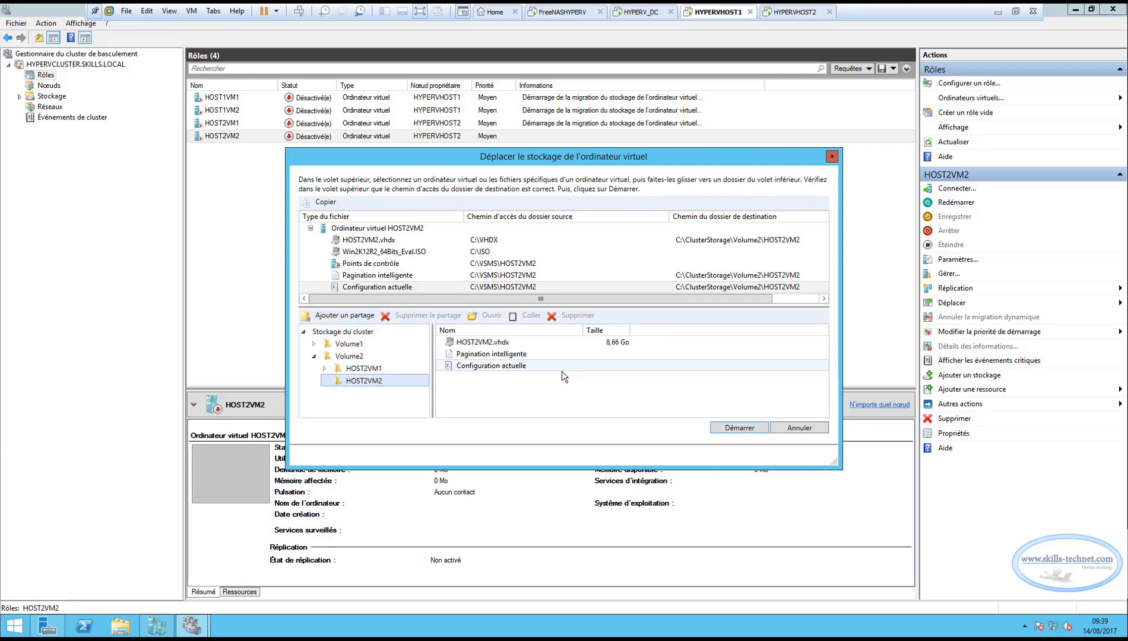
left_click(364, 265)
left_click_drag(363, 265, 376, 381)
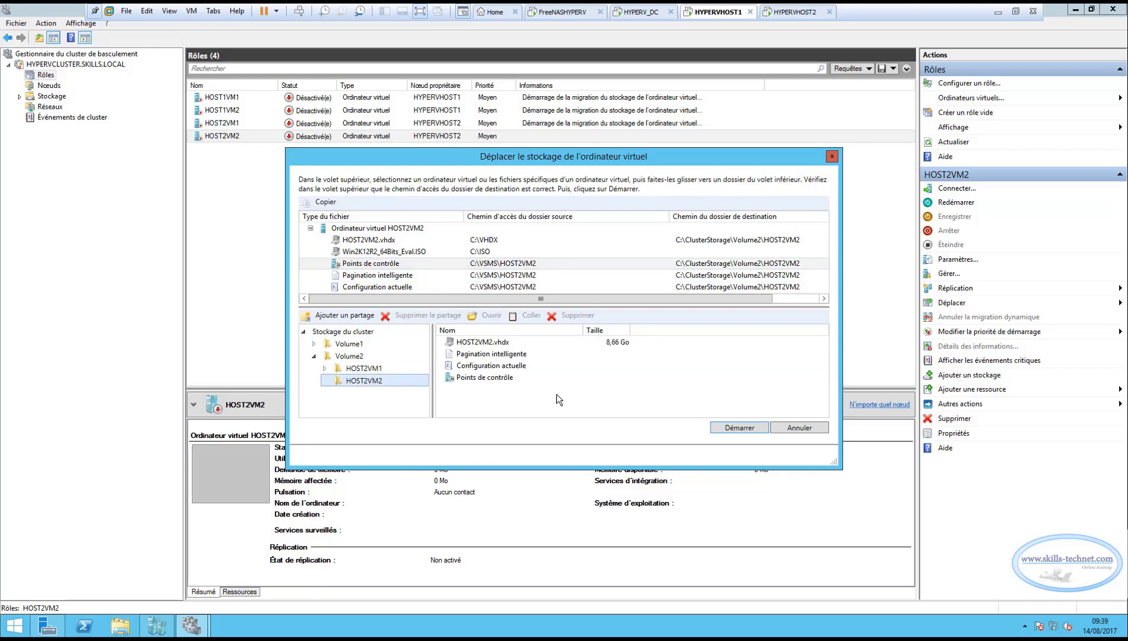
left_click(760, 428)
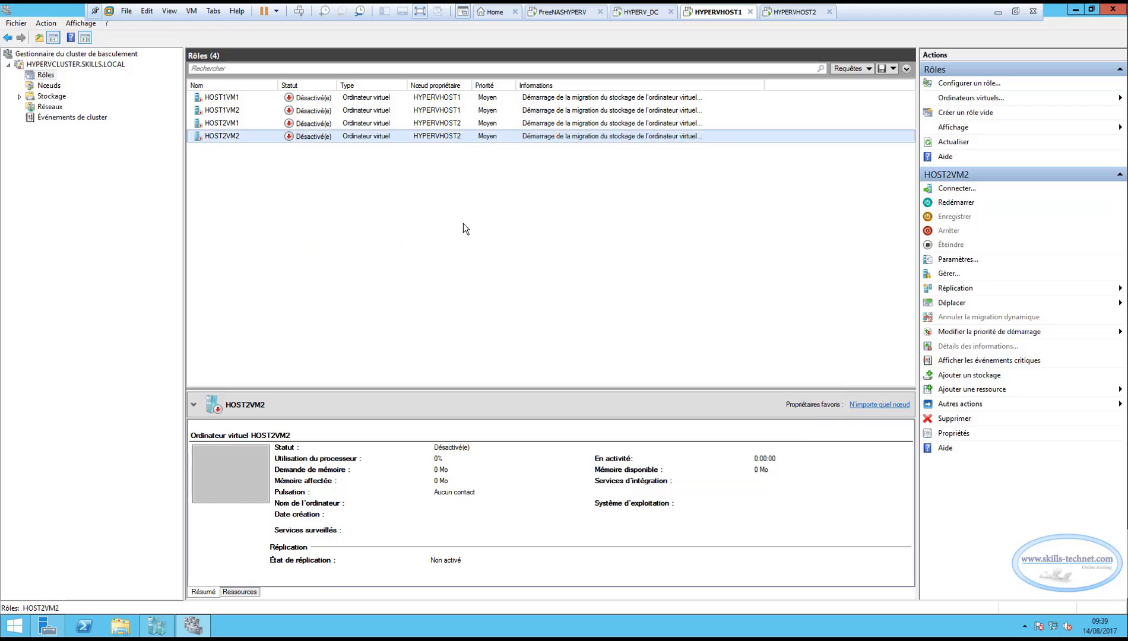
Check the storage migration status of the virtual machines in Hyper-V Manager on HYPERVHOST1 and HYPERVHOST2, widening the status columns.
left_click(230, 111)
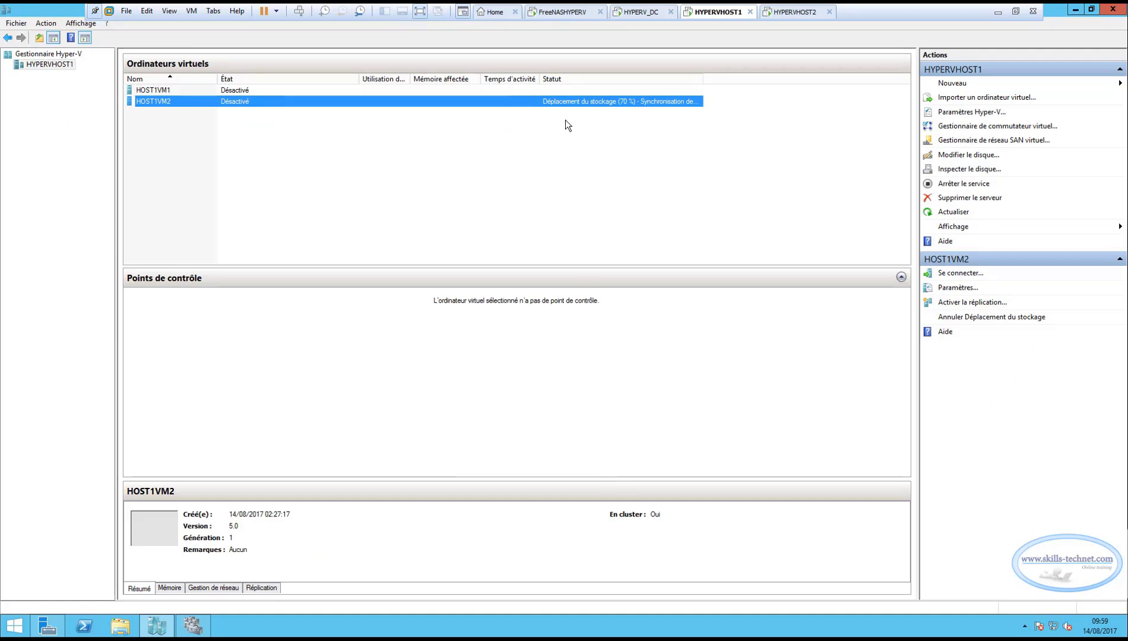
left_click_drag(539, 78, 544, 78)
left_click_drag(705, 78, 754, 86)
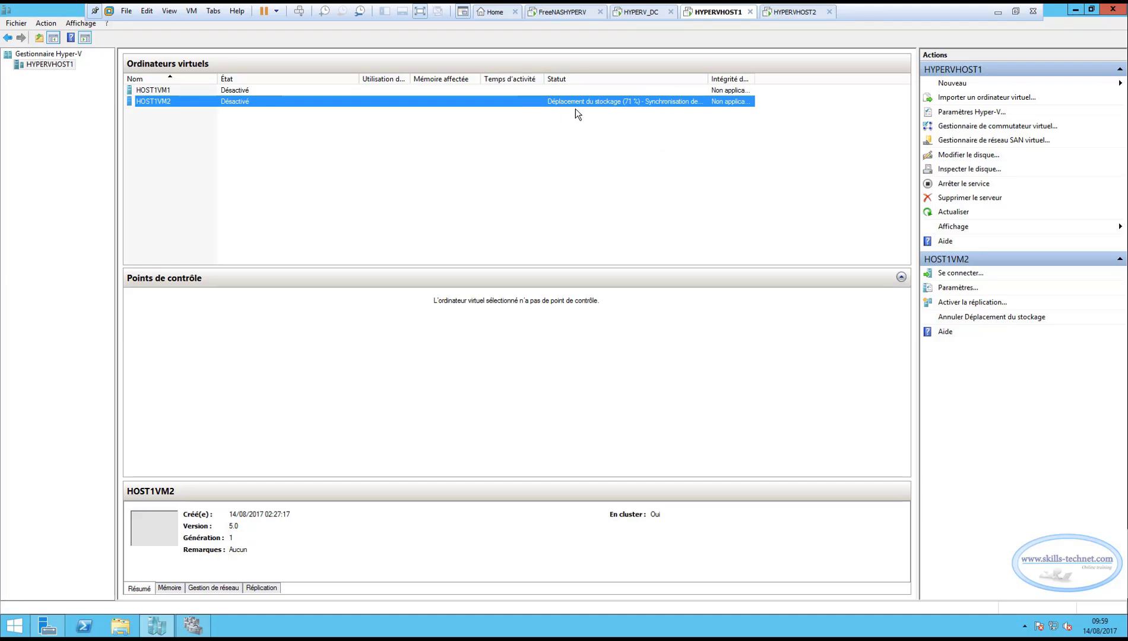
left_click(787, 13)
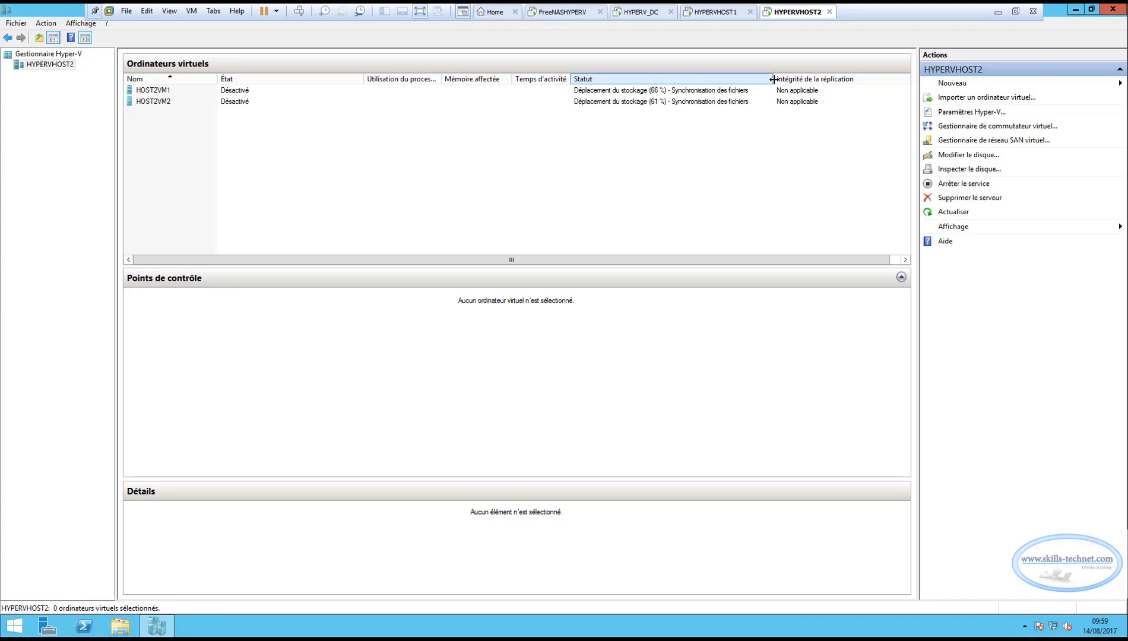
left_click_drag(774, 79, 772, 79)
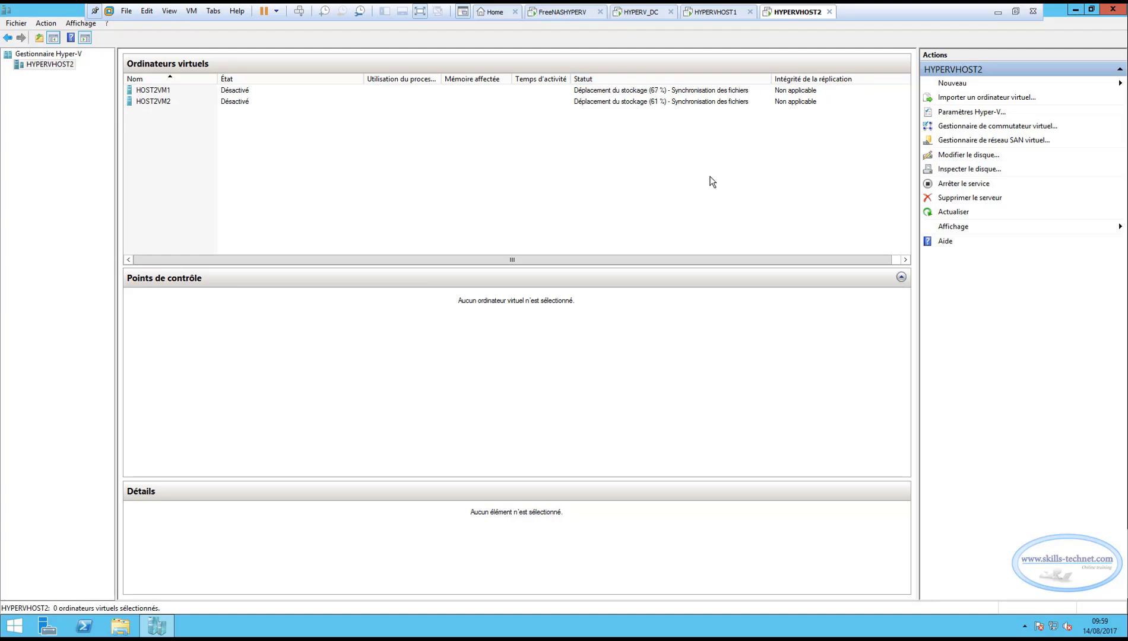
left_click(716, 12)
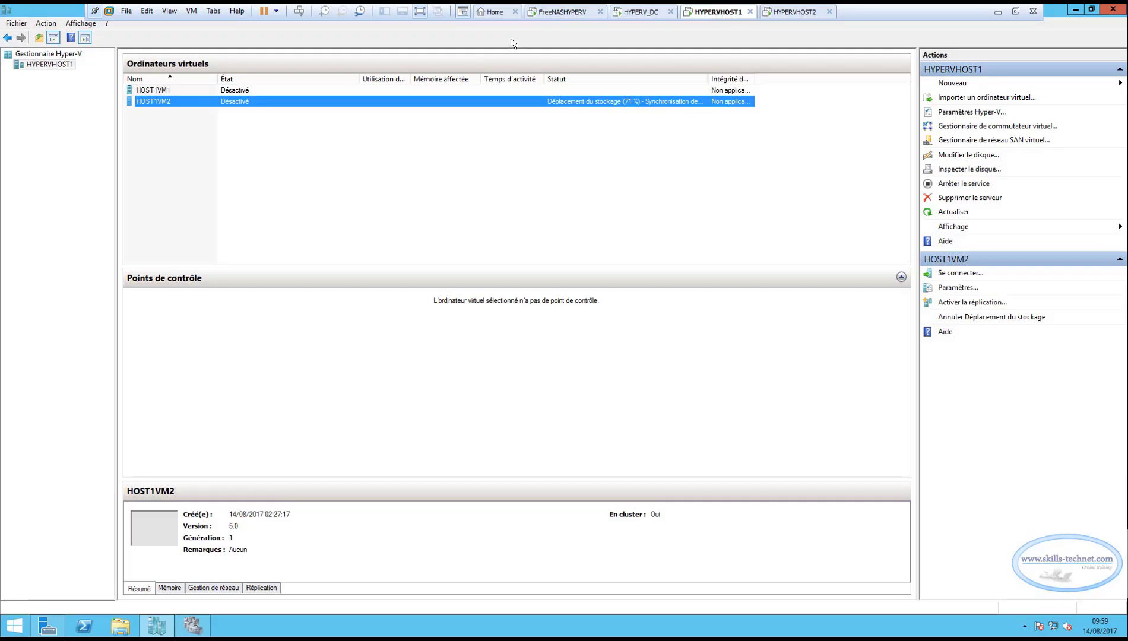
left_click(186, 91)
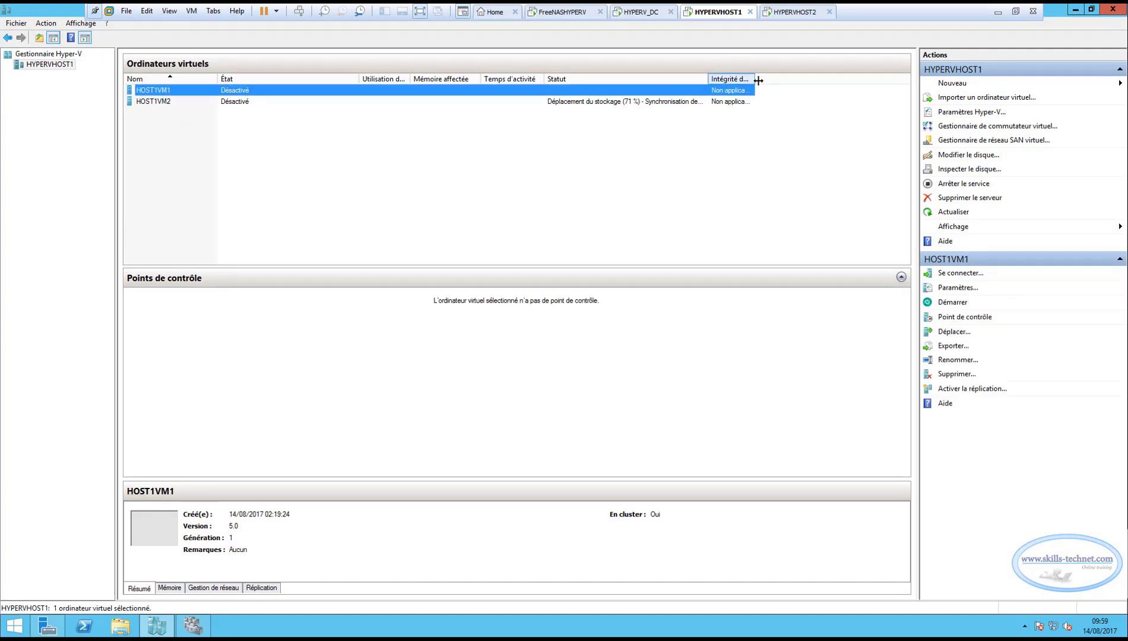
left_click_drag(759, 80, 801, 81)
left_click(167, 104)
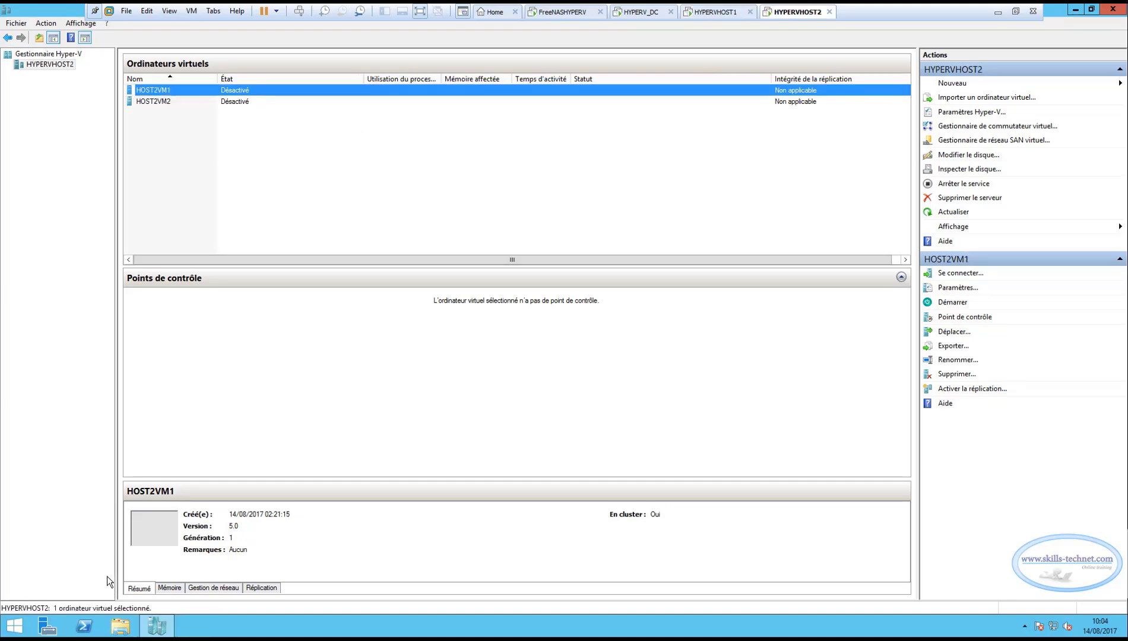
Inspect the C:\VHDX folder on HYPERVHOST2 in File Explorer for remaining virtual disks, and return to the C: drive.
left_click(120, 628)
double_click(392, 290)
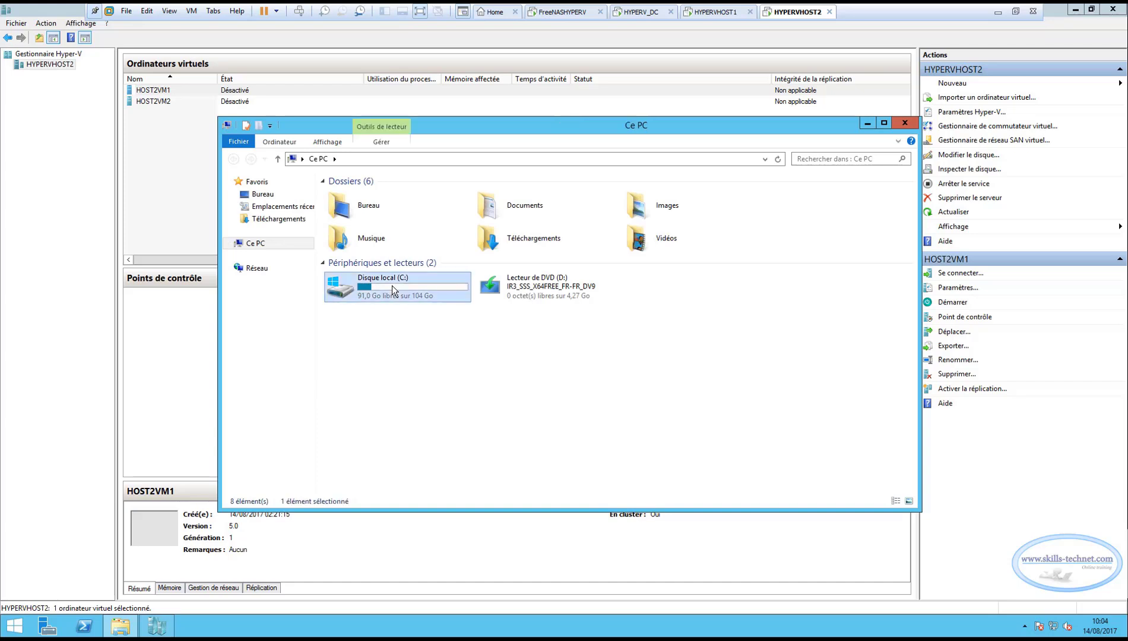
double_click(348, 282)
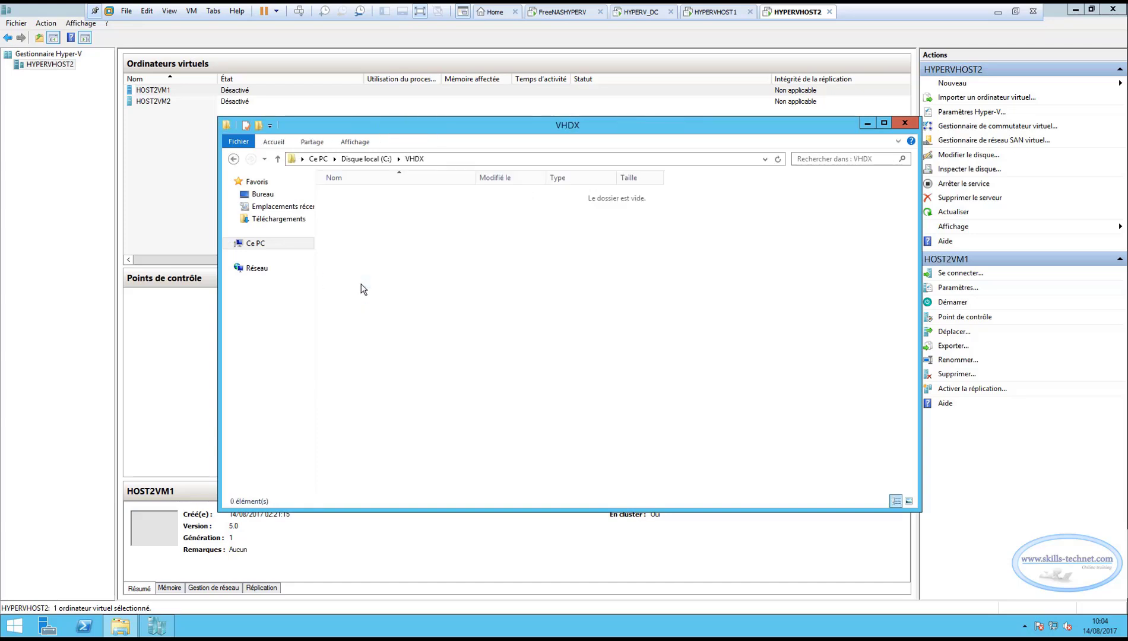
left_click(233, 159)
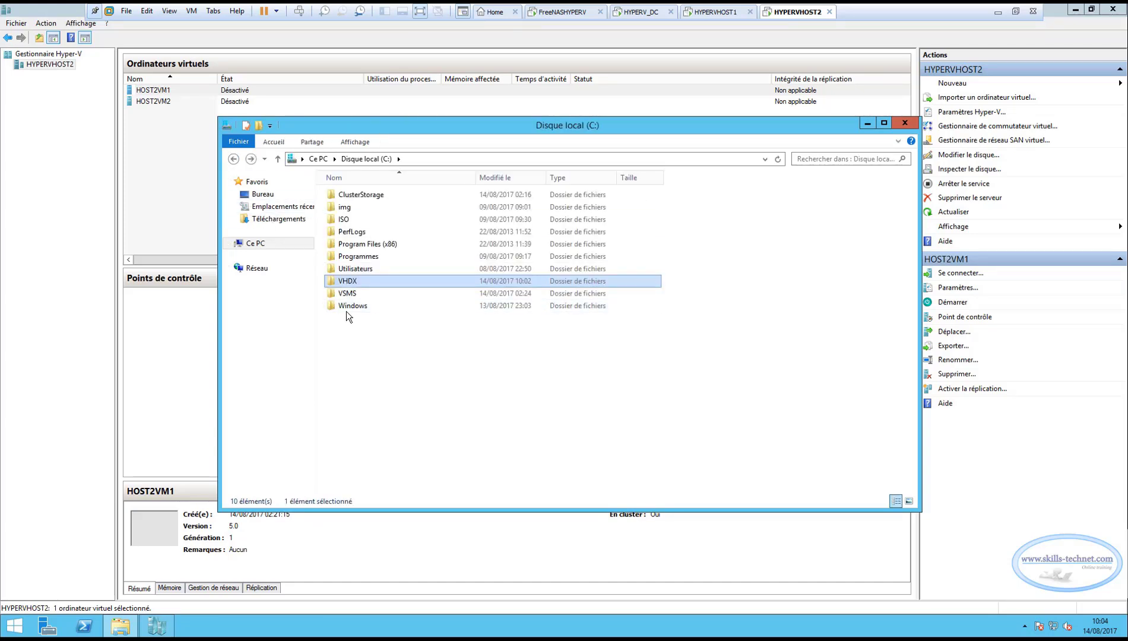
Inspect C:\VHDX and the Virtual Machines folders of HOST2VM1 and HOST2VM2 under C:\VSMS for remaining files, and close File Explorer.
double_click(380, 282)
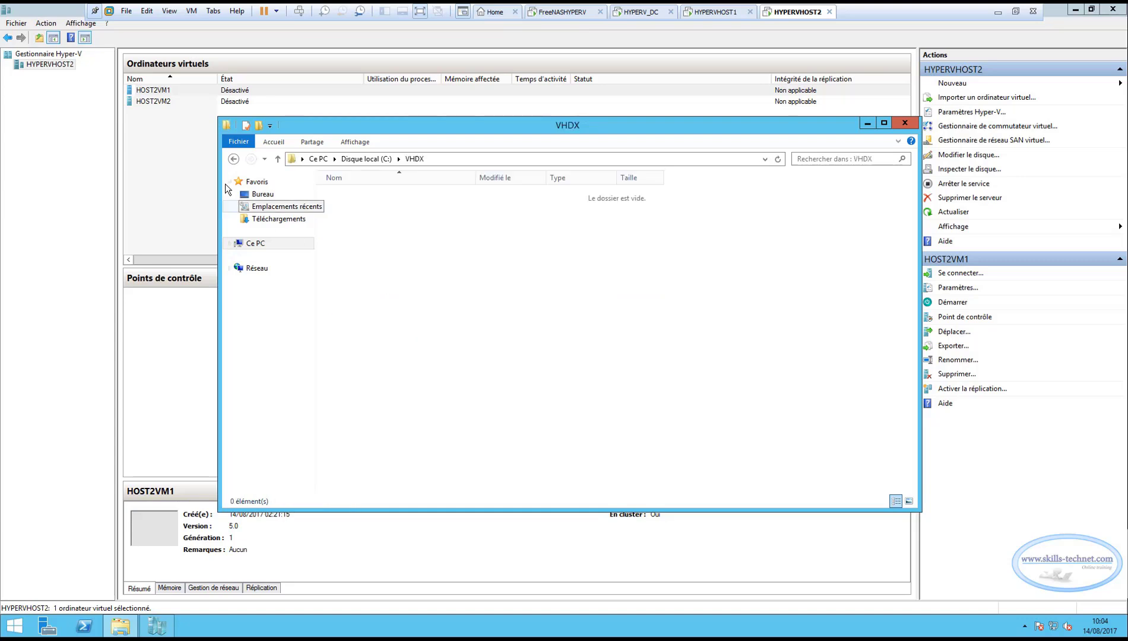
left_click(233, 159)
double_click(423, 294)
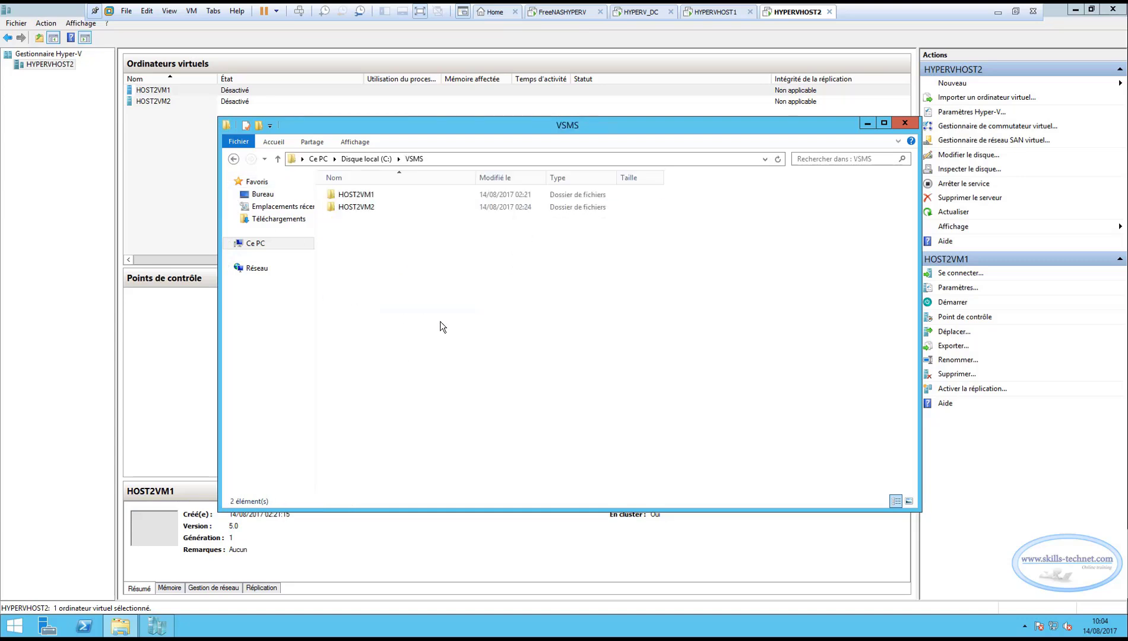
double_click(356, 195)
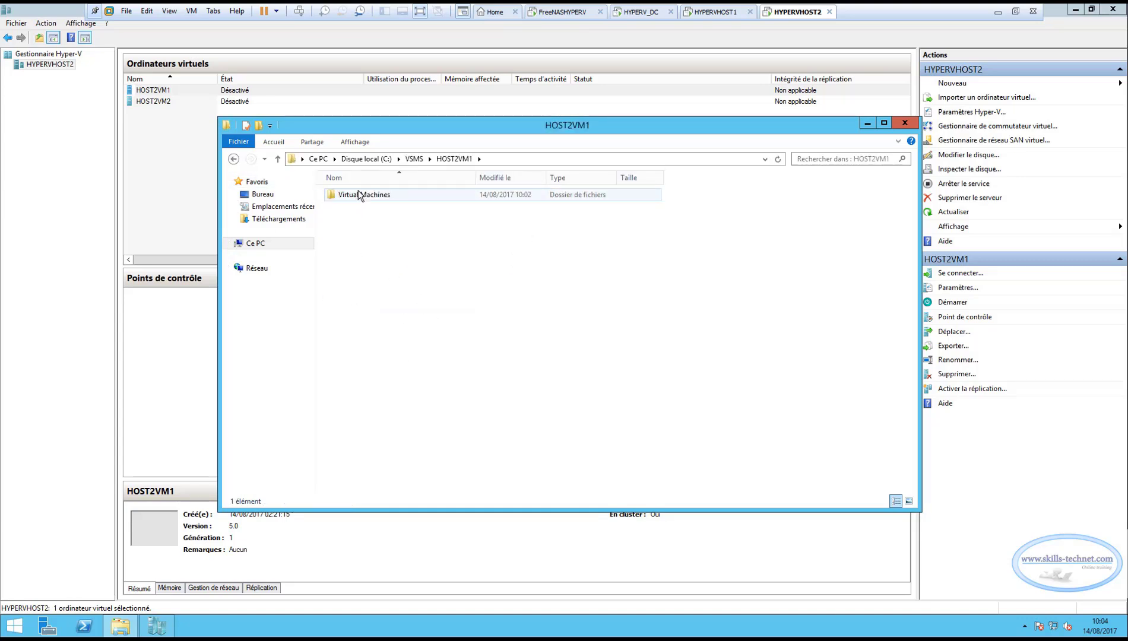
double_click(373, 196)
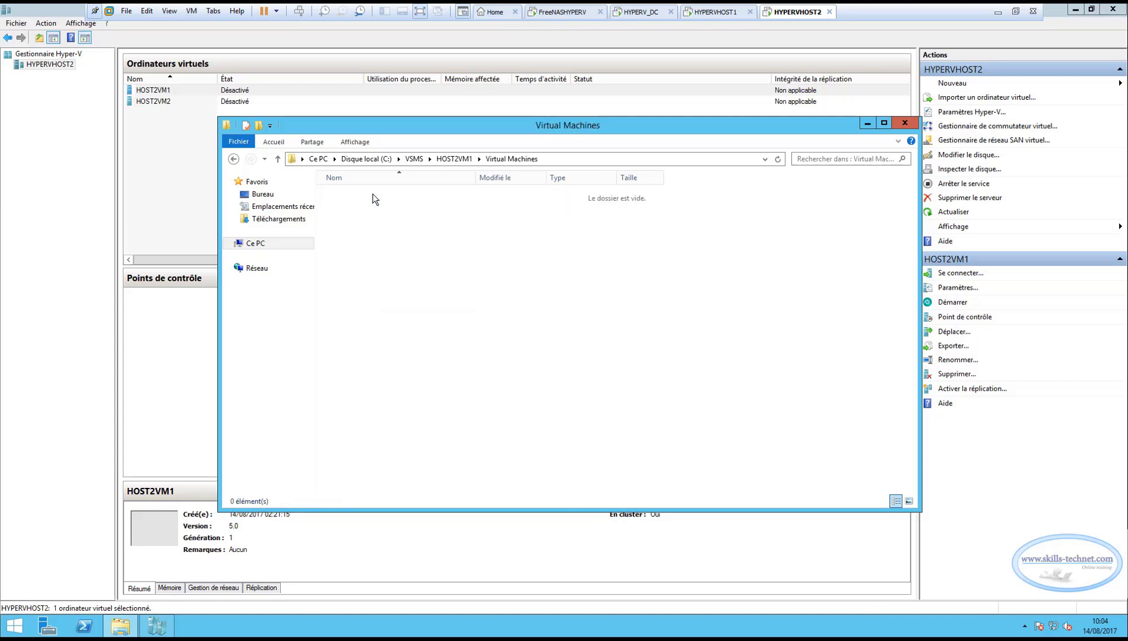
left_click(233, 160)
left_click(232, 159)
left_click(233, 159)
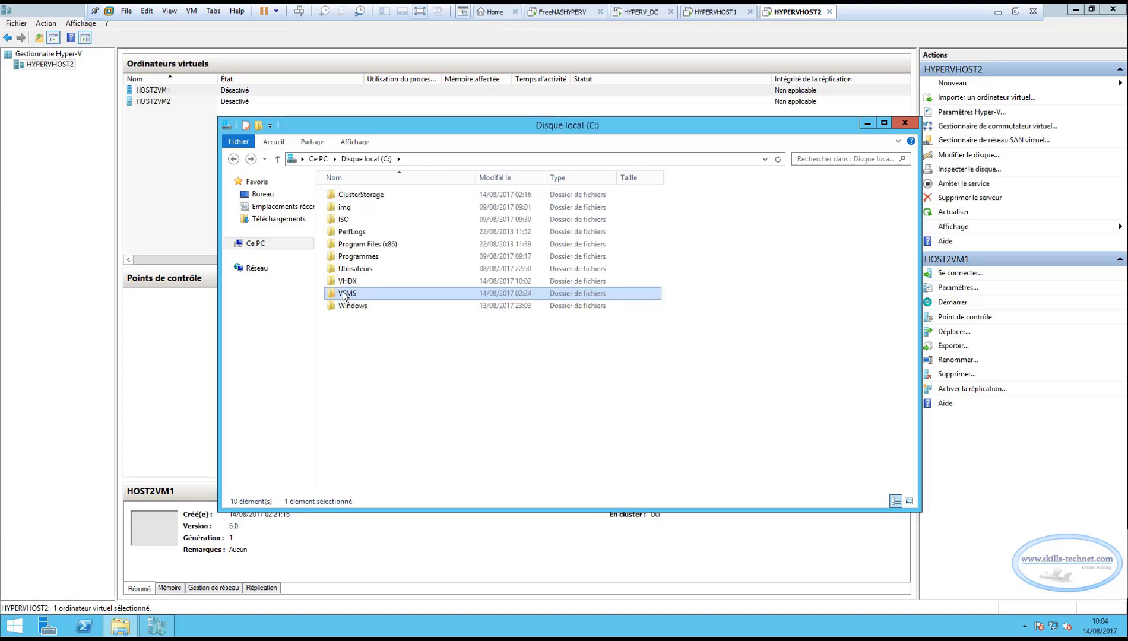
double_click(344, 294)
double_click(362, 207)
double_click(365, 196)
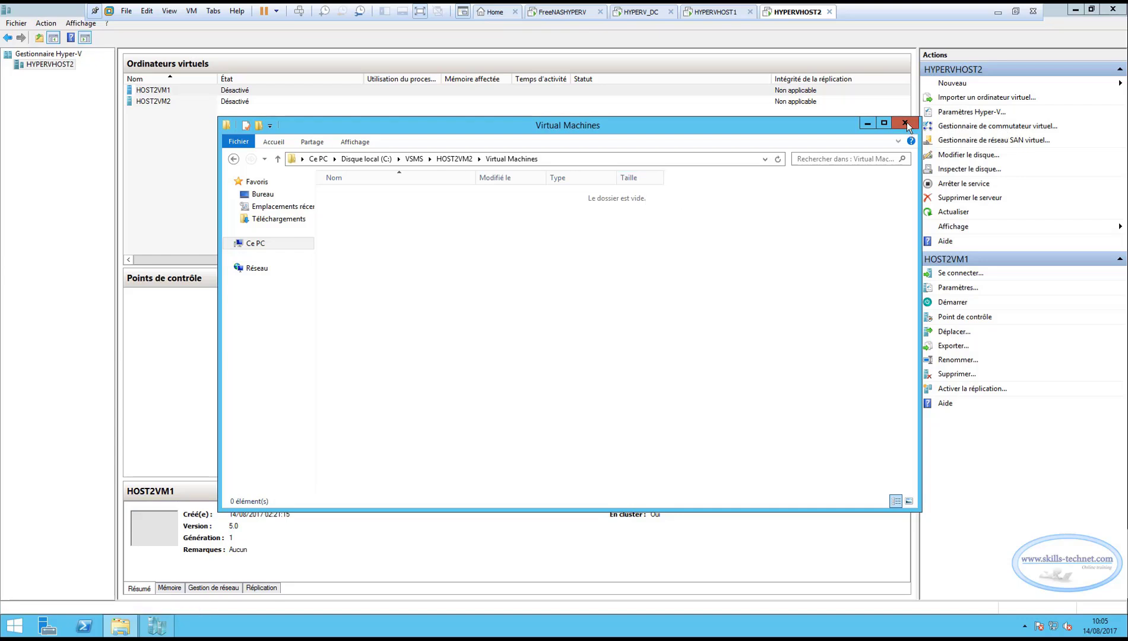
left_click(906, 123)
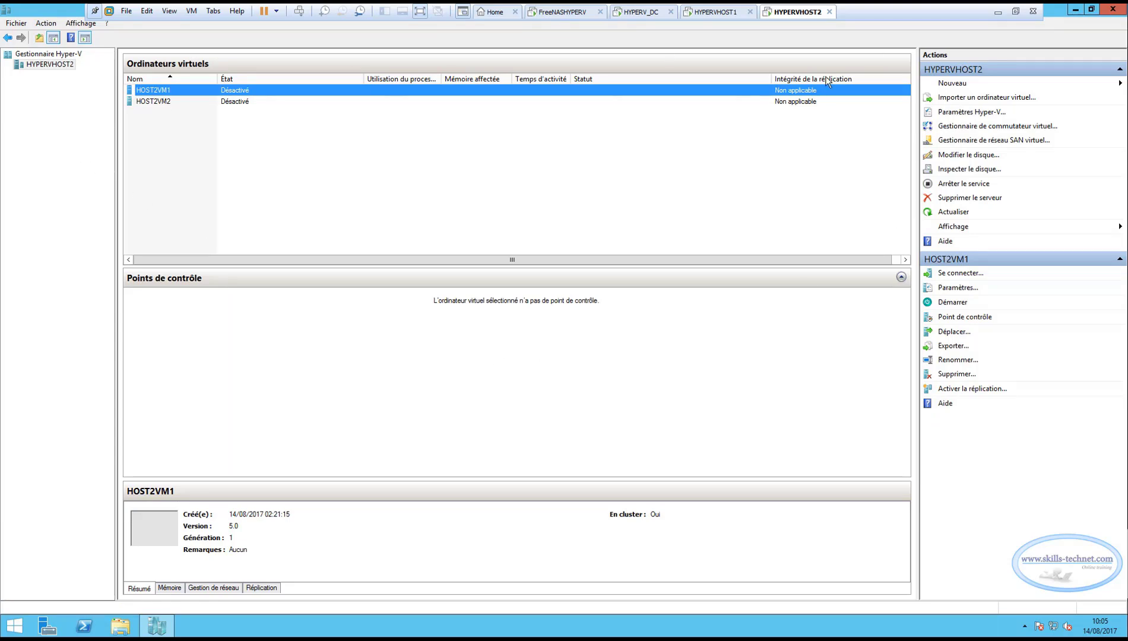
Open the Hyper-V settings of HYPERVHOST2 and review the default folders for virtual hard disks and virtual machines.
right_click(64, 65)
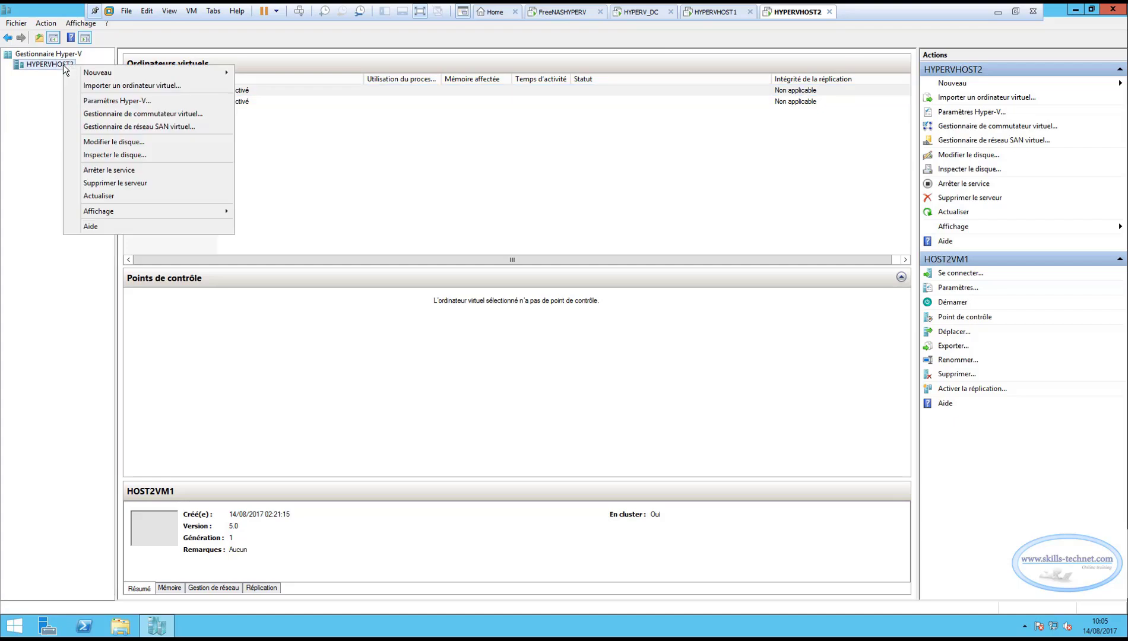
left_click(102, 106)
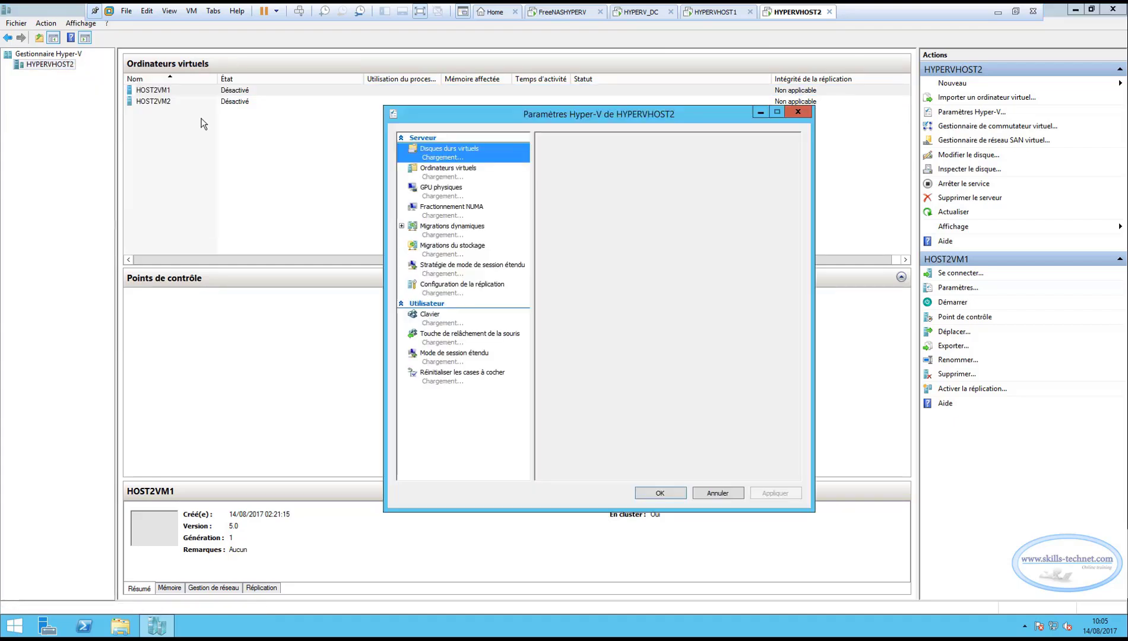
left_click(445, 177)
left_click(447, 159)
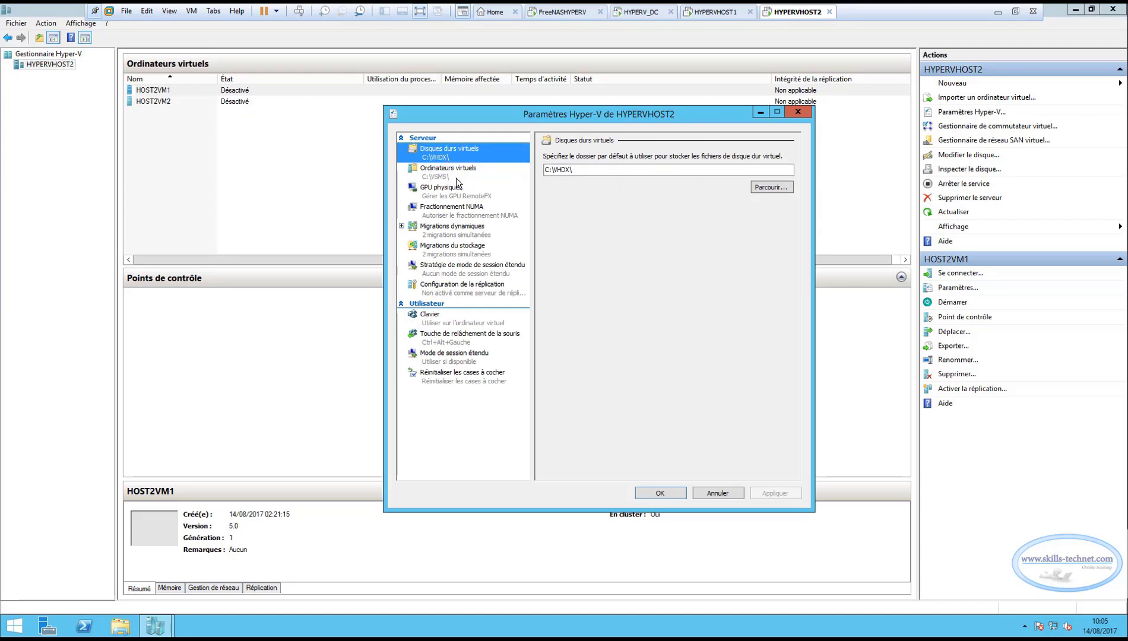
left_click(456, 177)
left_click(453, 157)
left_click(450, 187)
left_click(450, 156)
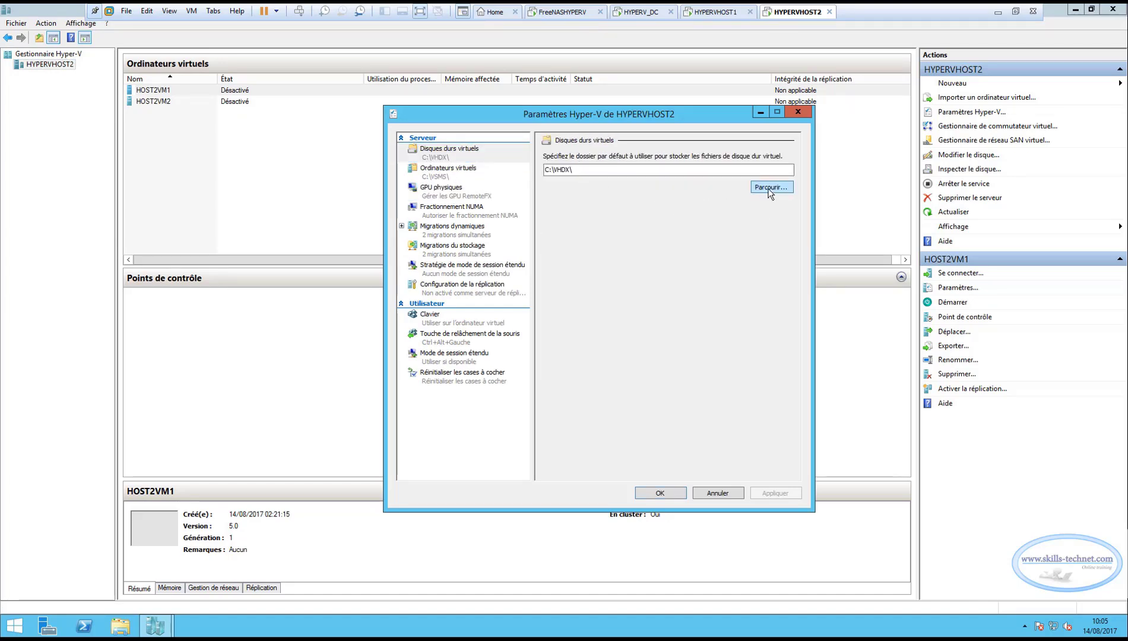
Set the default virtual hard disk folder of HYPERVHOST2 to C:\ClusterStorage\Volume2.
left_click(768, 189)
left_click(426, 279)
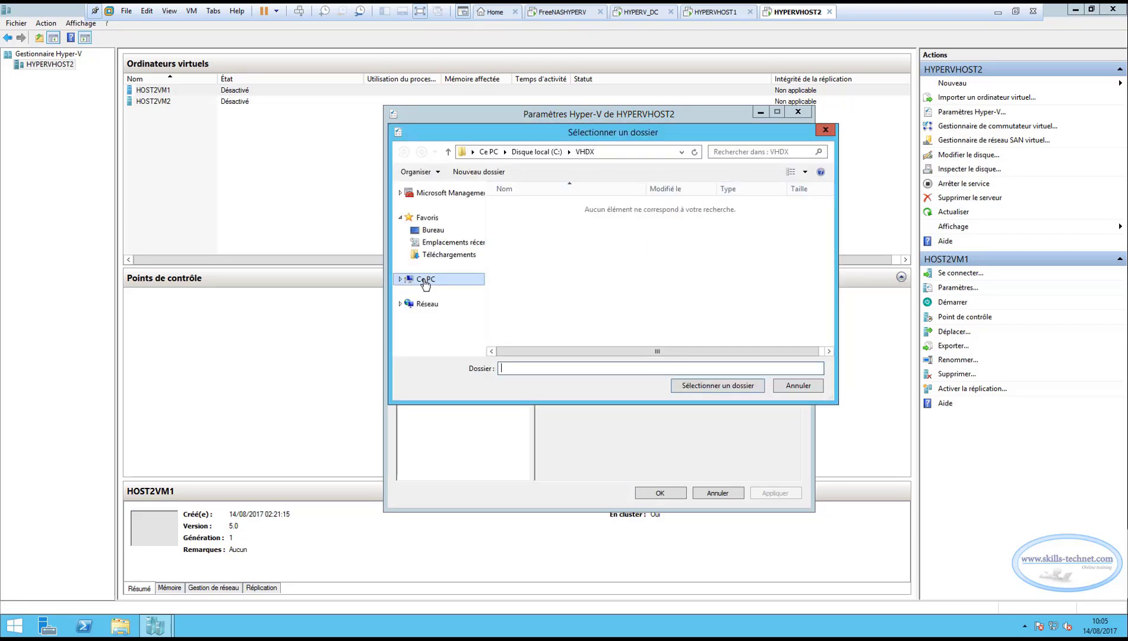
left_click(557, 334)
double_click(557, 331)
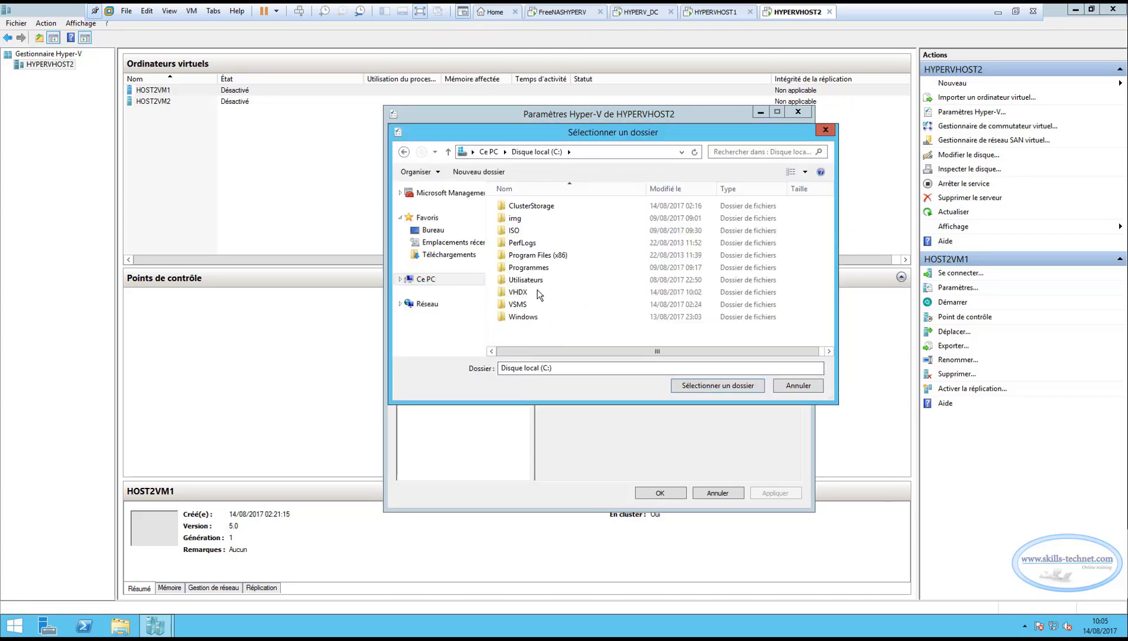
double_click(534, 206)
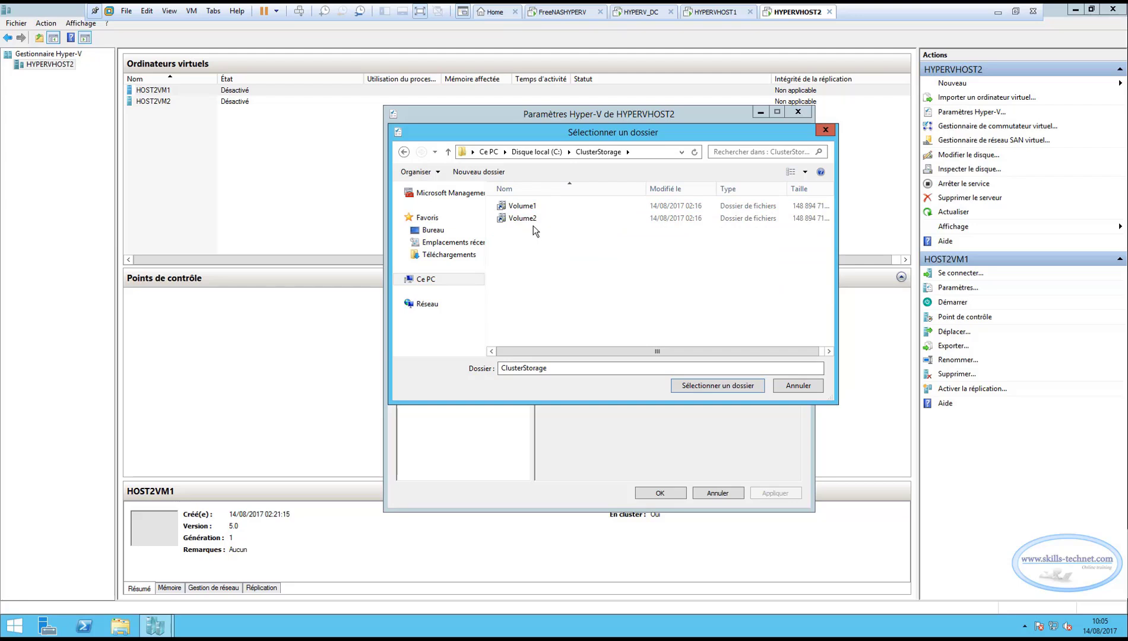
left_click(526, 219)
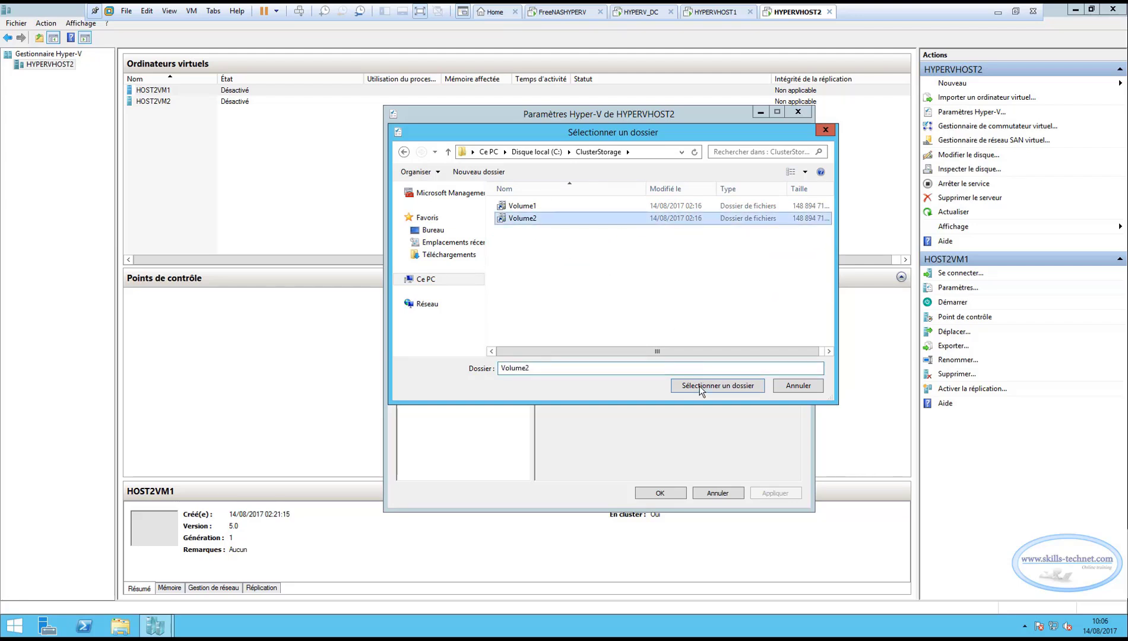
left_click(701, 386)
Set the default virtual machine configuration folder of HYPERVHOST2 to C:\ClusterStorage\Volume2, and apply the Hyper-V settings.
left_click(452, 174)
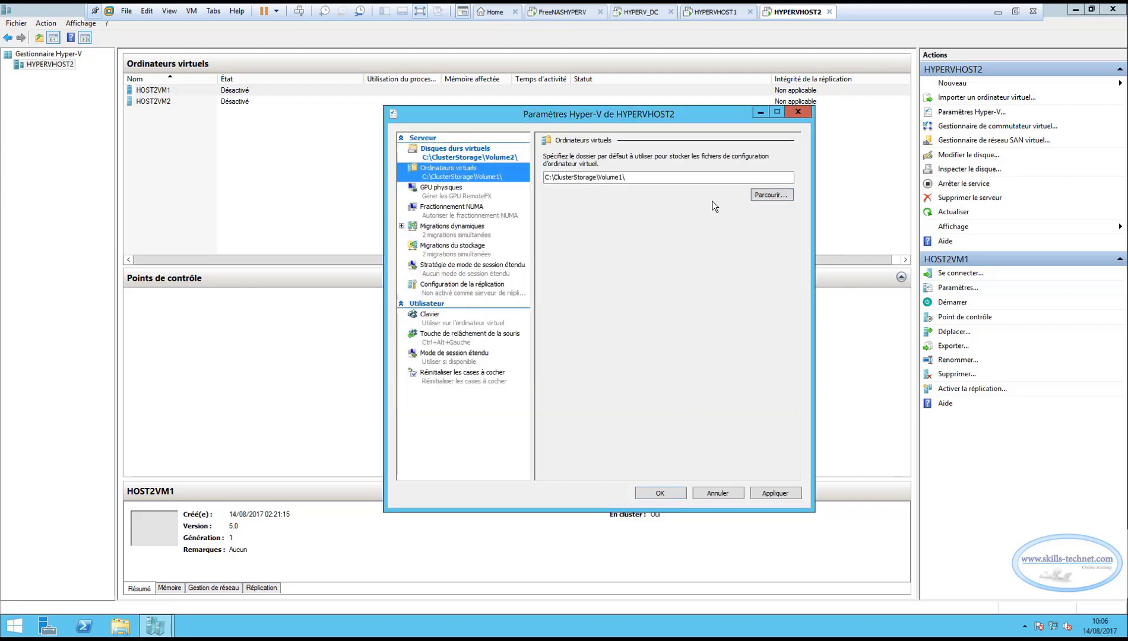
left_click(767, 194)
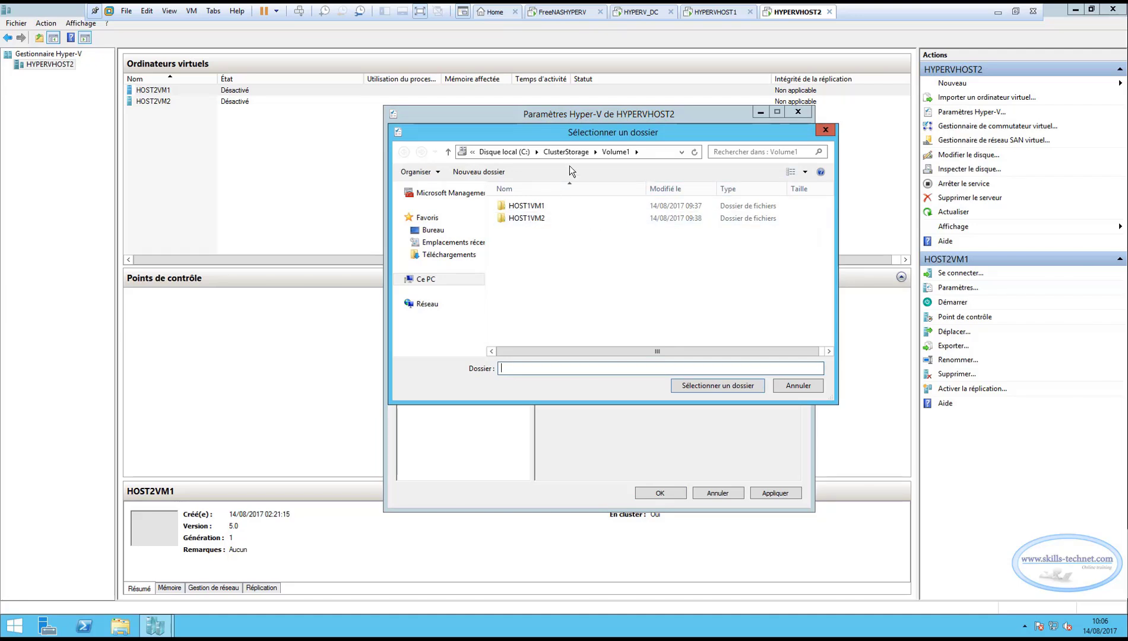
left_click(565, 152)
left_click(525, 219)
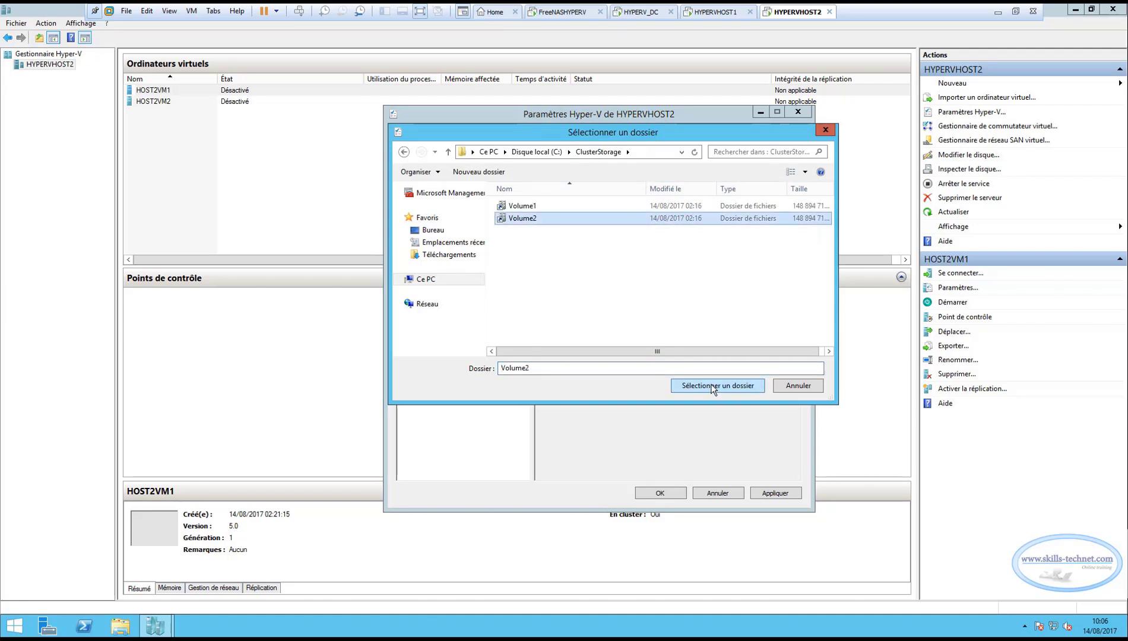
left_click(710, 386)
left_click(774, 493)
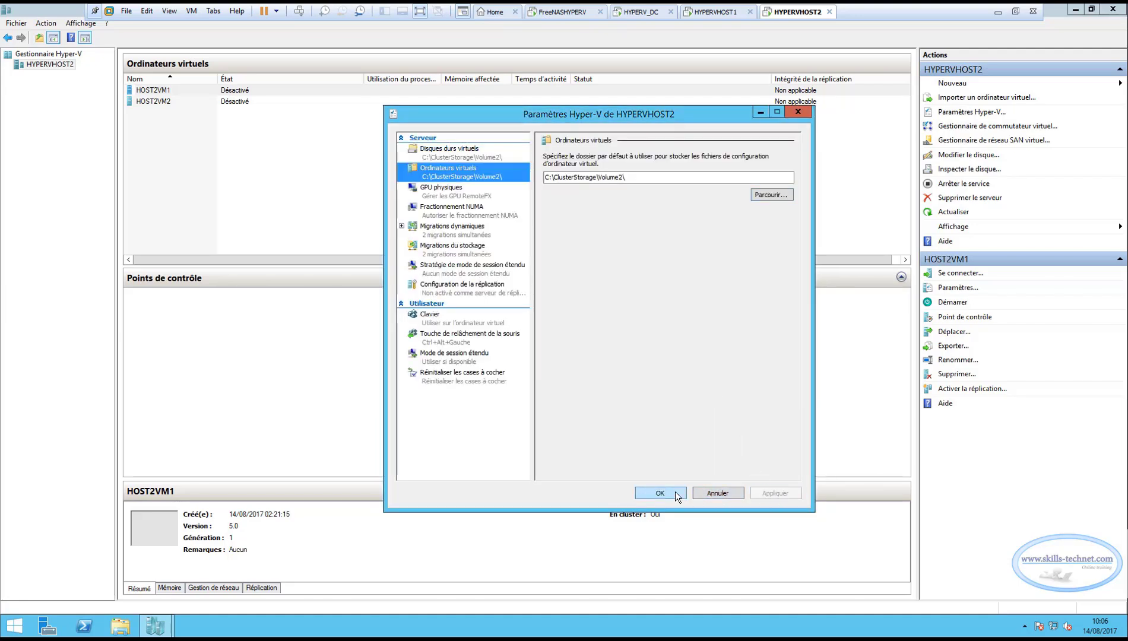
left_click(665, 492)
In the Hyper-V settings of HYPERVHOST1, set the default virtual hard disk folder to C:\ClusterStorage\Volume1.
left_click(706, 13)
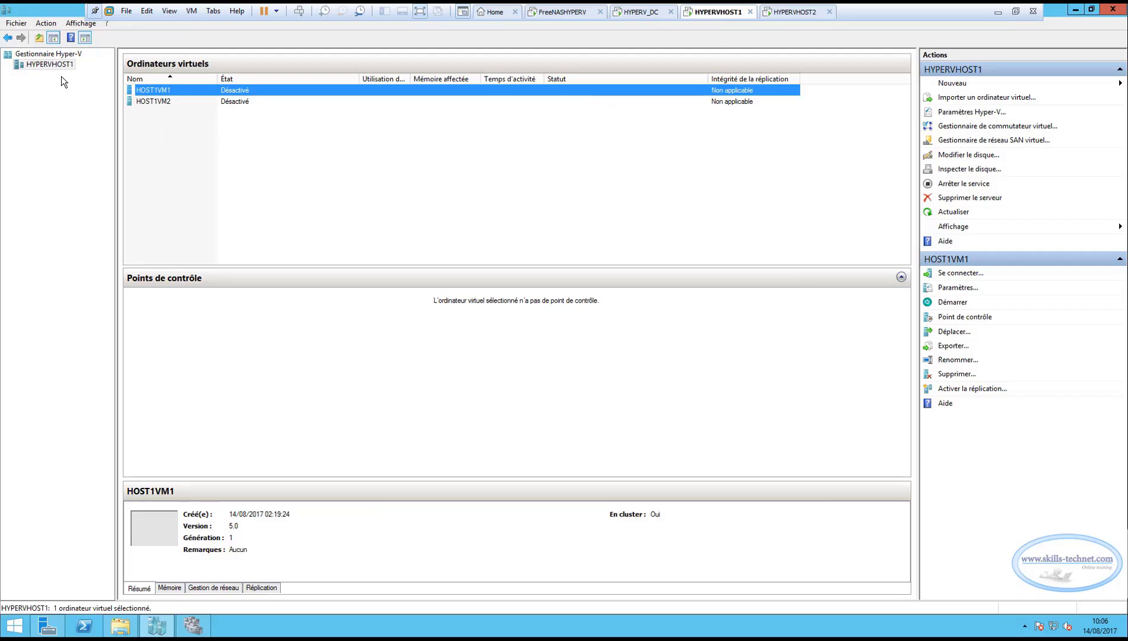
right_click(51, 64)
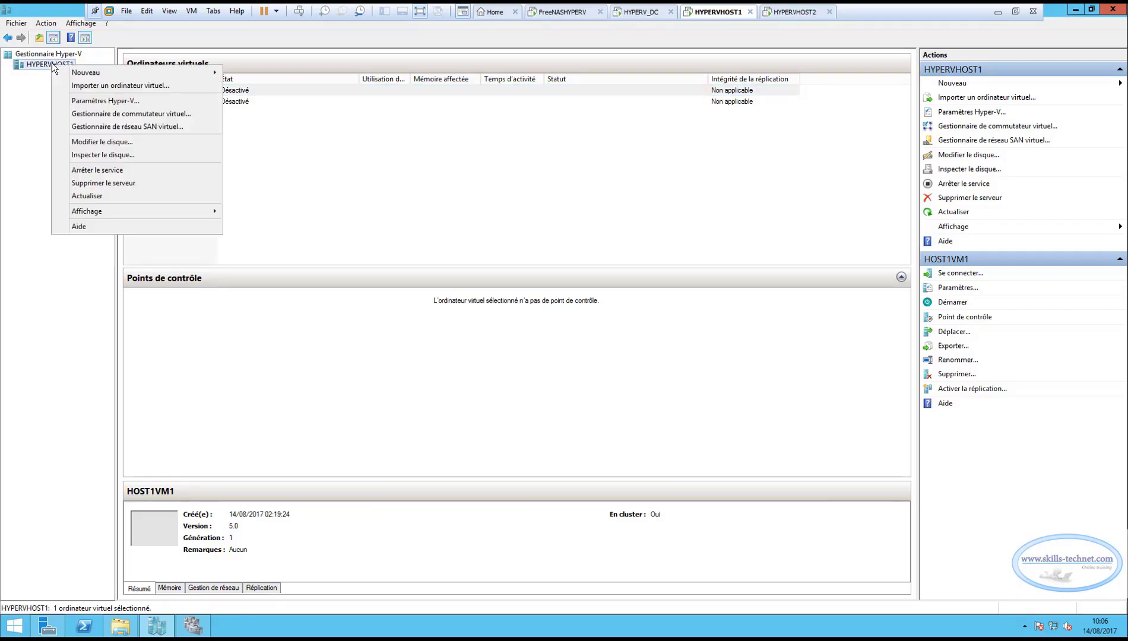
left_click(86, 103)
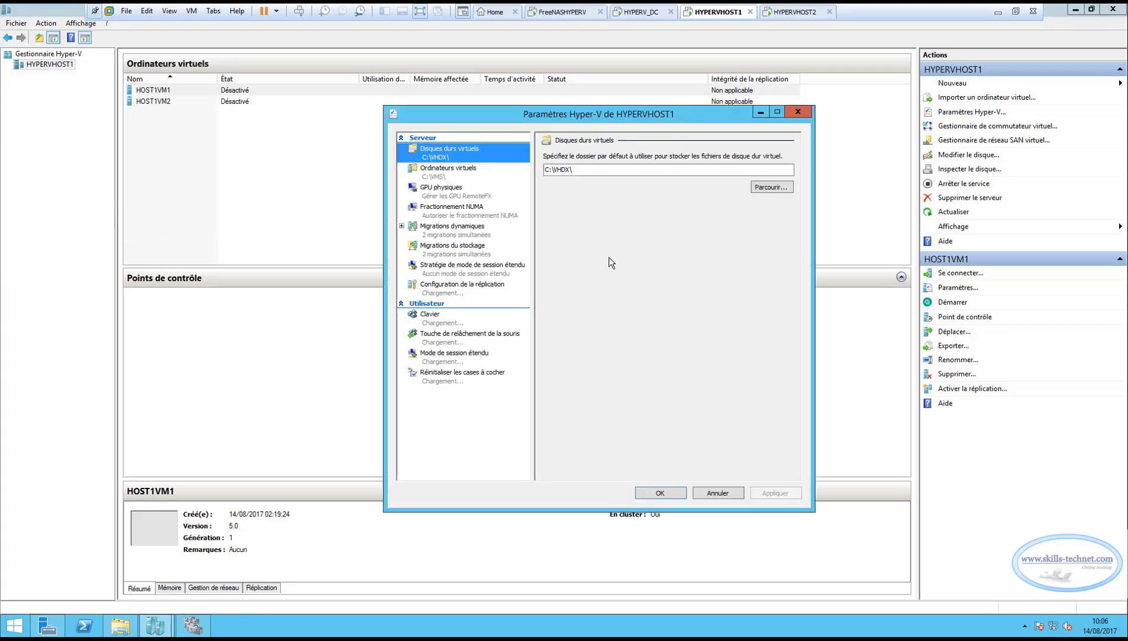
left_click(766, 189)
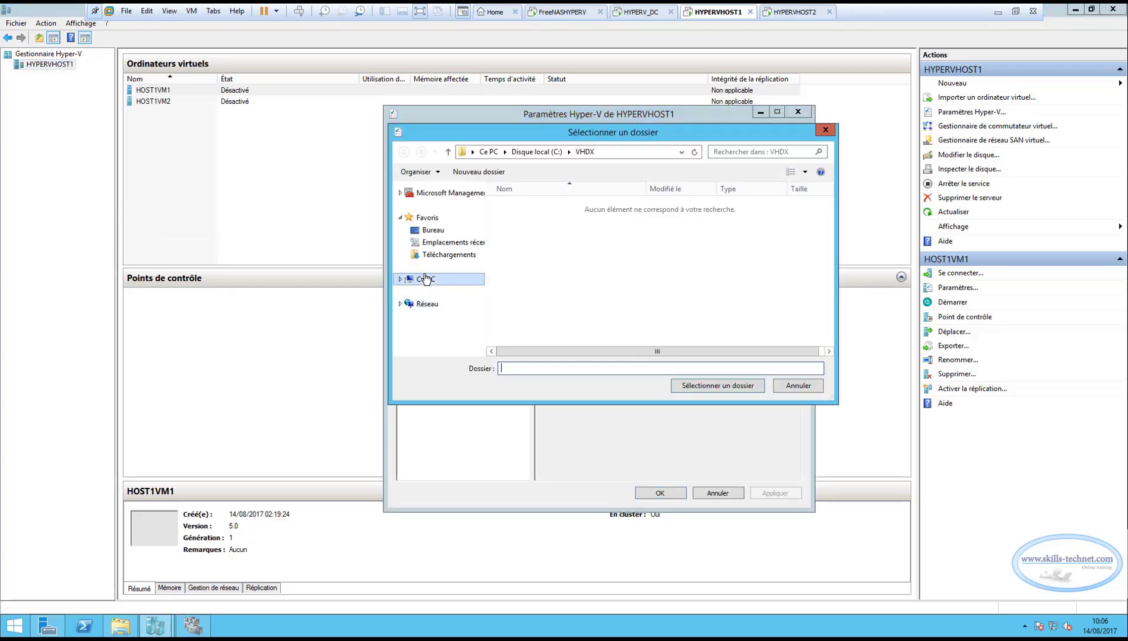
left_click(425, 278)
double_click(552, 320)
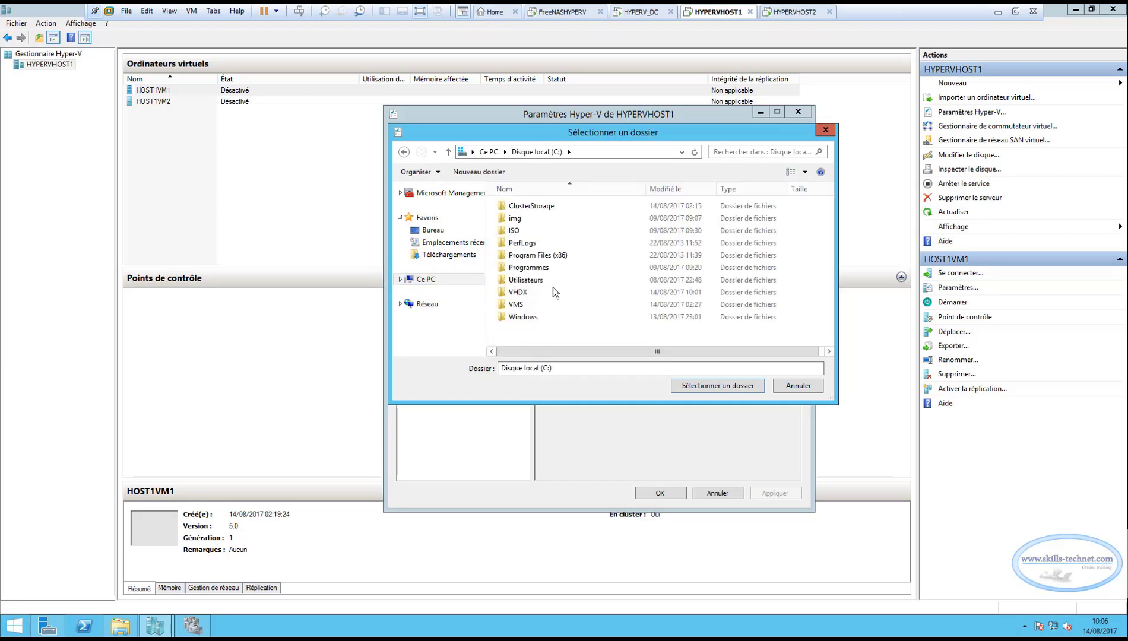
double_click(532, 206)
left_click(517, 206)
left_click(705, 386)
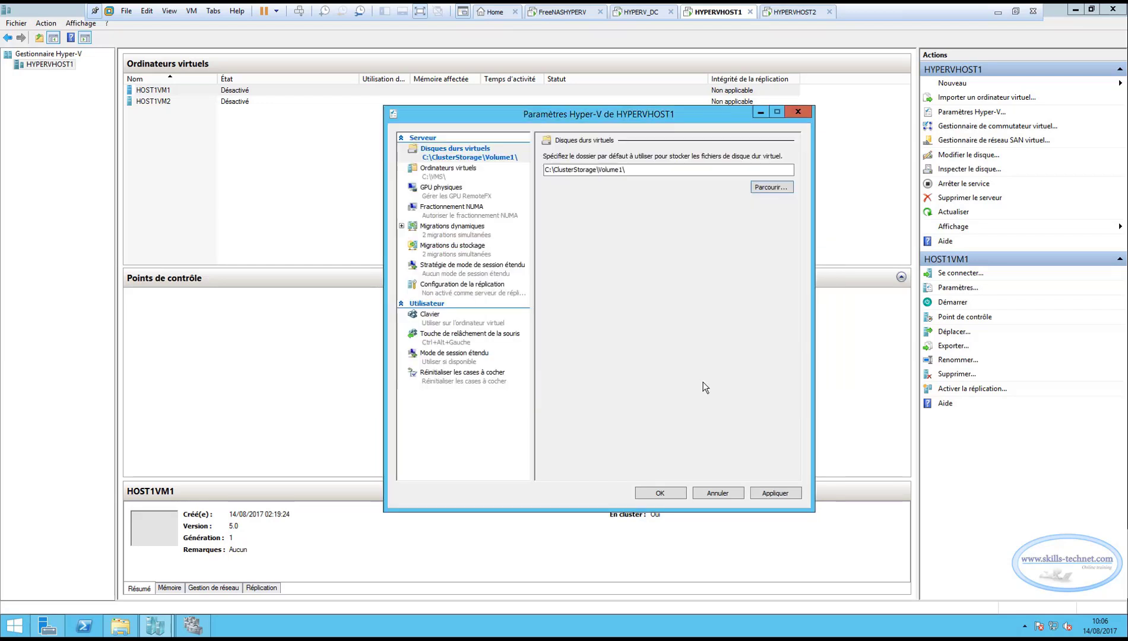
Set the default virtual machine configuration folder of HYPERVHOST1 to C:\ClusterStorage\Volume1, and apply the Hyper-V settings.
left_click(427, 172)
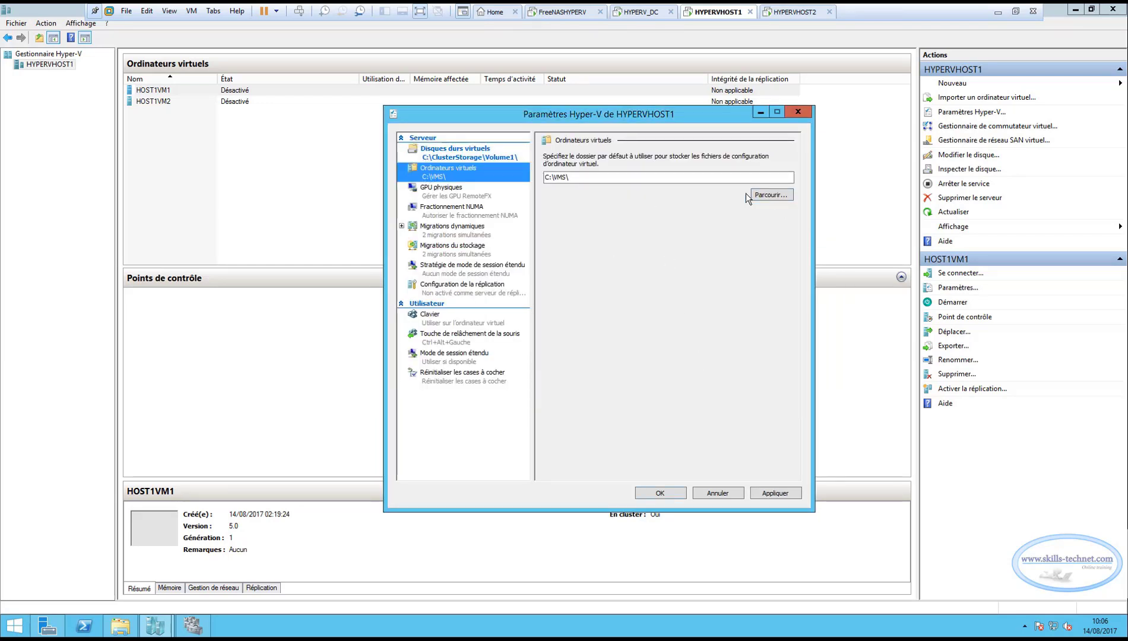
left_click(771, 195)
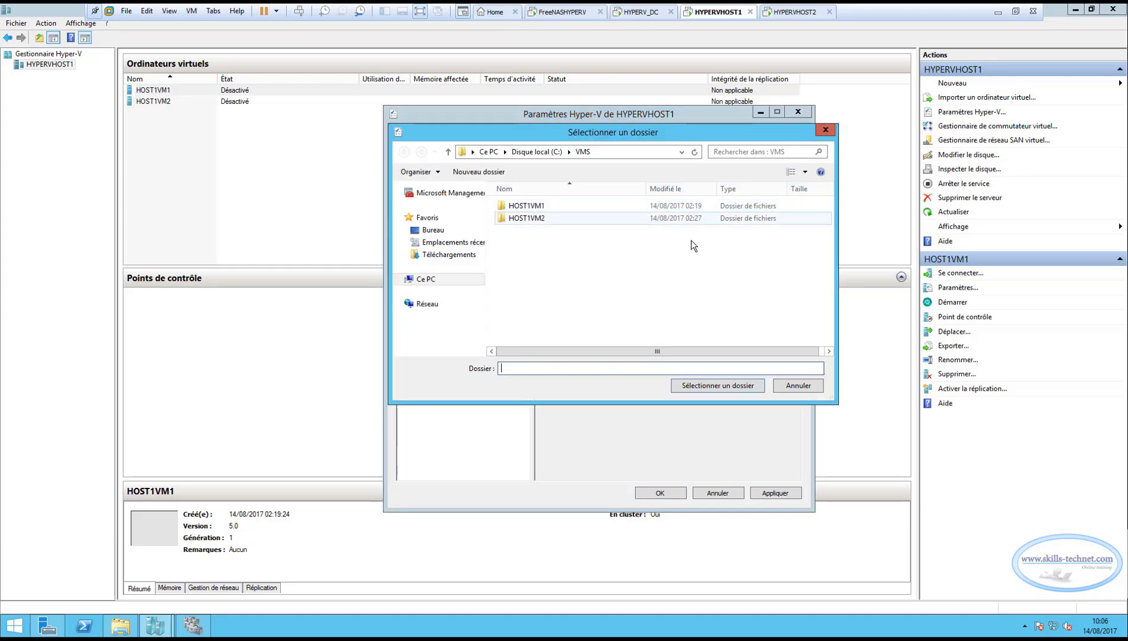
left_click(433, 288)
double_click(565, 328)
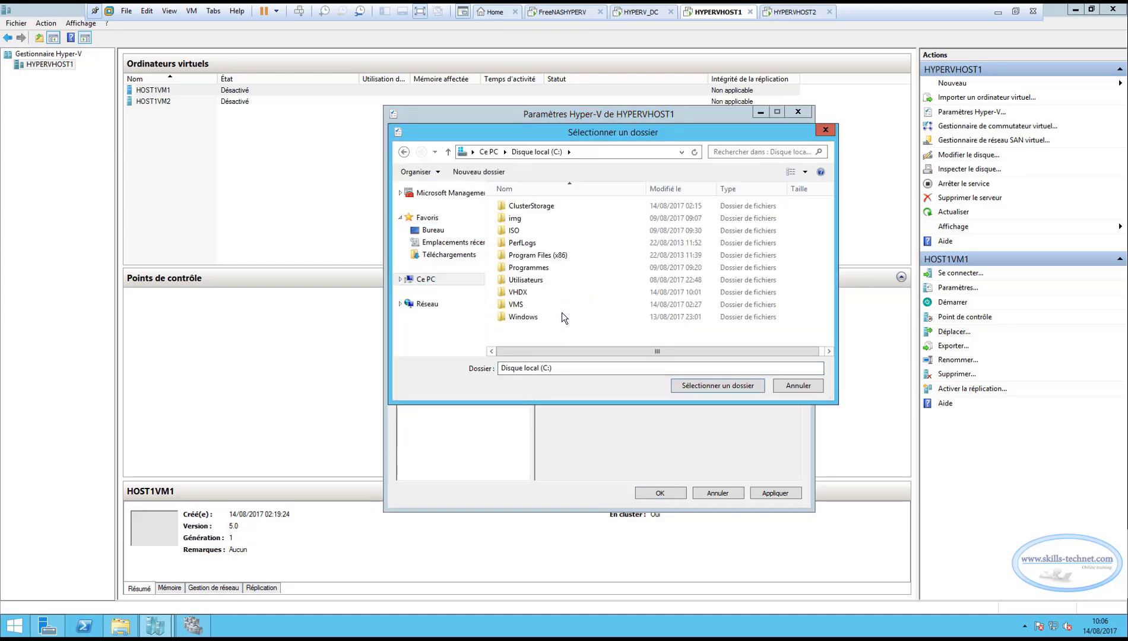
left_click(537, 208)
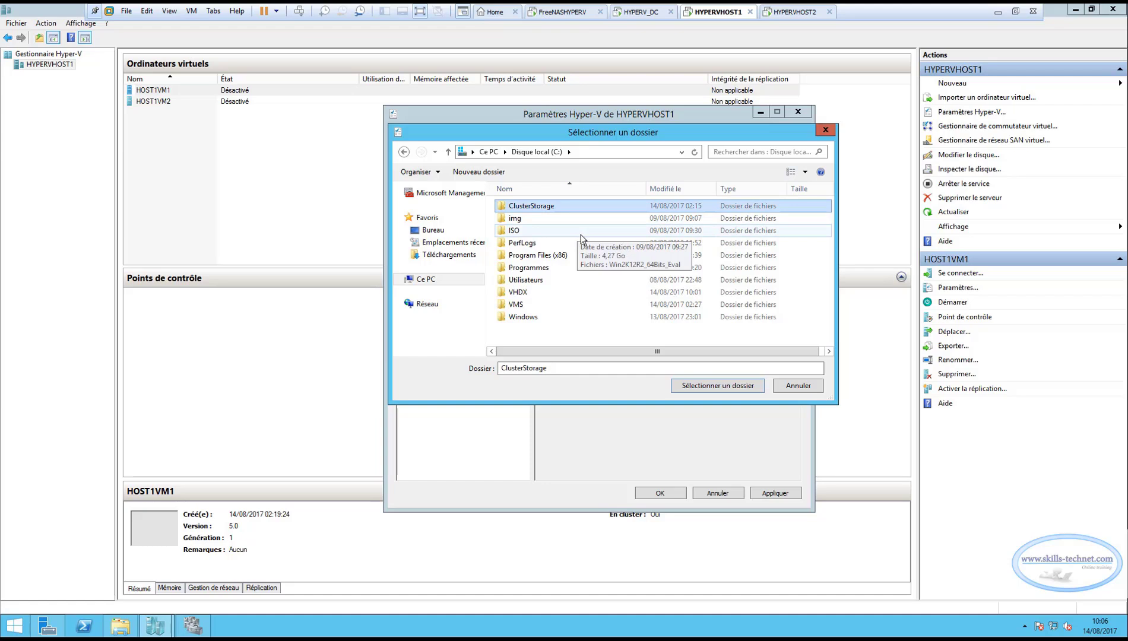
double_click(534, 206)
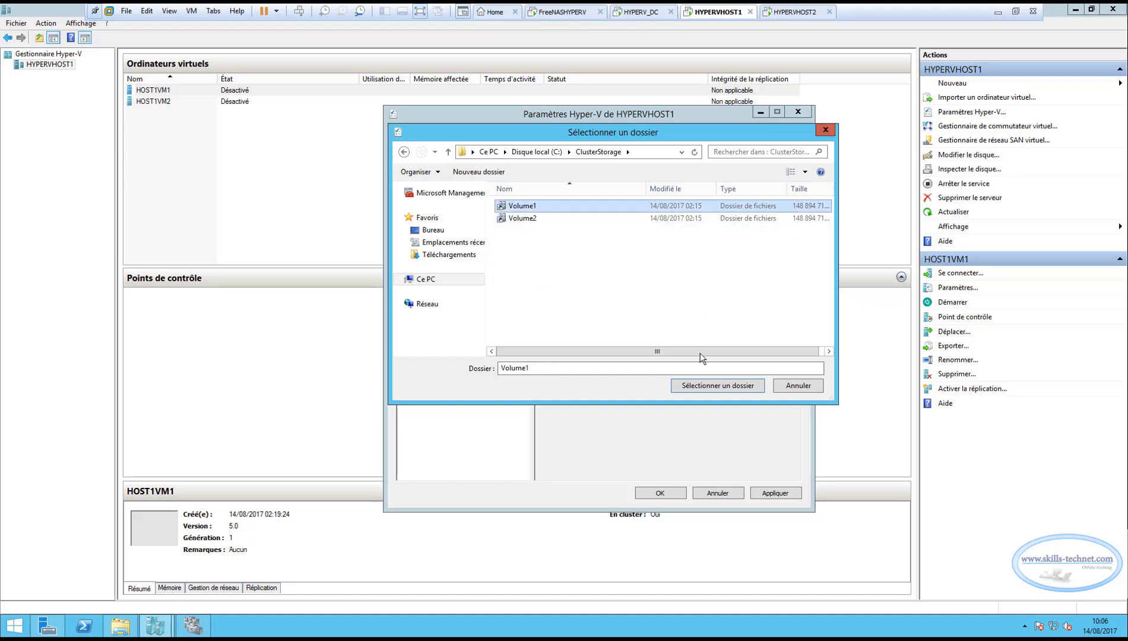
left_click(717, 389)
left_click(766, 492)
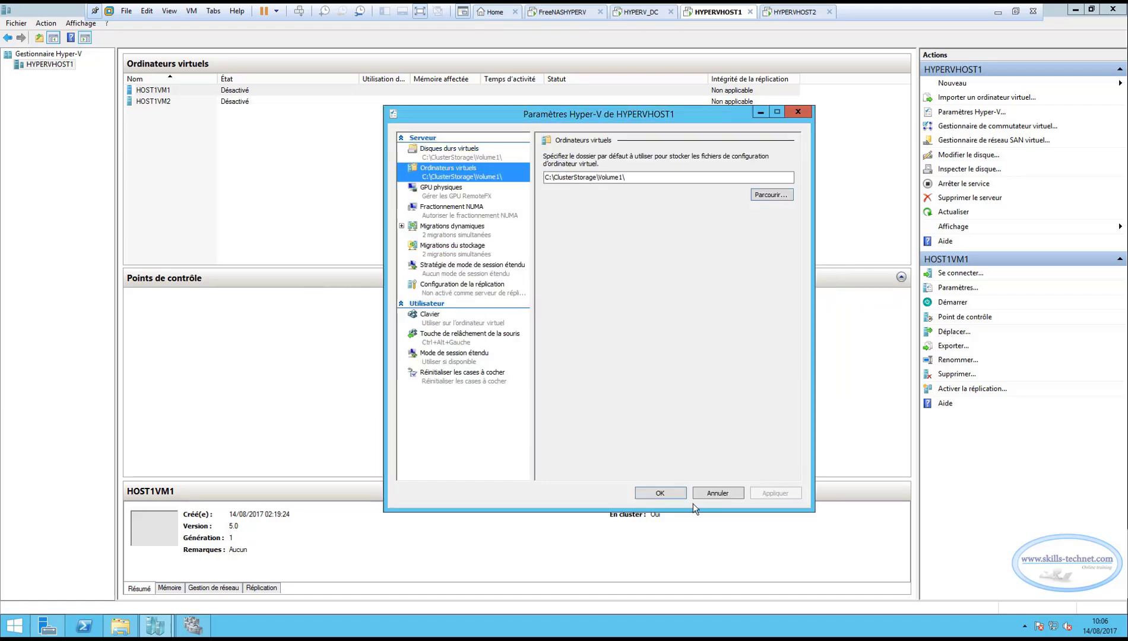
left_click(657, 498)
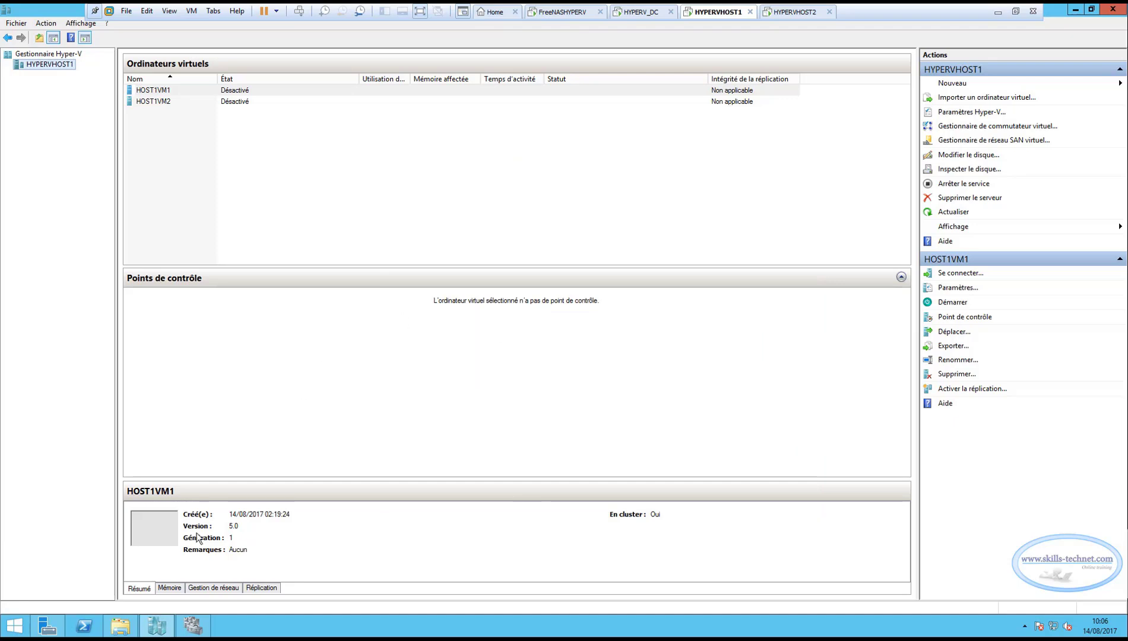
Delete the old VHDX folder from the C: drive of HYPERVHOST1 in File Explorer.
left_click(120, 626)
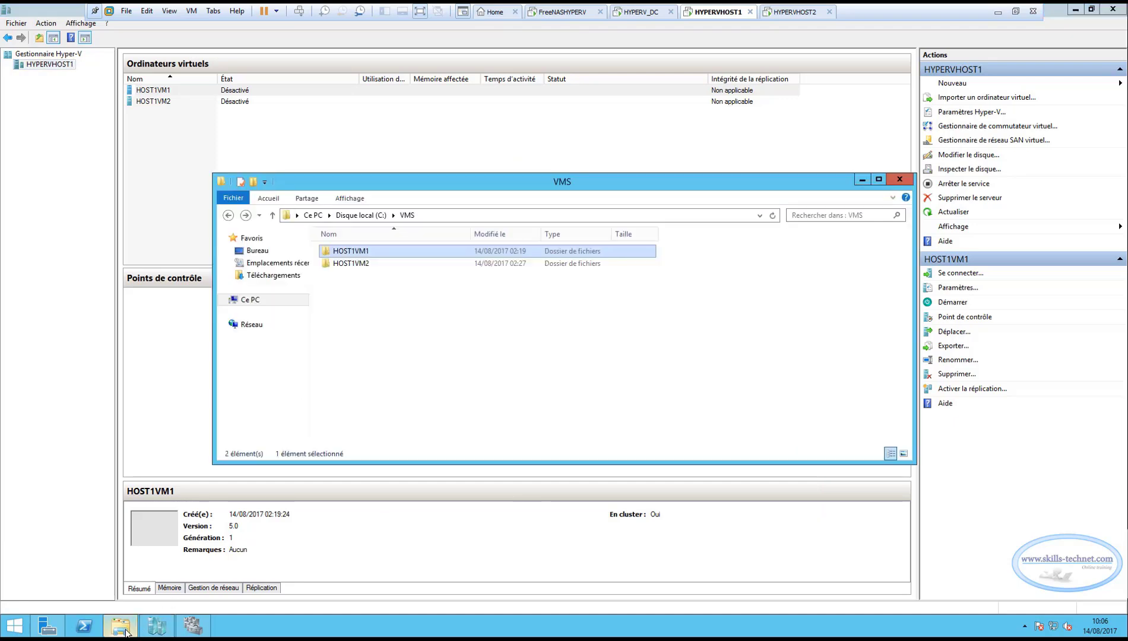
left_click(247, 301)
double_click(386, 349)
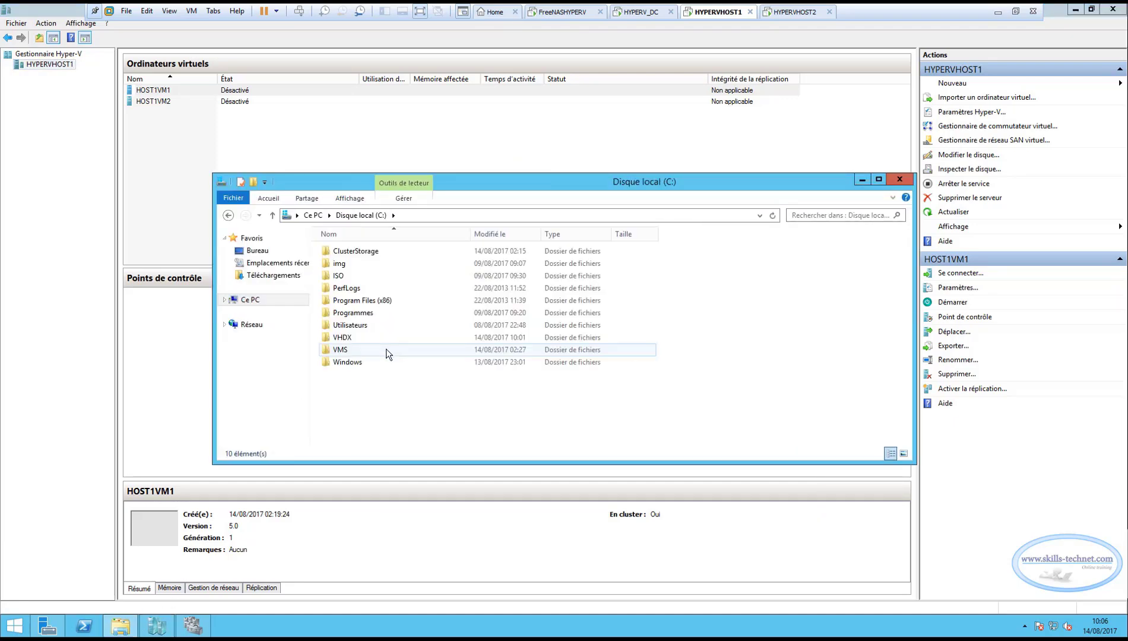
left_click(348, 337)
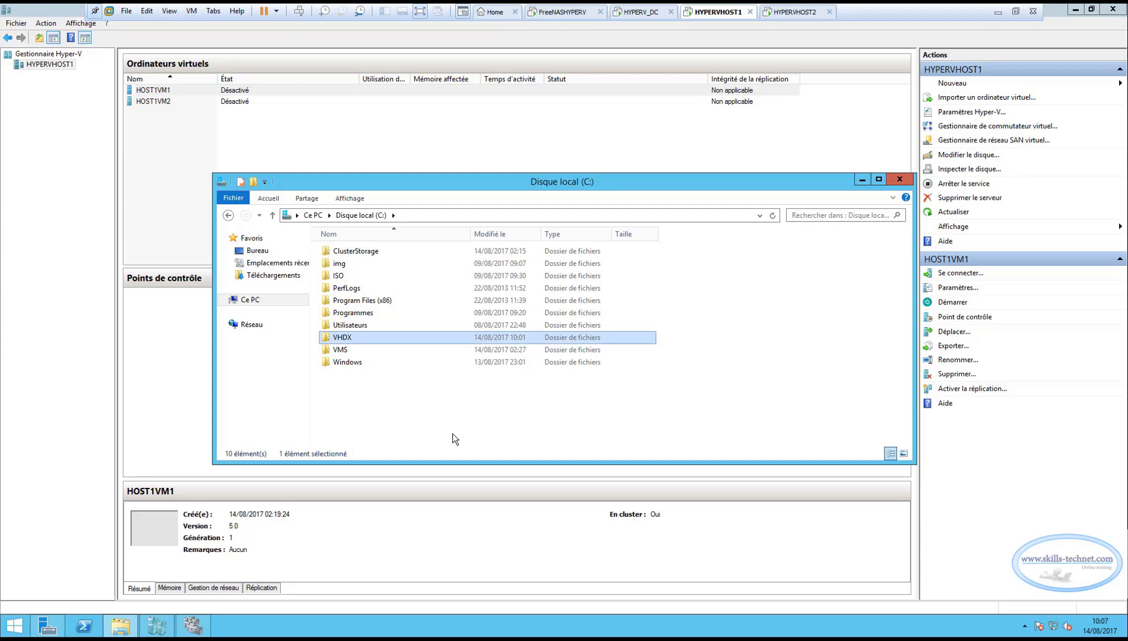
key("Delete")
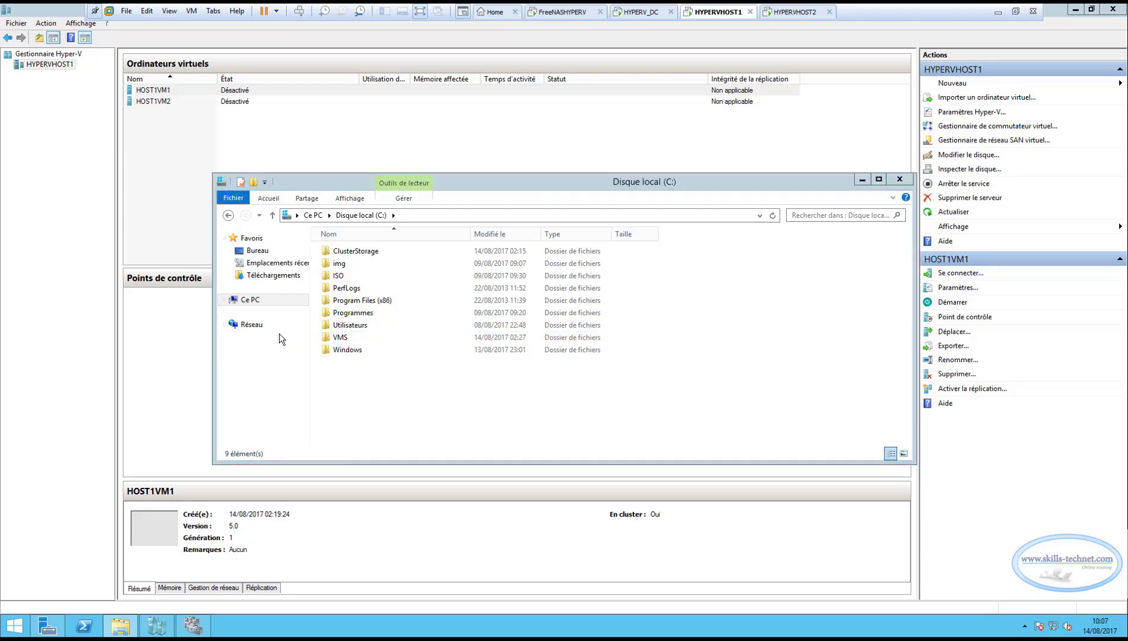
Delete the old VMS folder from the C: drive of HYPERVHOST1 and close File Explorer.
left_click(349, 340)
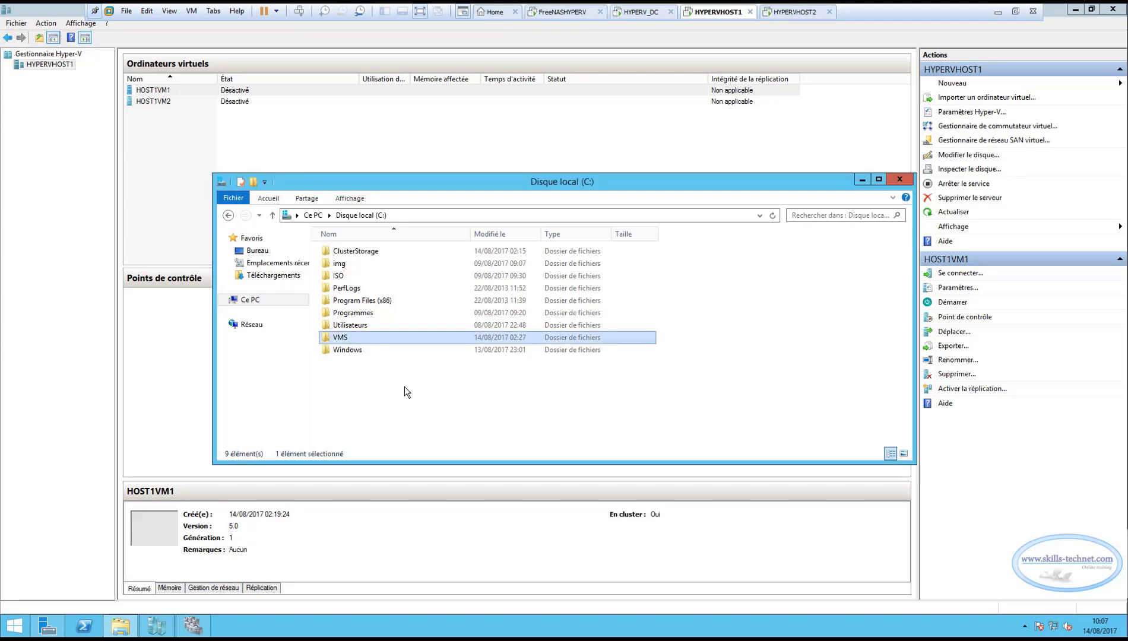
right_click(350, 337)
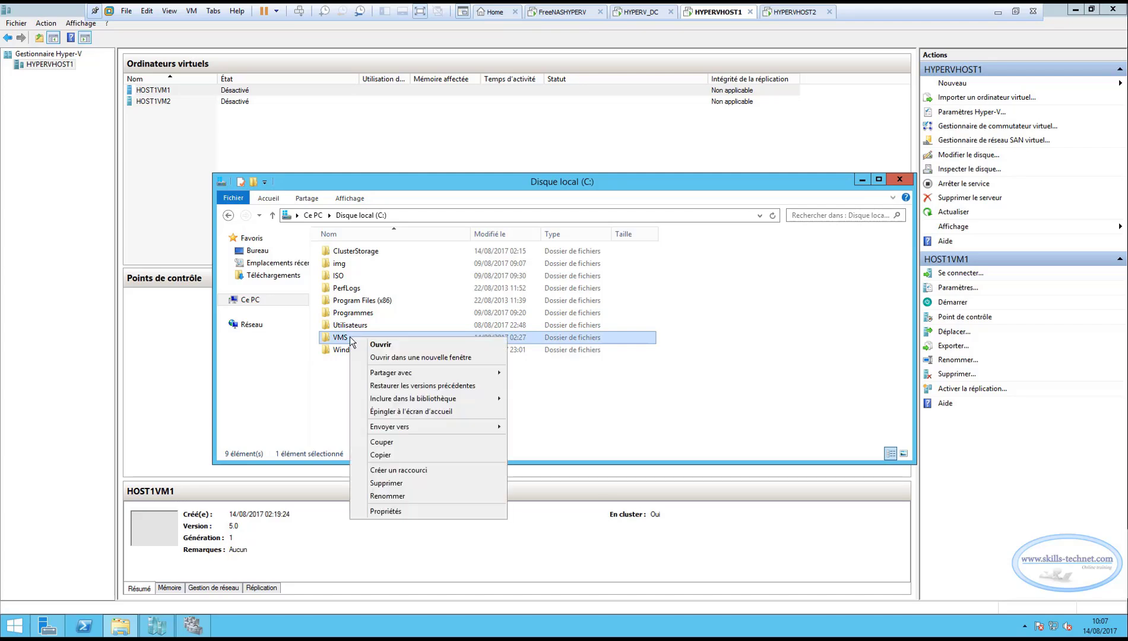
left_click(386, 483)
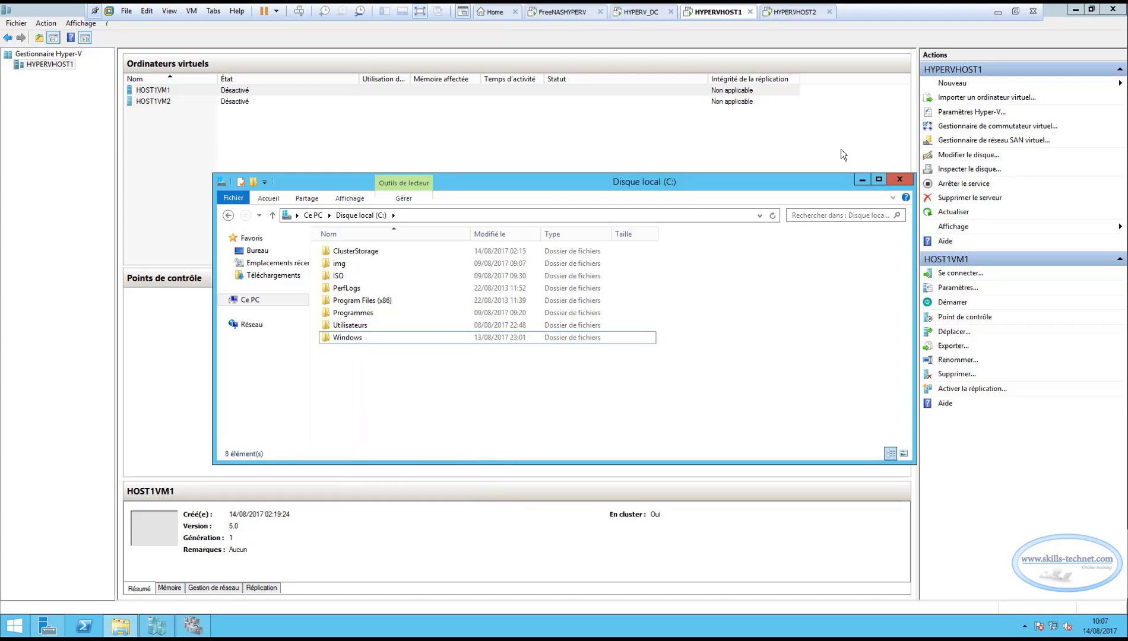
left_click(895, 176)
On HYPERVHOST2, delete the old VHDX and VSMS folders from the C: drive and close File Explorer.
left_click(787, 14)
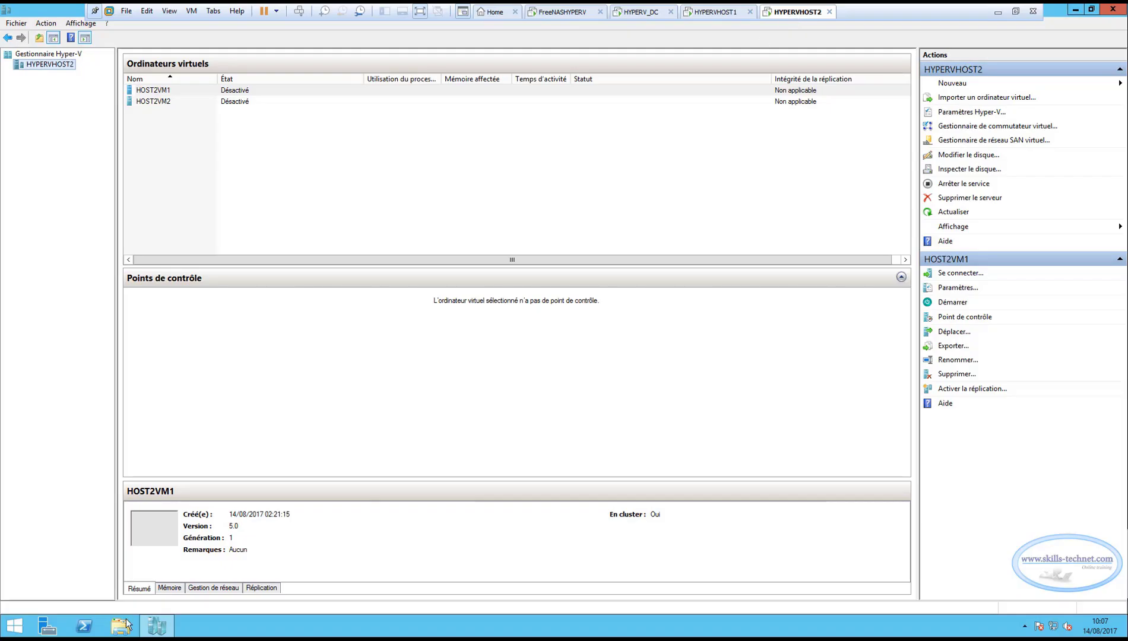
left_click(121, 628)
double_click(382, 279)
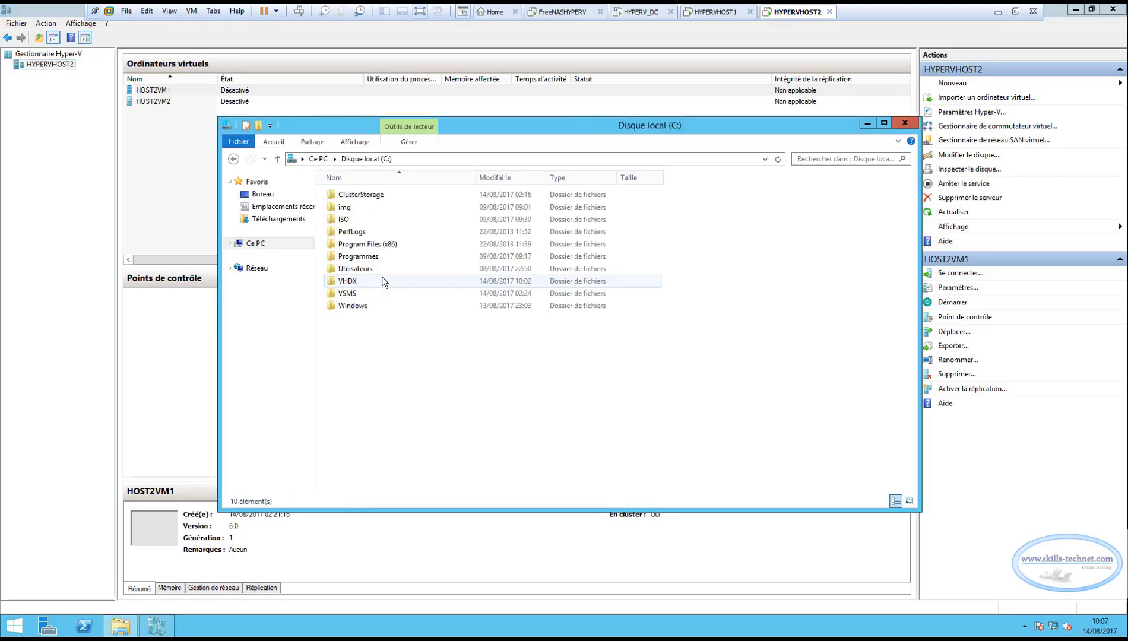
left_click(352, 283)
right_click(351, 283)
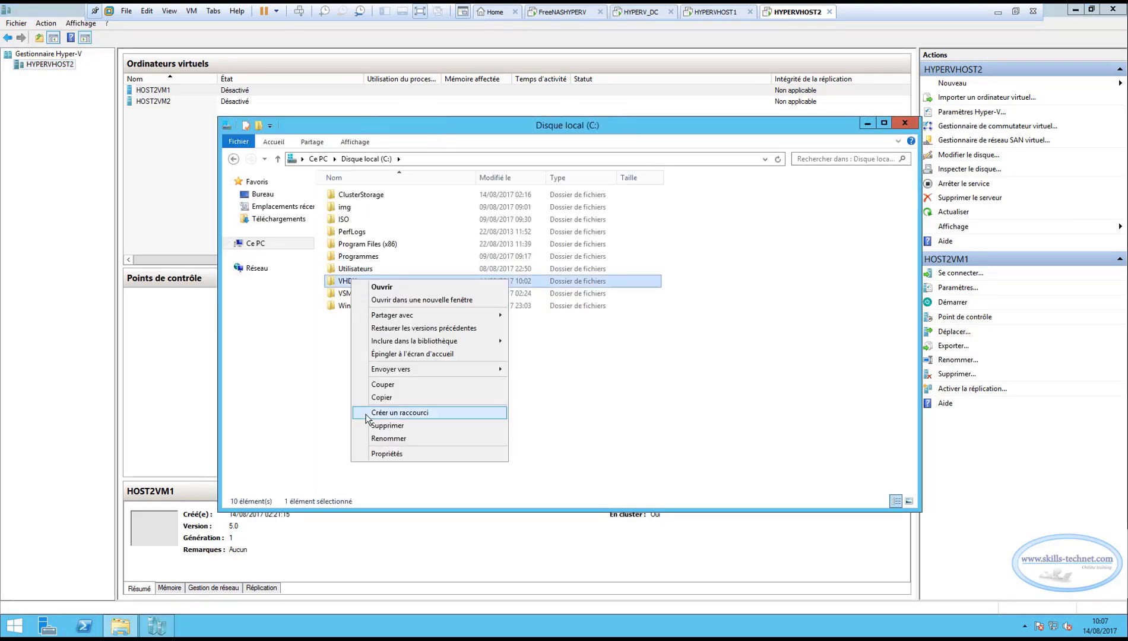
left_click(379, 426)
right_click(351, 284)
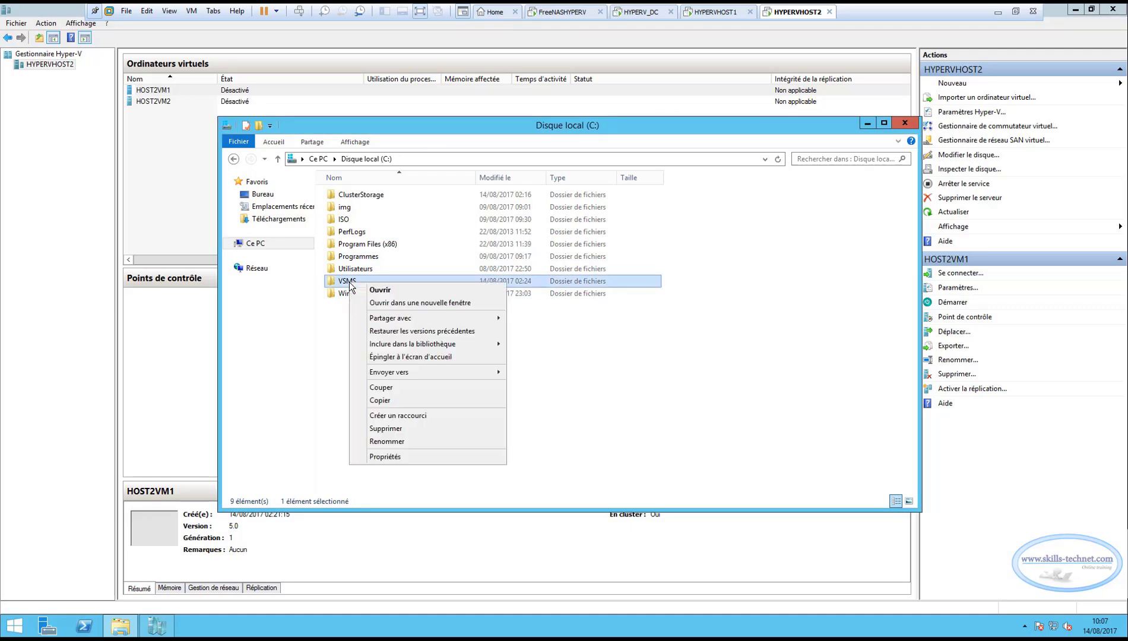
left_click(419, 428)
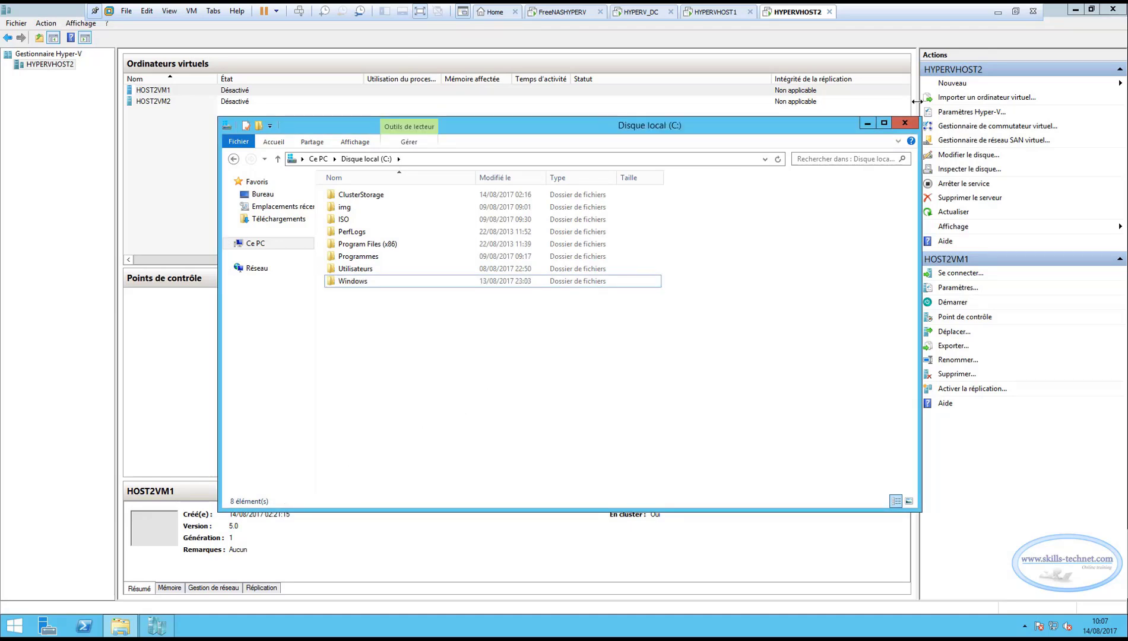
left_click(909, 123)
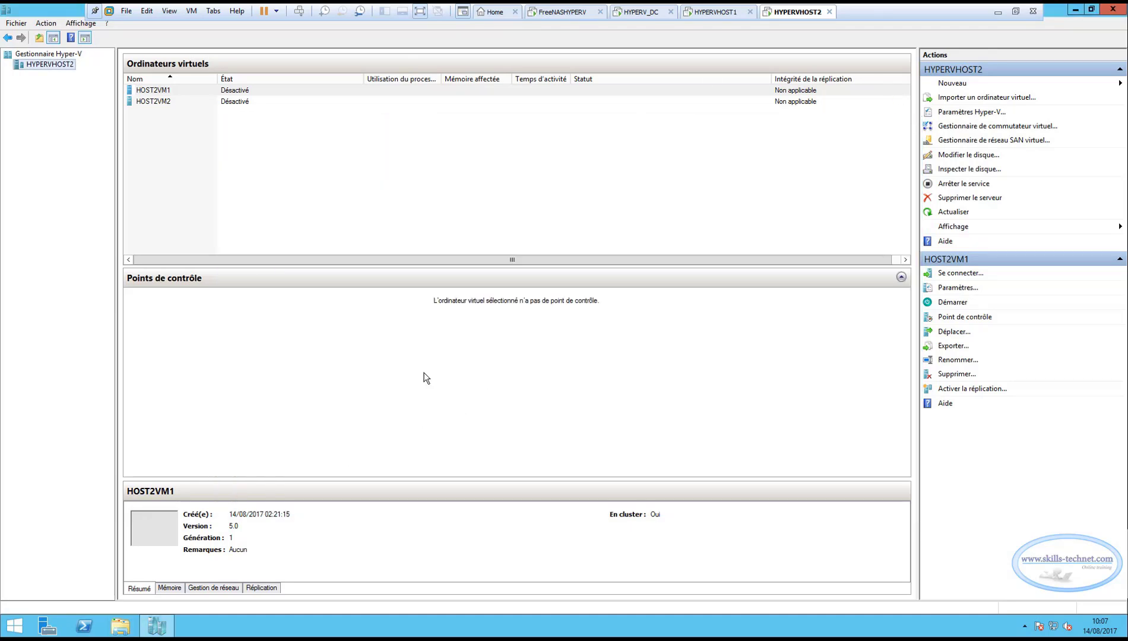
left_click(303, 186)
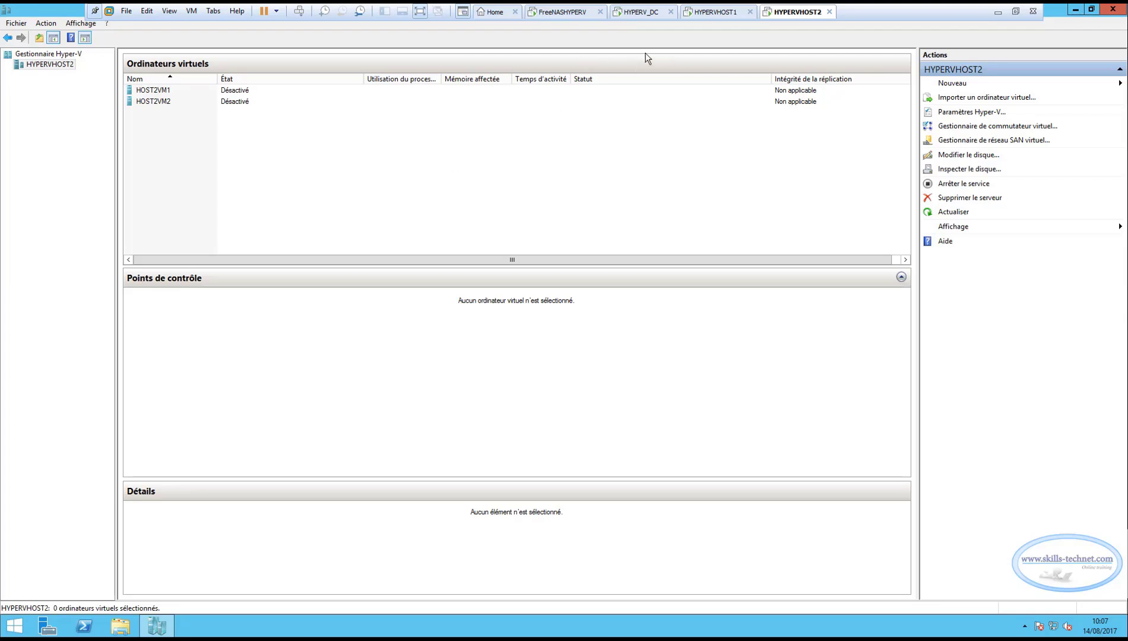
In Failover Cluster Manager on HYPERVHOST1, start the HOST1VM1 and HOST1VM2 virtual machine roles.
left_click(715, 12)
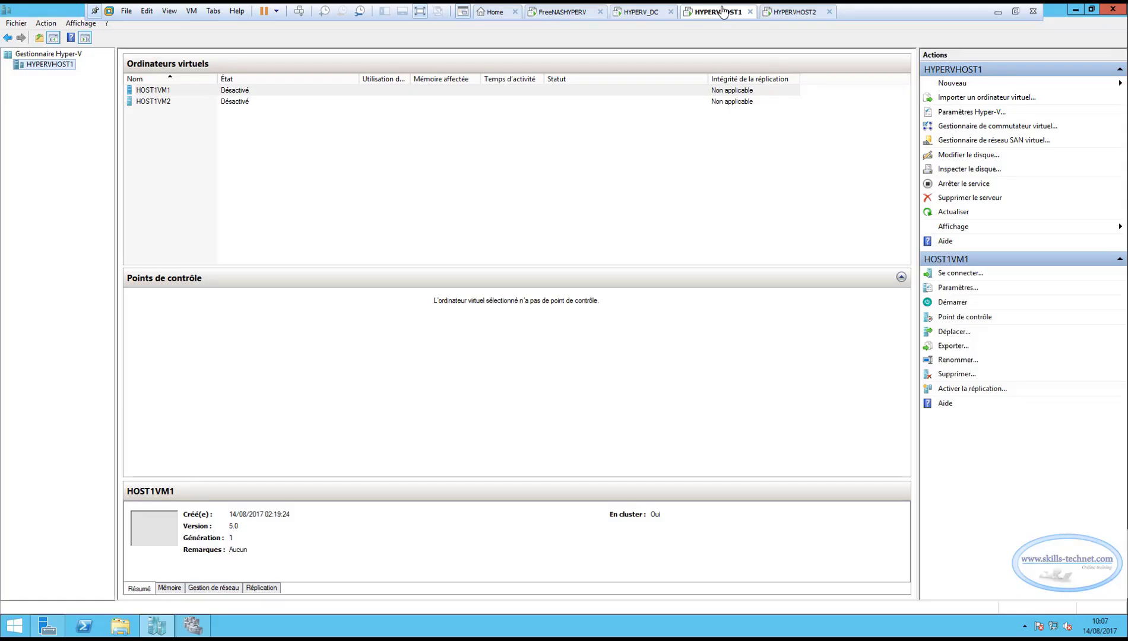
left_click(194, 626)
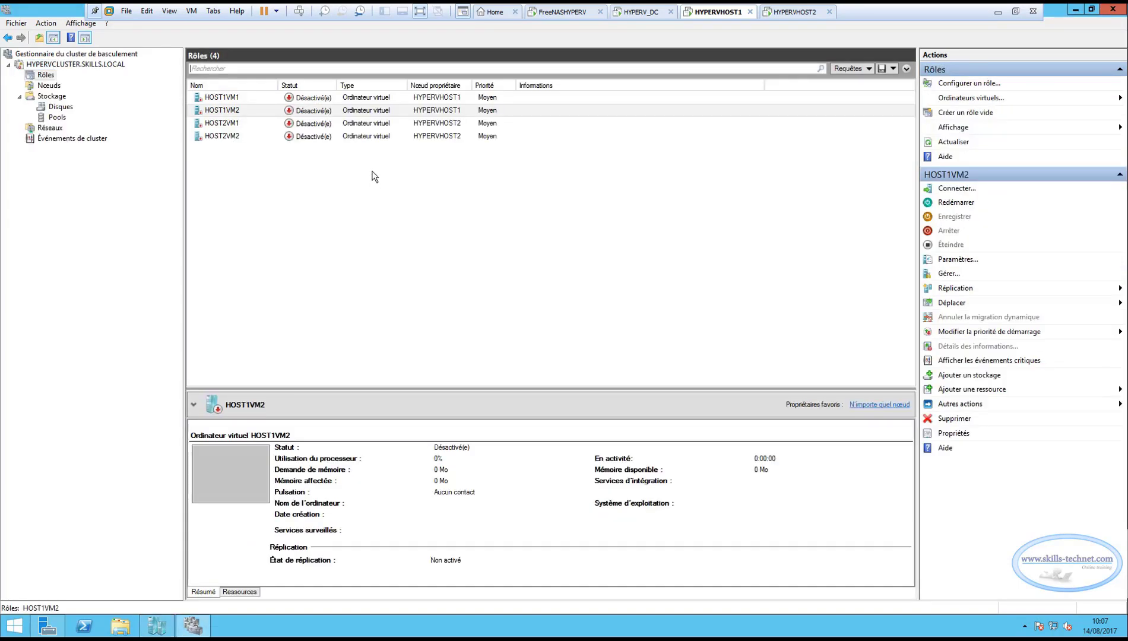
left_click(237, 97)
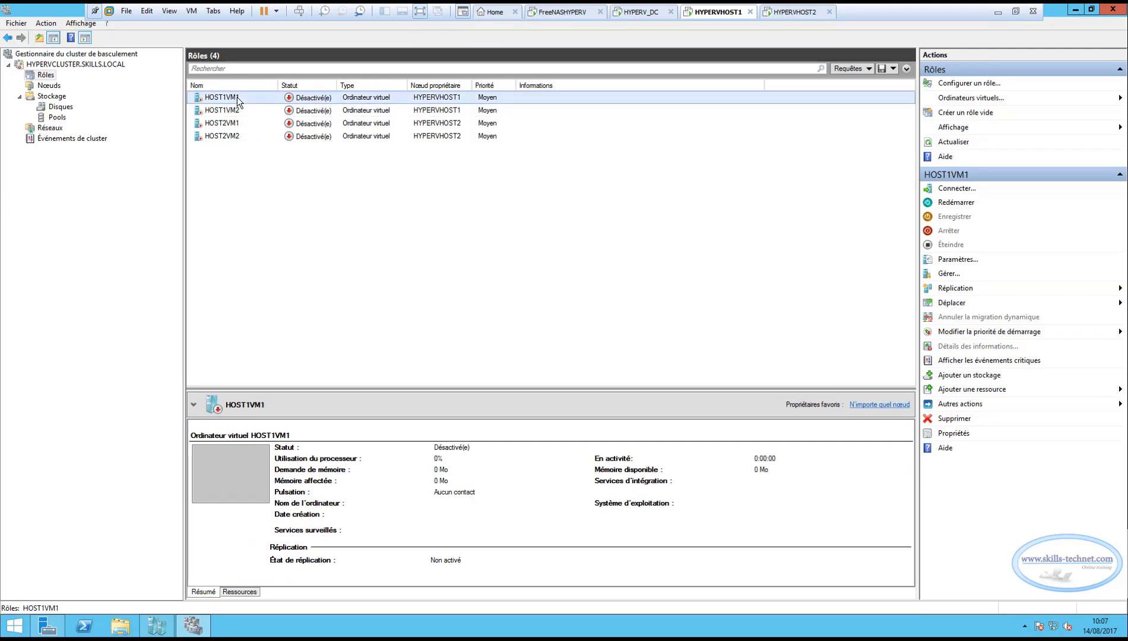
right_click(236, 97)
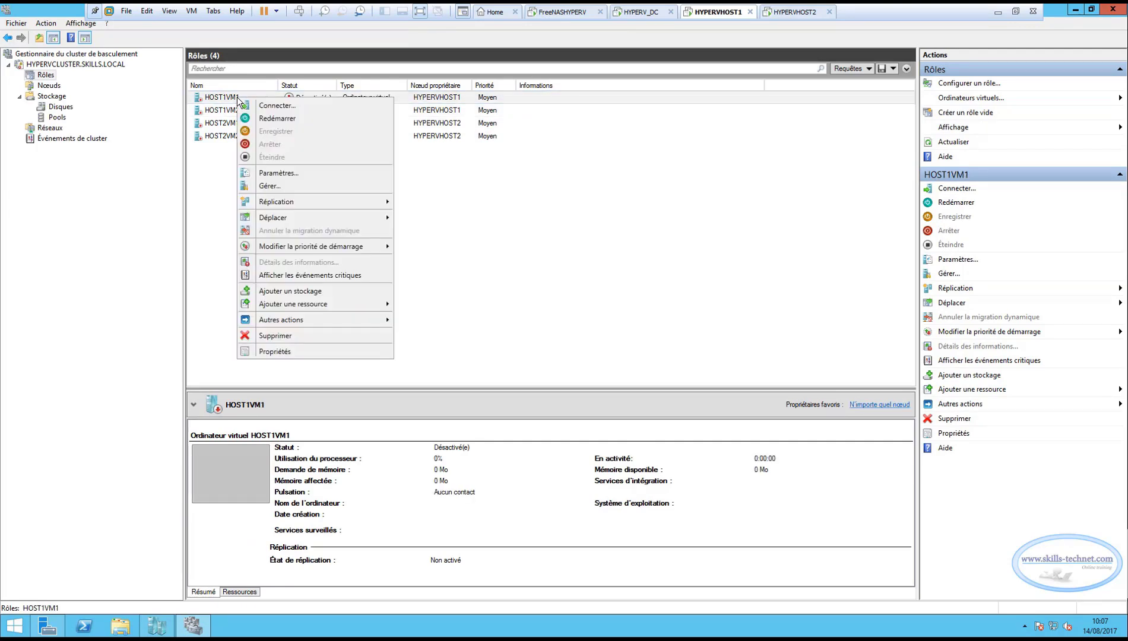
left_click(272, 119)
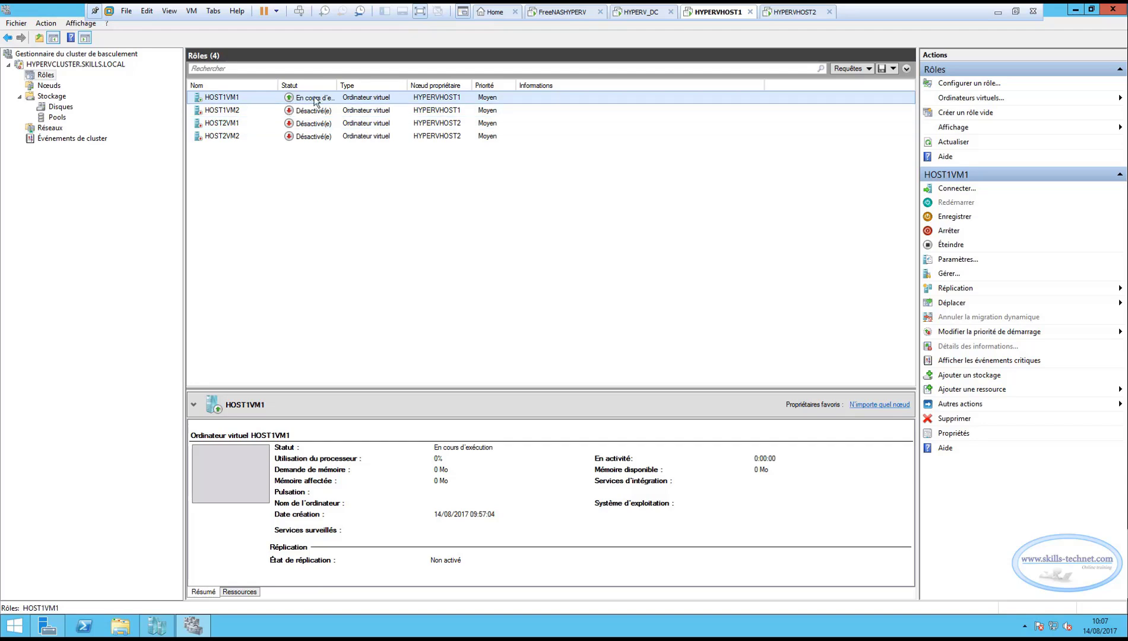
left_click_drag(337, 85, 388, 85)
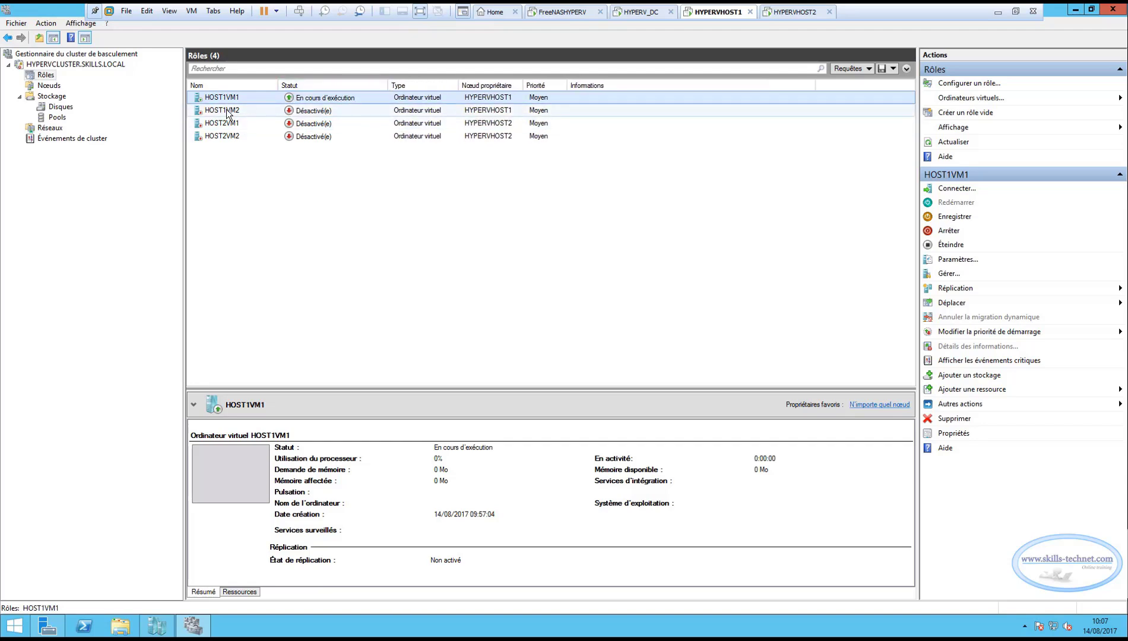
left_click(228, 110)
right_click(228, 111)
left_click(258, 131)
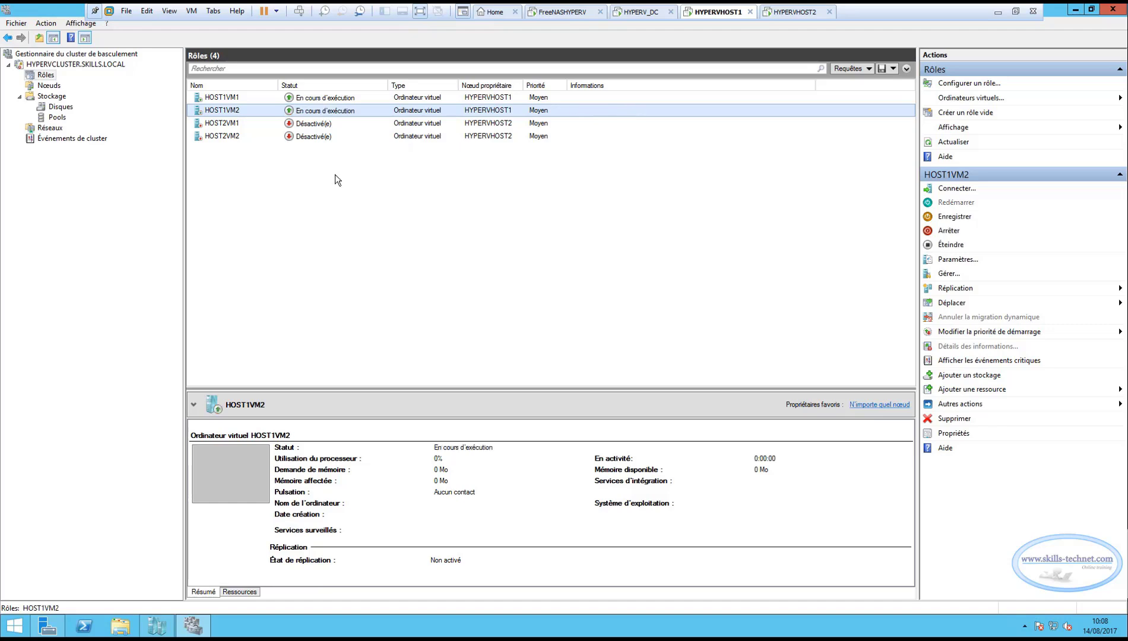
Start the HOST2VM1 and HOST2VM2 virtual machine roles of the cluster.
left_click(224, 123)
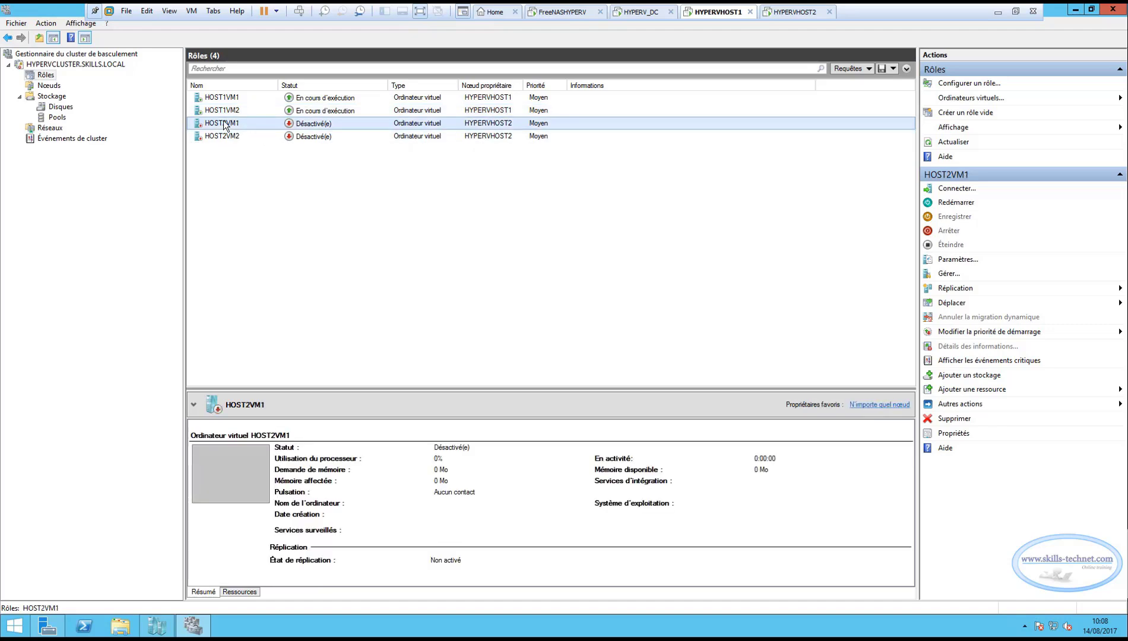
right_click(224, 125)
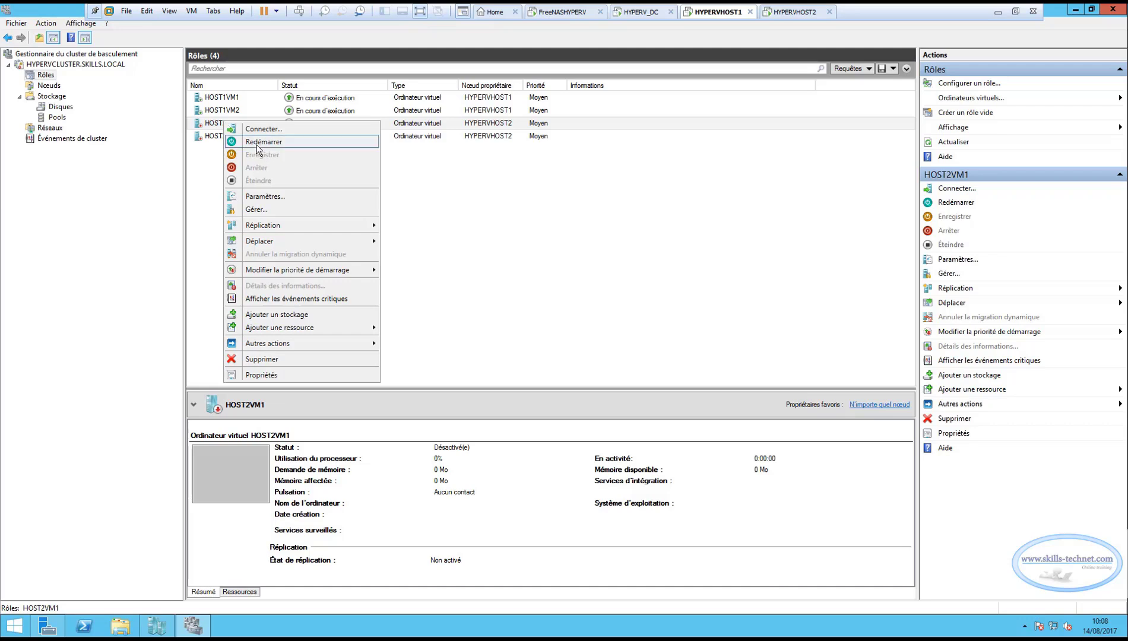
left_click(257, 143)
left_click(226, 137)
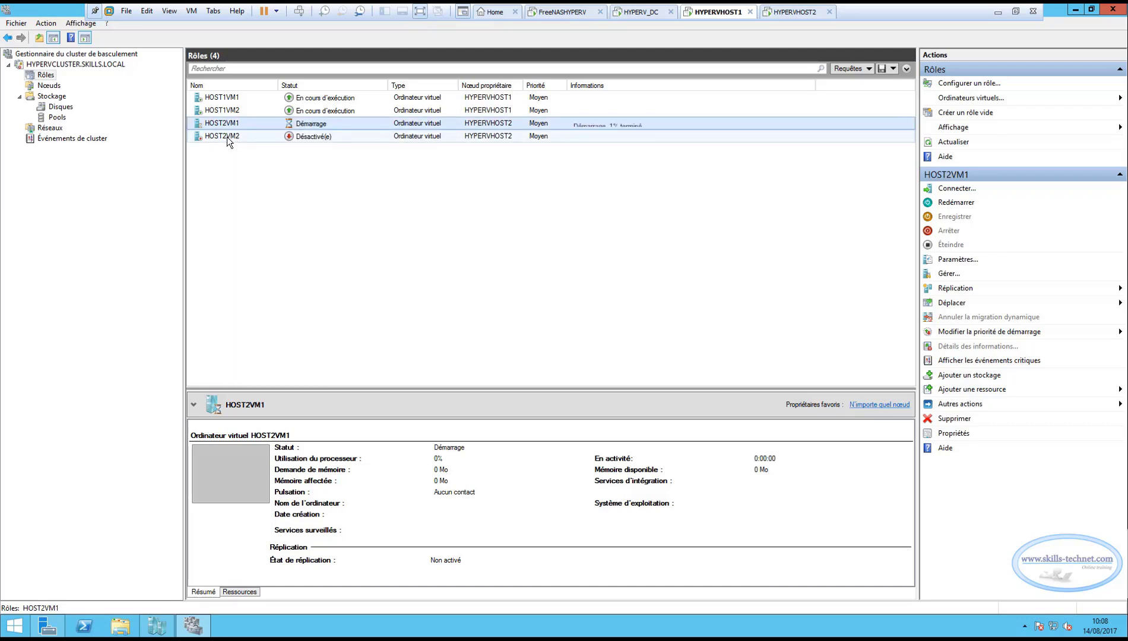
right_click(226, 137)
left_click(266, 164)
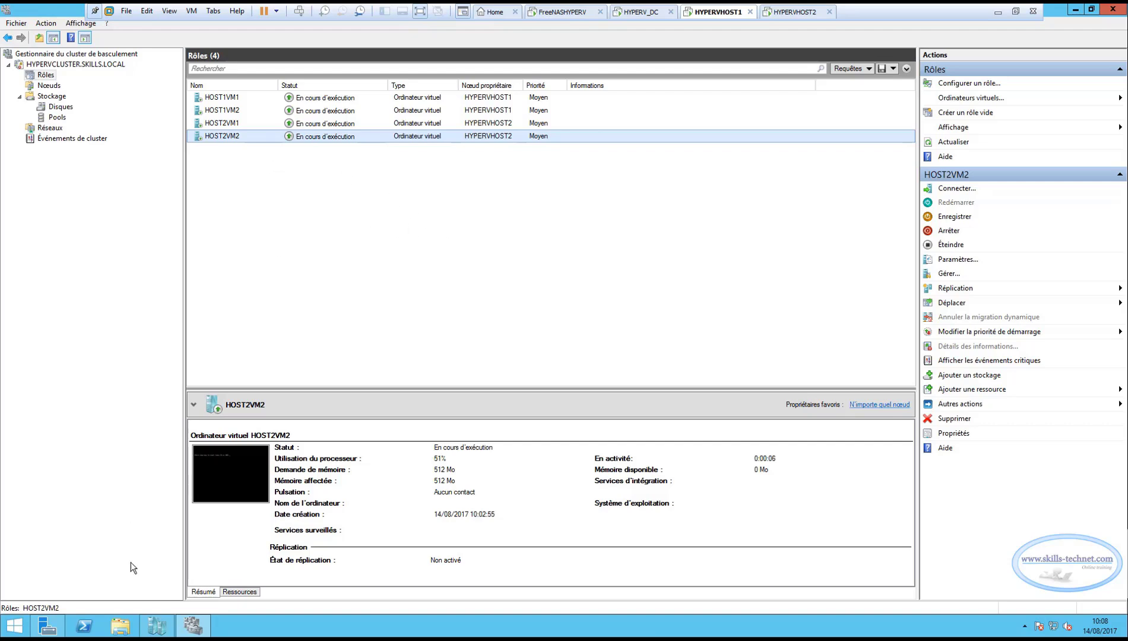
Check the state of the virtual machines in Hyper-V Manager, first on HYPERVHOST1 and after that on HYPERVHOST2.
left_click(156, 626)
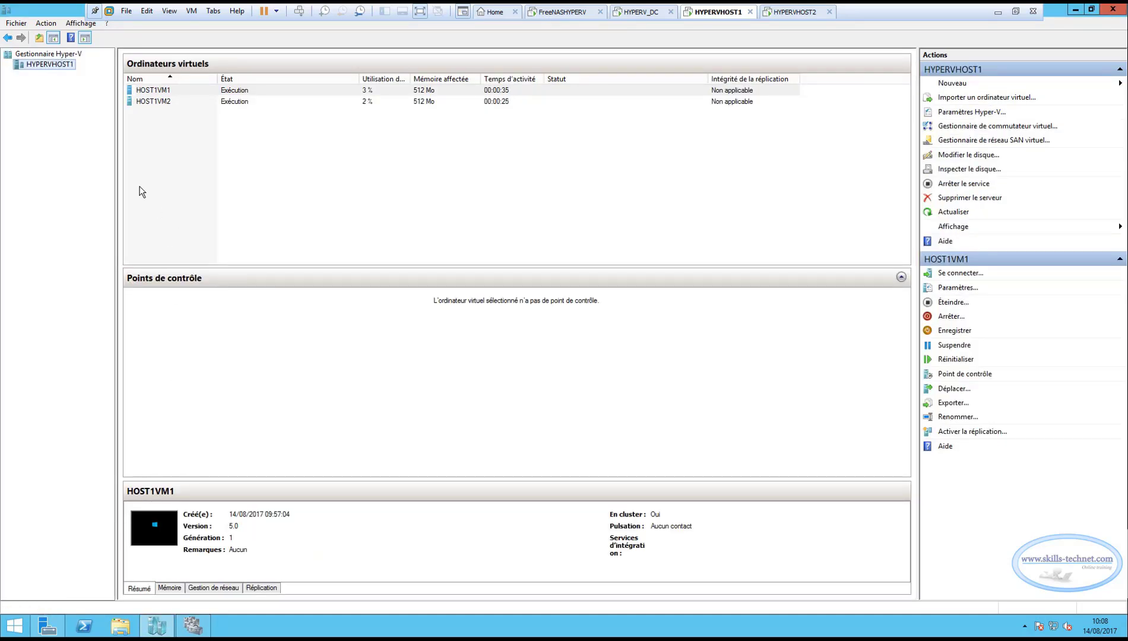
left_click(268, 91)
left_click(244, 101)
key("Up")
key("Down")
key("Up")
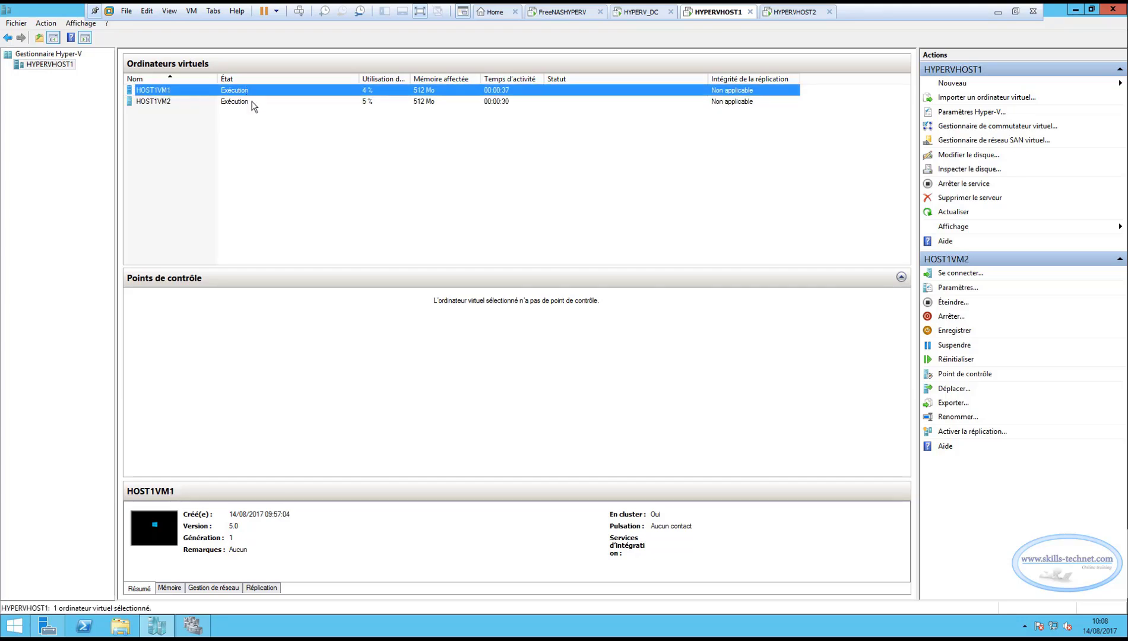
left_click(776, 14)
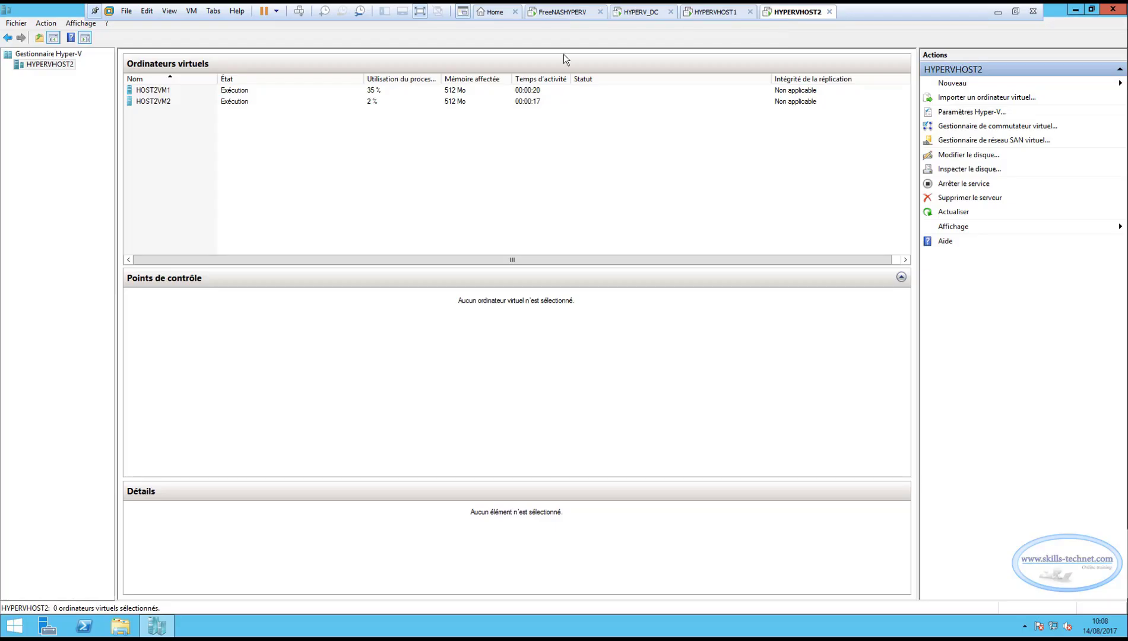
left_click(158, 92)
left_click(160, 100)
left_click(162, 92)
left_click(164, 103)
left_click(164, 91)
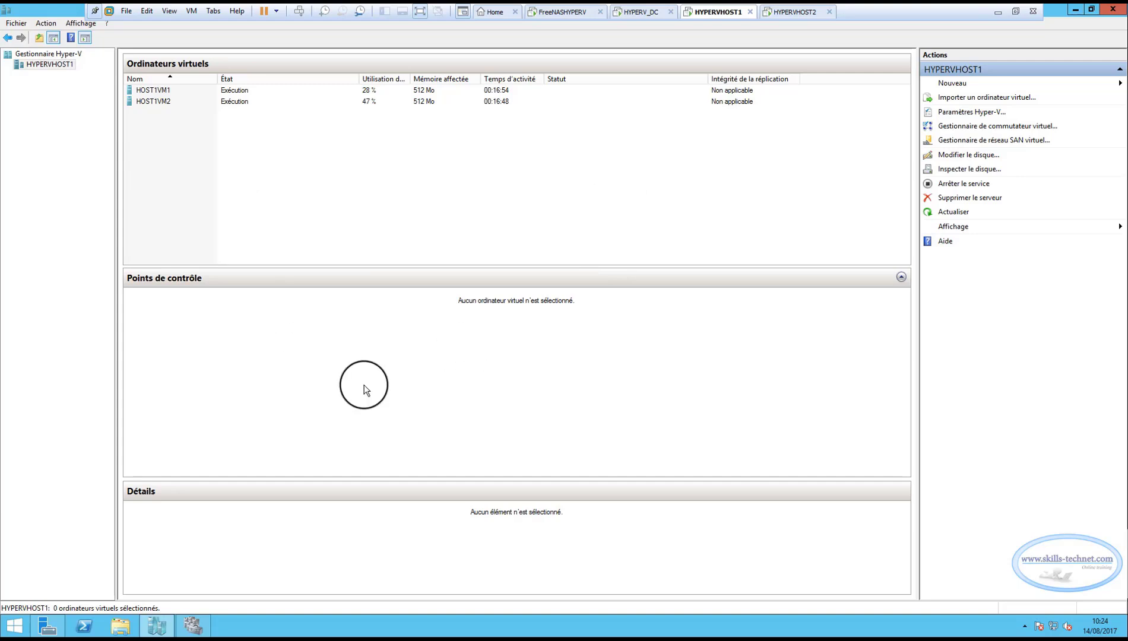
Review the summary details of HOST1VM1 and HOST1VM2 in Hyper-V Manager on HYPERVHOST1.
left_click(157, 89)
left_click(162, 102)
left_click(165, 91)
left_click(169, 103)
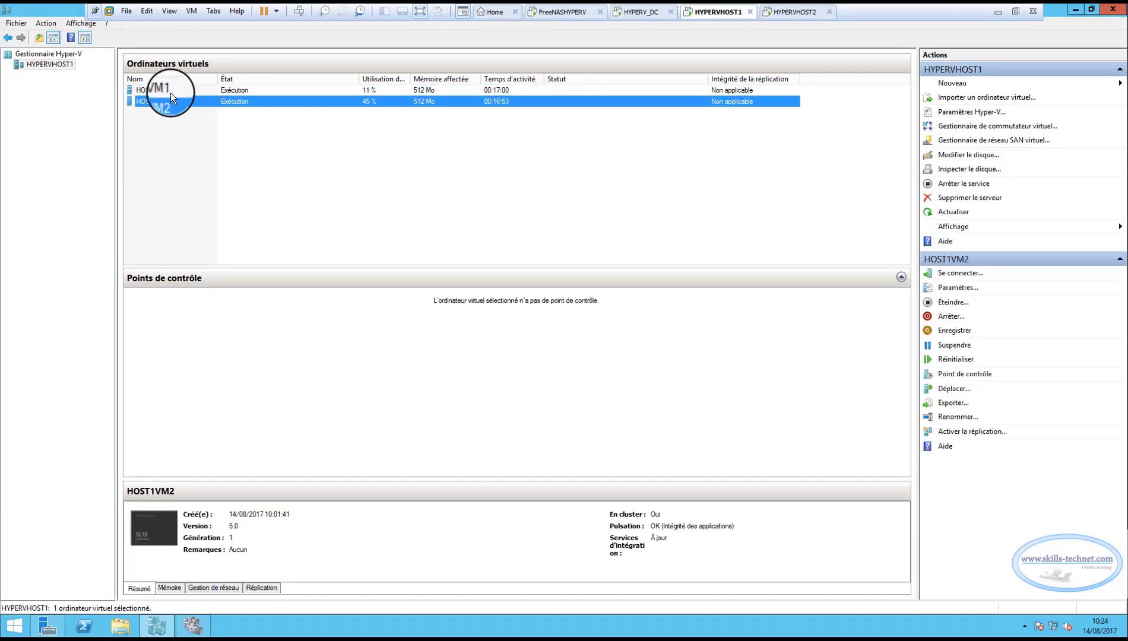
left_click(170, 92)
left_click(170, 102)
left_click(169, 90)
left_click(169, 101)
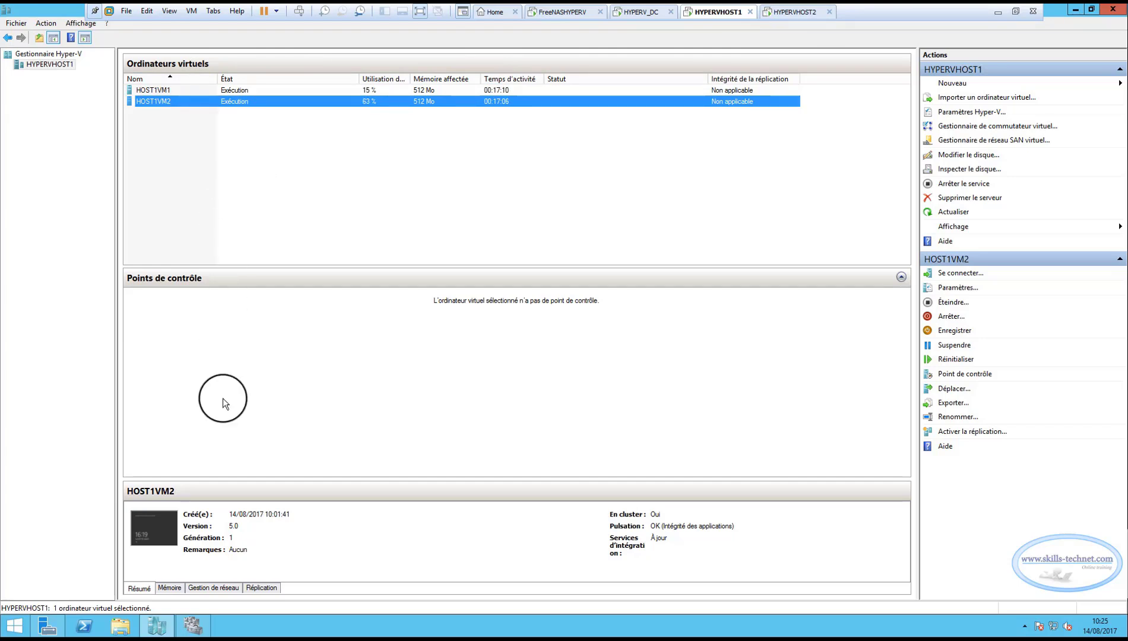
In Failover Cluster Manager, move HOST1VM1 by quick migration to the selected node HYPERVHOST2.
left_click(193, 627)
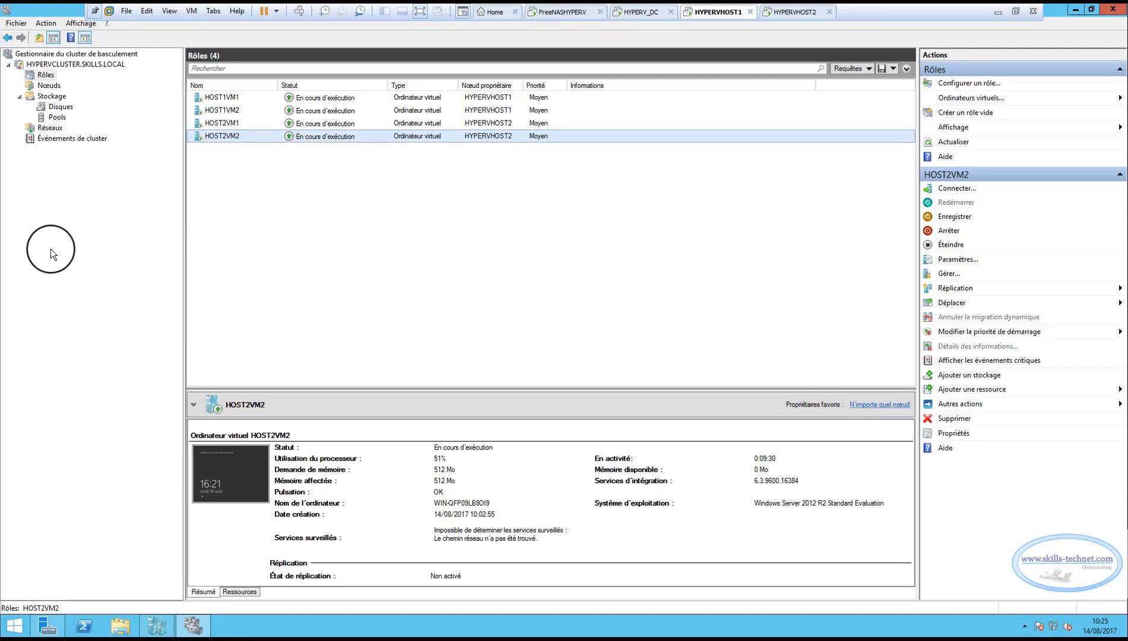
left_click(237, 100)
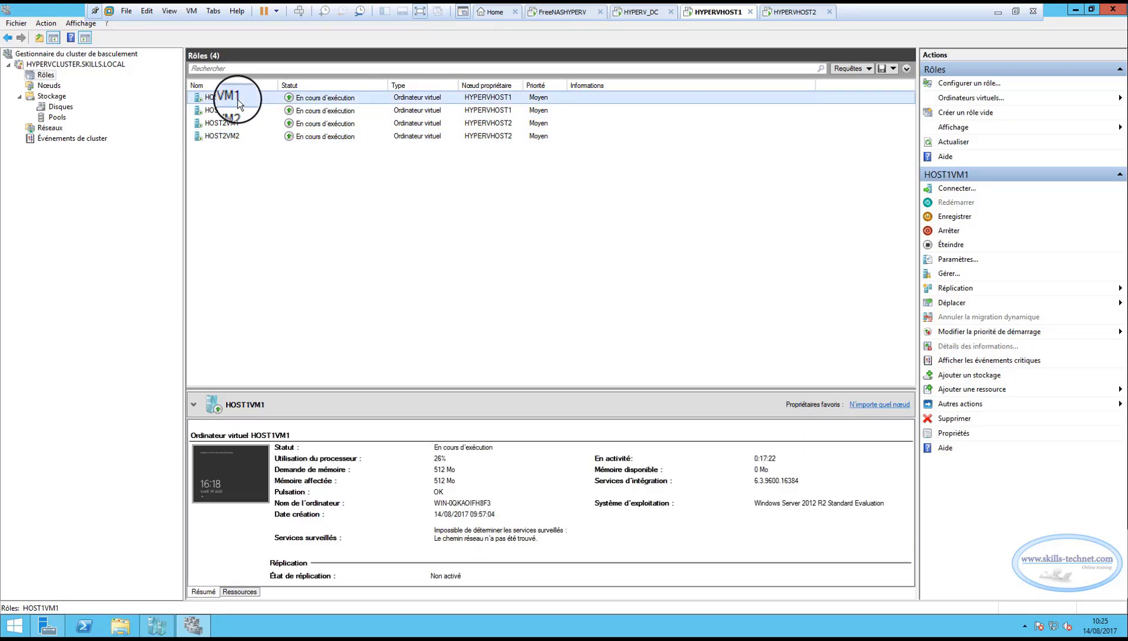
right_click(237, 99)
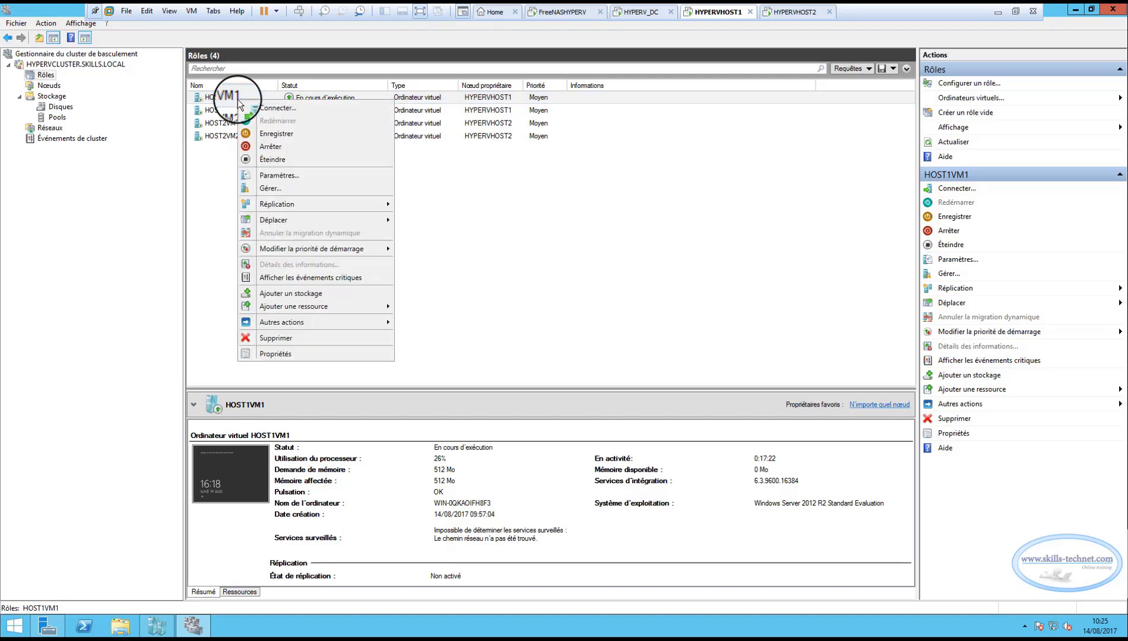
mouse_move(278, 221)
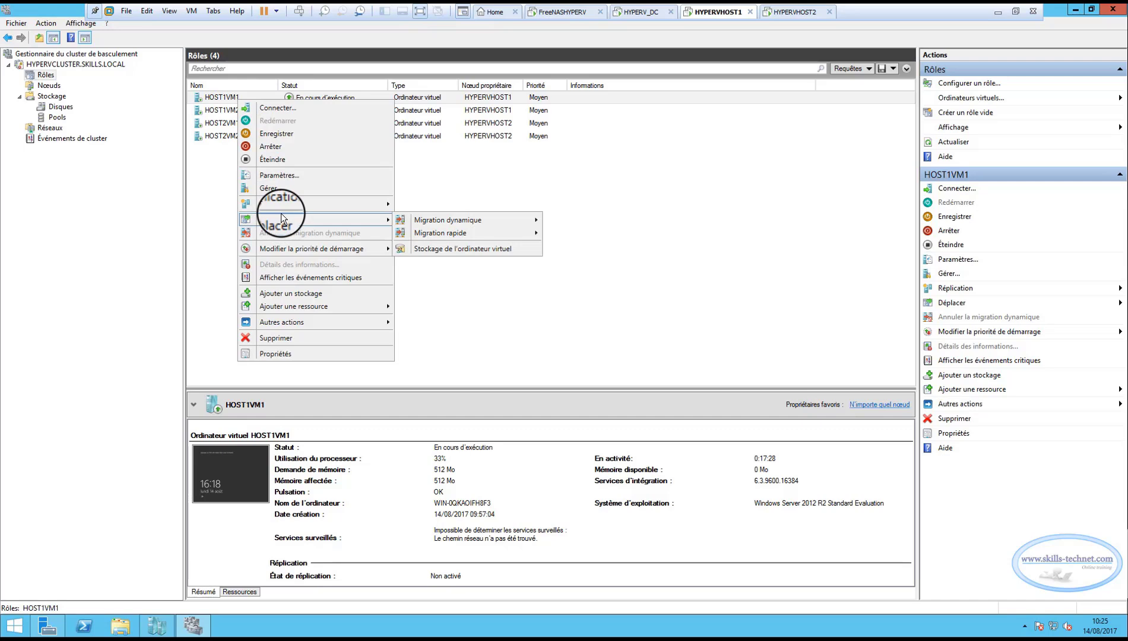
mouse_move(505, 237)
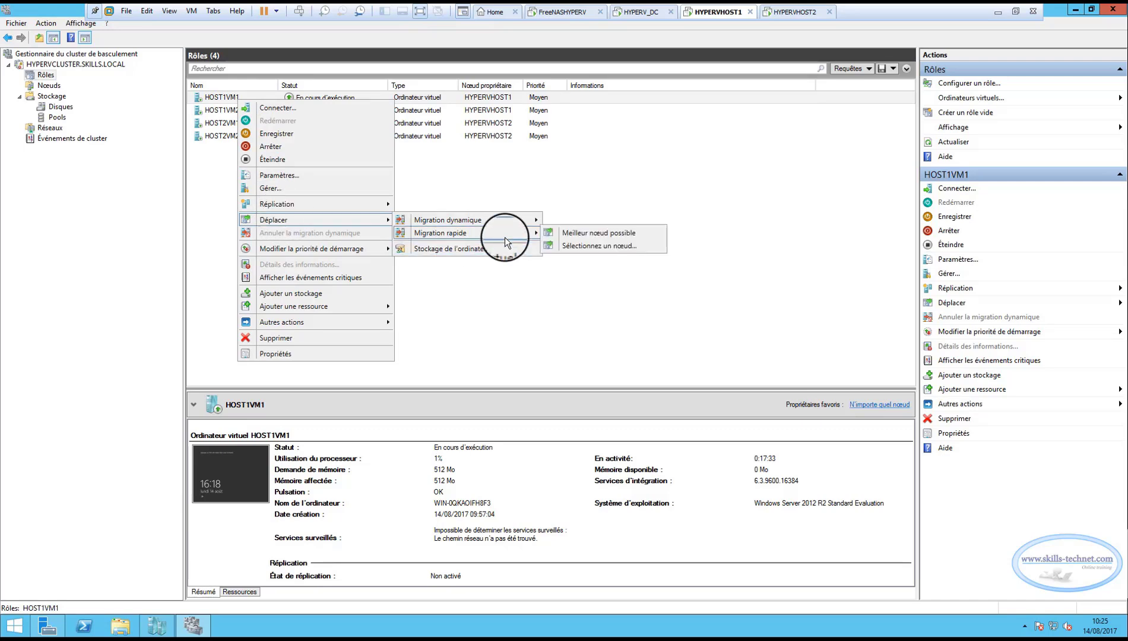
left_click(584, 245)
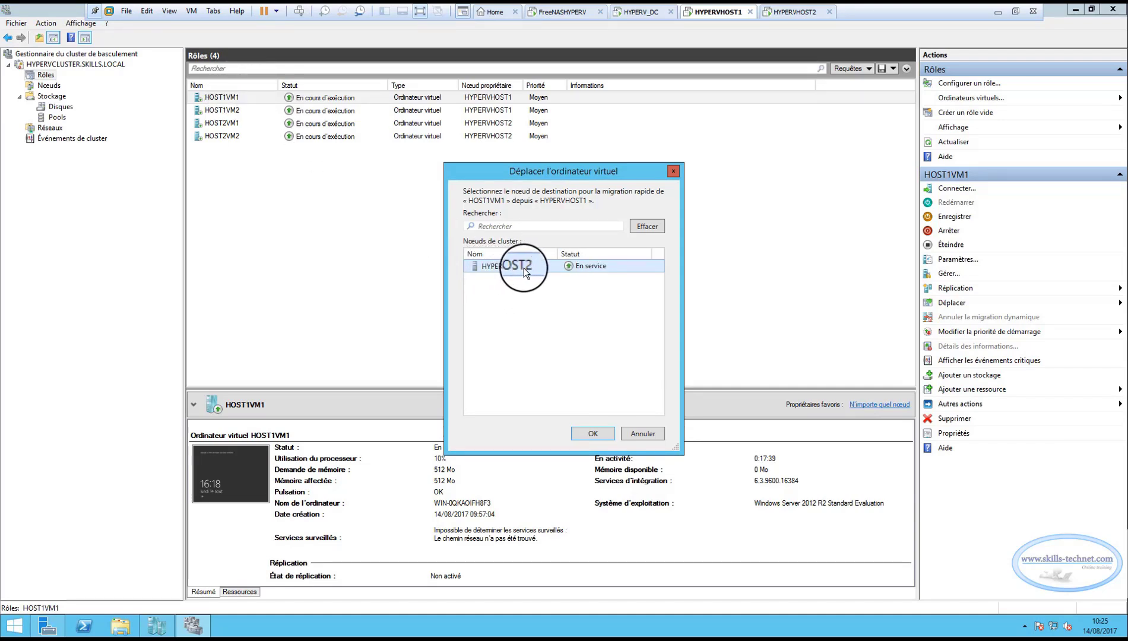
left_click(586, 436)
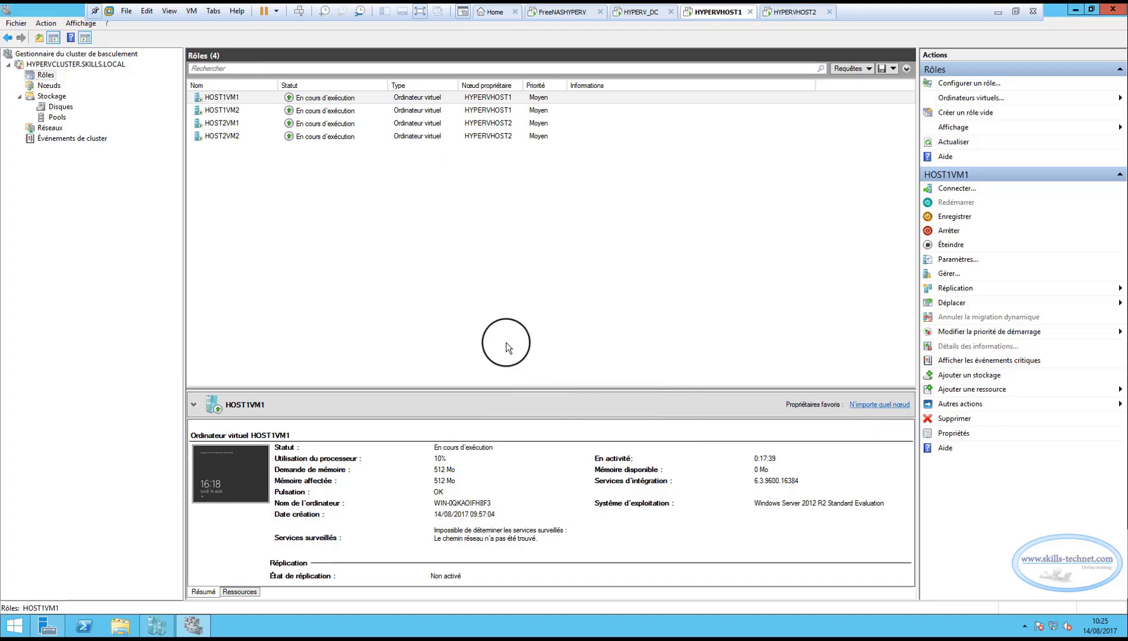
Move HOST1VM2 by quick migration to the selected node HYPERVHOST2.
right_click(231, 112)
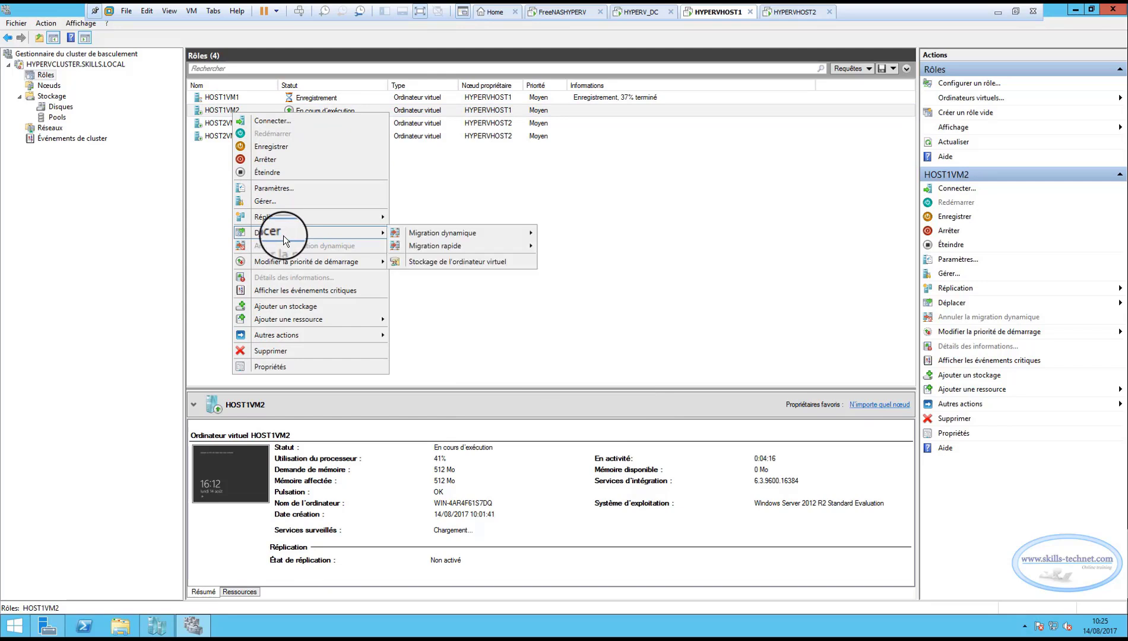
mouse_move(443, 251)
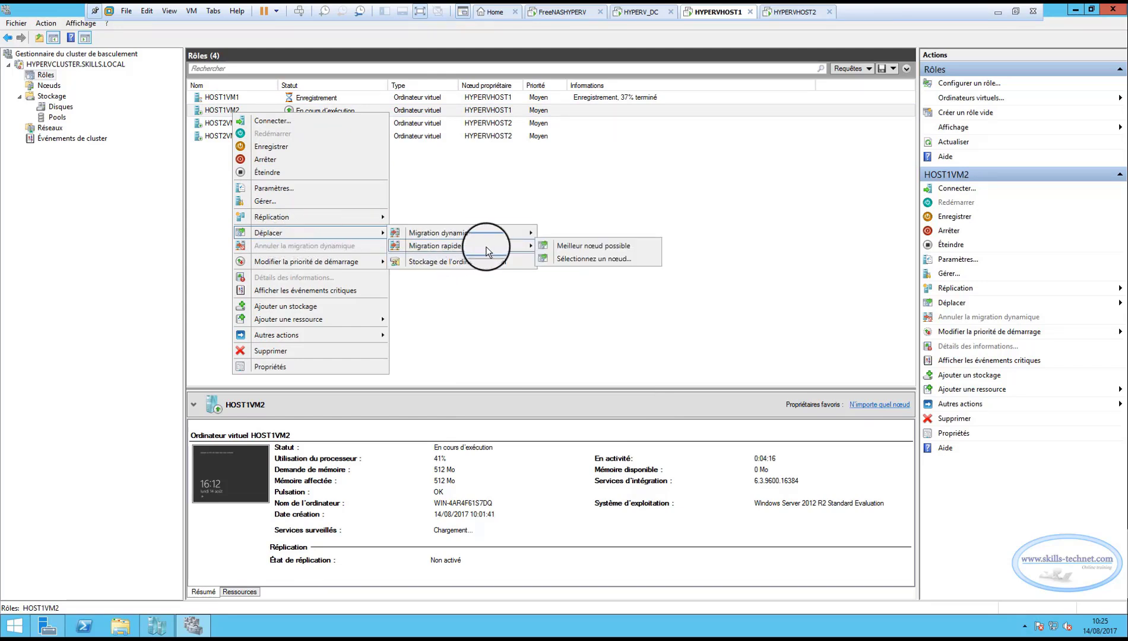
left_click(581, 258)
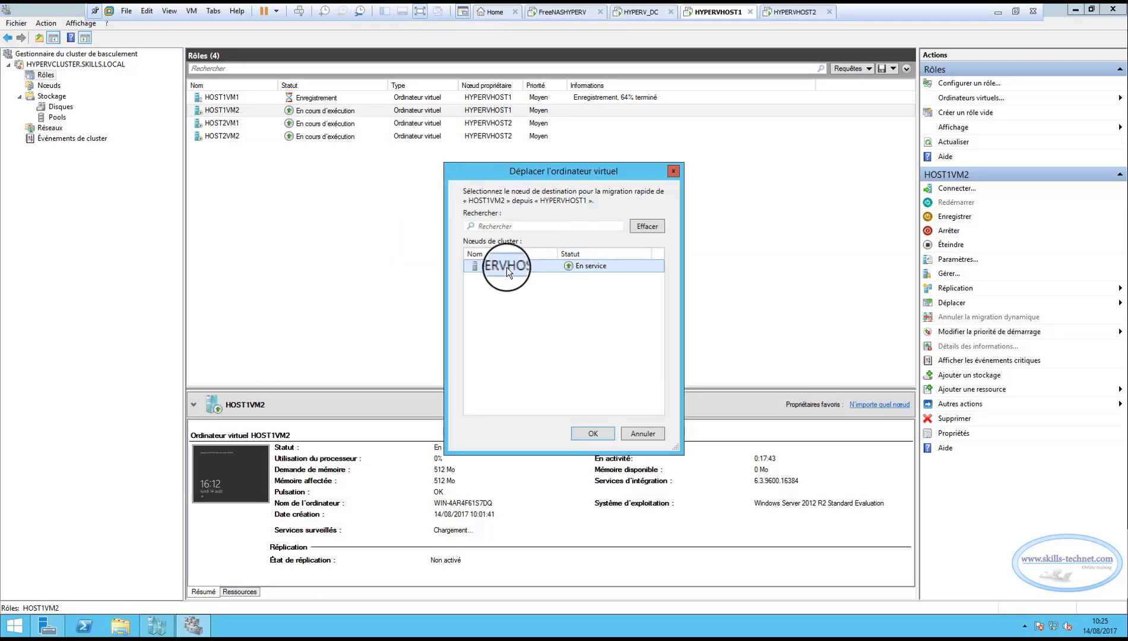
left_click(582, 431)
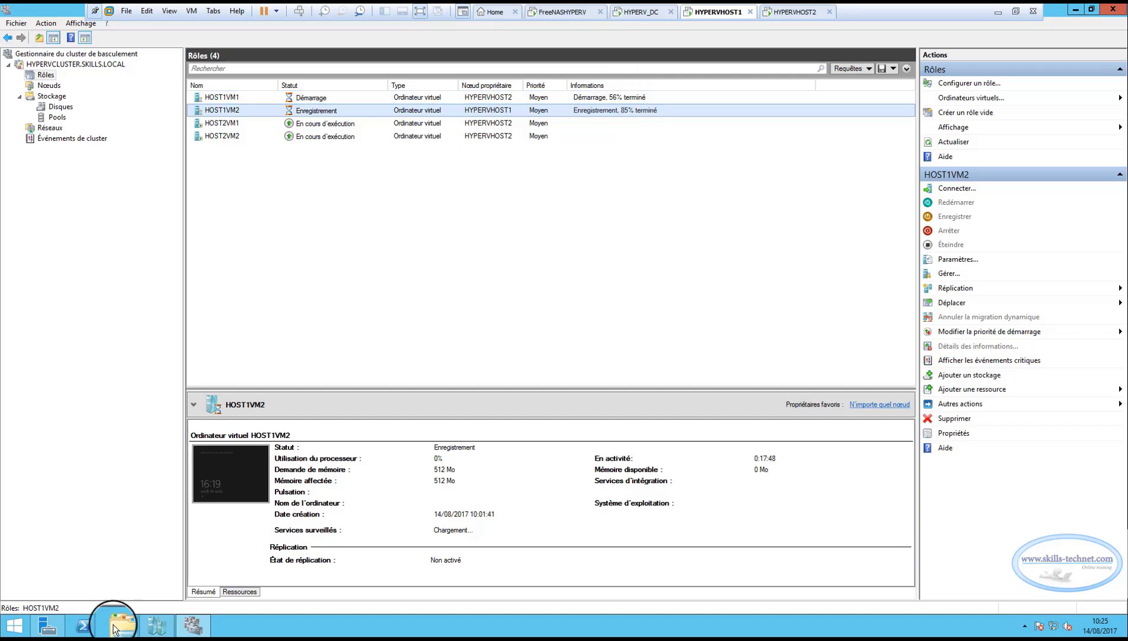
Check the virtual machine list of HYPERVHOST1 in Hyper-V Manager after the quick migrations.
left_click(153, 629)
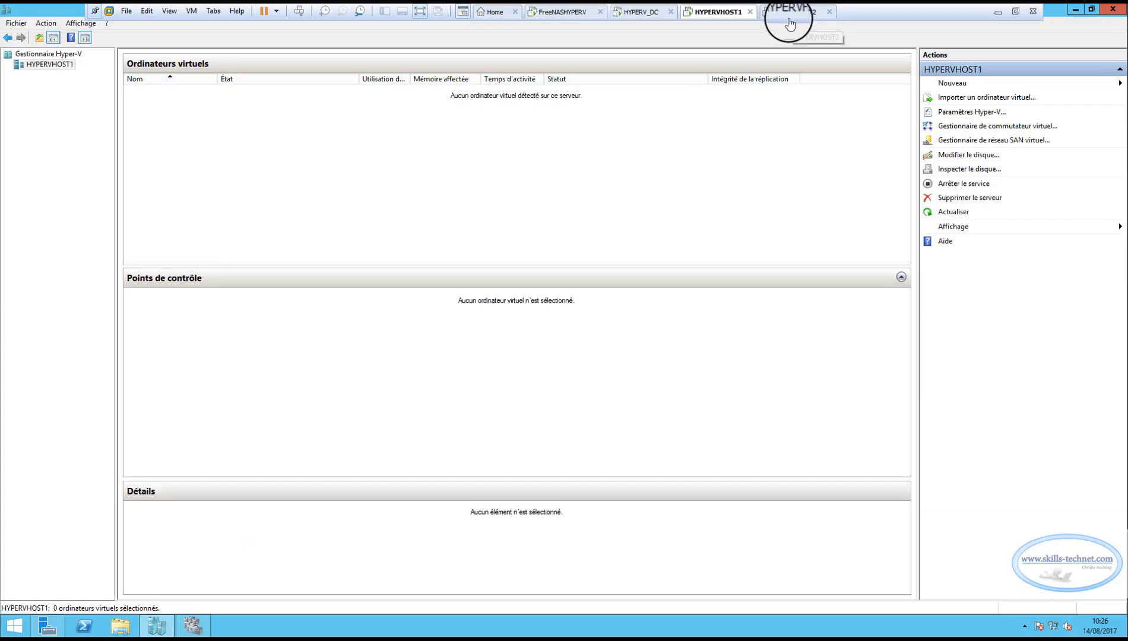
left_click(54, 54)
left_click(56, 64)
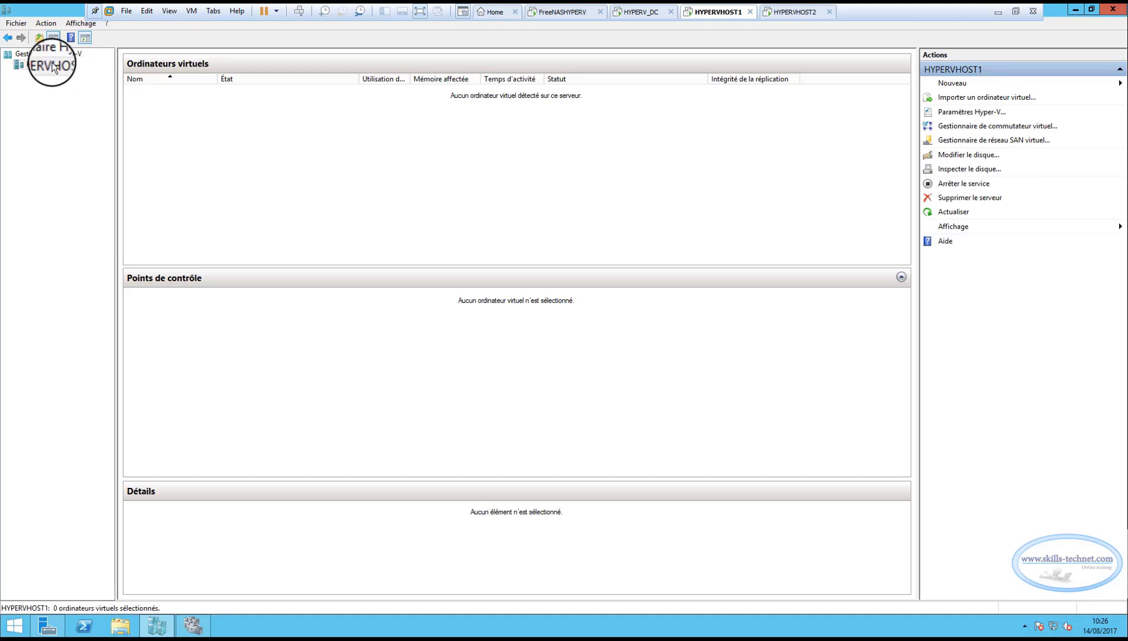
left_click(56, 55)
left_click(60, 66)
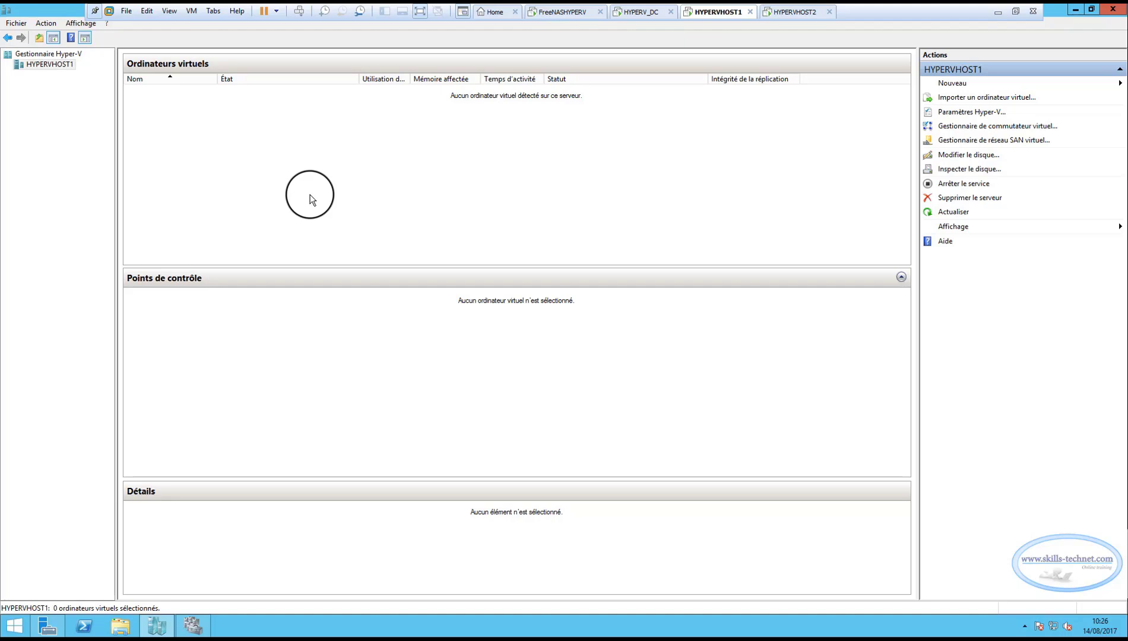
Check the state and summary details of the HOST1 and HOST2 virtual machines in Hyper-V Manager on HYPERVHOST2.
left_click(786, 13)
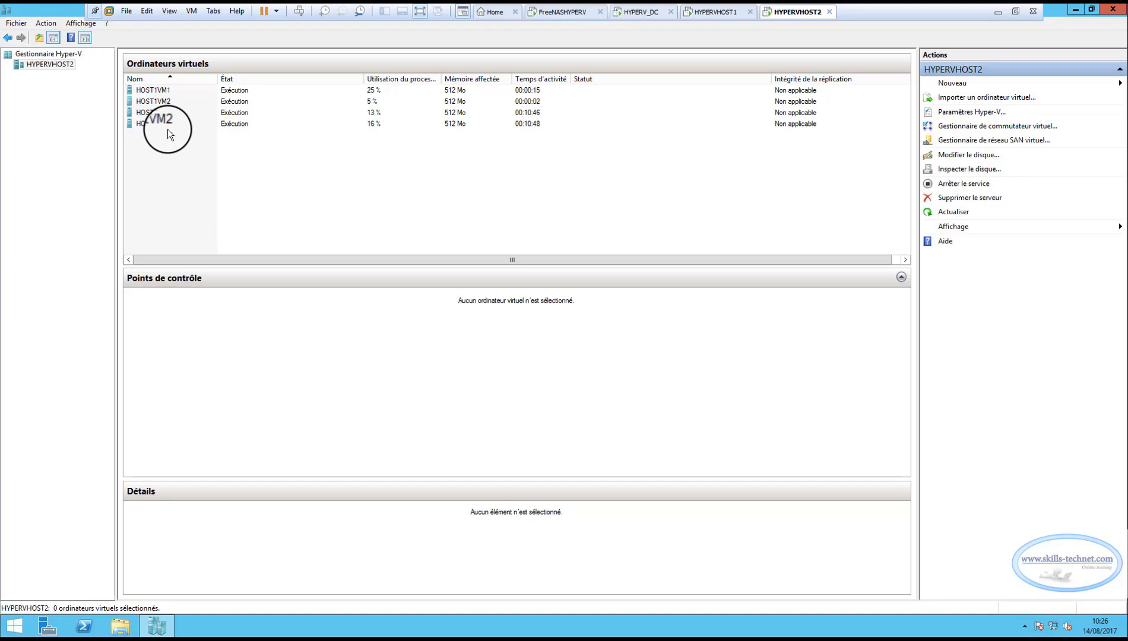
left_click(159, 92)
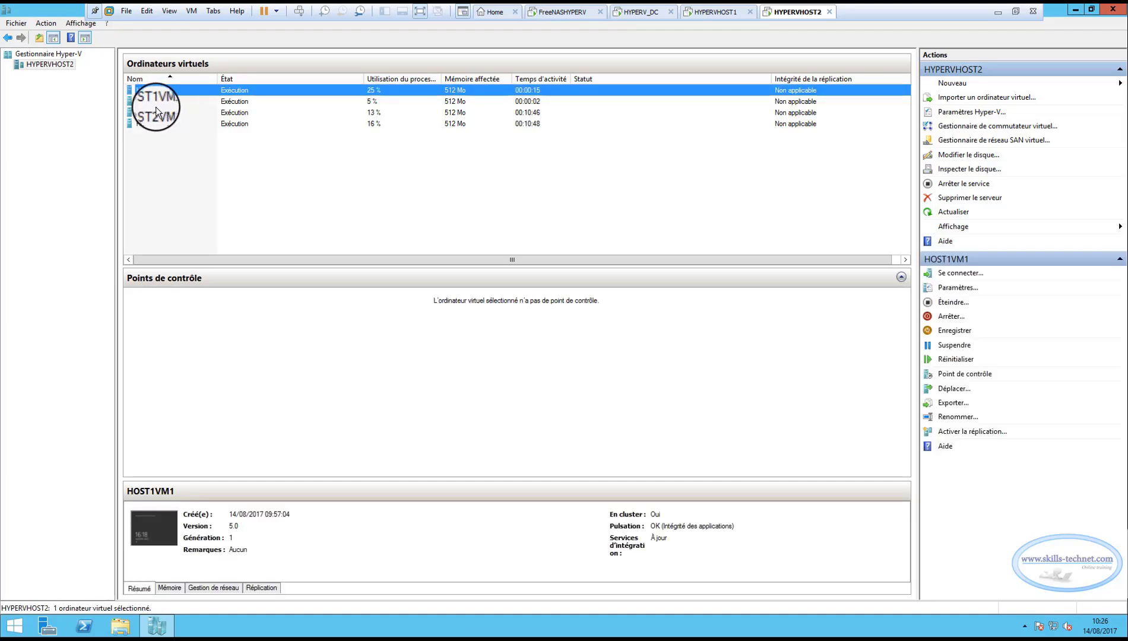
left_click(155, 101)
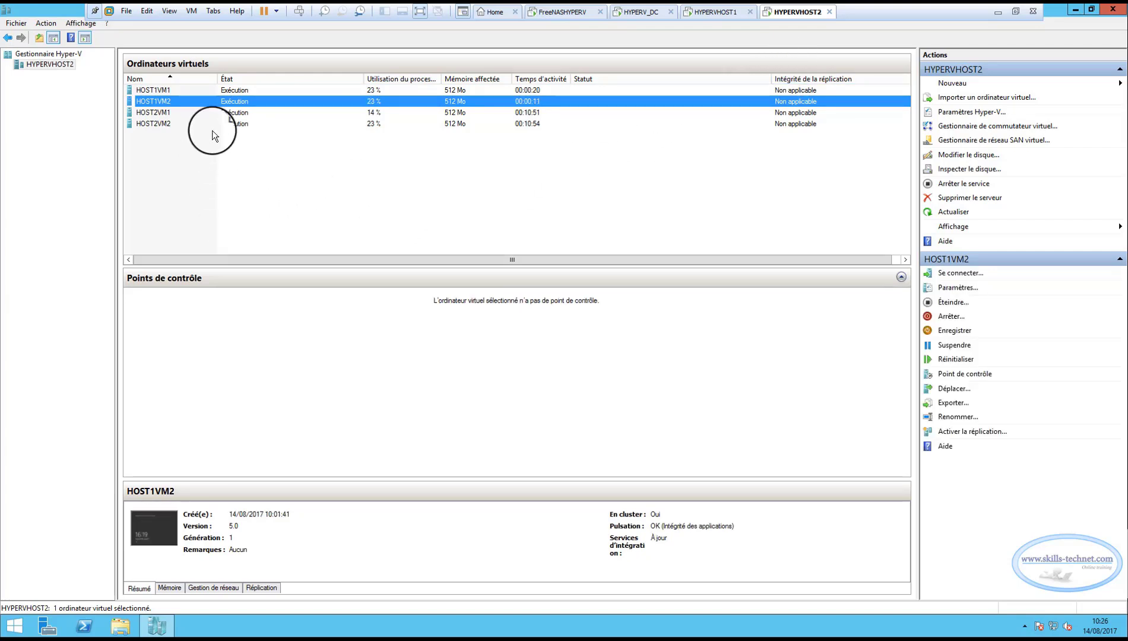
left_click(239, 90)
left_click(240, 102)
left_click(238, 113)
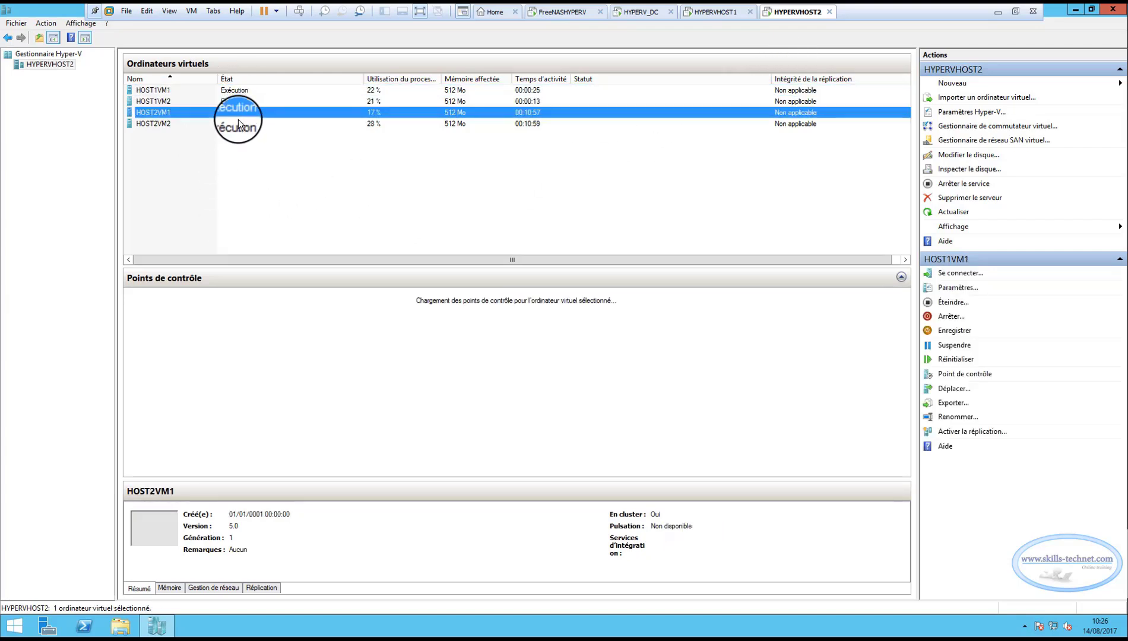
left_click(238, 123)
left_click(239, 101)
left_click(239, 91)
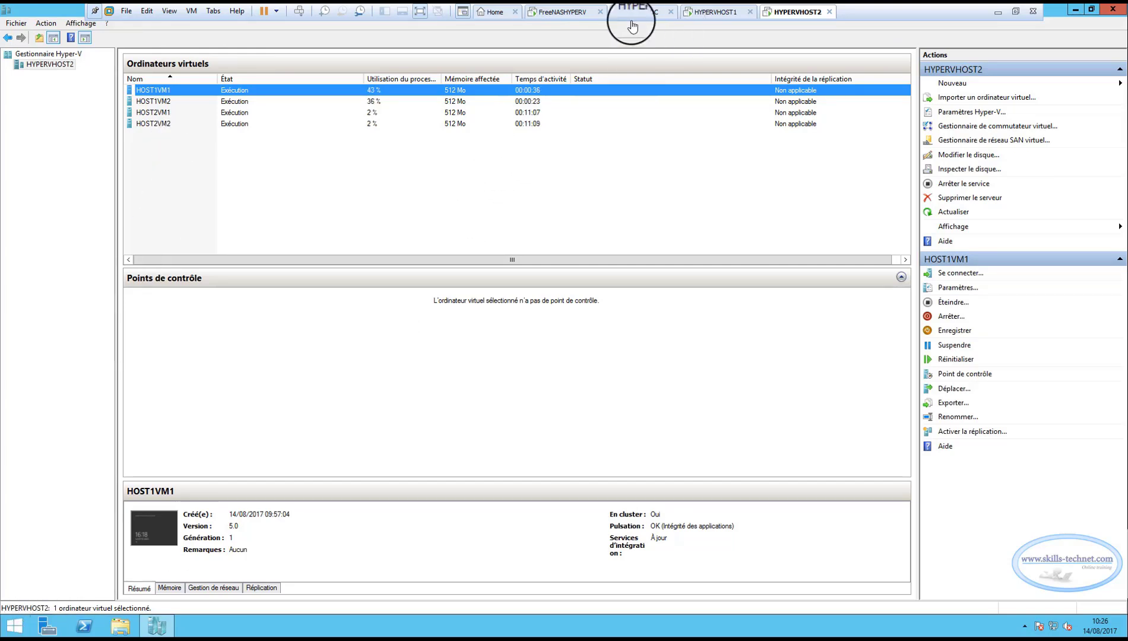
Back on HYPERVHOST1, review the owner node of each virtual machine role in Failover Cluster Manager.
left_click(698, 16)
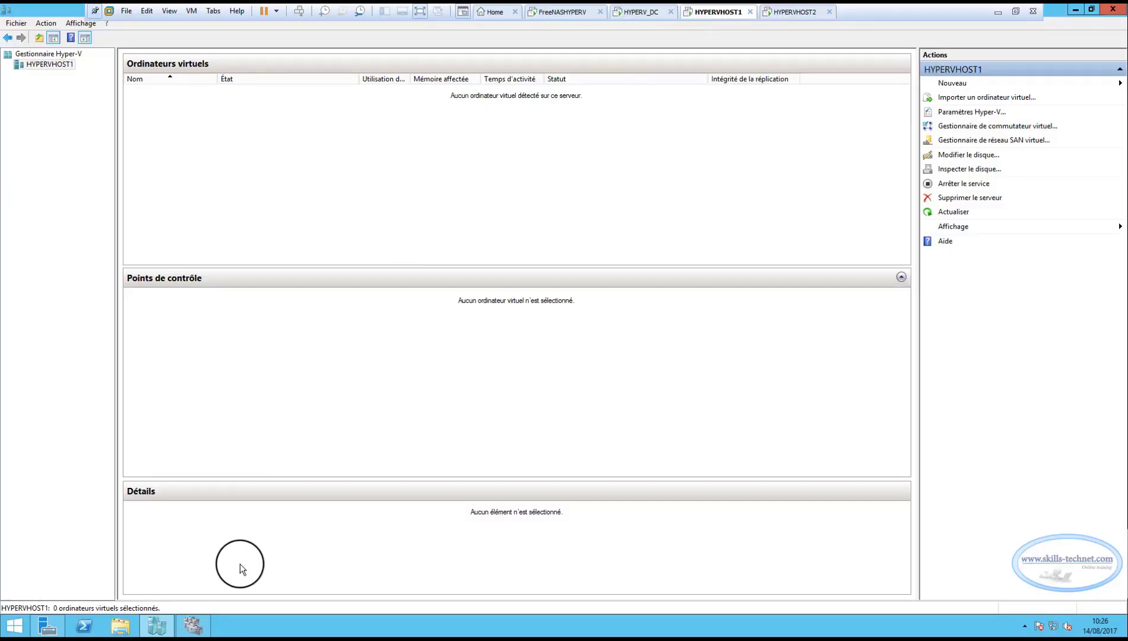
left_click(194, 627)
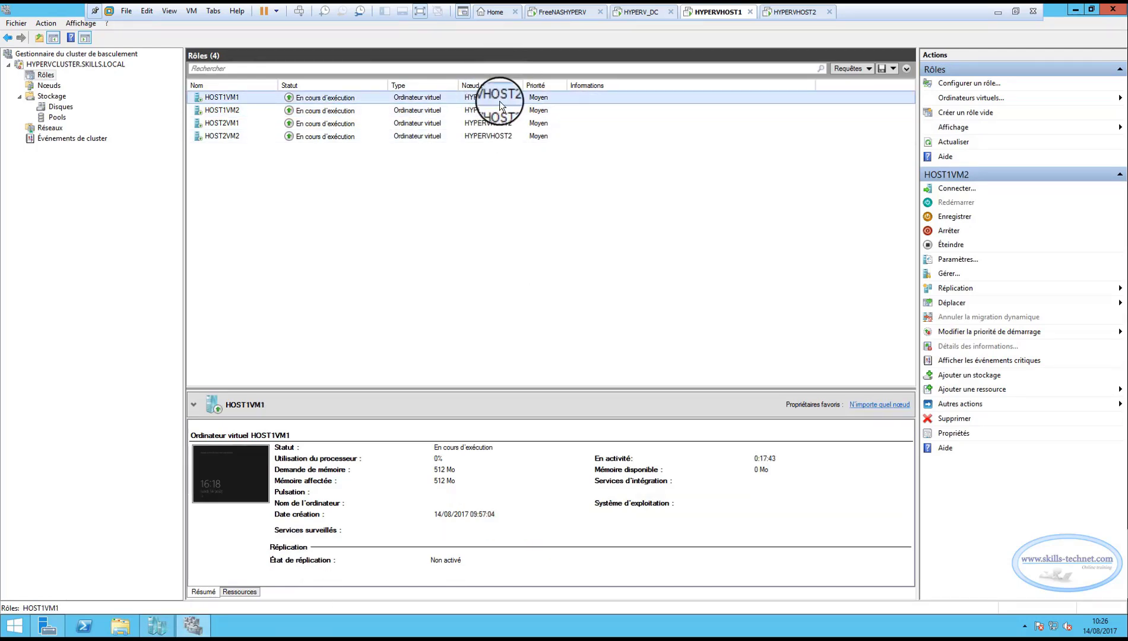
left_click(495, 123)
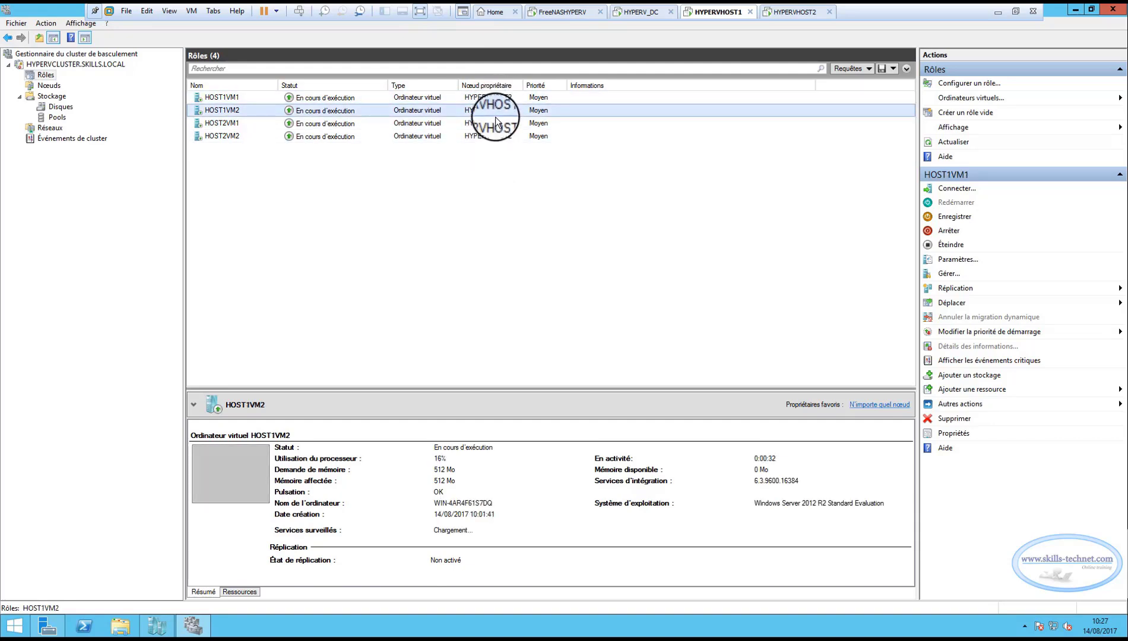
left_click(484, 136)
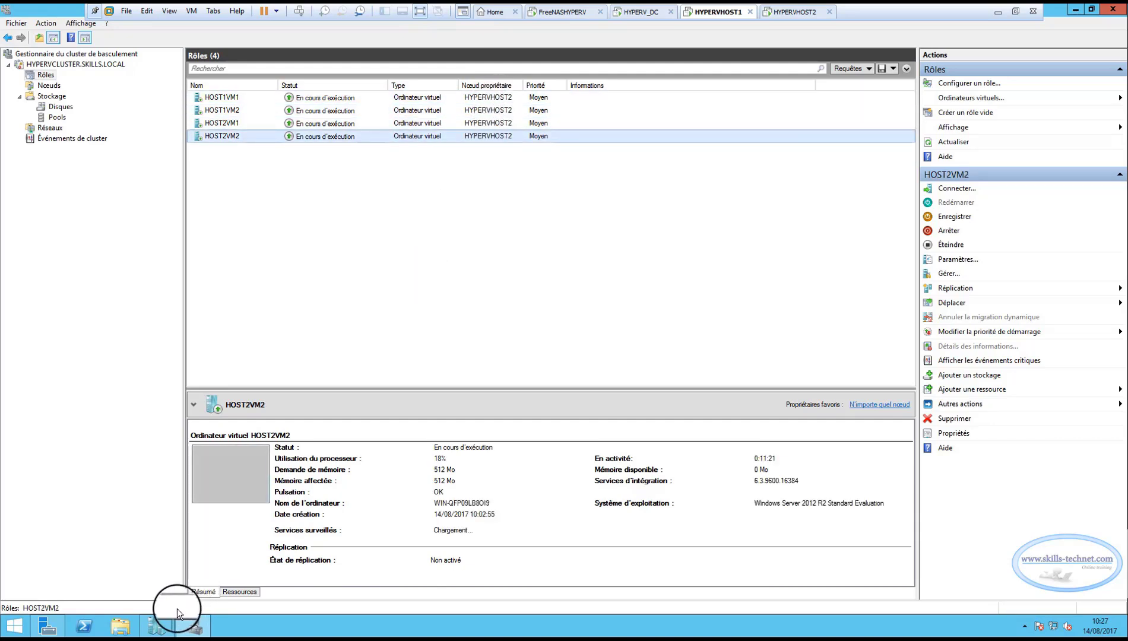
Move HOST1VM1 back by quick migration to the selected node HYPERVHOST1.
left_click(228, 96)
right_click(228, 95)
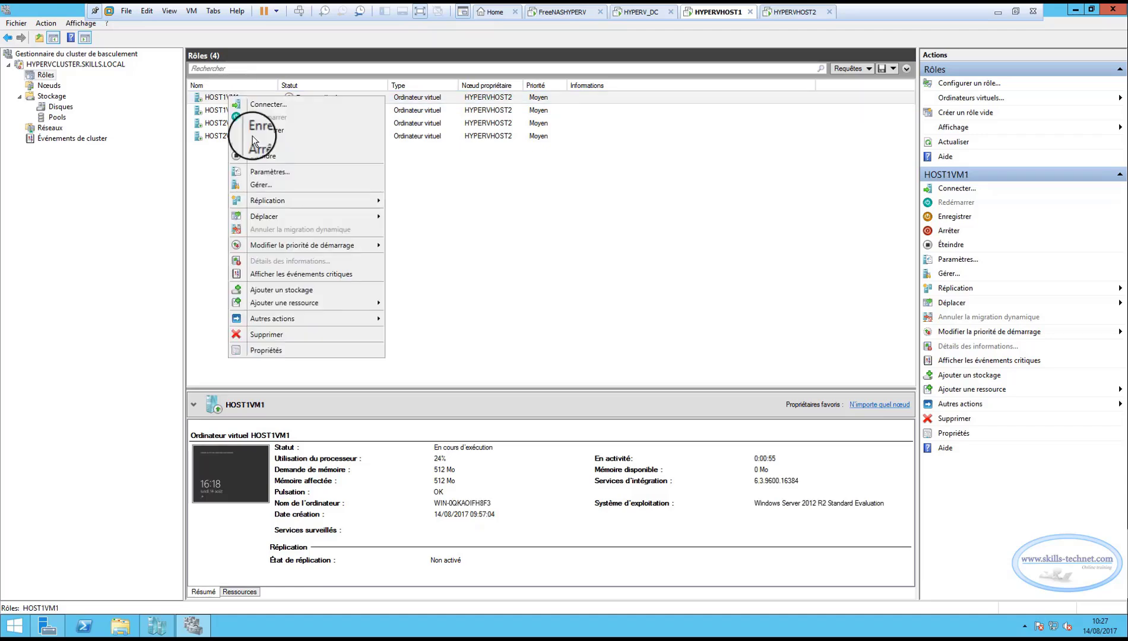
mouse_move(285, 220)
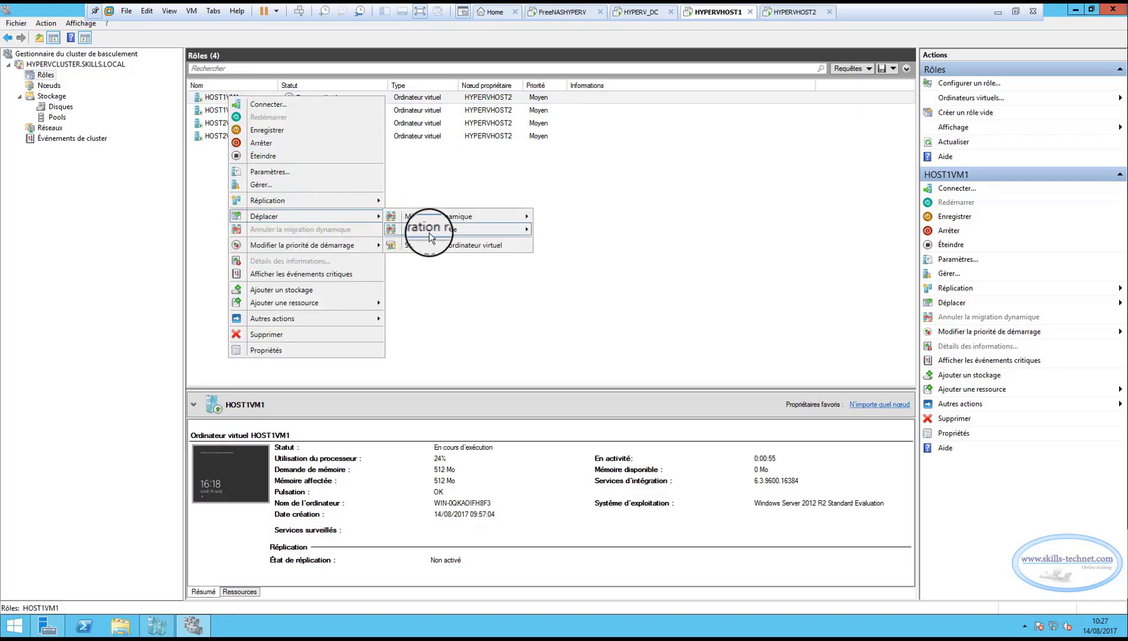
mouse_move(430, 229)
left_click(586, 242)
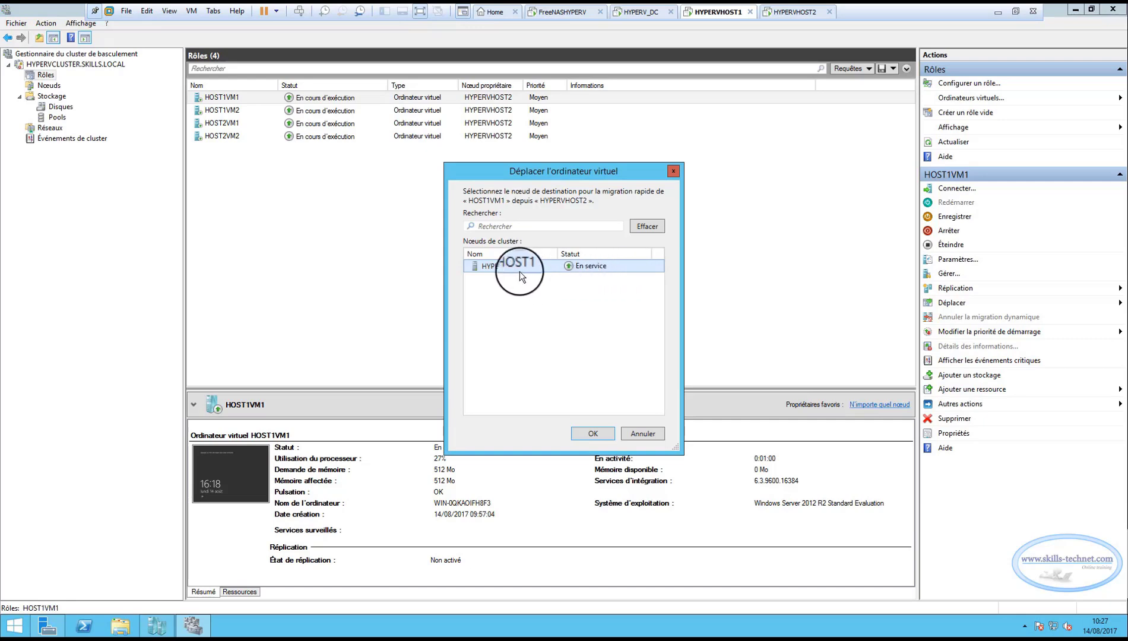
left_click(584, 425)
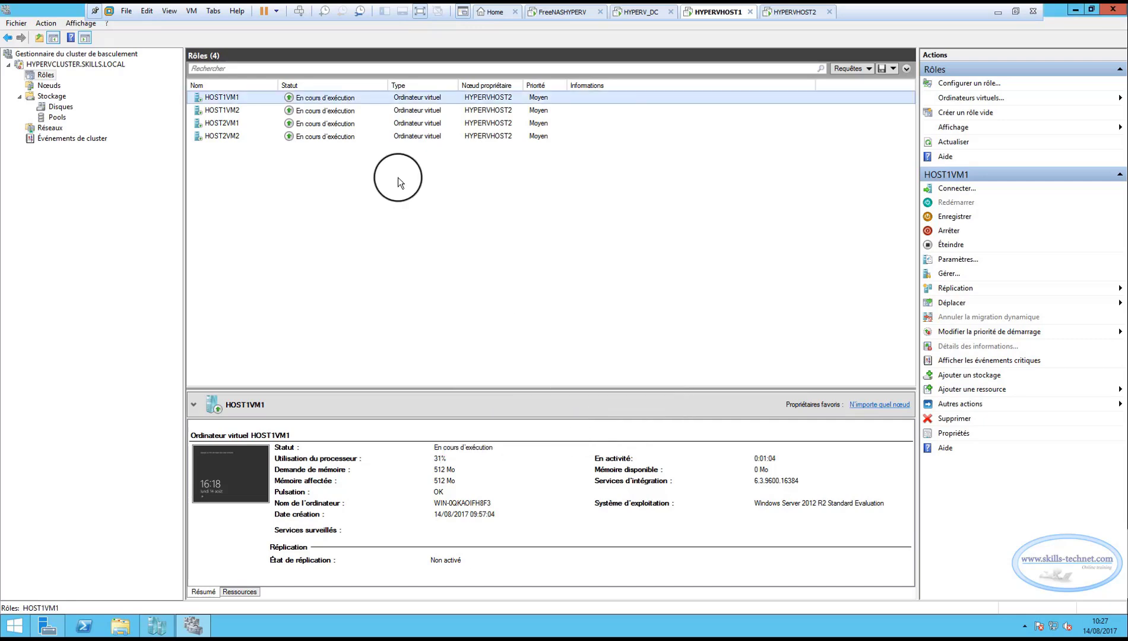
Move HOST1VM2 back by quick migration to the selected node HYPERVHOST1.
left_click(226, 110)
right_click(226, 110)
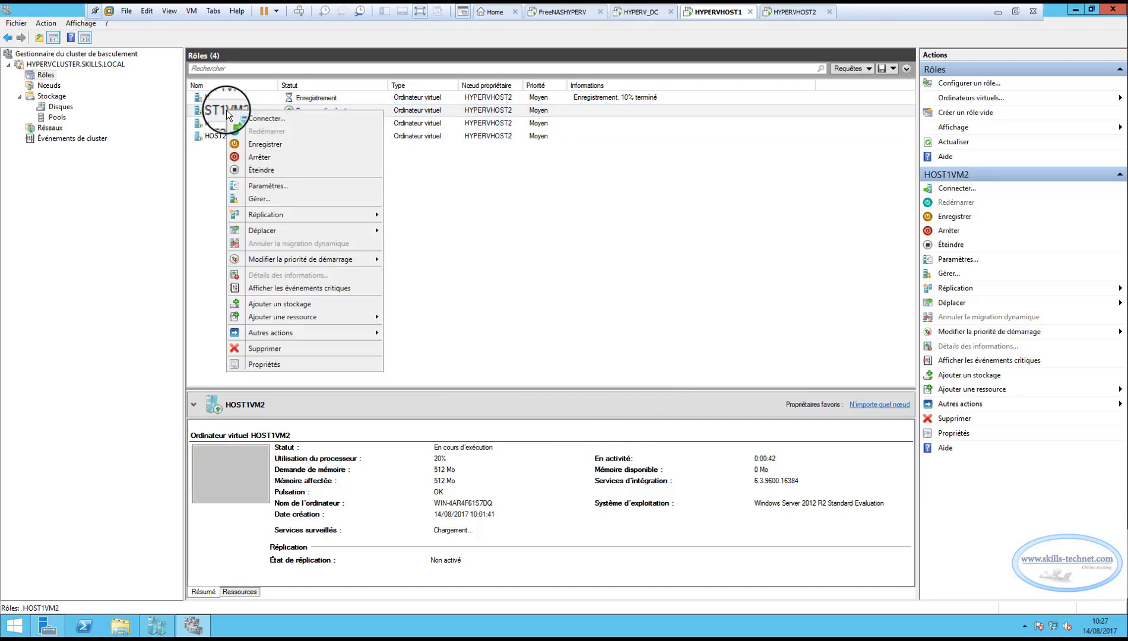
mouse_move(253, 235)
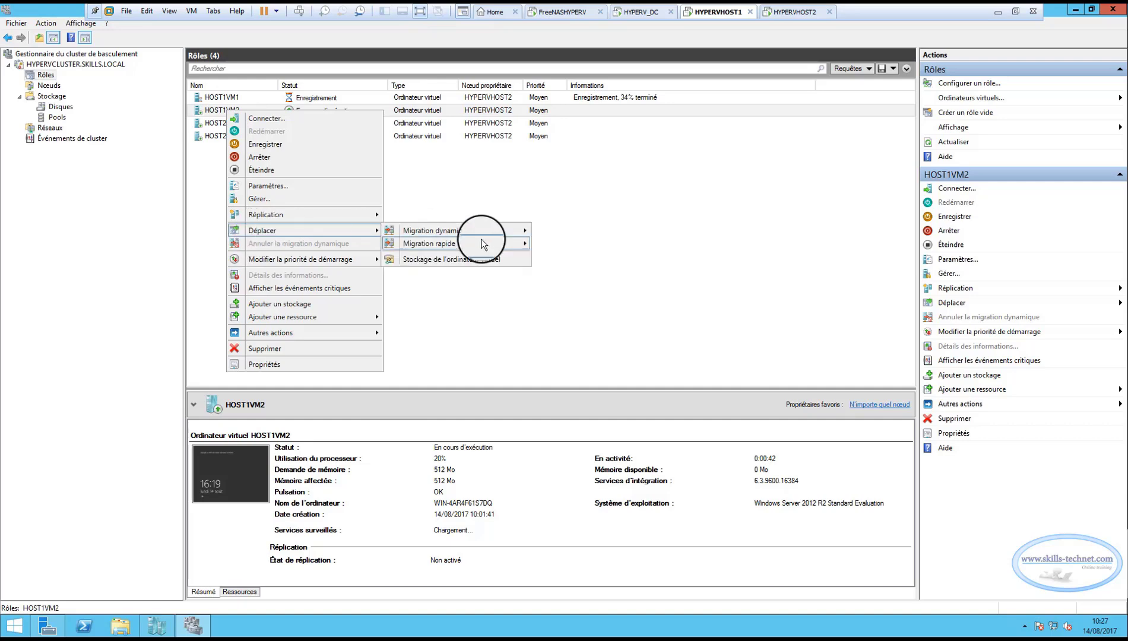
mouse_move(479, 245)
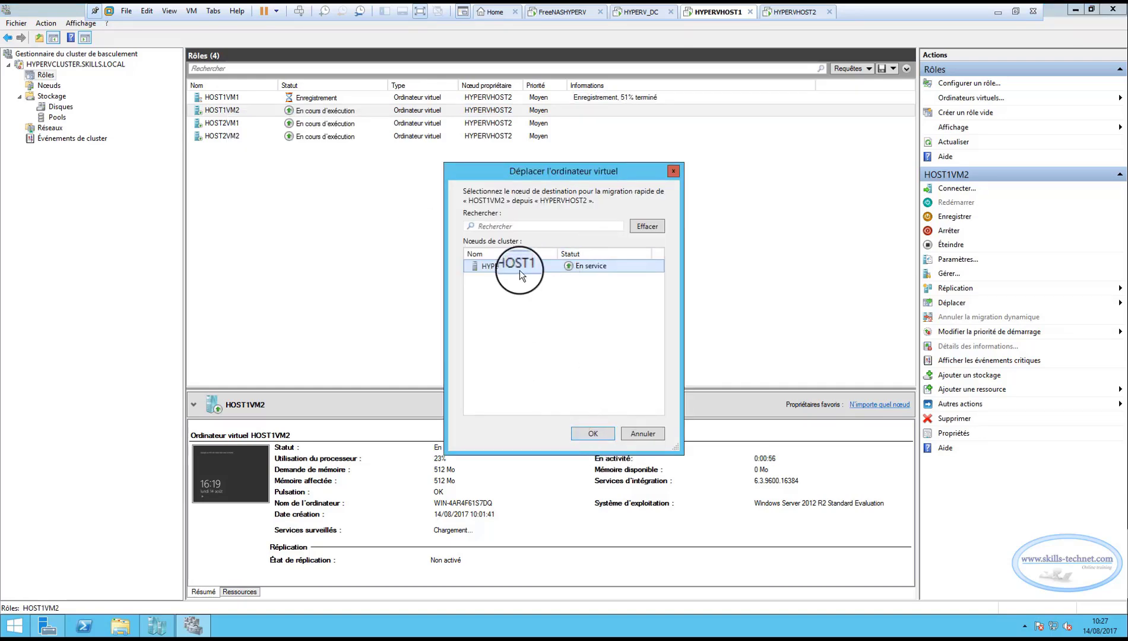
left_click(588, 433)
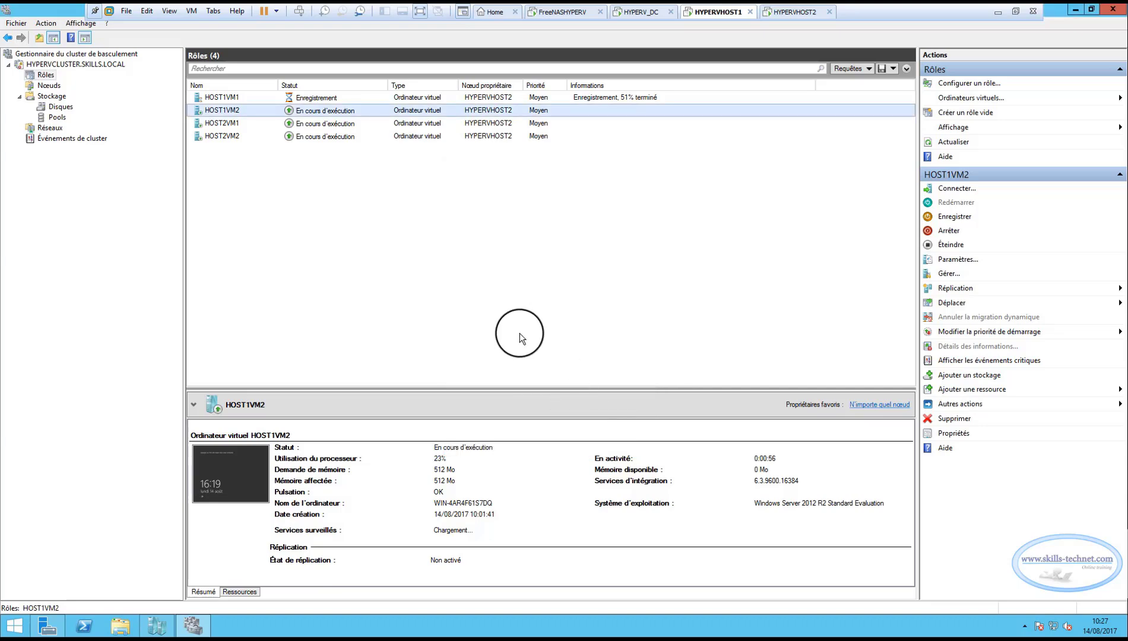
Follow the migration of HOST1VM1 and HOST1VM2 in Hyper-V Manager, first on HYPERVHOST2 and after that on HYPERVHOST1.
left_click(795, 11)
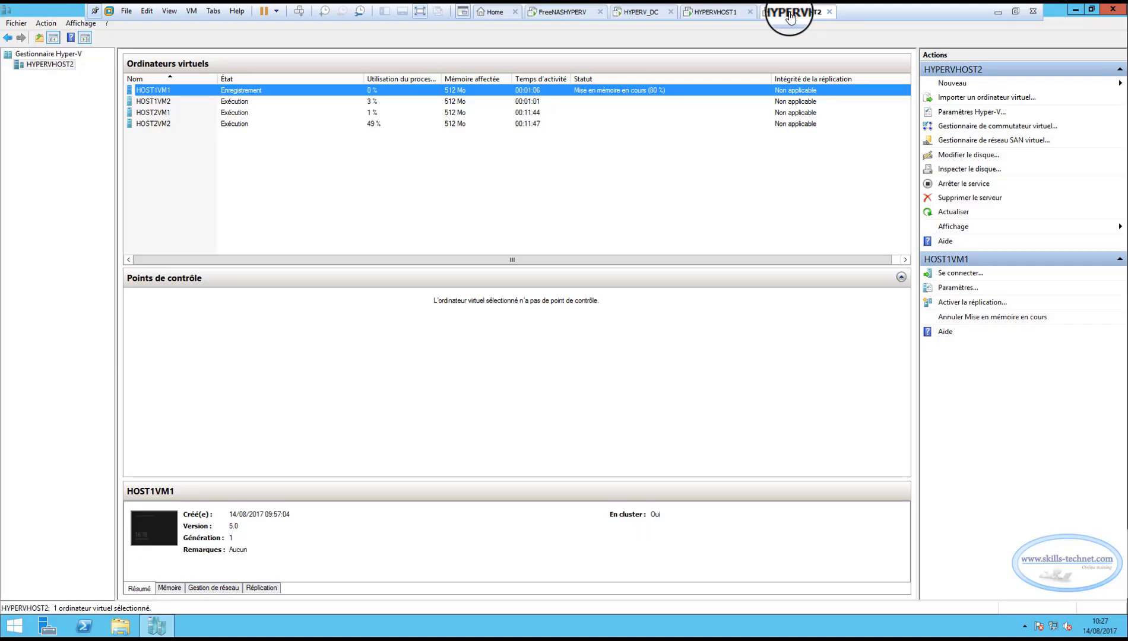
left_click(246, 191)
left_click(712, 14)
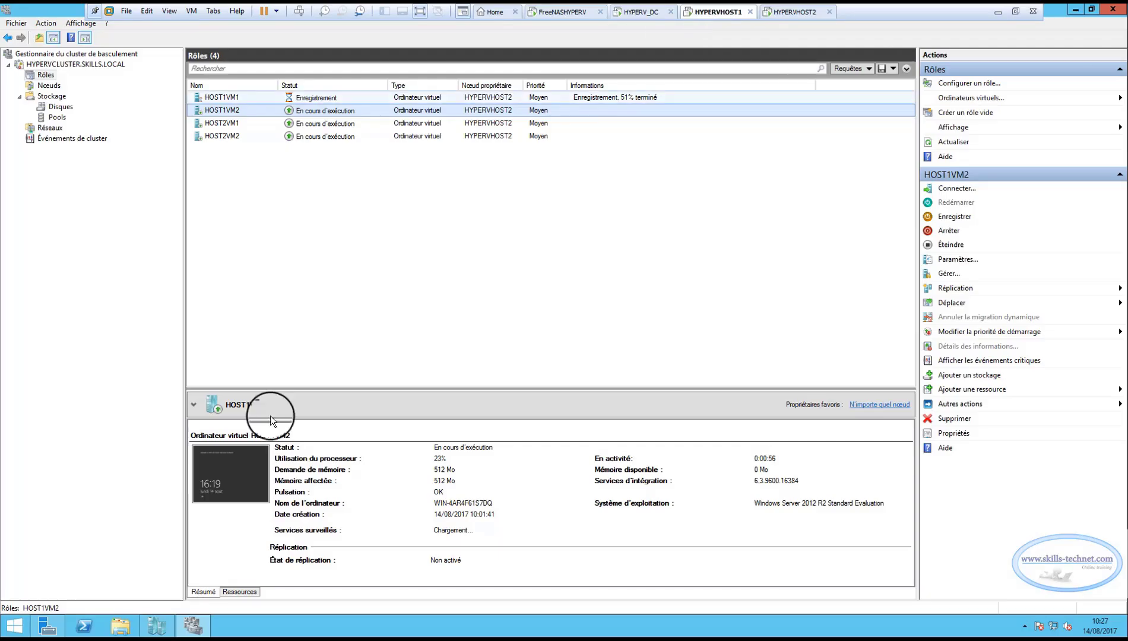
left_click(157, 626)
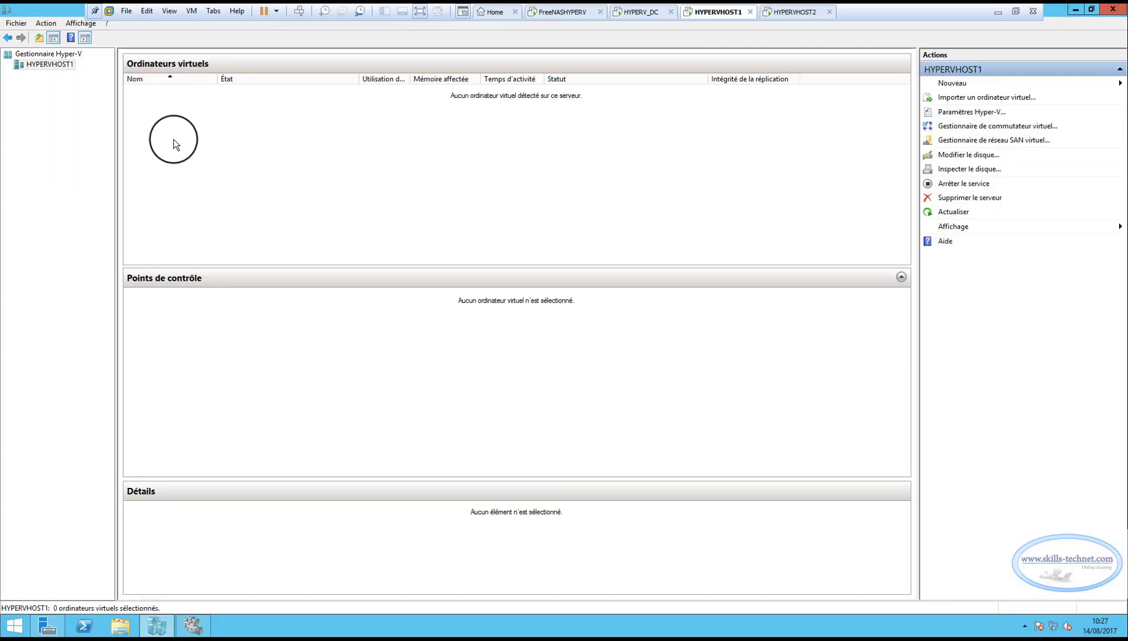
left_click(61, 55)
left_click(58, 63)
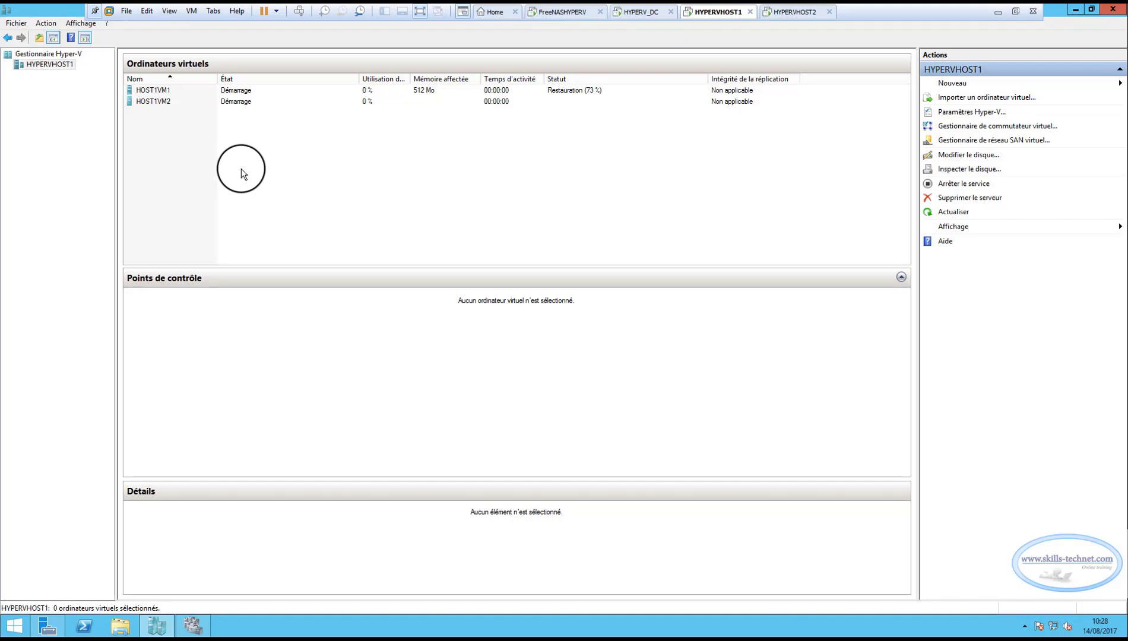
left_click(146, 91)
left_click(151, 101)
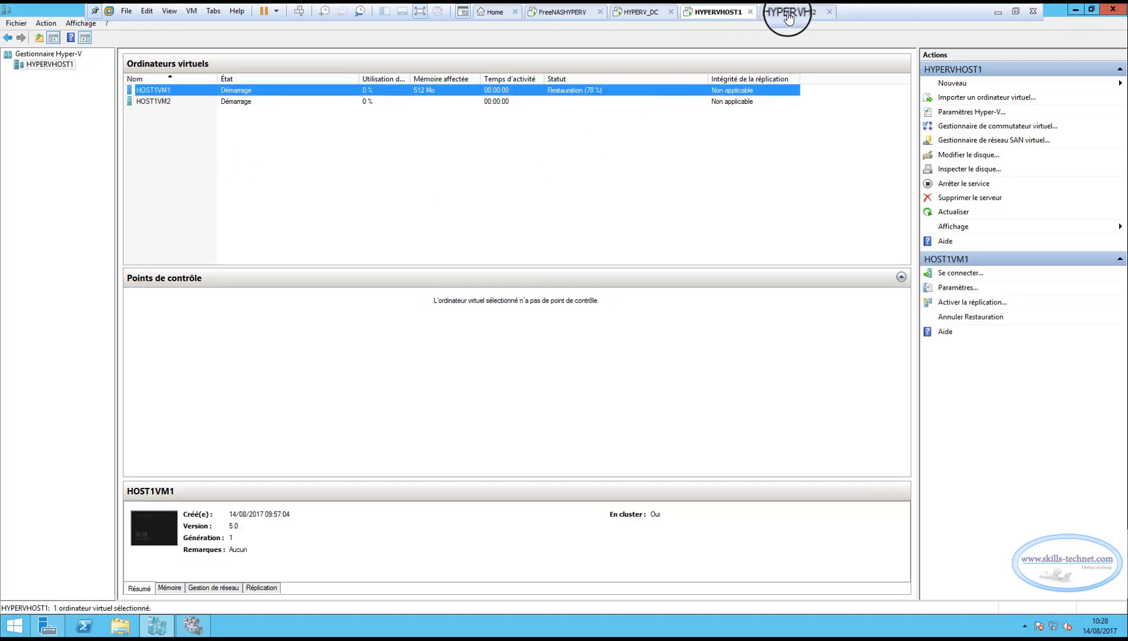
Check which virtual machines remain in Hyper-V Manager on HYPERVHOST2 and review their details.
left_click(789, 13)
left_click(153, 104)
left_click(160, 90)
left_click(160, 101)
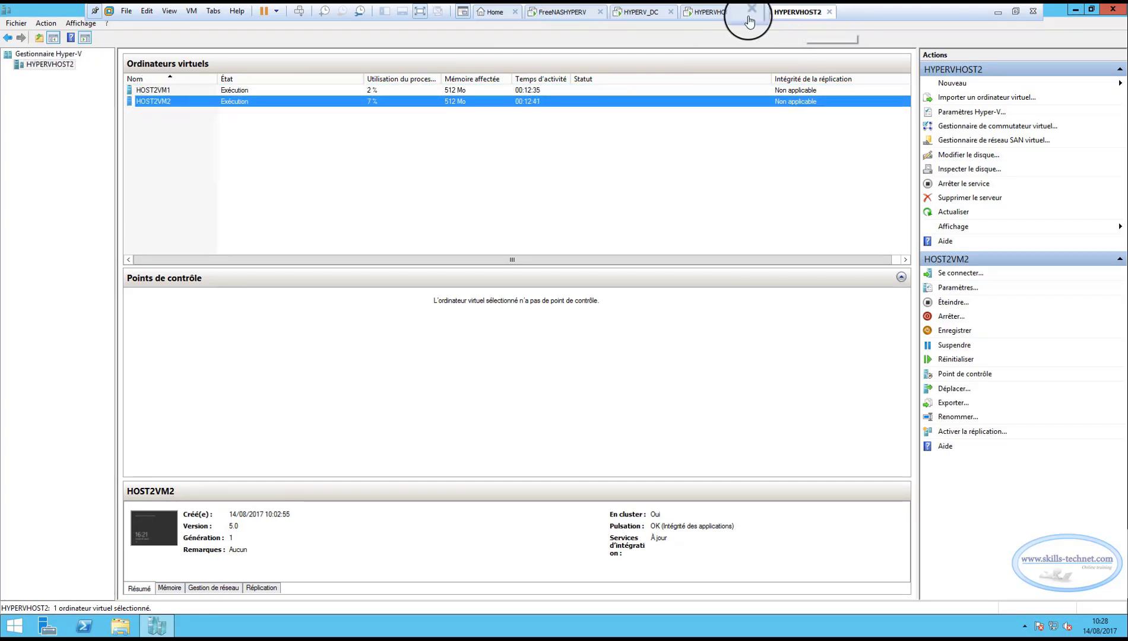
Recheck the state of HOST1VM1 and HOST1VM2 on HYPERVHOST1 and compare it with the machine list on HYPERVHOST2.
left_click(718, 12)
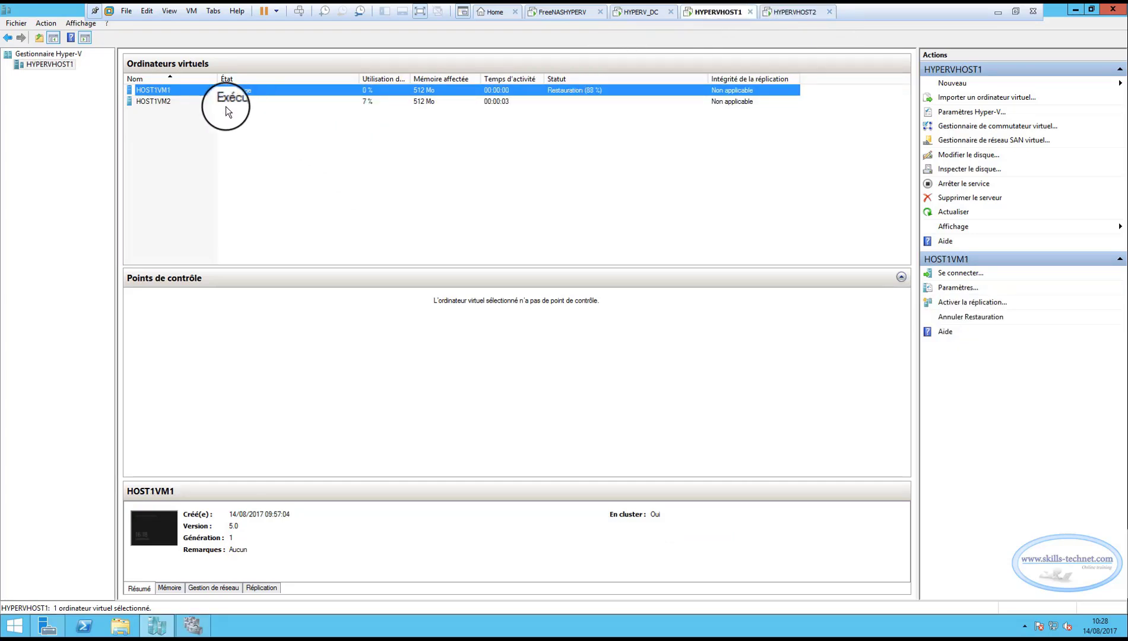
left_click(166, 102)
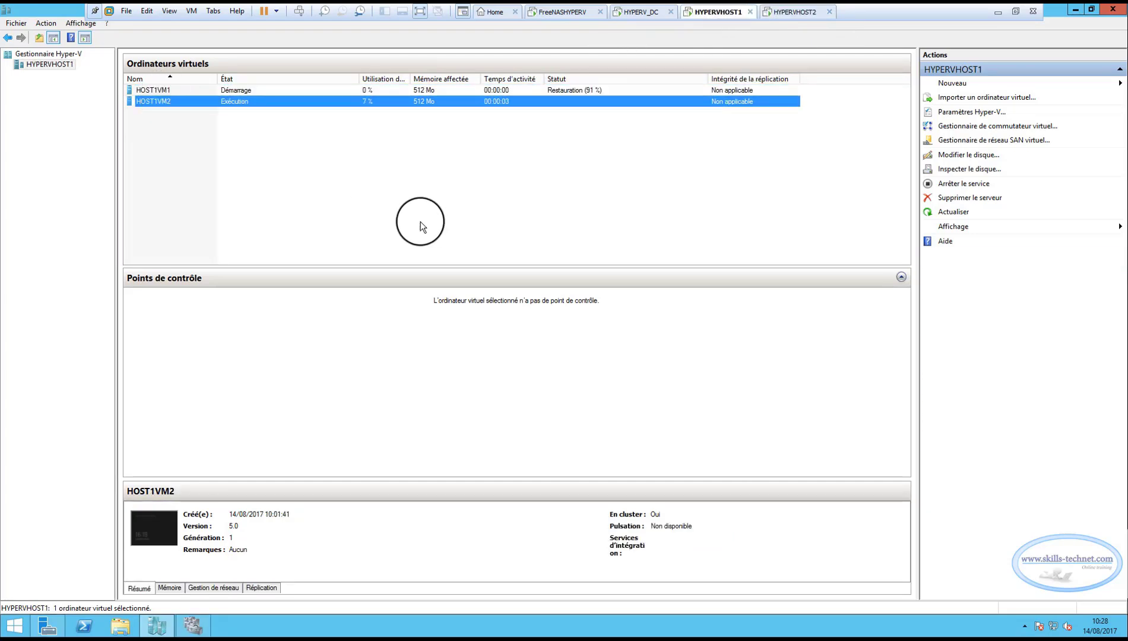
left_click(795, 12)
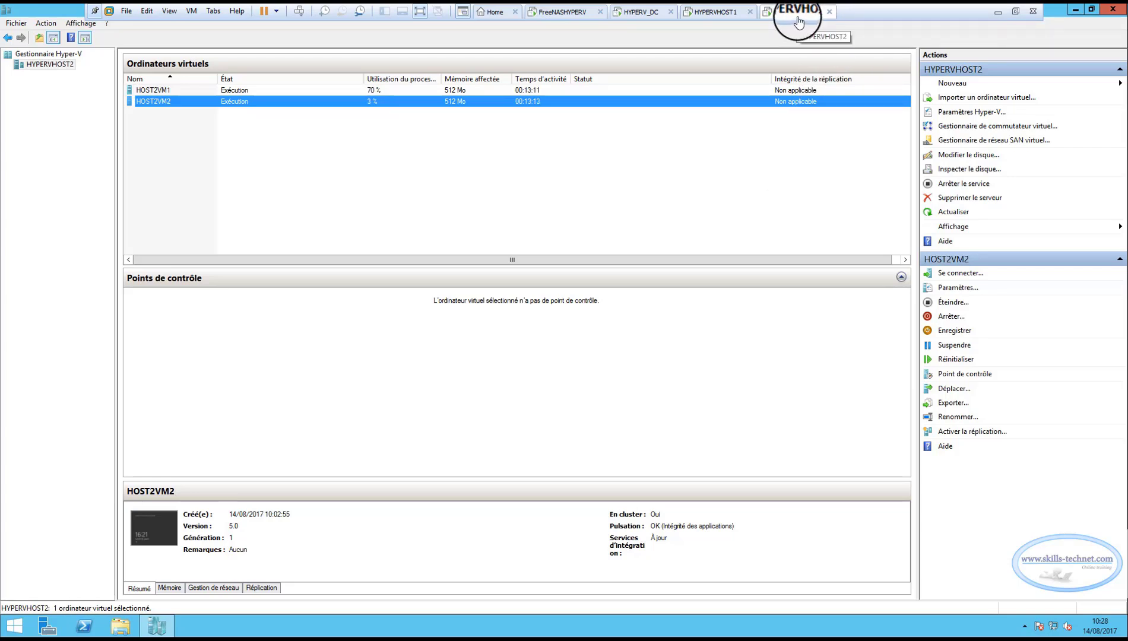
left_click(709, 19)
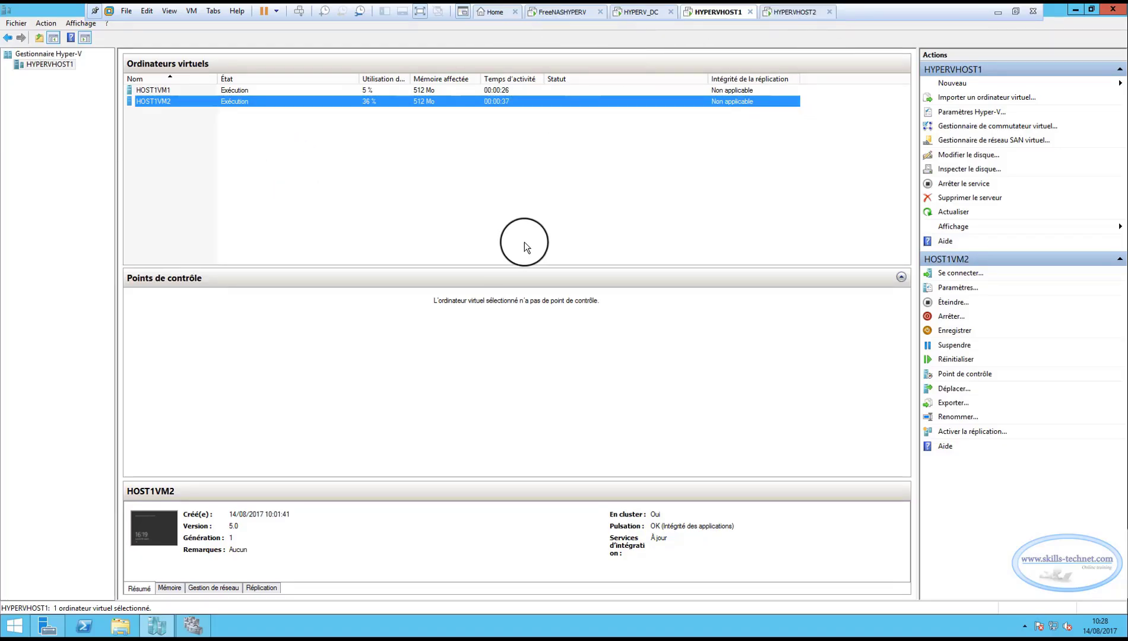
left_click(246, 181)
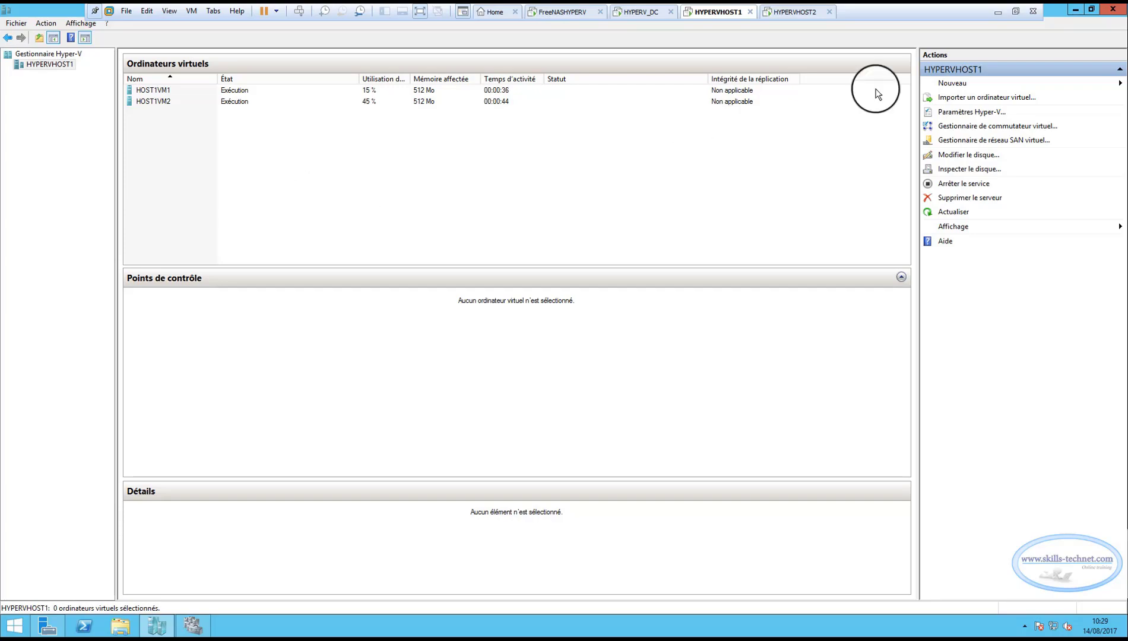
Close Hyper-V Manager on HYPERVHOST2 and shut that server down with the reason "Matériel : installation (non planifiée)".
left_click(796, 12)
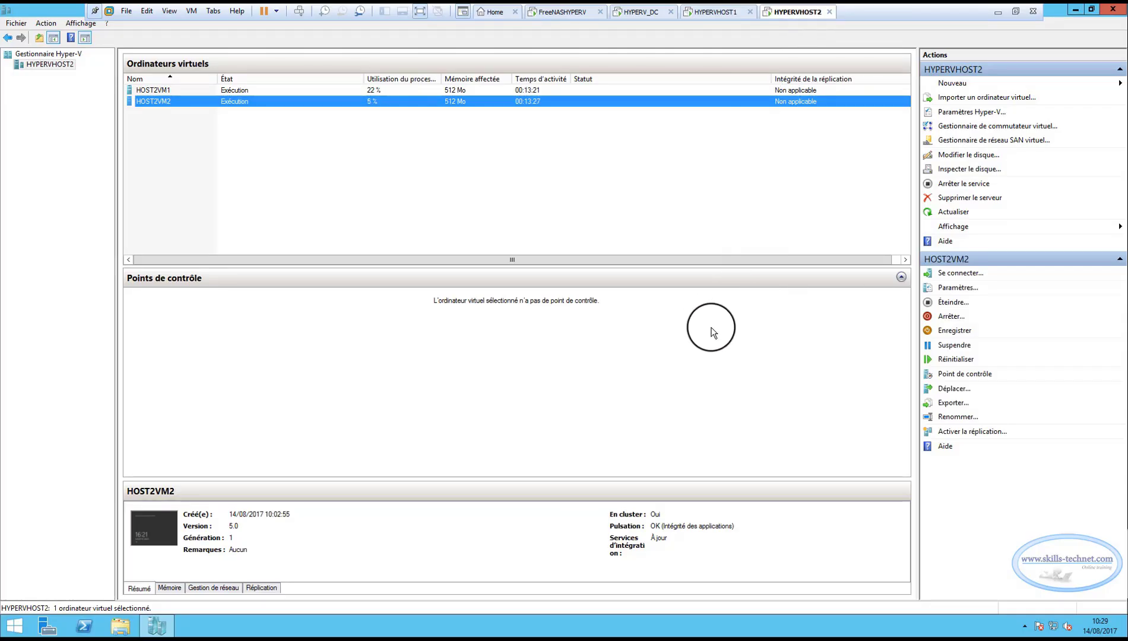
left_click(1113, 10)
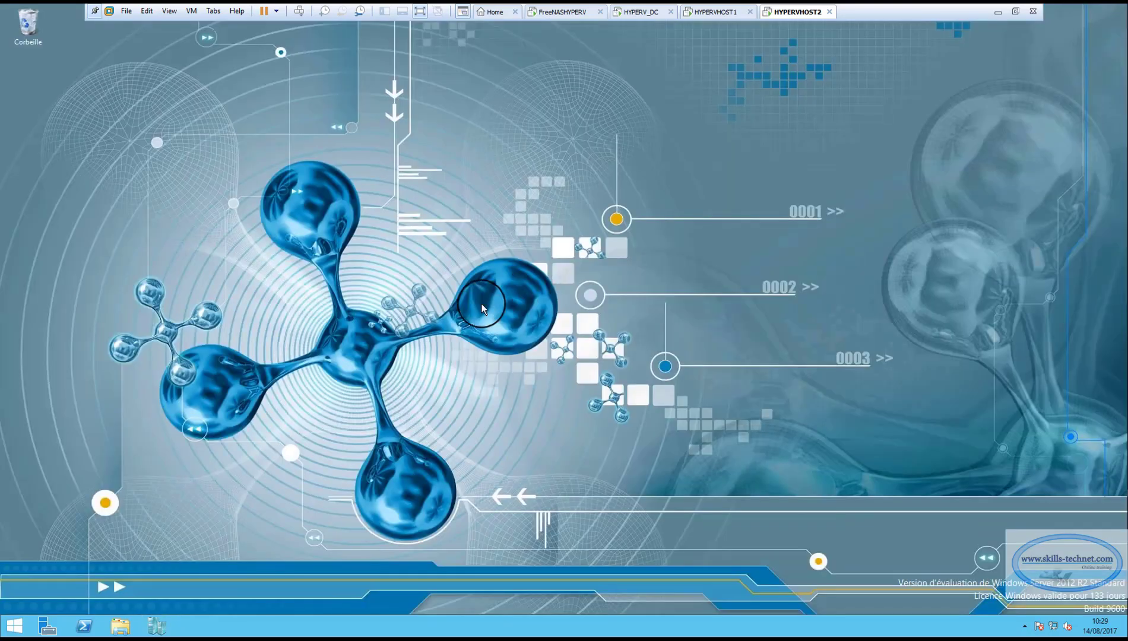
right_click(15, 631)
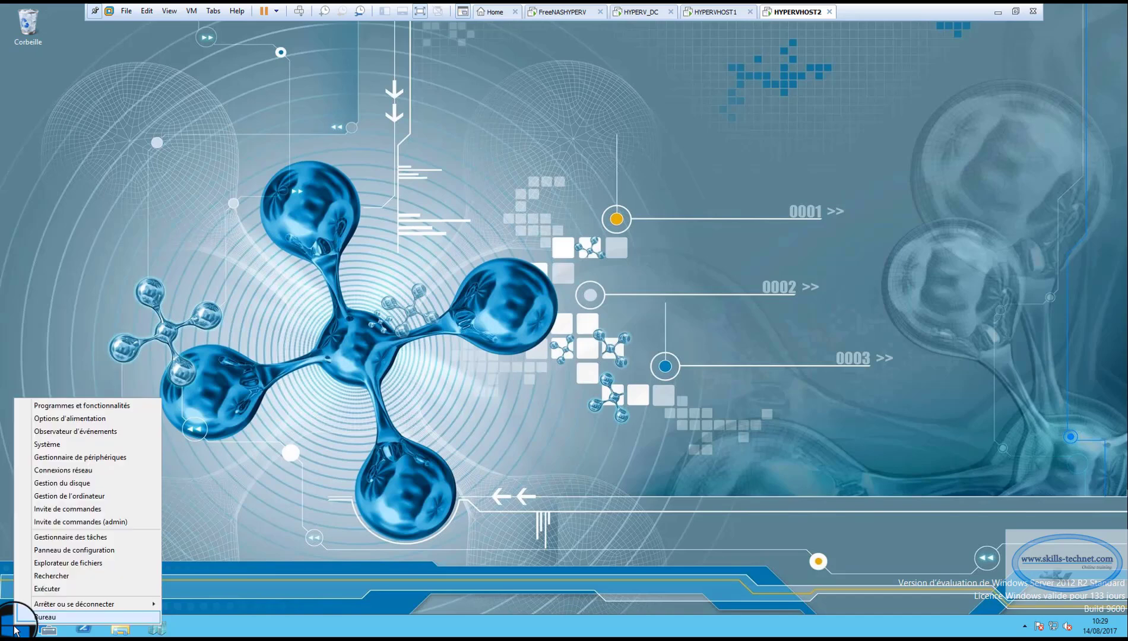
mouse_move(93, 604)
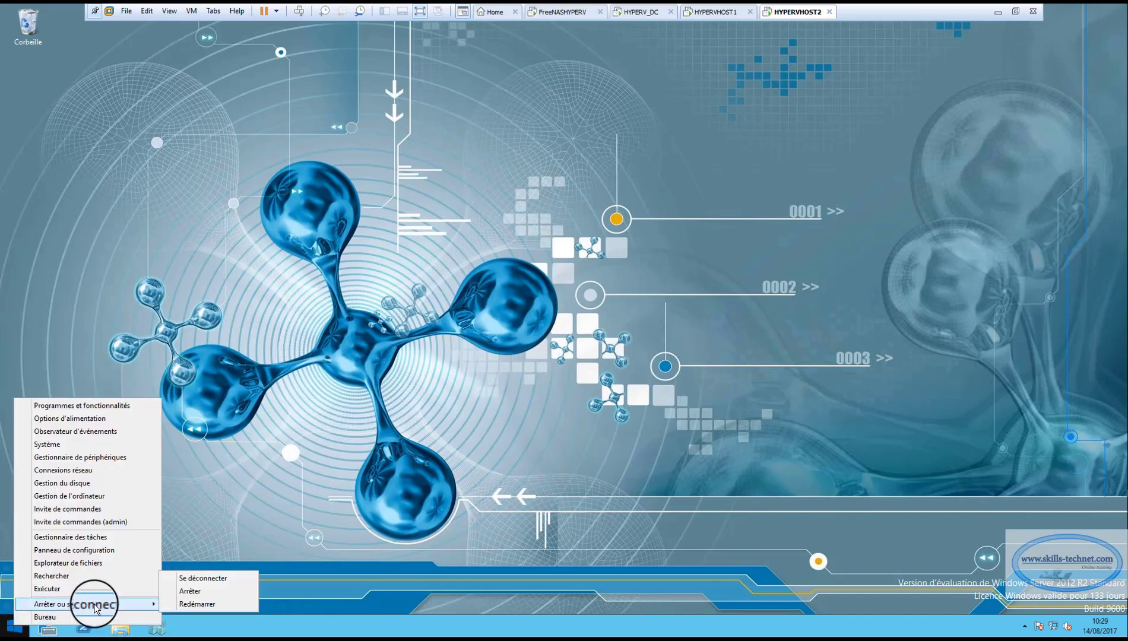
left_click(192, 591)
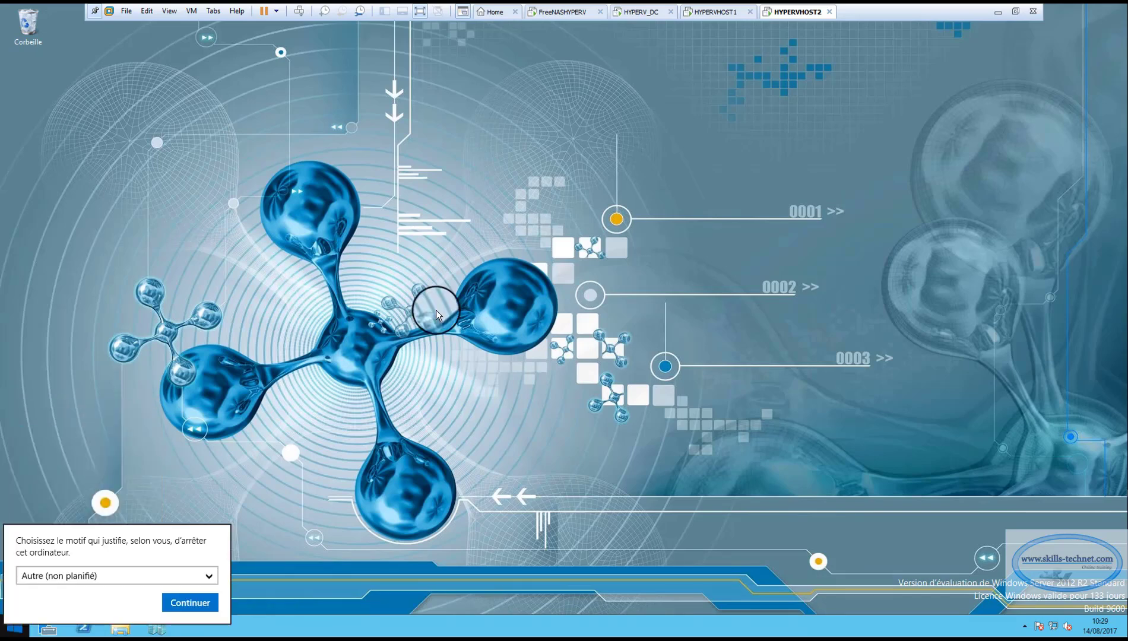
left_click(128, 575)
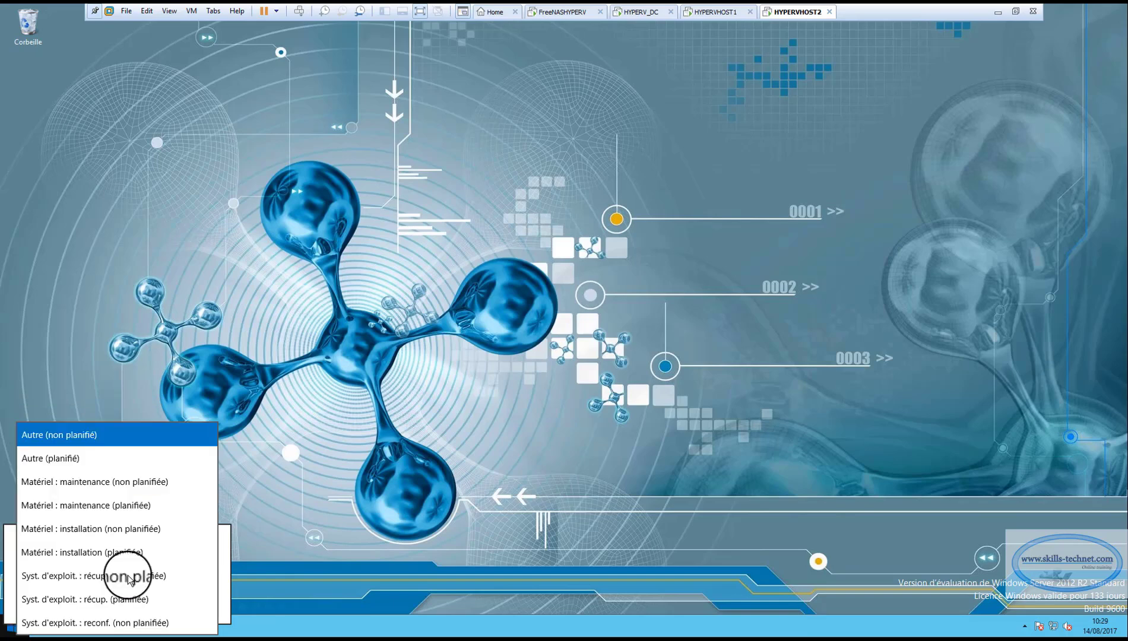
left_click(90, 530)
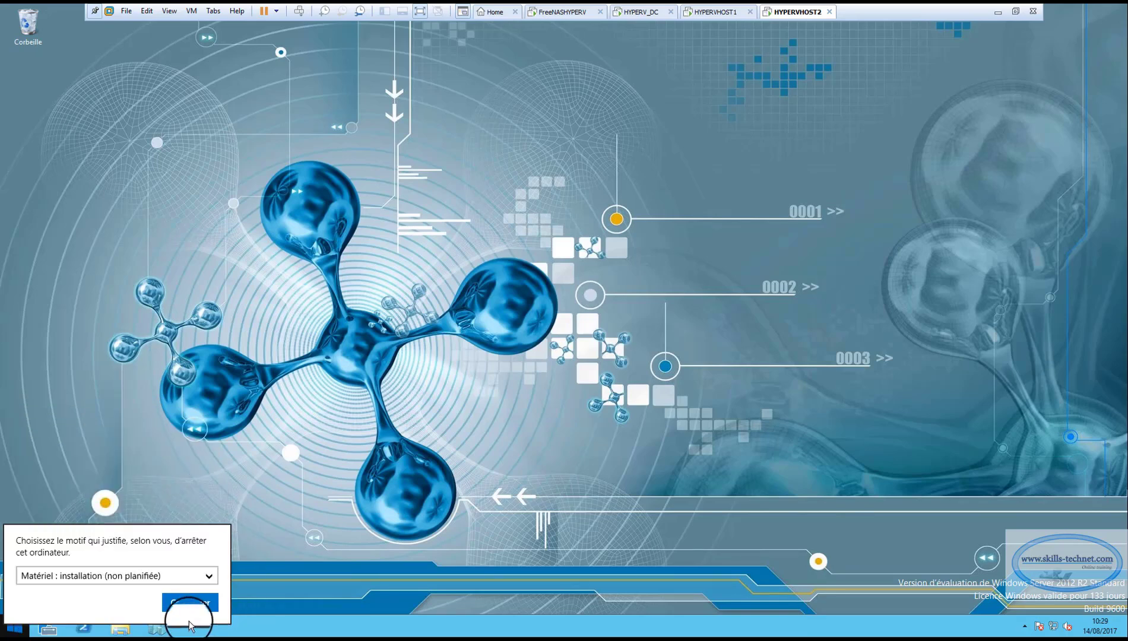
left_click(180, 605)
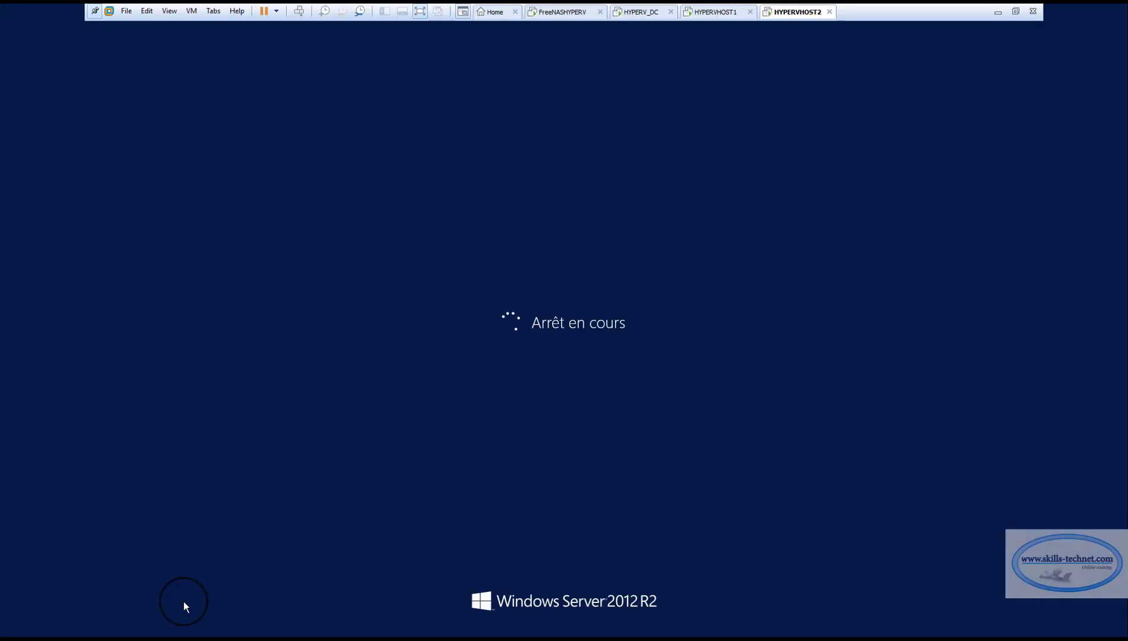
Follow the failover of HOST2VM1 and HOST2VM2 to HYPERVHOST1 and review both machines' details in Hyper-V Manager there.
left_click(713, 11)
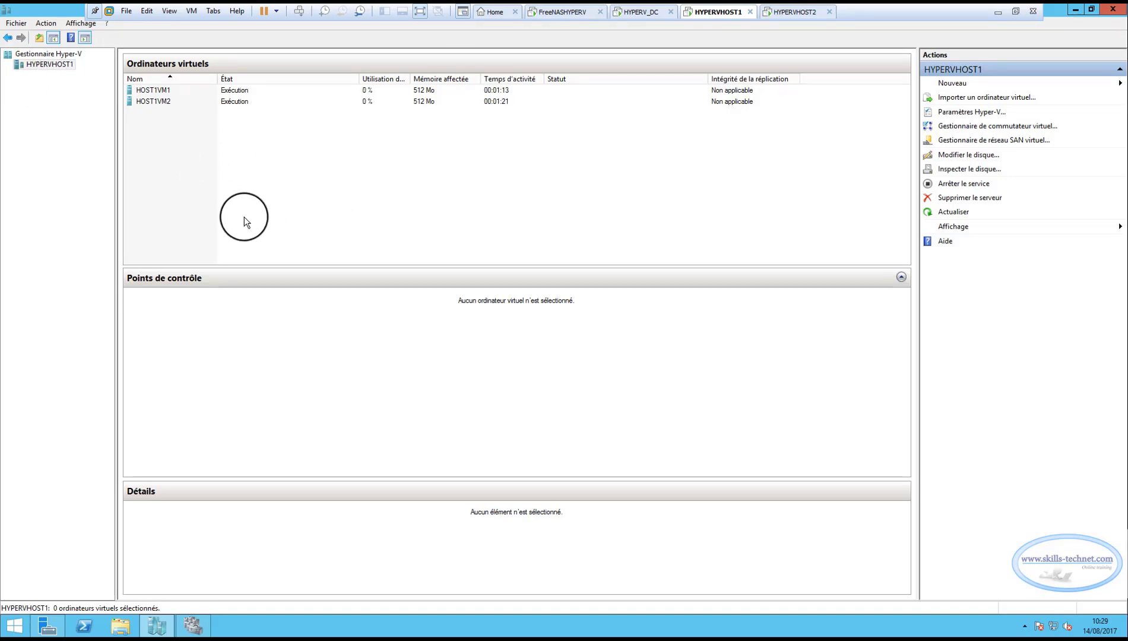
left_click(790, 12)
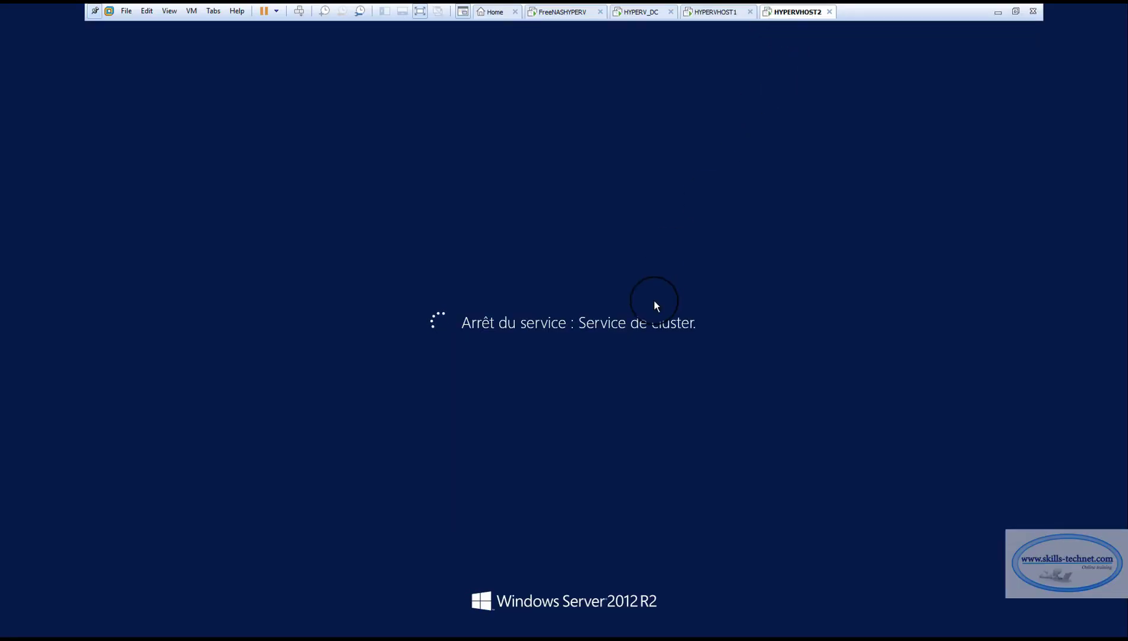
left_click(711, 18)
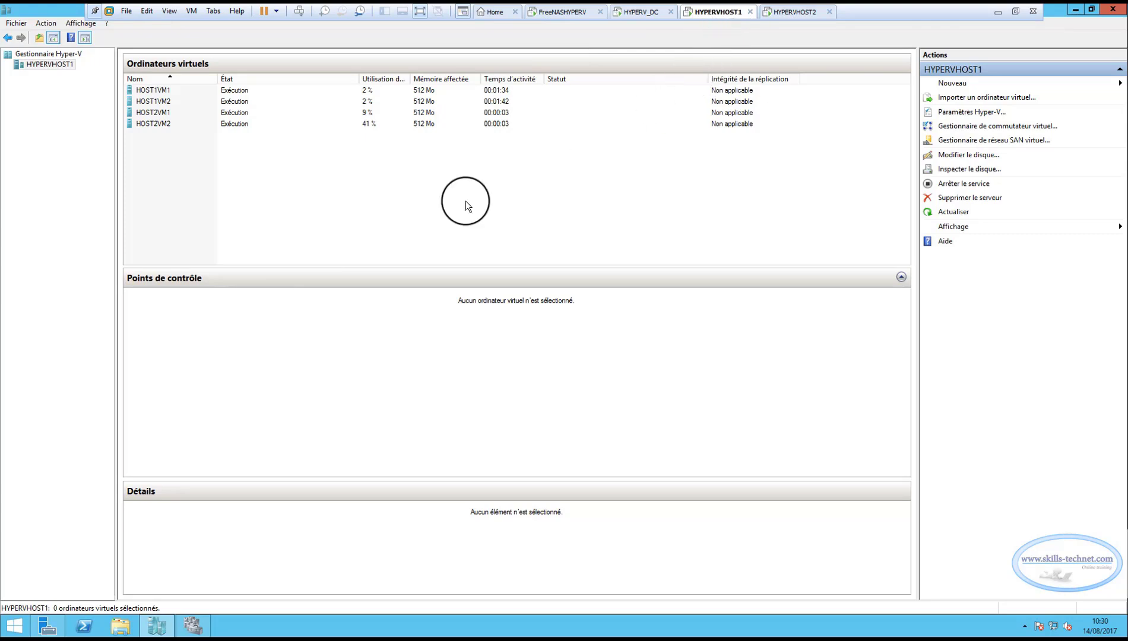
left_click(162, 122)
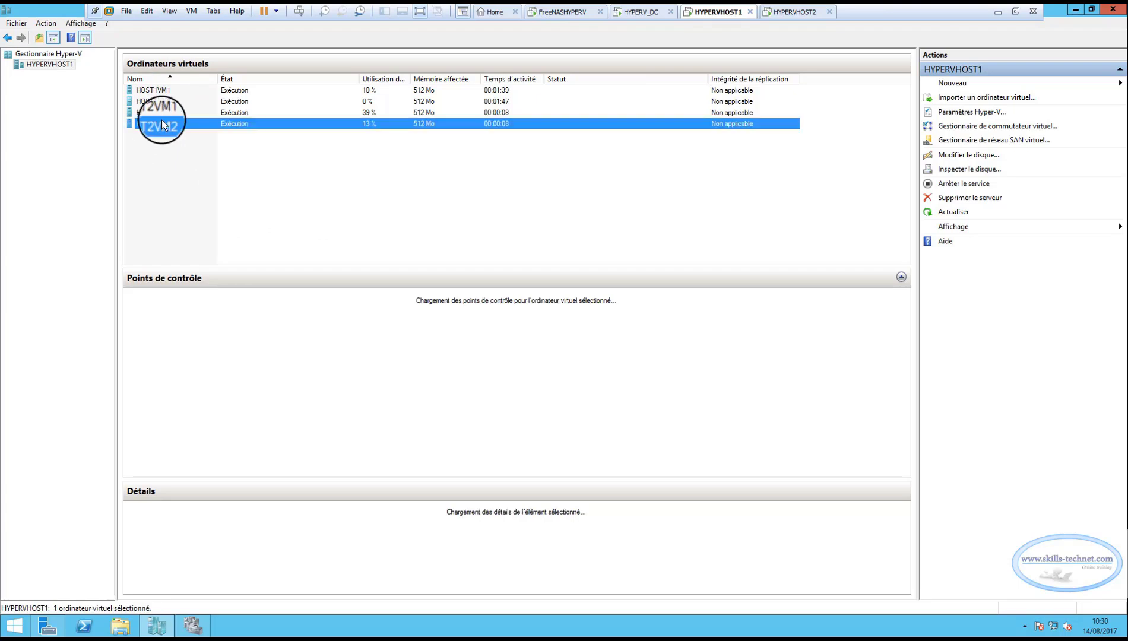
left_click(164, 112)
left_click(165, 123)
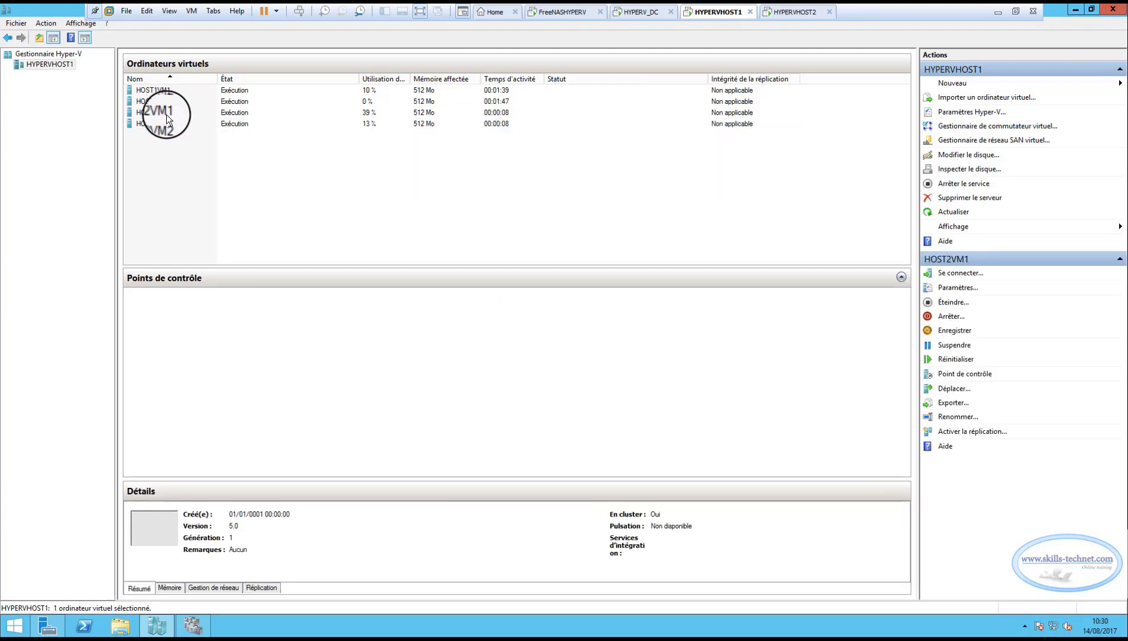
left_click(167, 114)
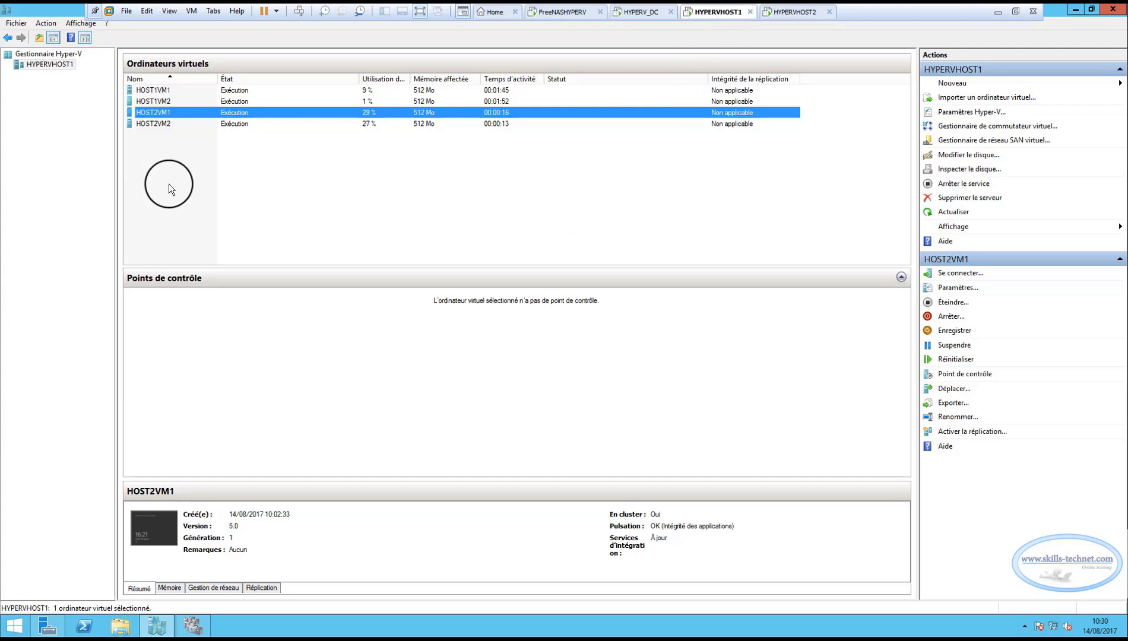
left_click(247, 183)
Compare the shutdown progress of HYPERVHOST2 with the state of all virtual machines on HYPERVHOST1.
left_click(783, 11)
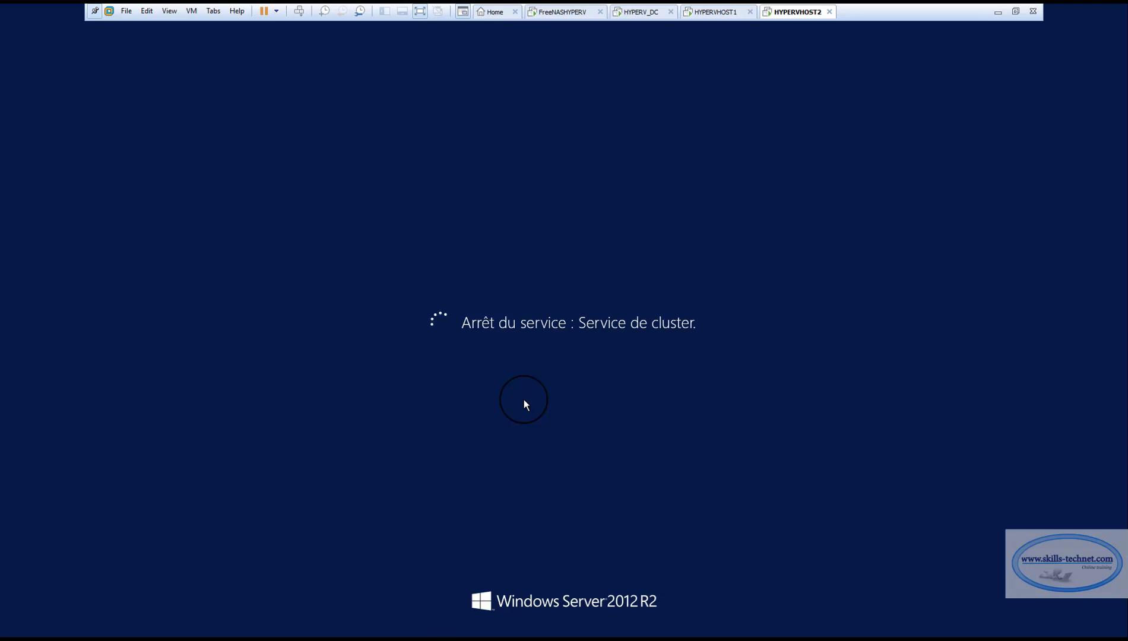
left_click(714, 12)
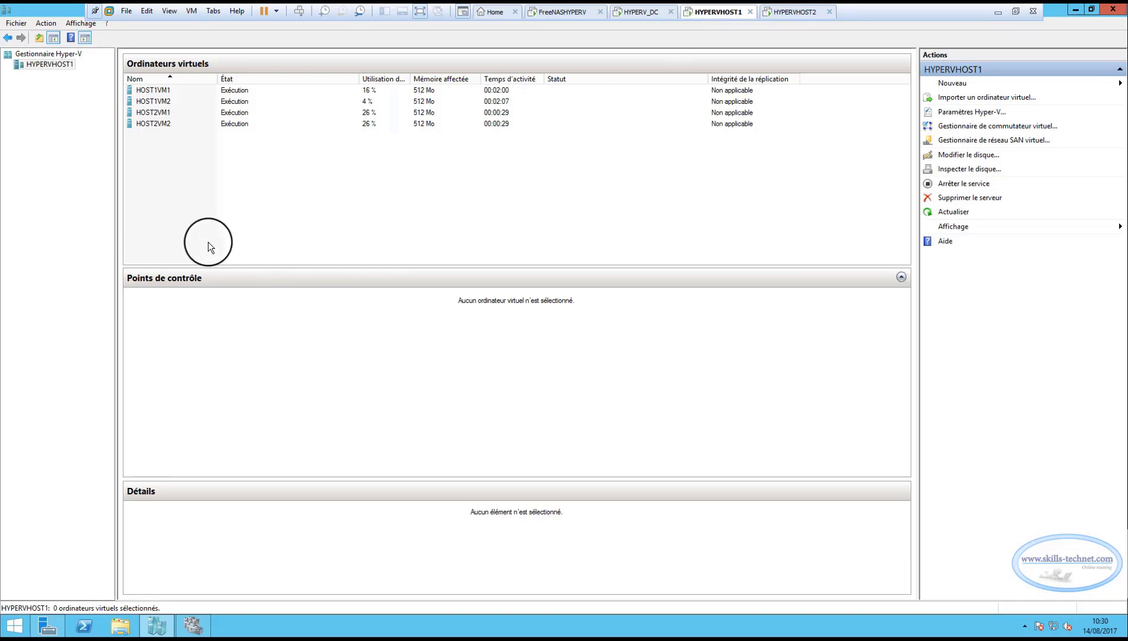
left_click(797, 12)
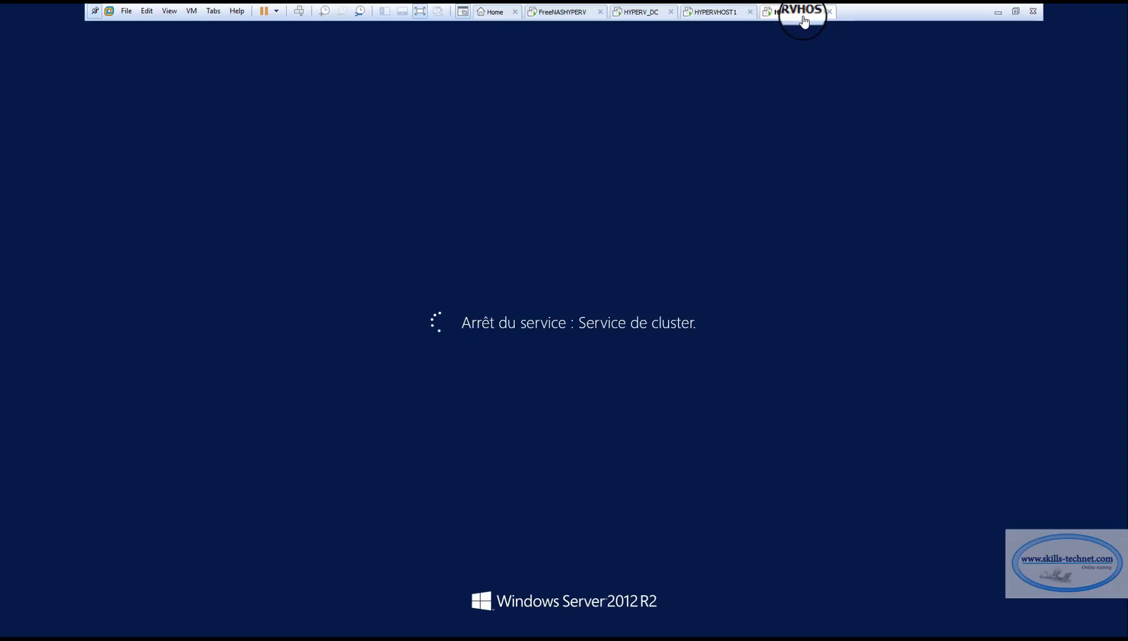
left_click(720, 13)
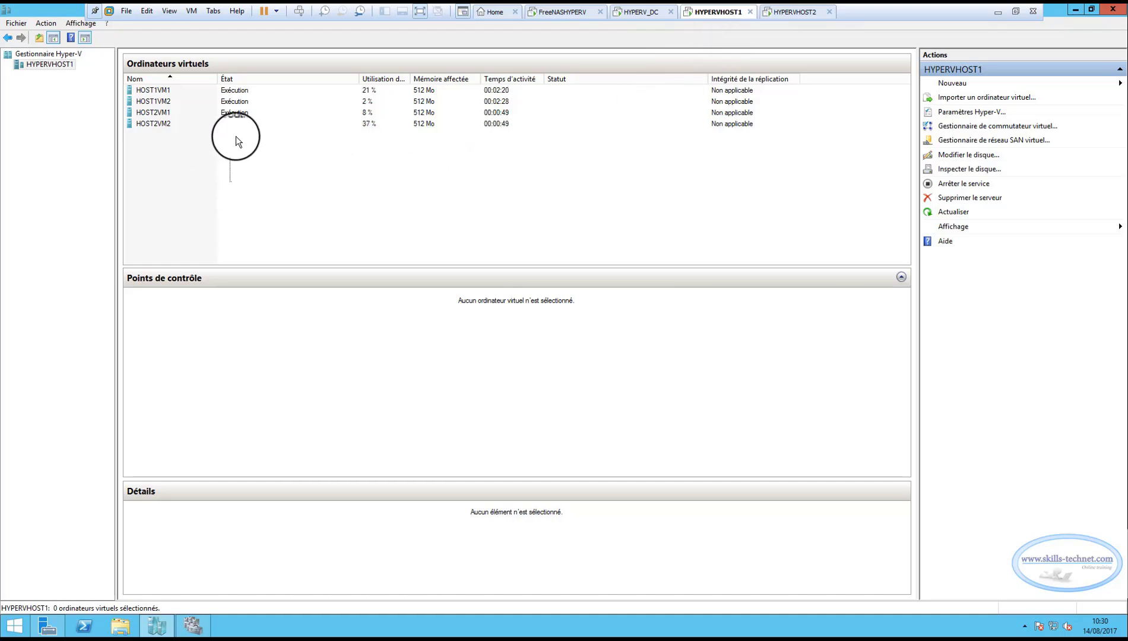
left_click_drag(233, 141, 252, 76)
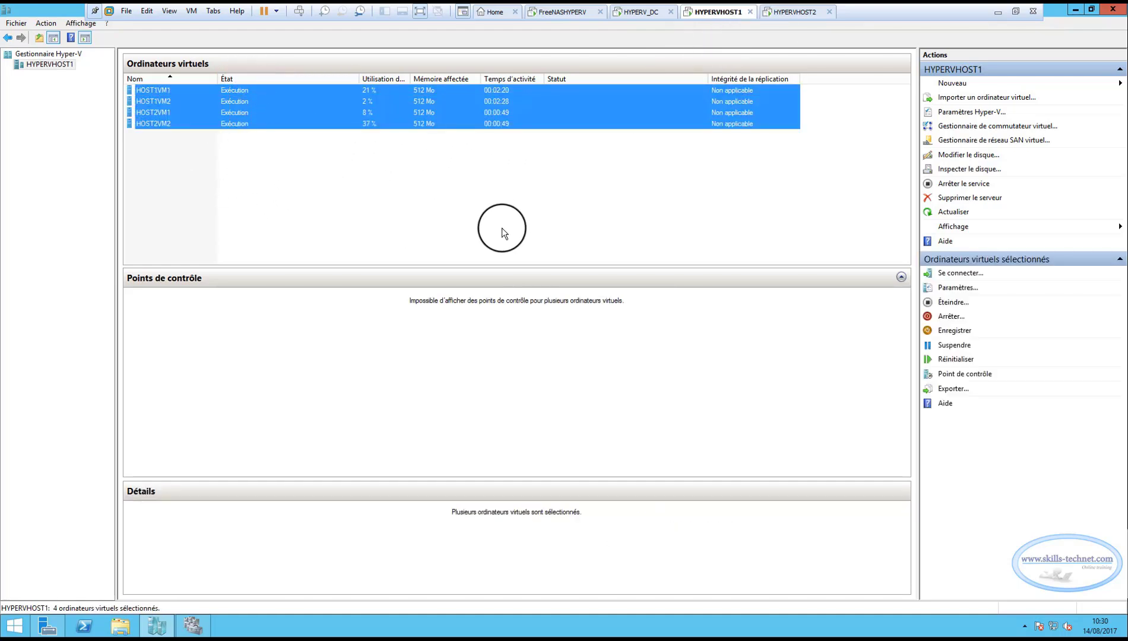
left_click(784, 13)
left_click(707, 12)
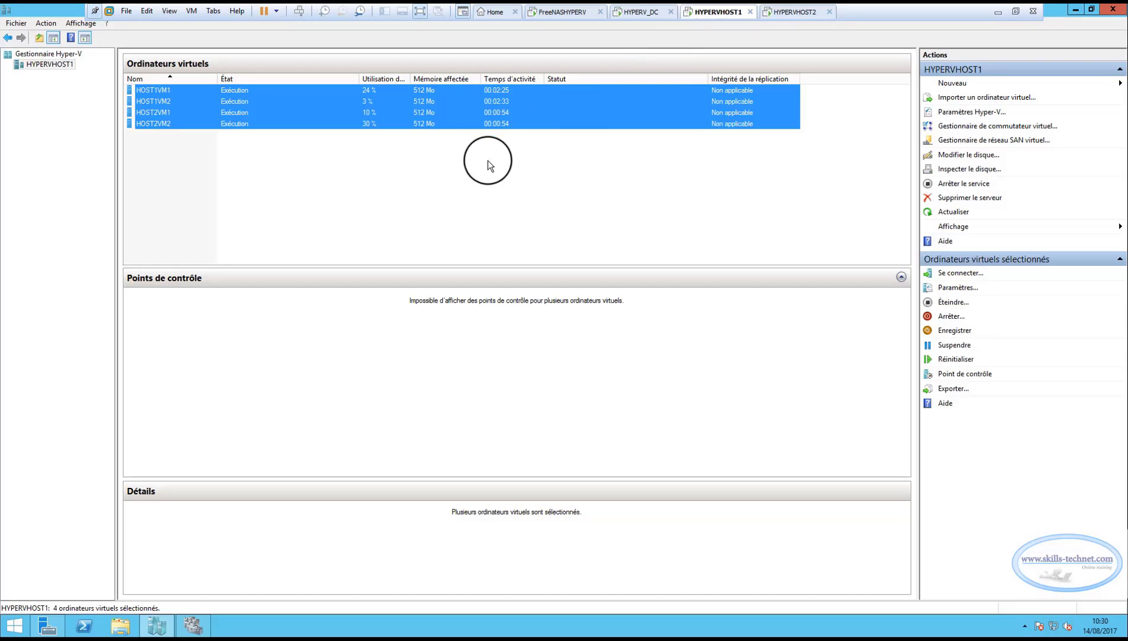
left_click(469, 184)
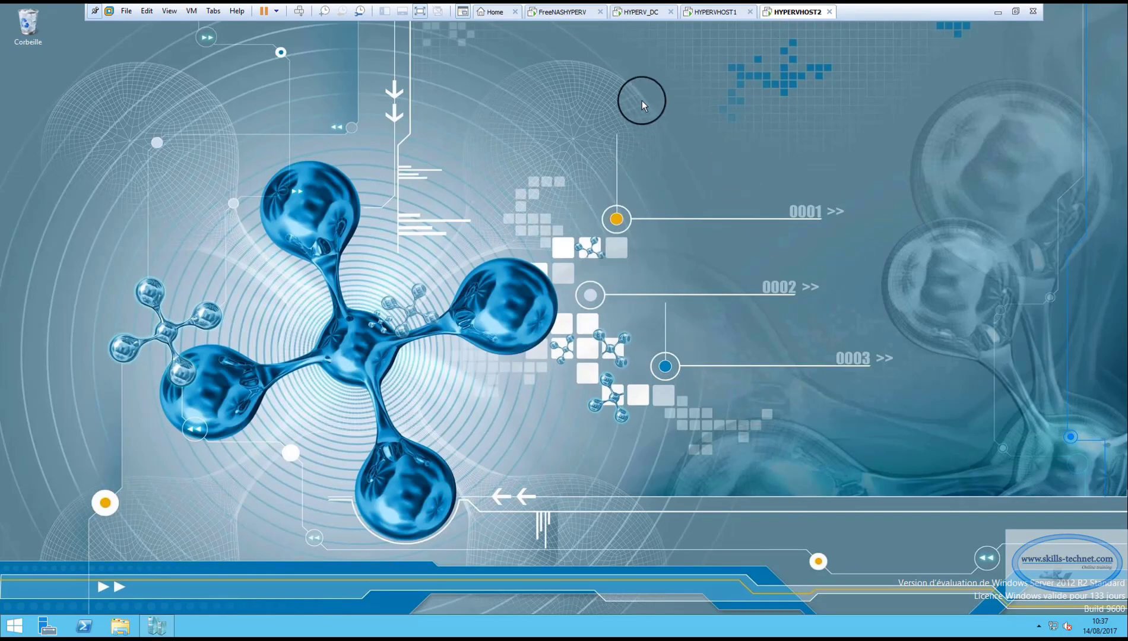
With HYPERVHOST2 back online, open its Hyper-V Manager and compare its machine list with the one on HYPERVHOST1.
left_click(713, 12)
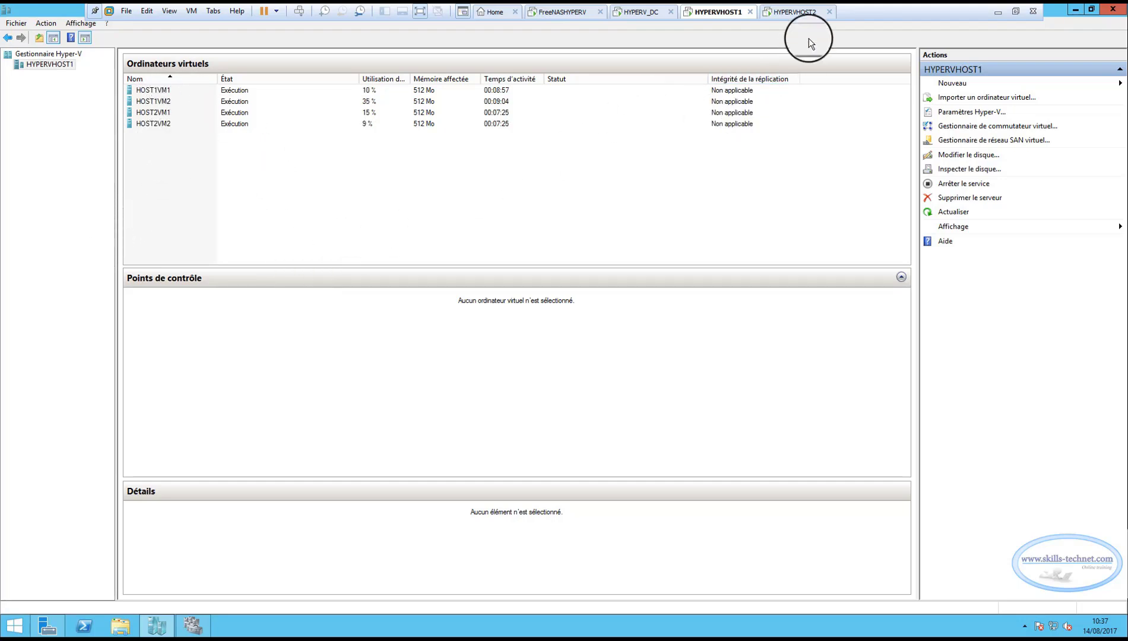
left_click(796, 11)
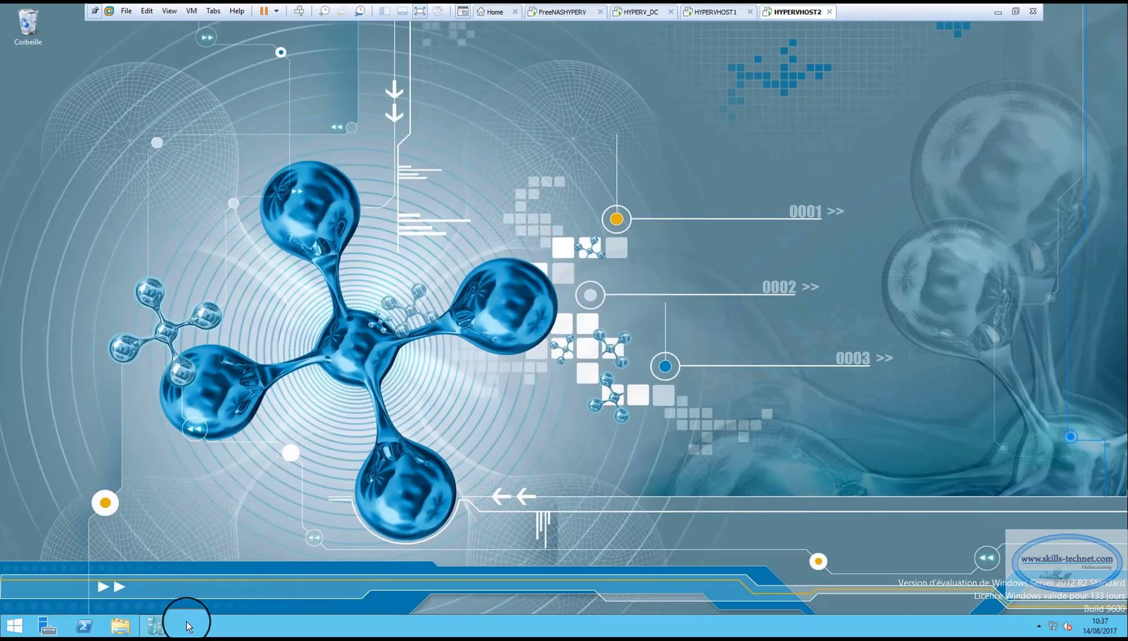
left_click(157, 625)
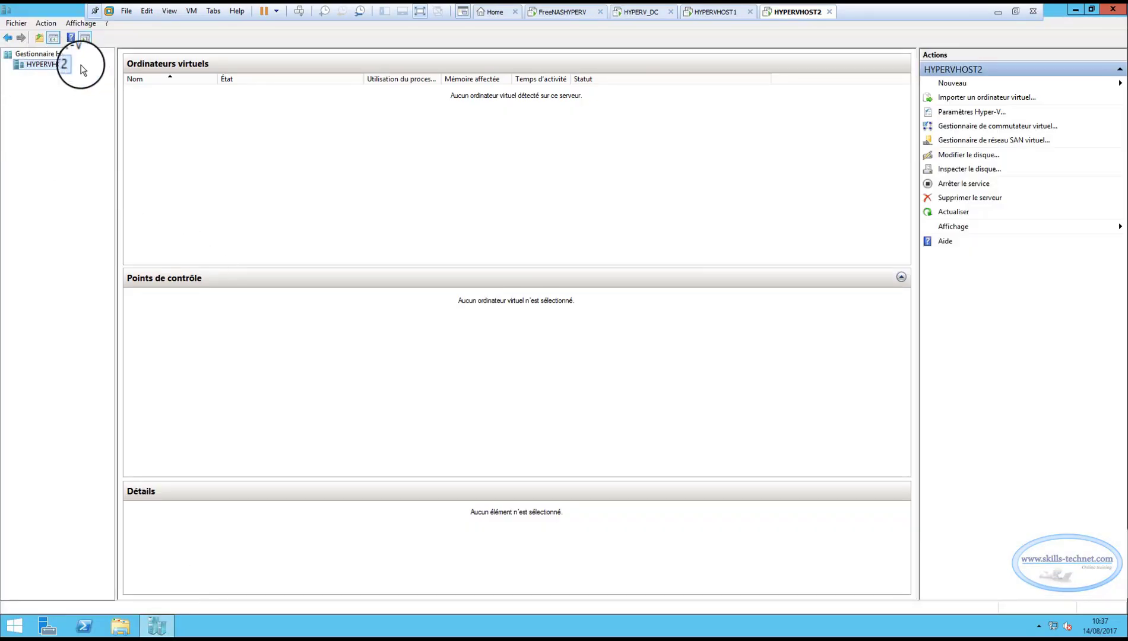
right_click(282, 142)
left_click(244, 193)
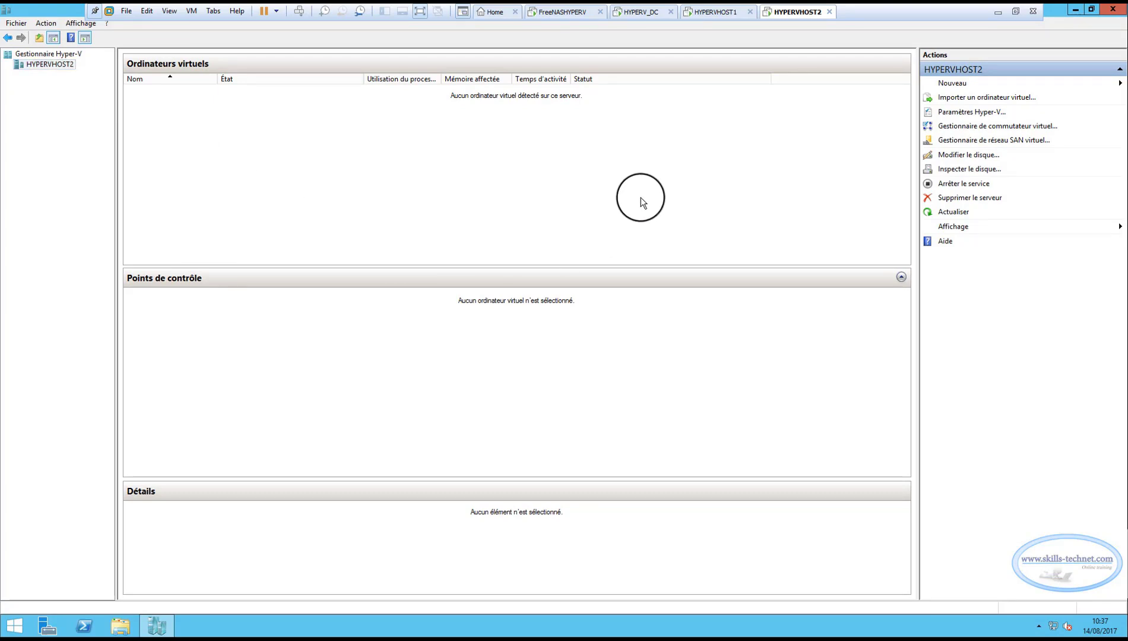
left_click(709, 13)
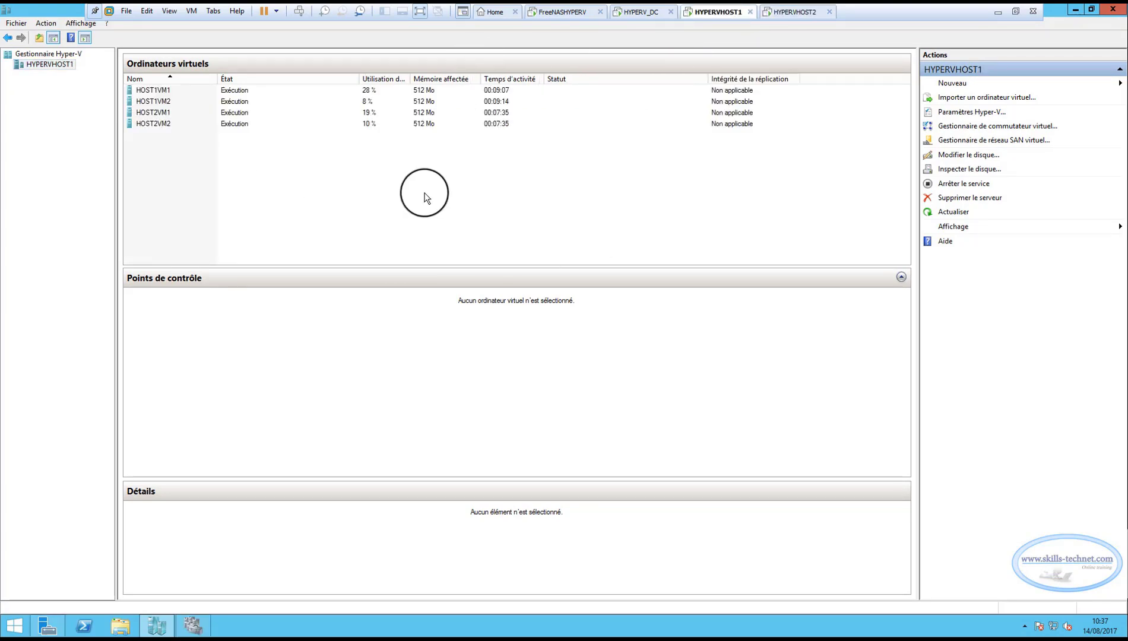
Close Hyper-V Manager, Failover Cluster Manager and Server Manager on HYPERVHOST1.
left_click(1114, 12)
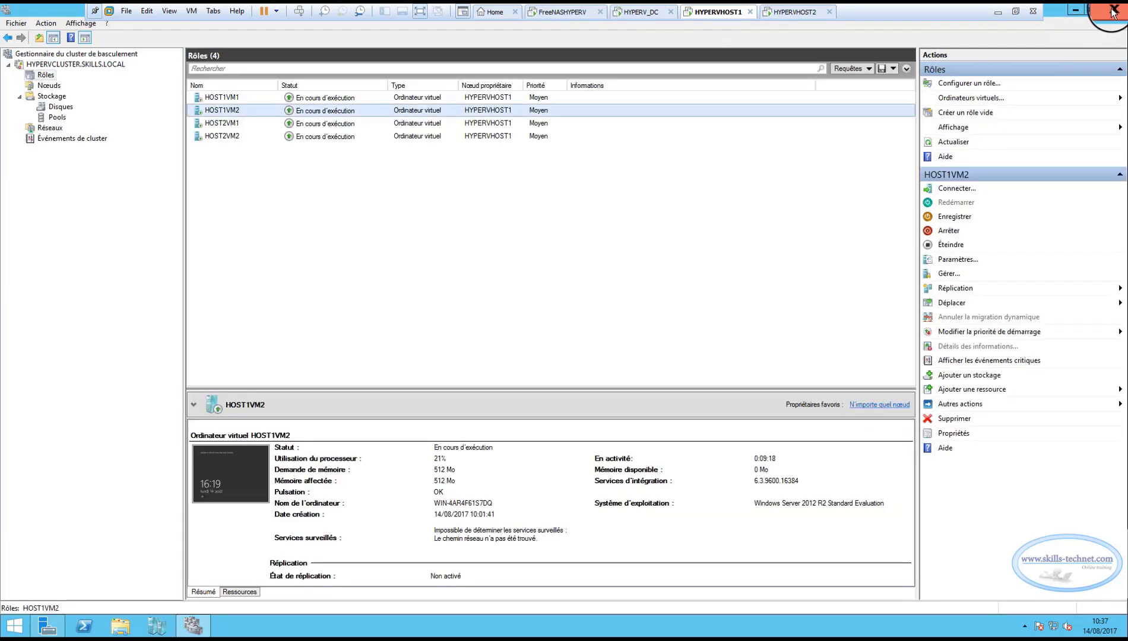
left_click(1114, 12)
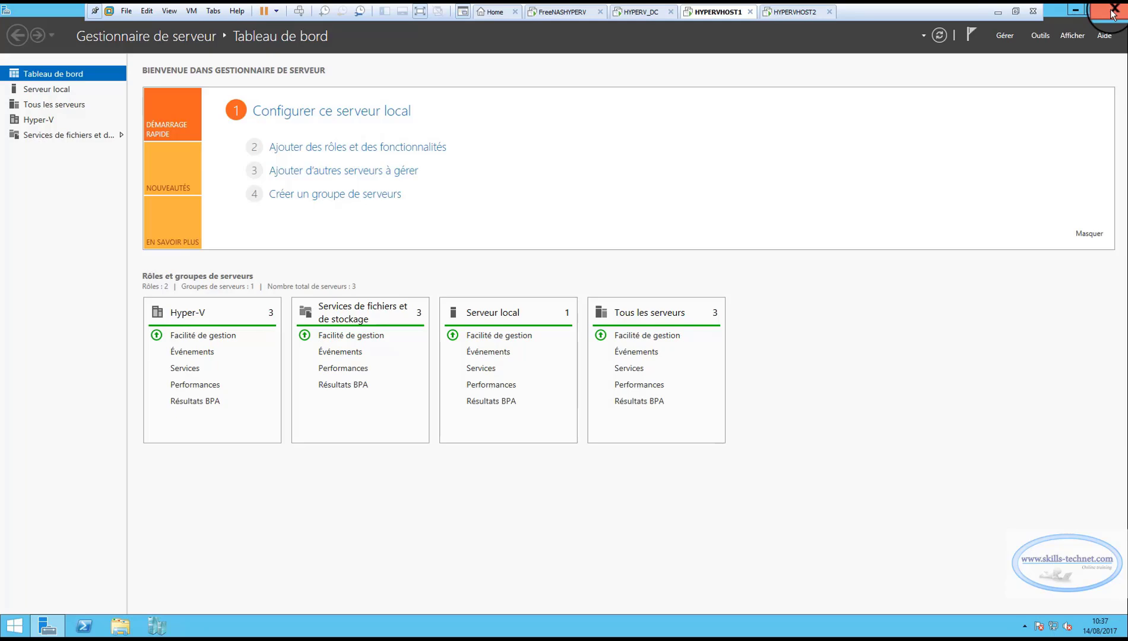
left_click(1115, 11)
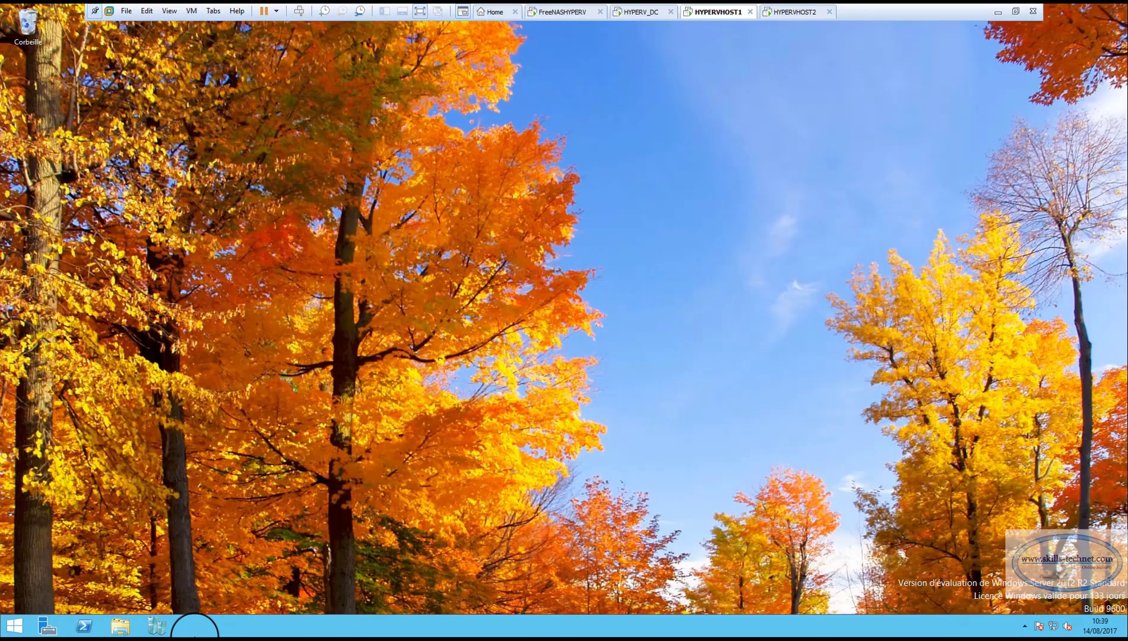
Shut down HYPERVHOST1 with the reason "Autre (non planifié)" and switch to Hyper-V Manager on HYPERVHOST2.
right_click(13, 631)
mouse_move(83, 606)
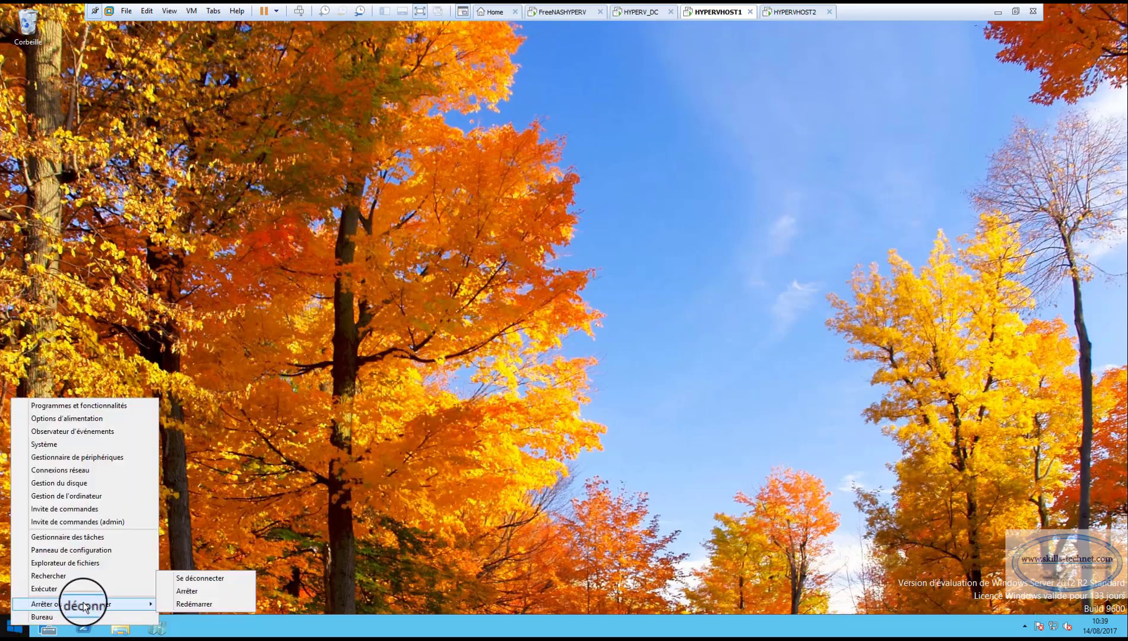
left_click(188, 591)
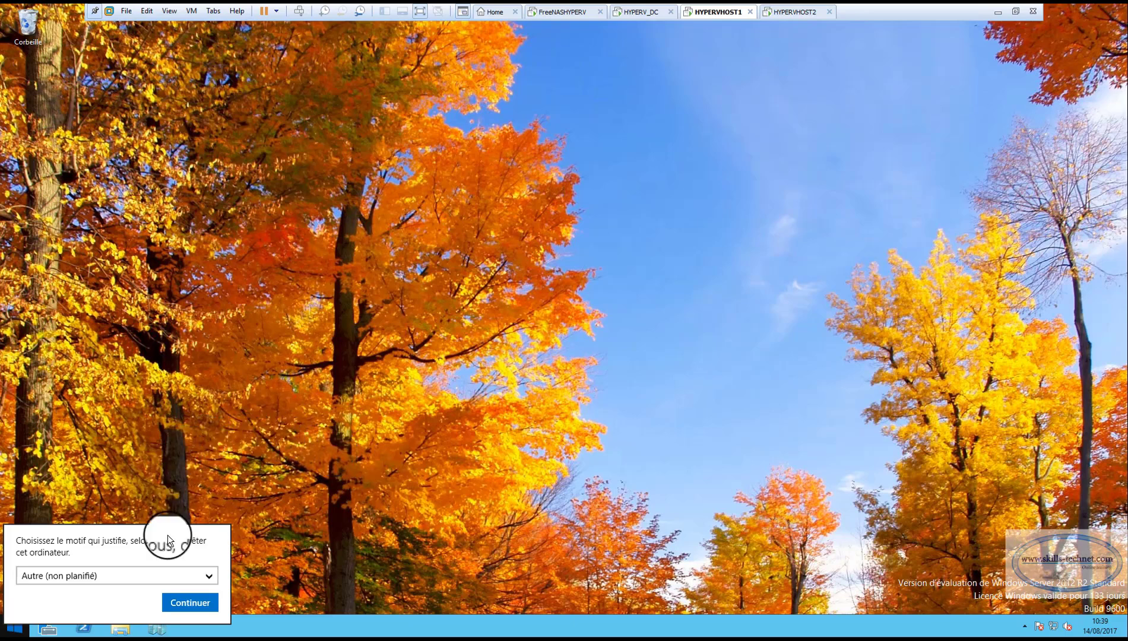
left_click(178, 606)
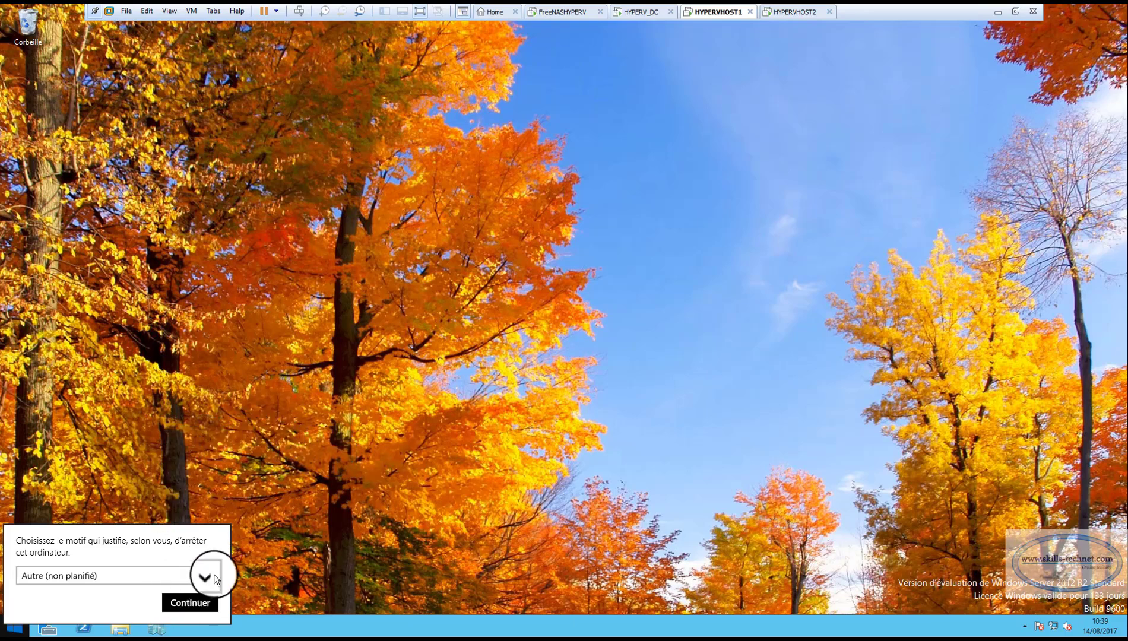
left_click(796, 12)
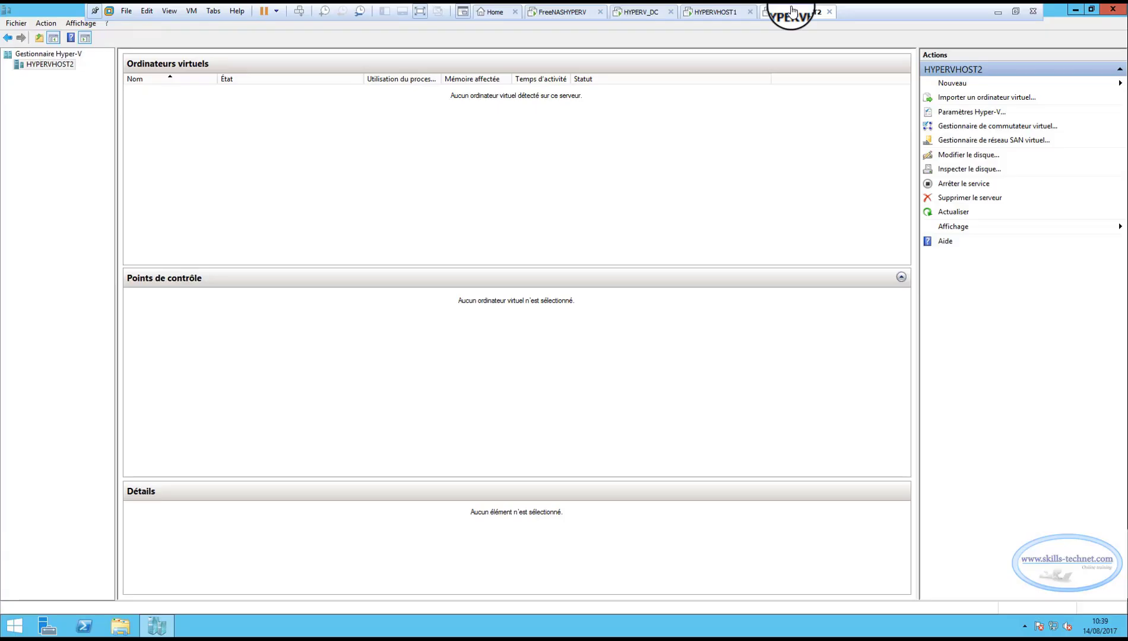